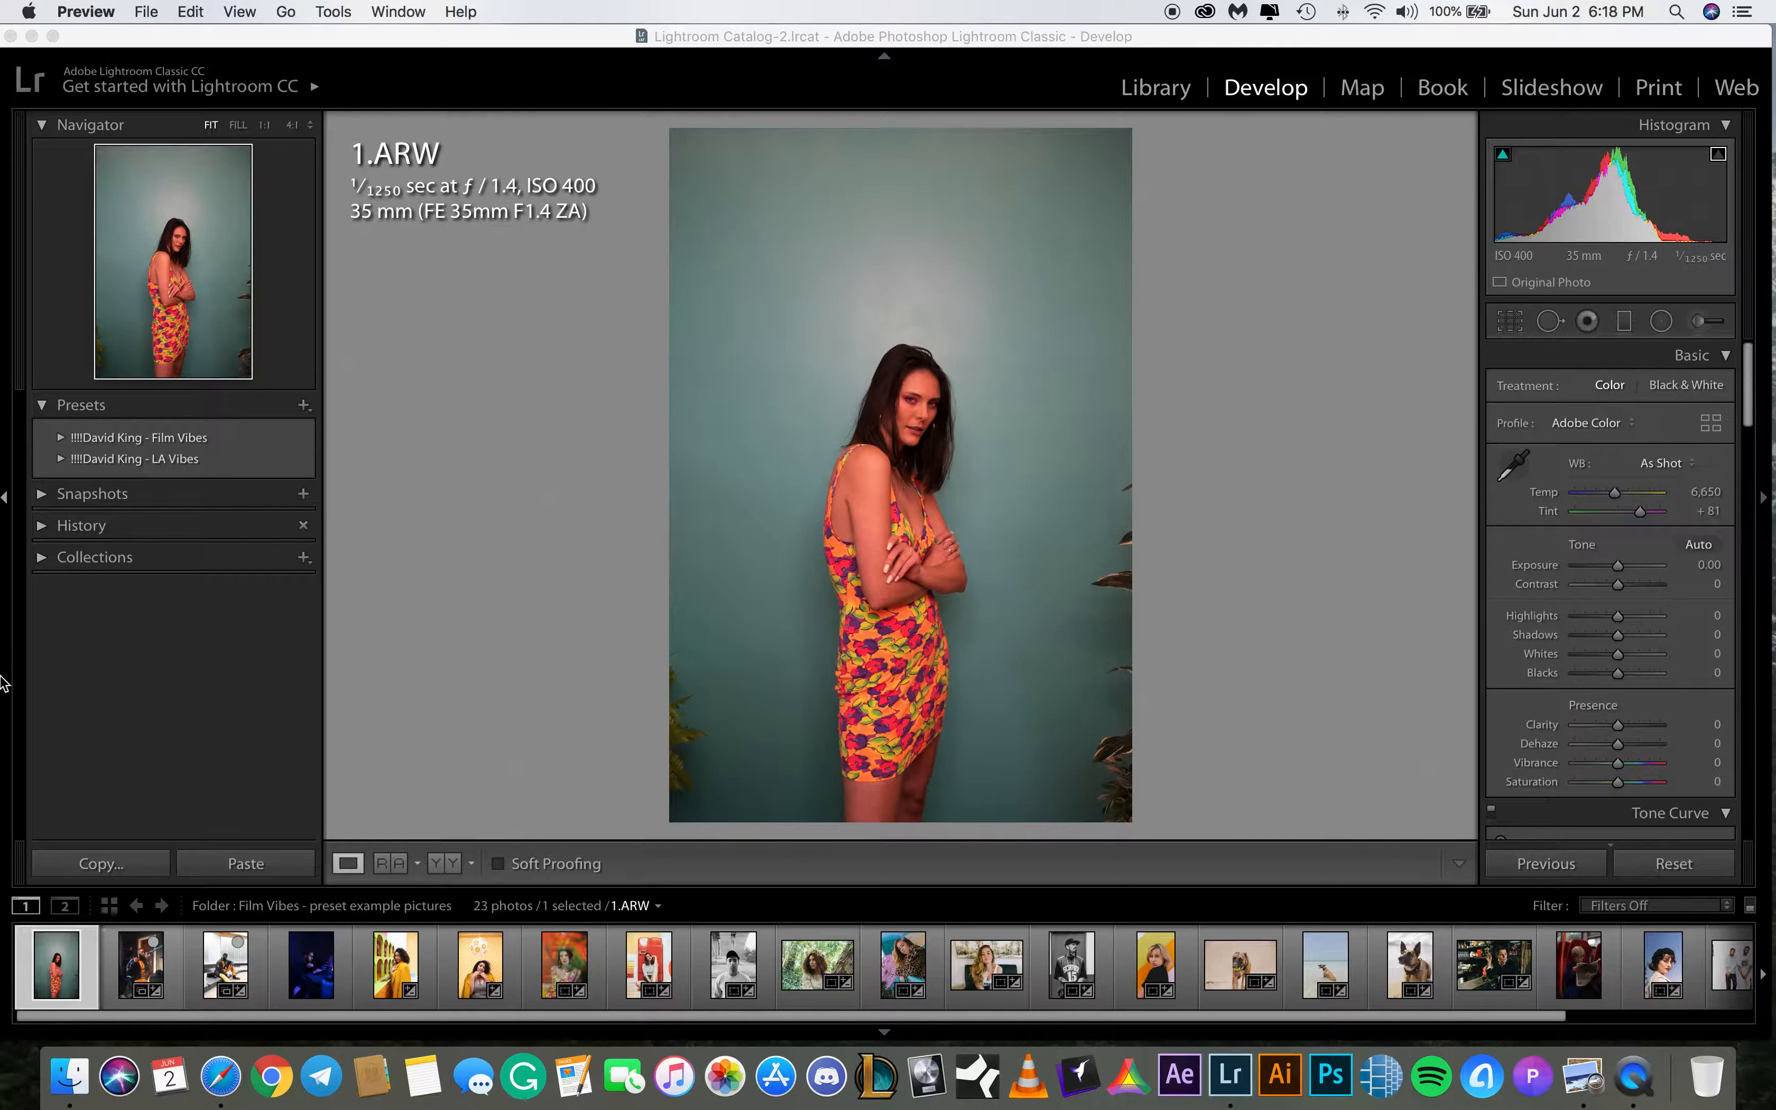
Crop 1.ARW to a landscape frame at the original aspect ratio, positioned around the model's upper body
left_click(53, 965)
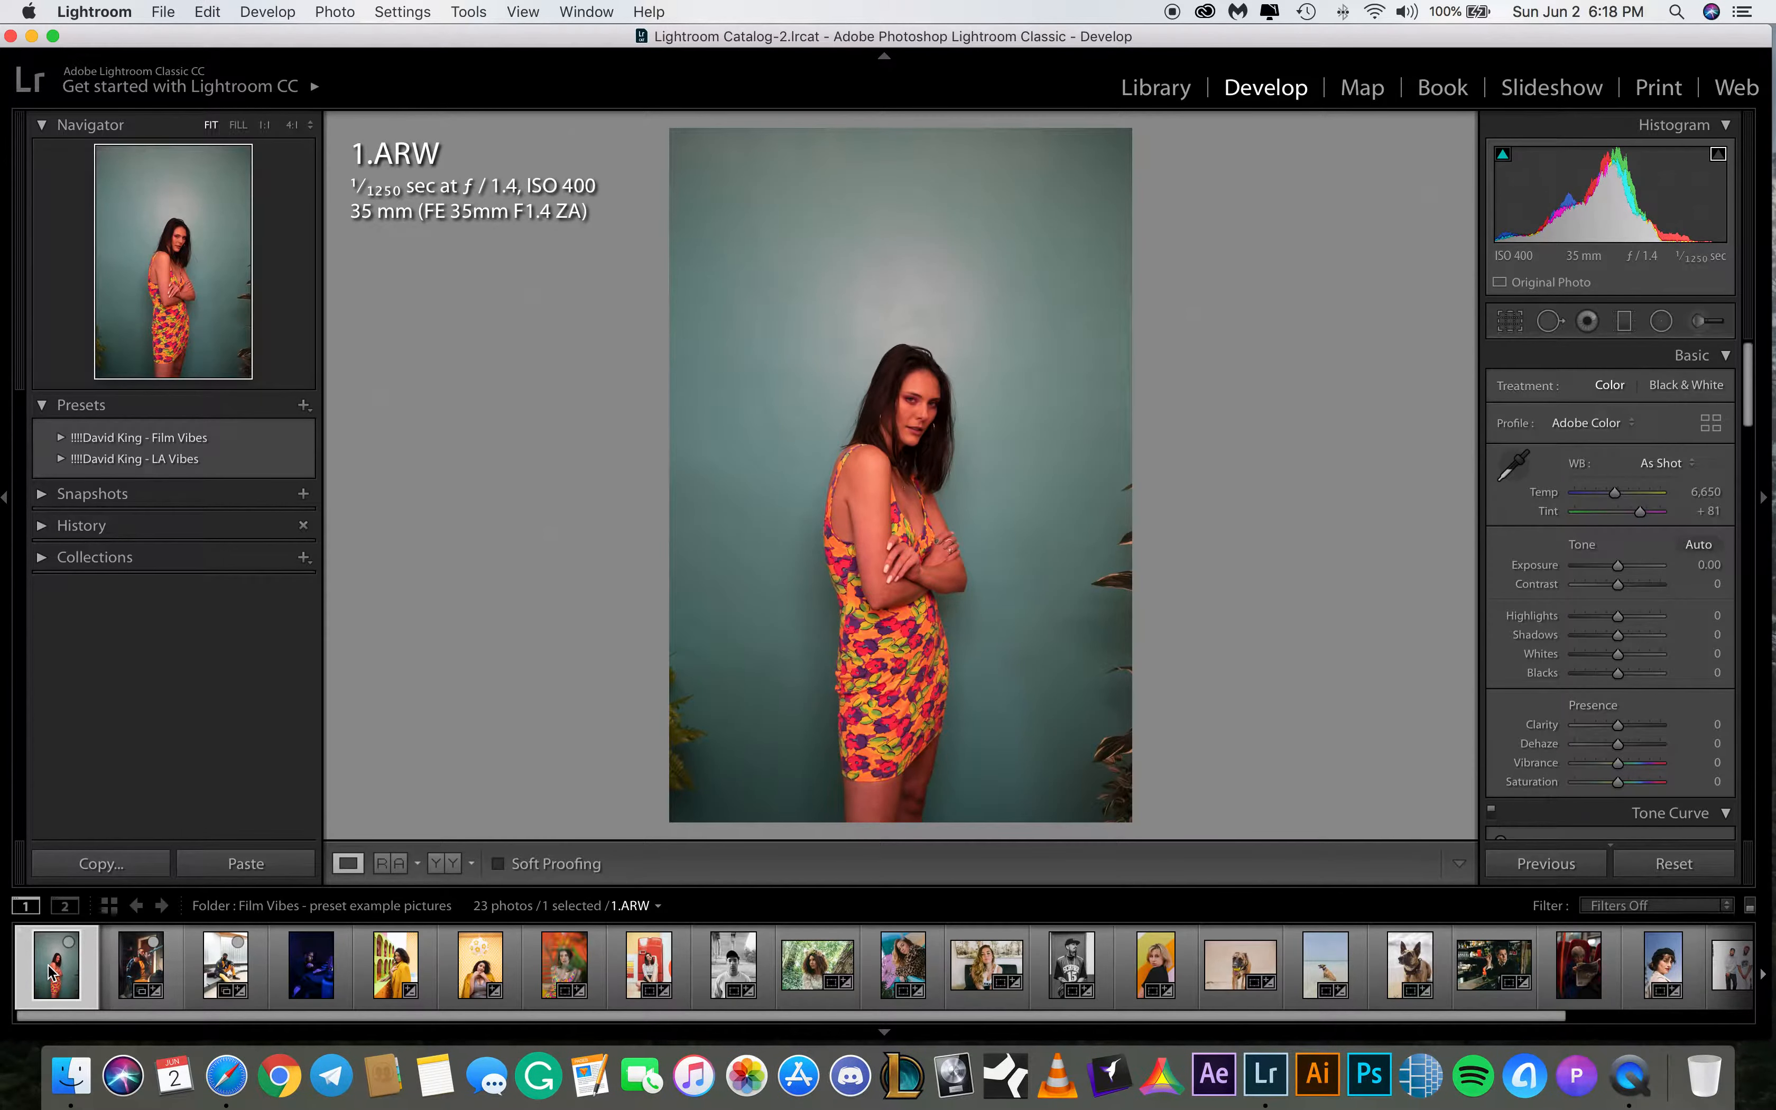
left_click(1511, 326)
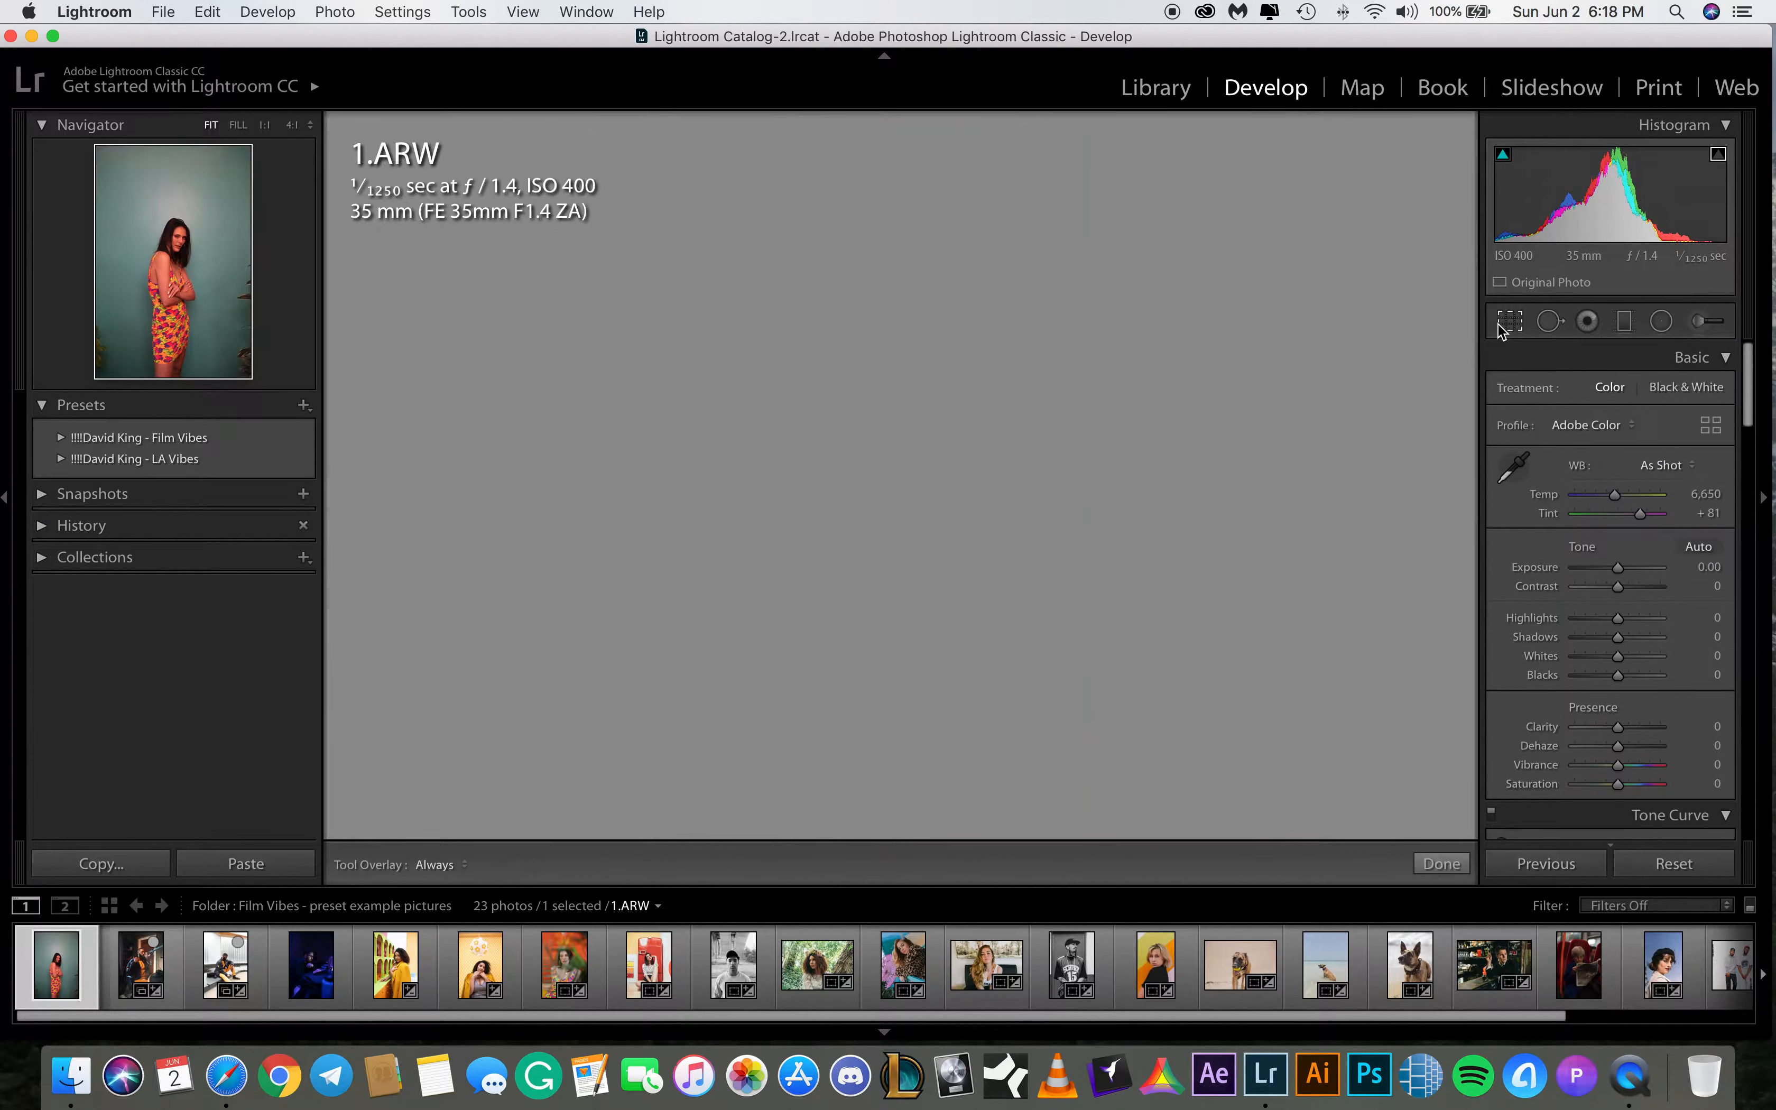
key("x")
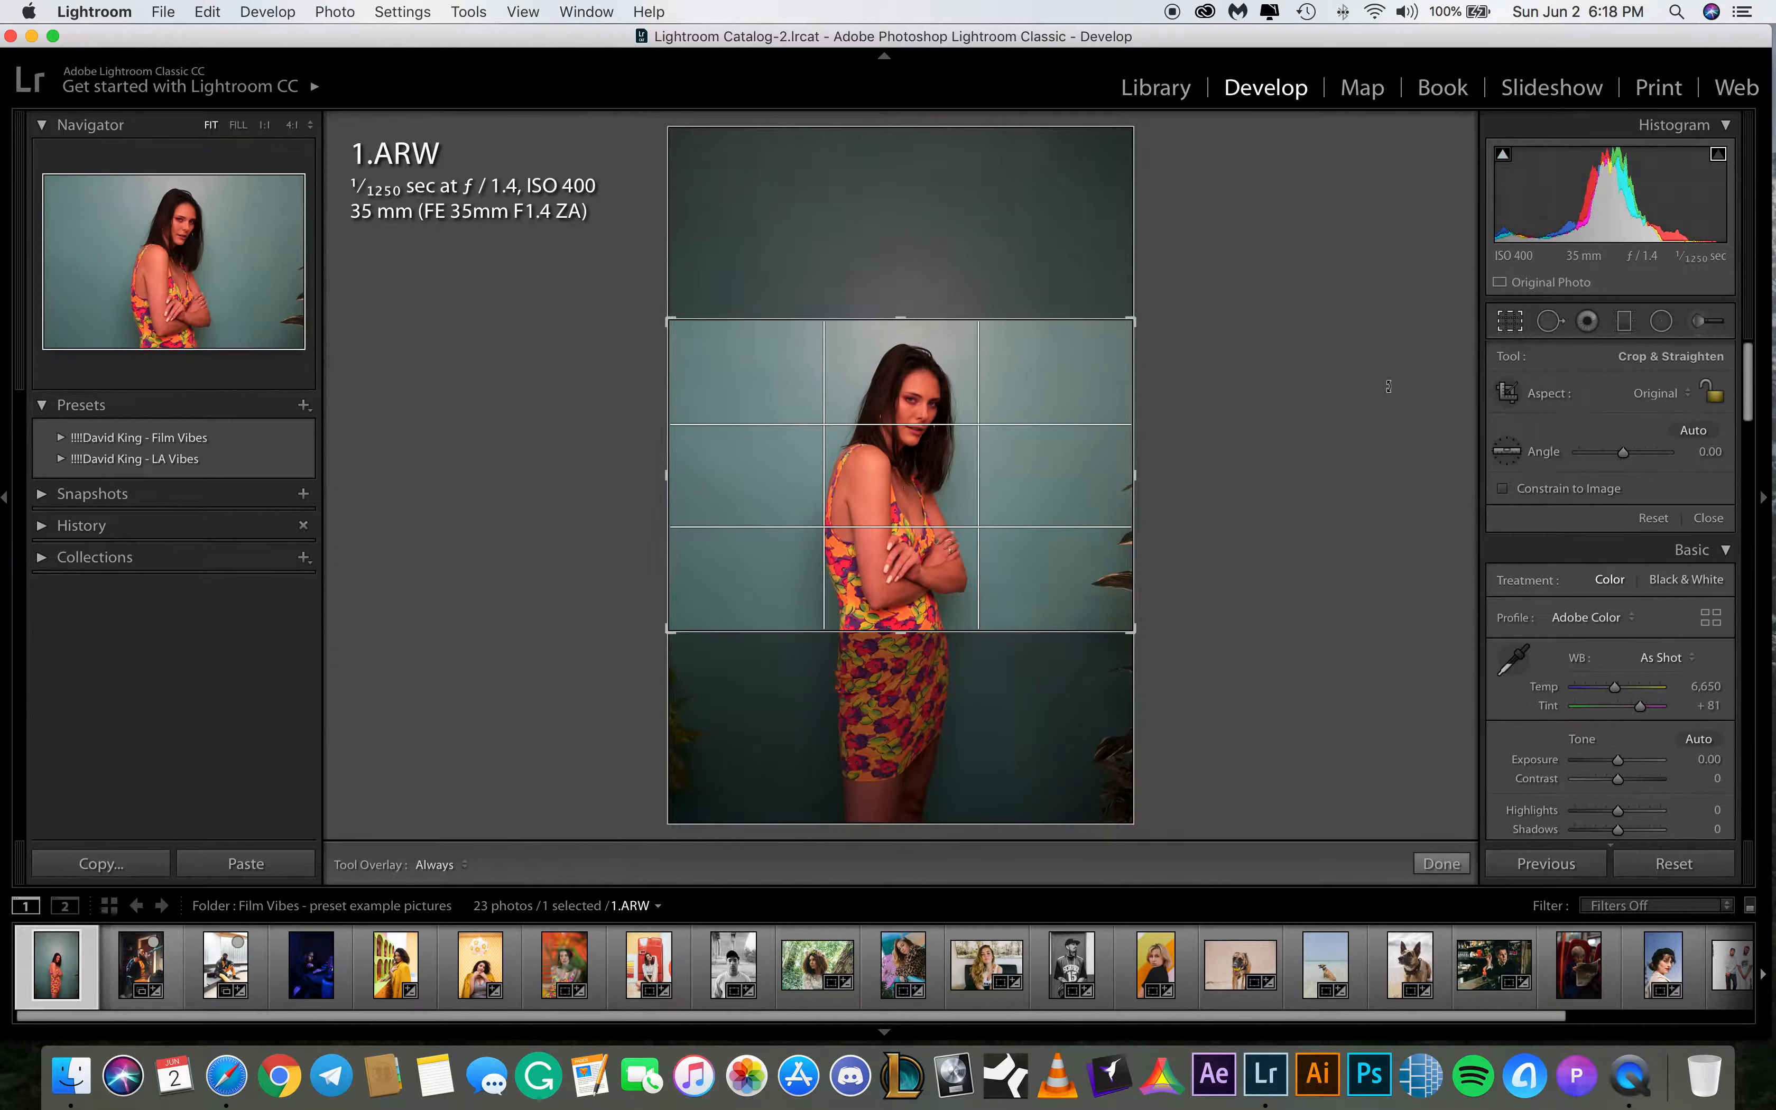
left_click_drag(844, 443, 835, 470)
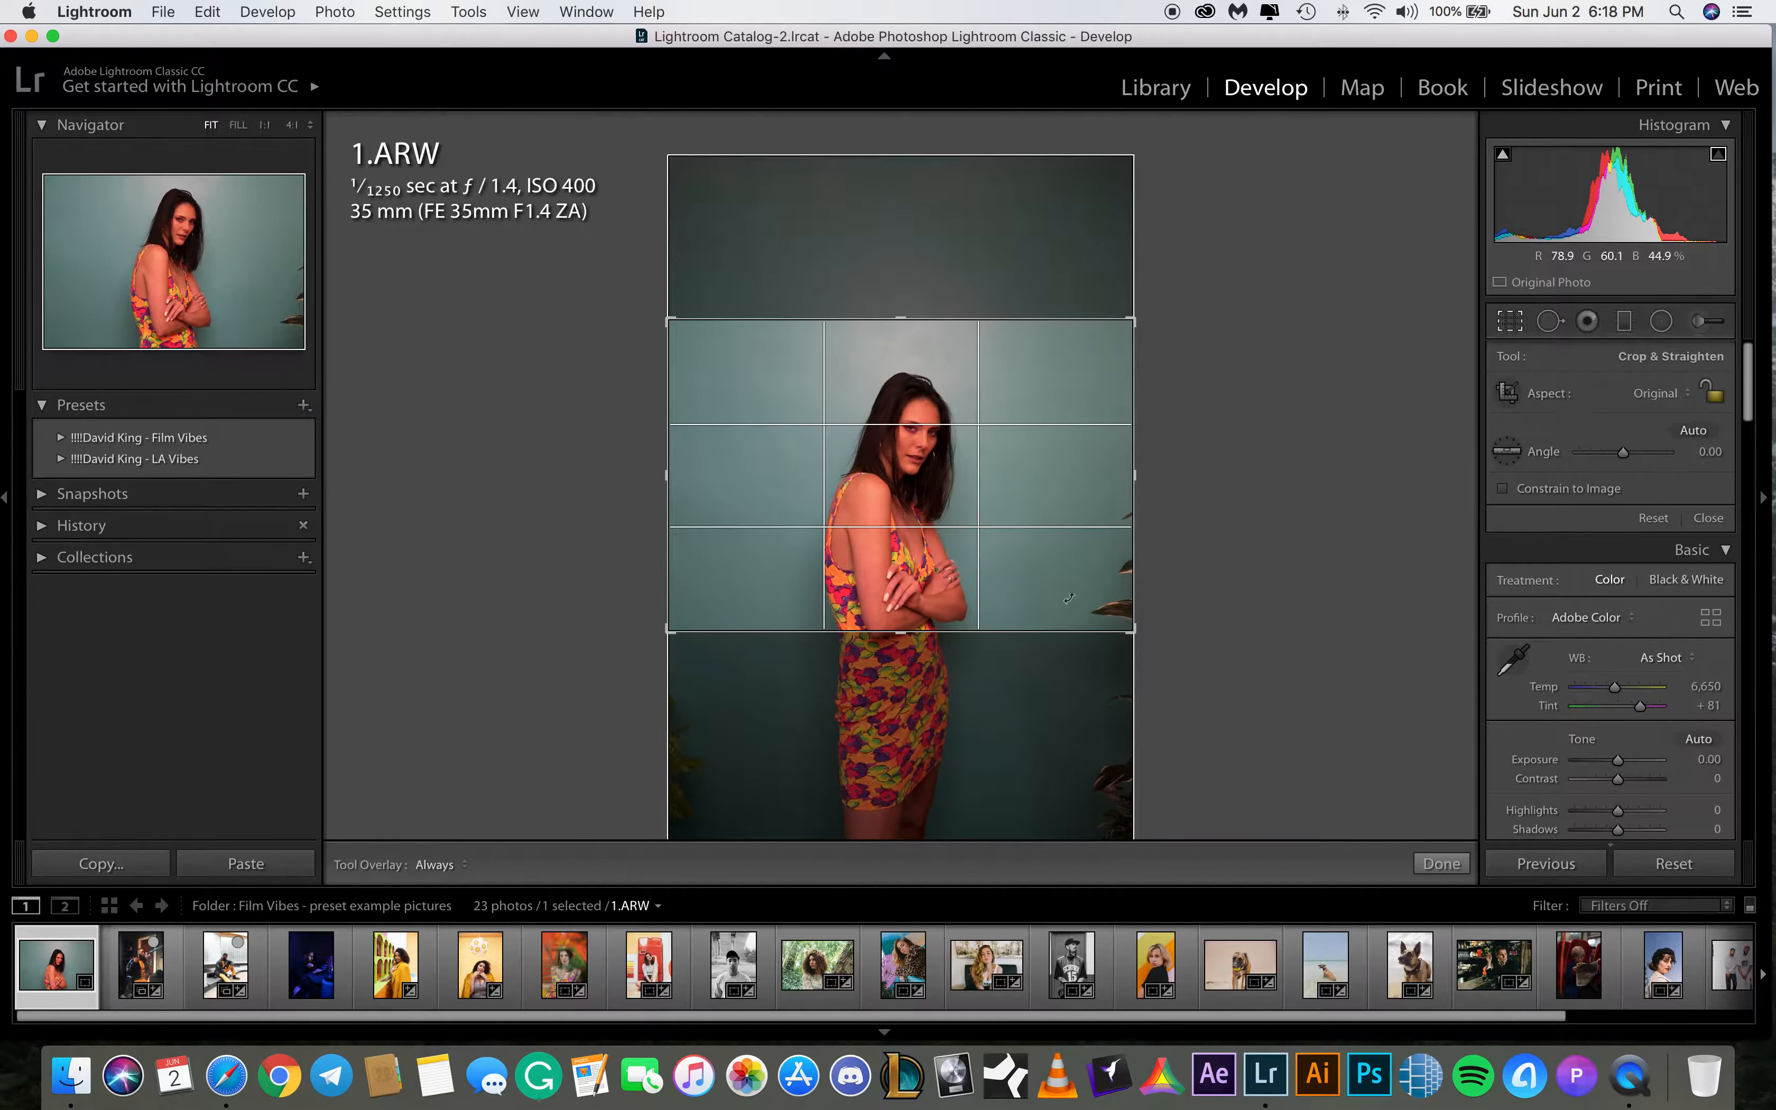
left_click(1442, 863)
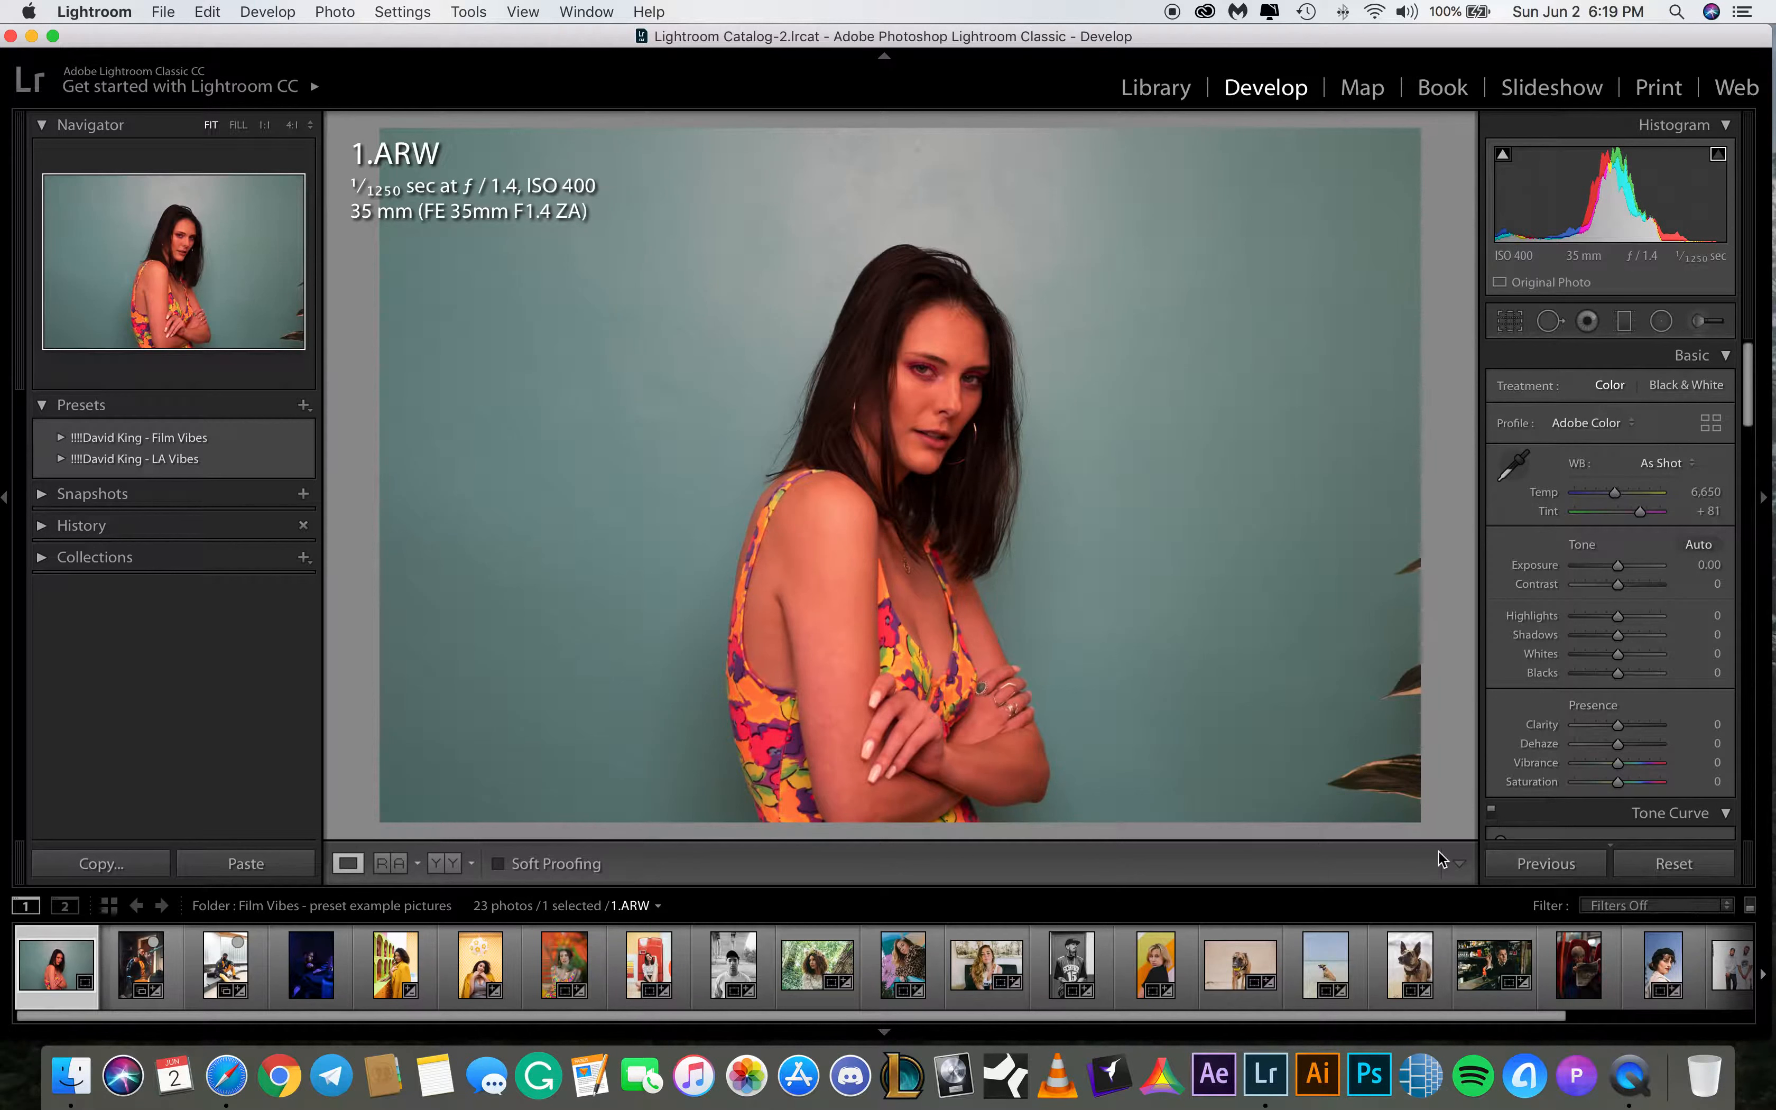
Set the white balance temperature to 4800 and the tint to +30
left_click(1696, 491)
type("4800")
key("Return")
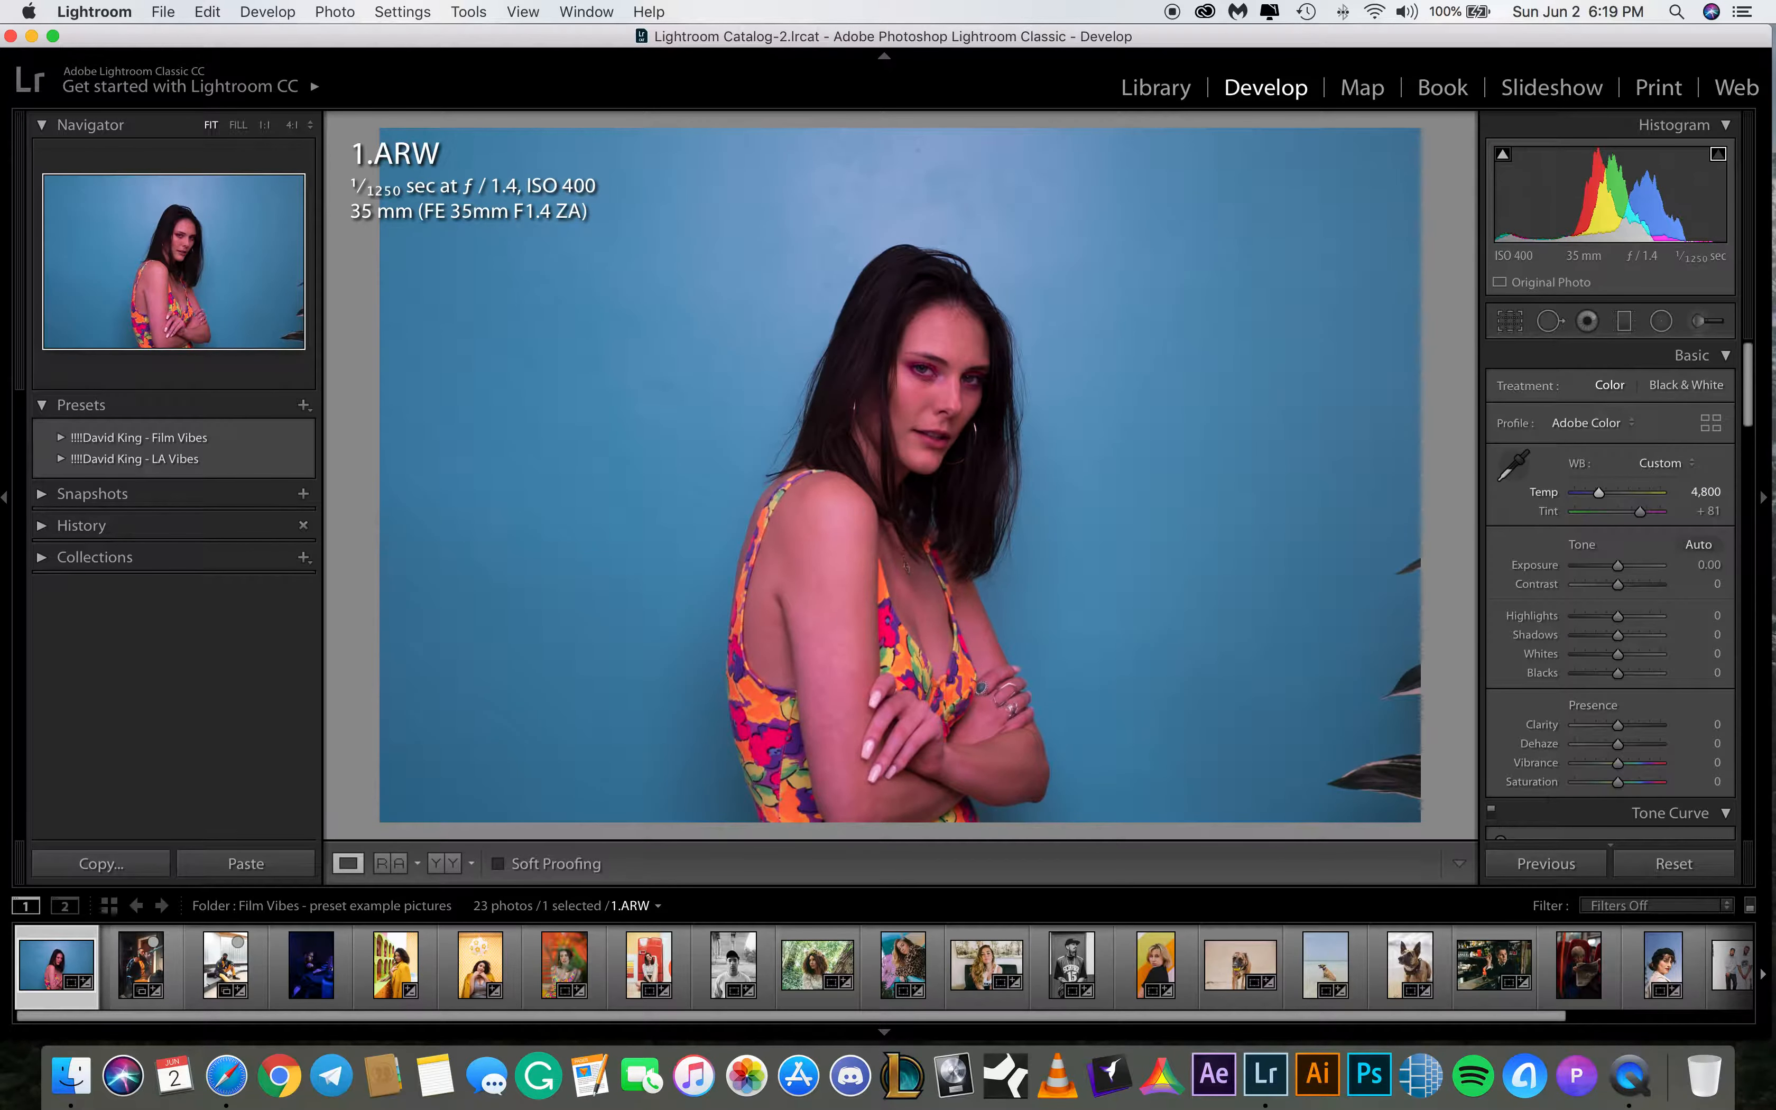
left_click(1712, 510)
type("30")
key("Return")
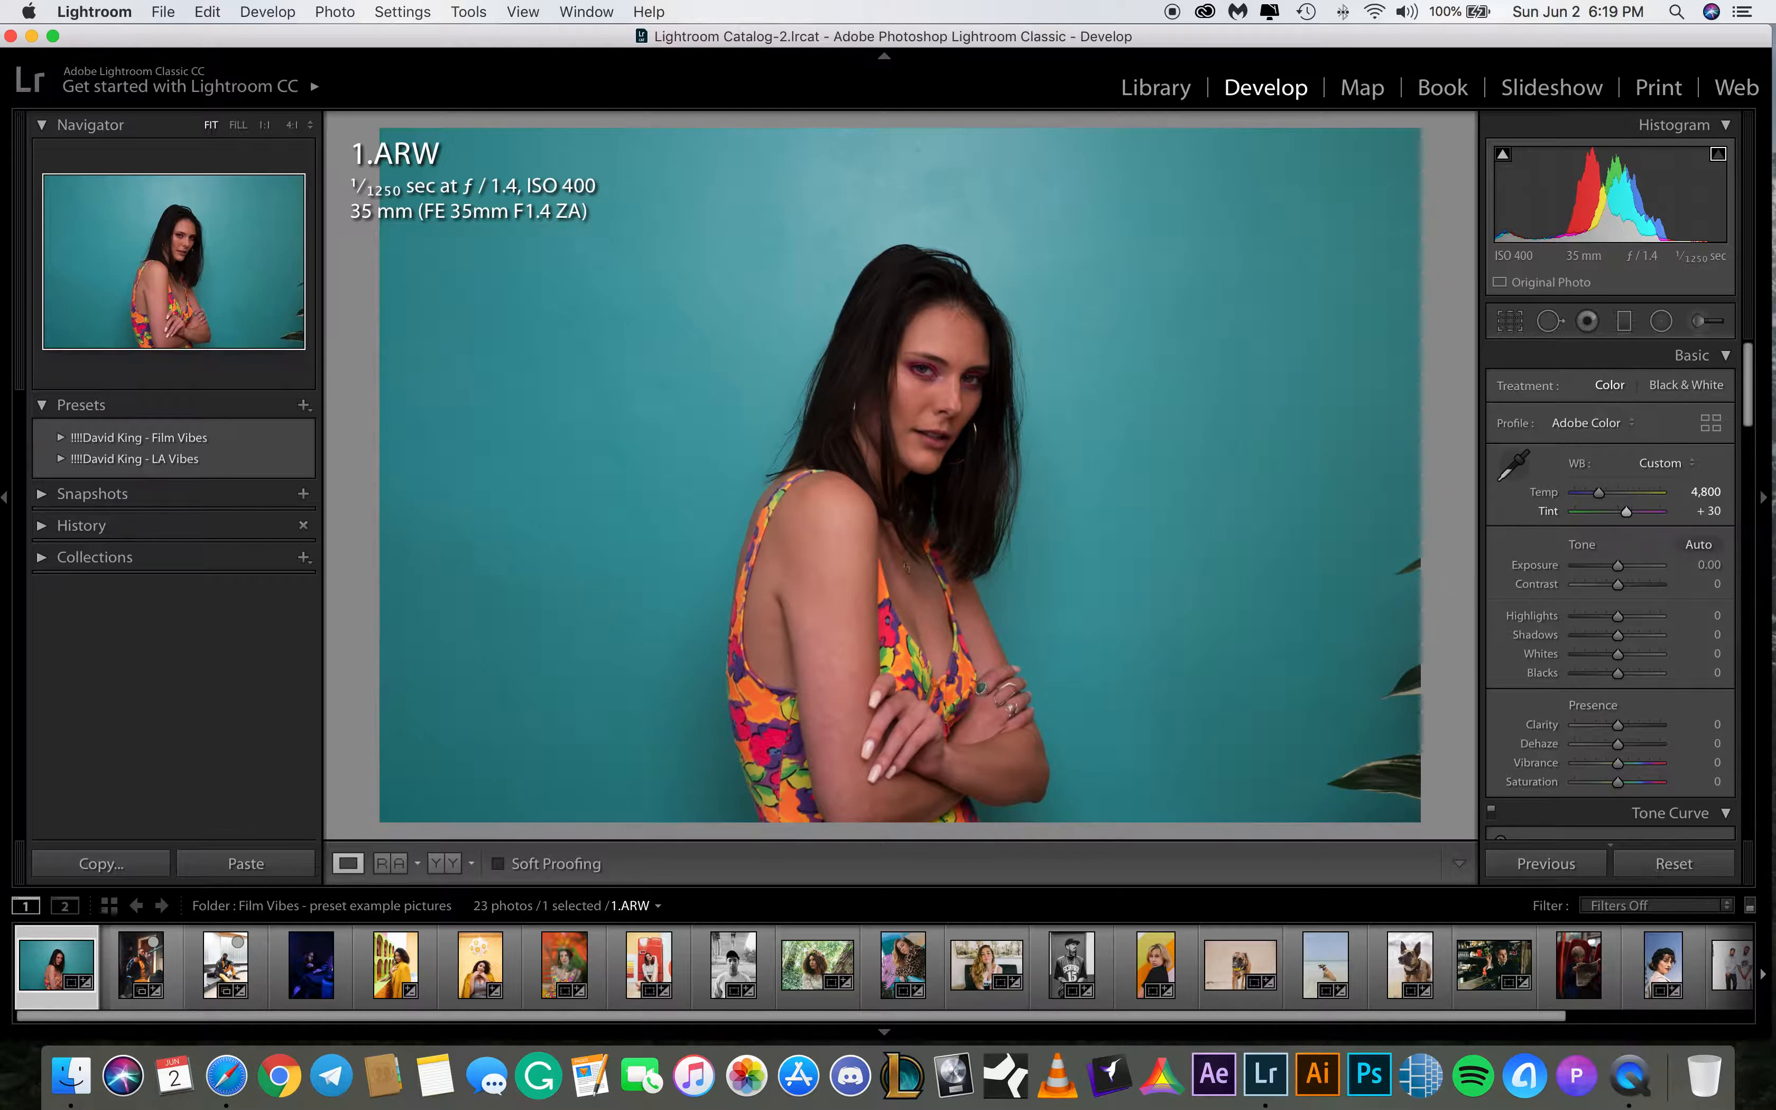
Set the exposure to +0.80
left_click(1704, 561)
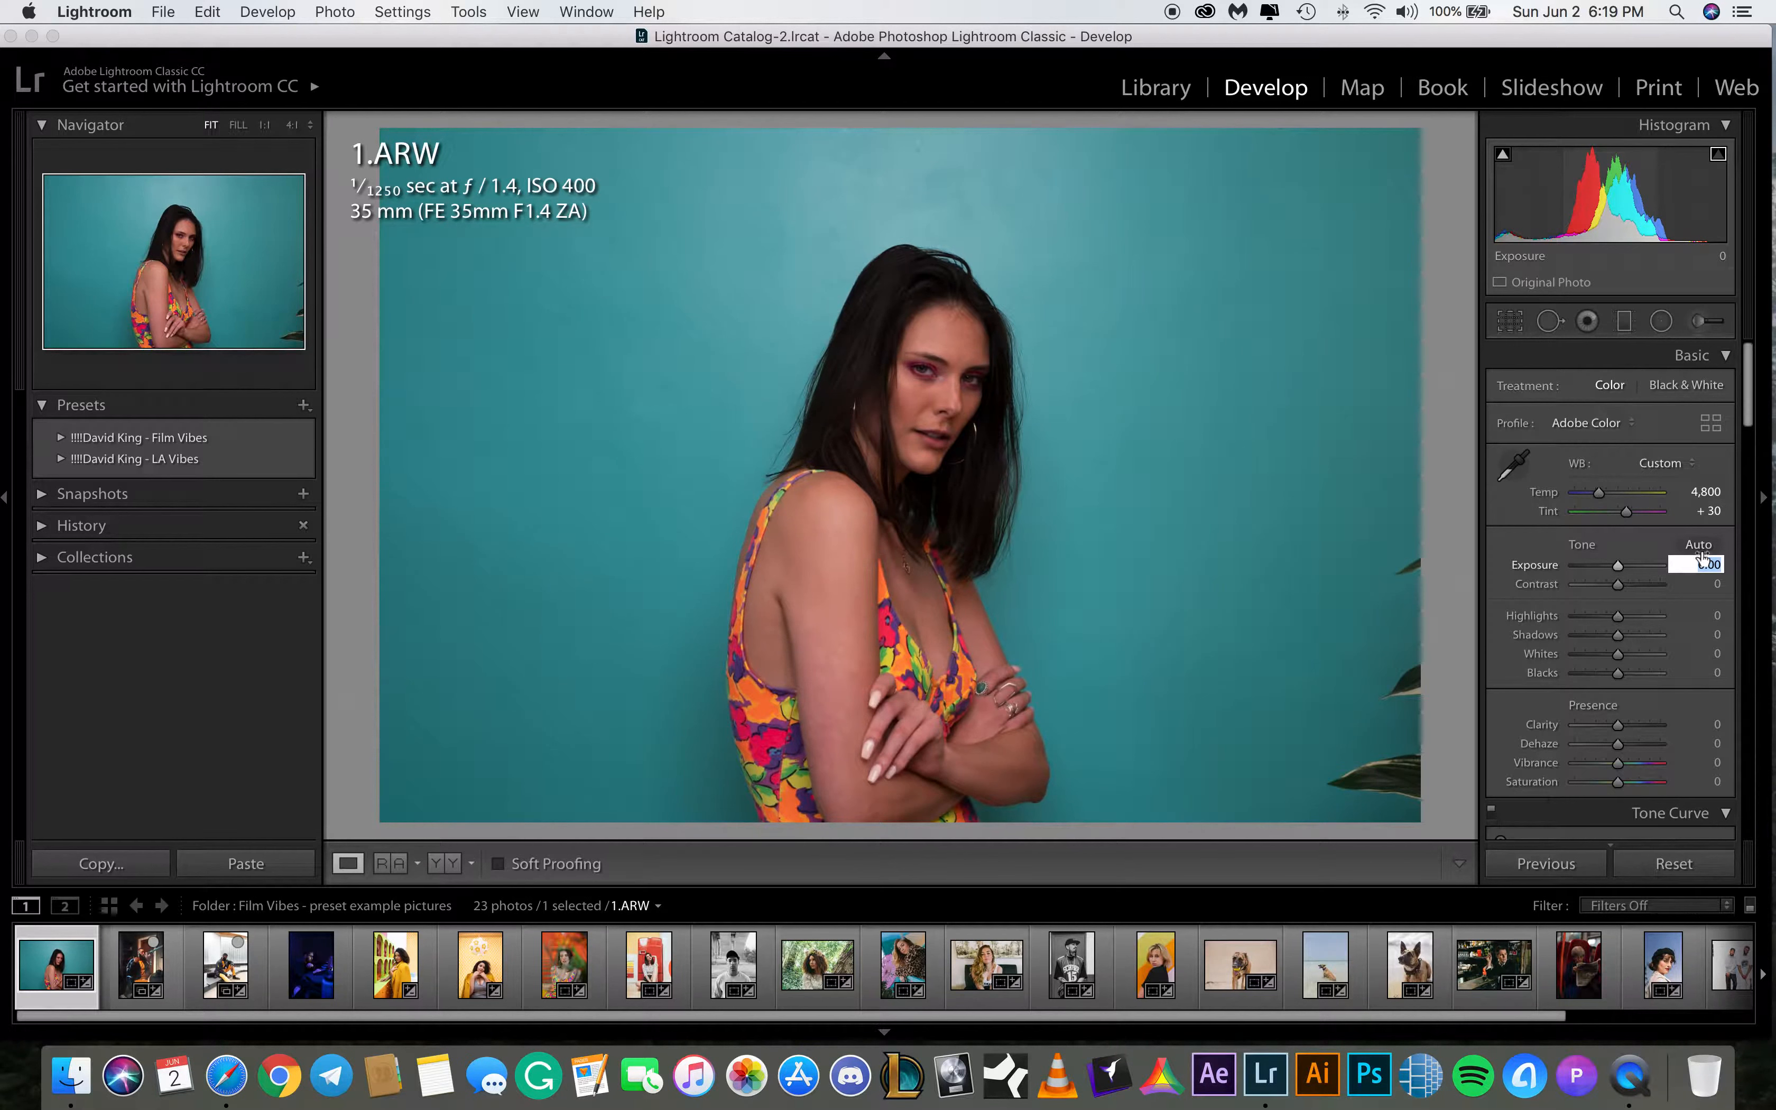
key("BackSpace")
key("Return")
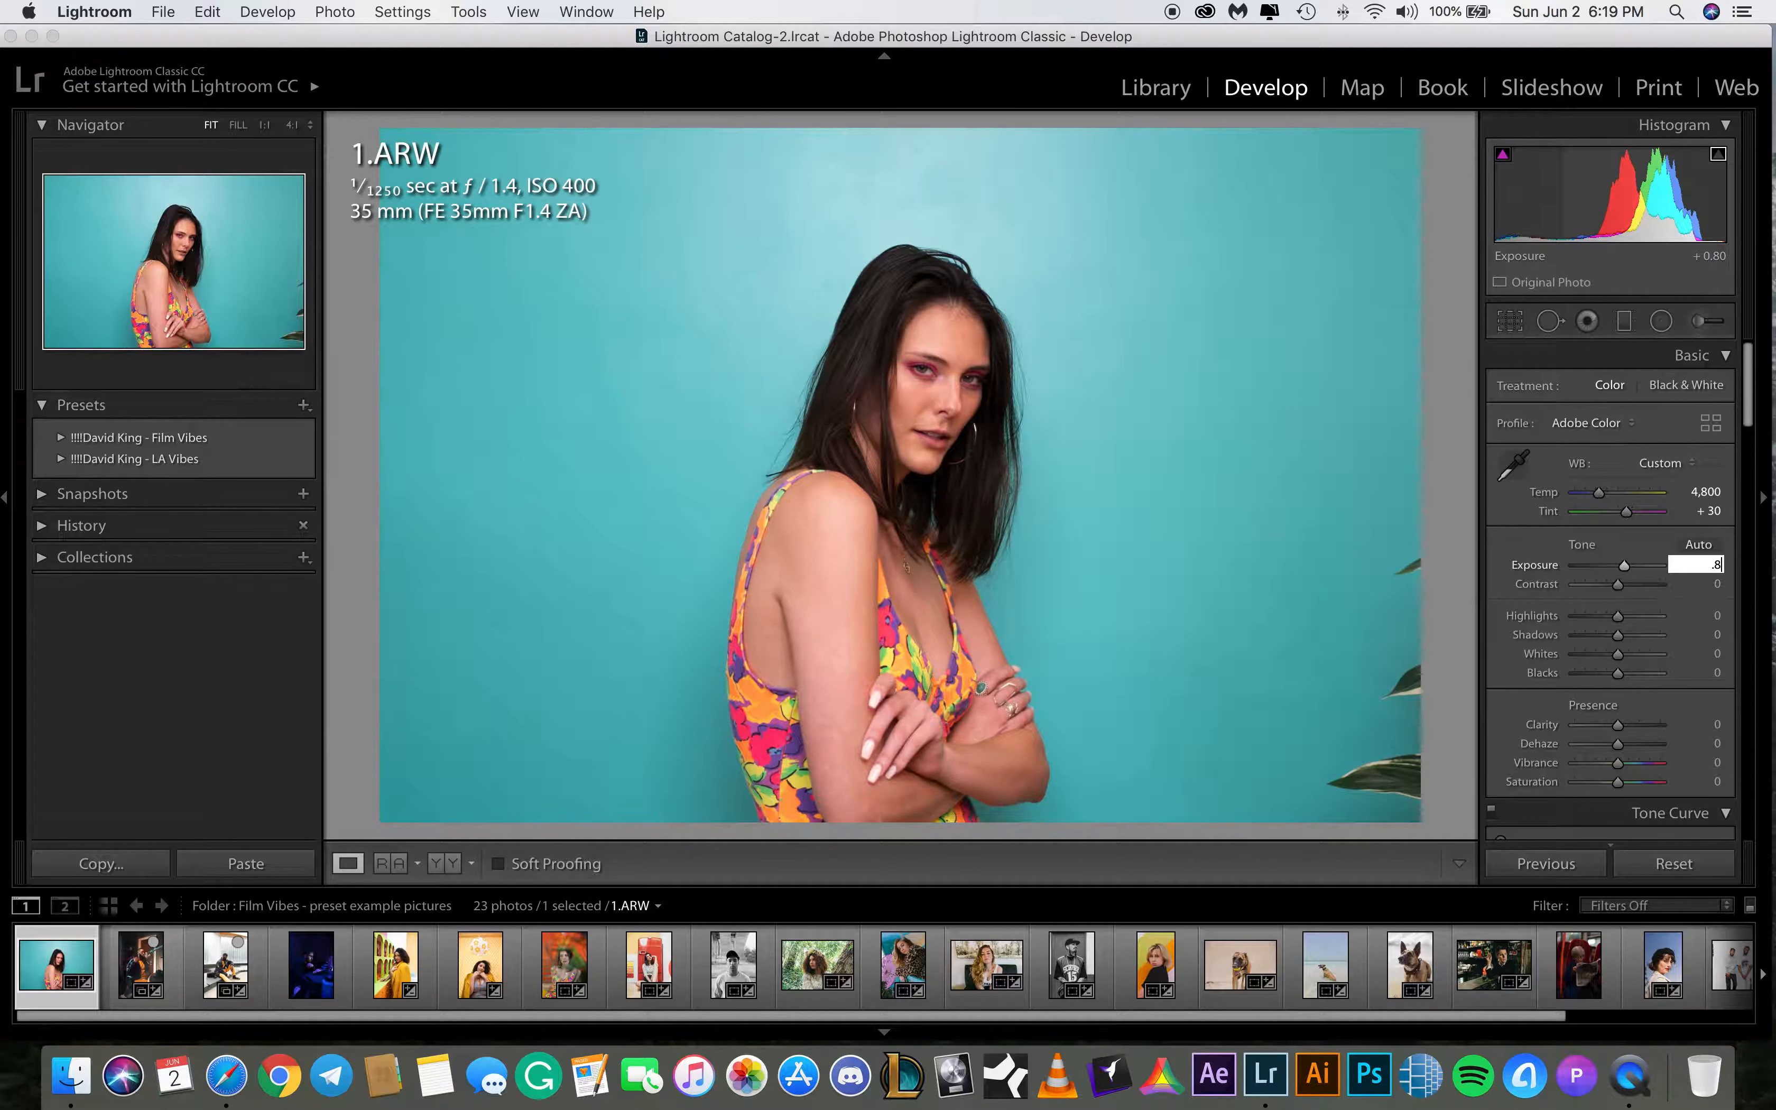
key("Return")
left_click_drag(1624, 566, 1626, 568)
left_click(1697, 565)
key("BackSpace")
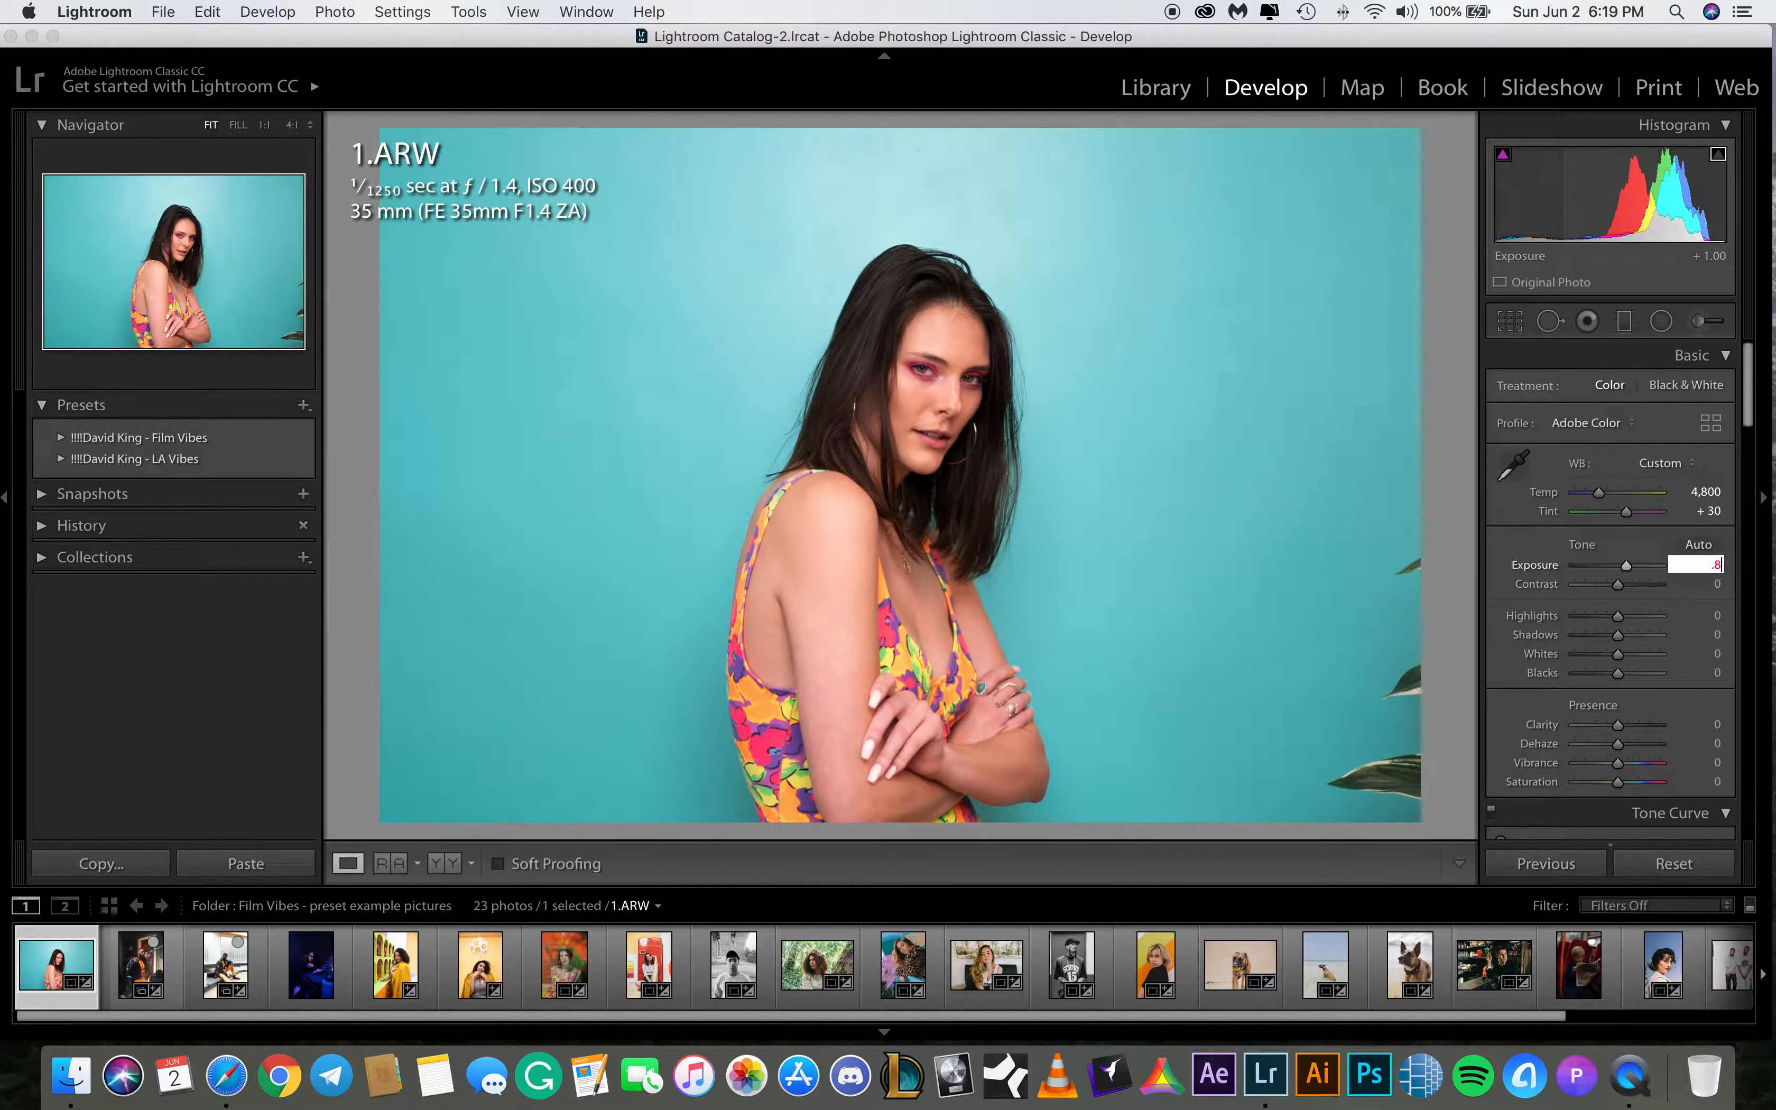
key("Return")
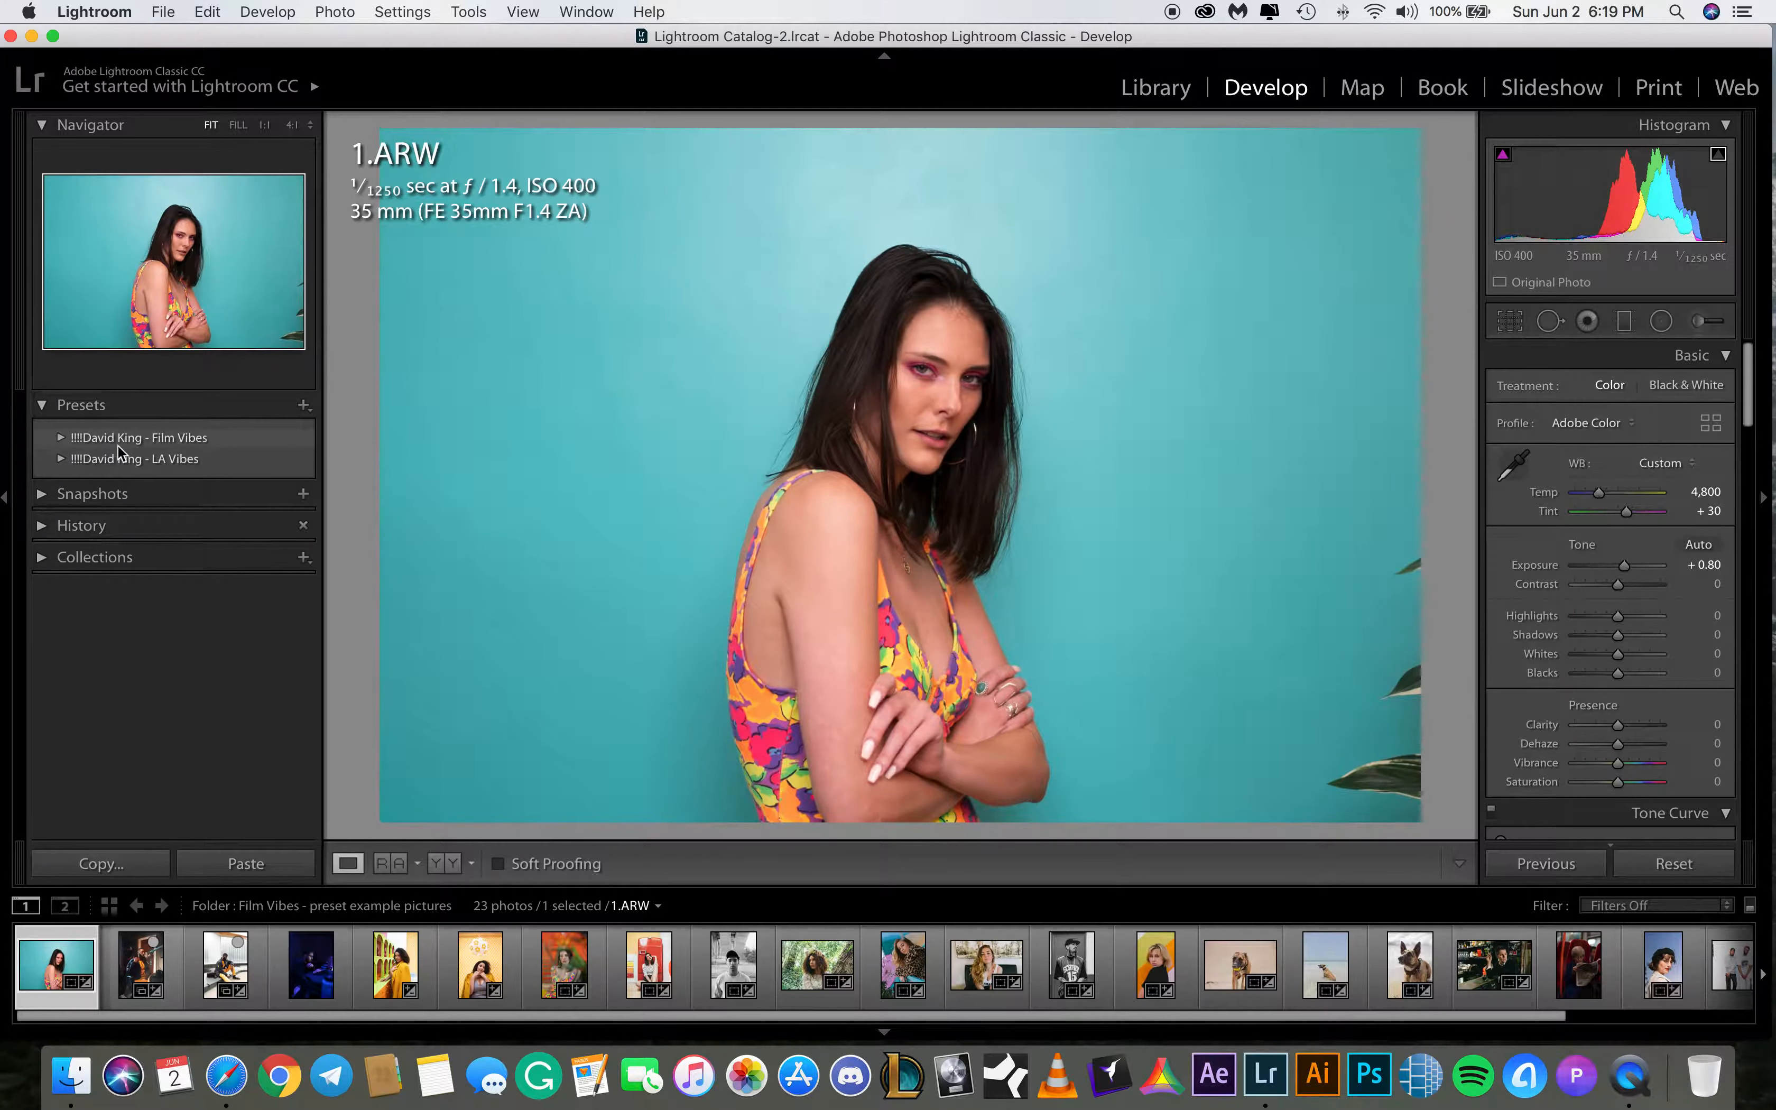
Expand the David King - Film Vibes preset group, preview its presets, and apply FV 06
left_click(60, 438)
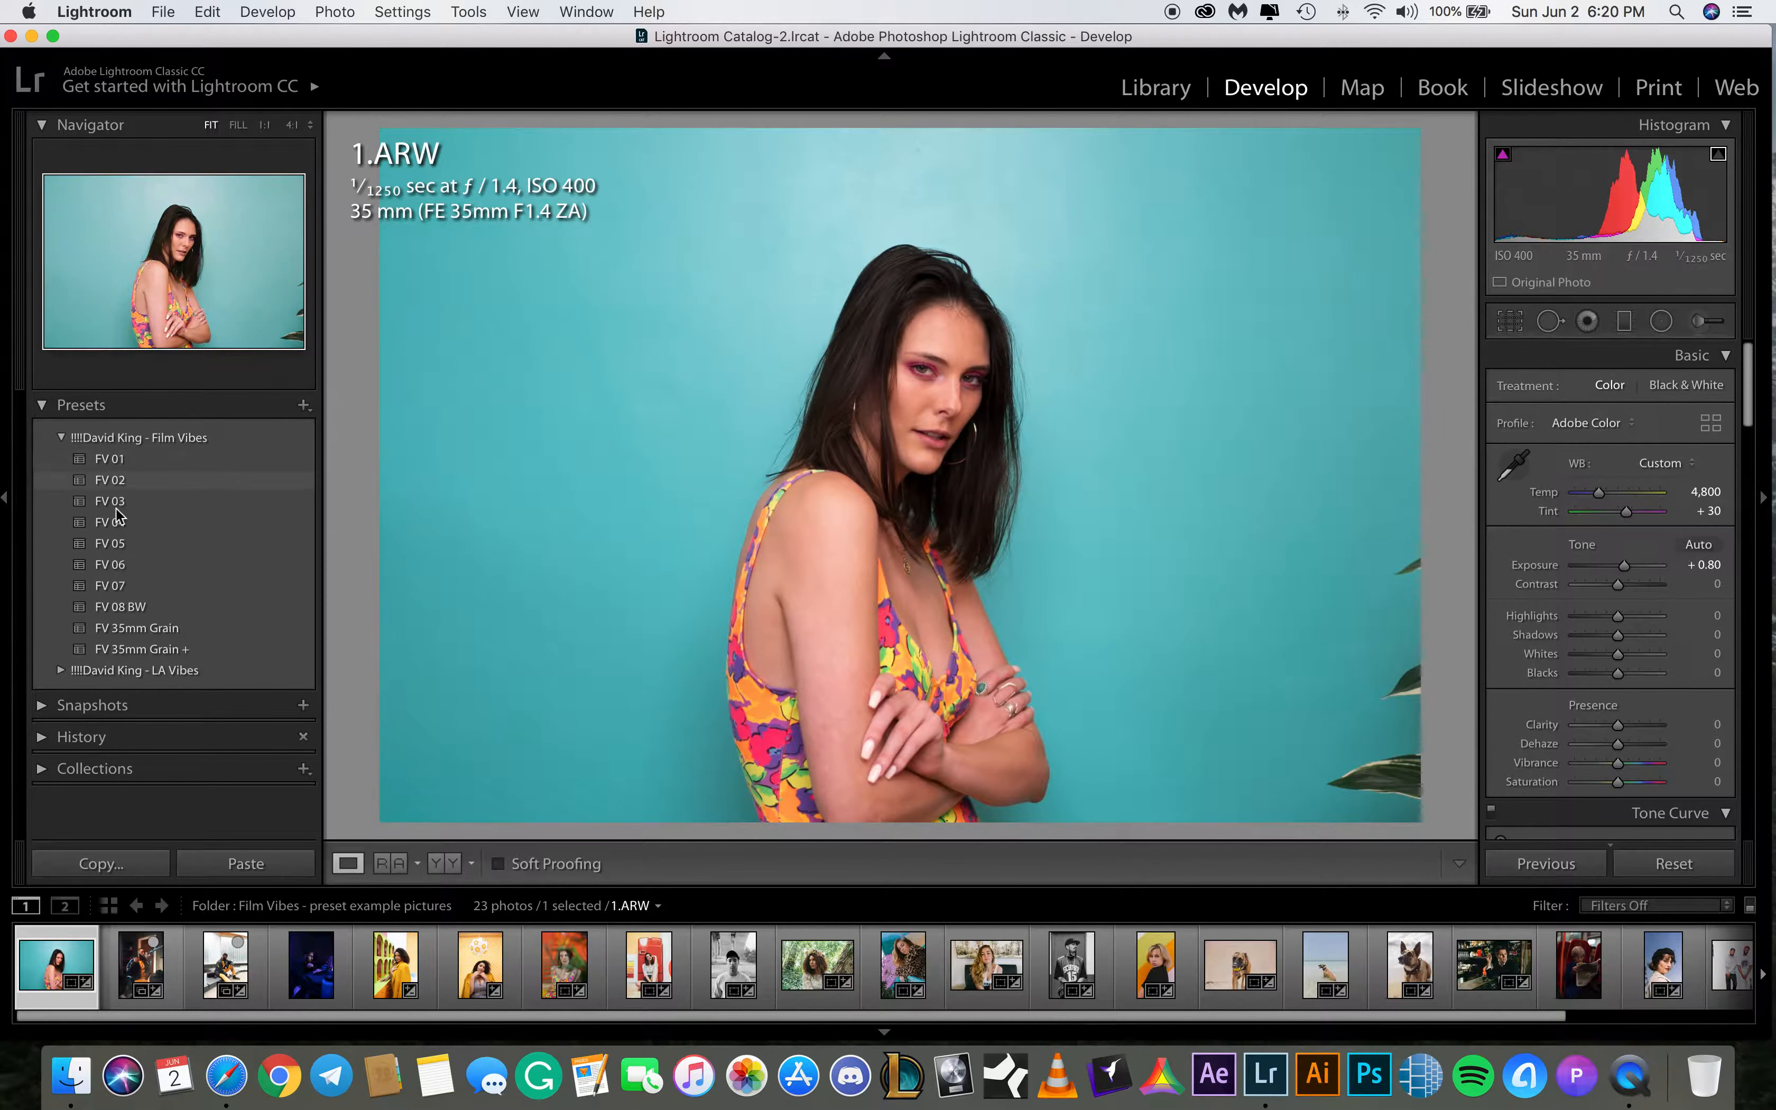
left_click(121, 480)
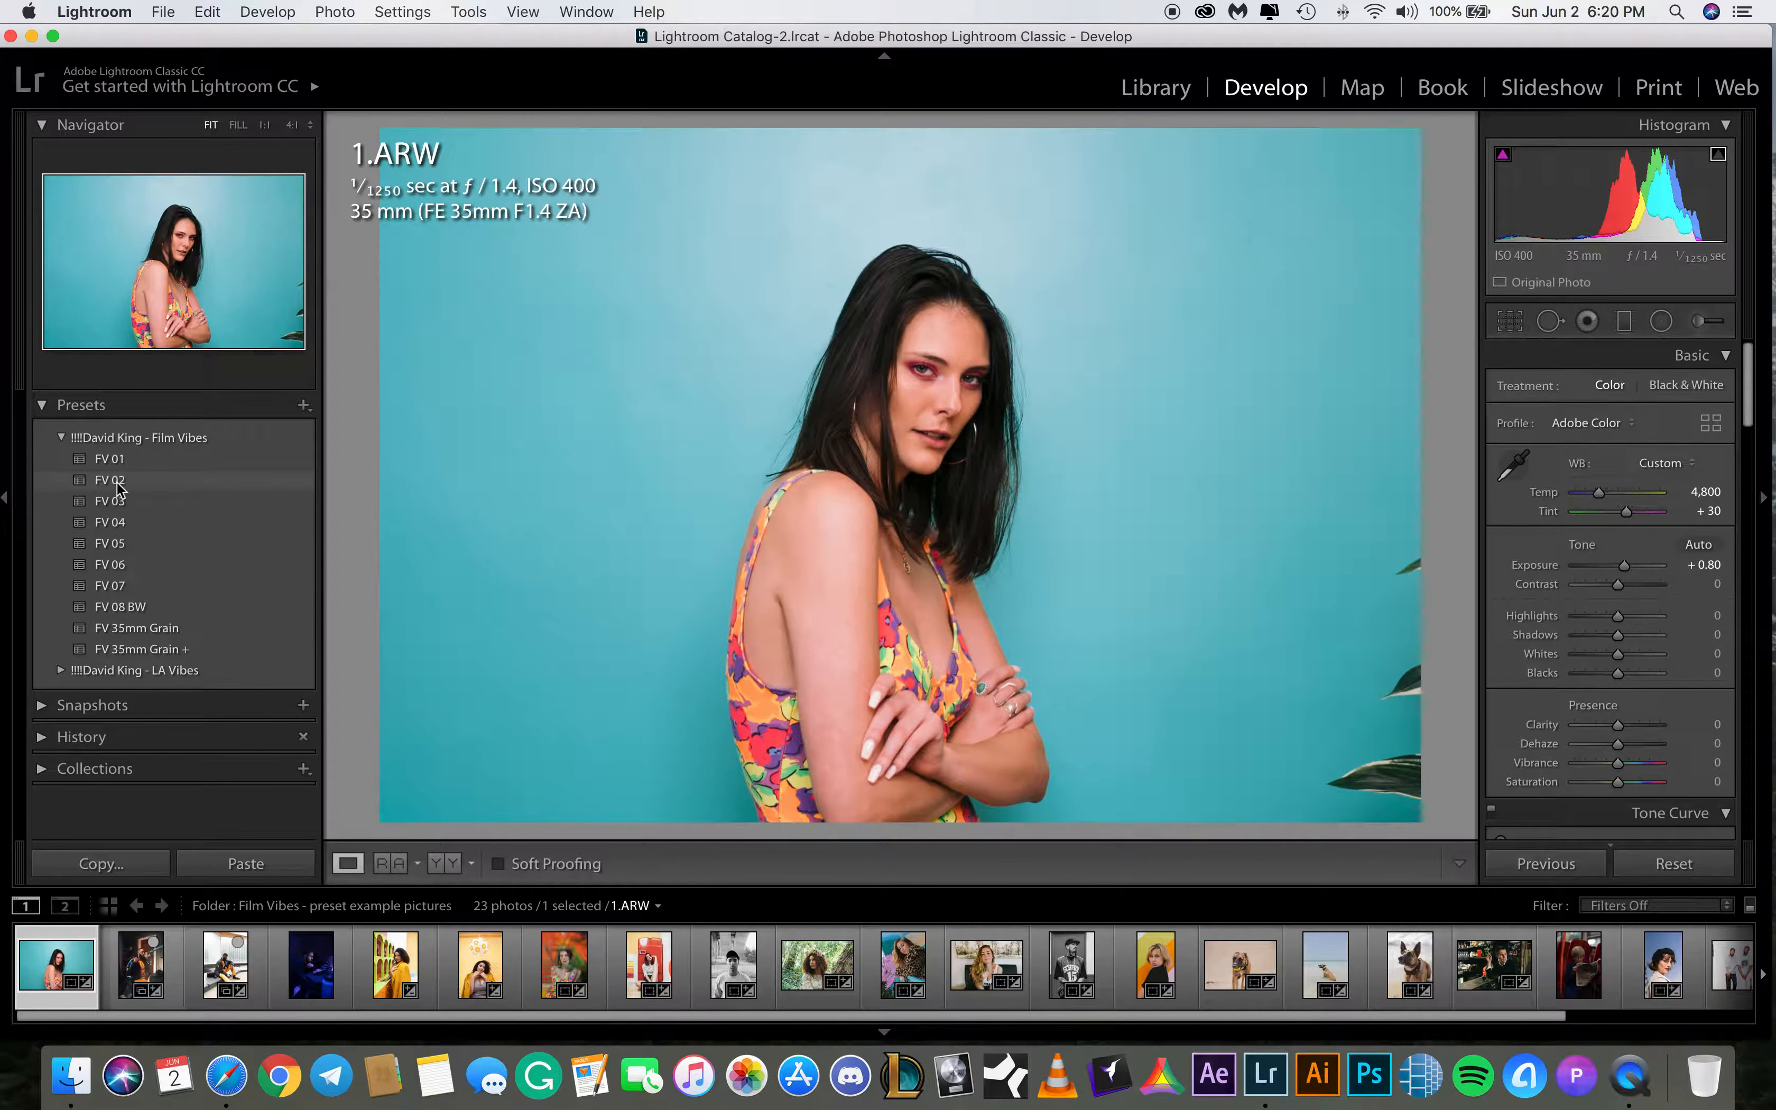
left_click(115, 506)
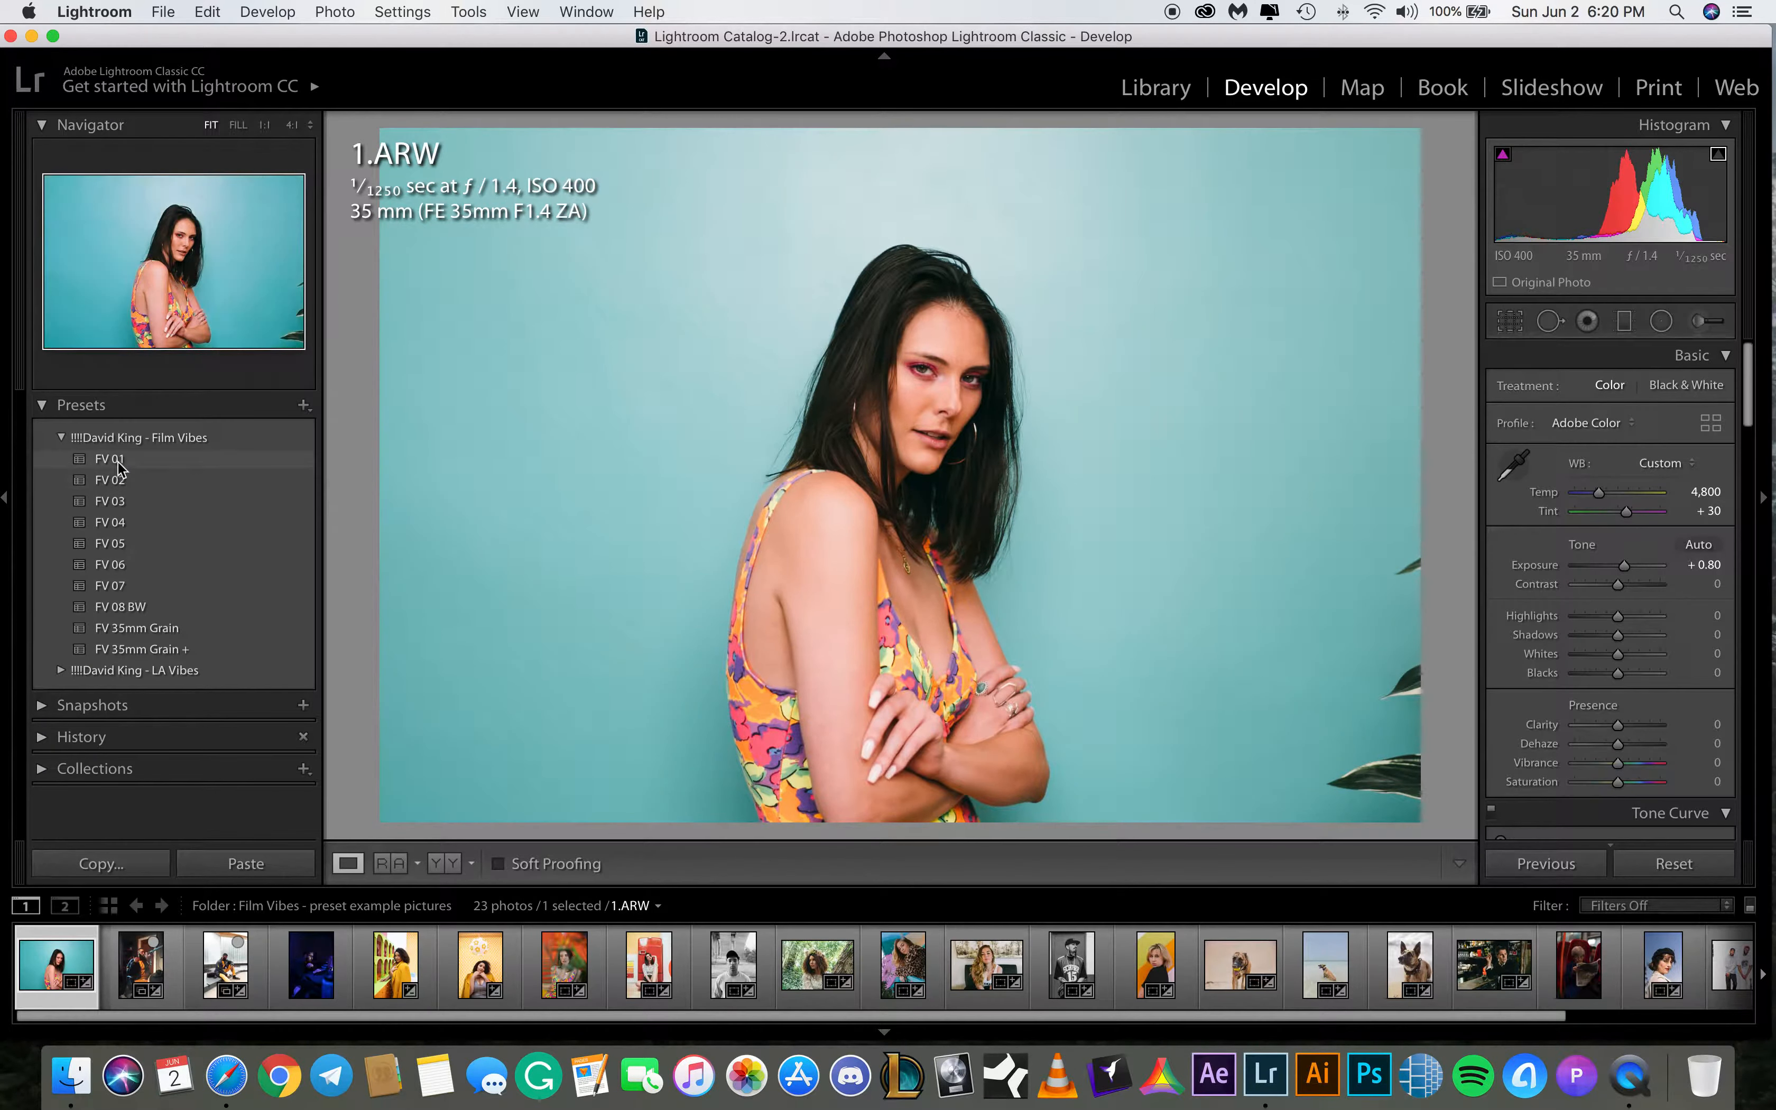
left_click(119, 477)
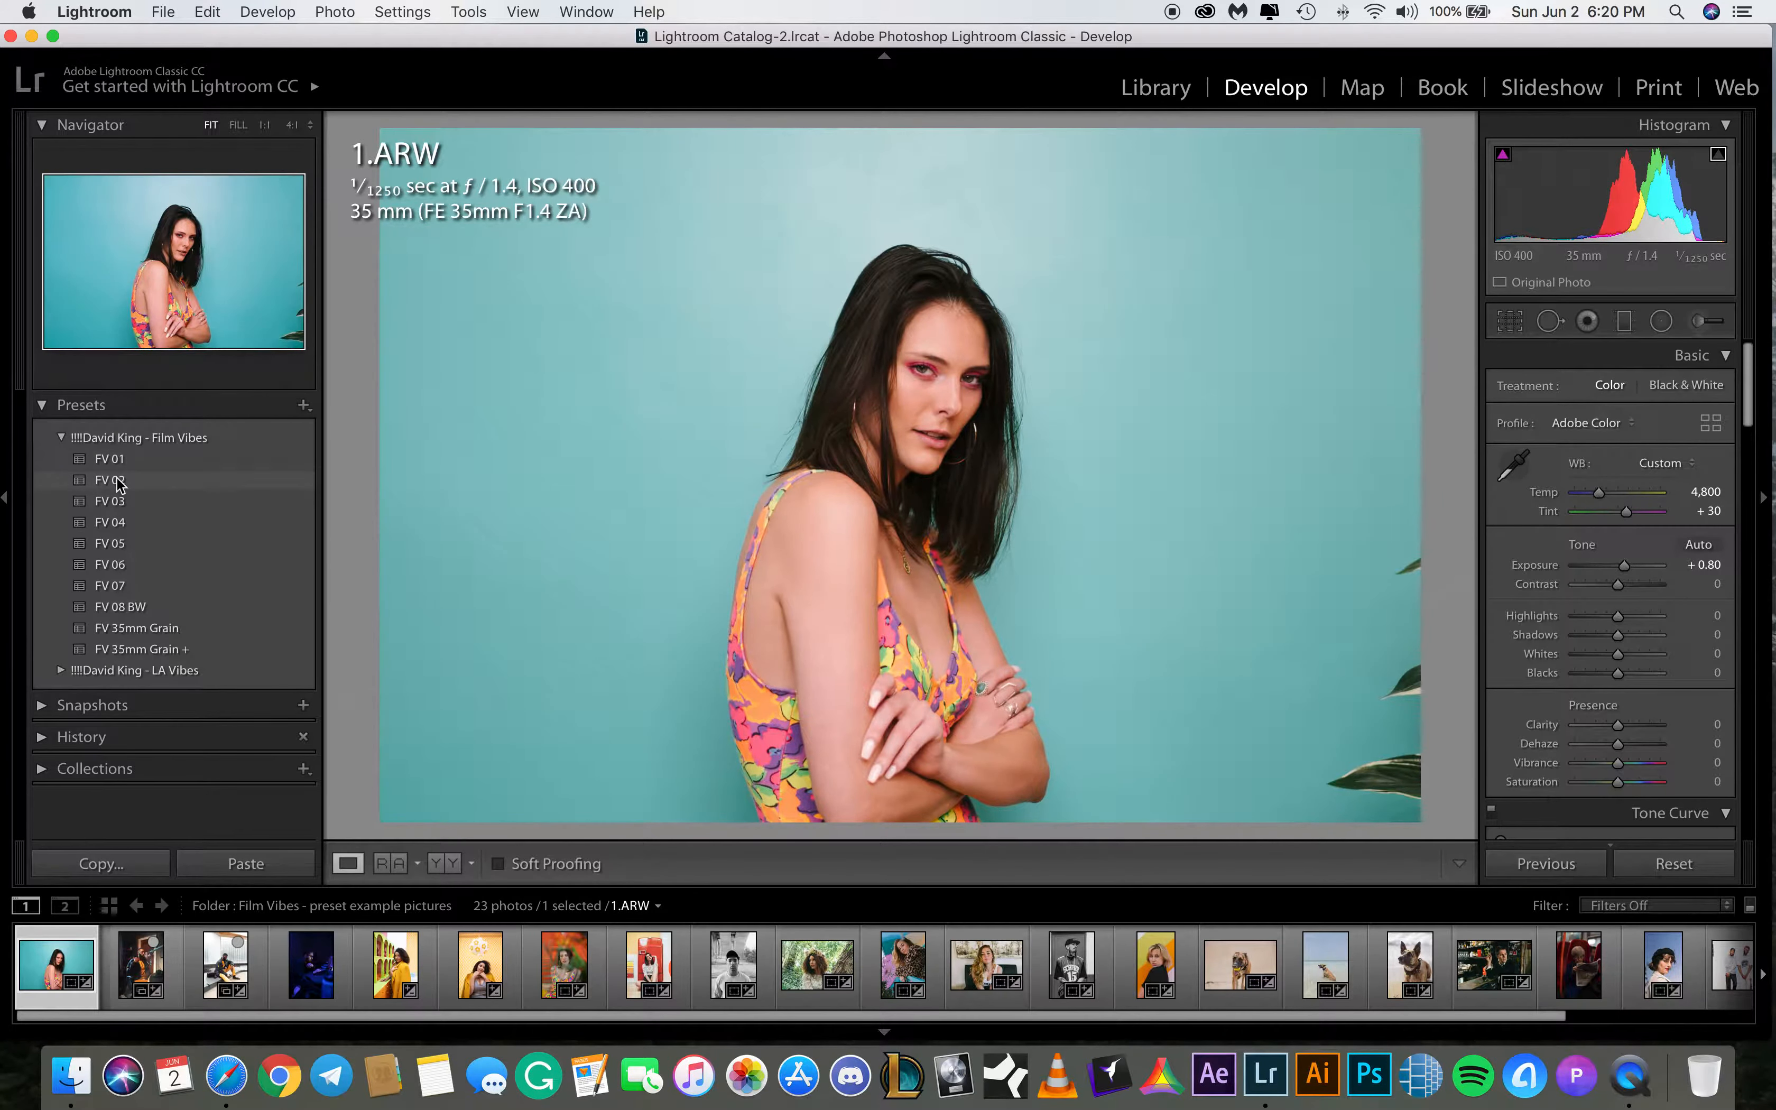
left_click(116, 502)
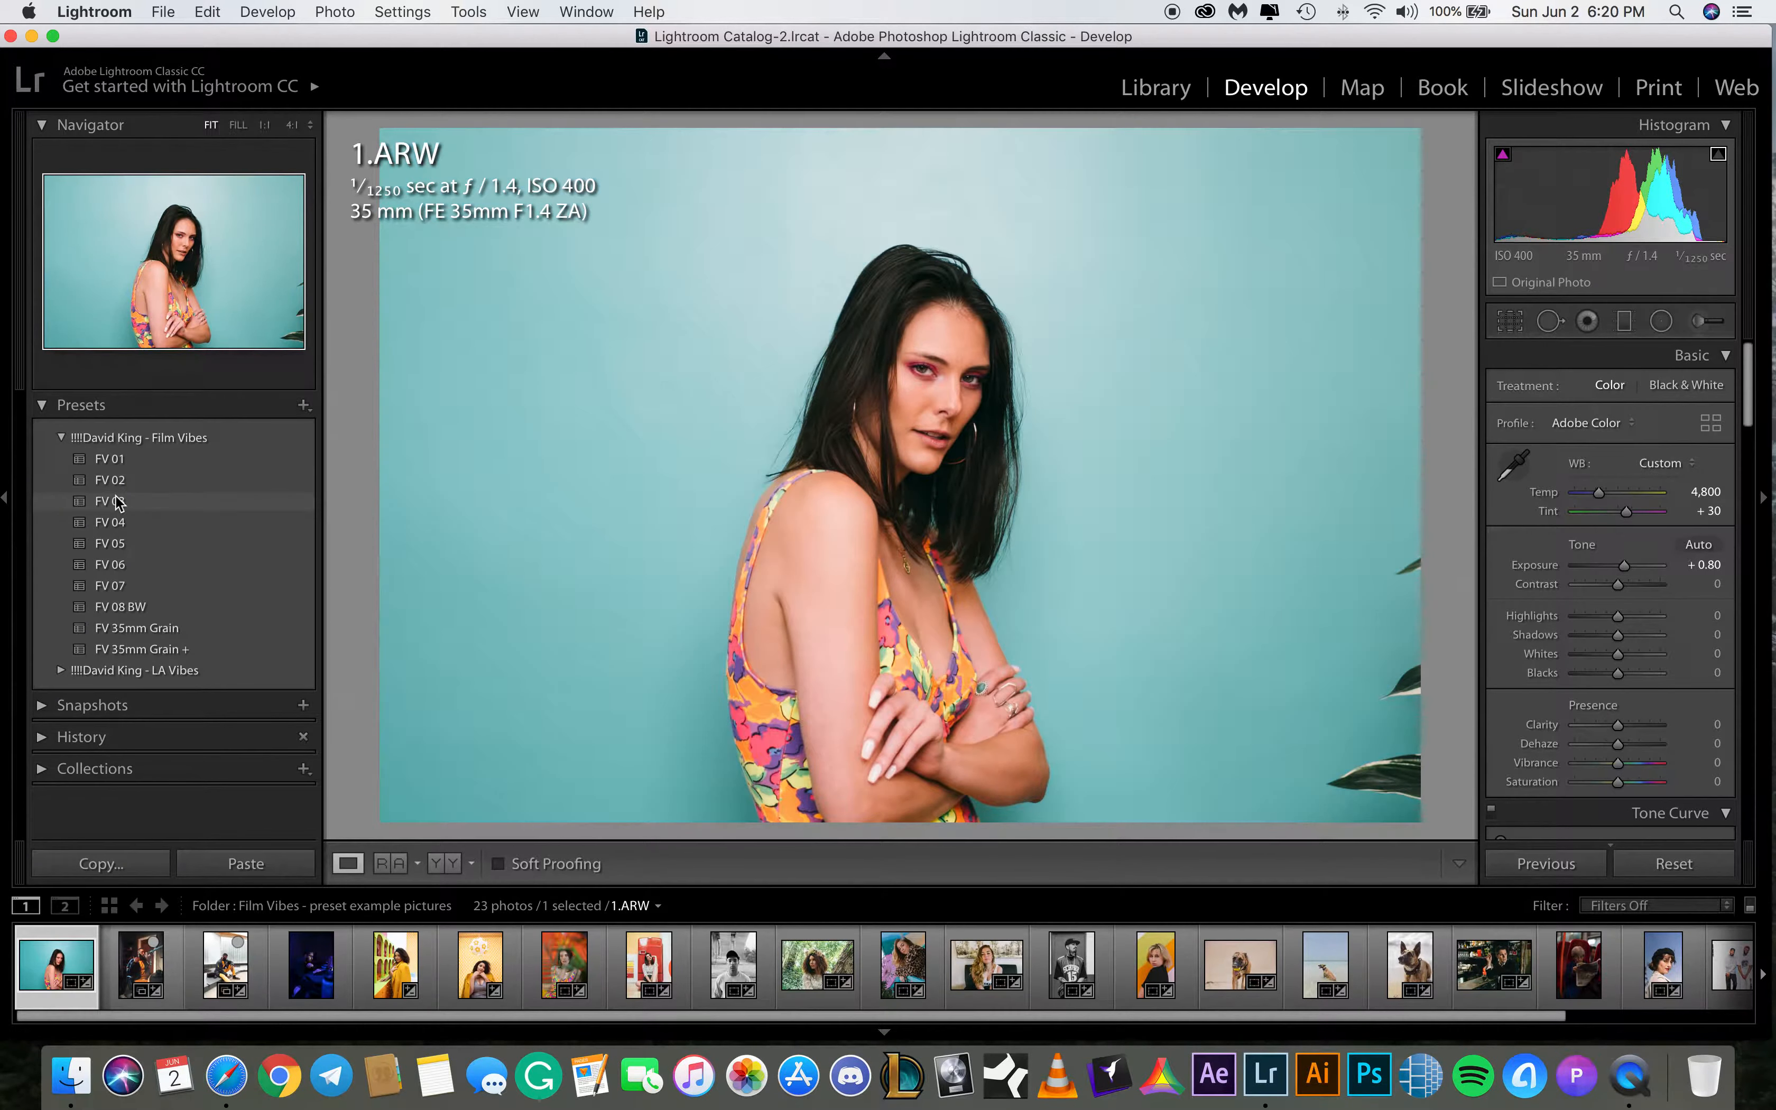
left_click(115, 524)
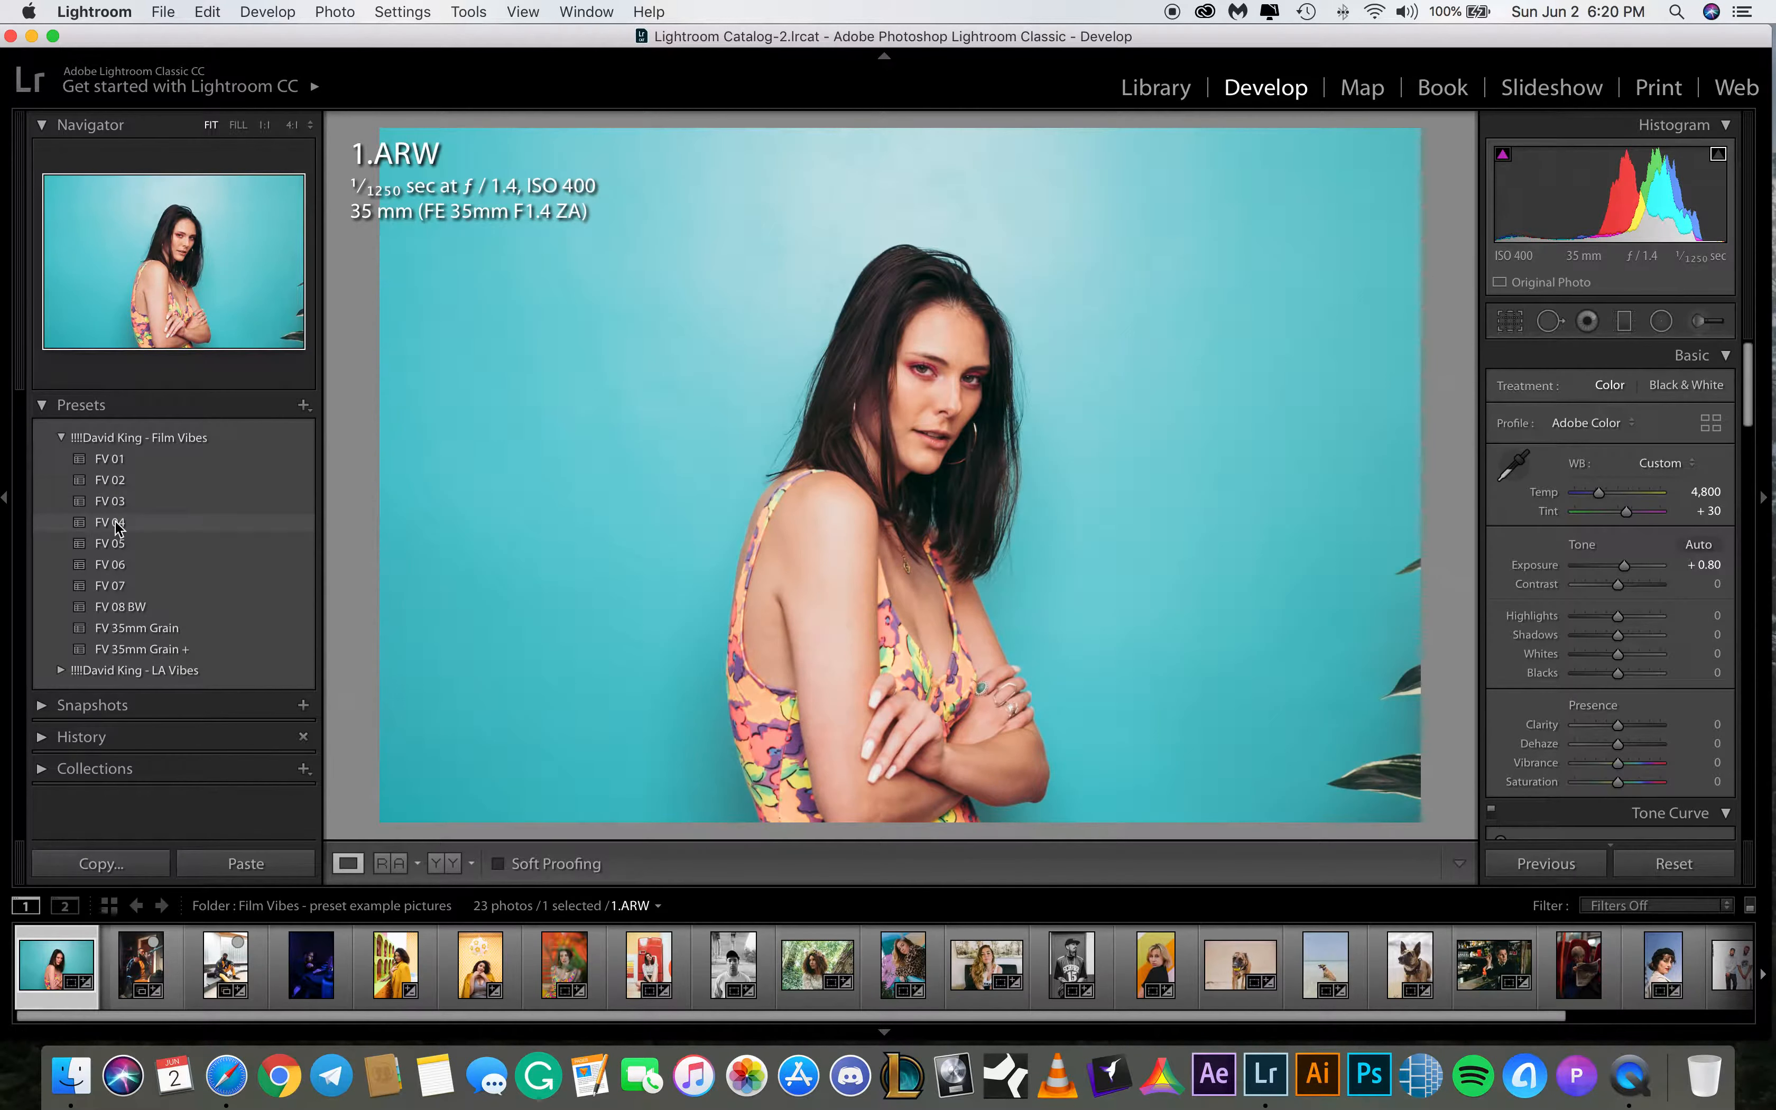
left_click(116, 545)
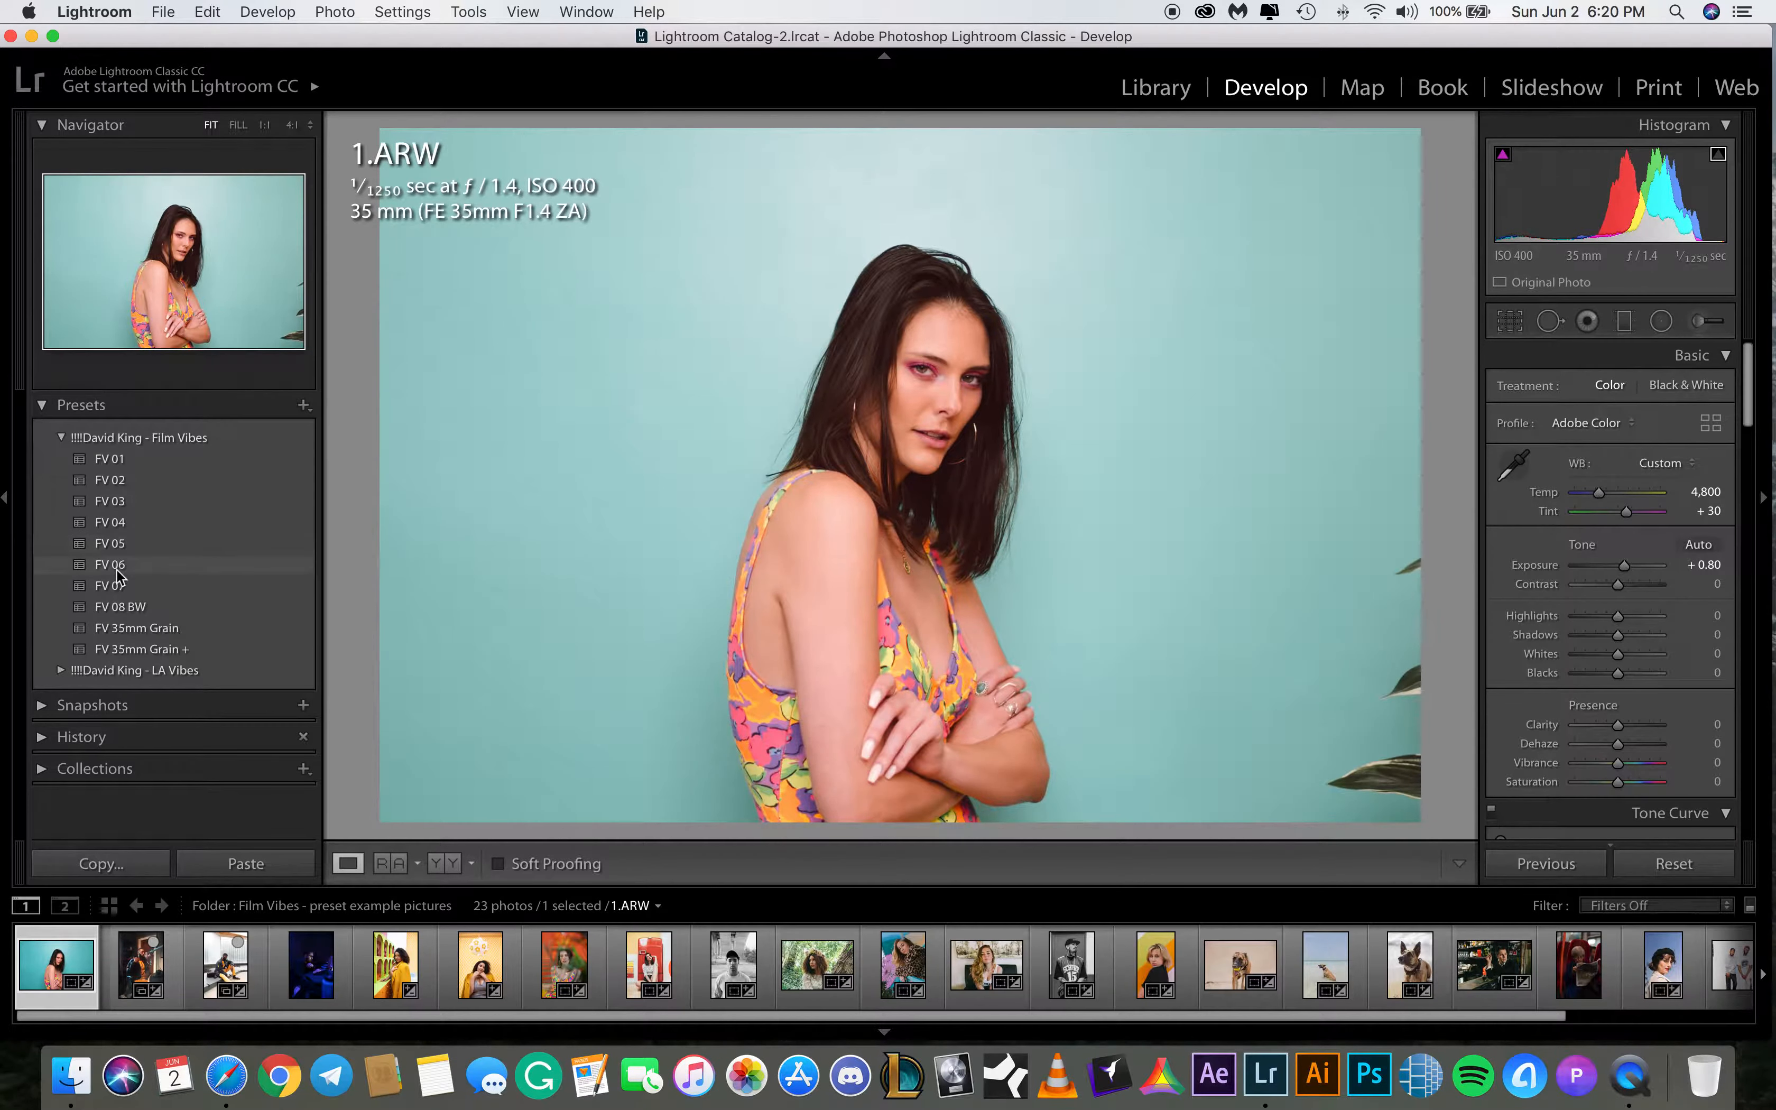
left_click(116, 565)
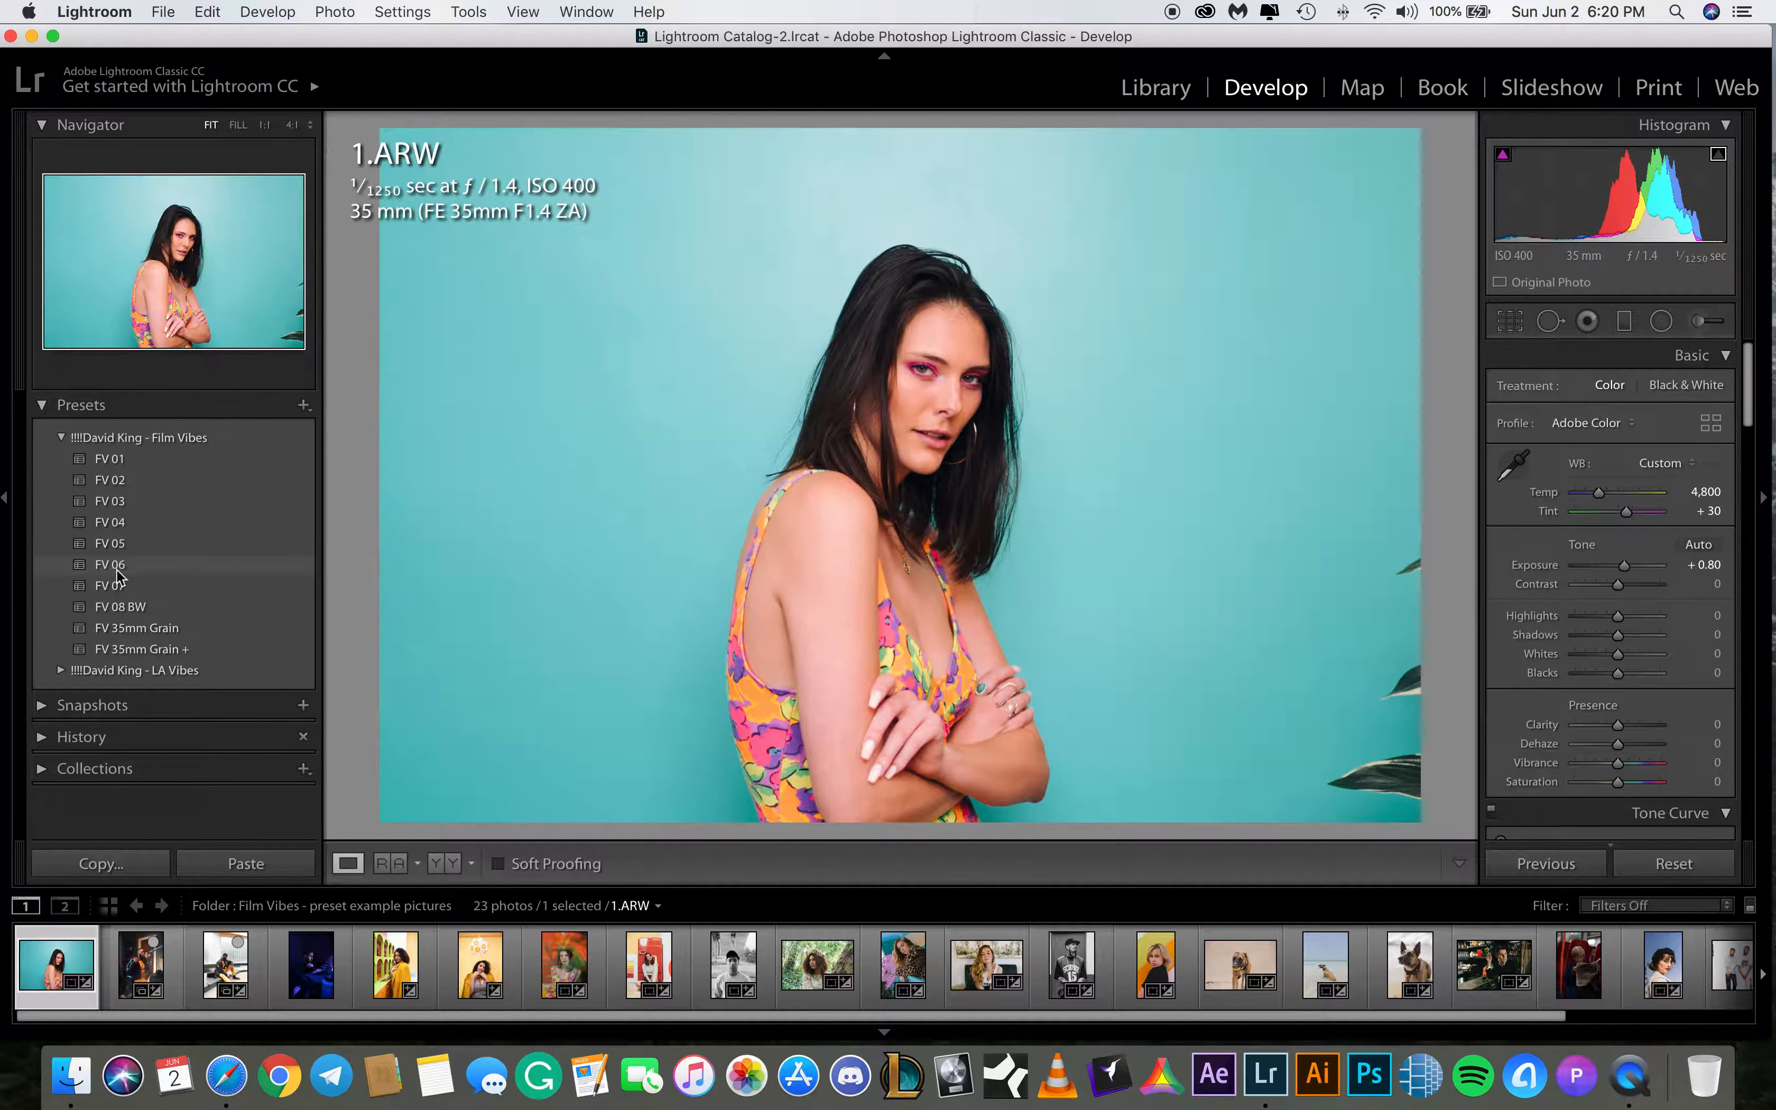
left_click(116, 587)
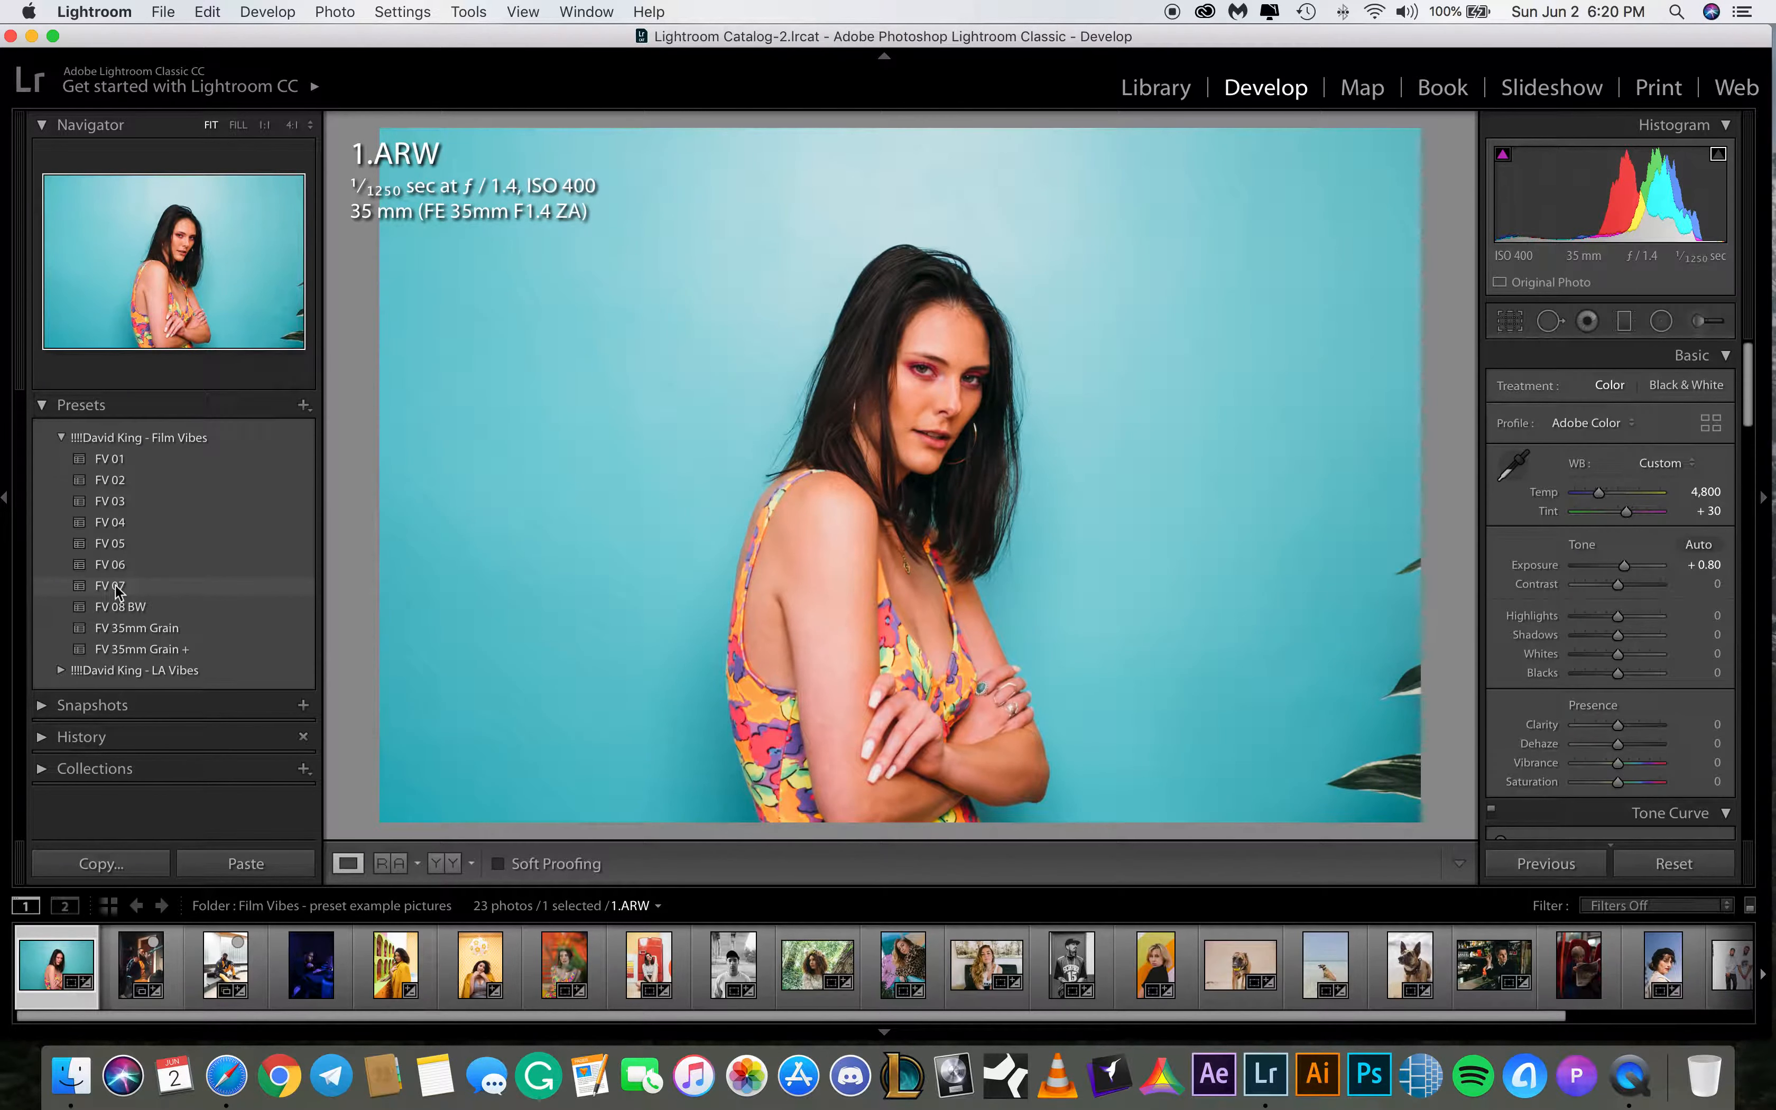
left_click(117, 565)
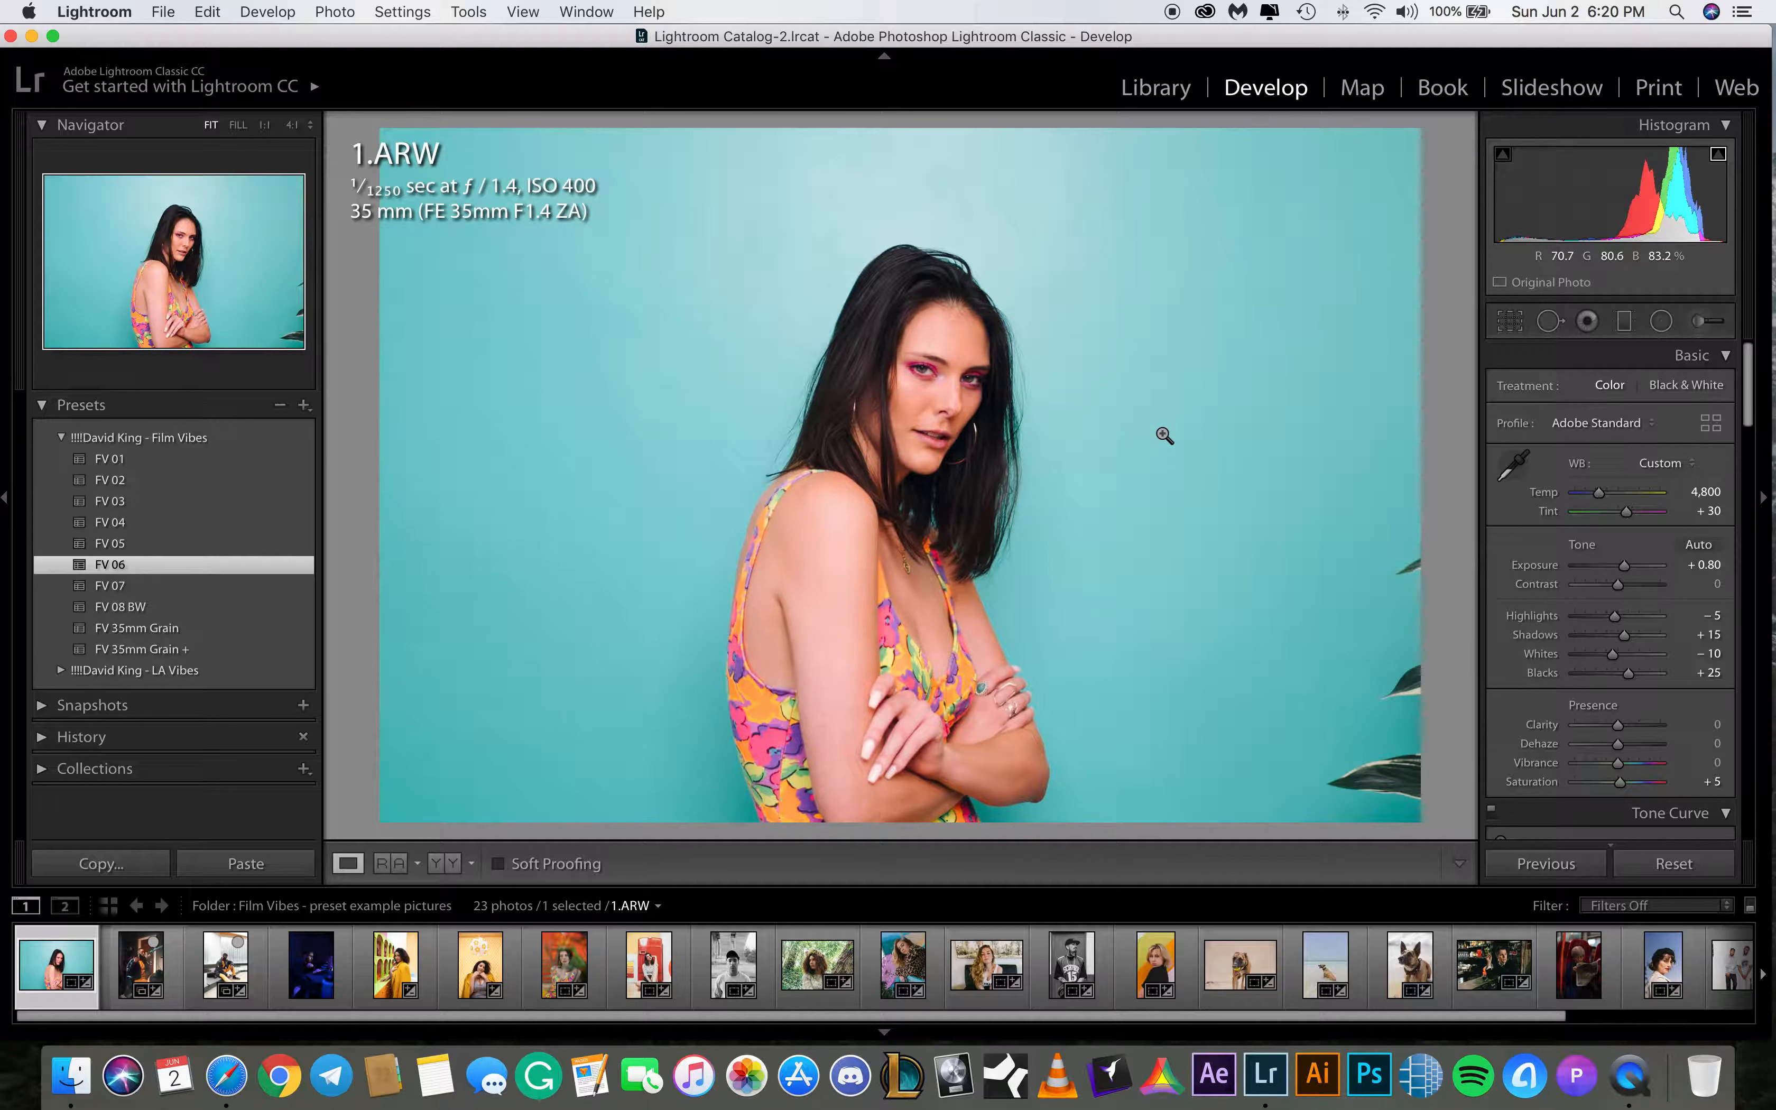
Switch to the 4.ARW photo and apply the FV 05 preset
left_click(136, 967)
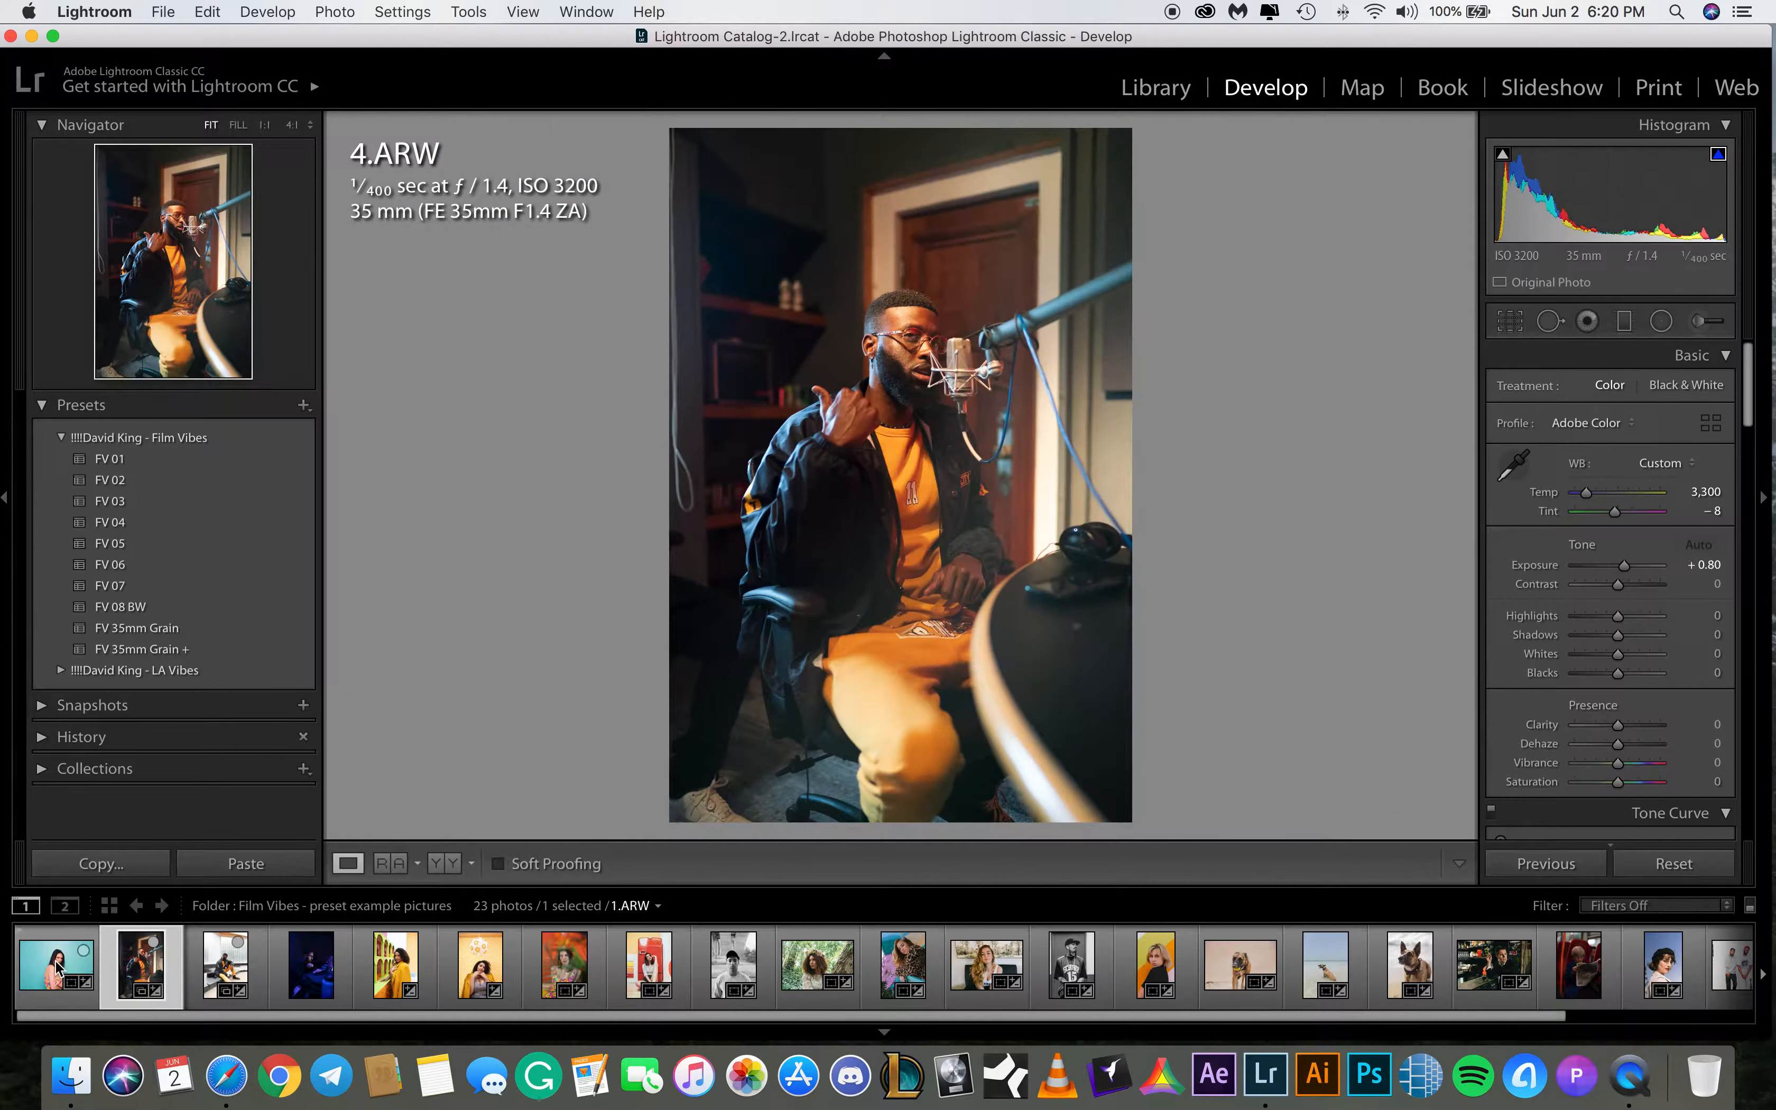
left_click(57, 968)
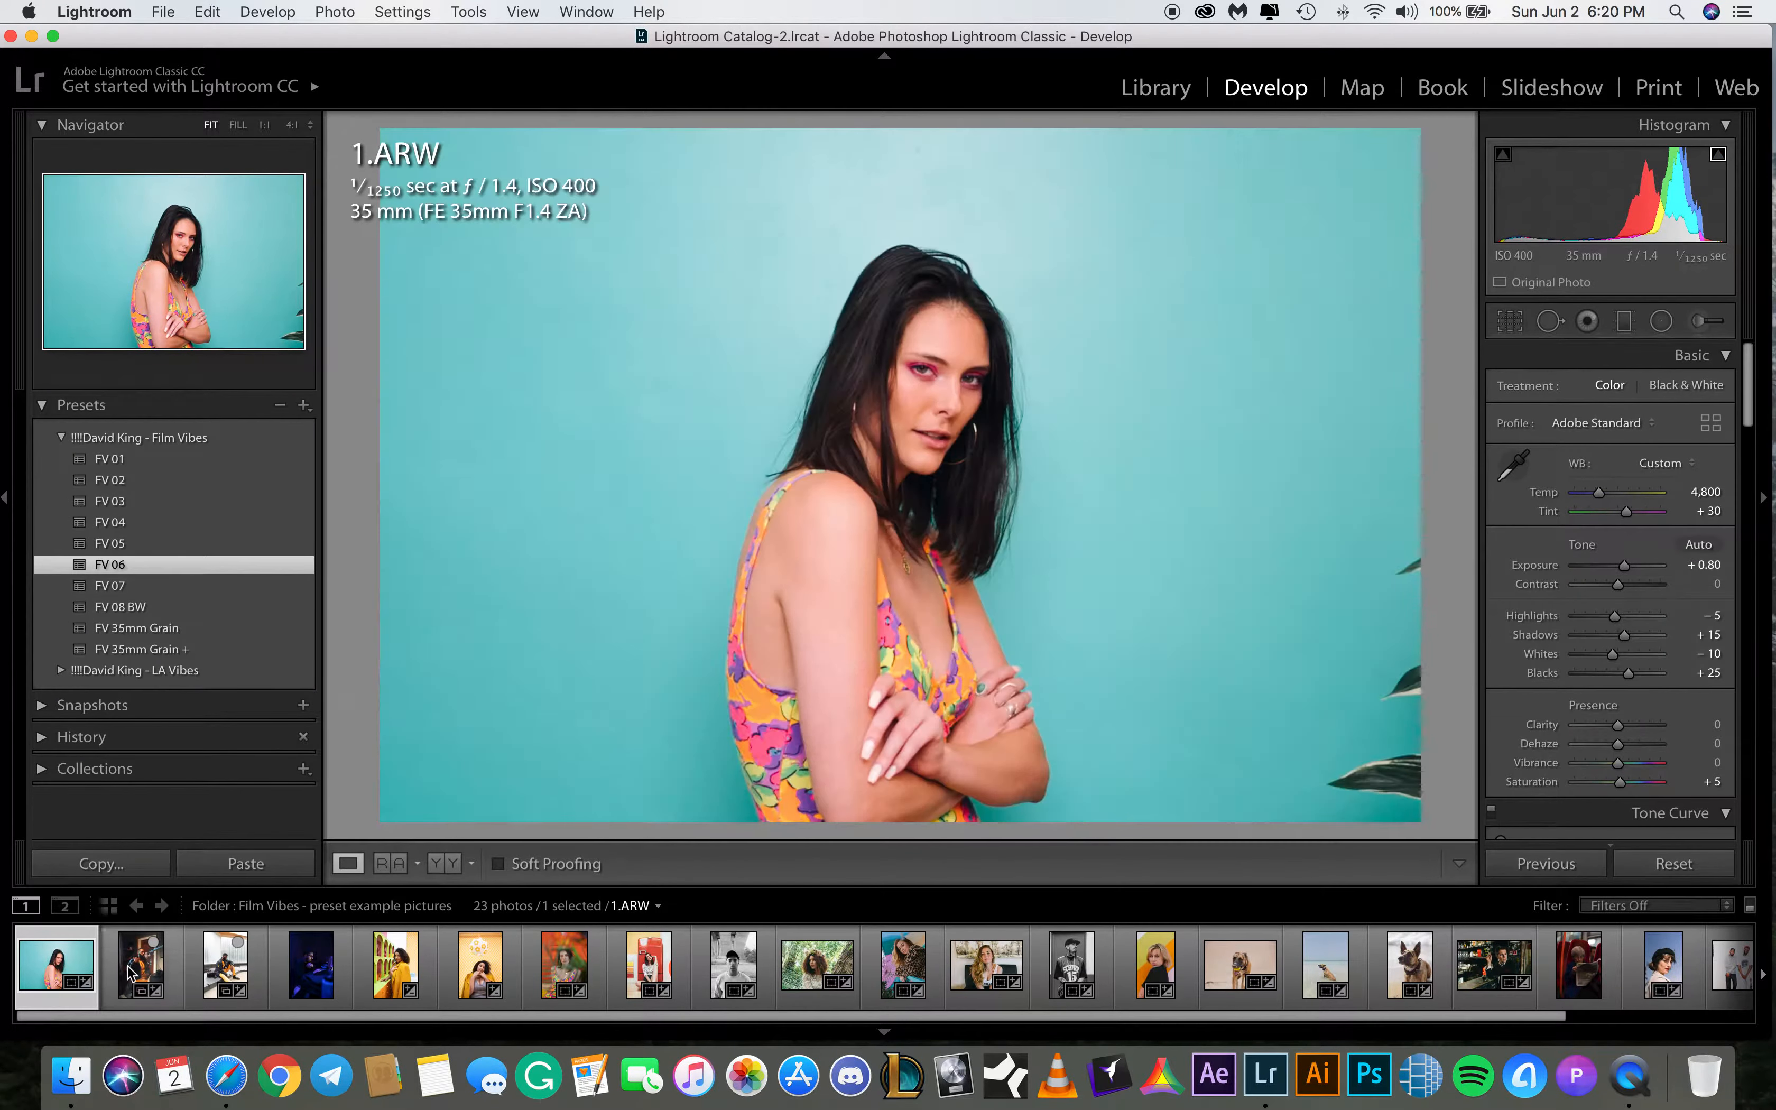
left_click(131, 970)
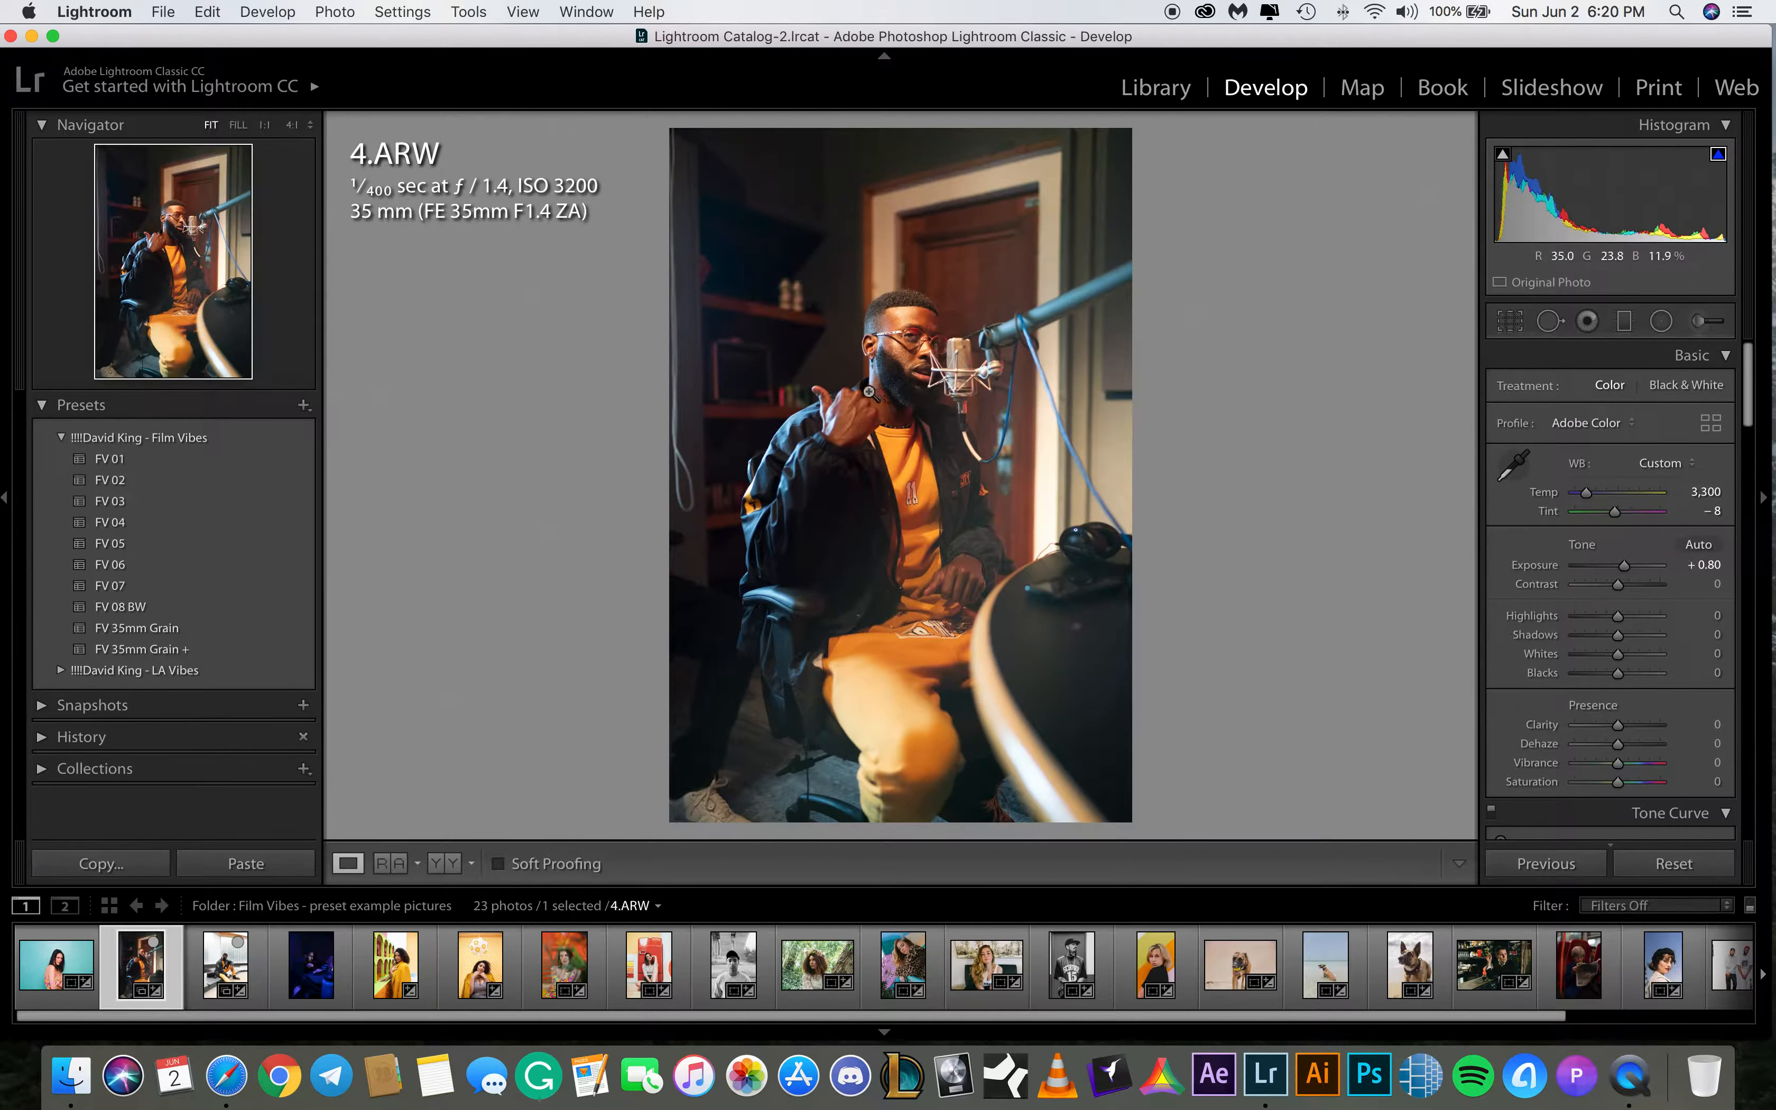
left_click(1710, 511)
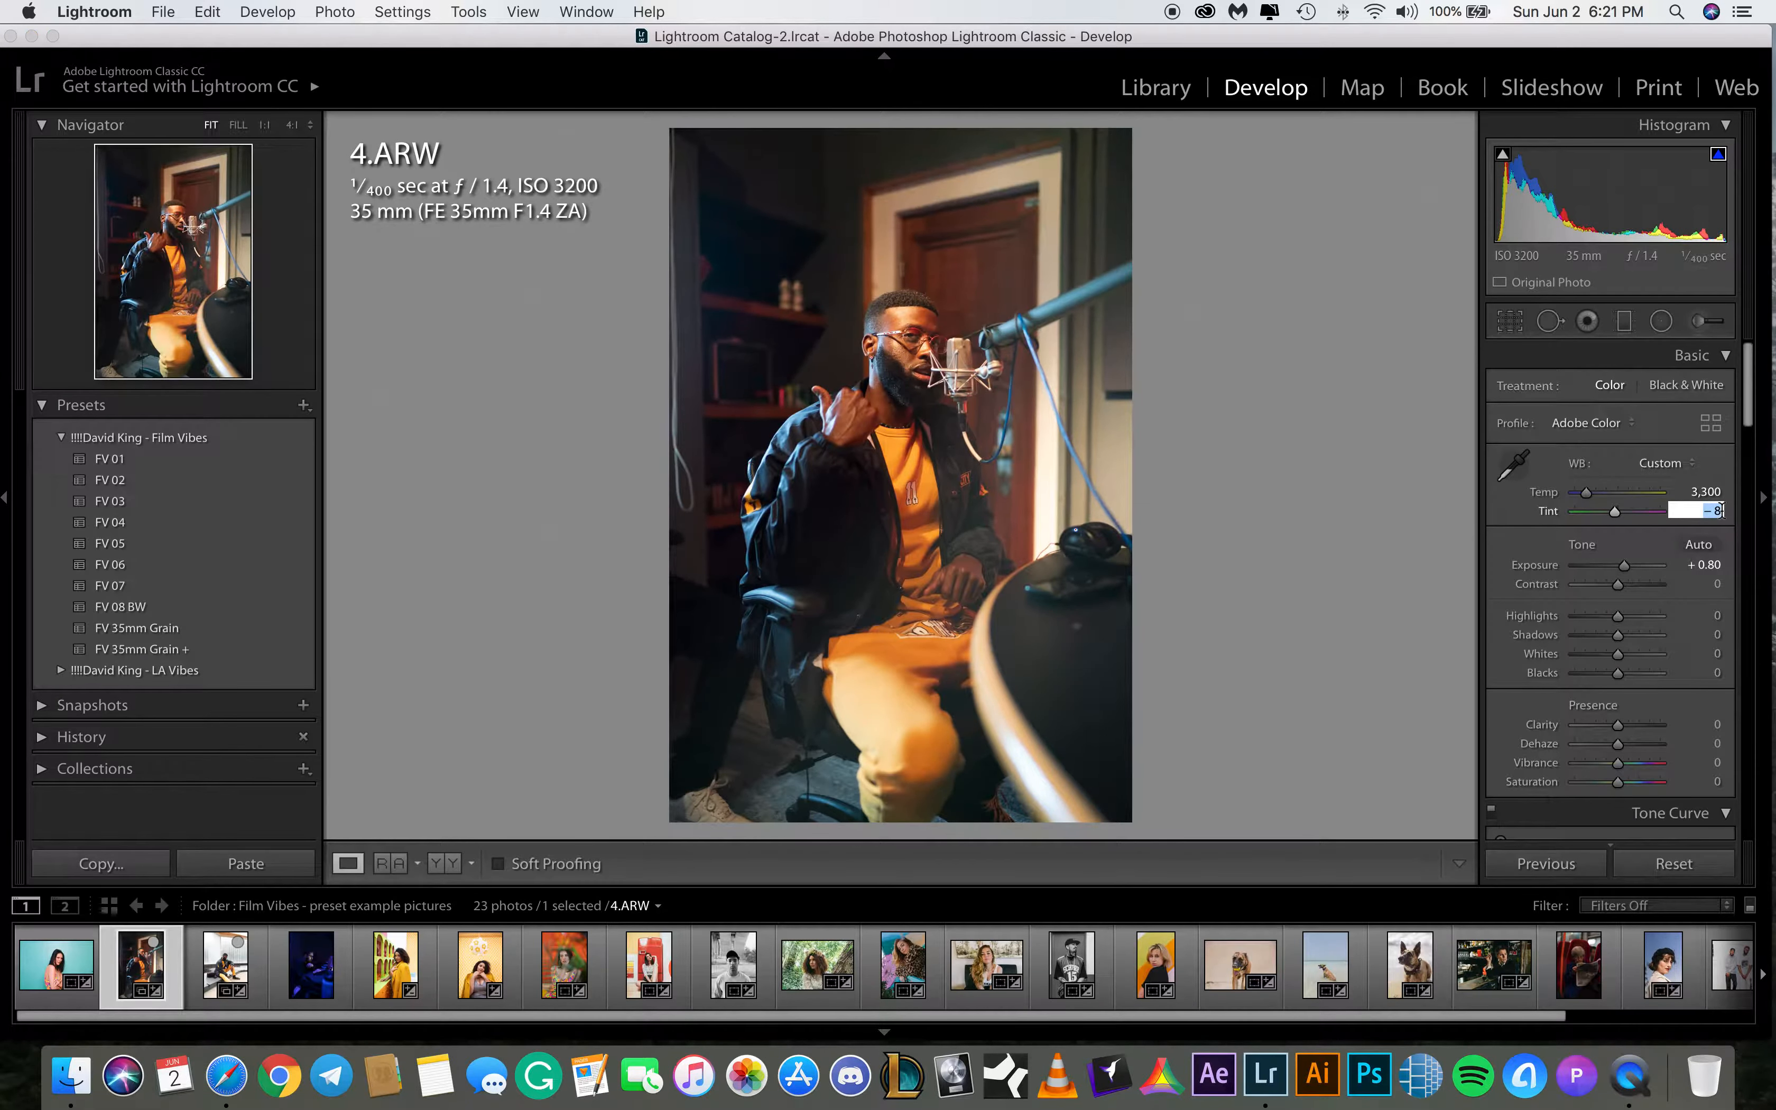
left_click(1707, 564)
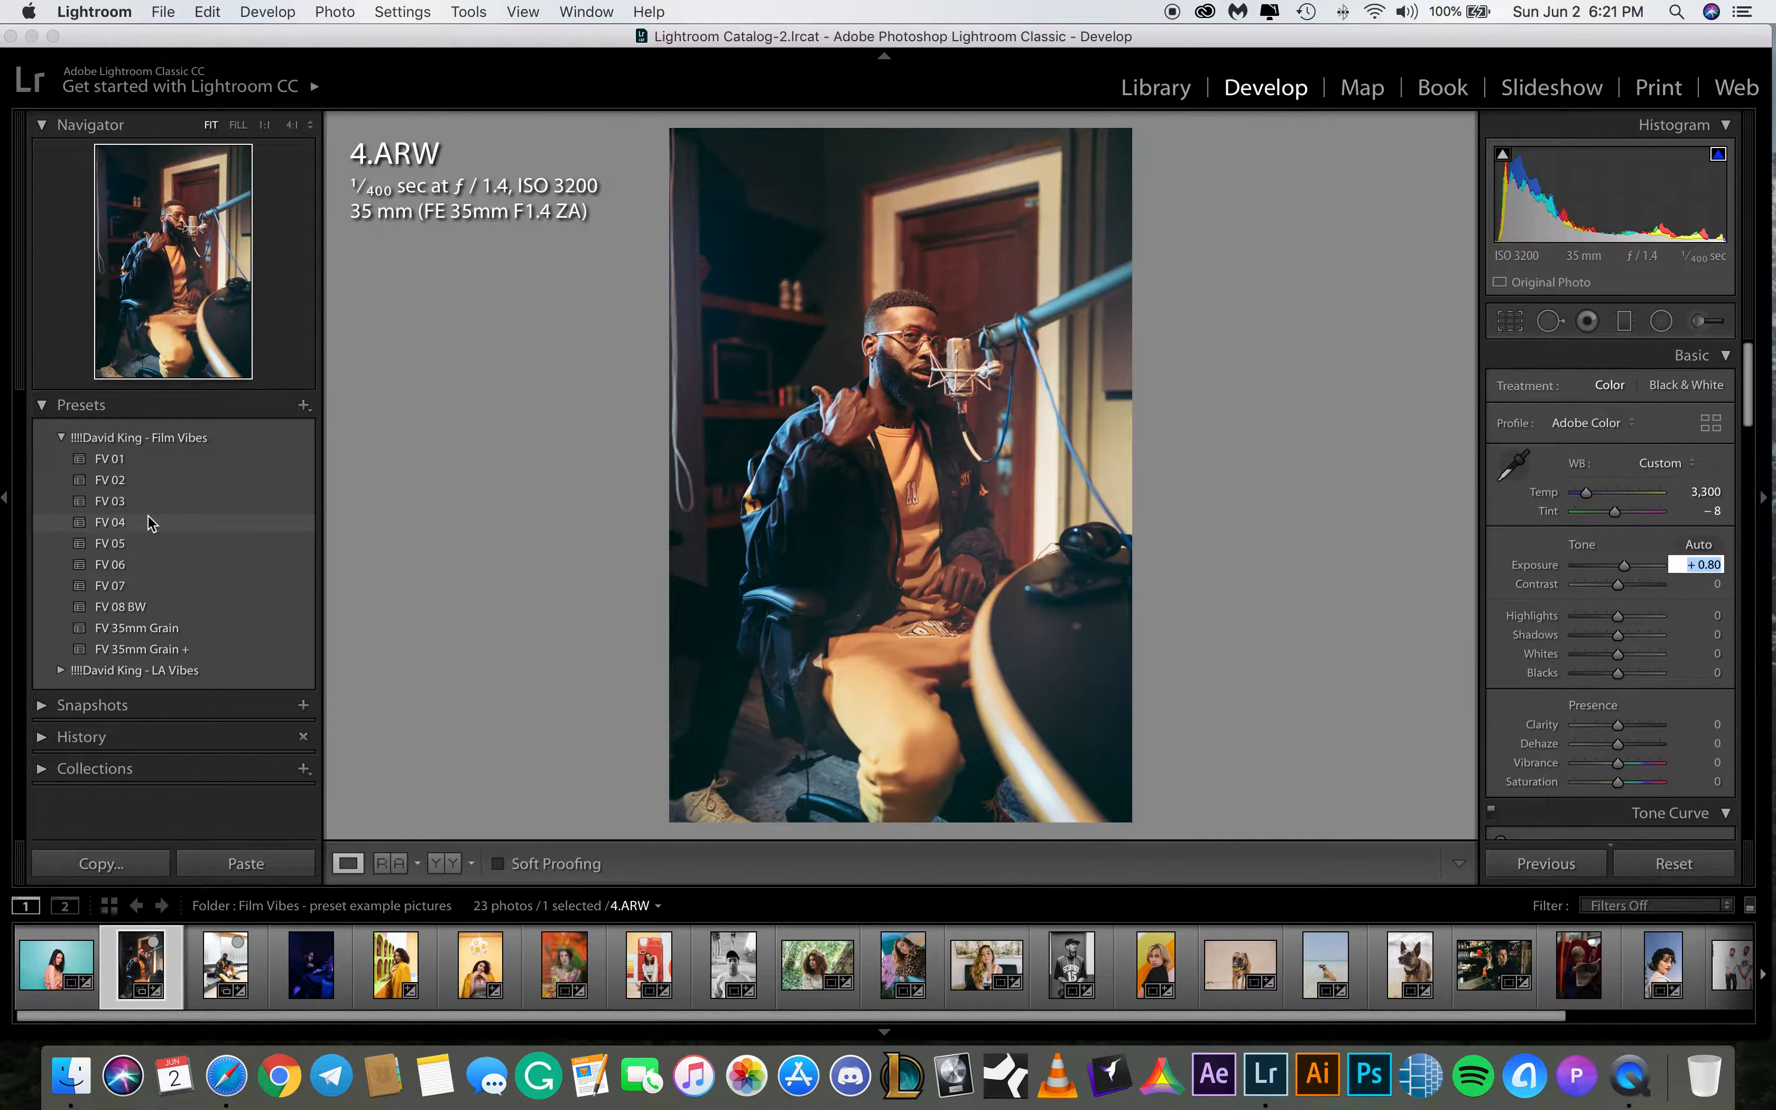
left_click(151, 545)
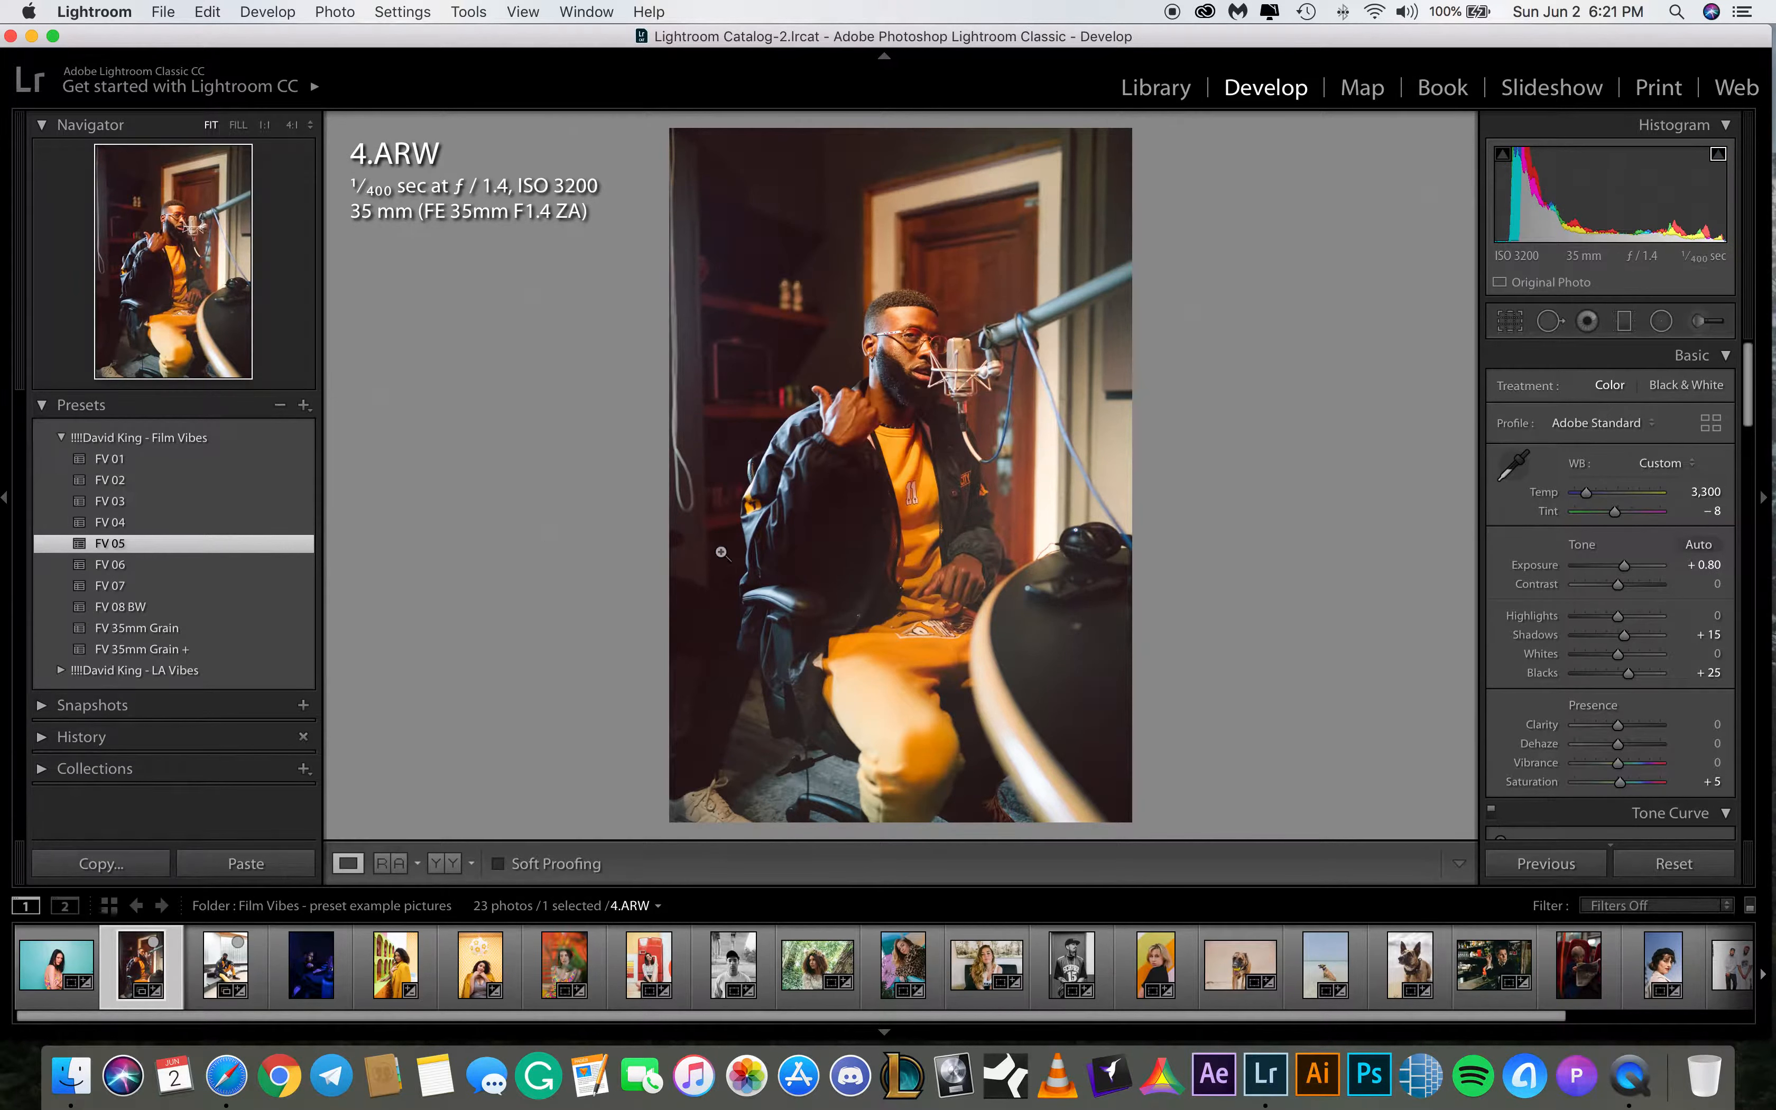
Toggle the Split Toning panel off and on to compare its effect on the photo
left_click_drag(1749, 378, 1765, 528)
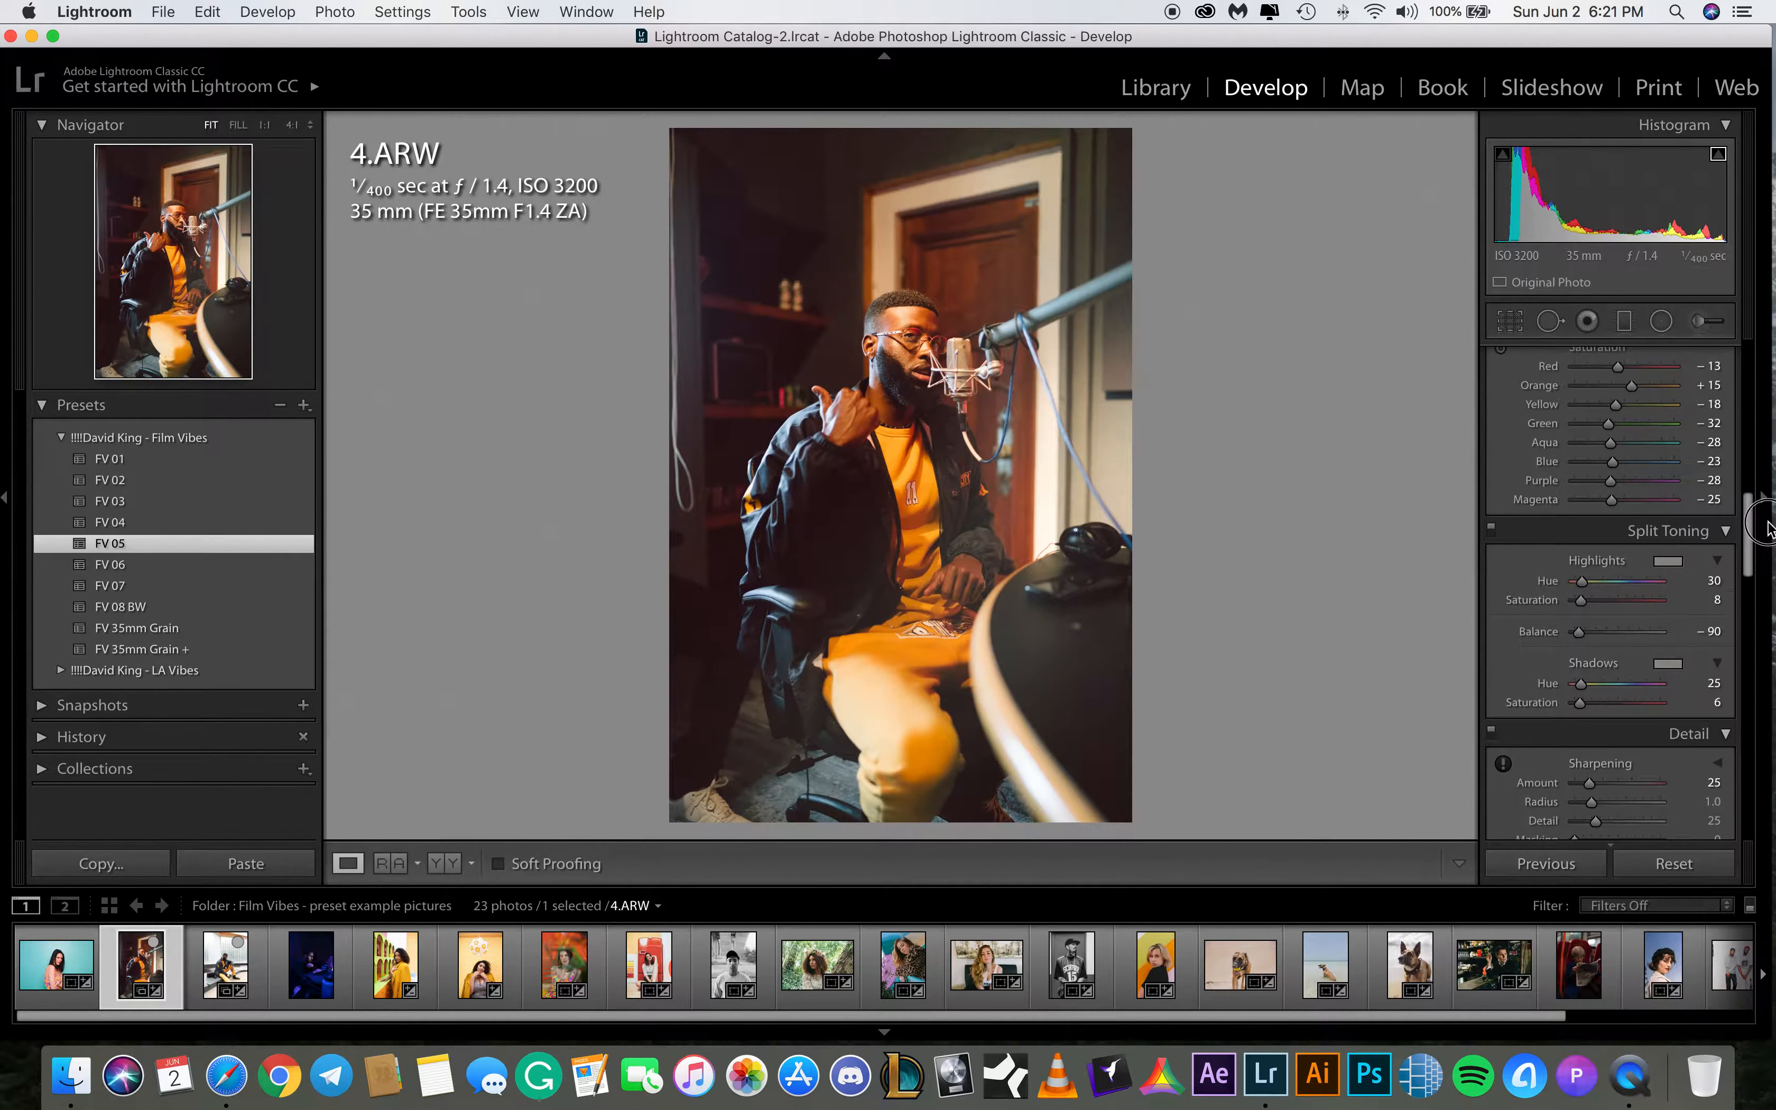
left_click(1492, 529)
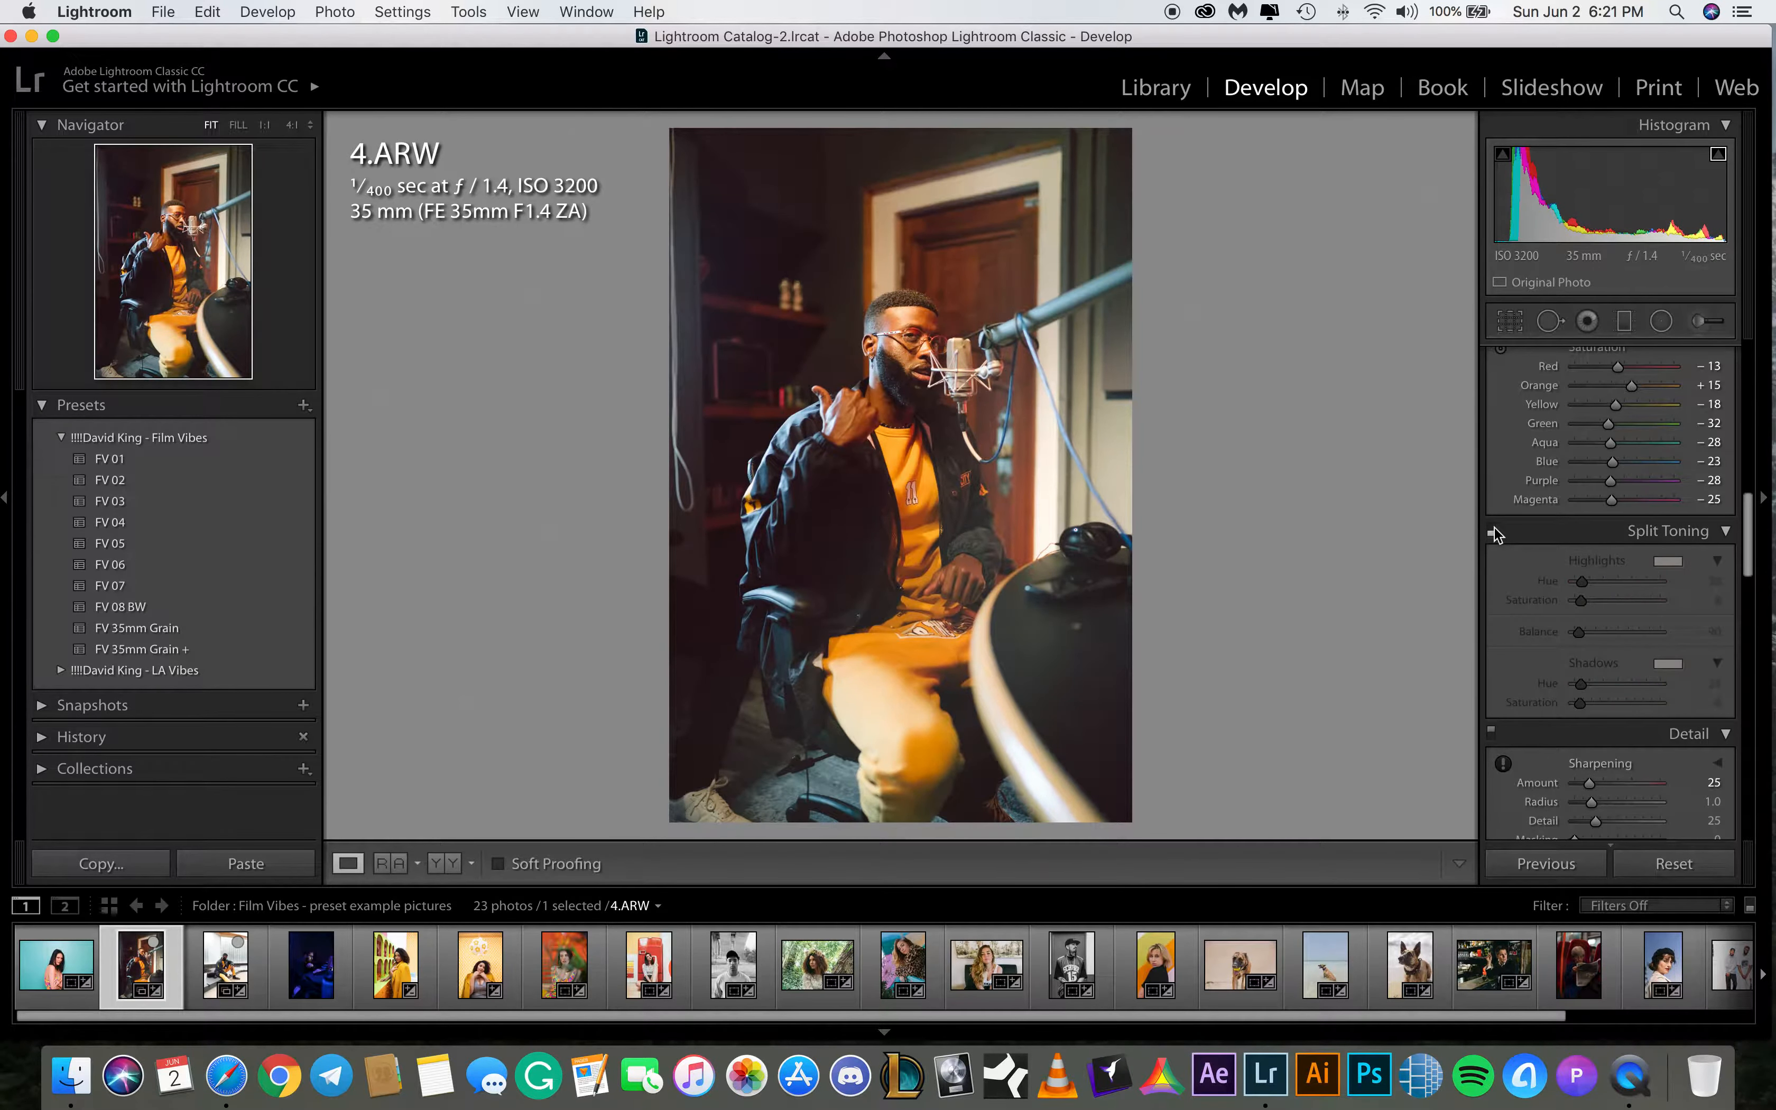
left_click(1492, 530)
left_click(1492, 530)
left_click(1491, 530)
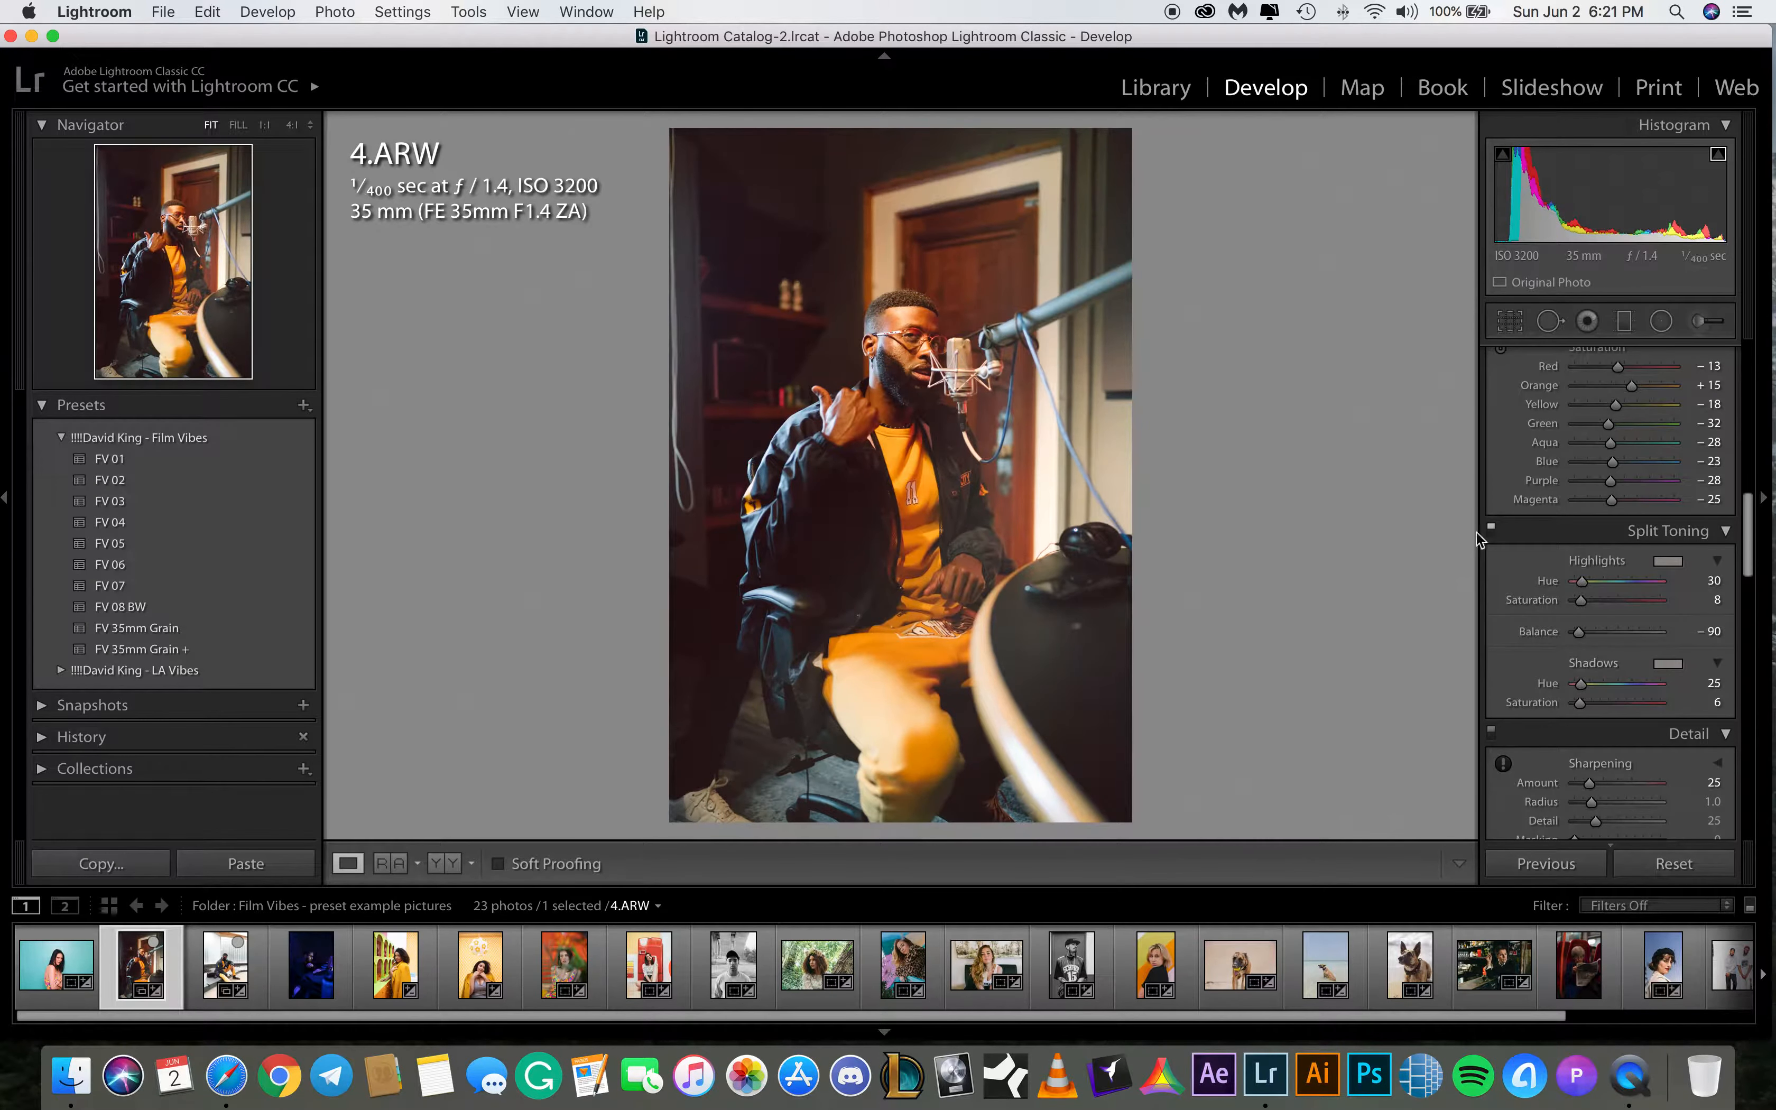
left_click_drag(1749, 547, 1757, 366)
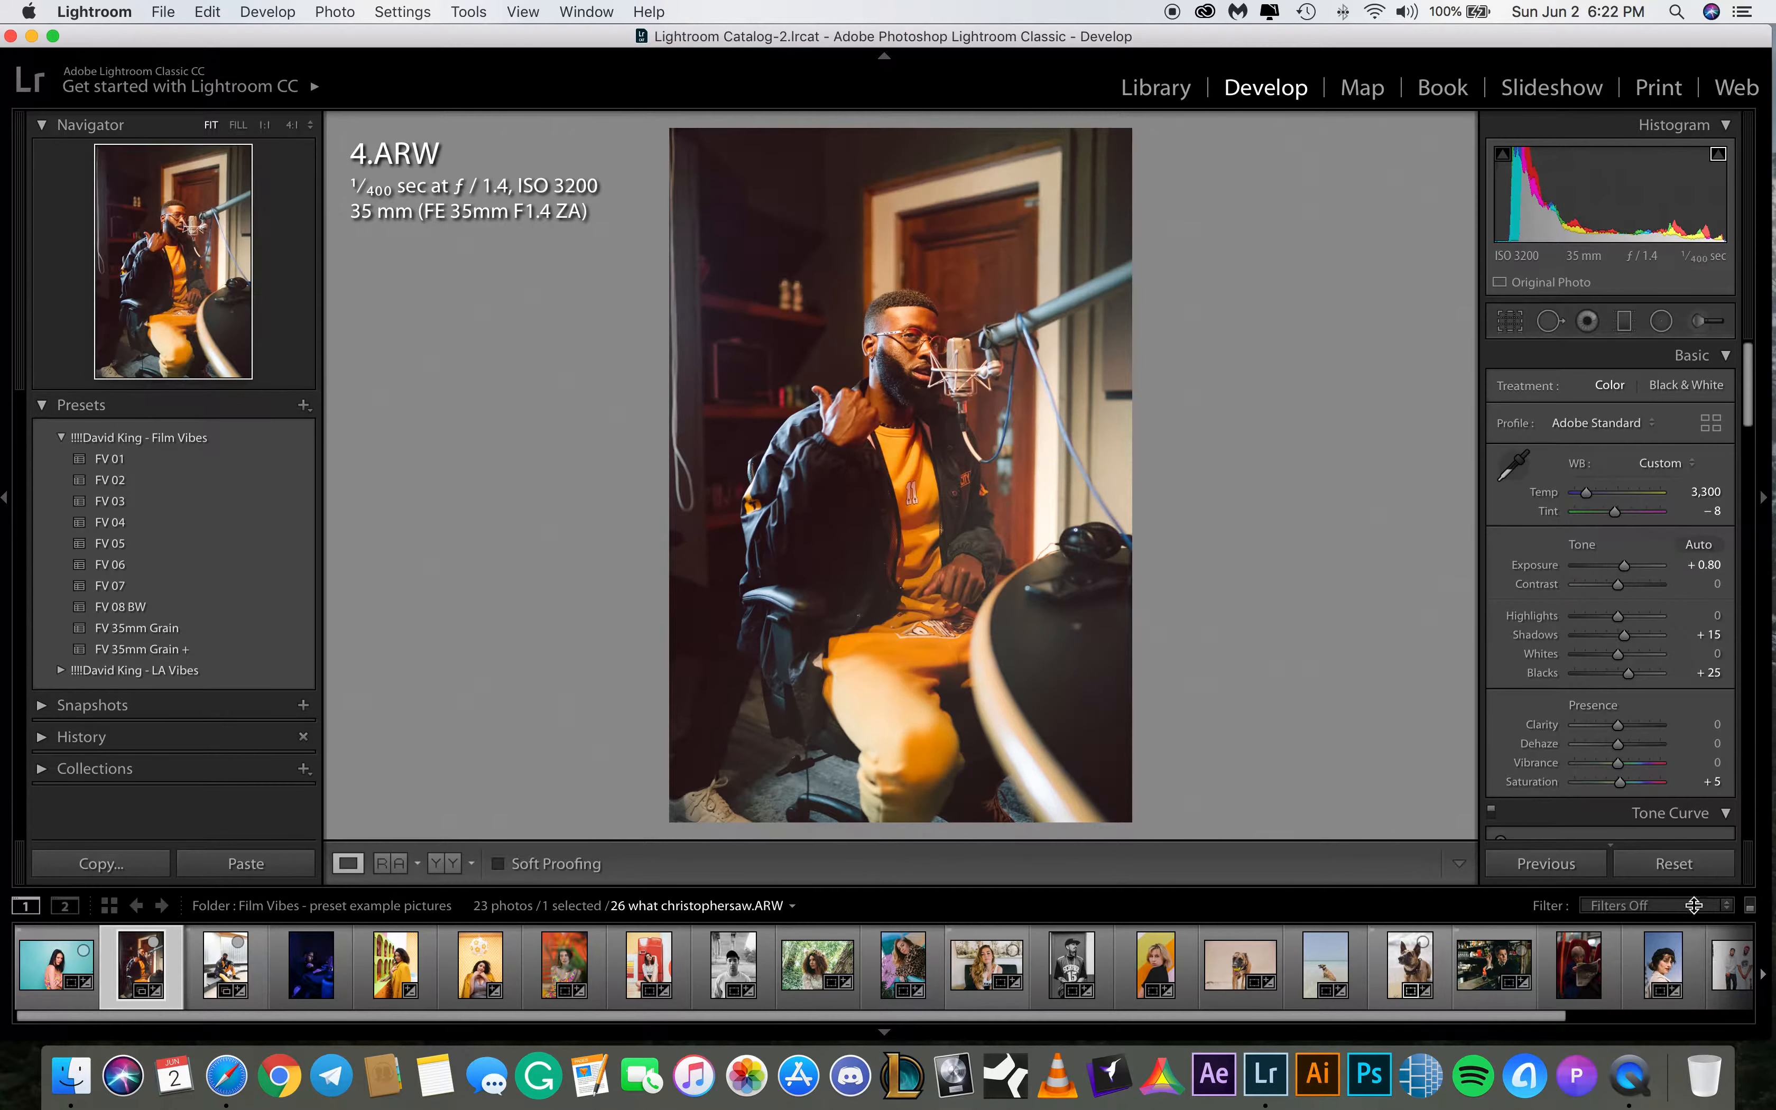
Reset the develop settings of 4.ARW and of the 7.ARW photo
left_click(1677, 864)
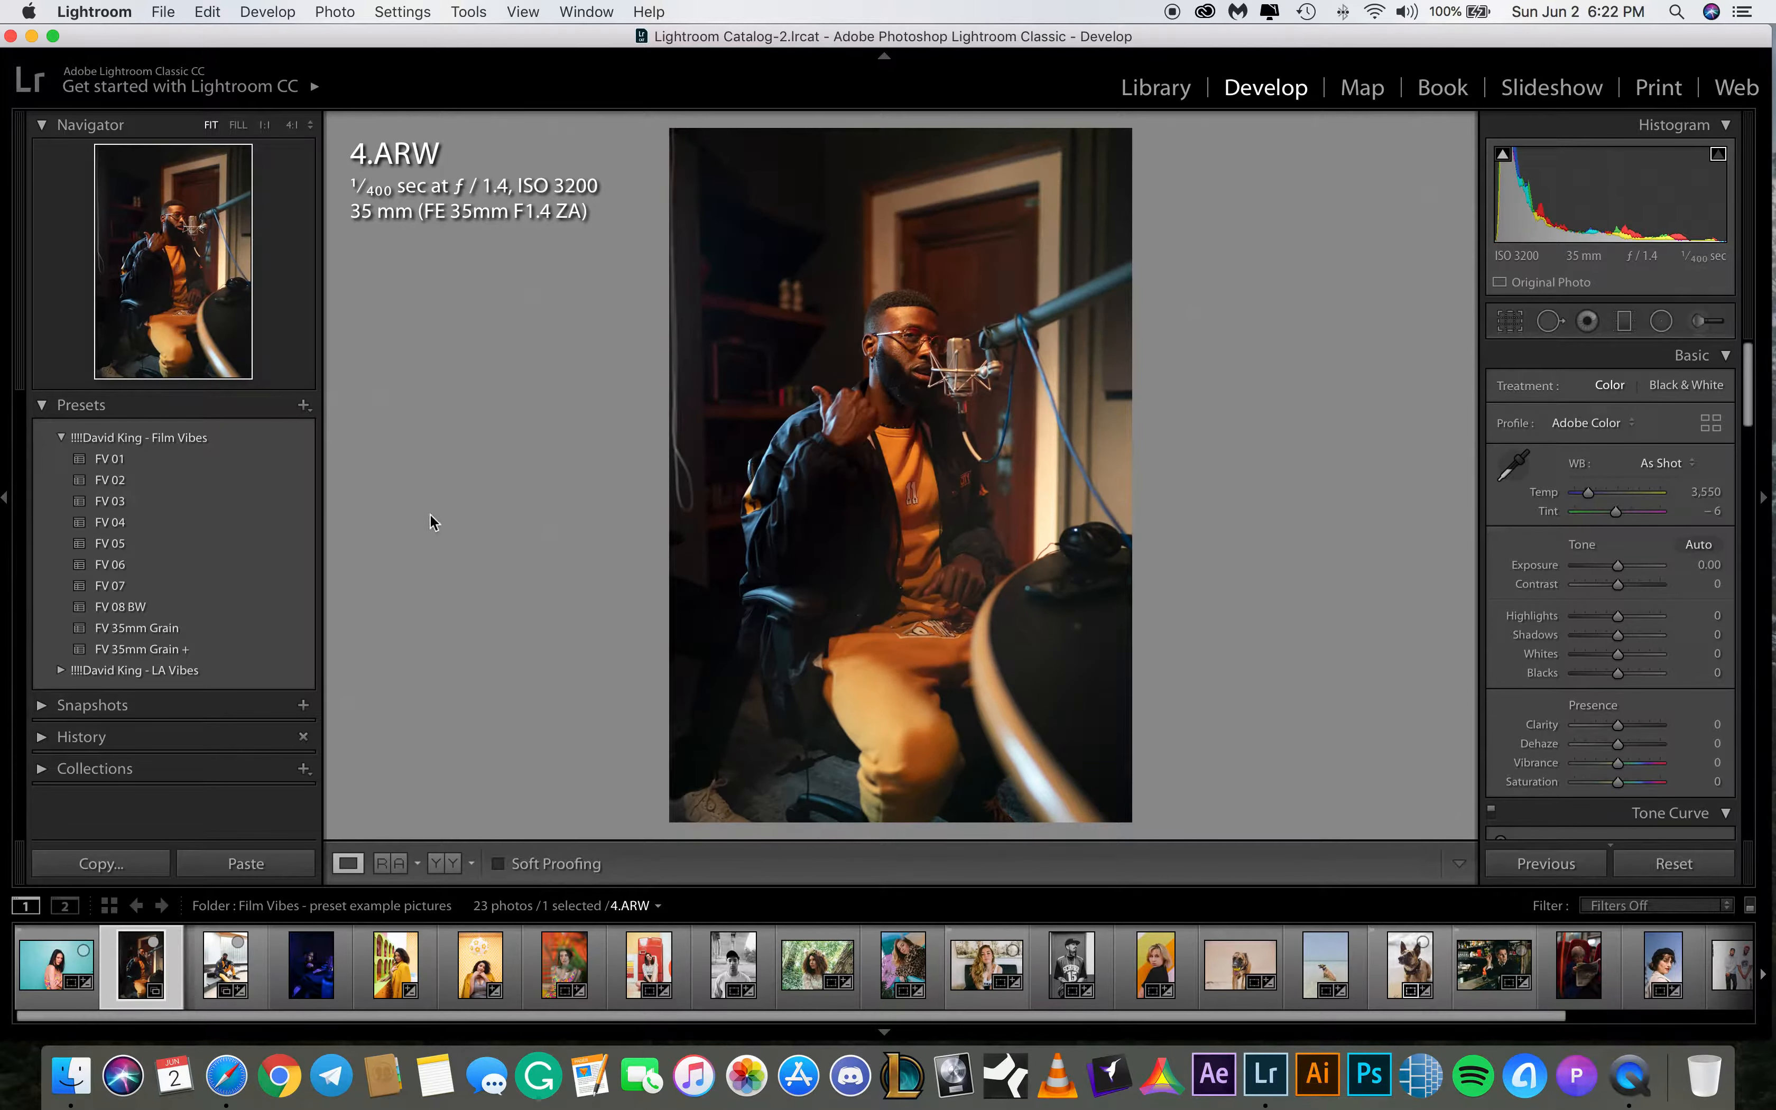
left_click(243, 968)
left_click(1674, 864)
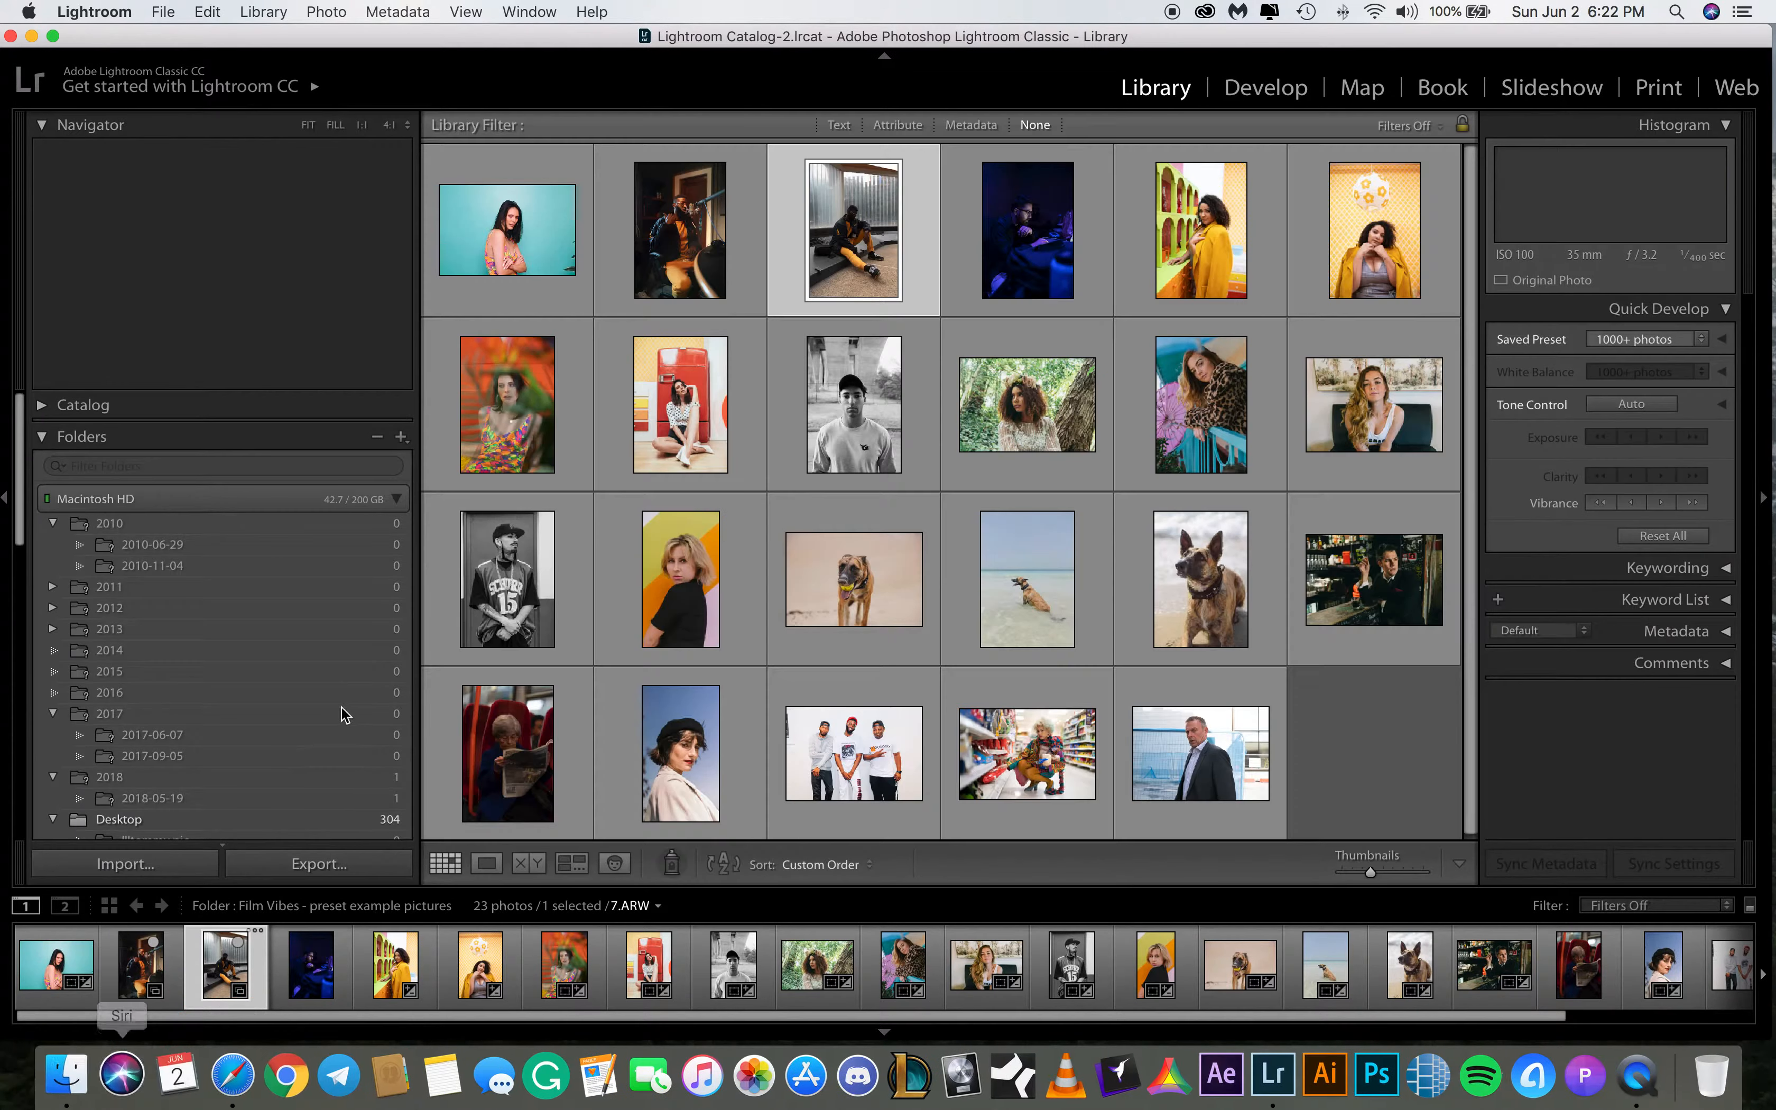
Review 1.ARW and 4.ARW in the Library grid
left_click(36, 965)
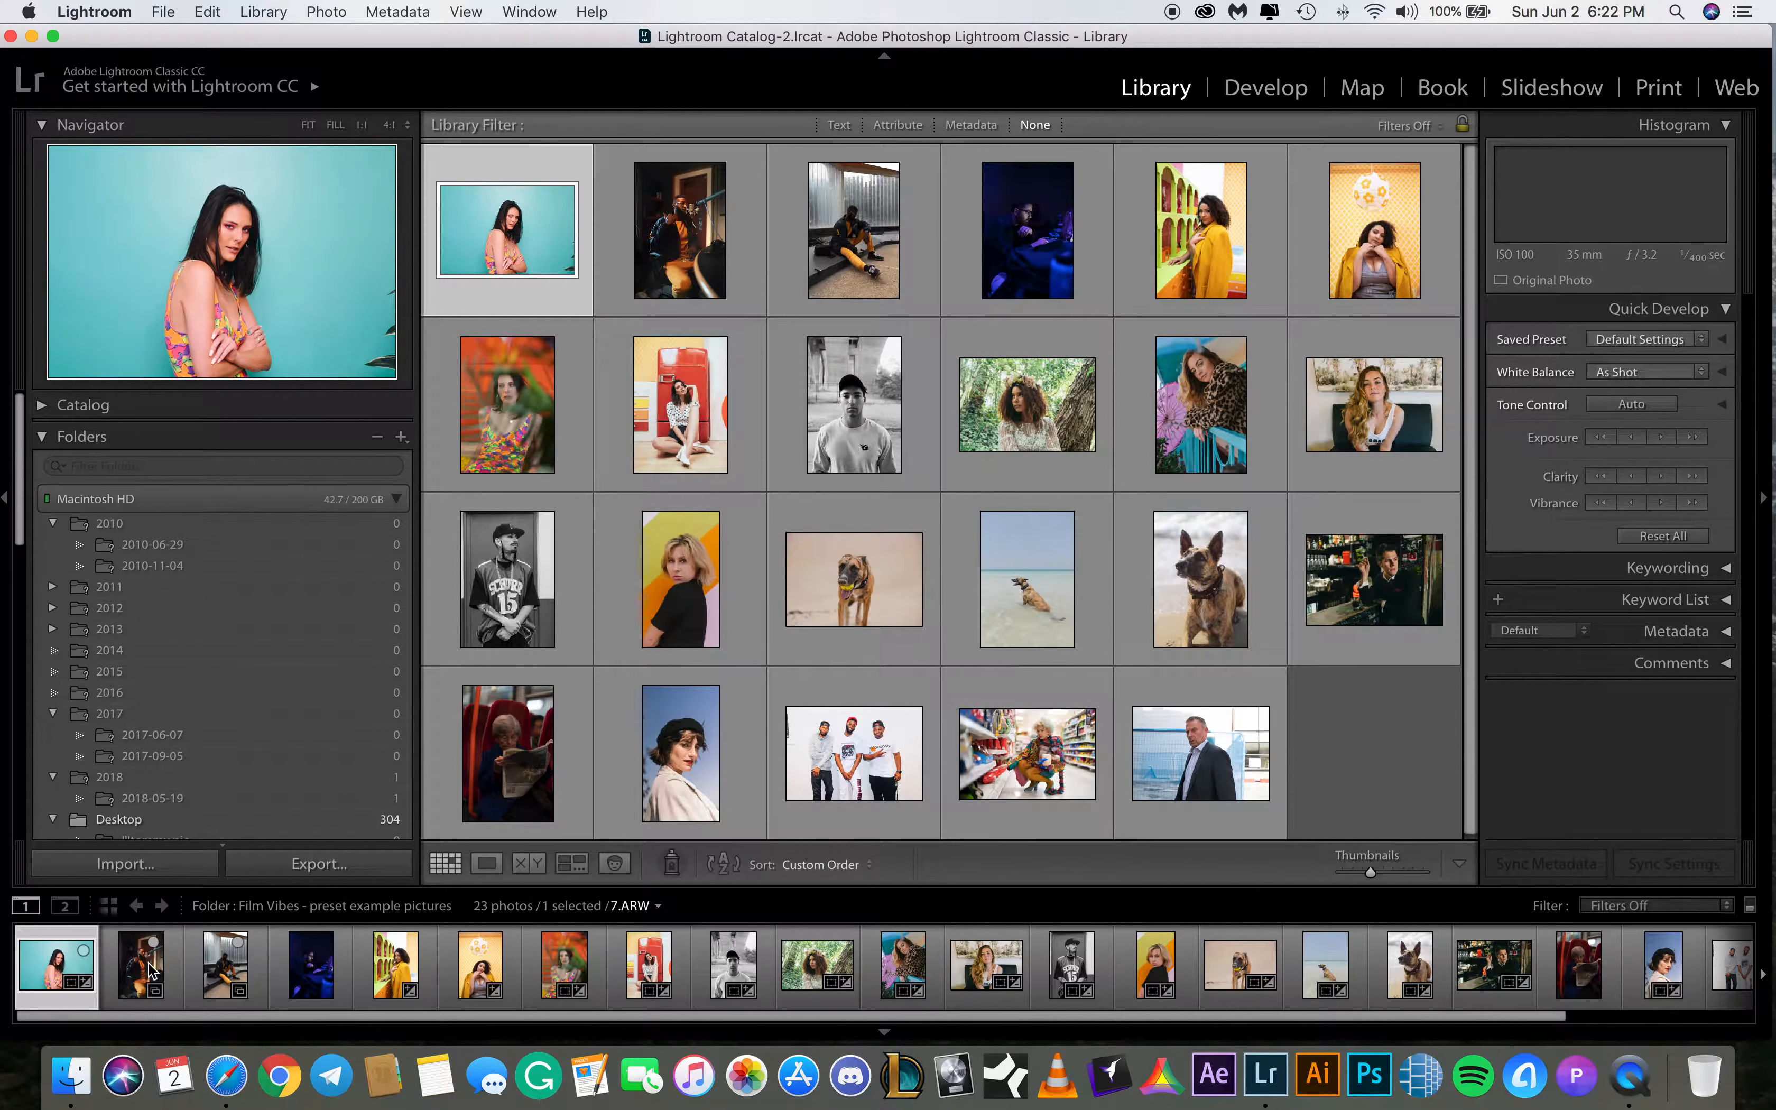
left_click(149, 963)
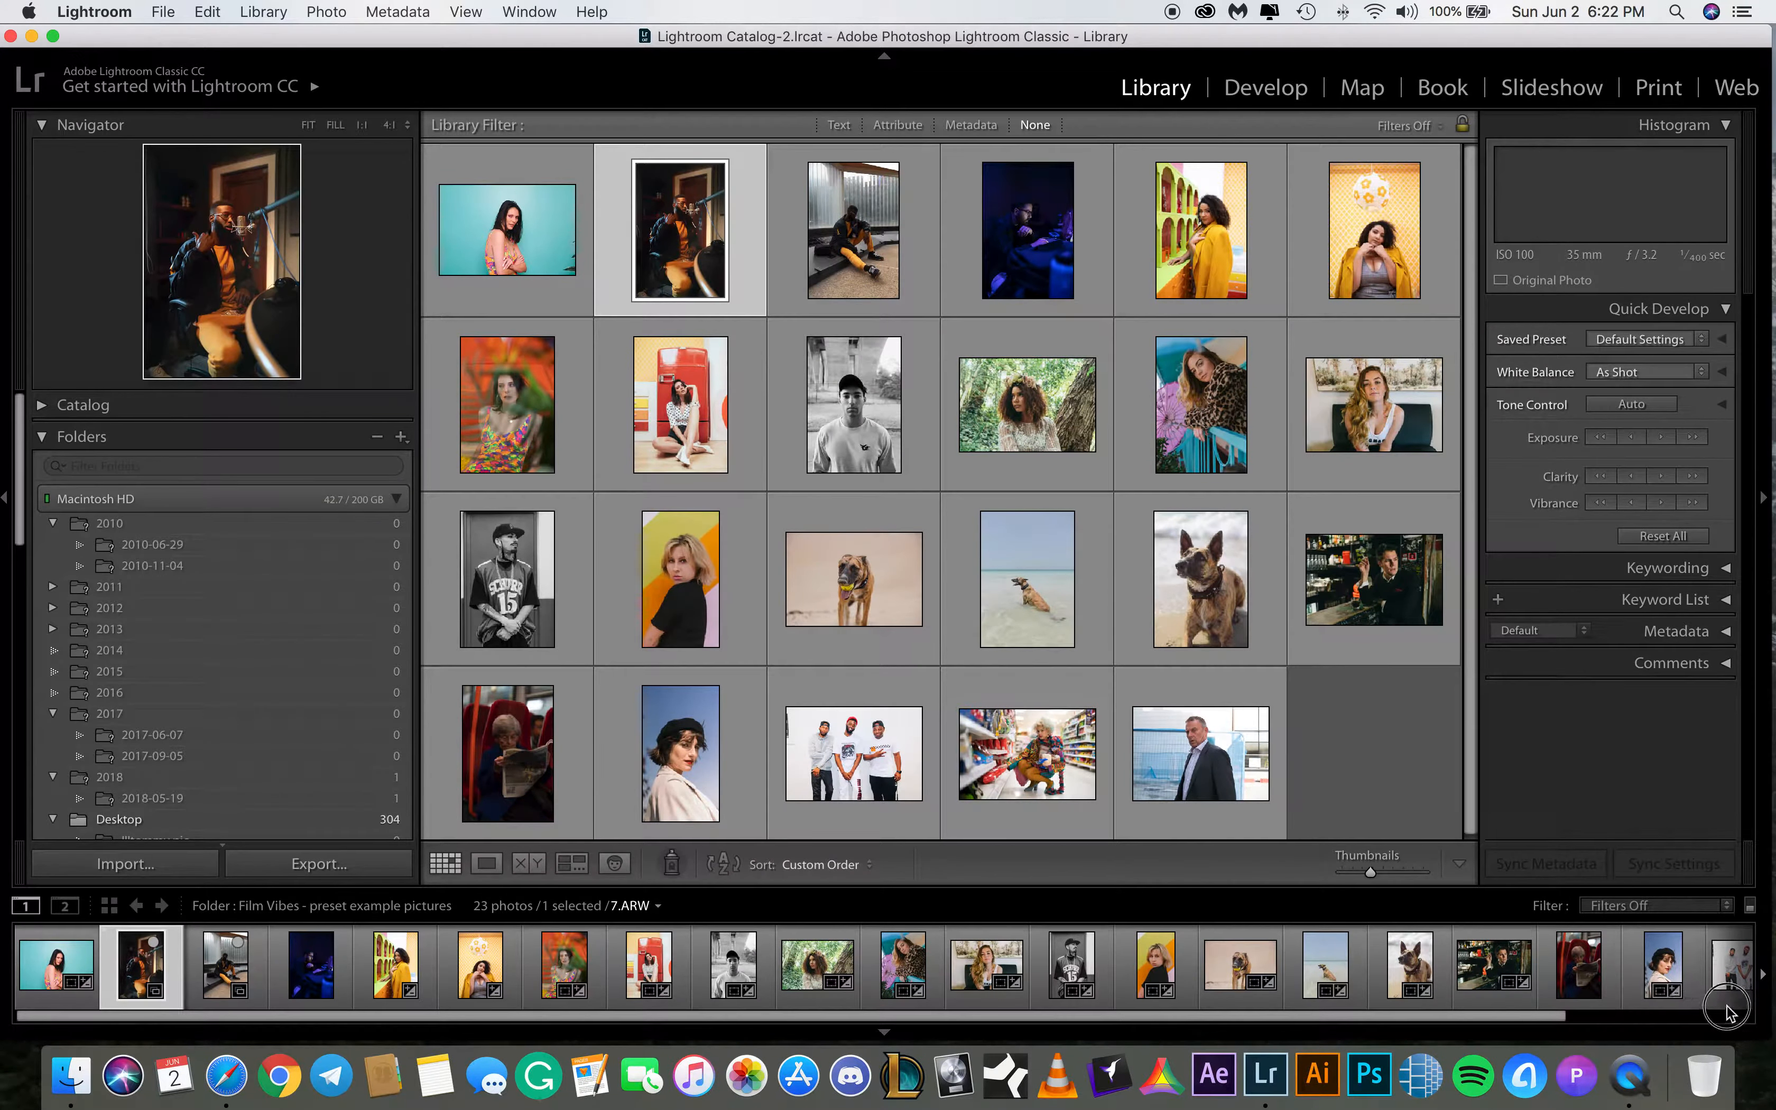
Select 22 photos in the filmstrip and reset their develop settings
left_click(1577, 1018)
left_click_drag(1551, 1016, 1730, 1019)
left_click(1708, 979, "shift")
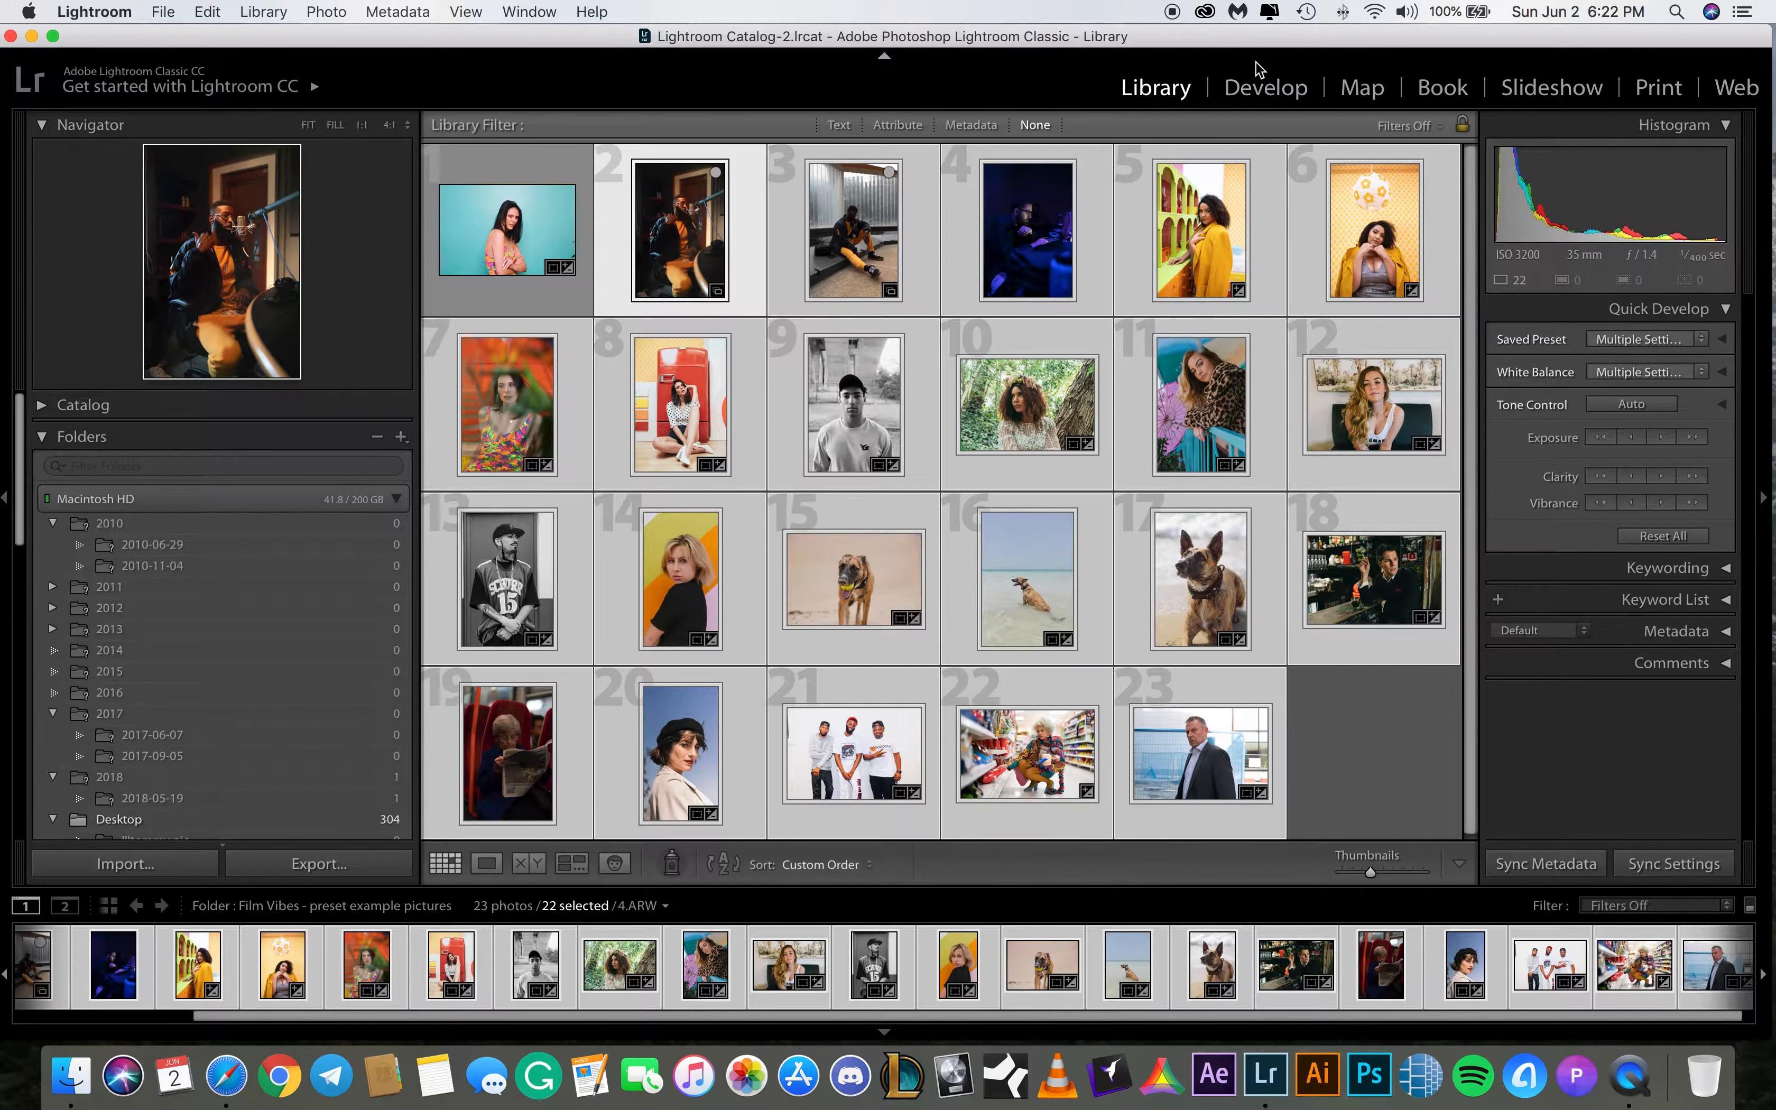
right_click(1030, 972)
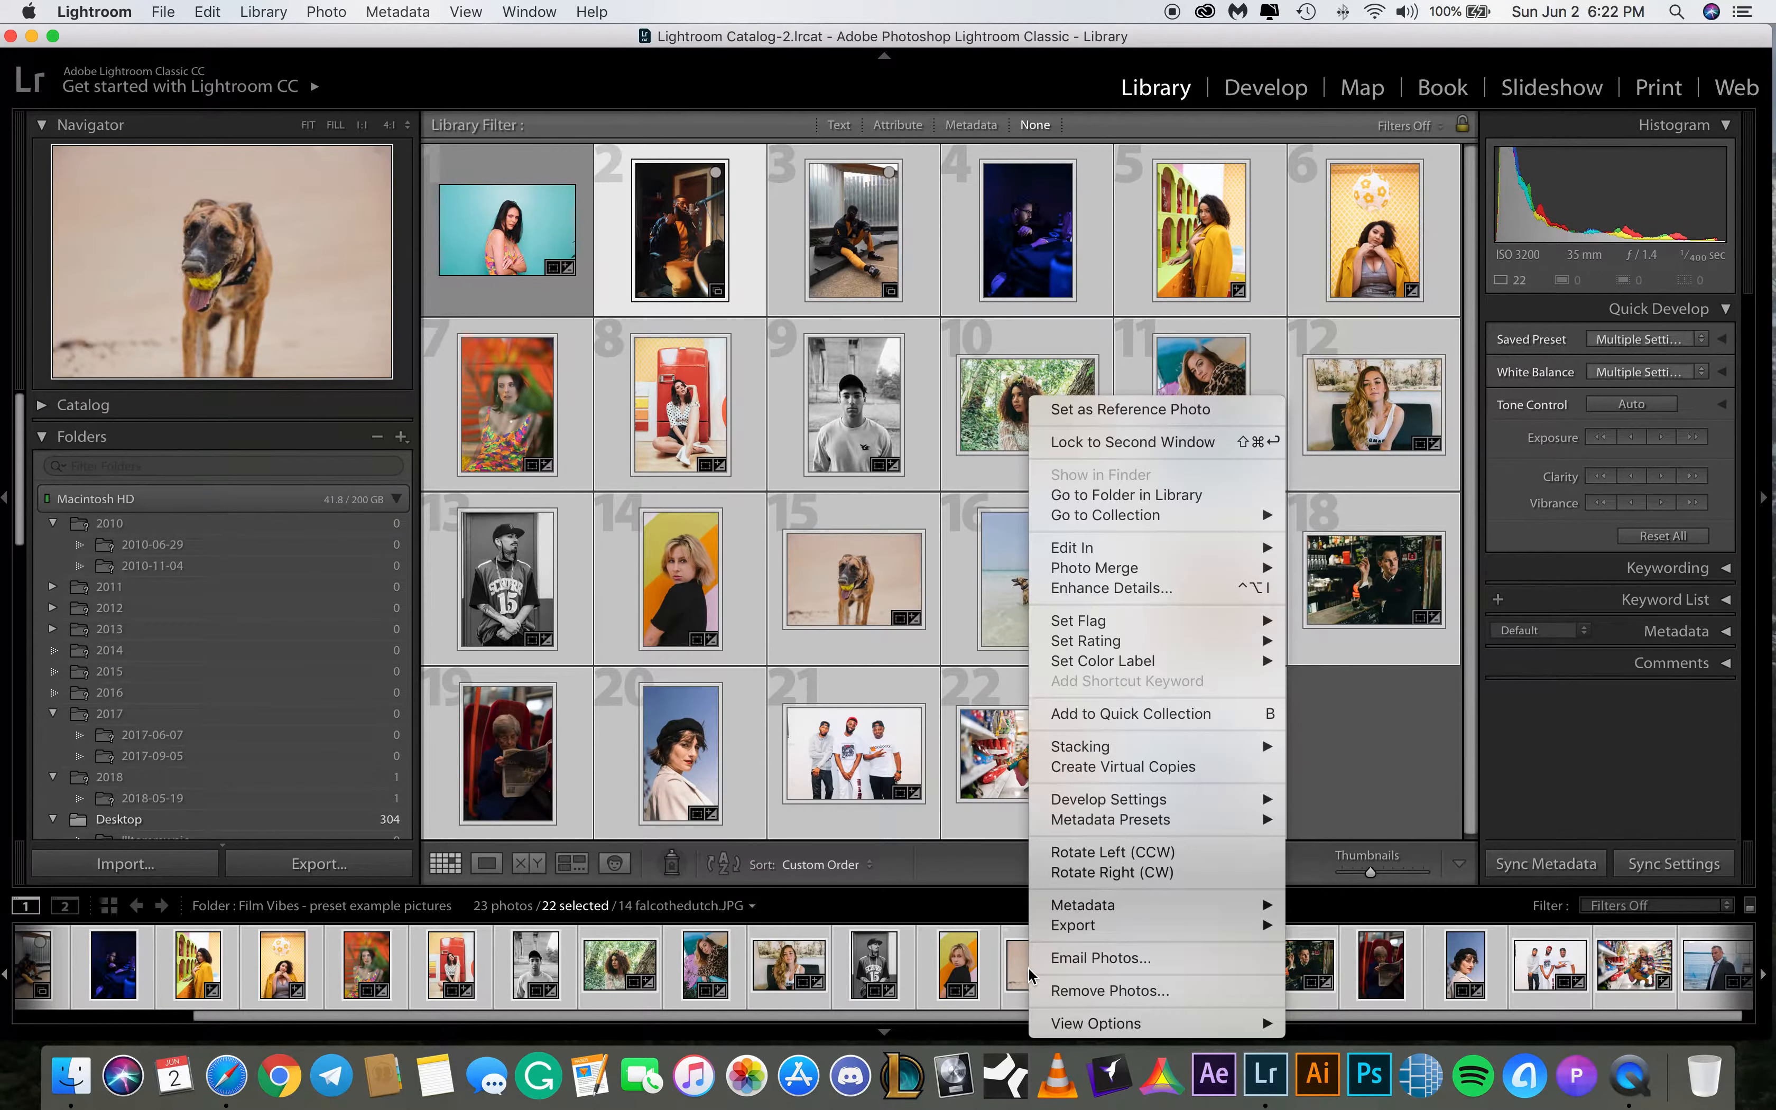
mouse_move(1086, 910)
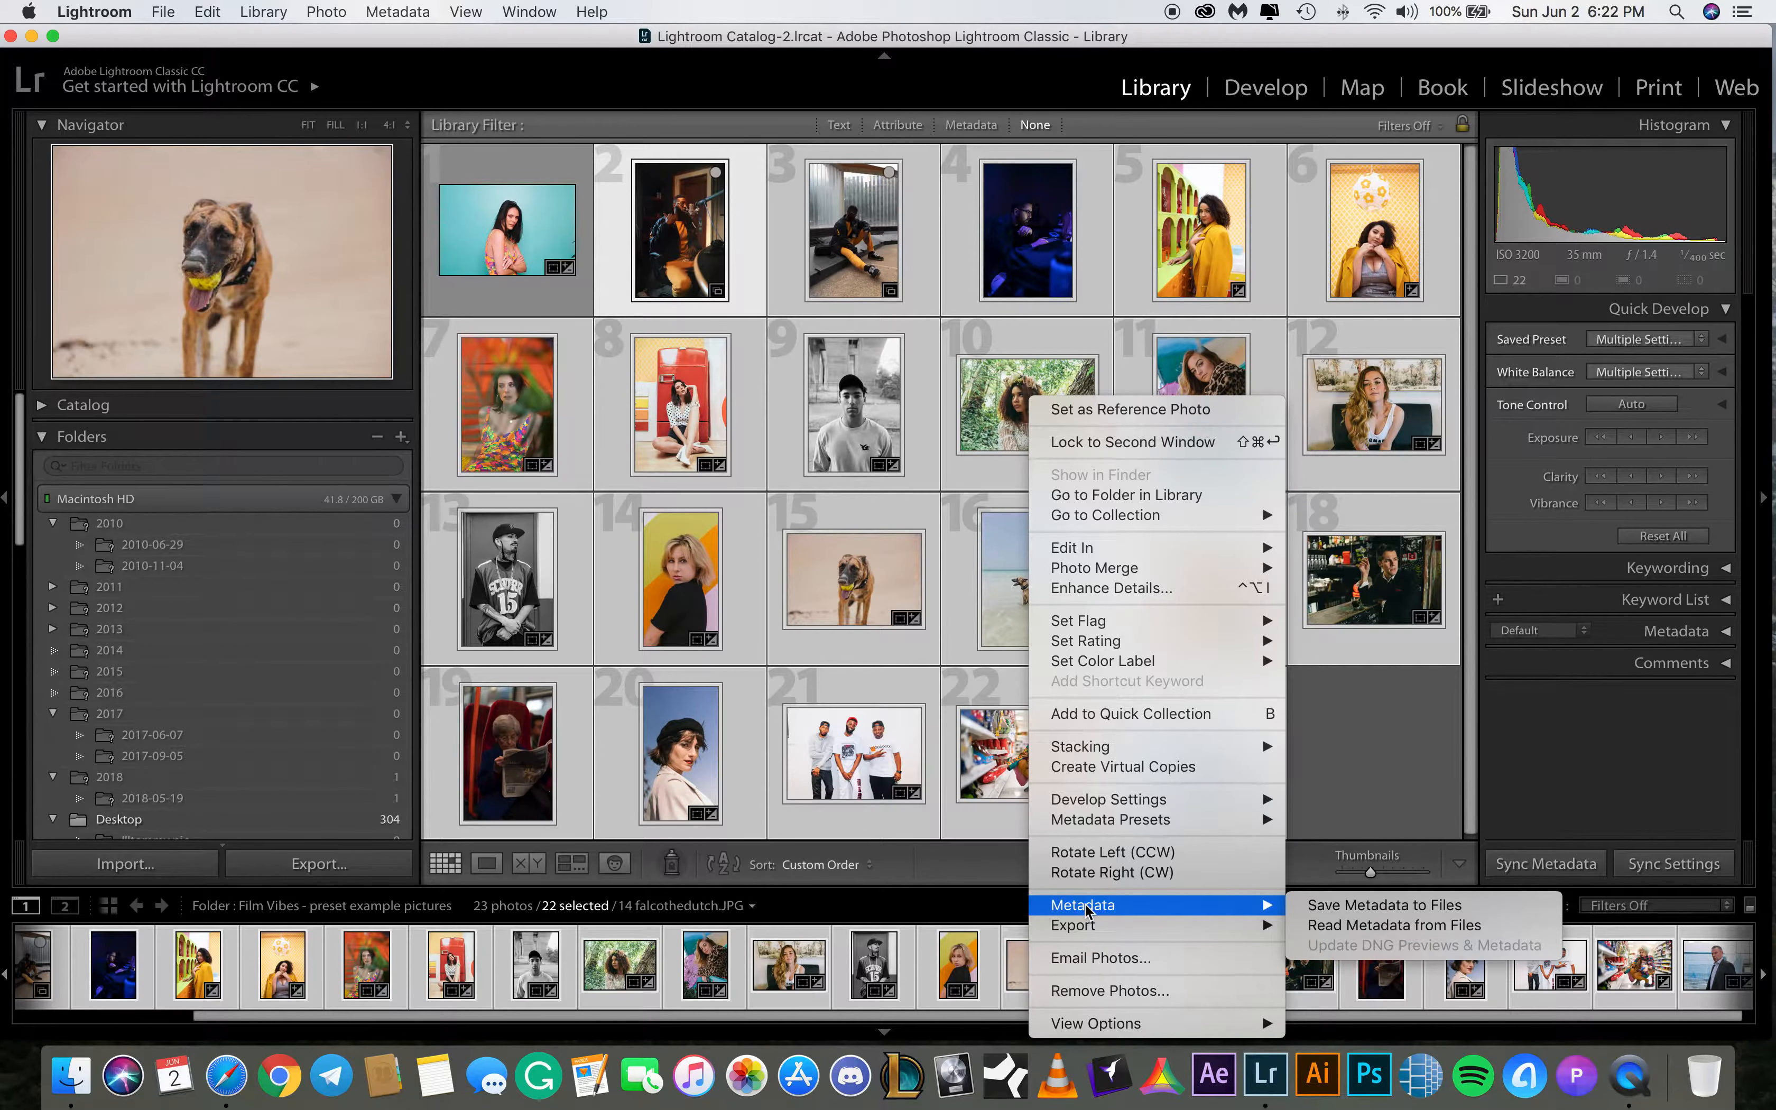
mouse_move(1079, 808)
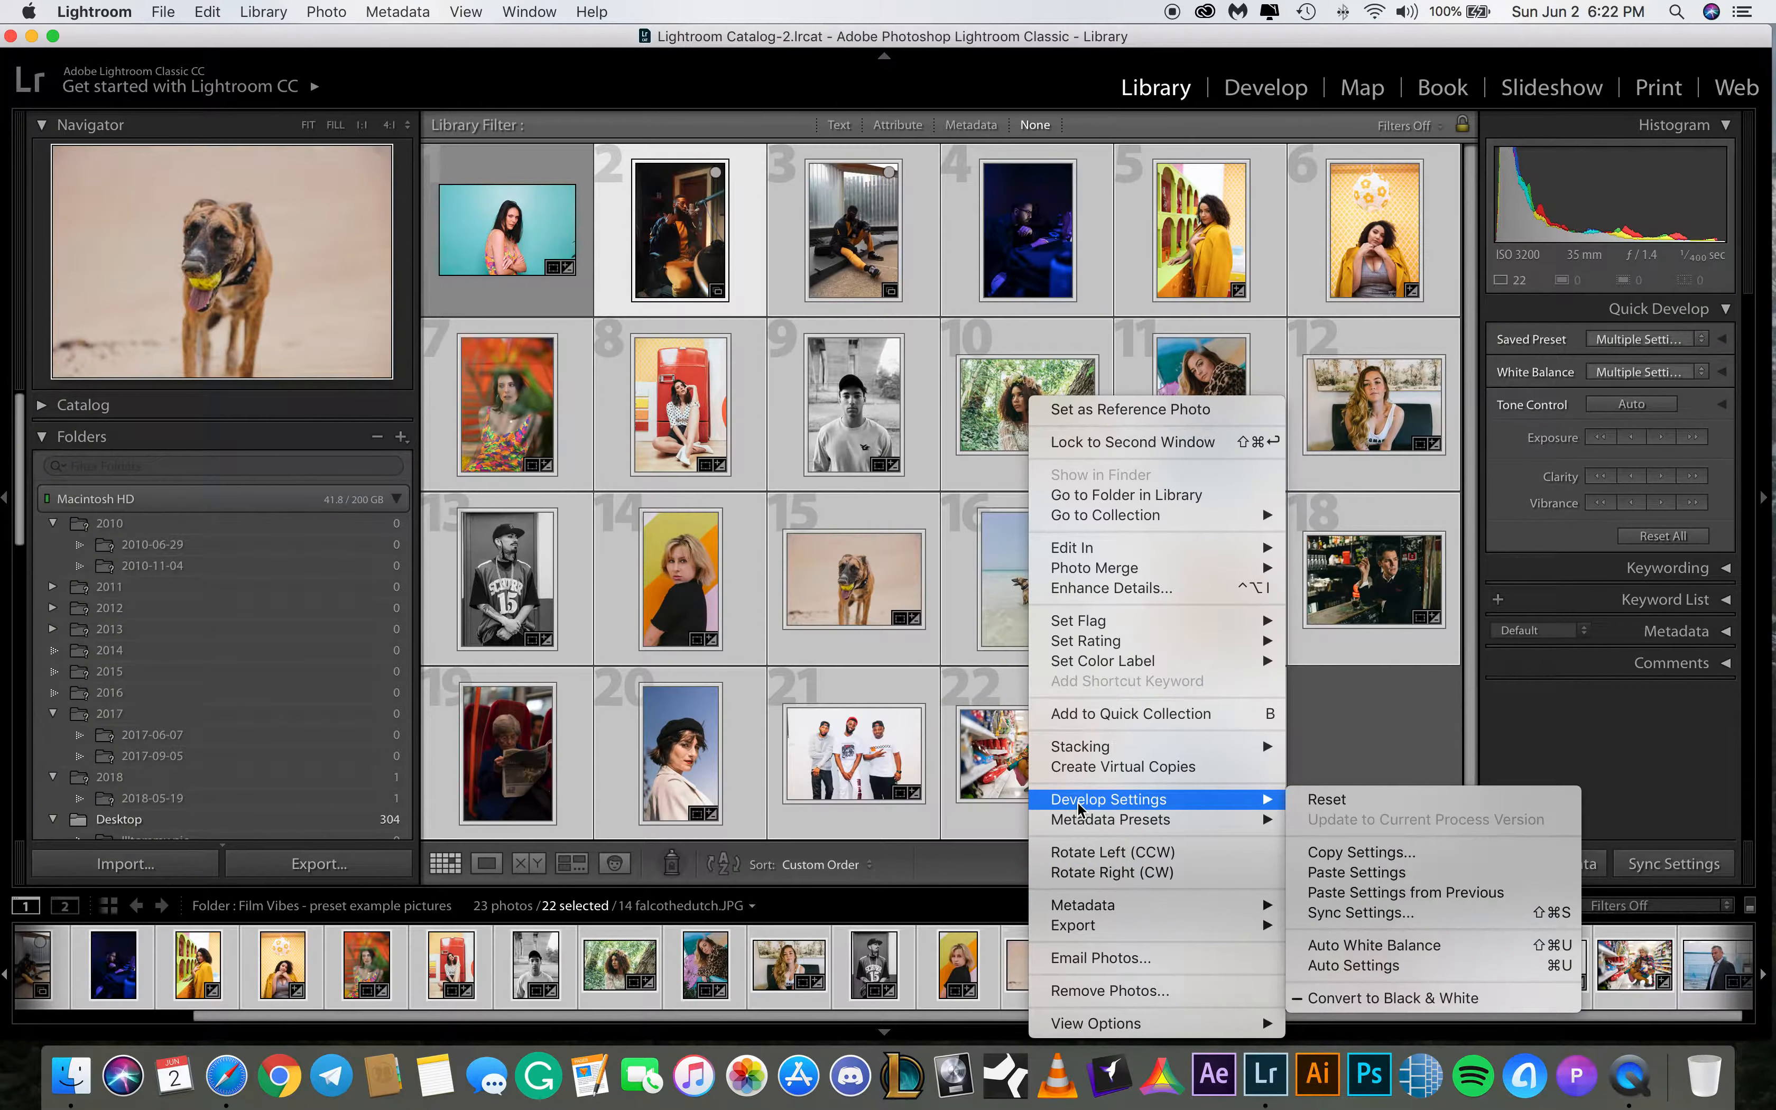
left_click(1332, 798)
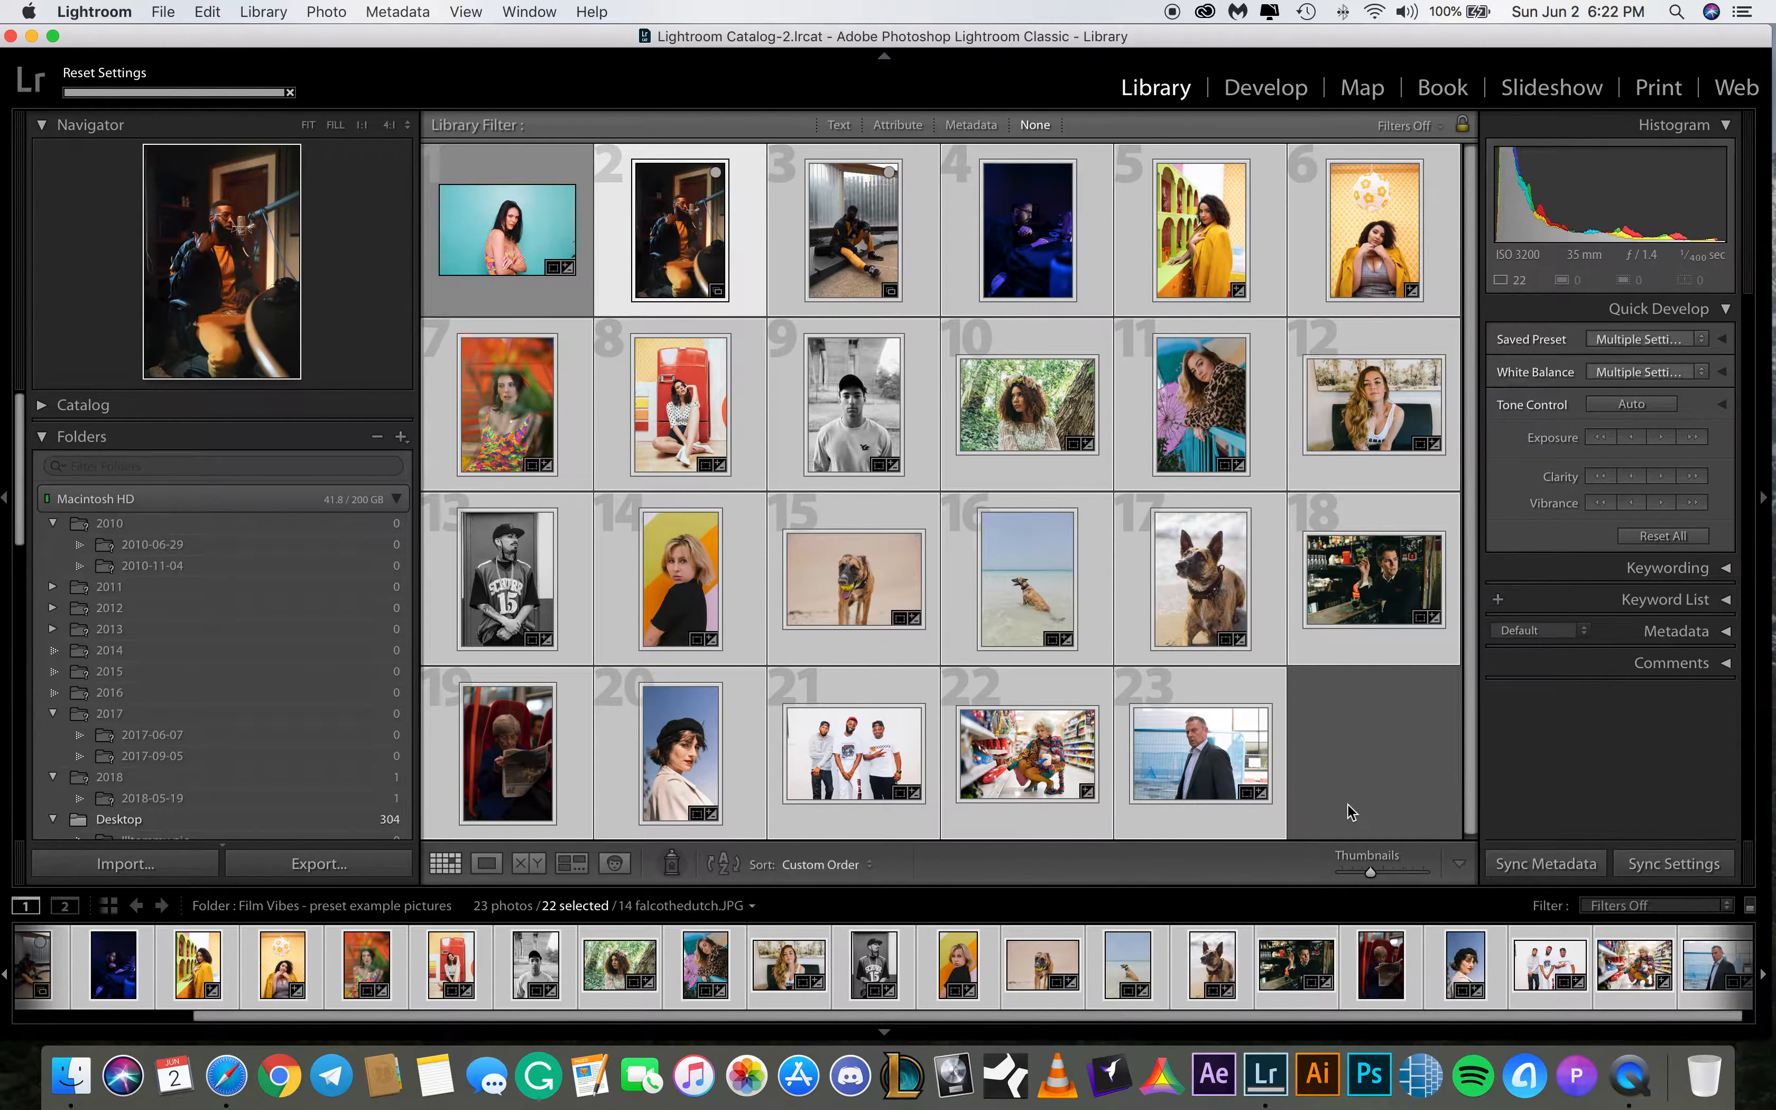
Open 4.ARW in Develop and set its white balance to Temp 3,300 and Tint -8
left_click(1249, 89)
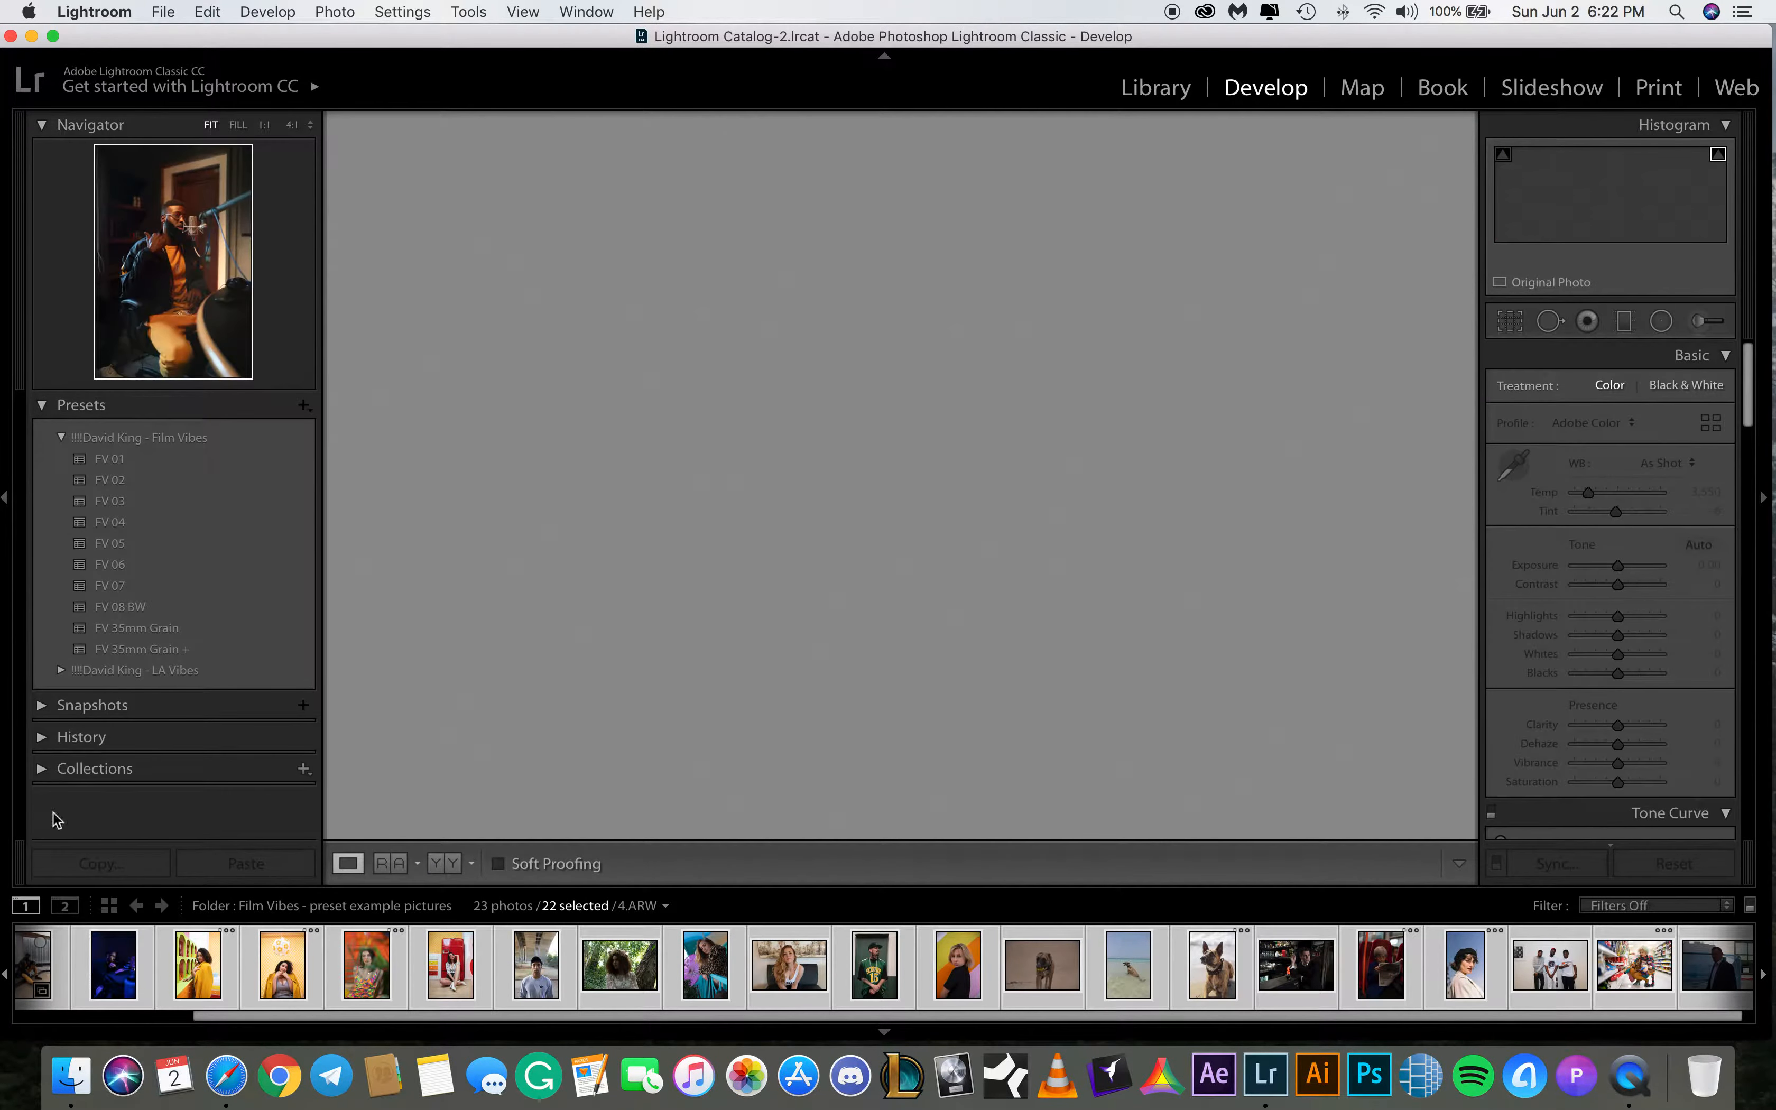
left_click_drag(203, 1017, 29, 1017)
left_click(92, 951)
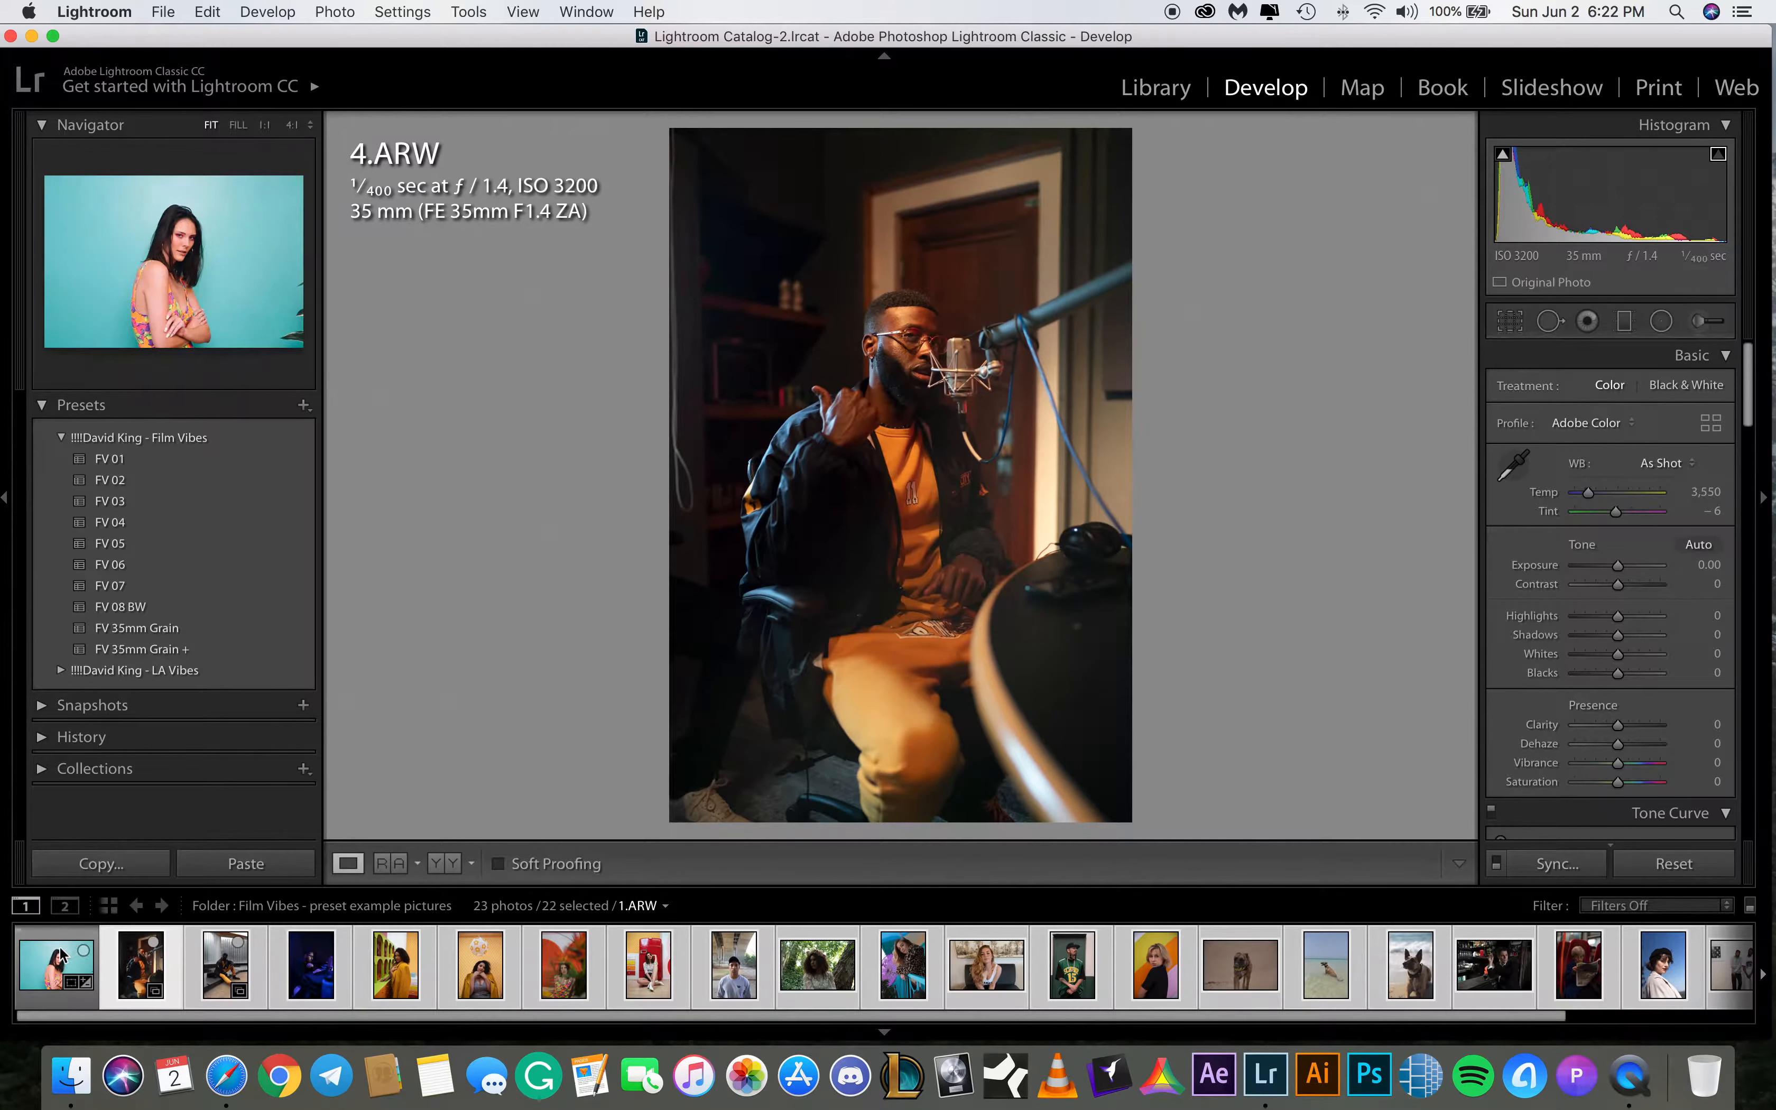
left_click(139, 962)
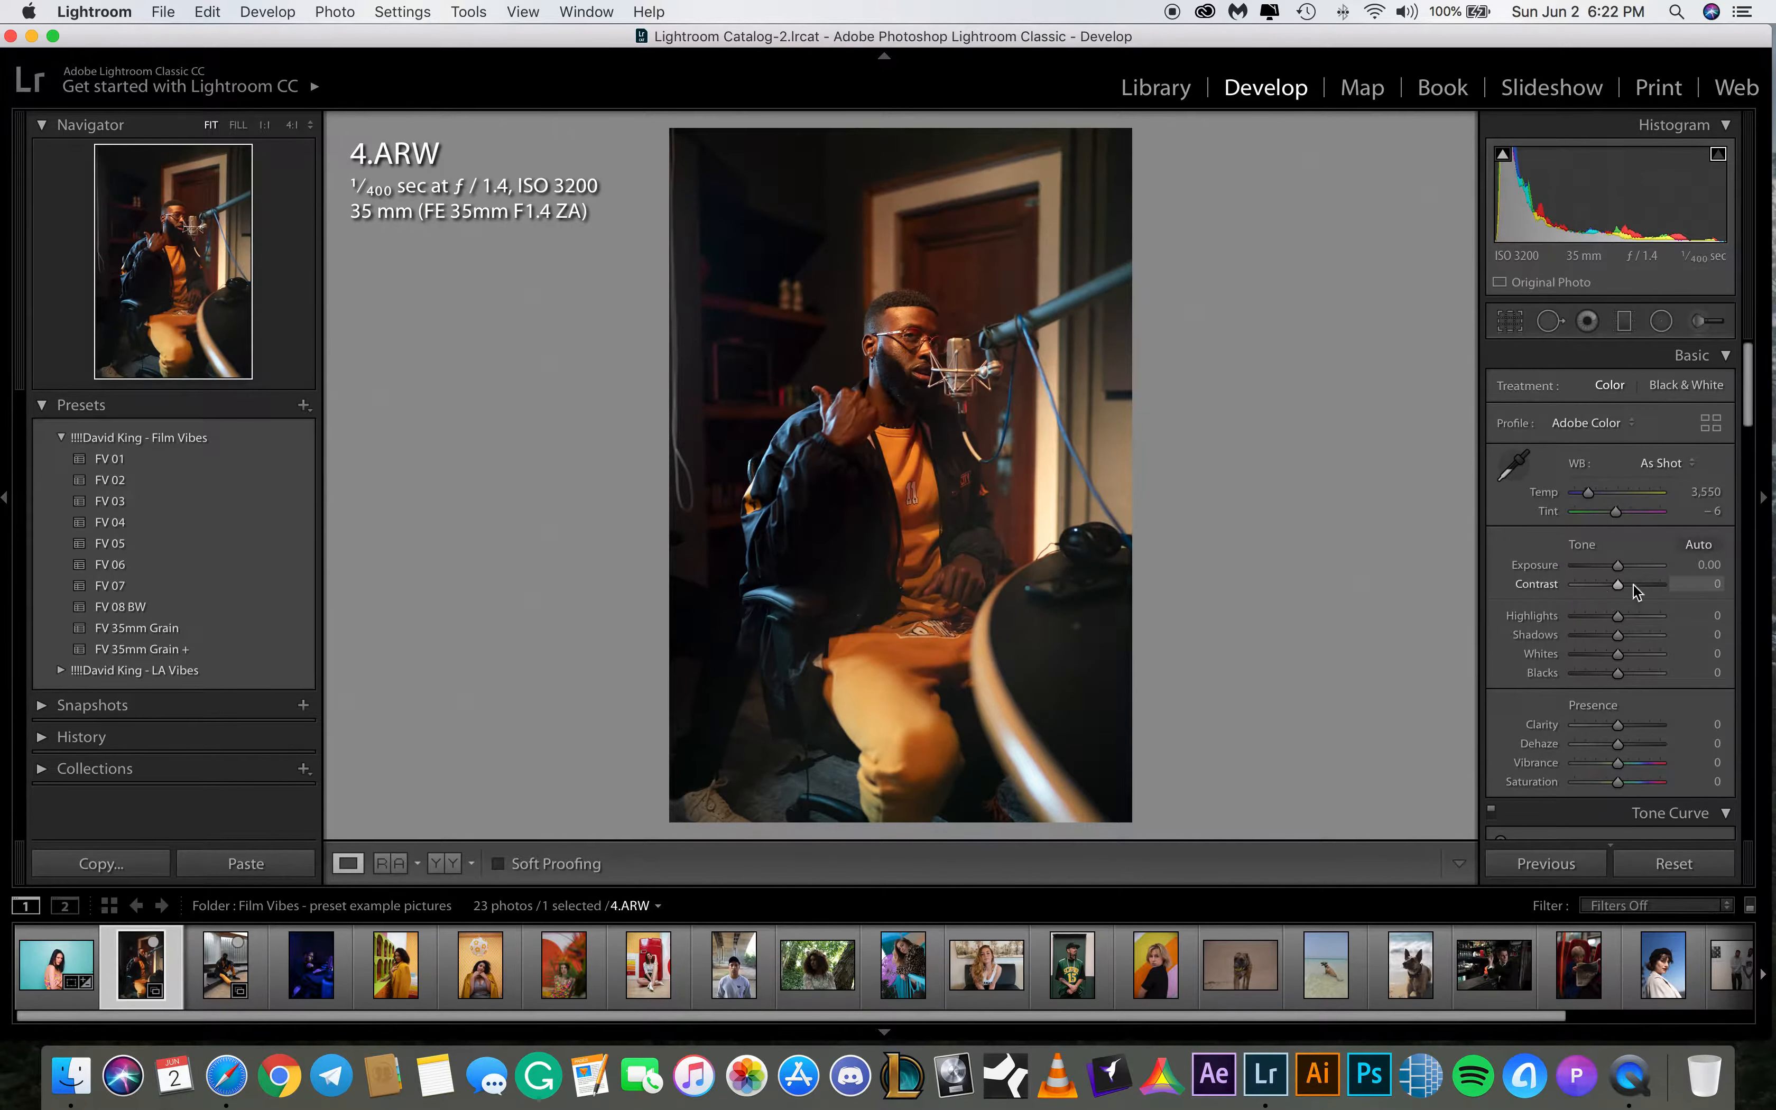
left_click(1704, 493)
type("3300")
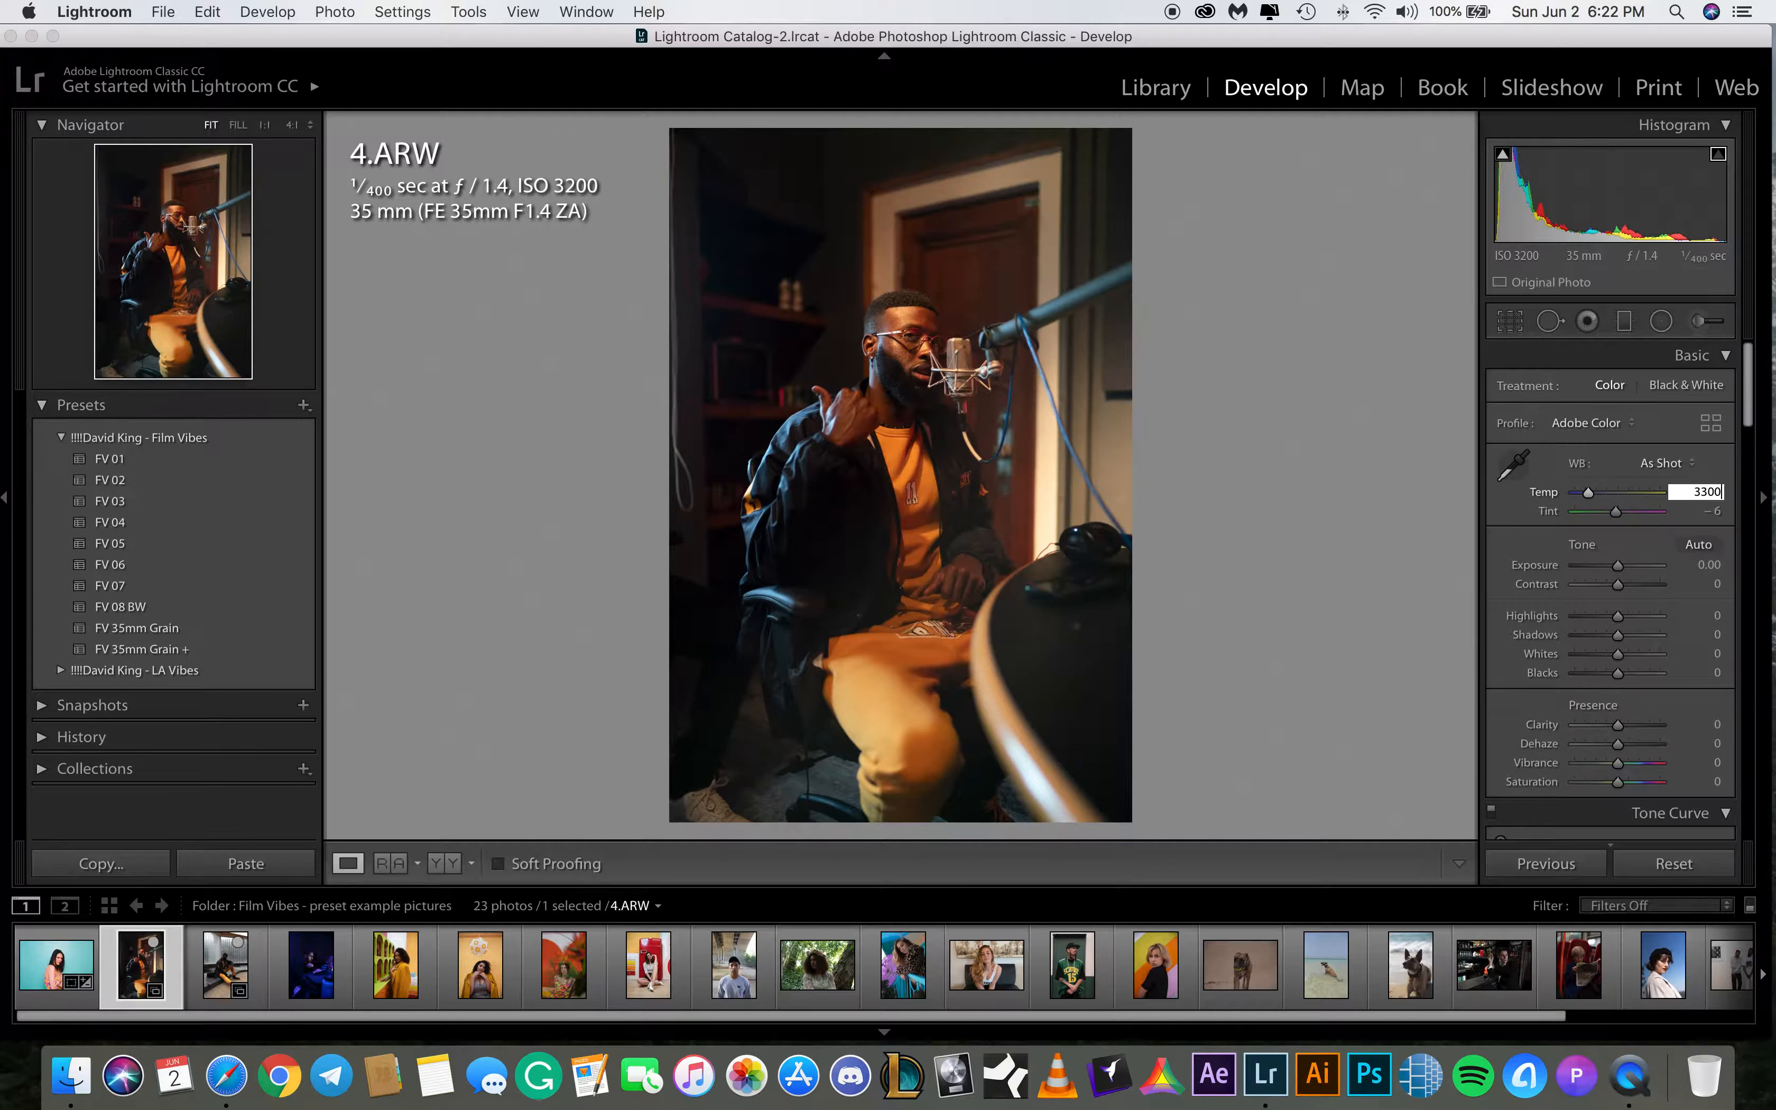
key("Return")
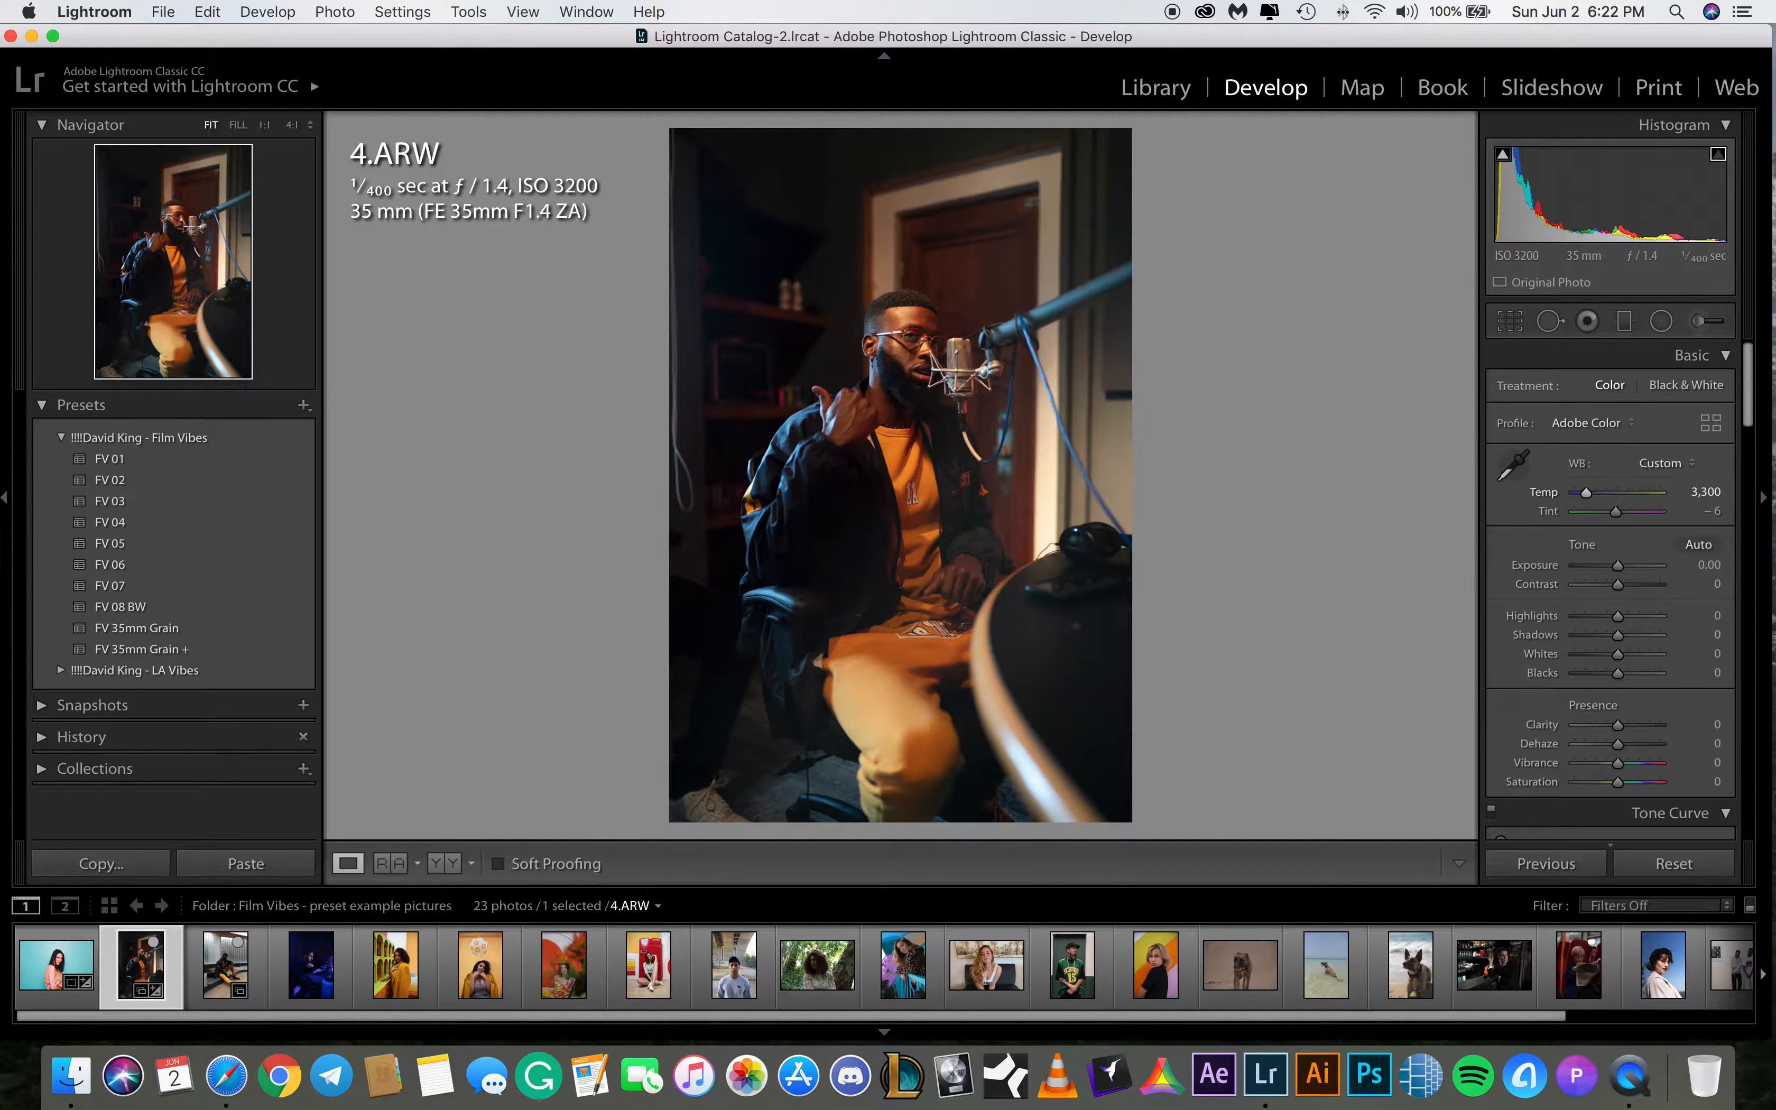
left_click(1701, 510)
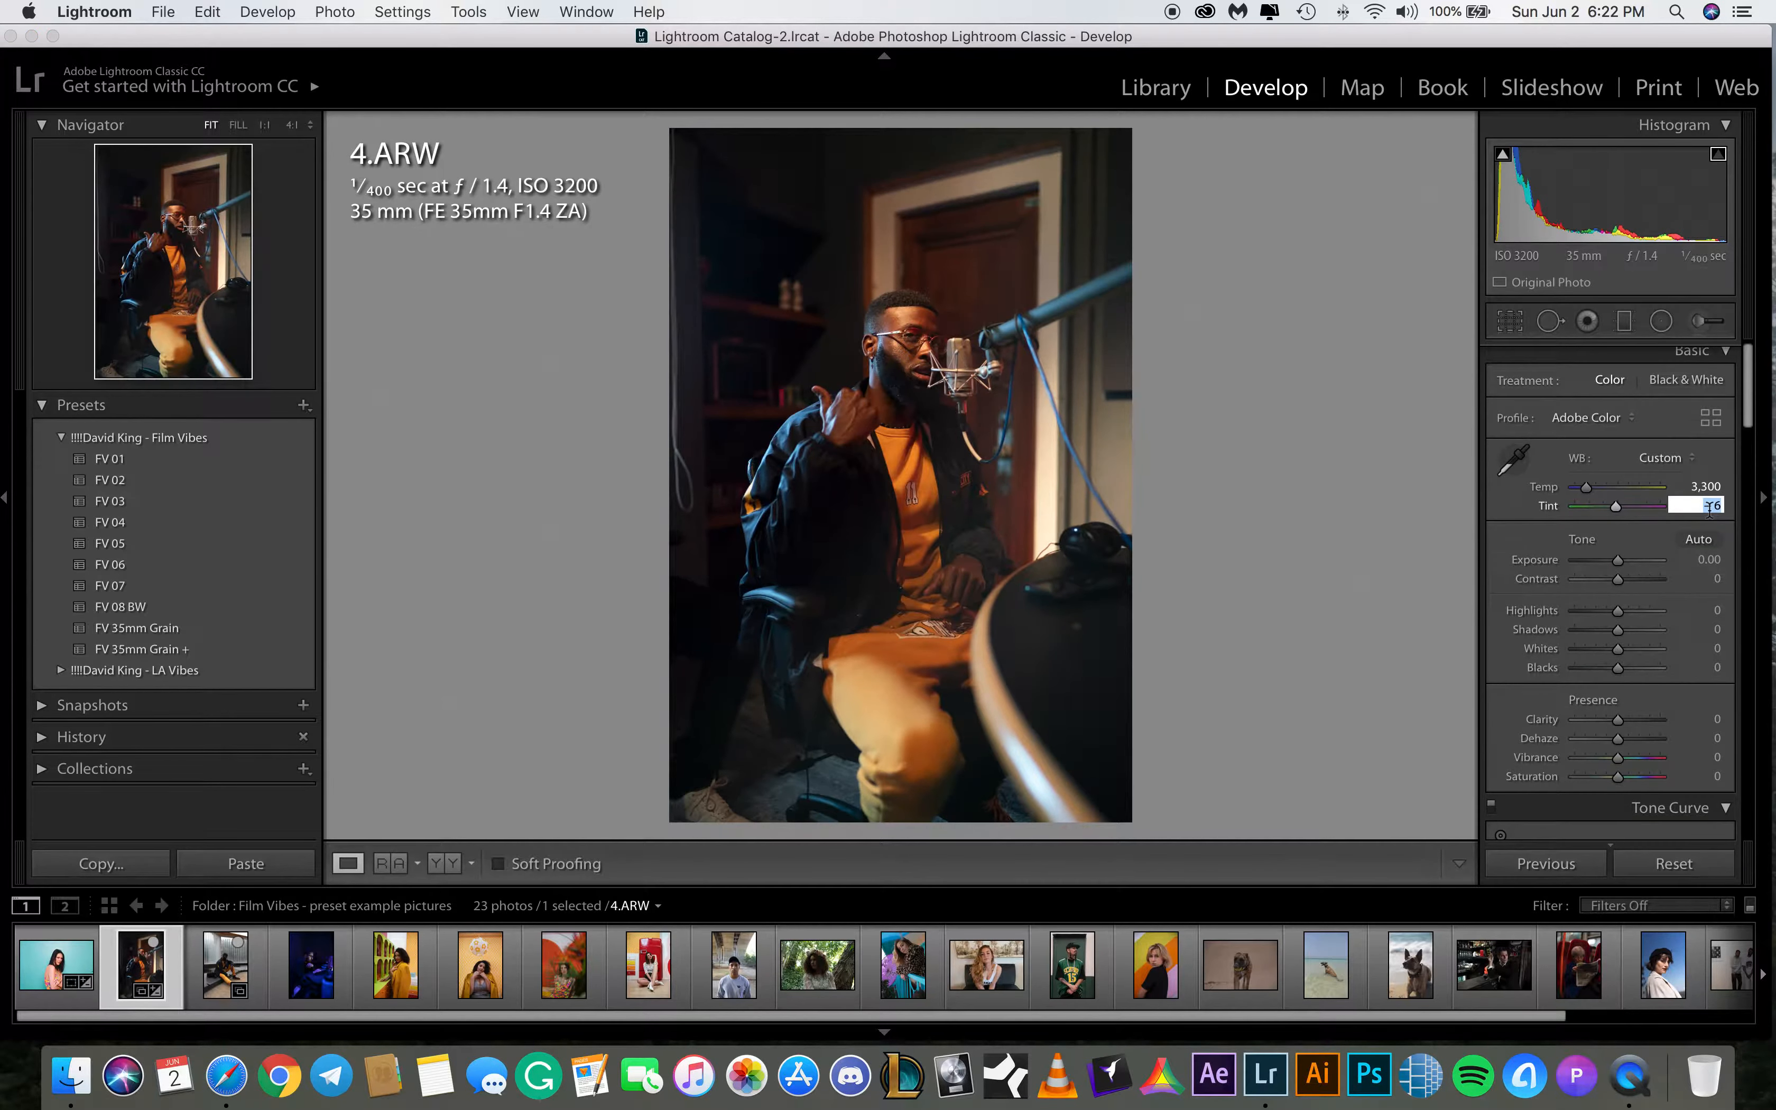
type("-8")
key("Return")
Set the exposure of 4.ARW to +0.80
left_click(1708, 561)
type(".8")
key("Return")
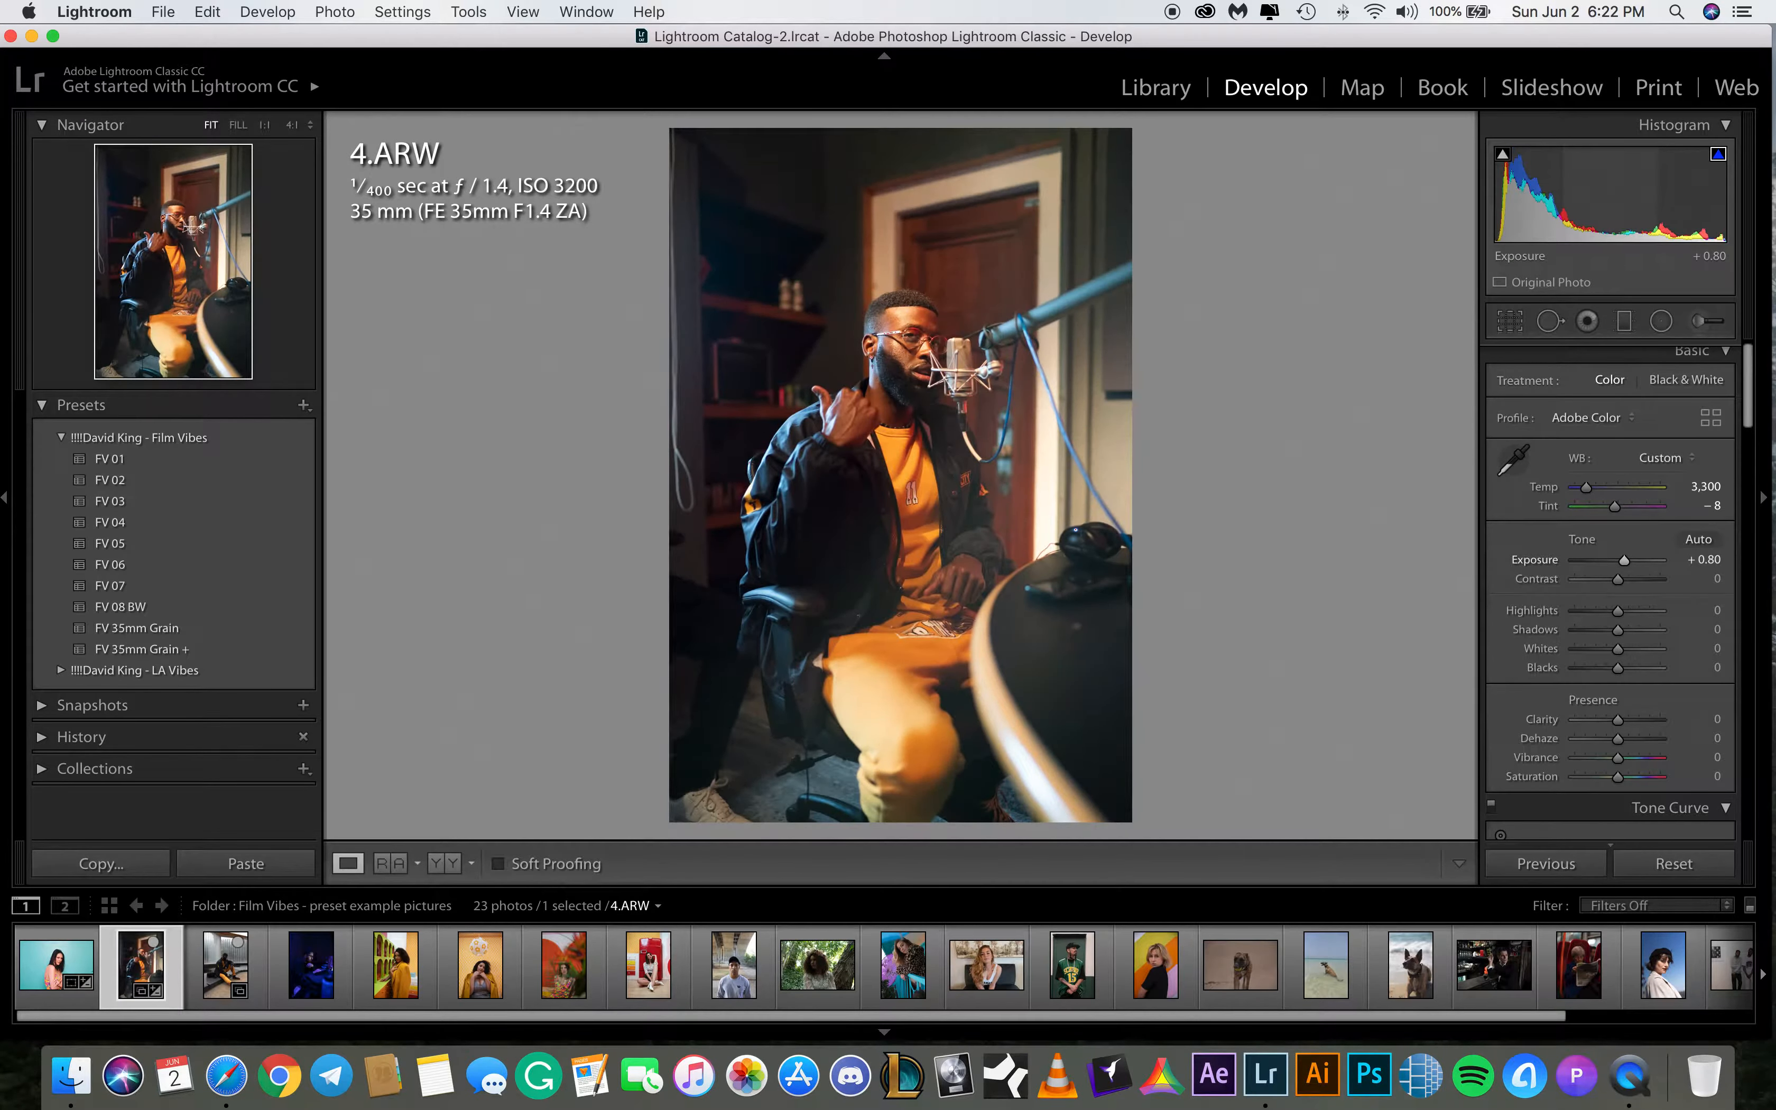
Apply the FV 05 preset to 4.ARW and raise the exposure to +1.30
left_click(181, 545)
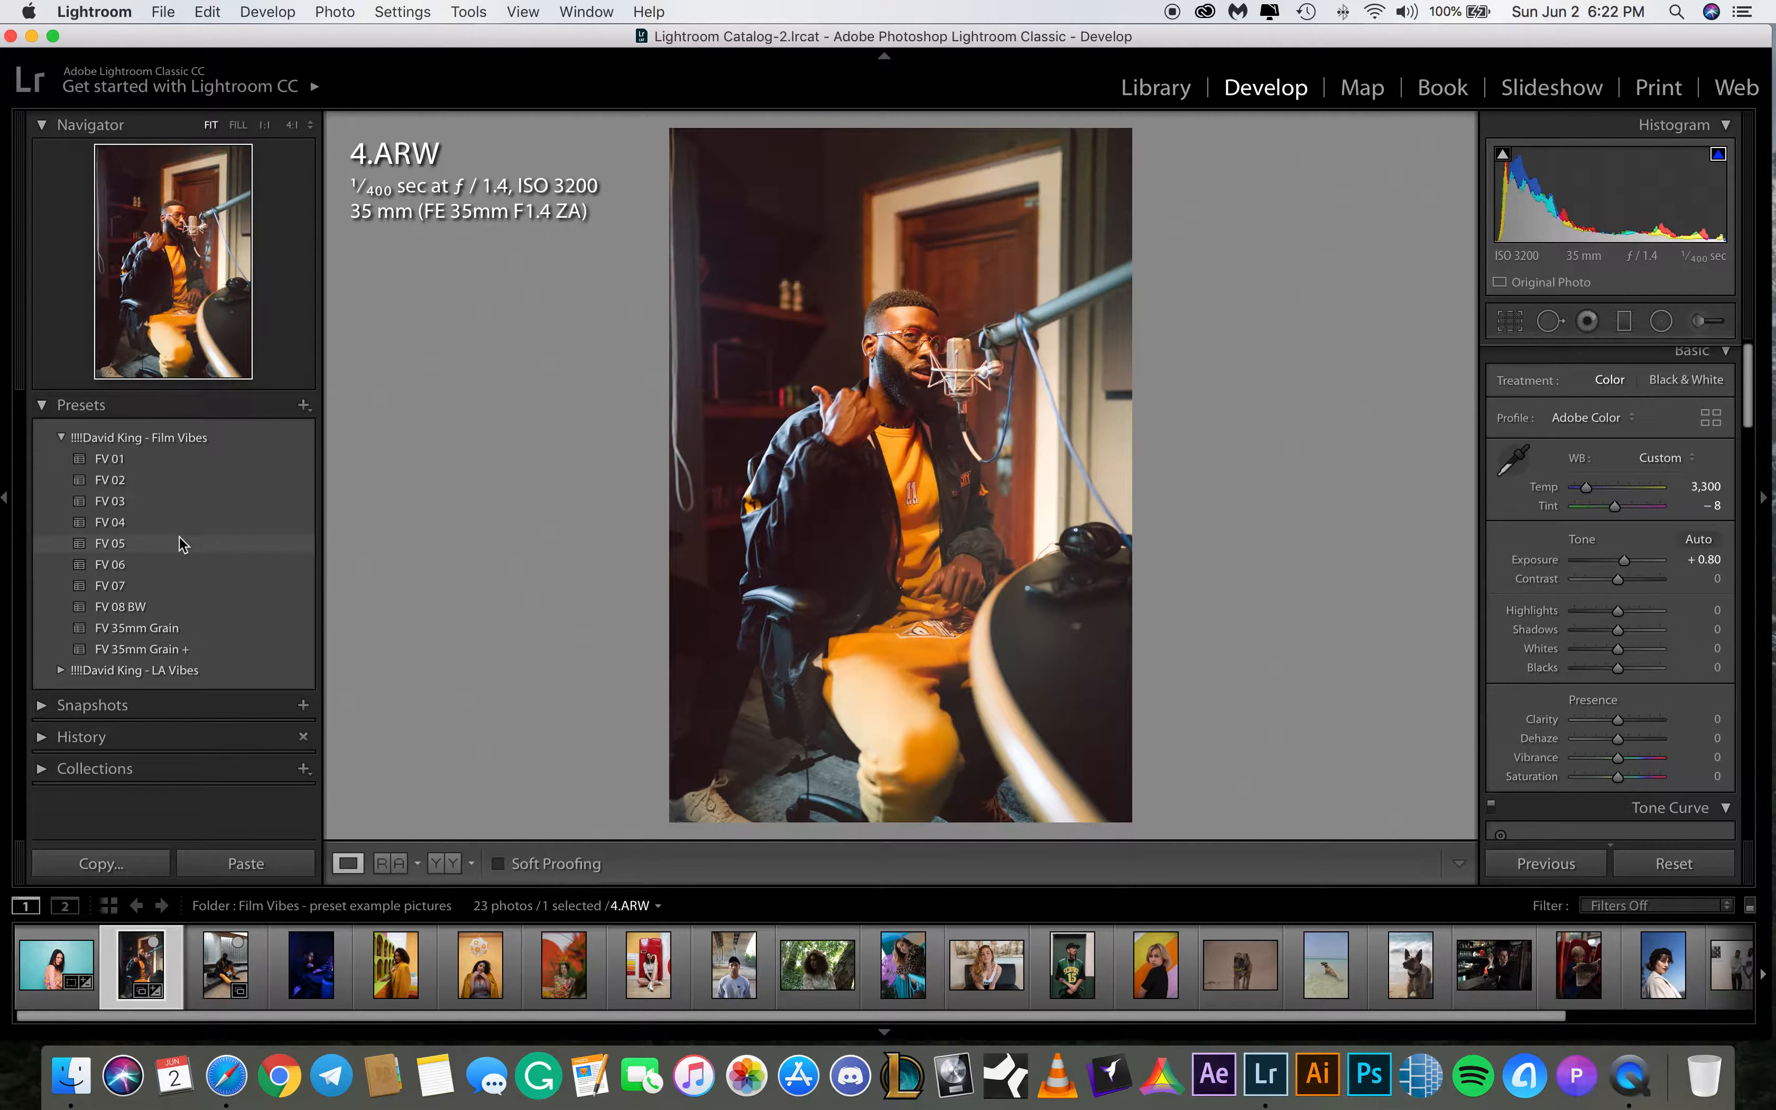
left_click(182, 545)
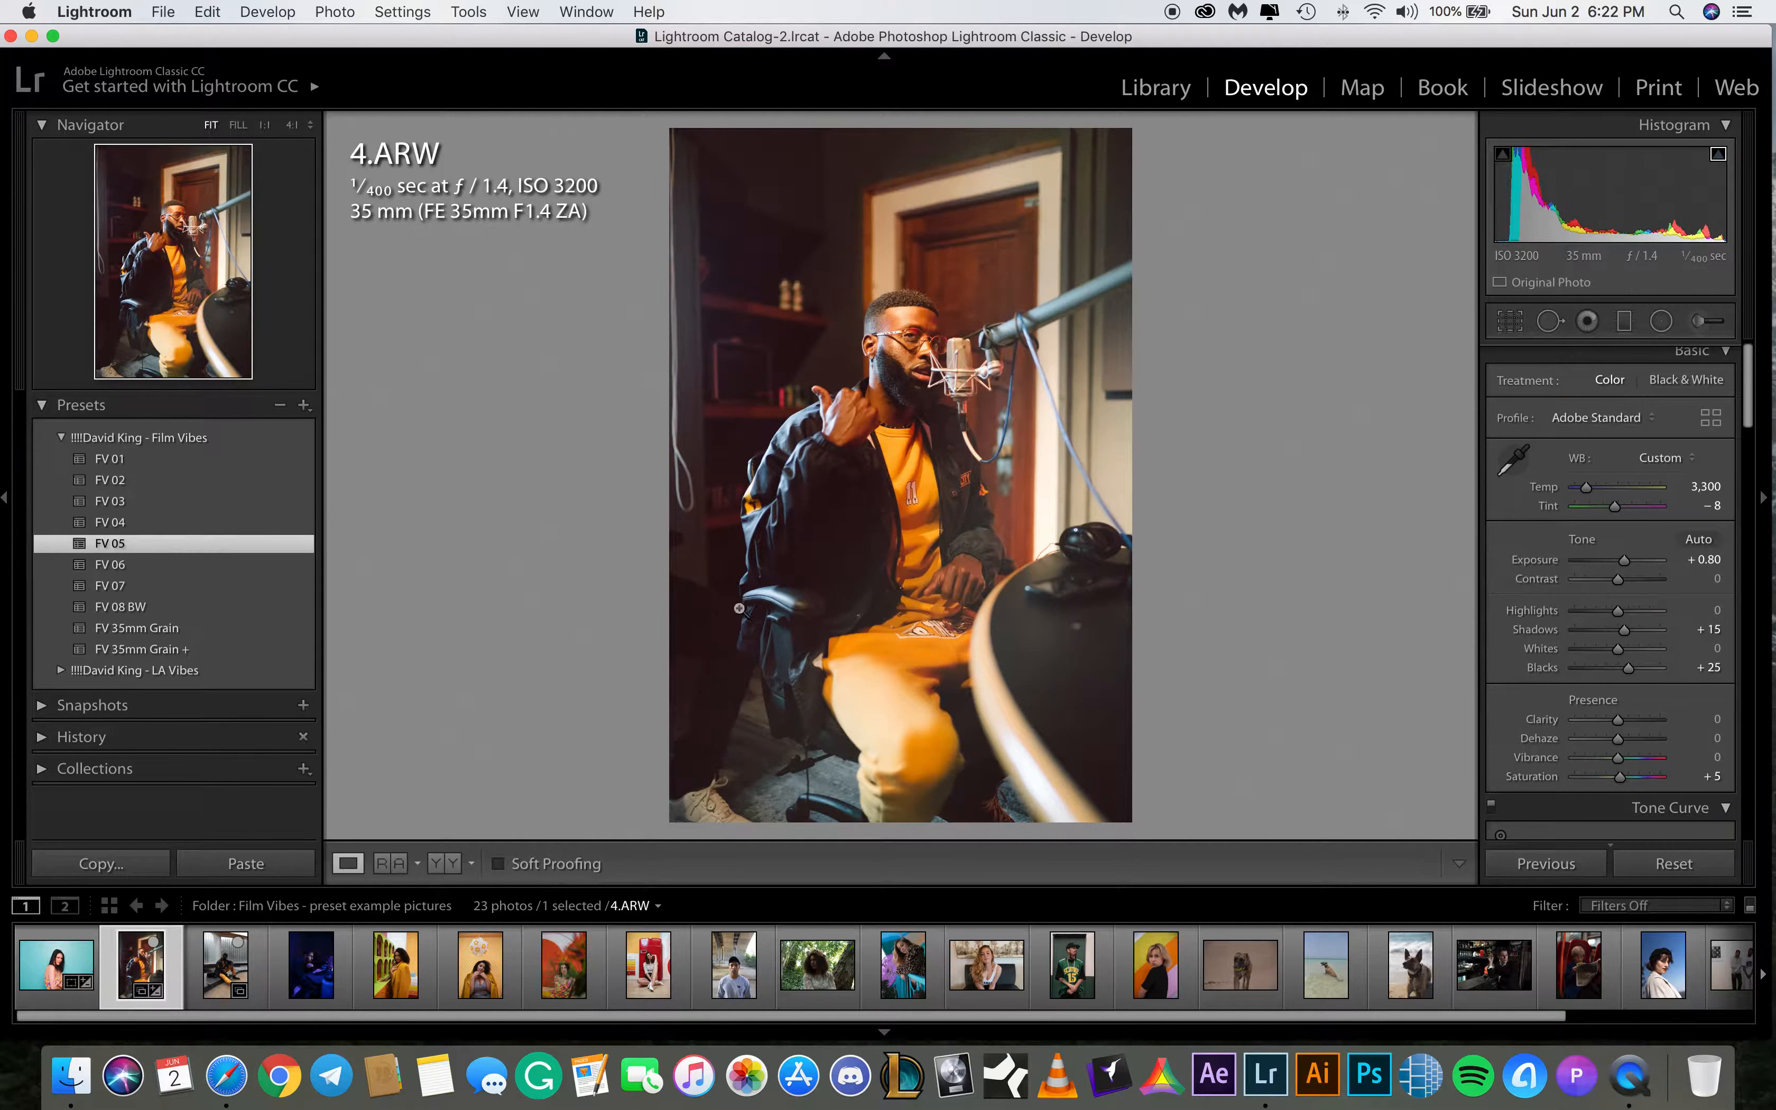
left_click_drag(1624, 561, 1629, 570)
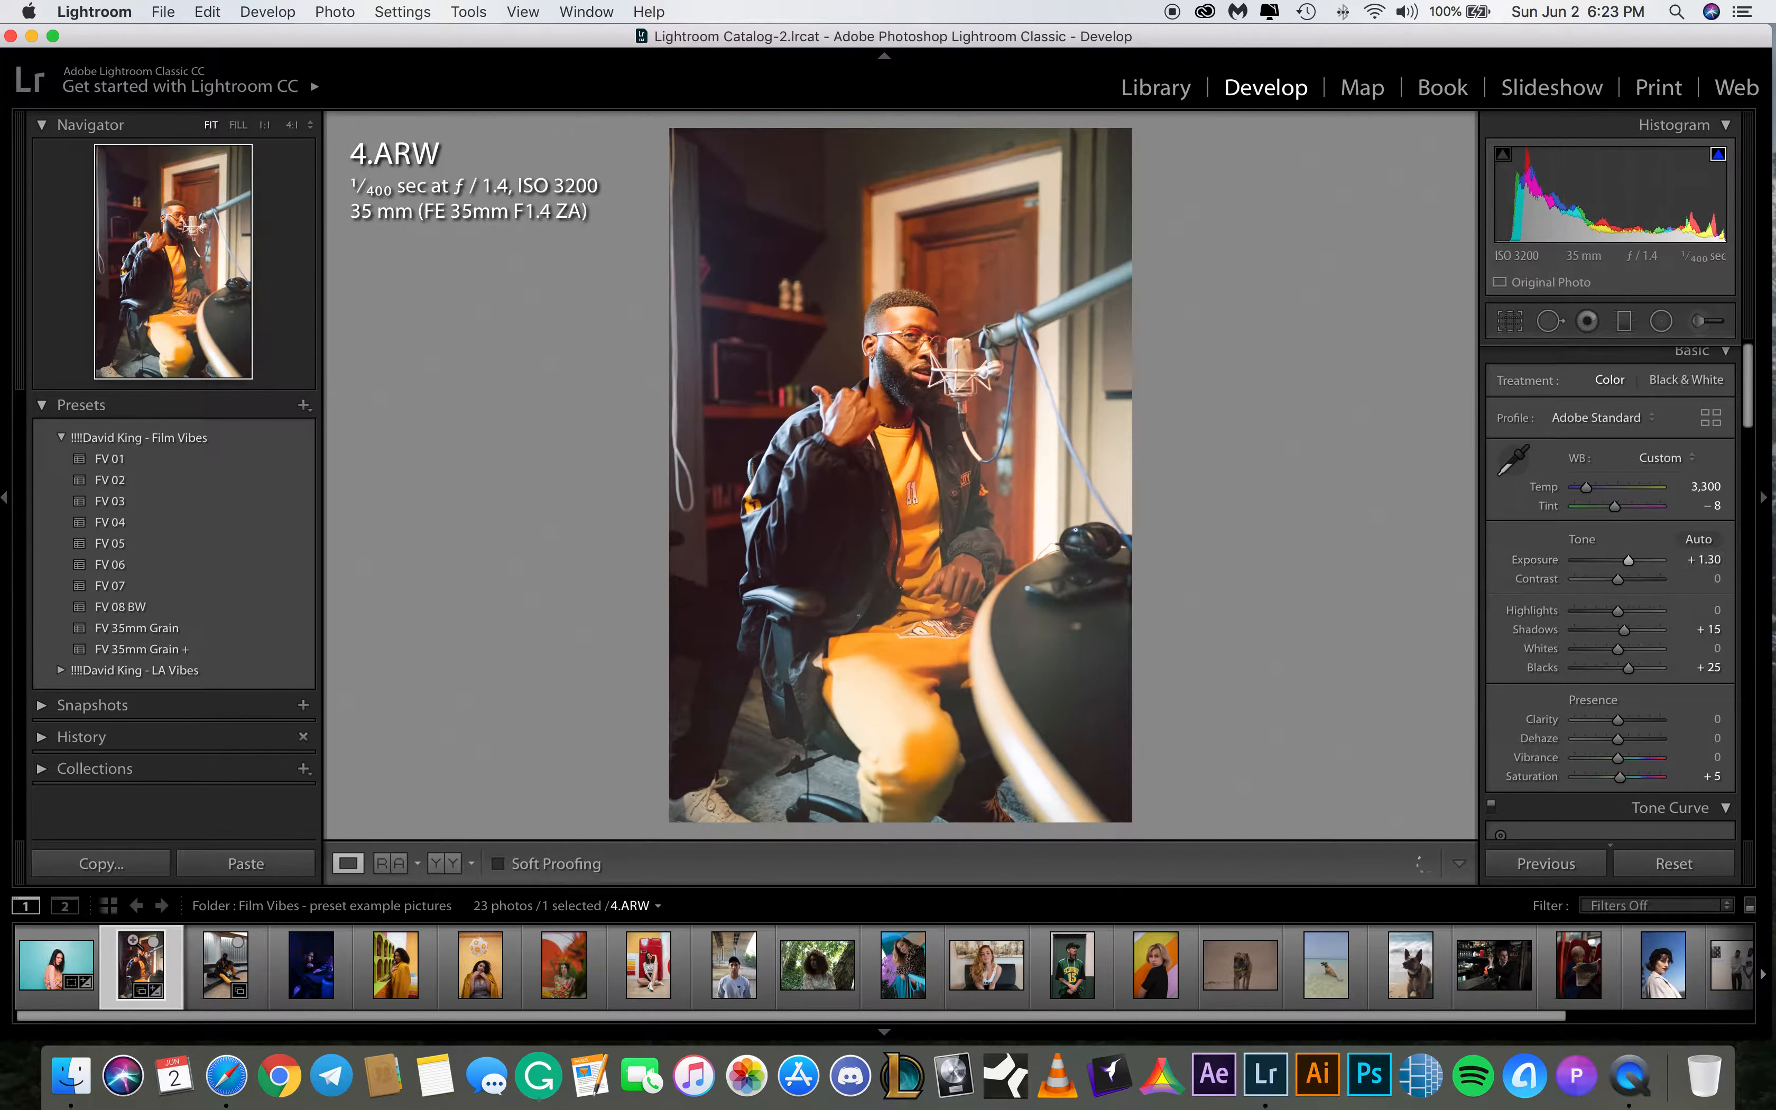
Switch to 7.ARW and set its Tint to +8 and exposure to +1.80
left_click(218, 977)
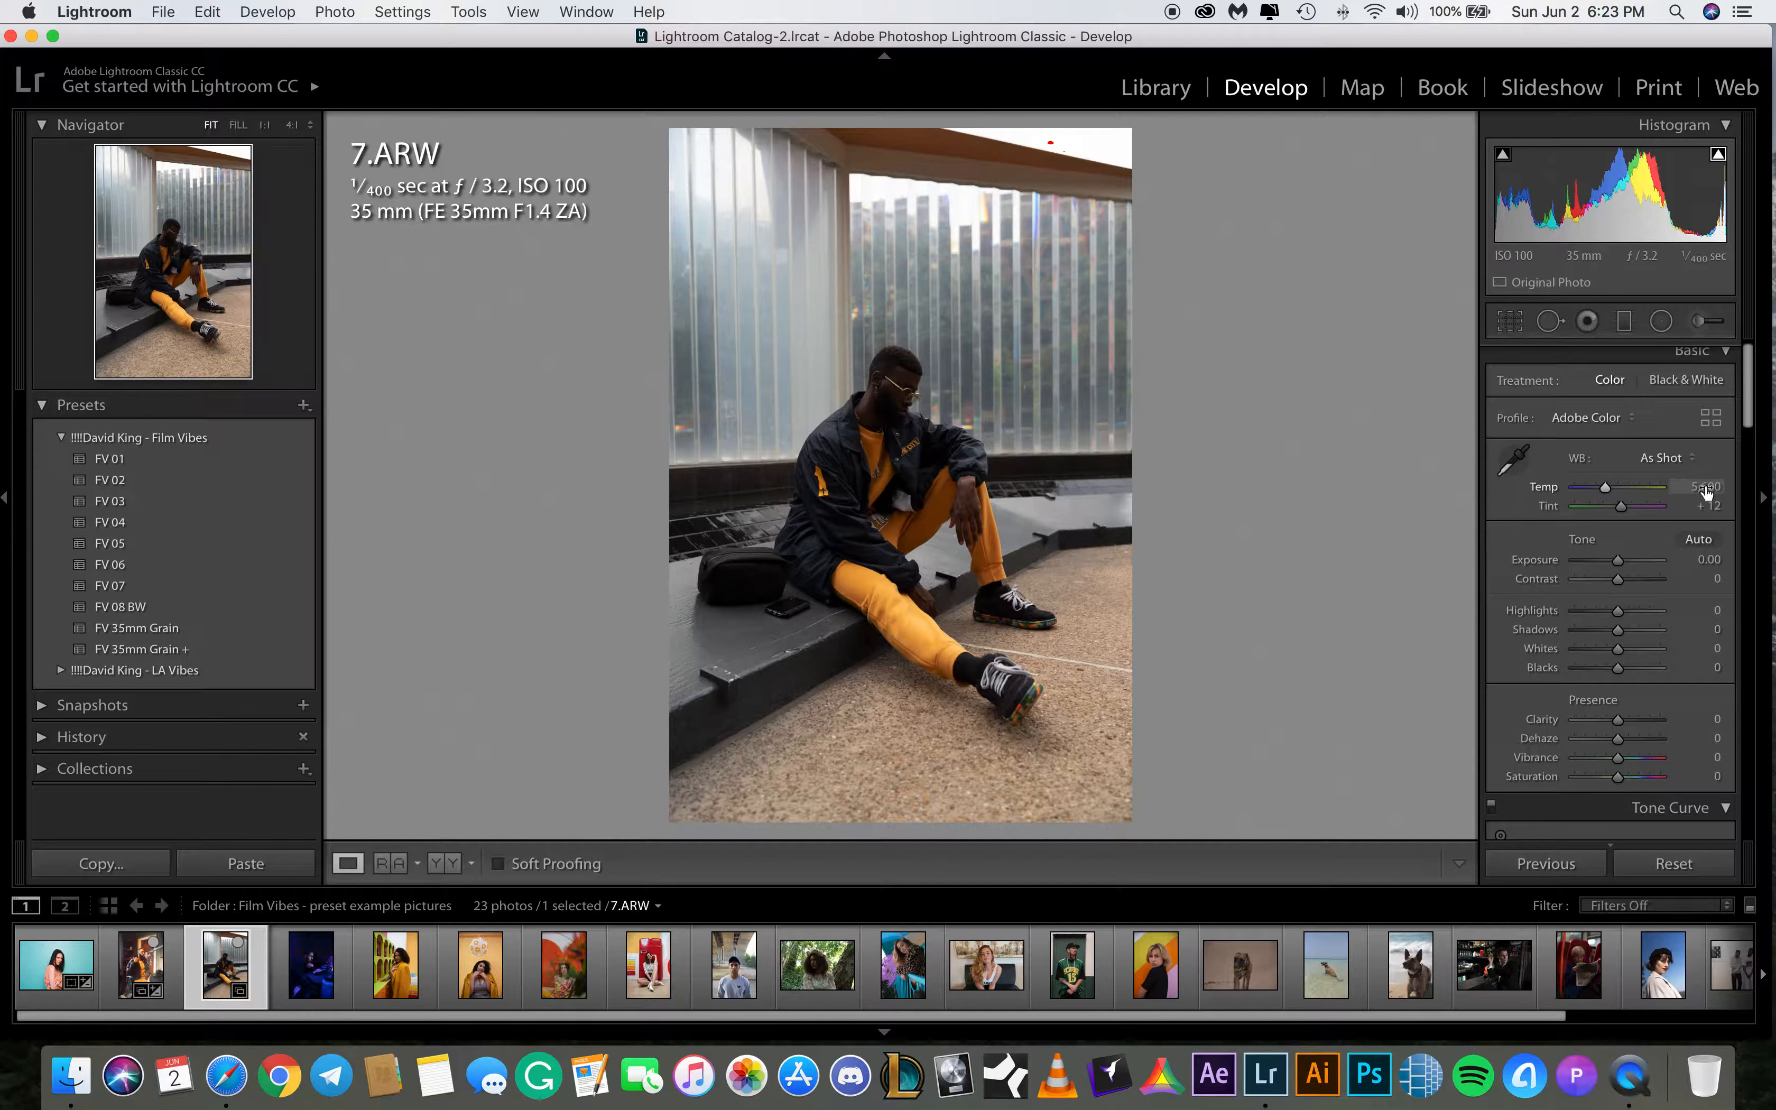
left_click(1710, 506)
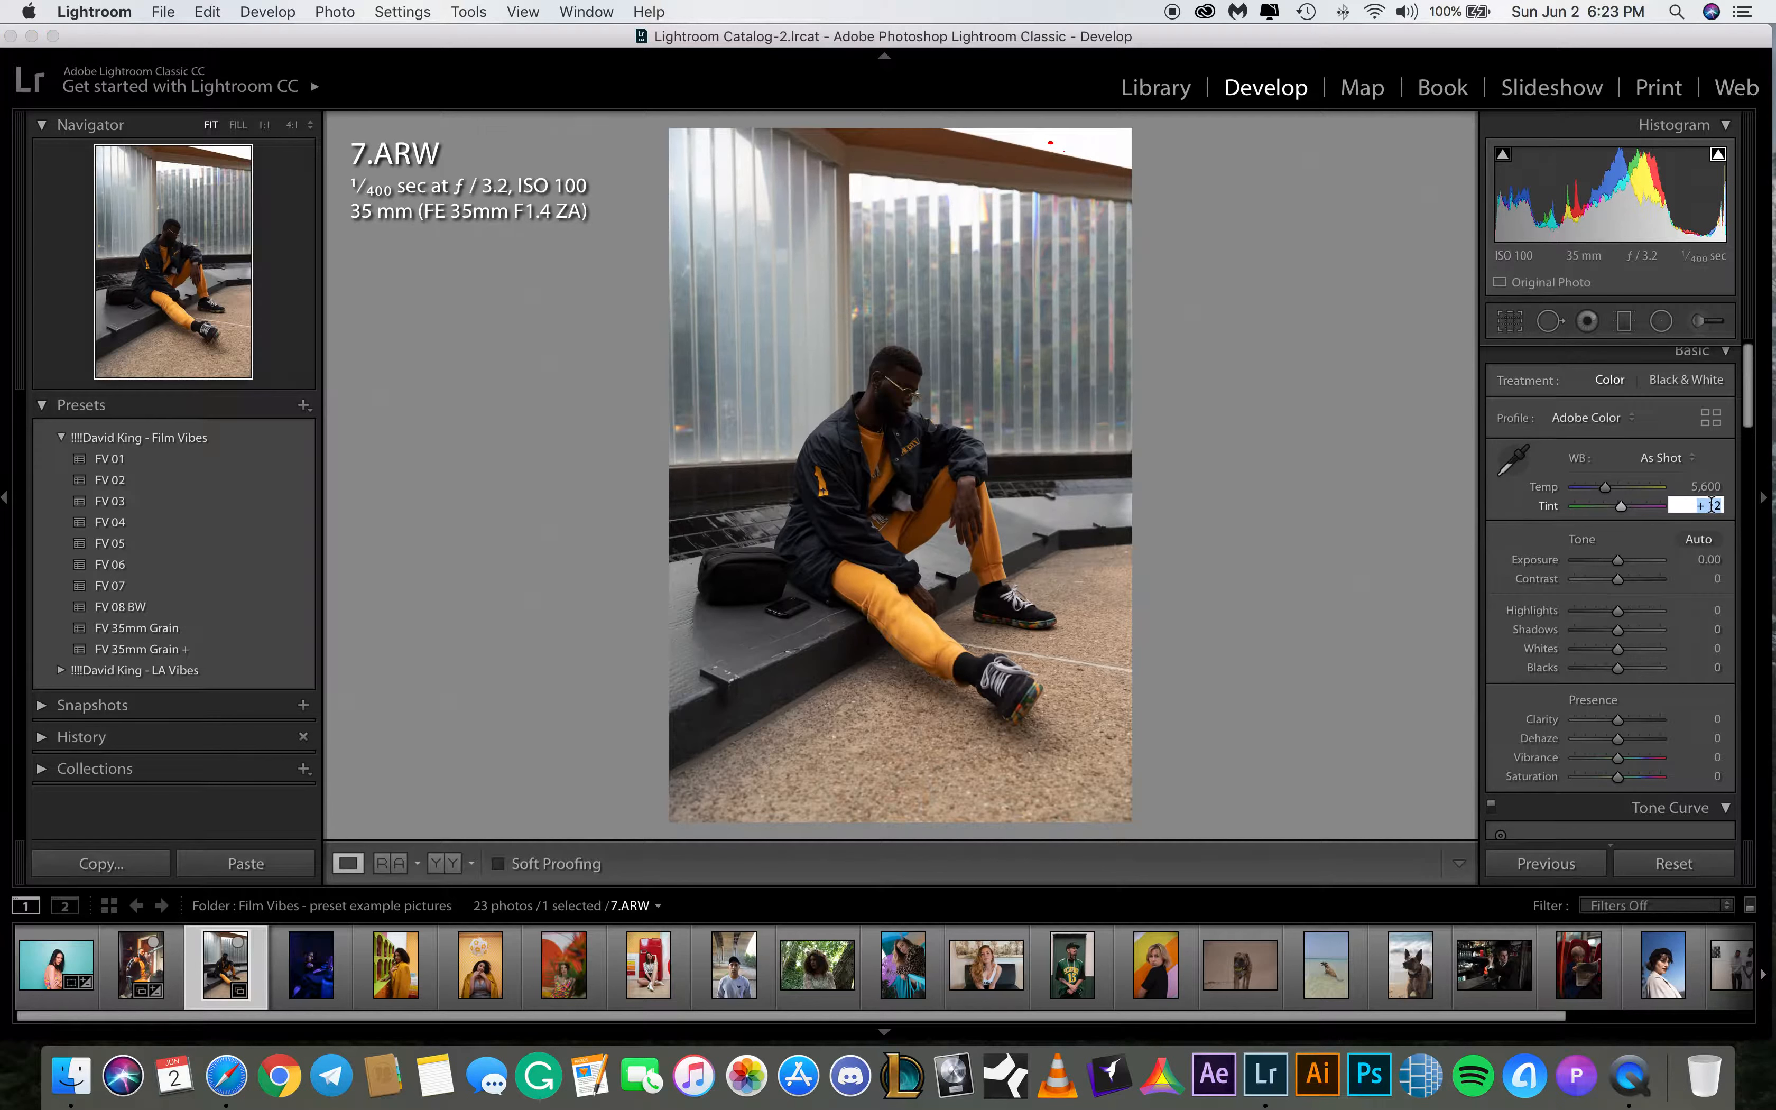
type("8")
key("Return")
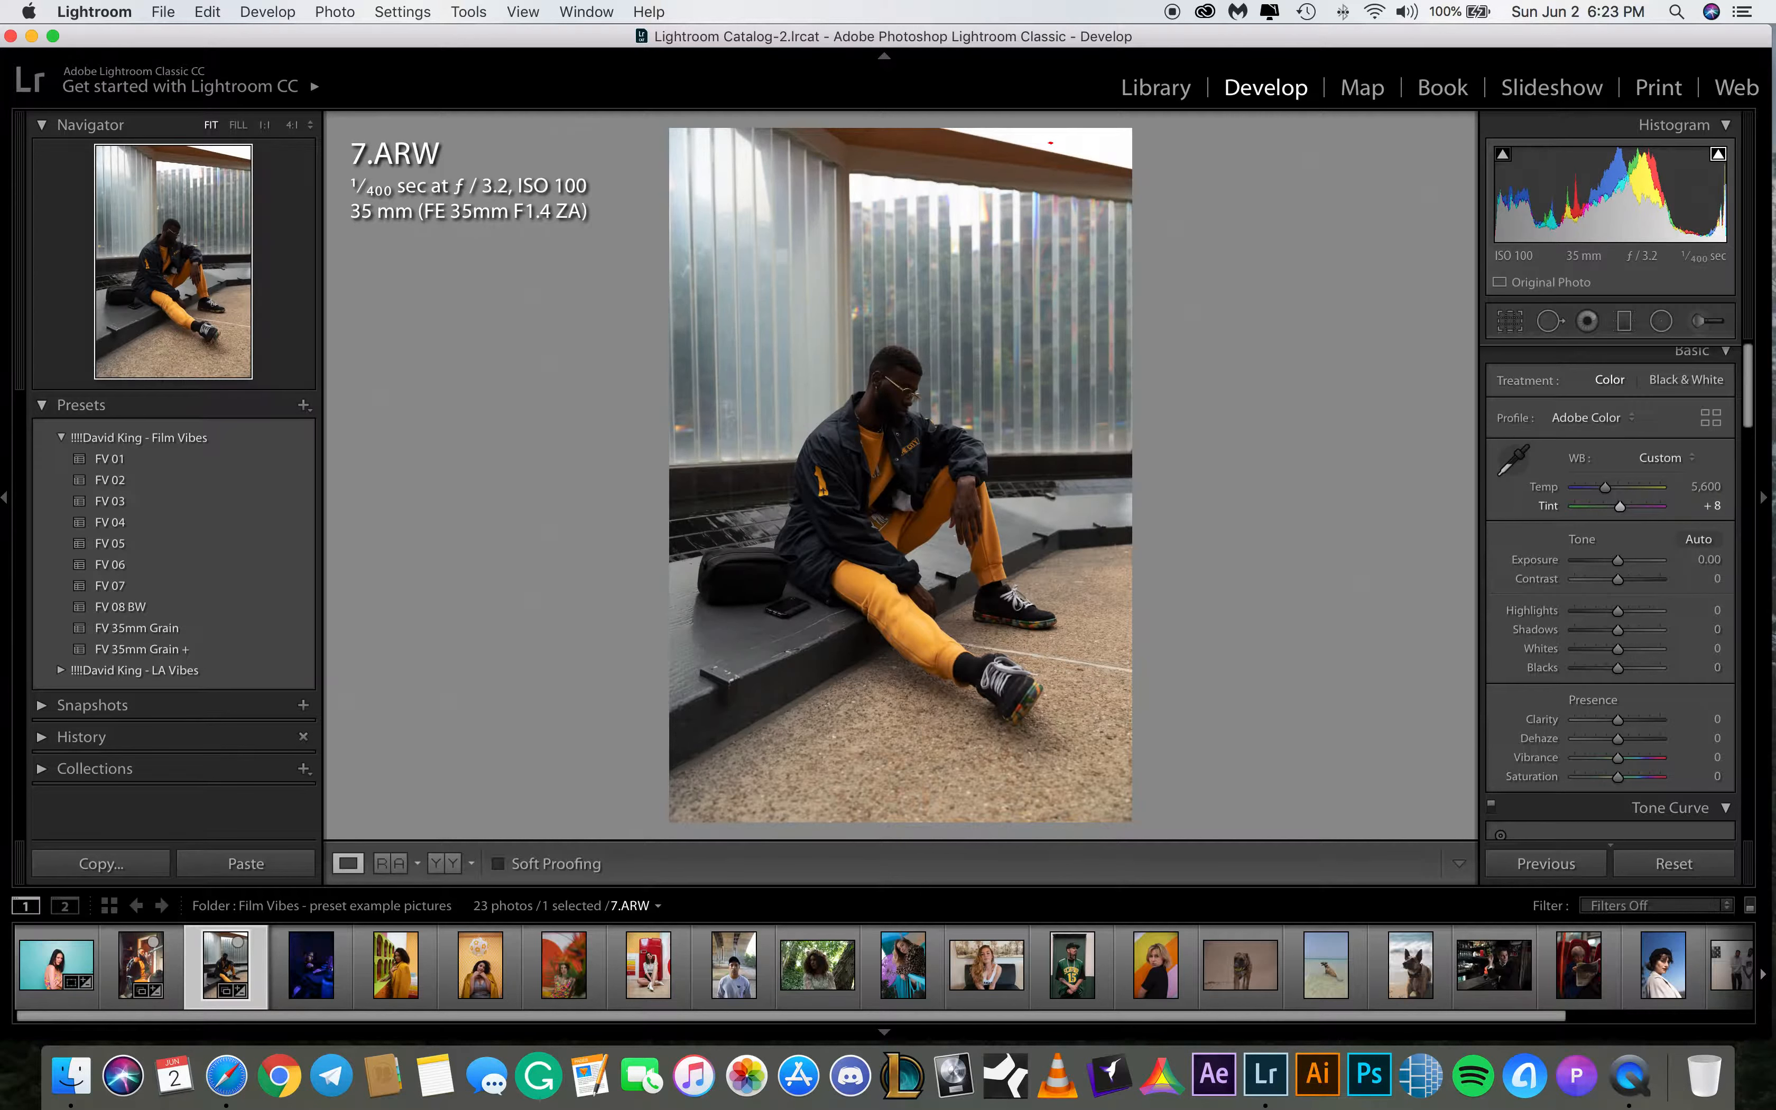
left_click(1705, 561)
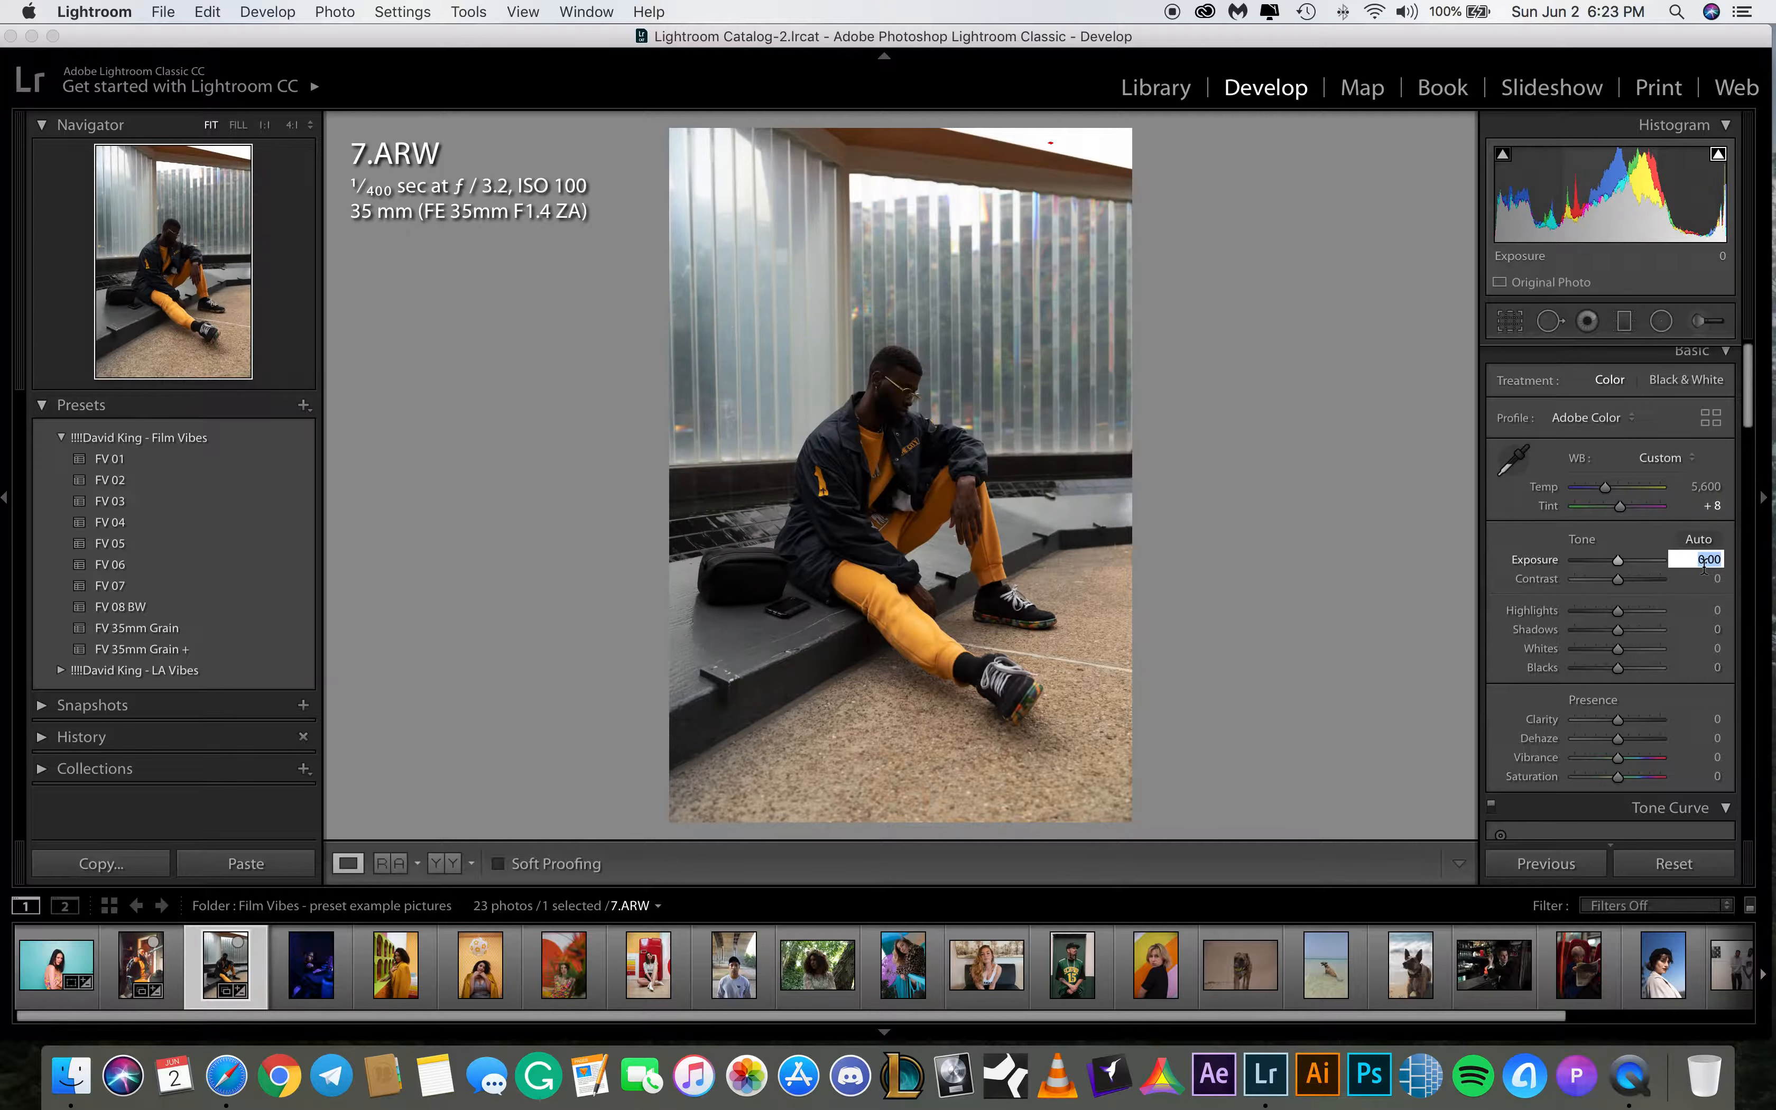
type("1.8")
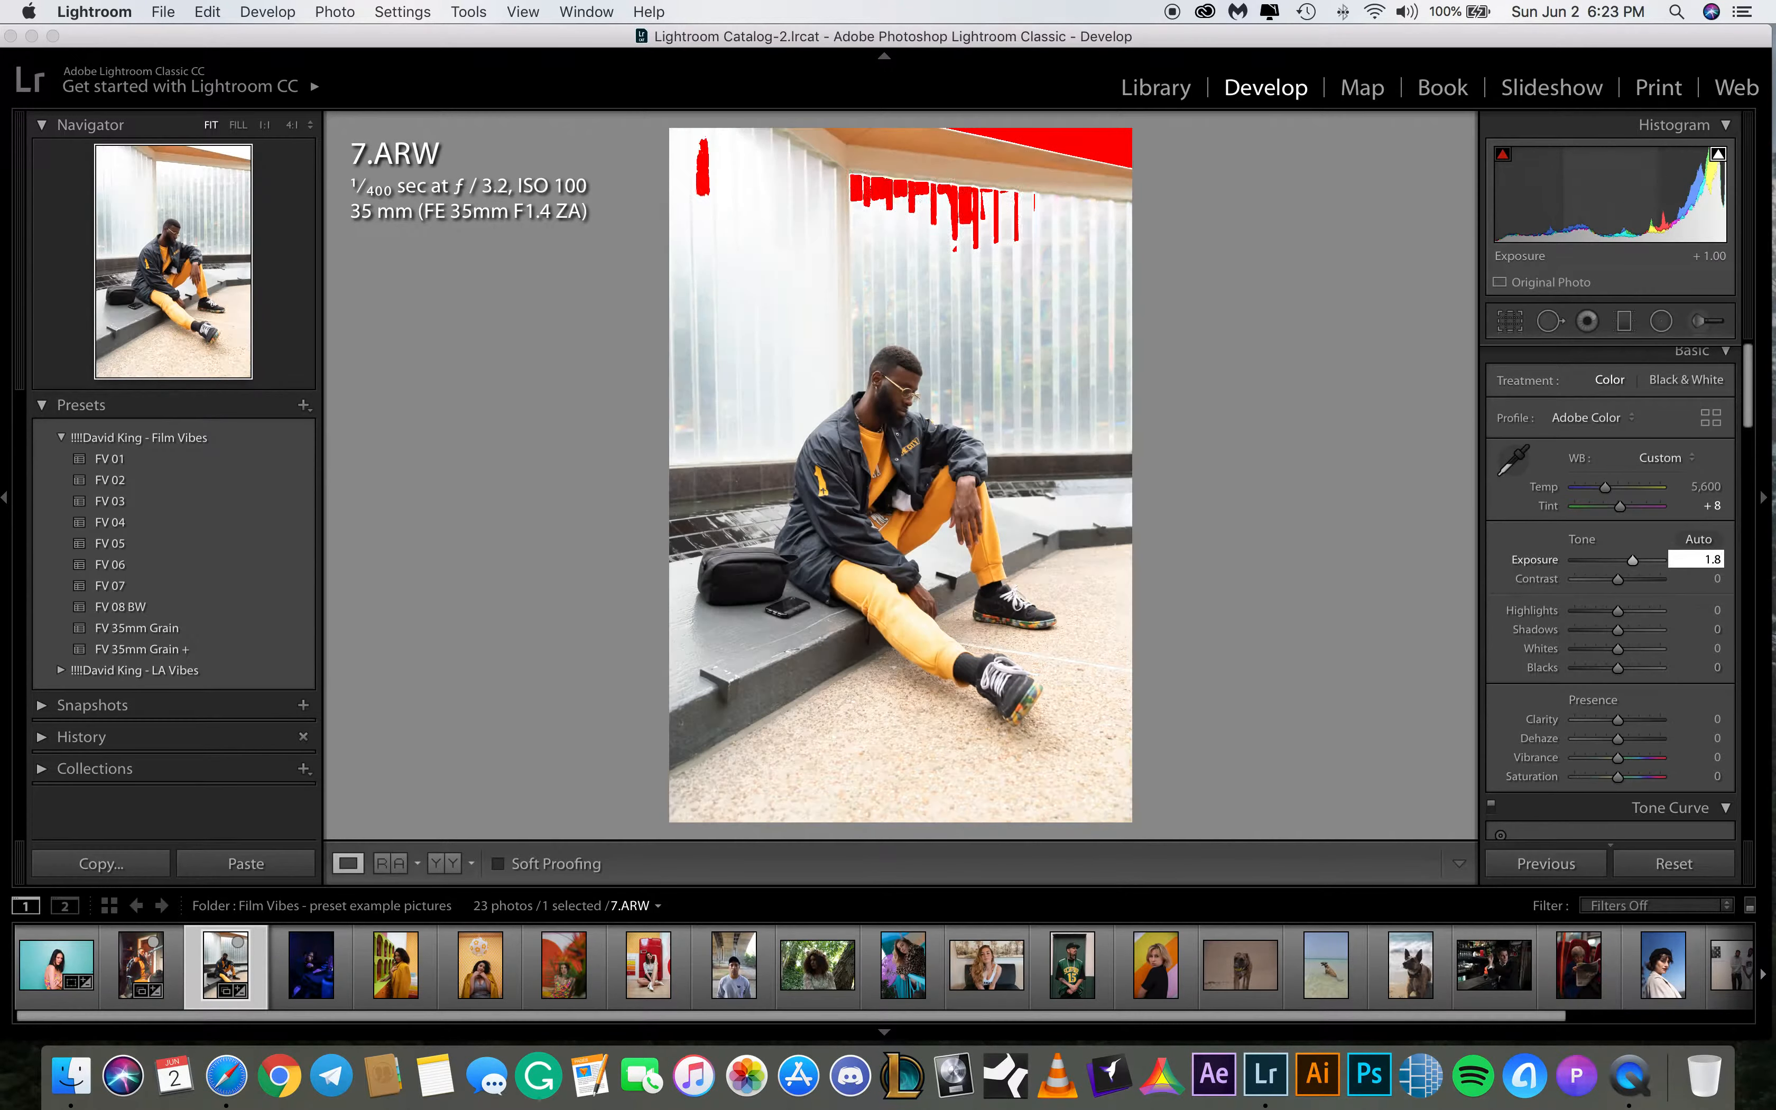
key("Return")
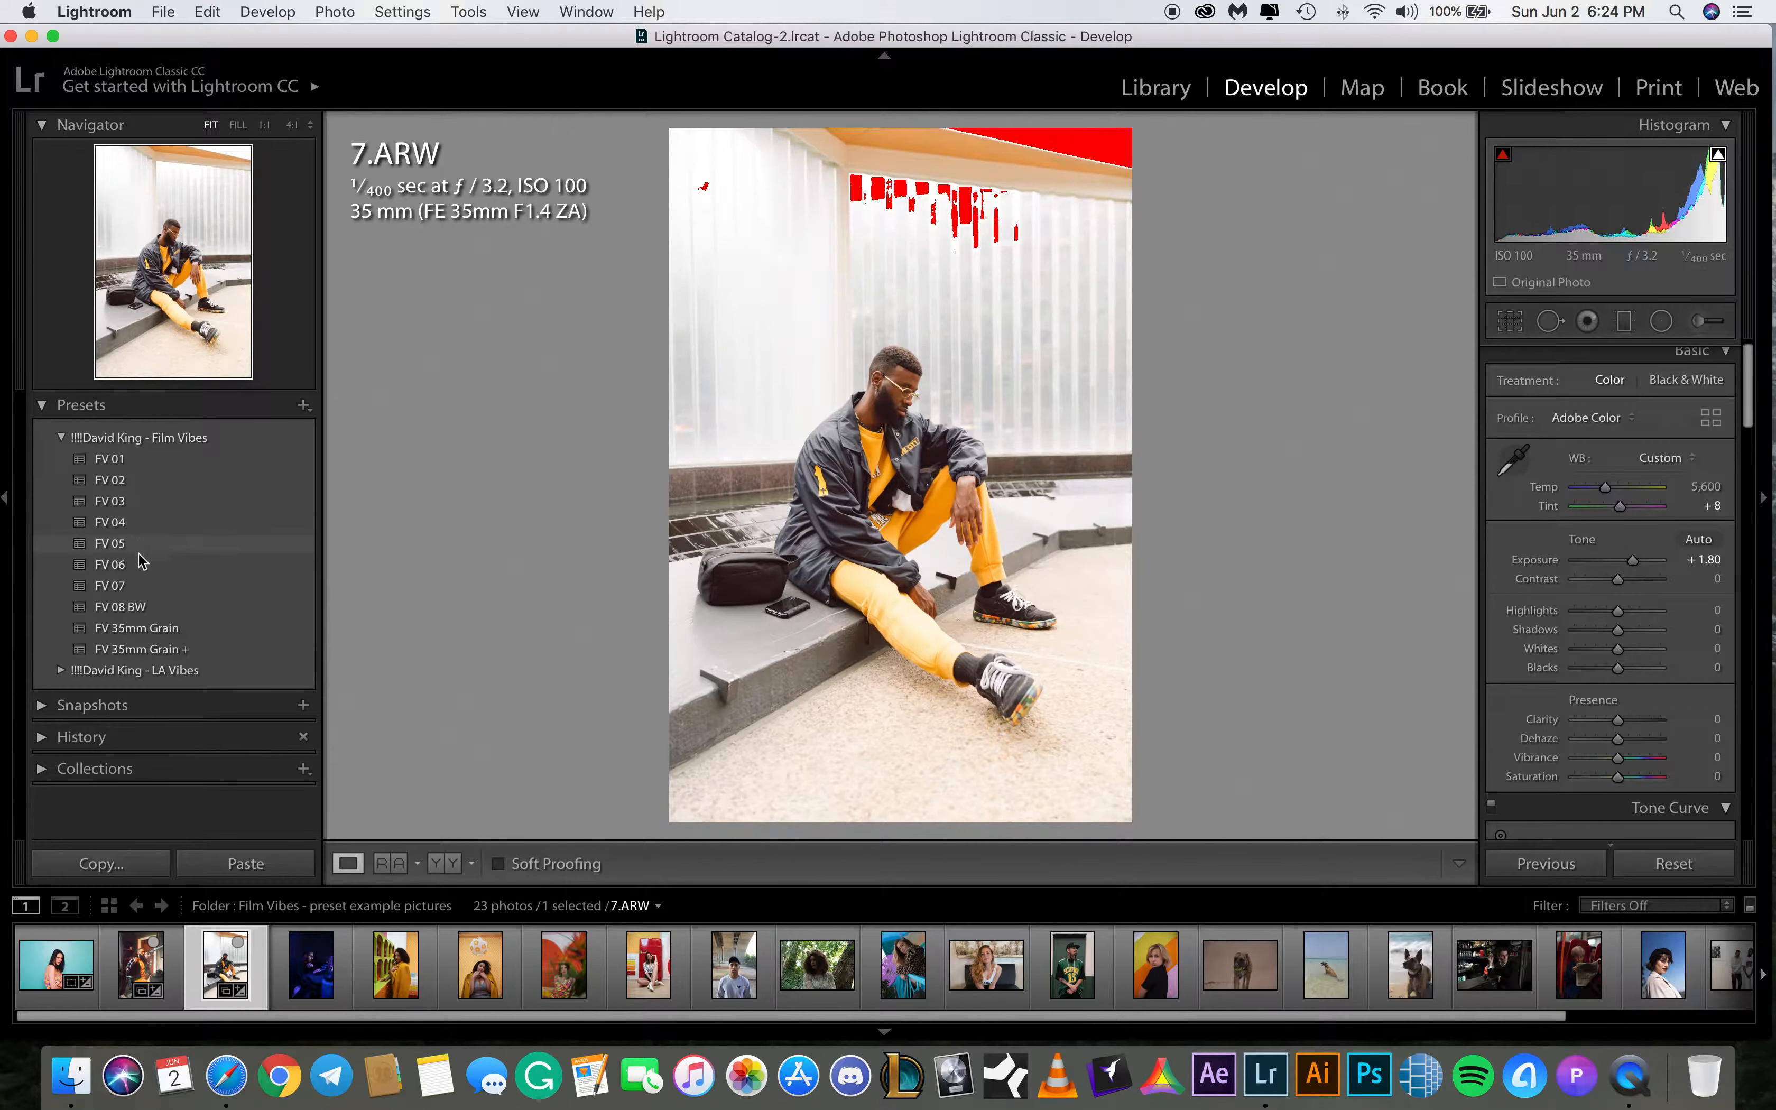
Apply the FV 07 preset to 7.ARW and set Shadows to +45
left_click(139, 587)
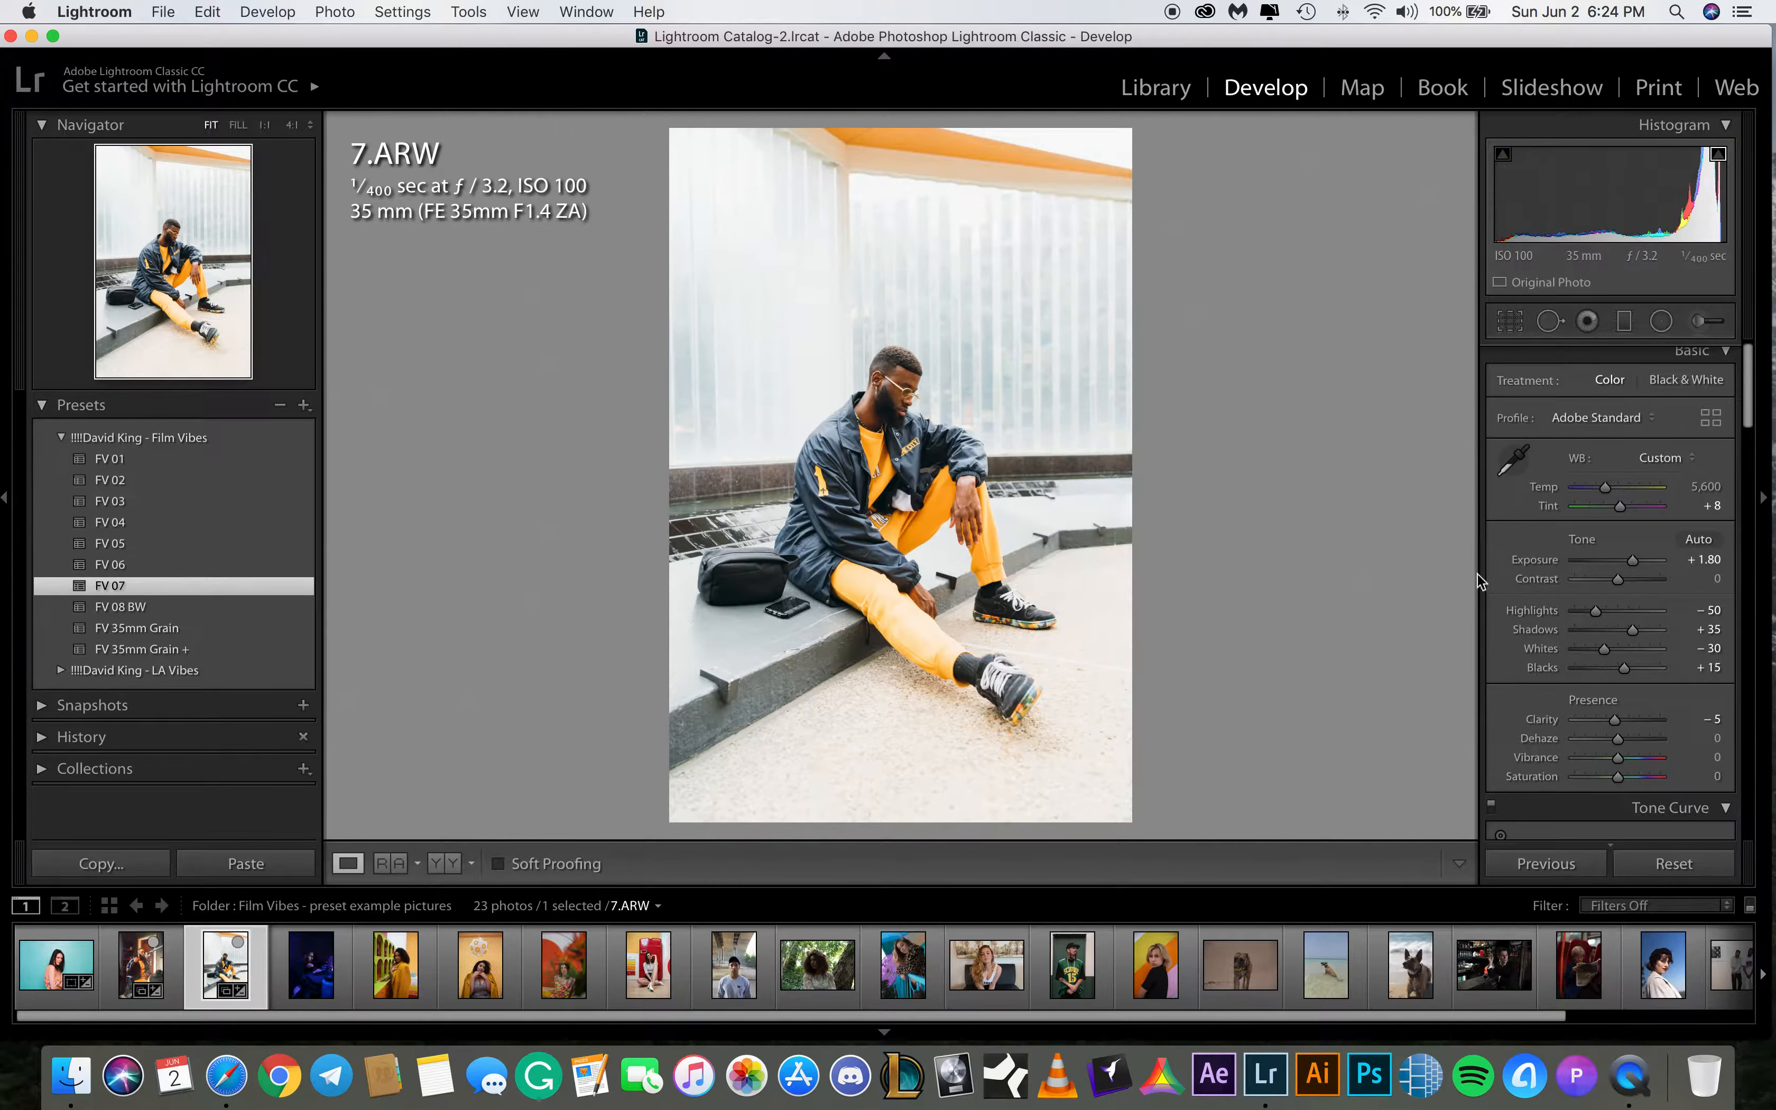
left_click(1709, 628)
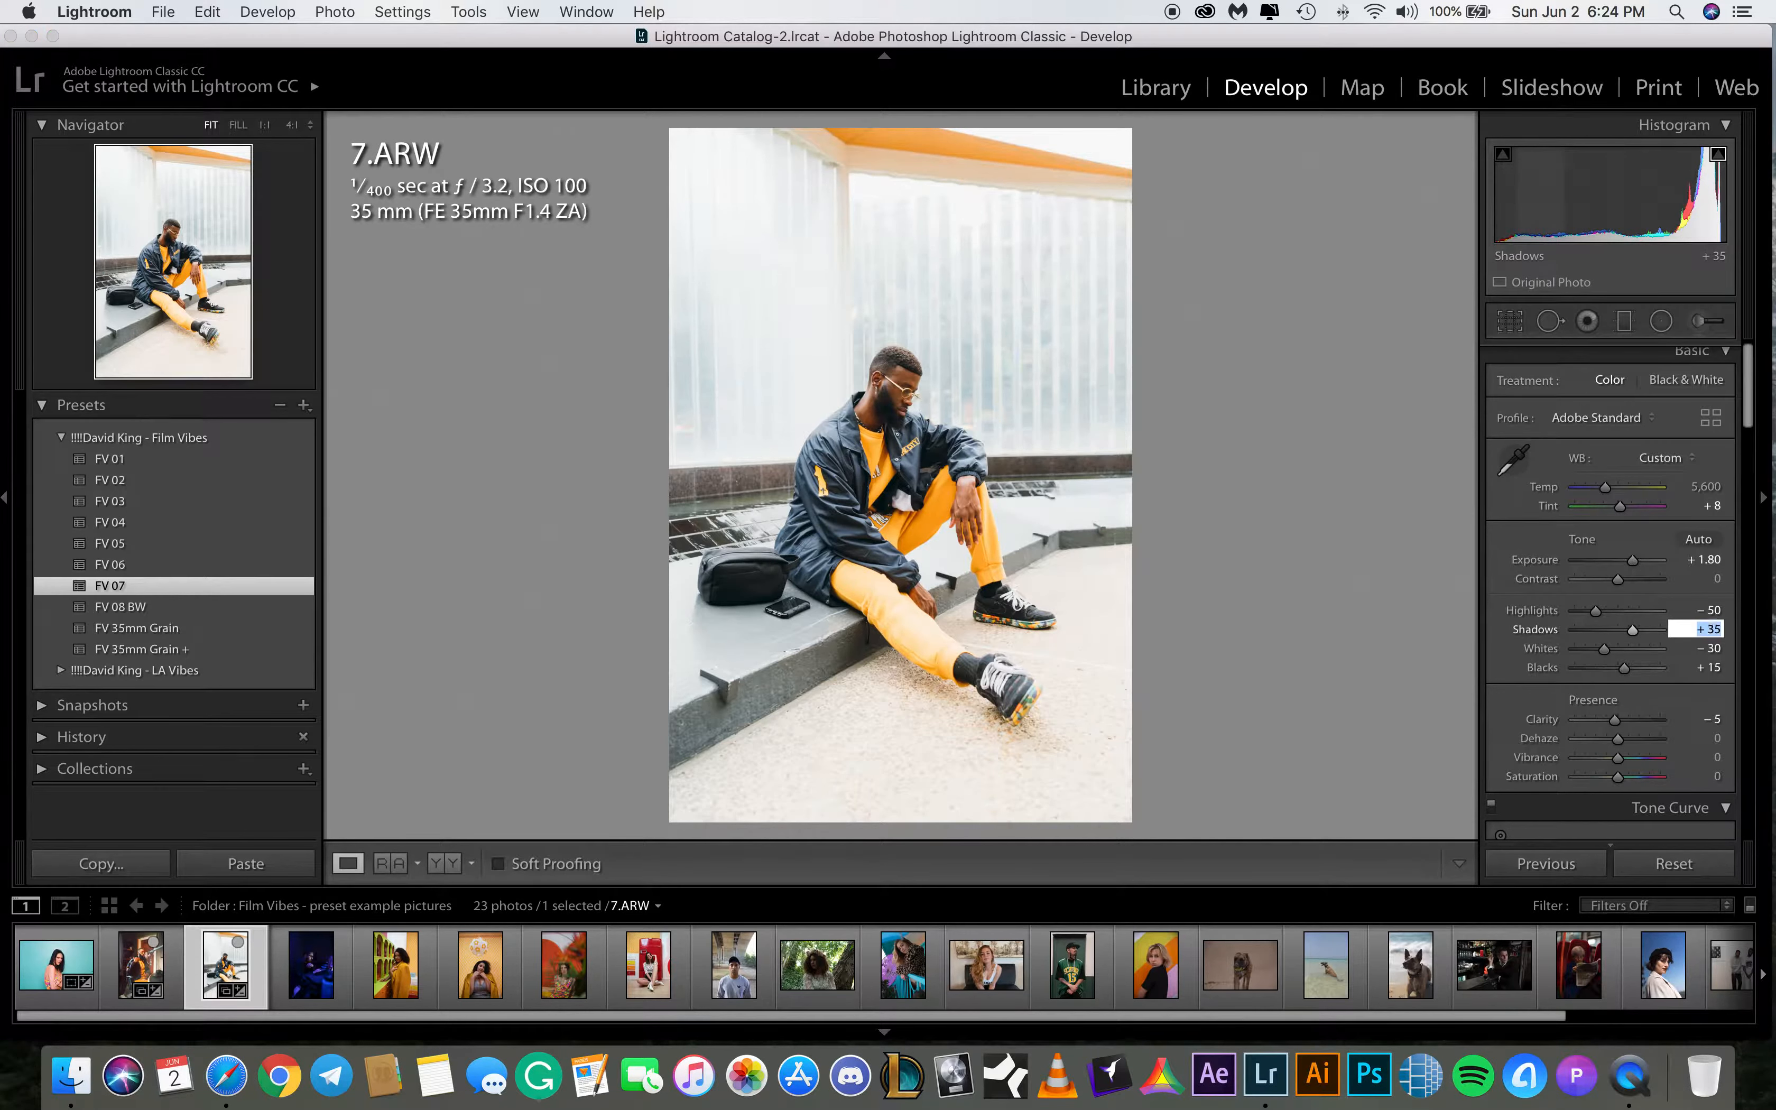
type("45")
key("Return")
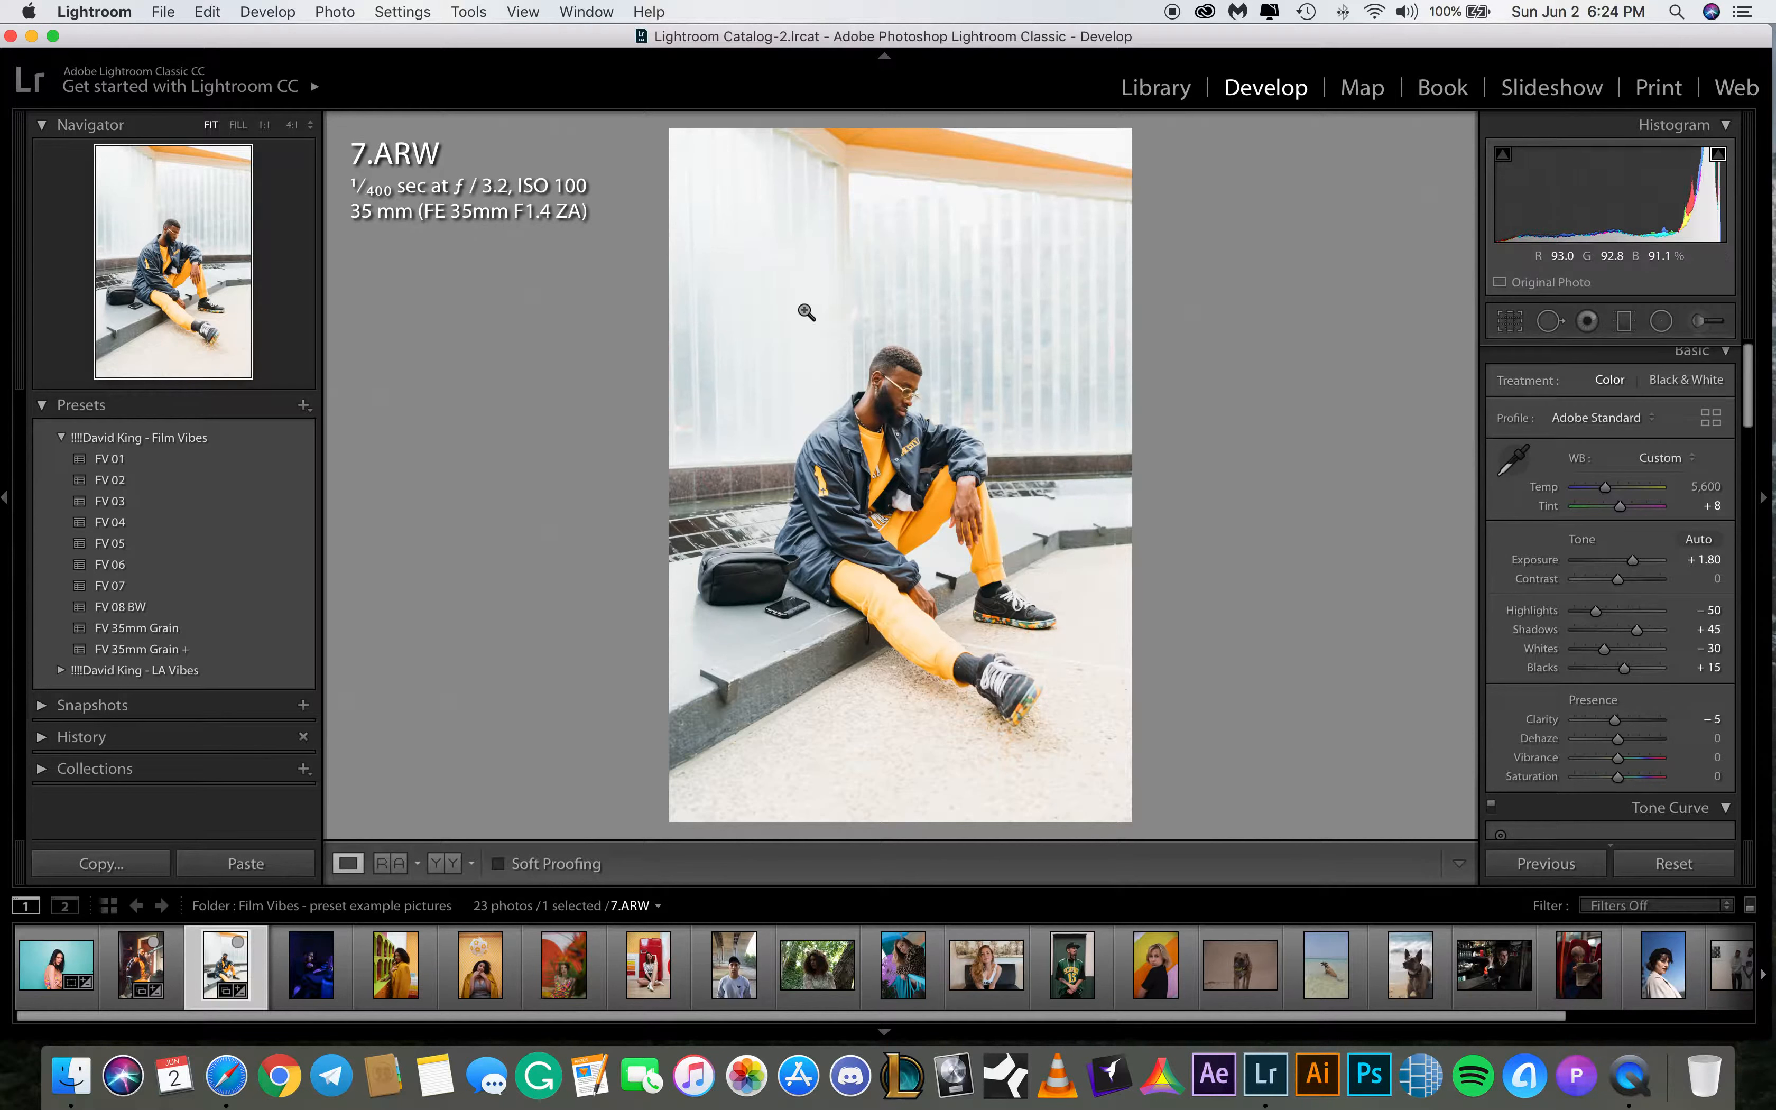
left_click_drag(1632, 560, 1634, 561)
Switch to 8.ARW and set its white balance temperature to 12,000
left_click(317, 984)
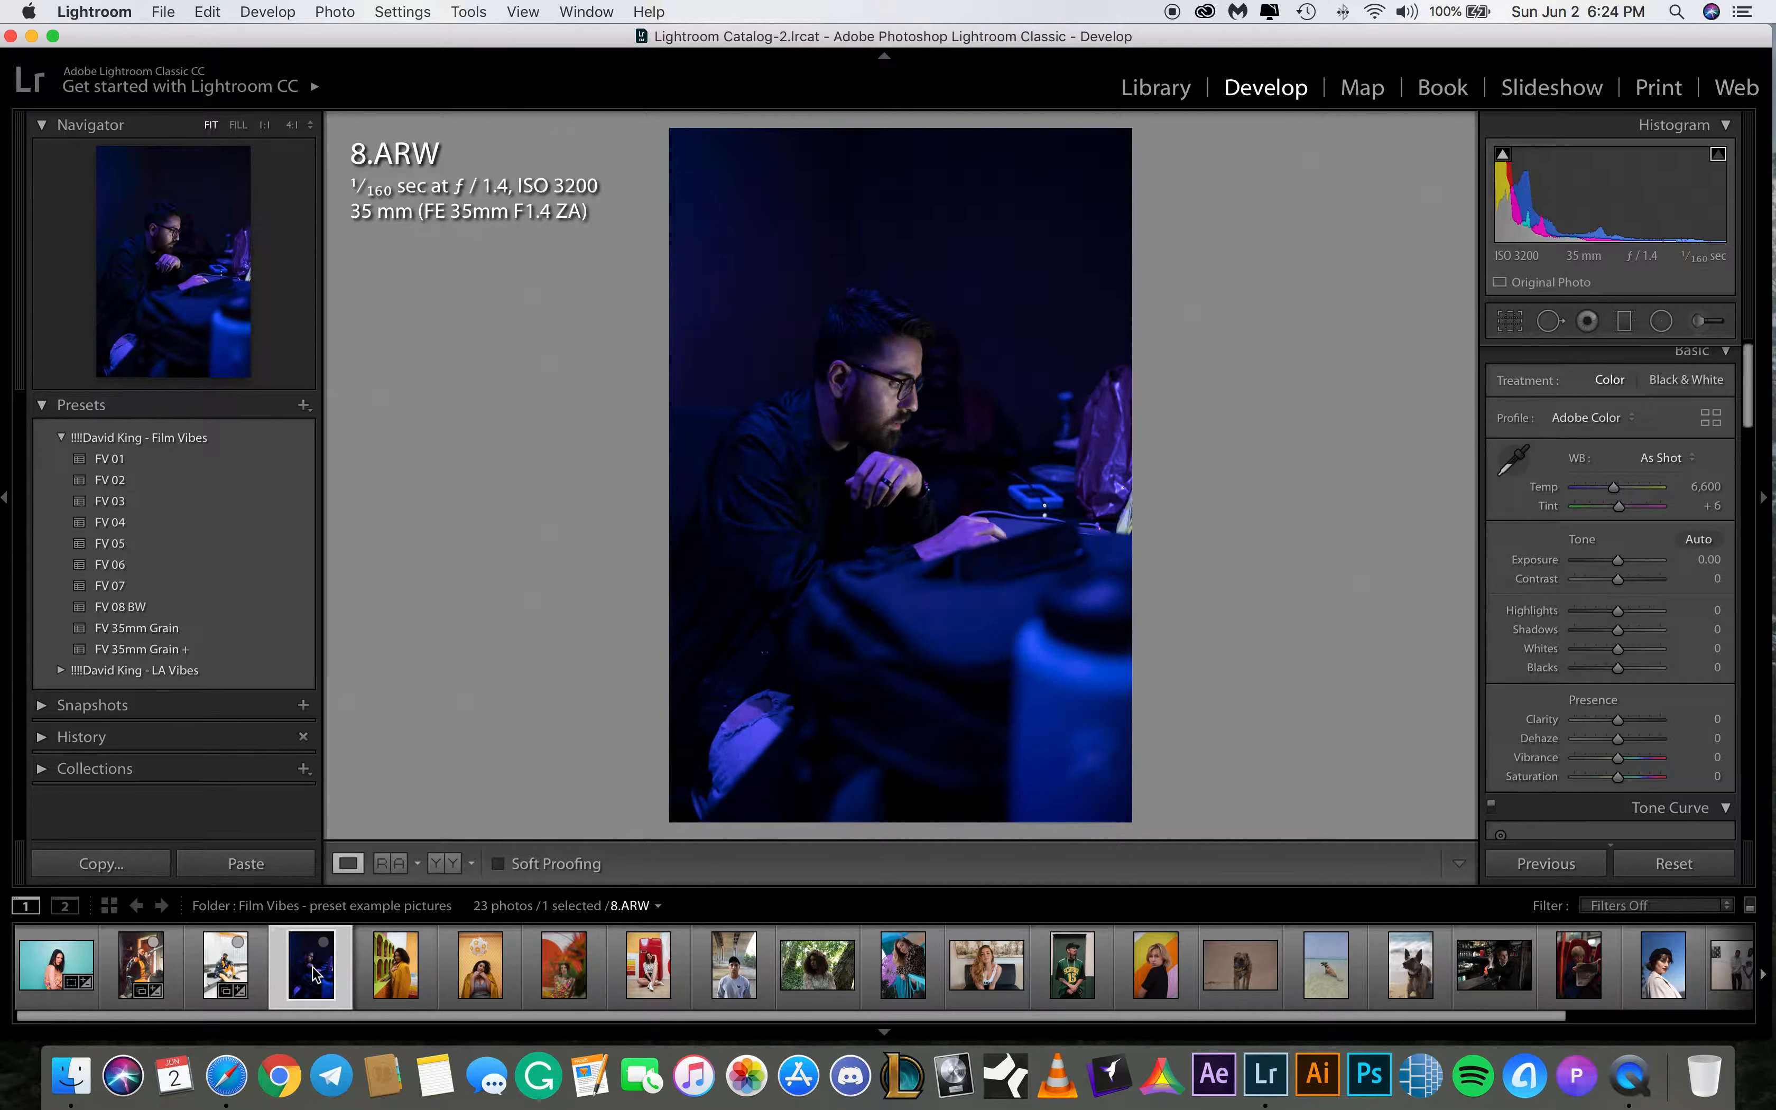
left_click(301, 545)
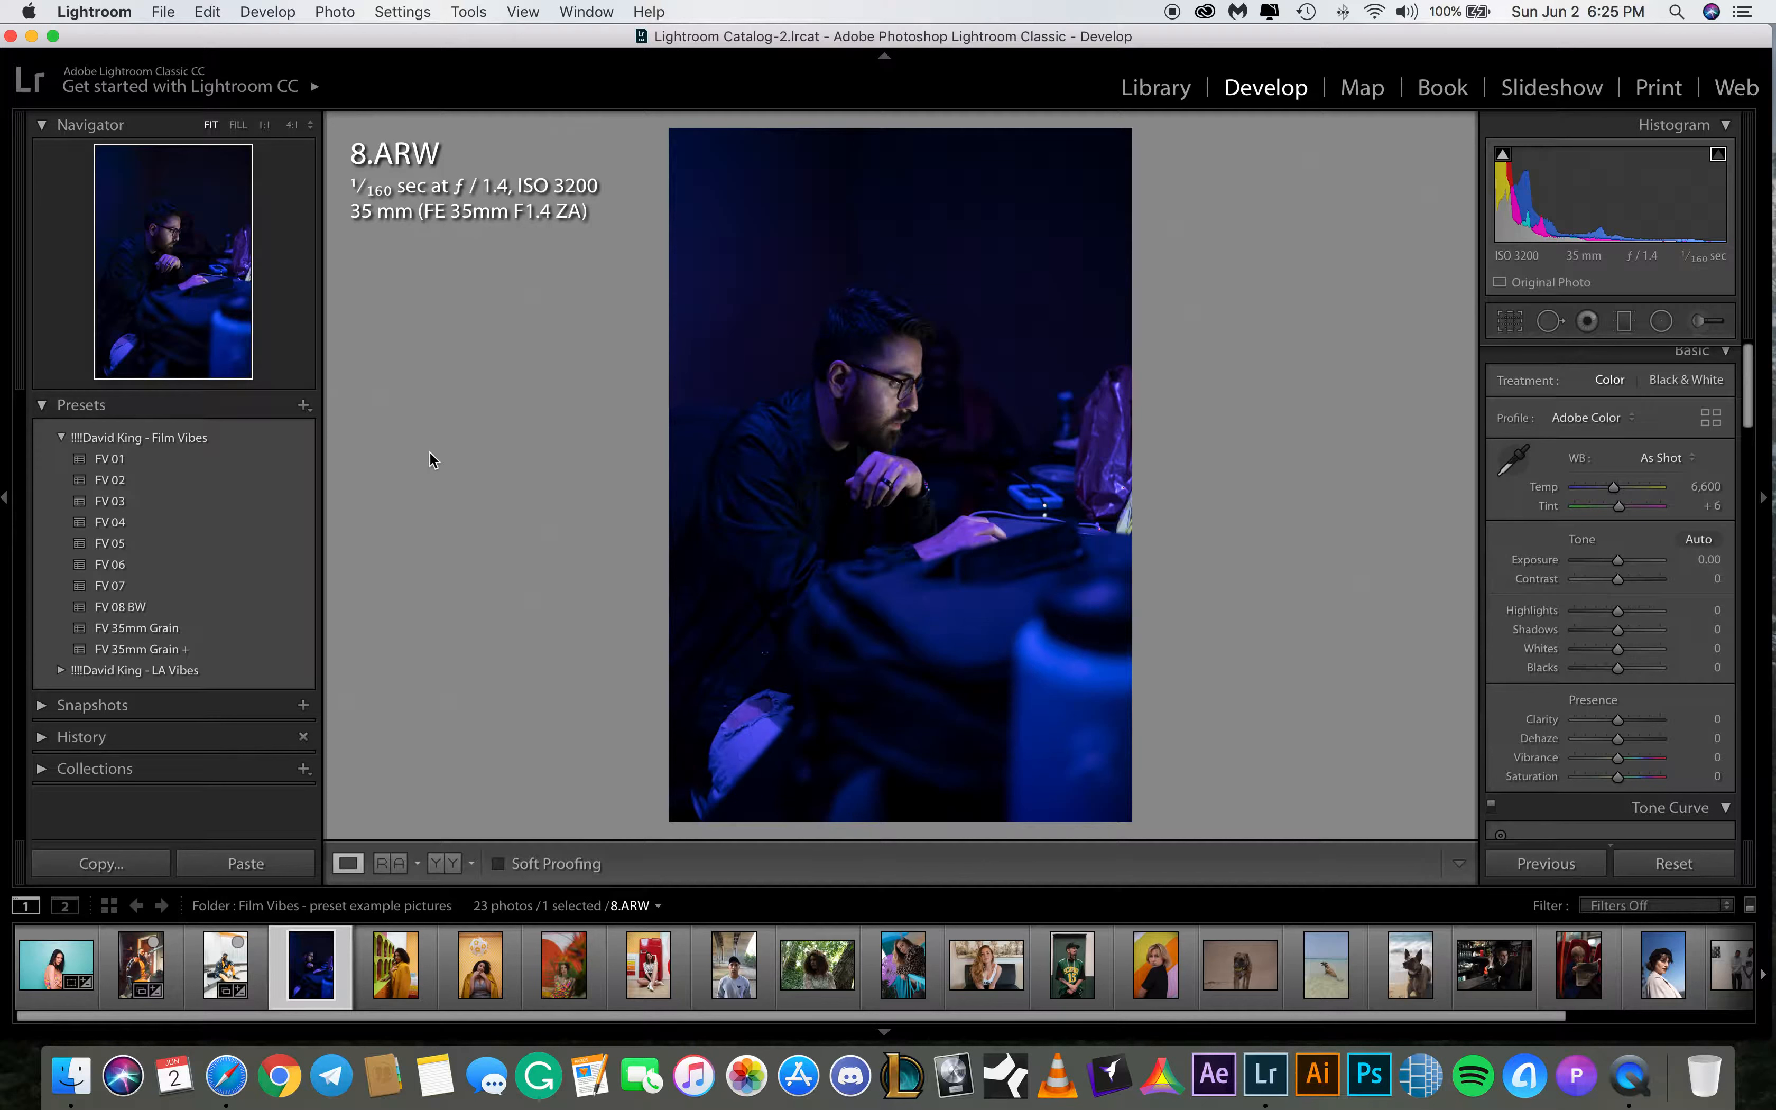
left_click(1710, 487)
type("12,")
type("000")
key("Return")
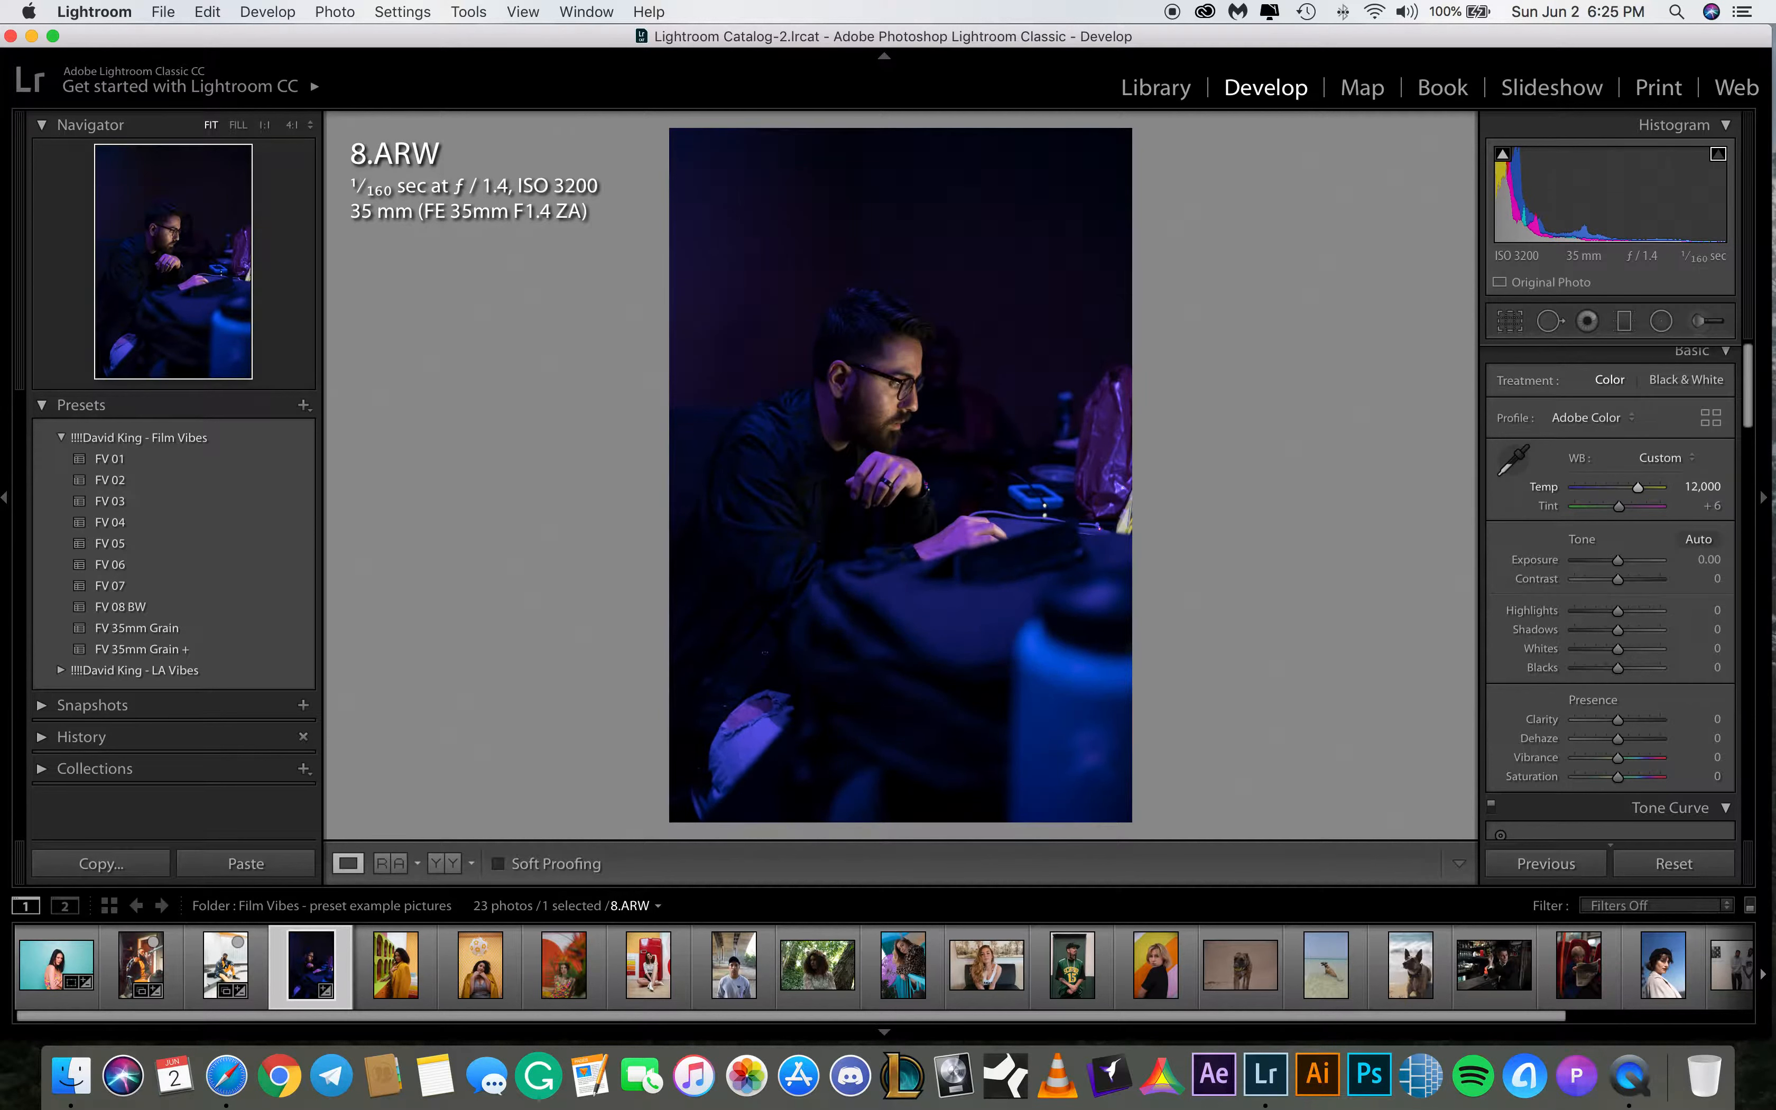
left_click(1710, 505)
key("Return")
Set the exposure of 8.ARW to +0.30 and apply the FV 01 preset
left_click(1709, 559)
type(".3")
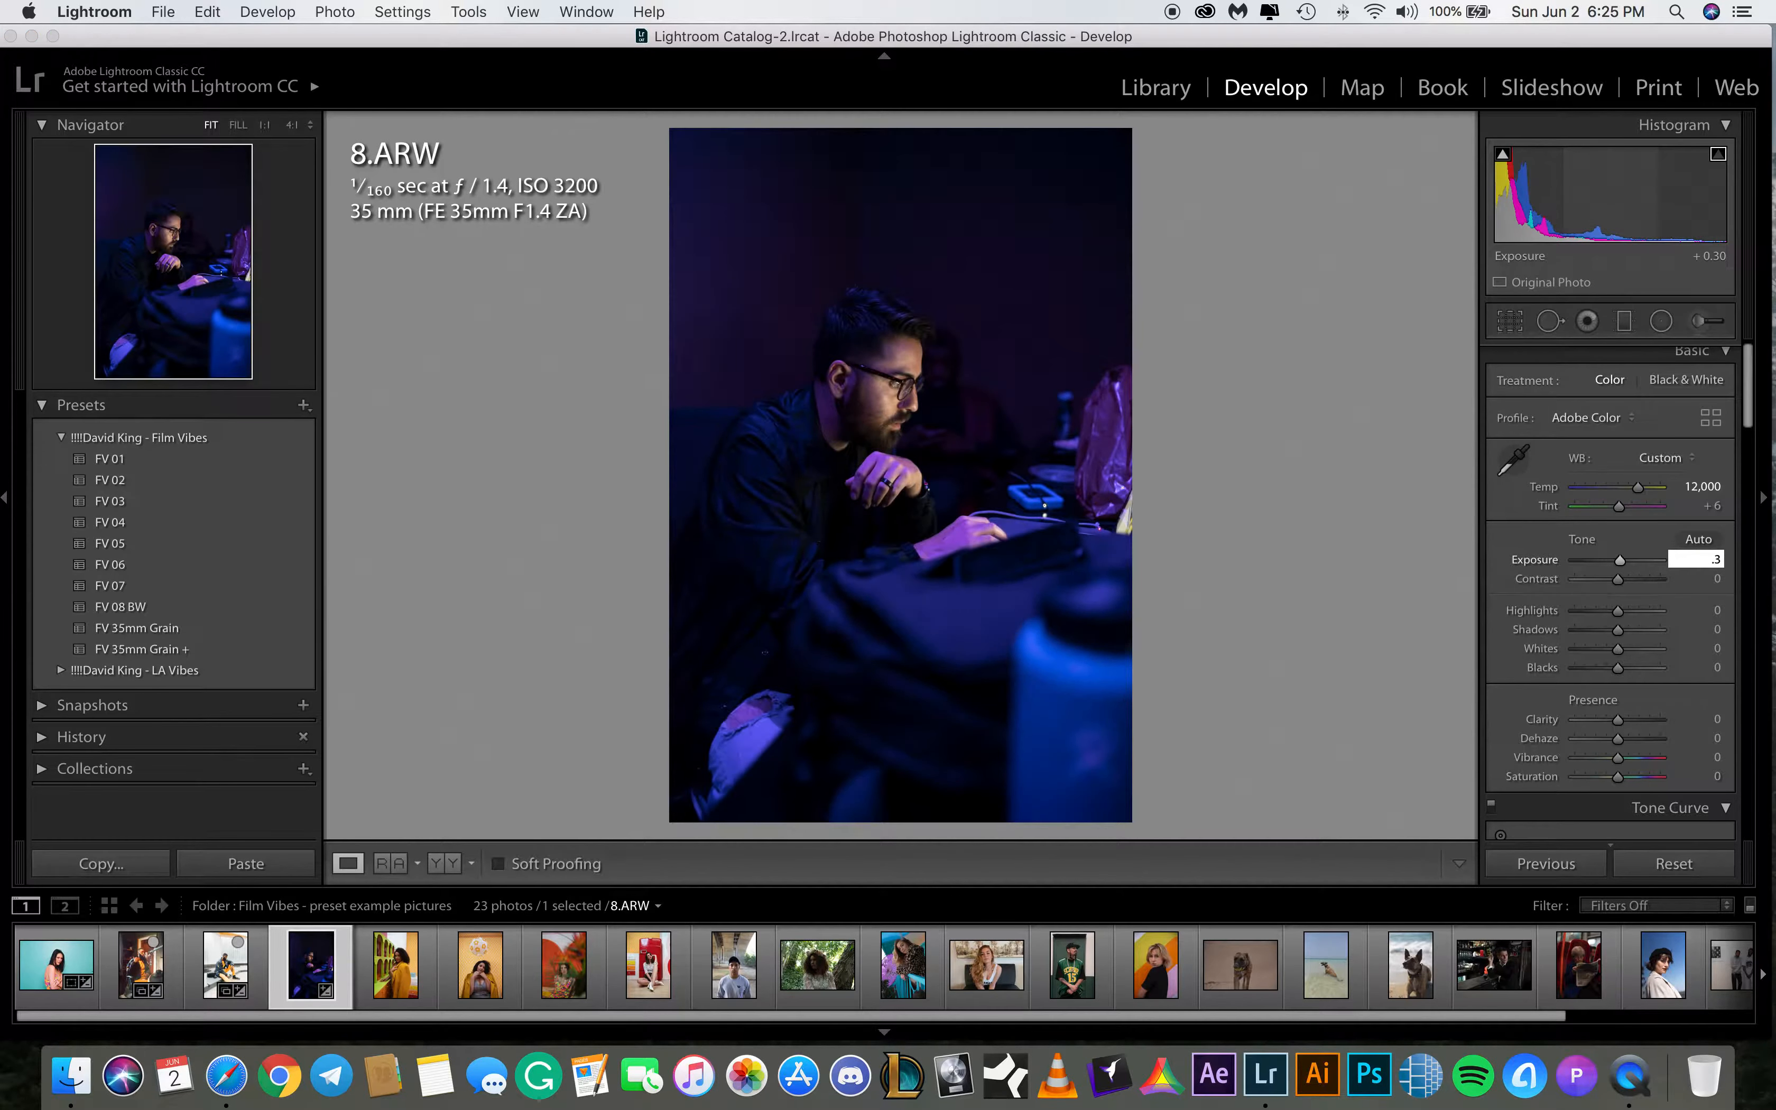
key("Return")
left_click(109, 465)
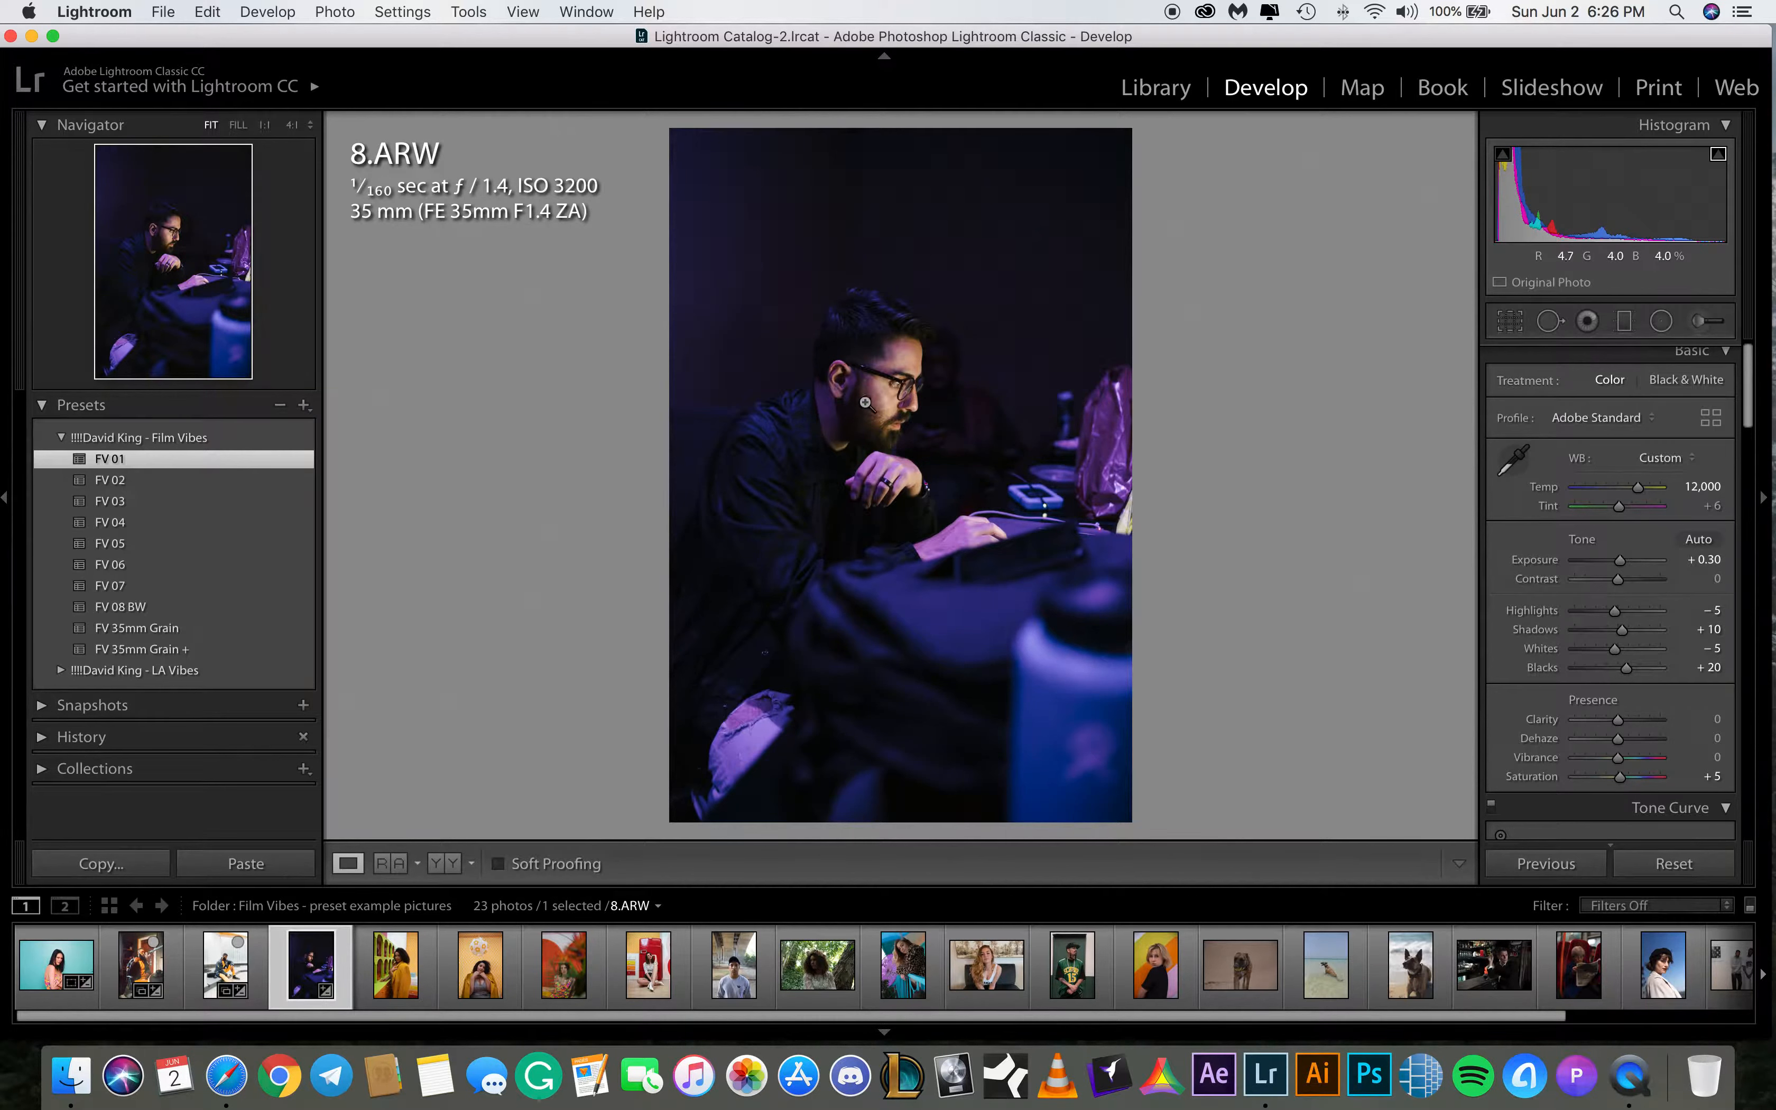
Switch to 9.ARW and set its white balance to Temp 3,100 and Tint -1
left_click(400, 945)
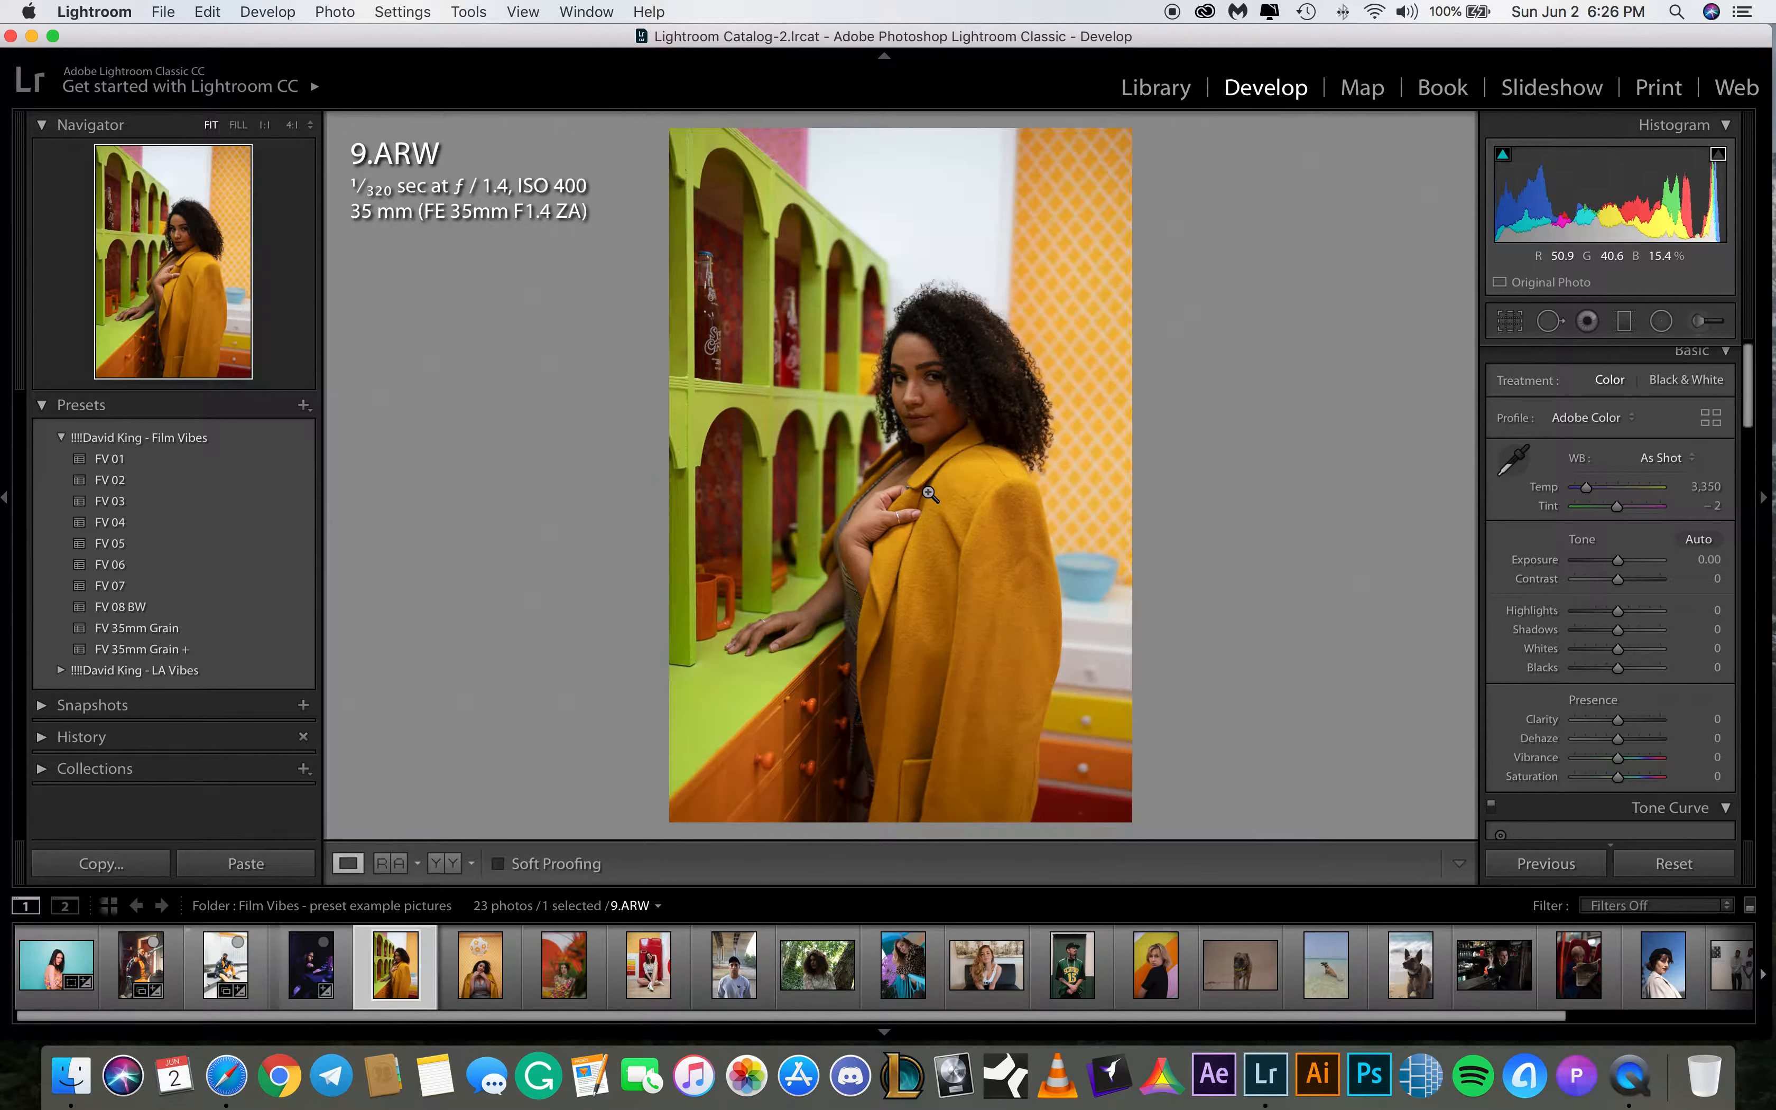
left_click(1707, 487)
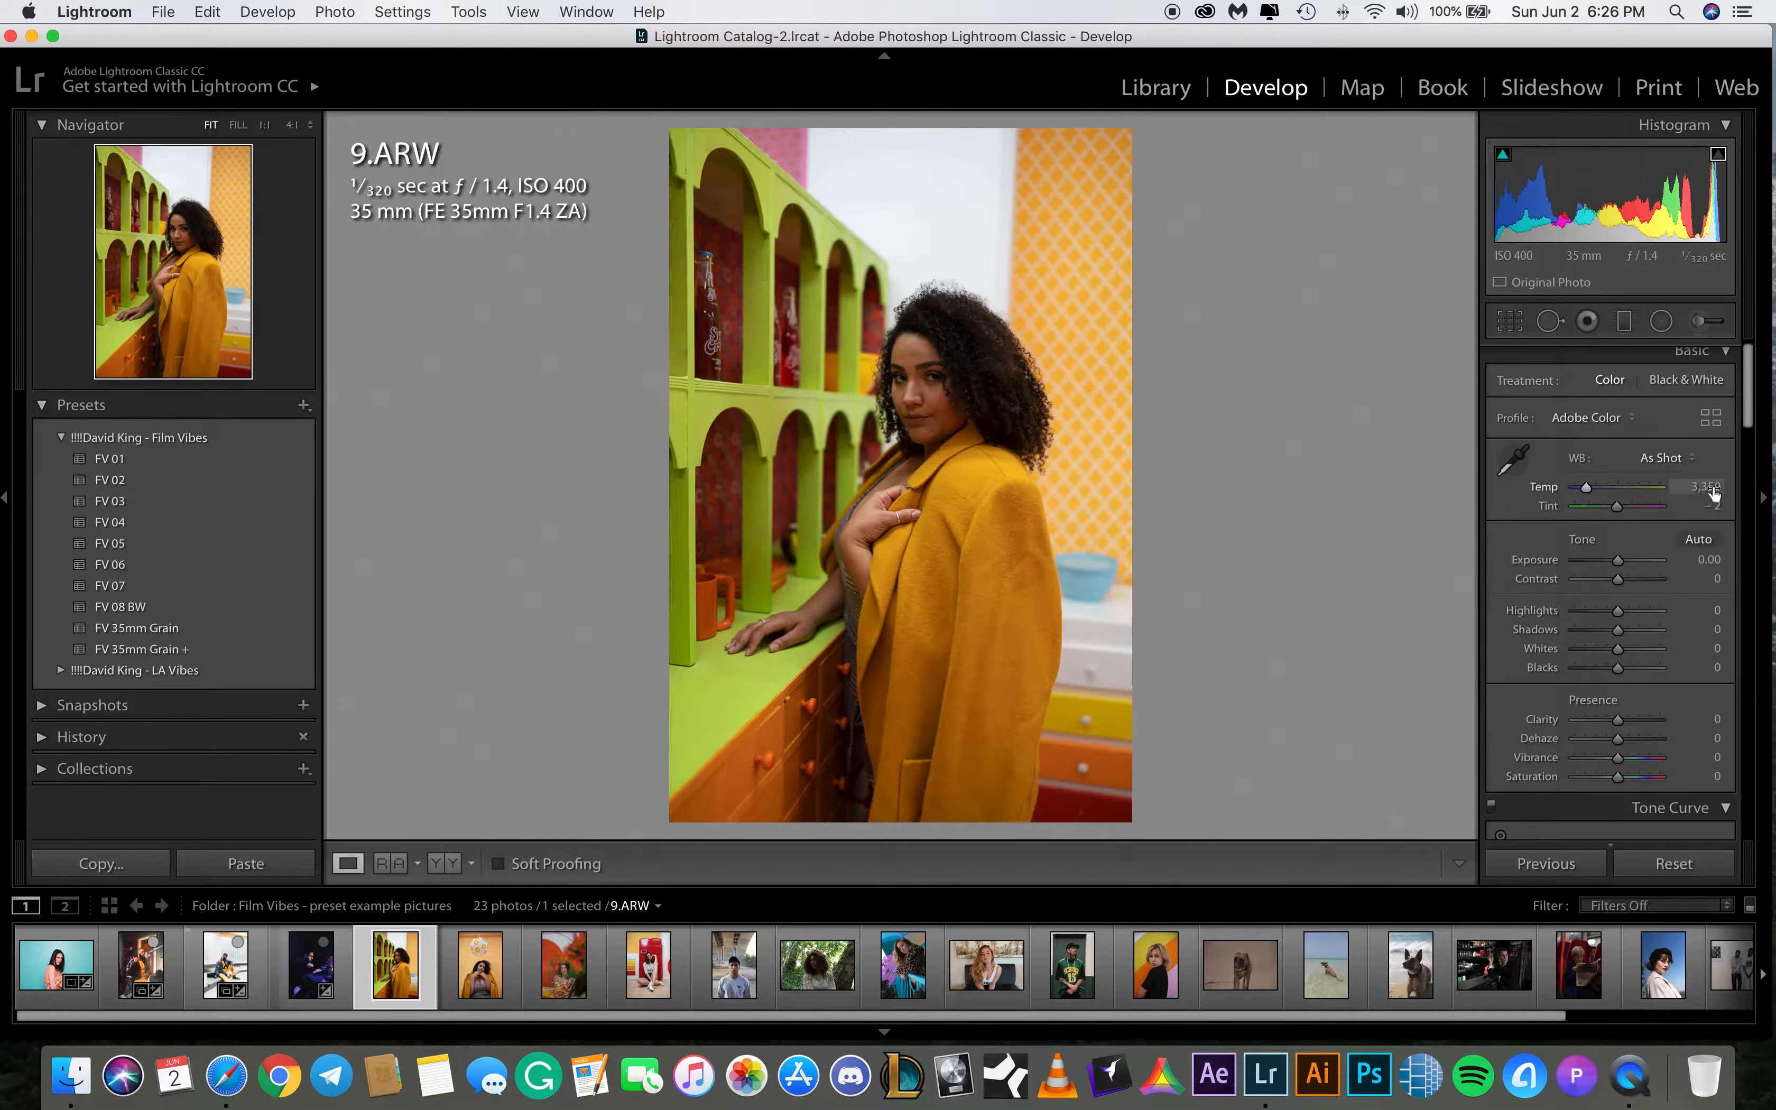
type("3100")
key("Return")
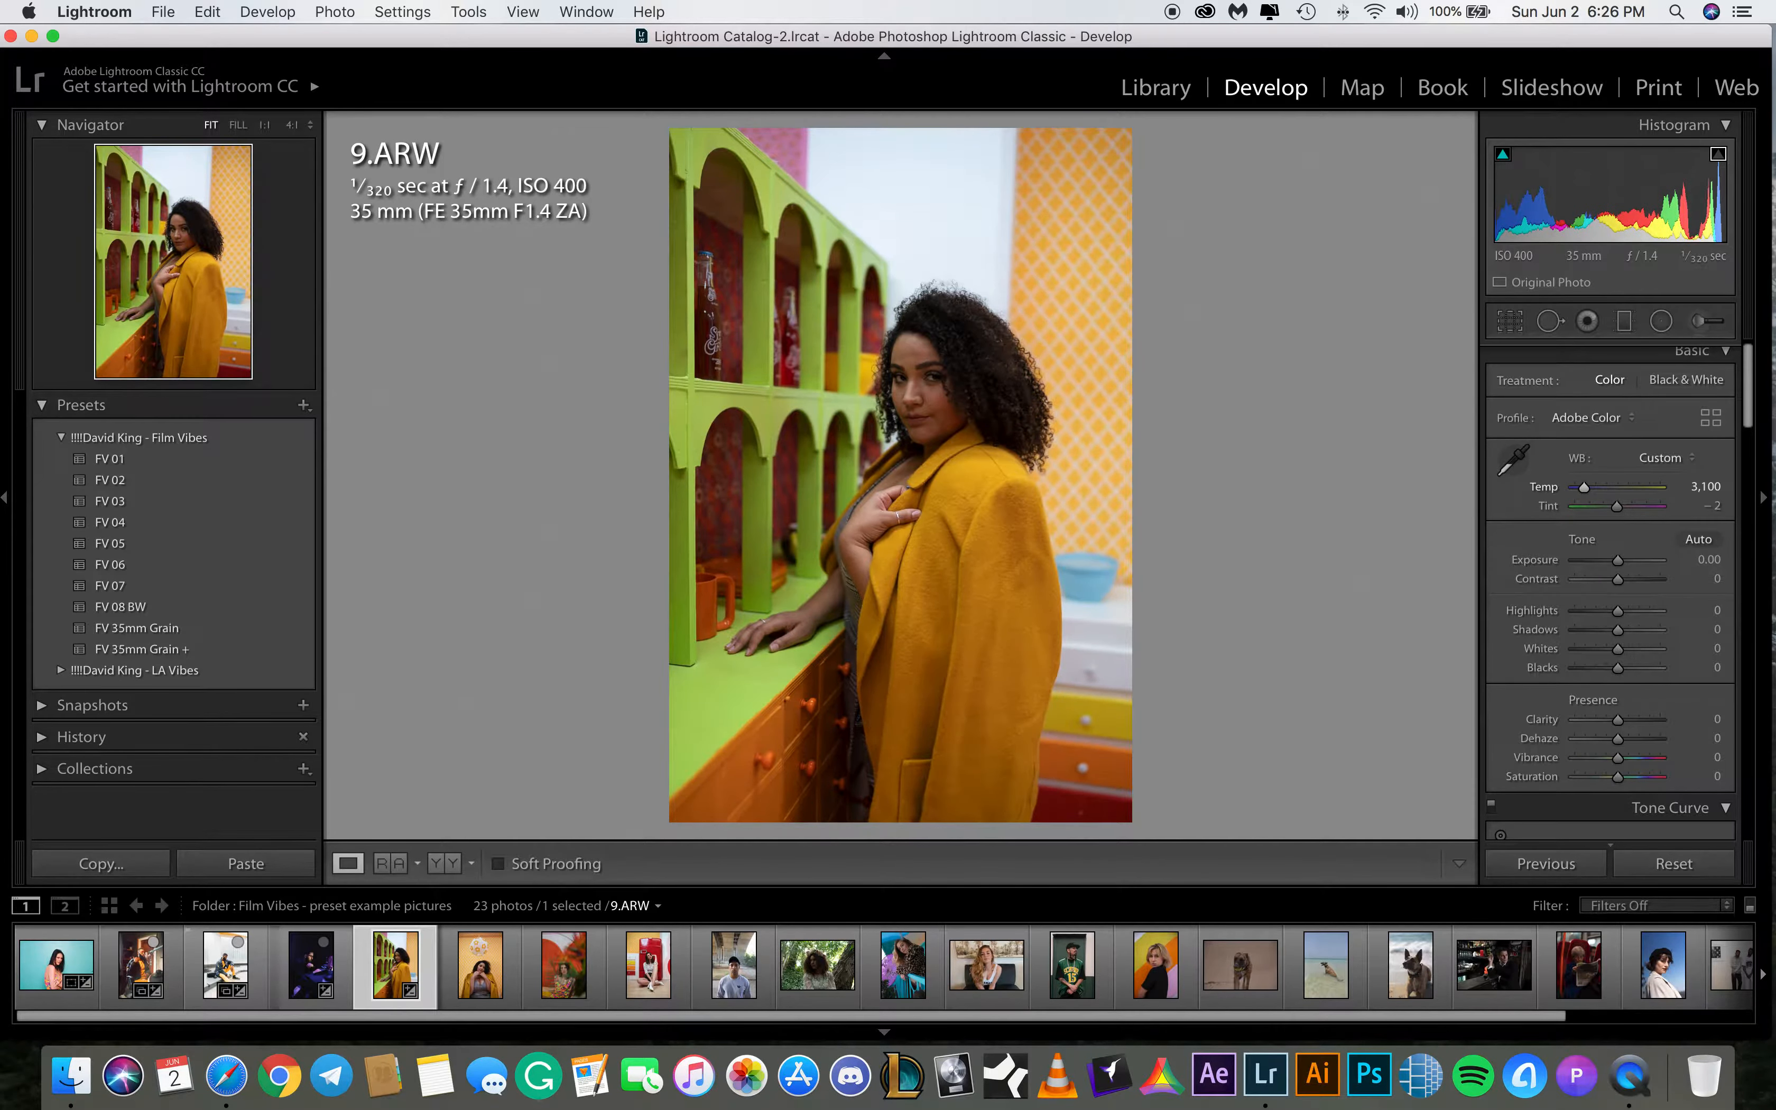
left_click(1717, 505)
type("-1")
key("Return")
Set the exposure of 9.ARW to +0.80
scroll(1717, 506, "down", 1)
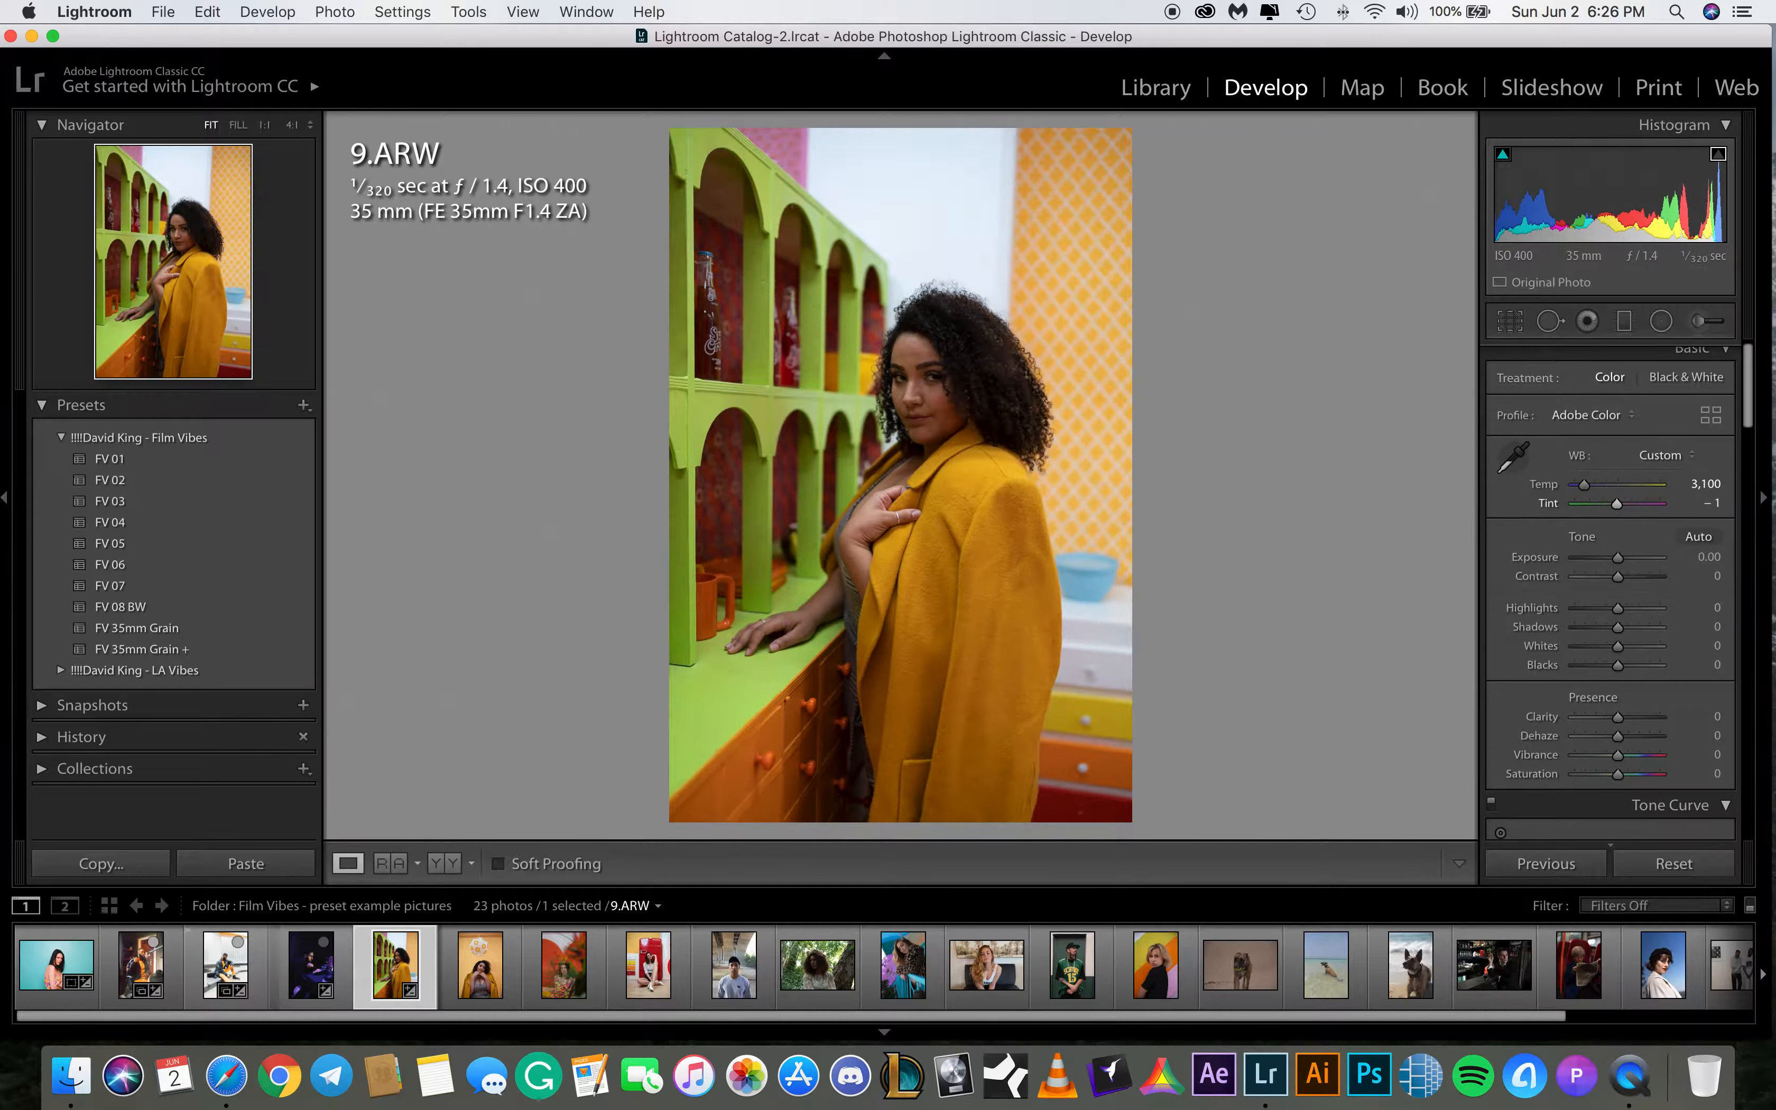
scroll(1718, 540, "down", 1)
scroll(1714, 540, "down", 2)
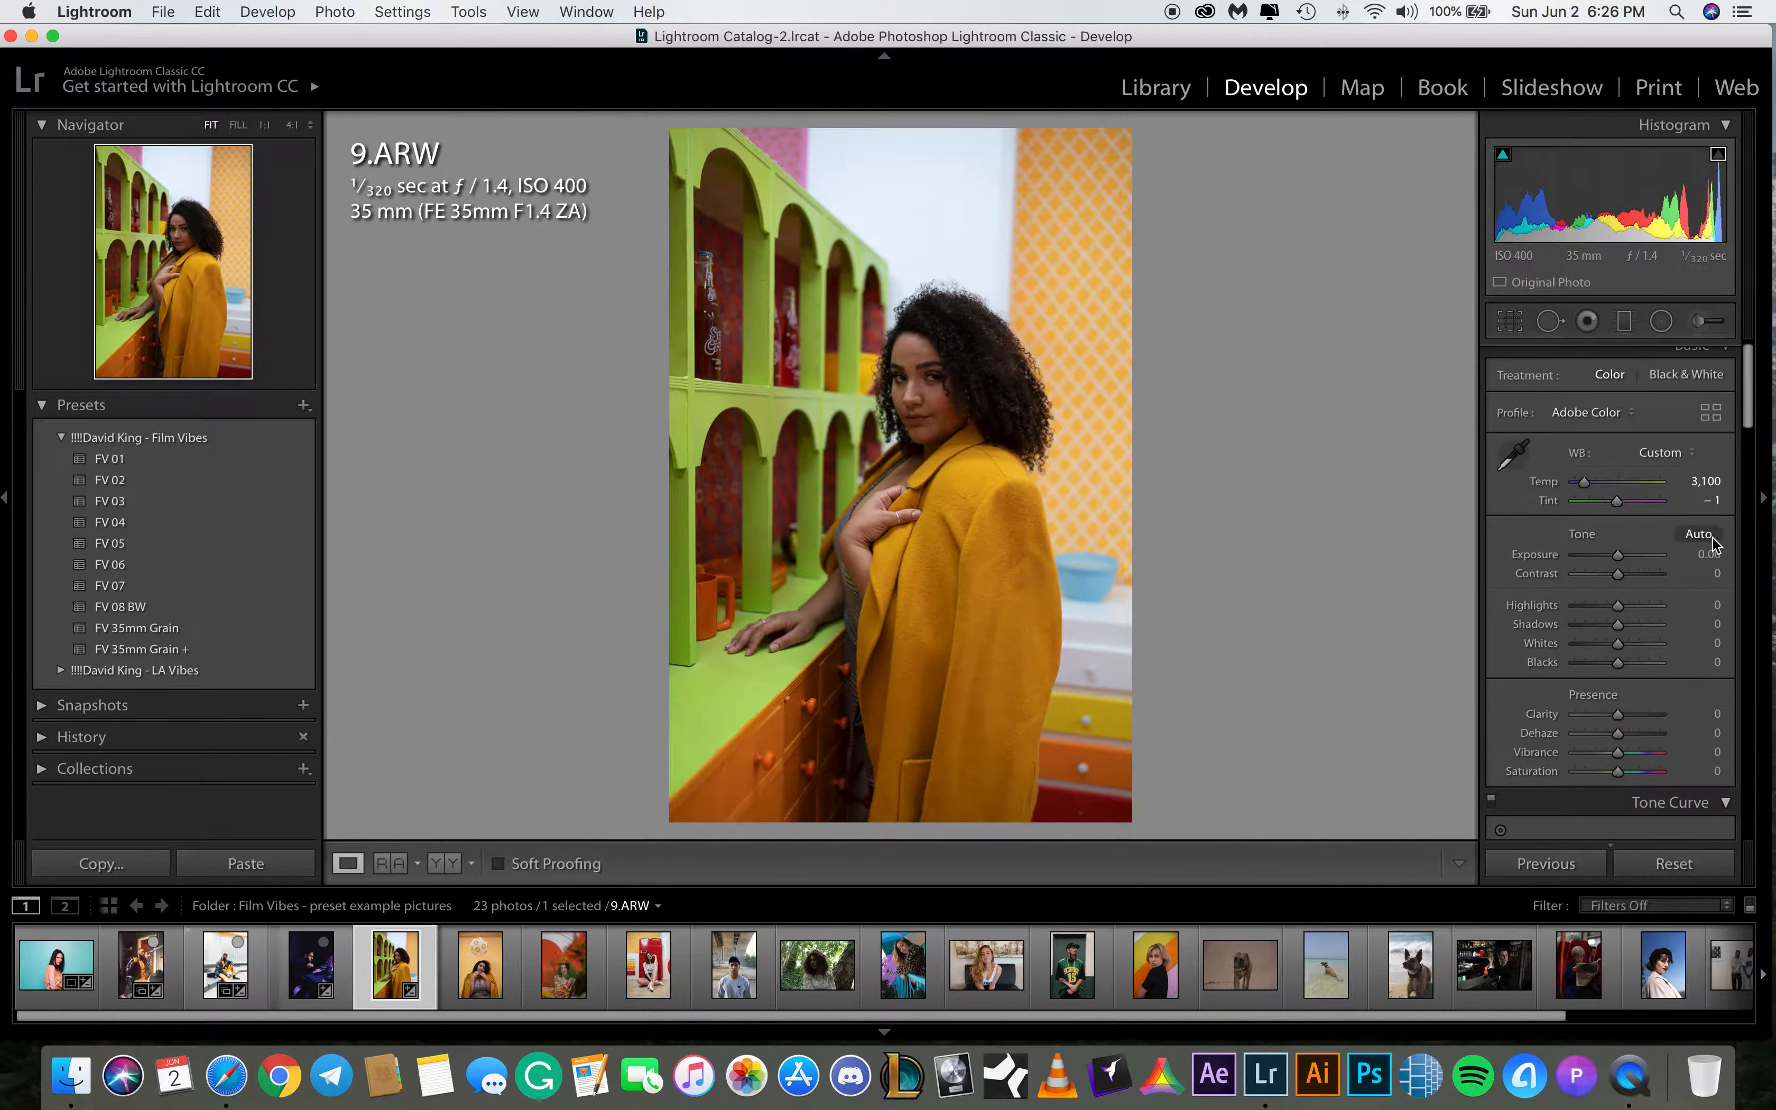
left_click(1706, 551)
type(".8")
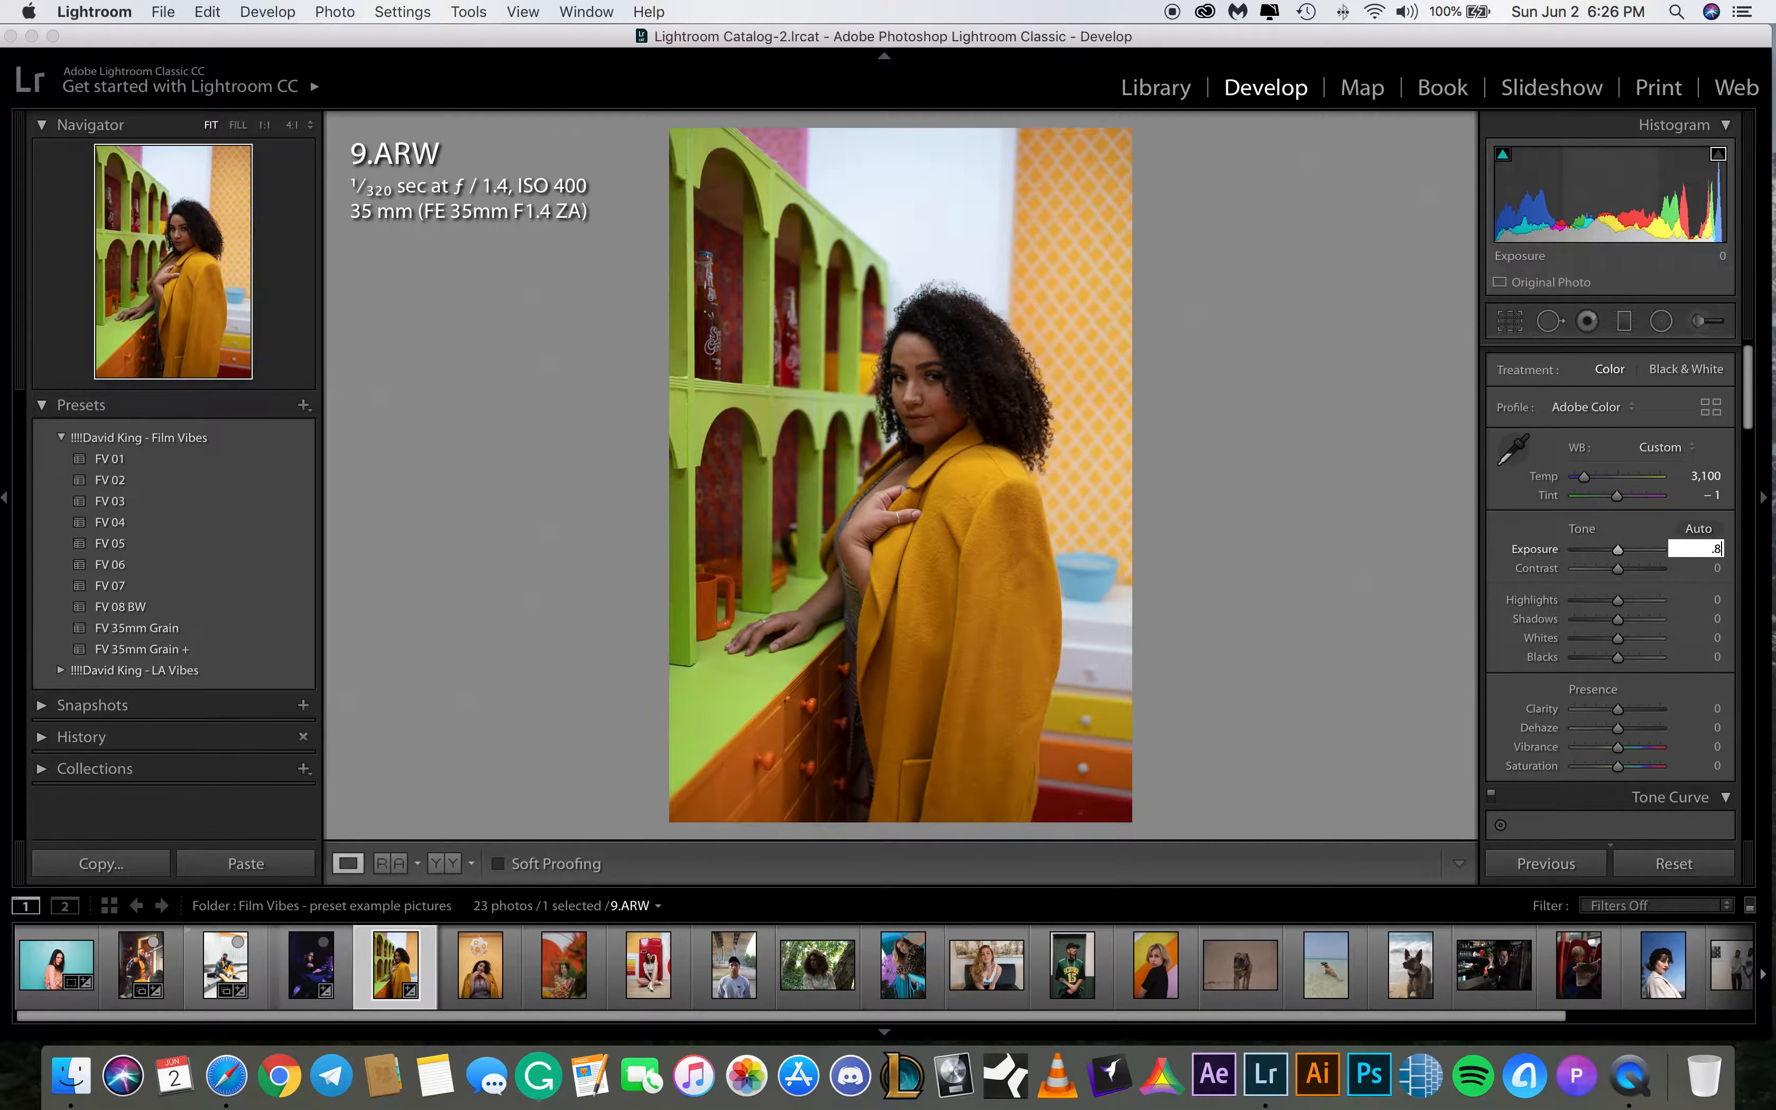
key("Return")
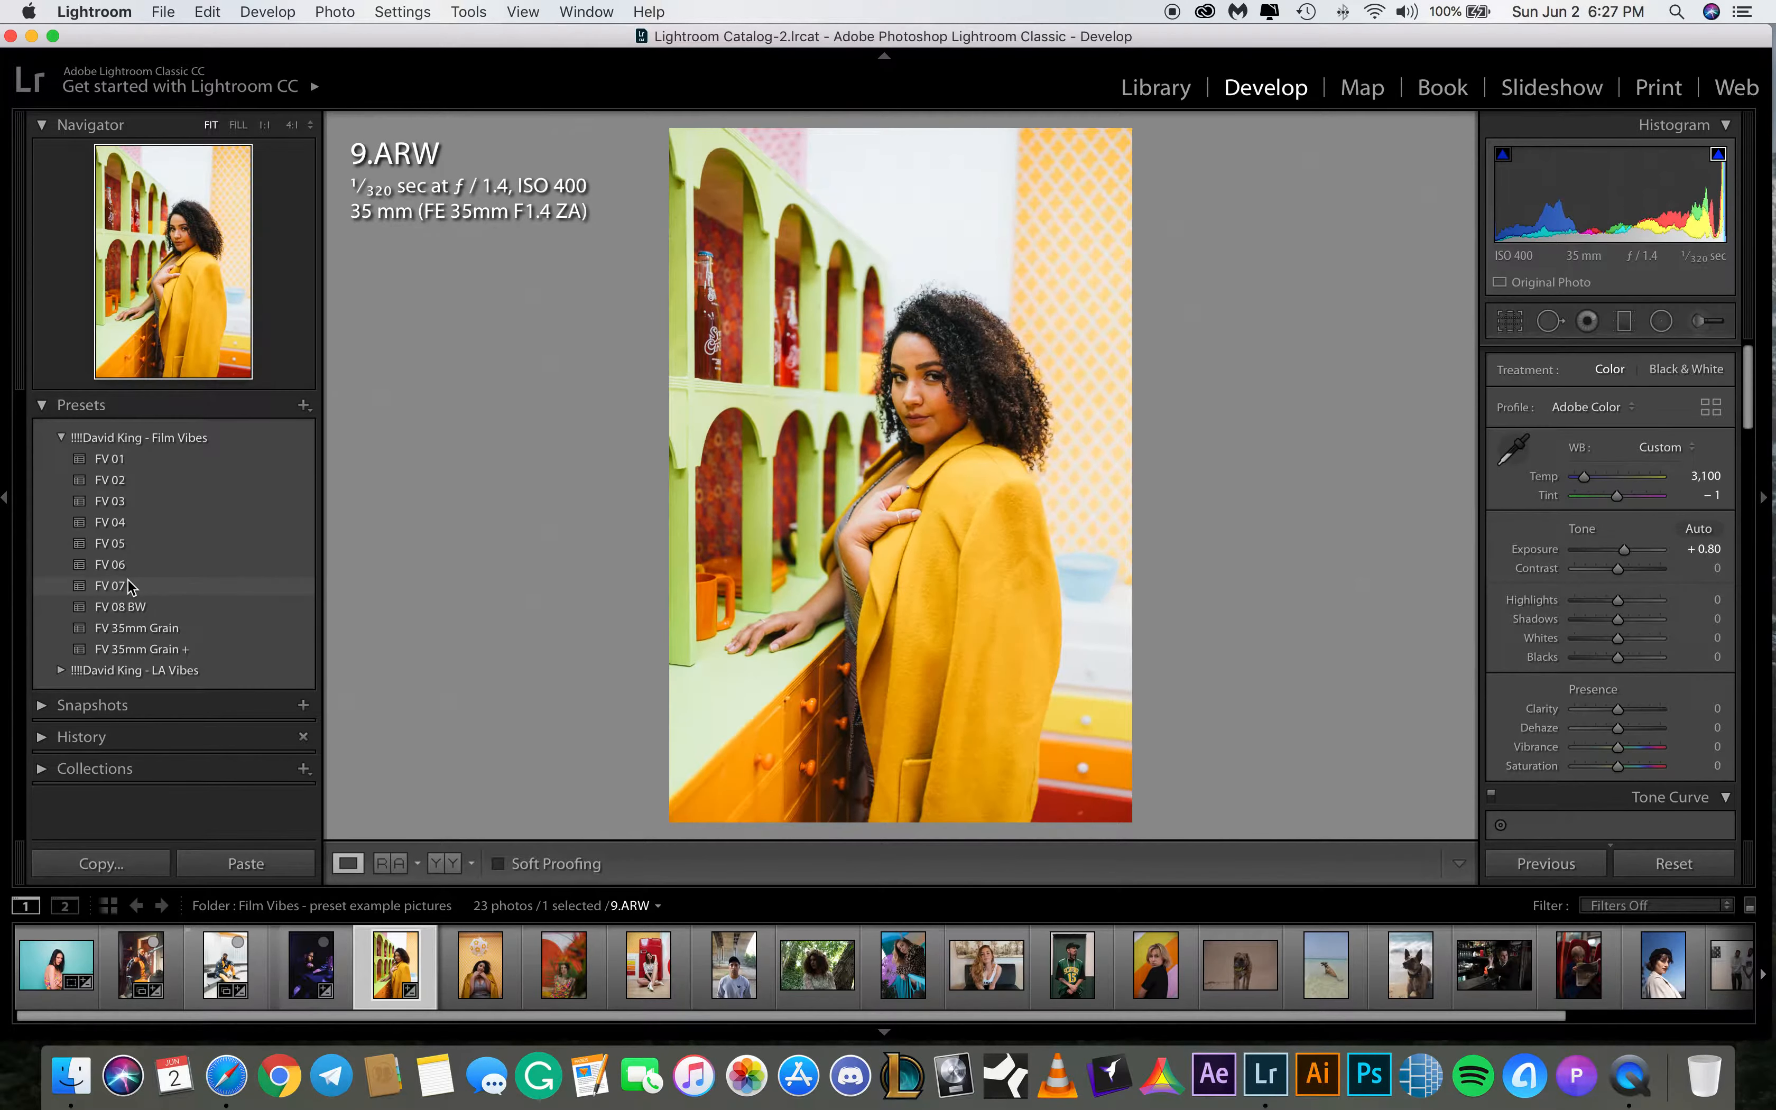
Apply the FV 03 preset to 9.ARW and raise its shadows to +50
left_click(129, 500)
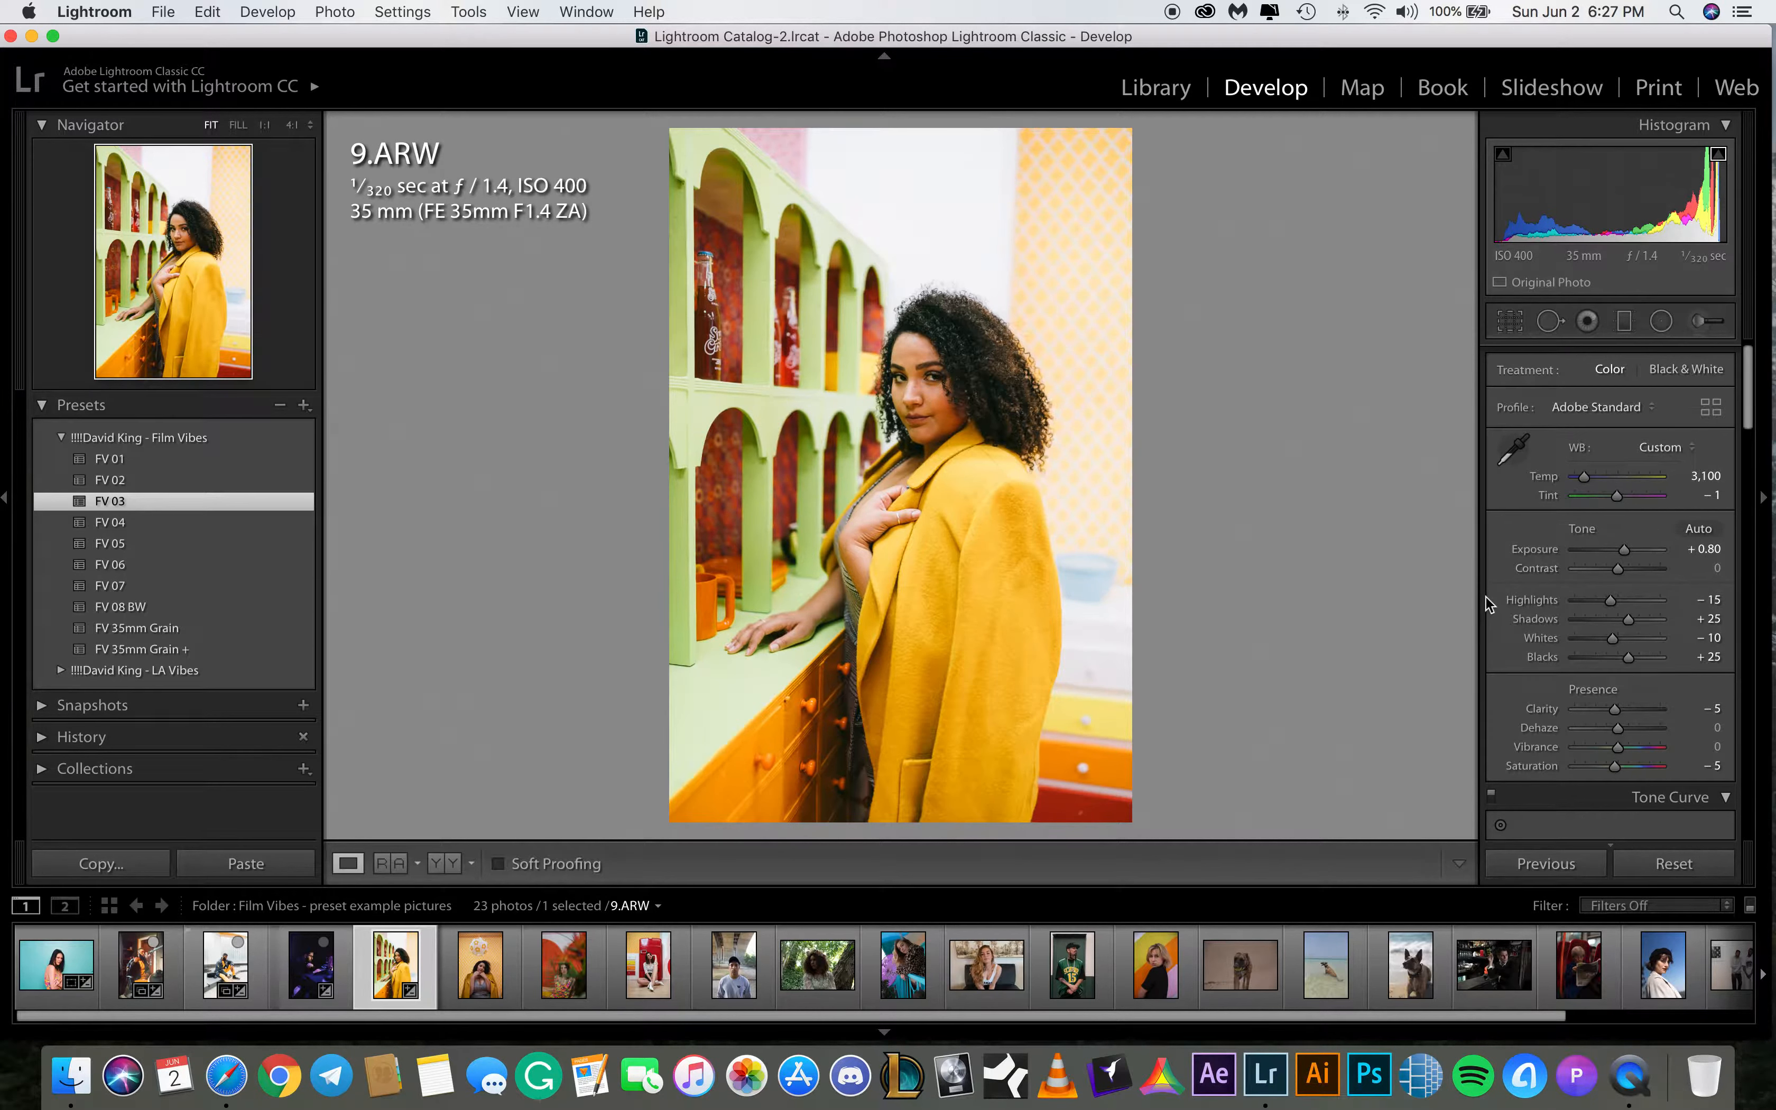
left_click(1627, 621)
left_click_drag(1628, 621, 1637, 623)
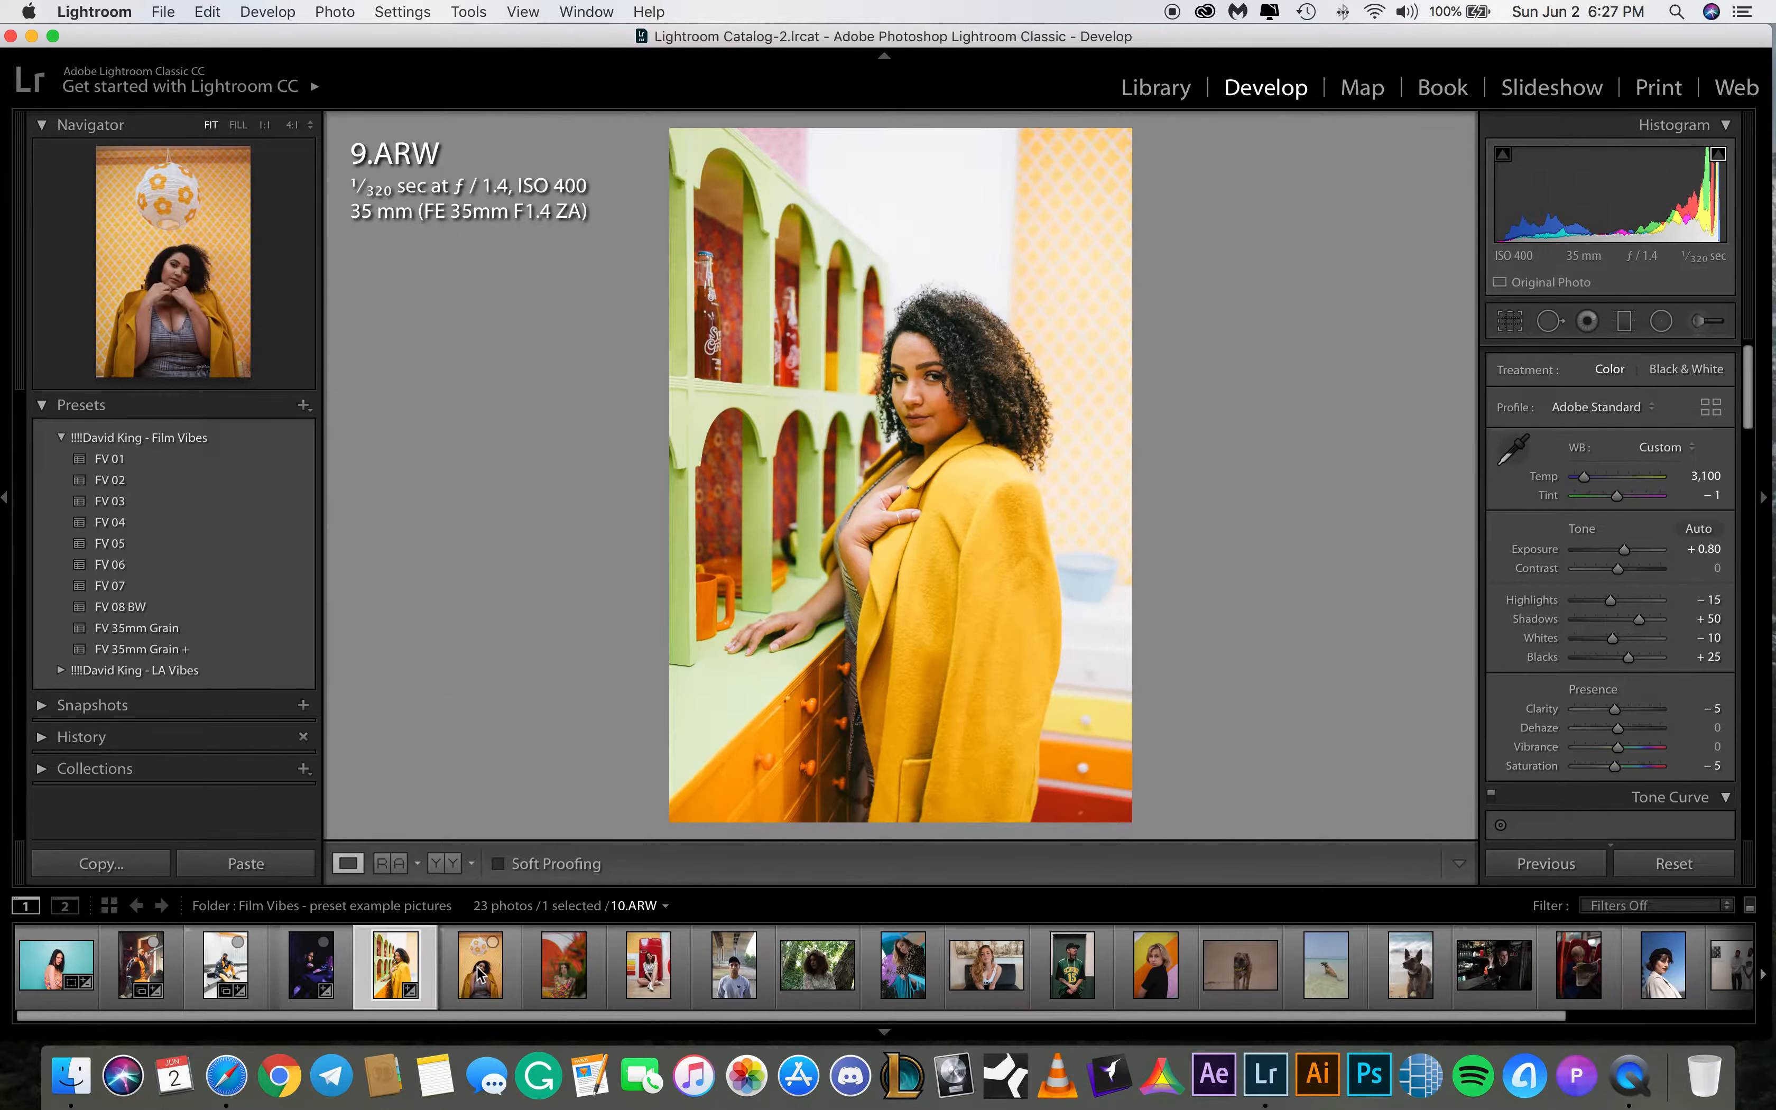
Switch to 10.ARW and set its white balance temperature to 3,100 and exposure to +0.80
left_click(477, 975)
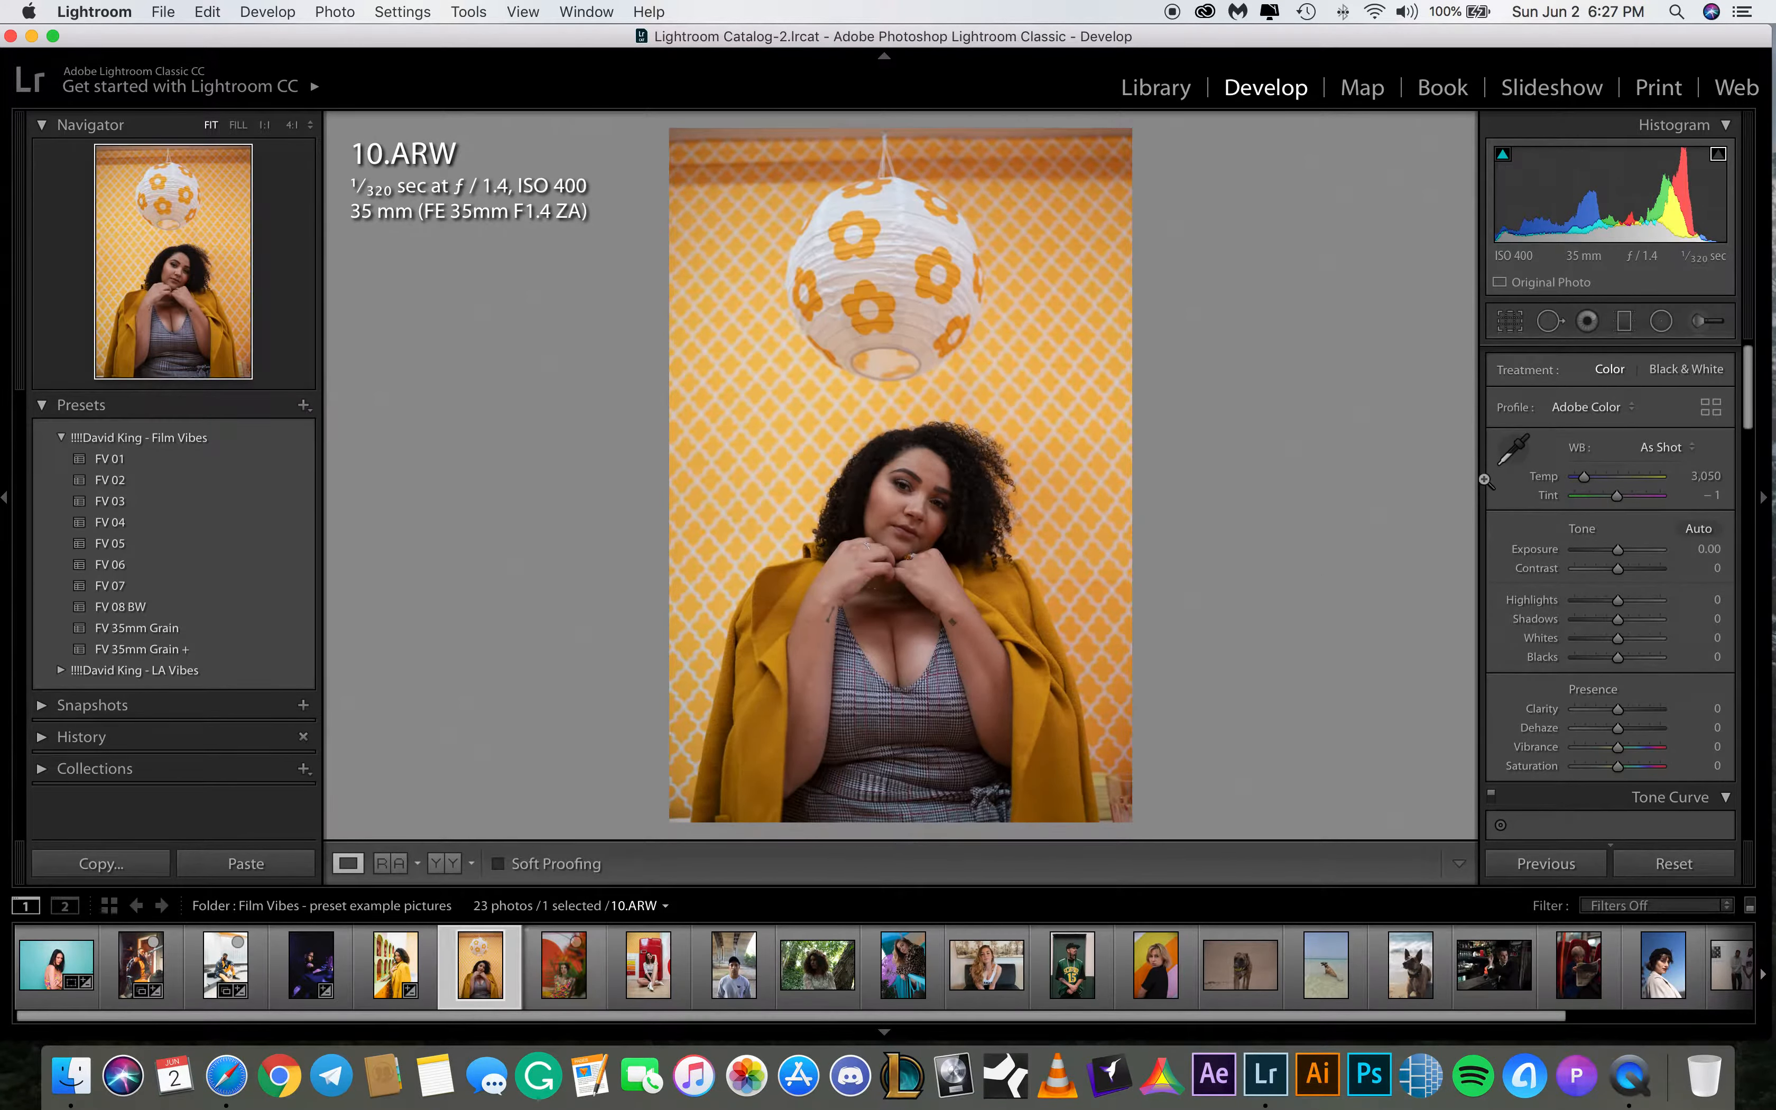
left_click(1701, 479)
type("3100")
key("Return")
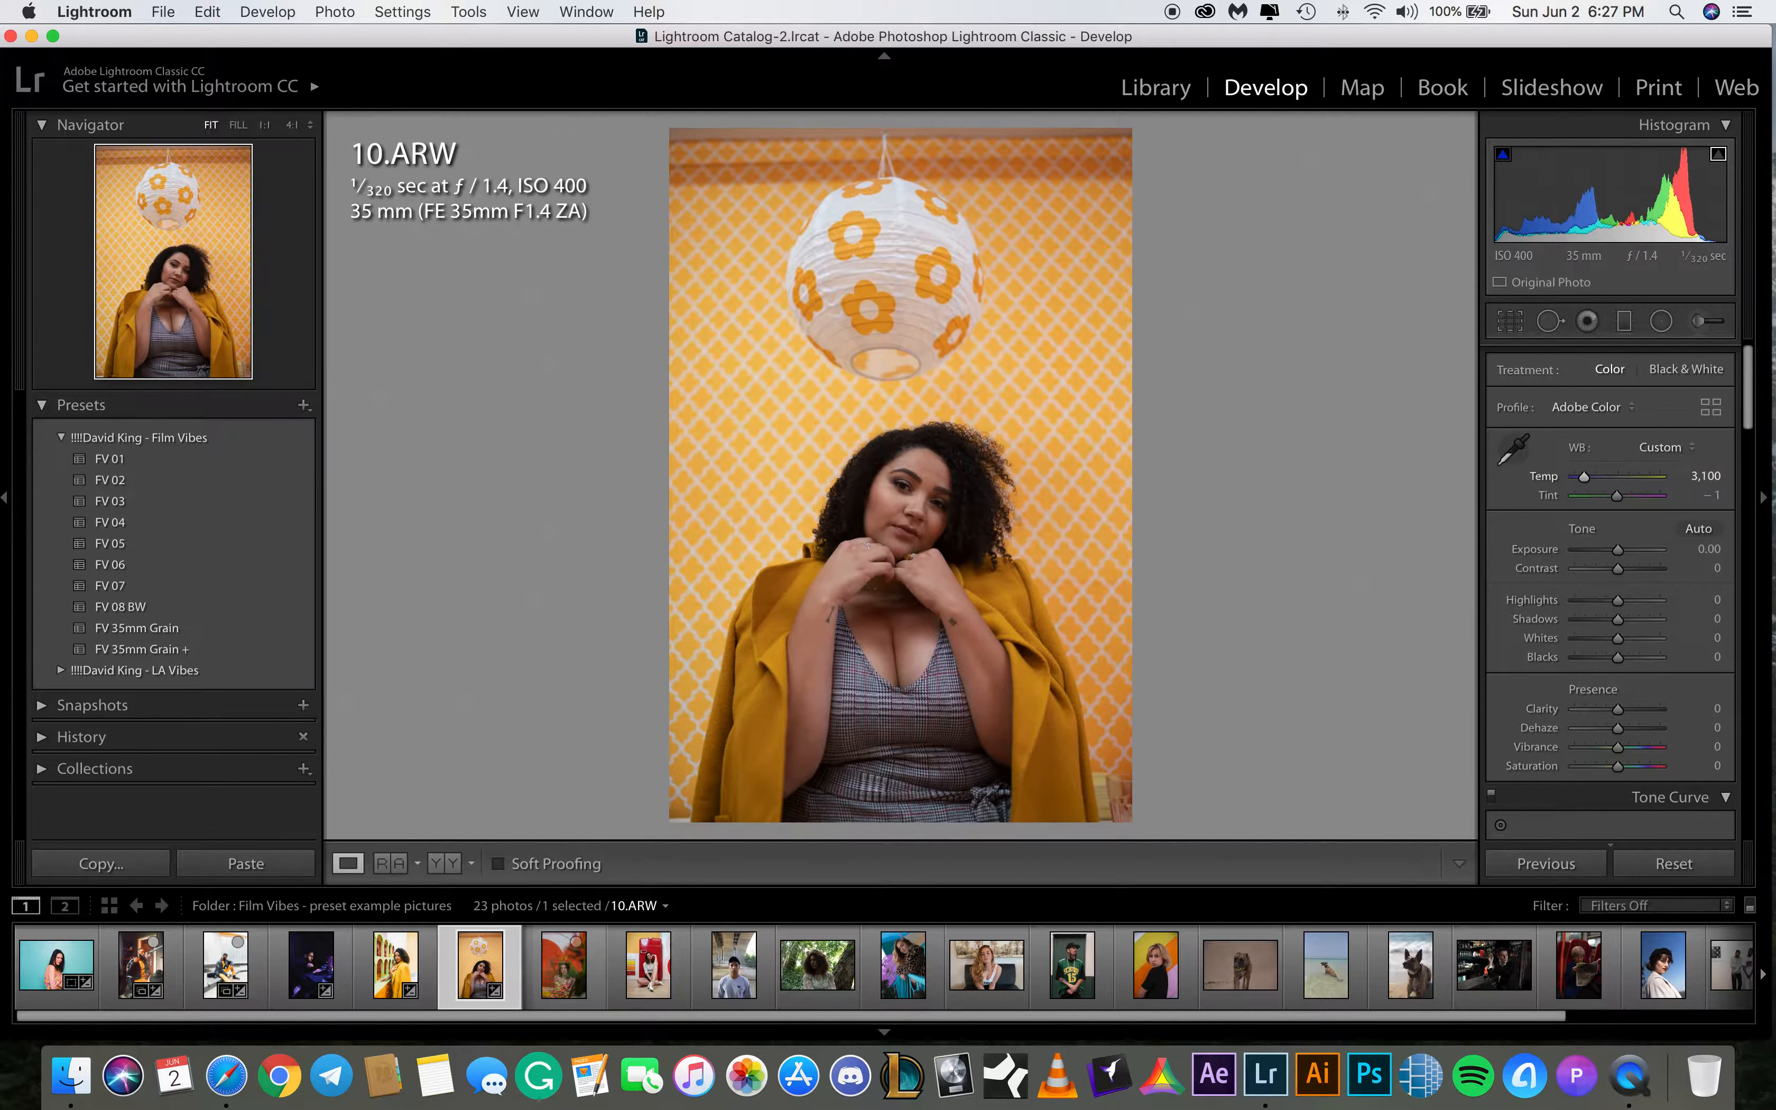
left_click(1709, 549)
key("BackSpace")
key("Return")
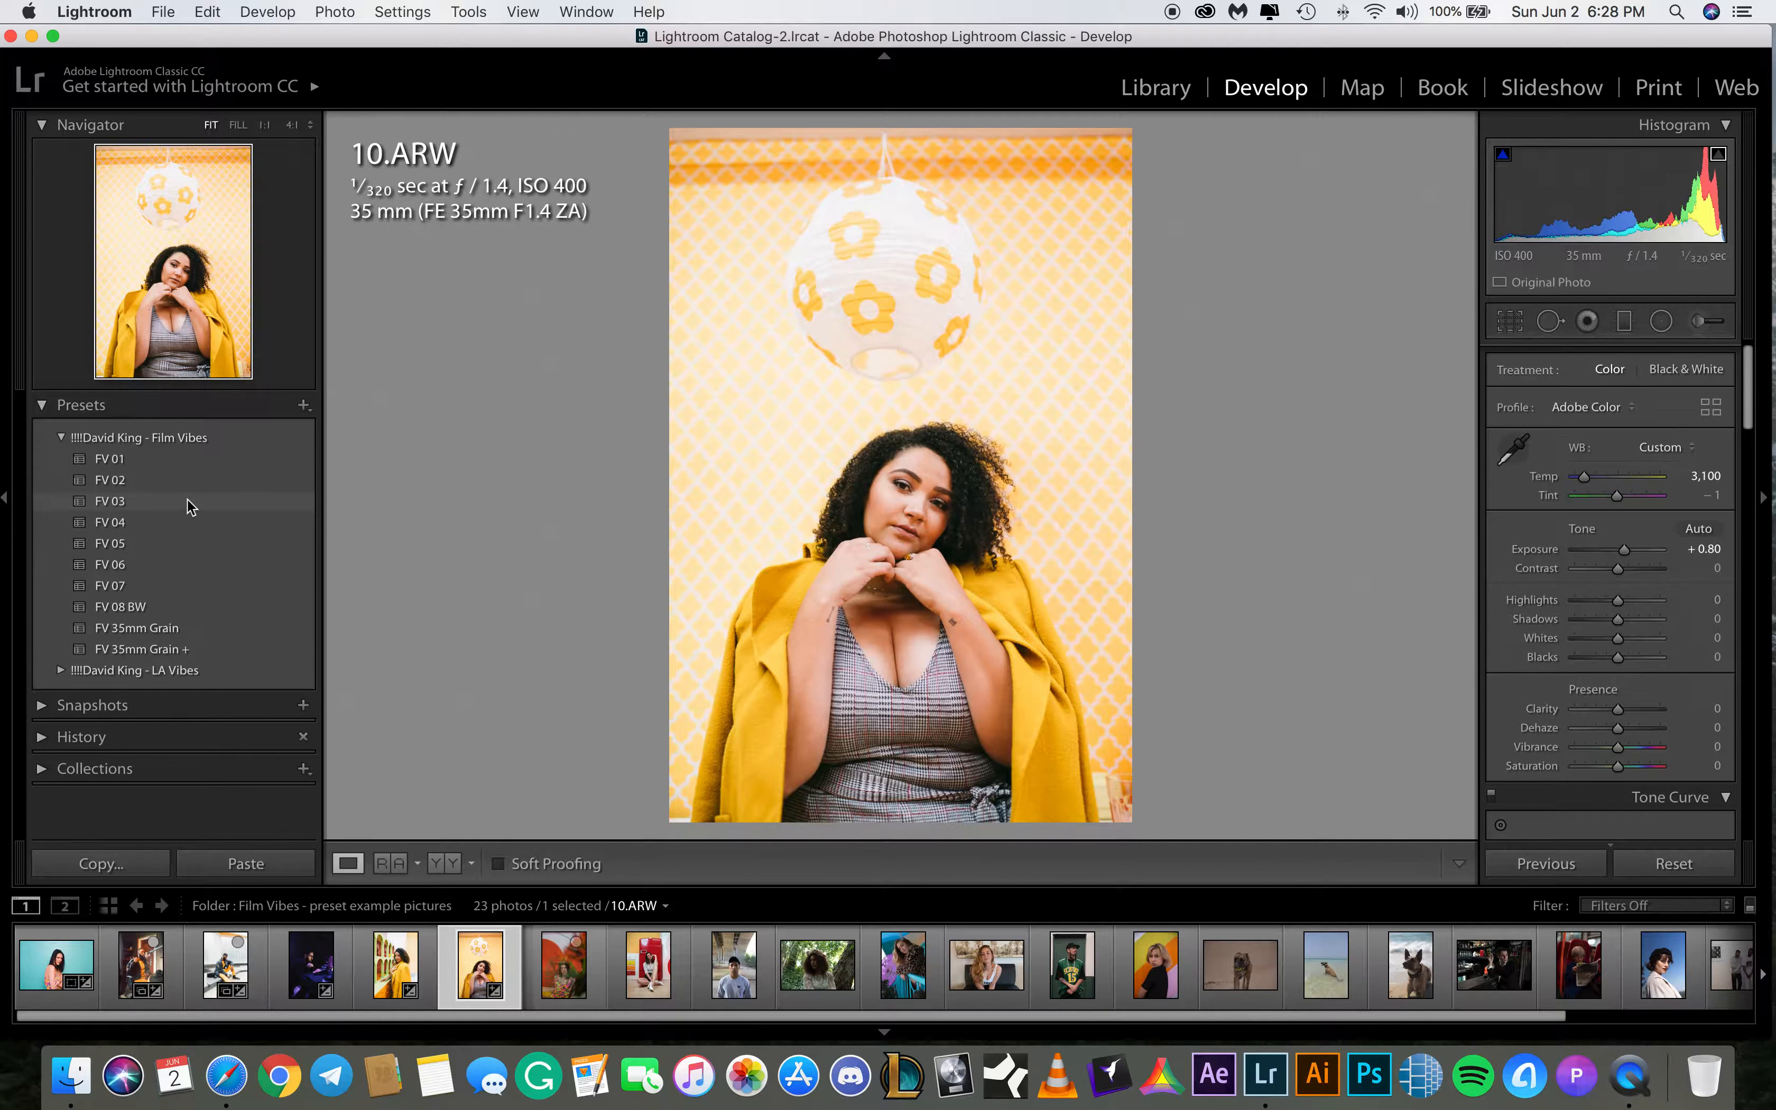
Try the Film Vibes presets on 10.ARW and apply FV 07
left_click(192, 468)
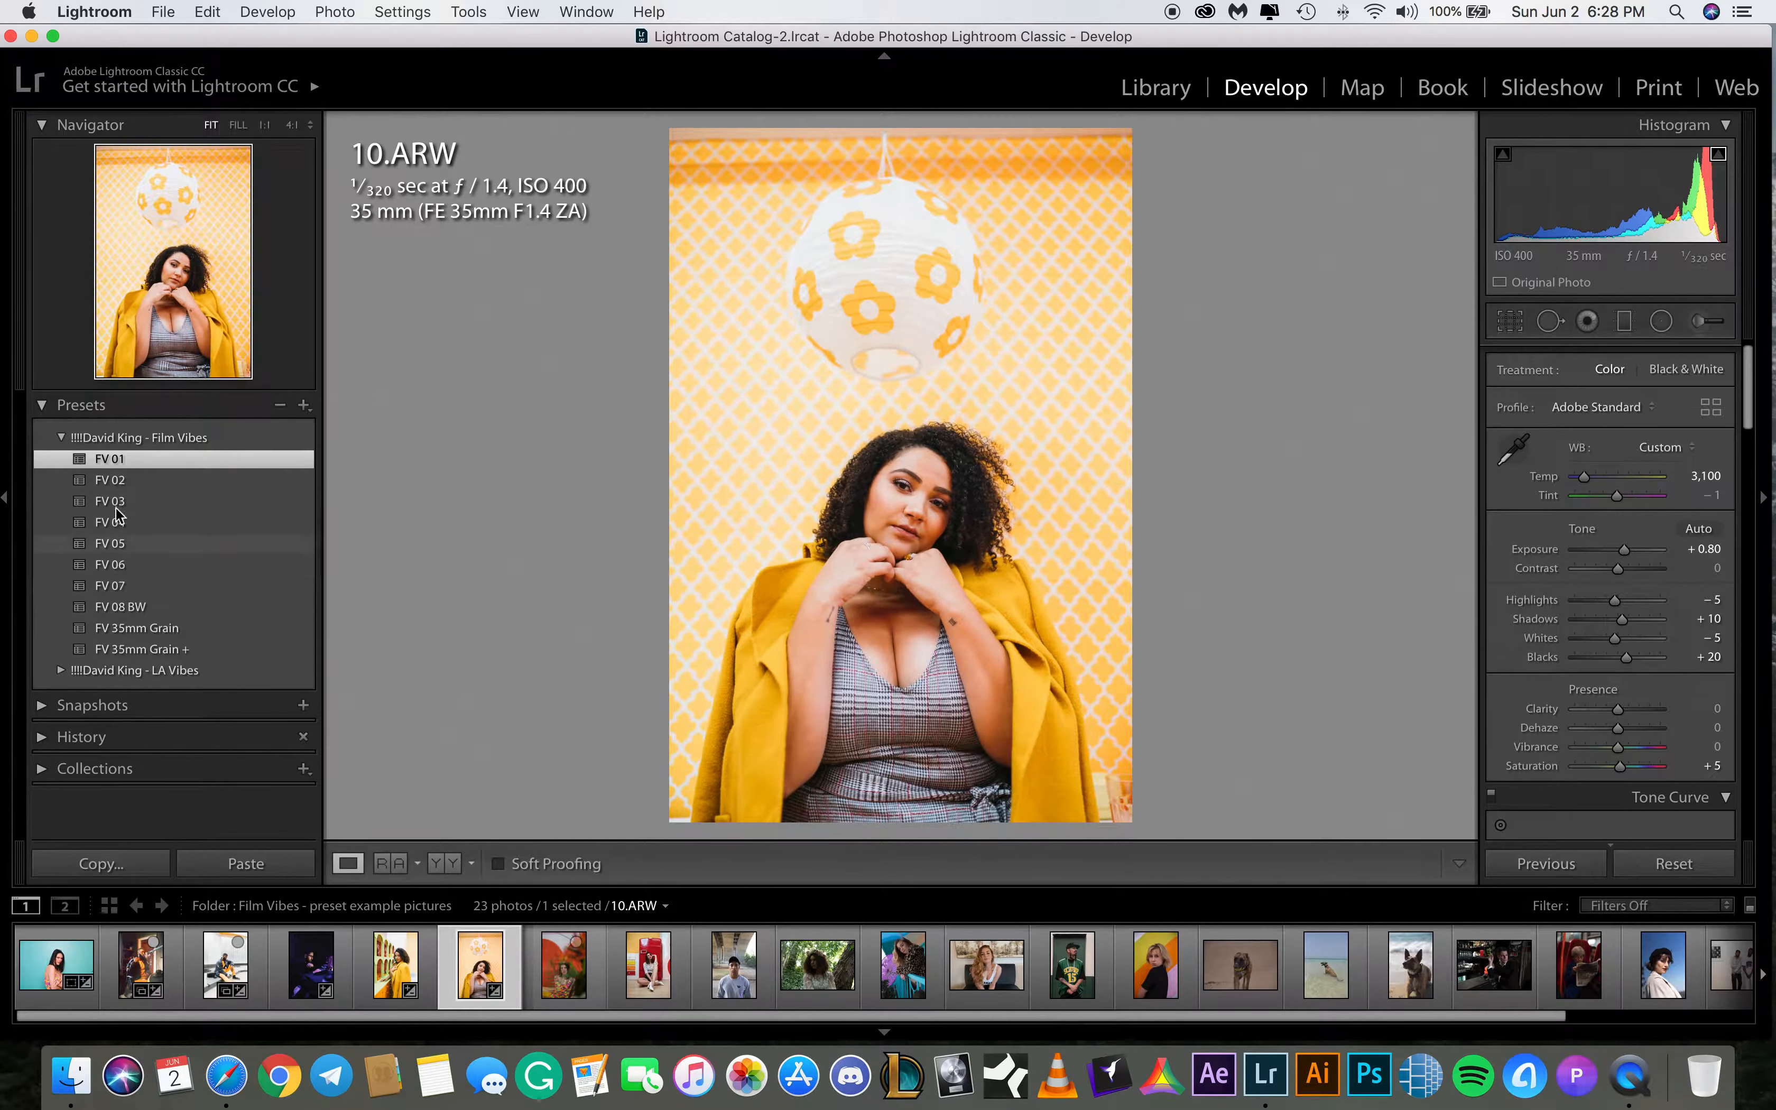
left_click(122, 585)
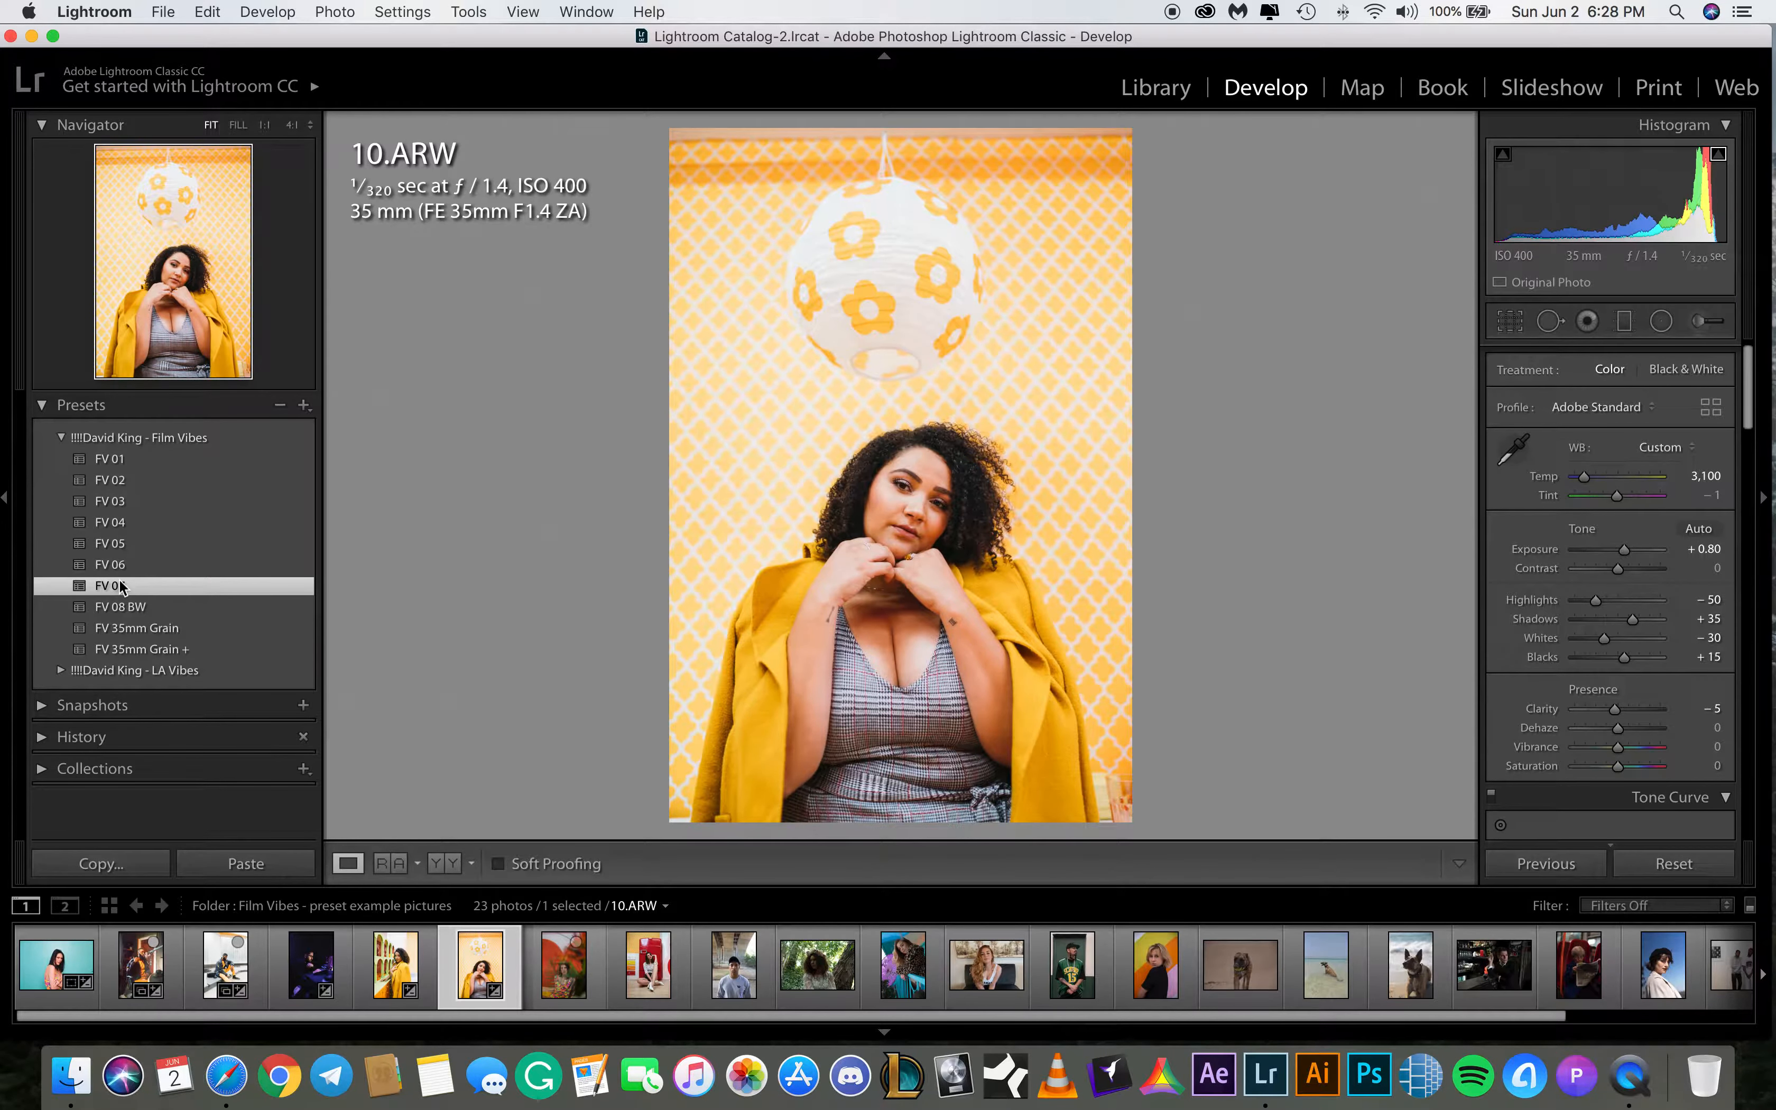
left_click(122, 564)
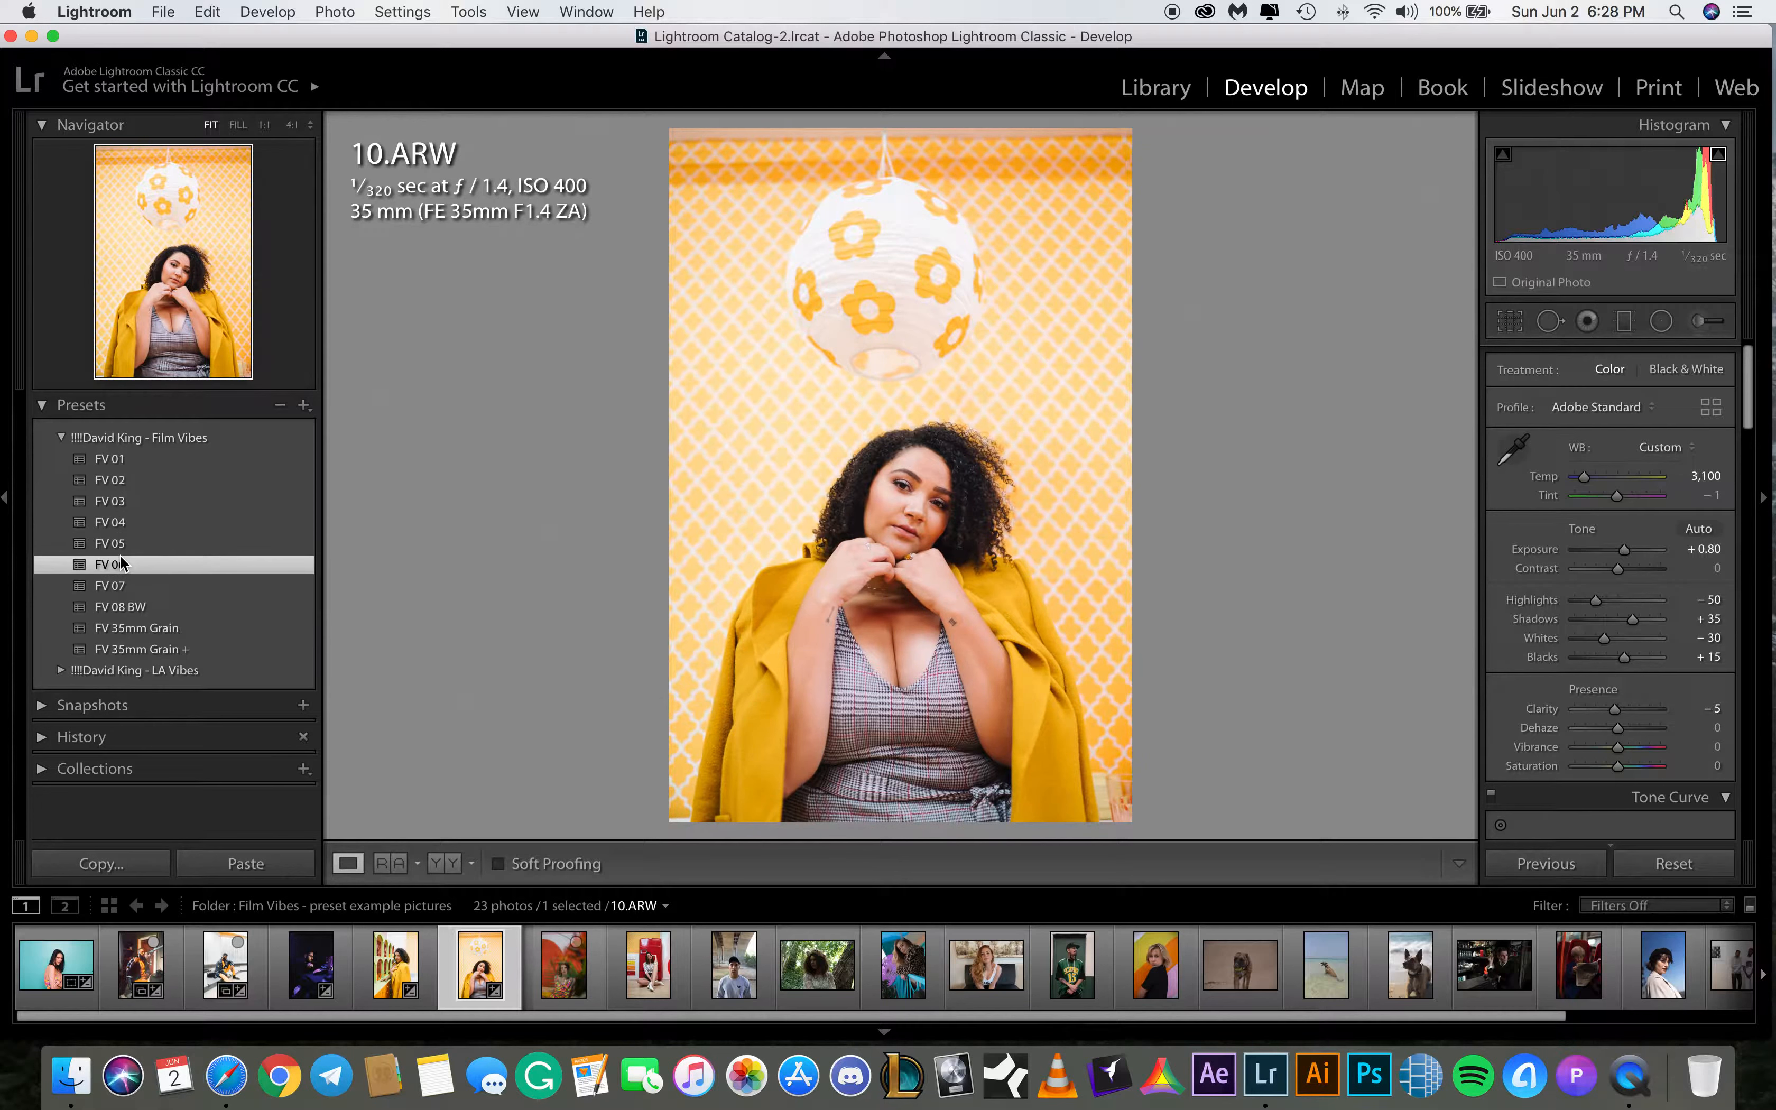
left_click(122, 585)
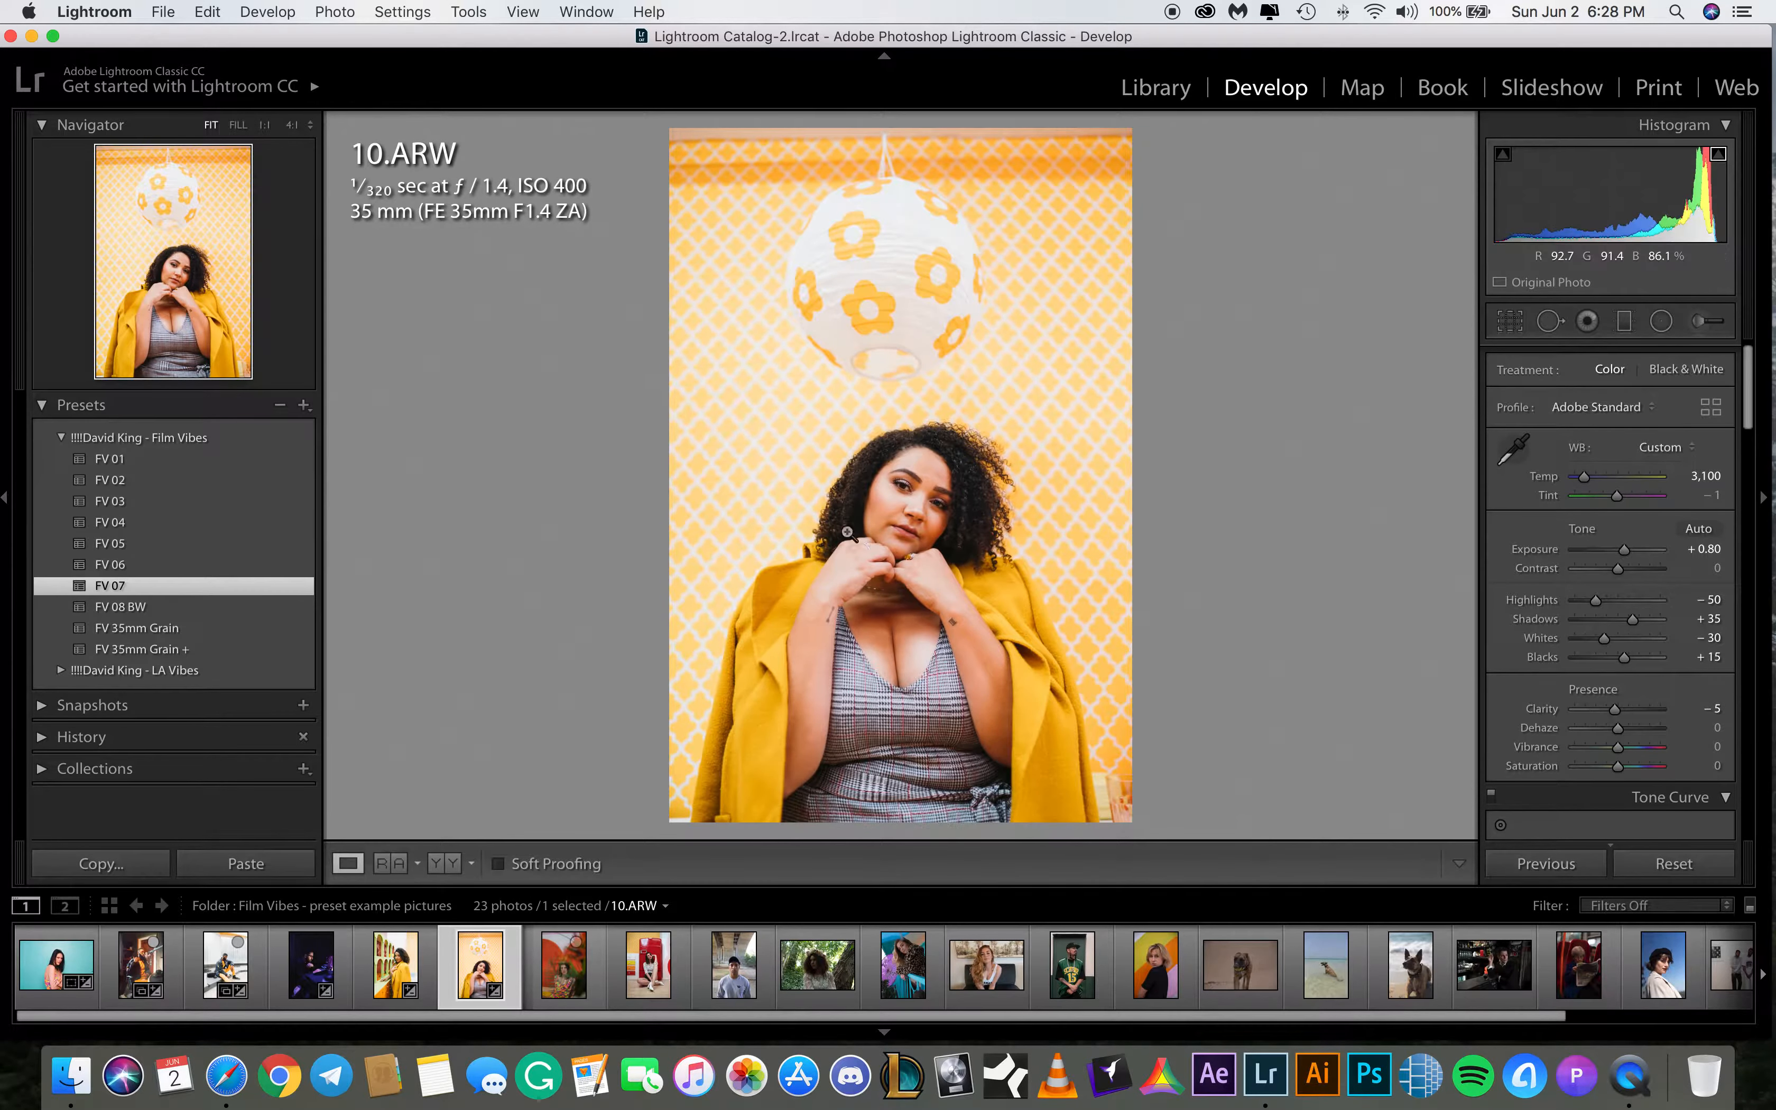
Set the shadows of 10.ARW to +55 and the blacks to +25
left_click(1708, 618)
type("55")
key("Return")
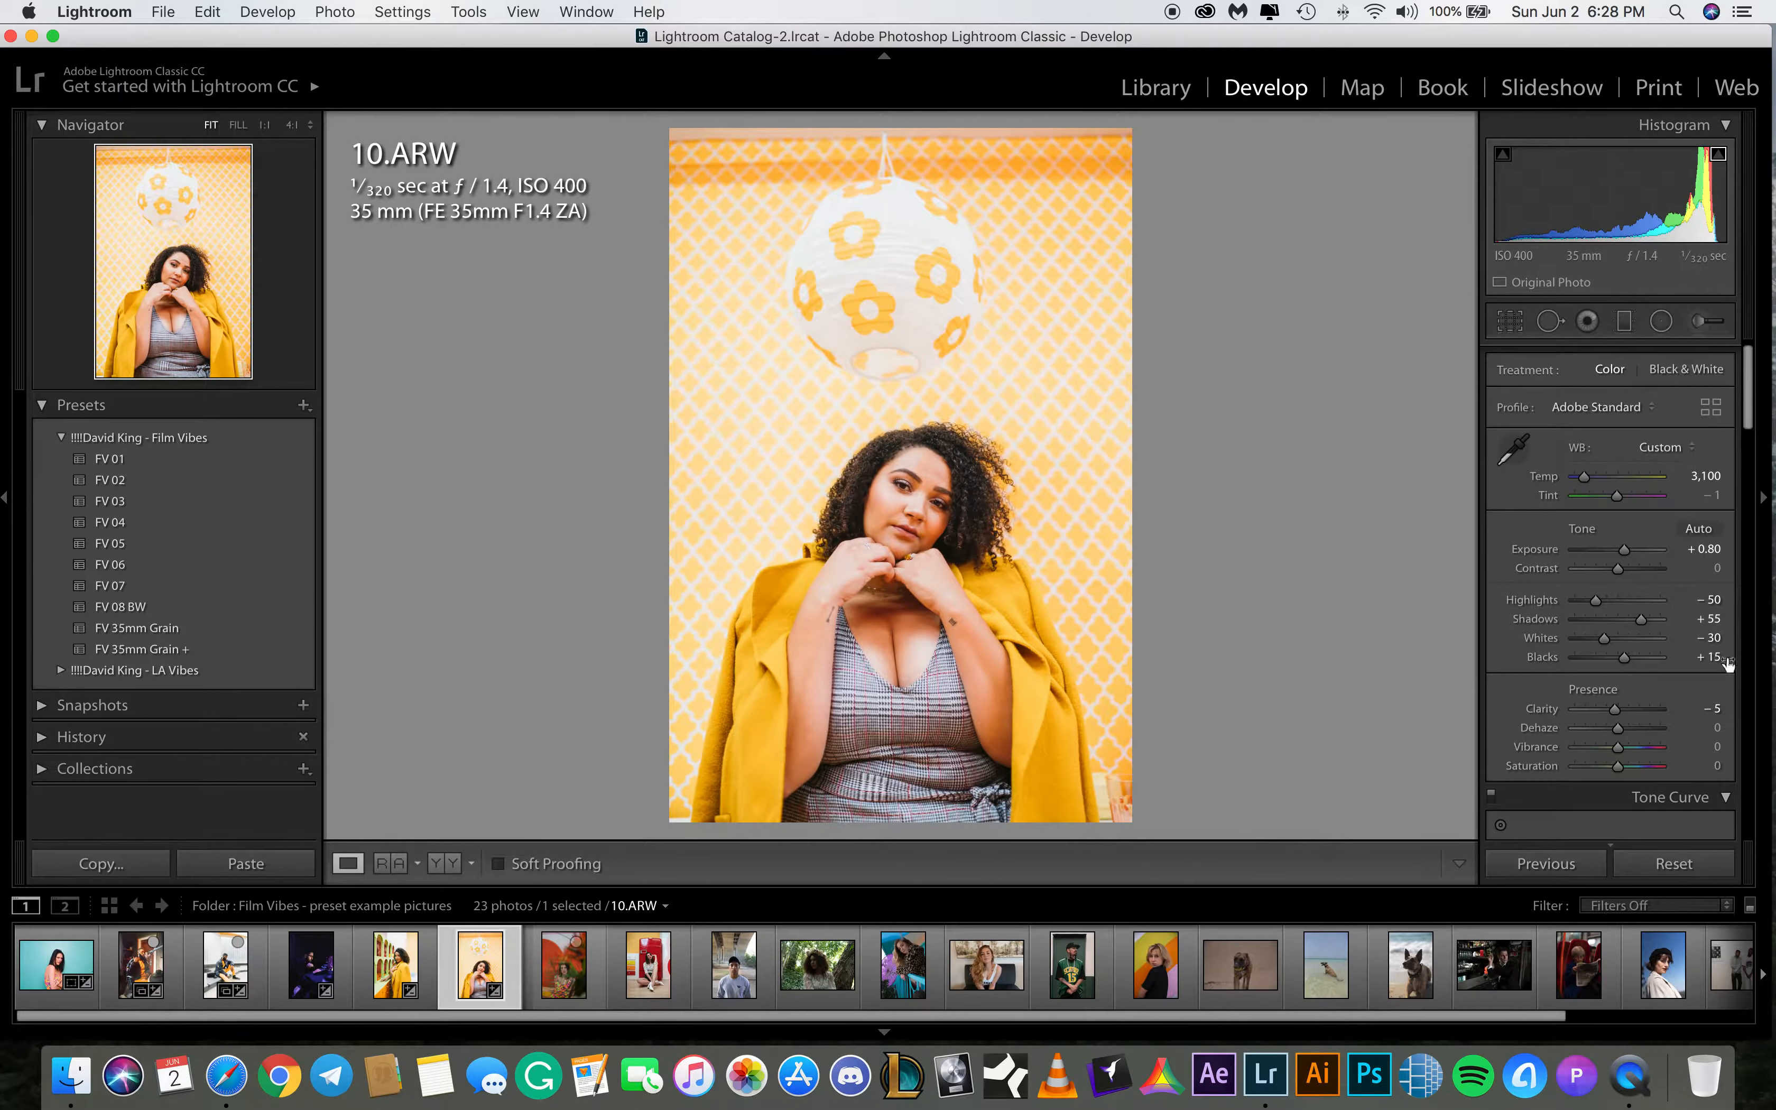
left_click(1709, 657)
type("25")
key("Return")
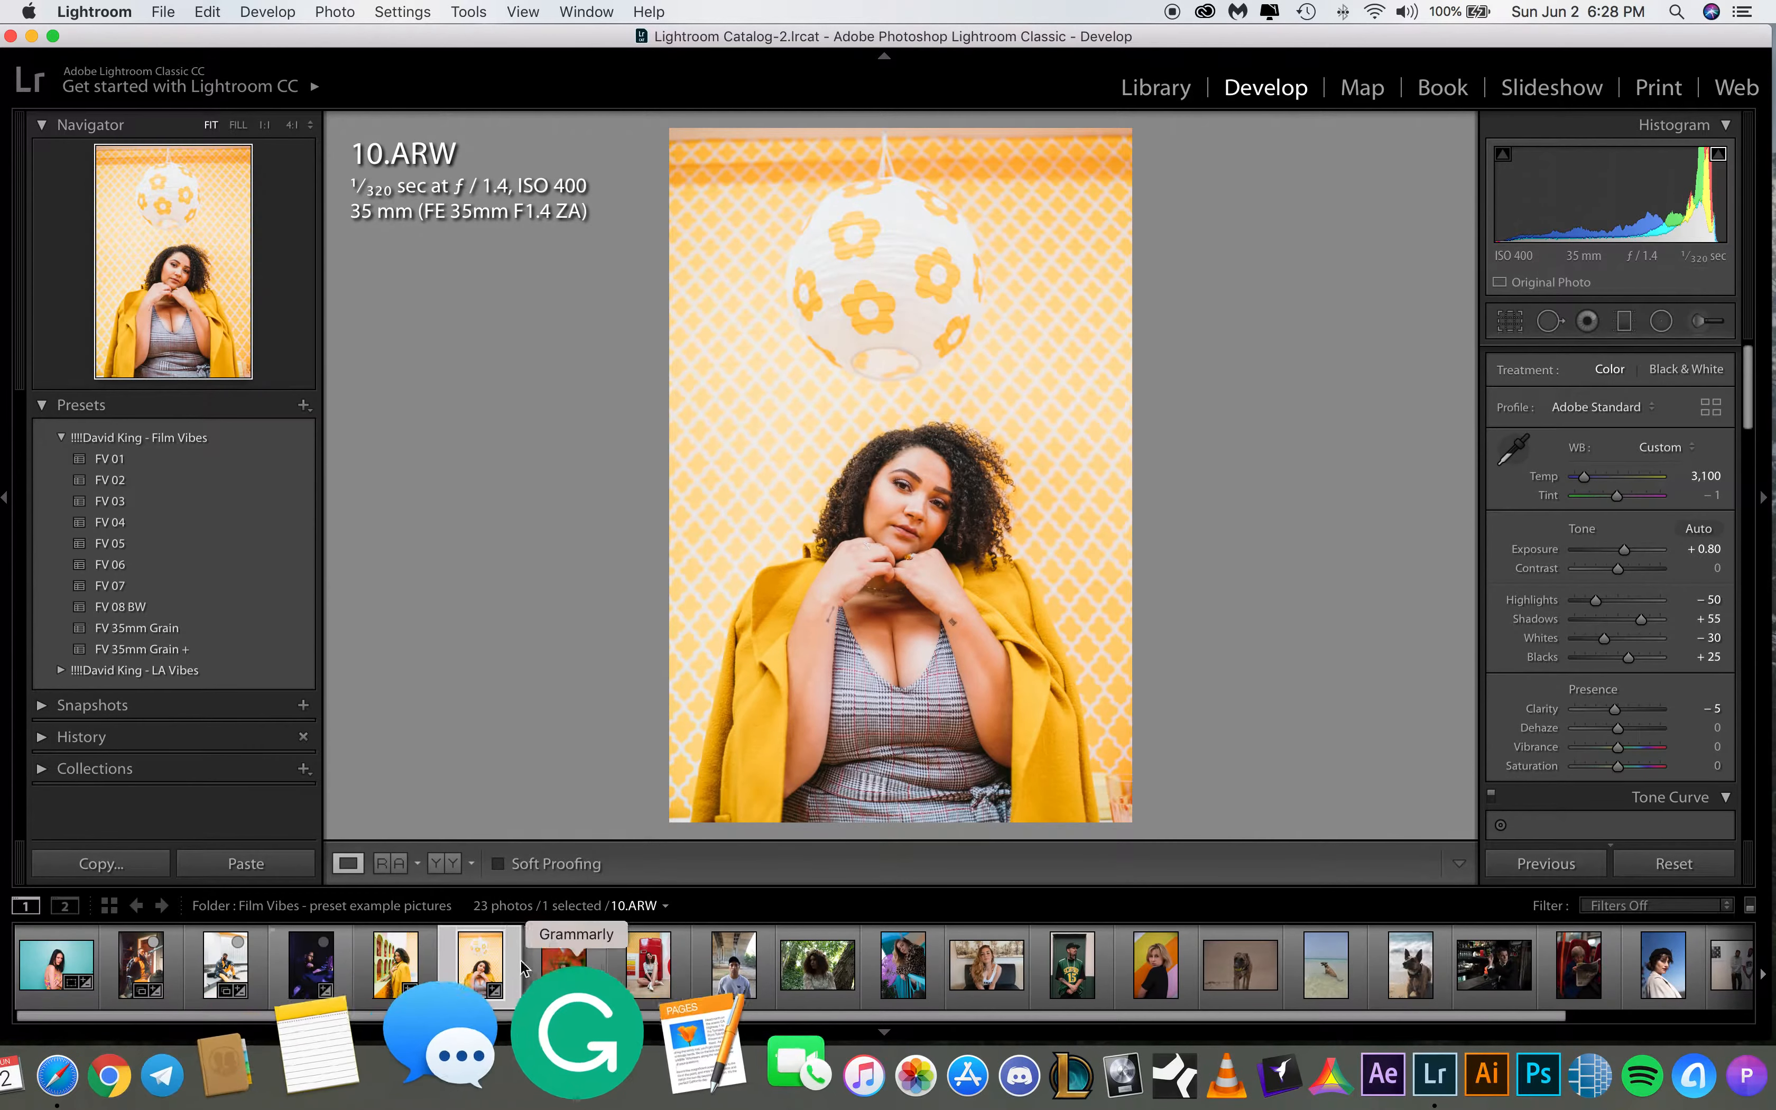
Switch to 11.ARW and crop it with a 13 x 19 aspect ratio, pulling the top edge down
left_click(558, 955)
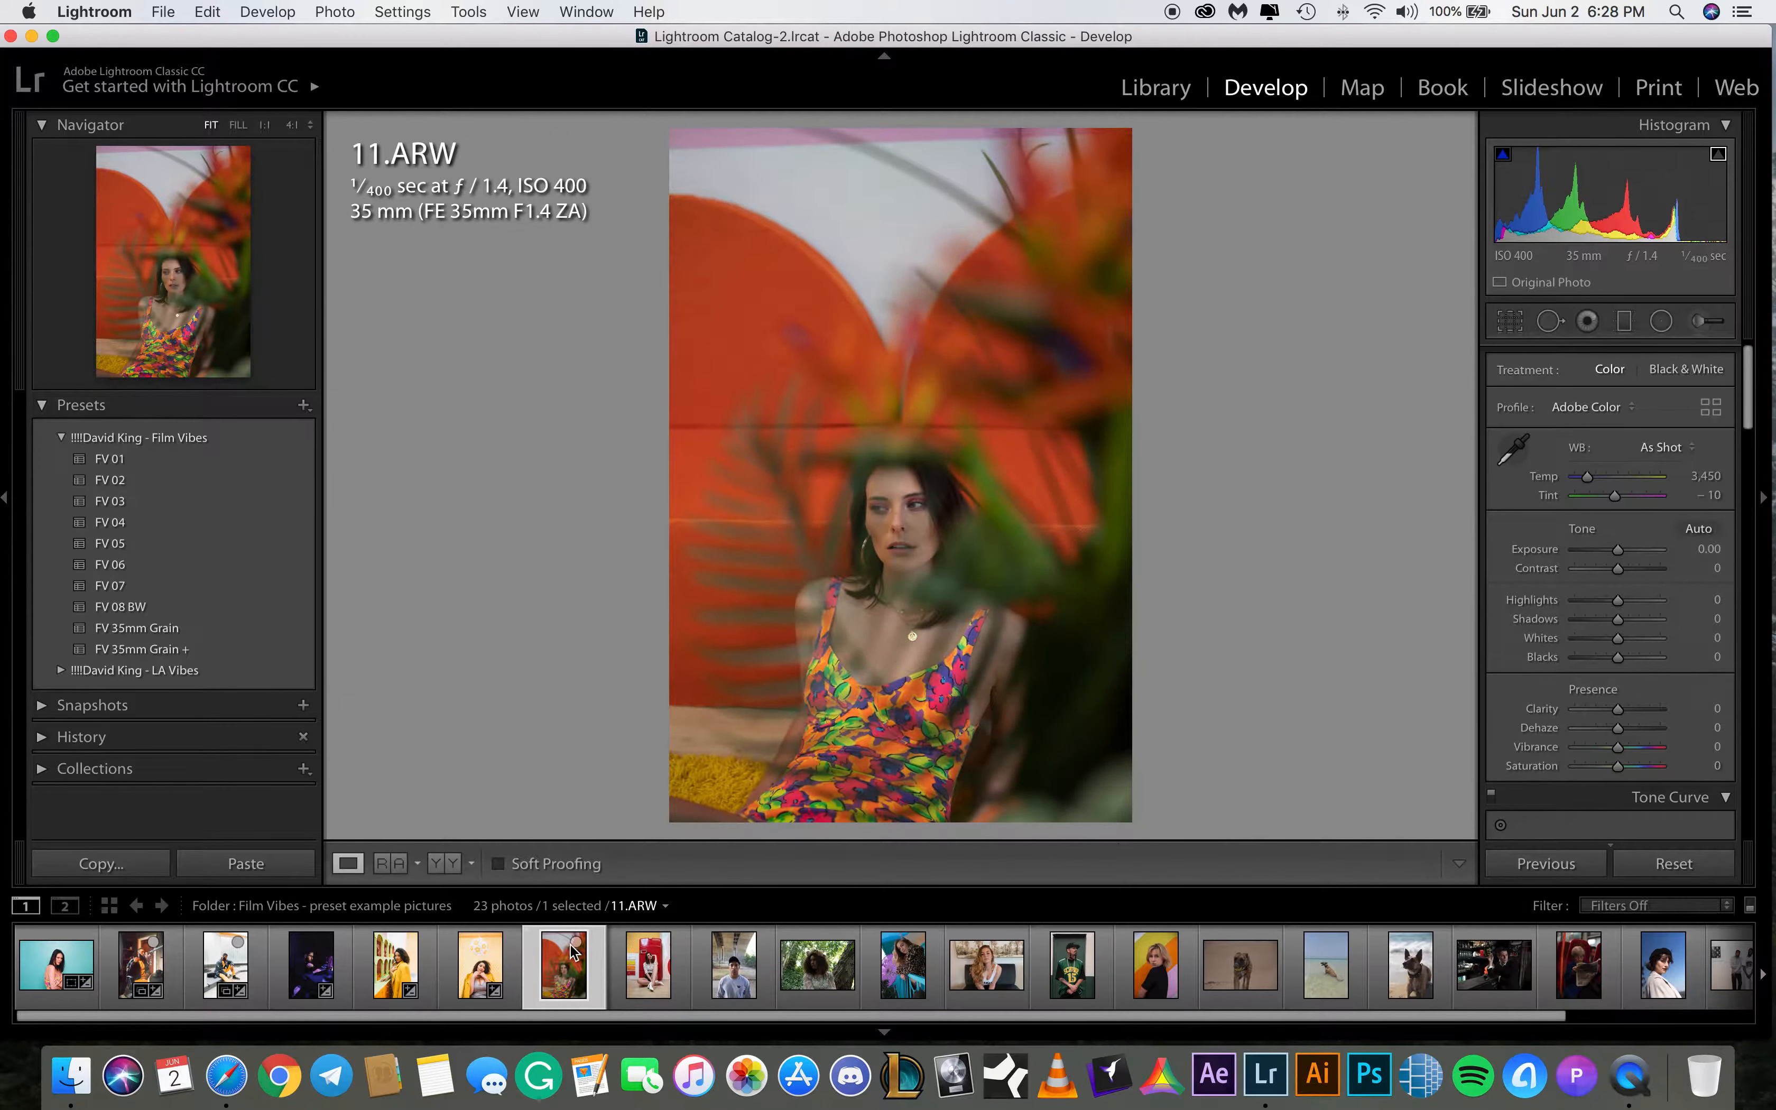
left_click(1510, 320)
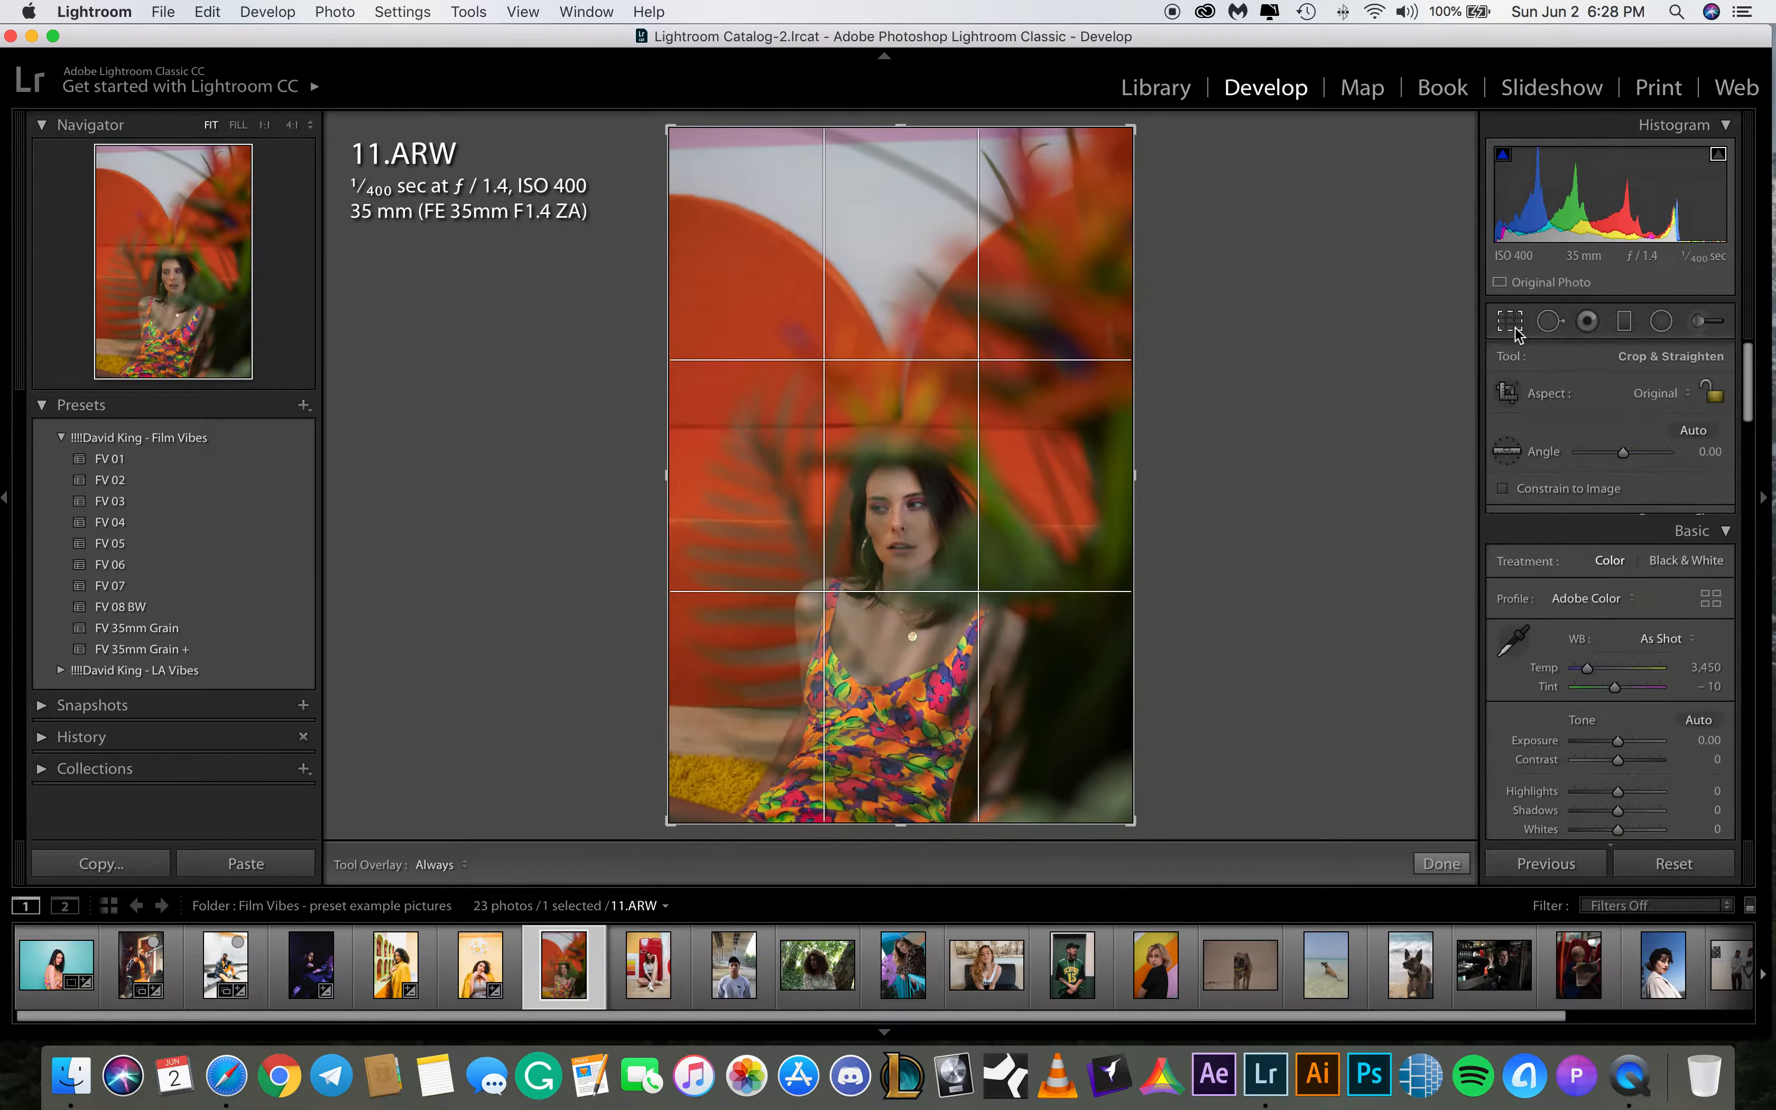
left_click(1661, 393)
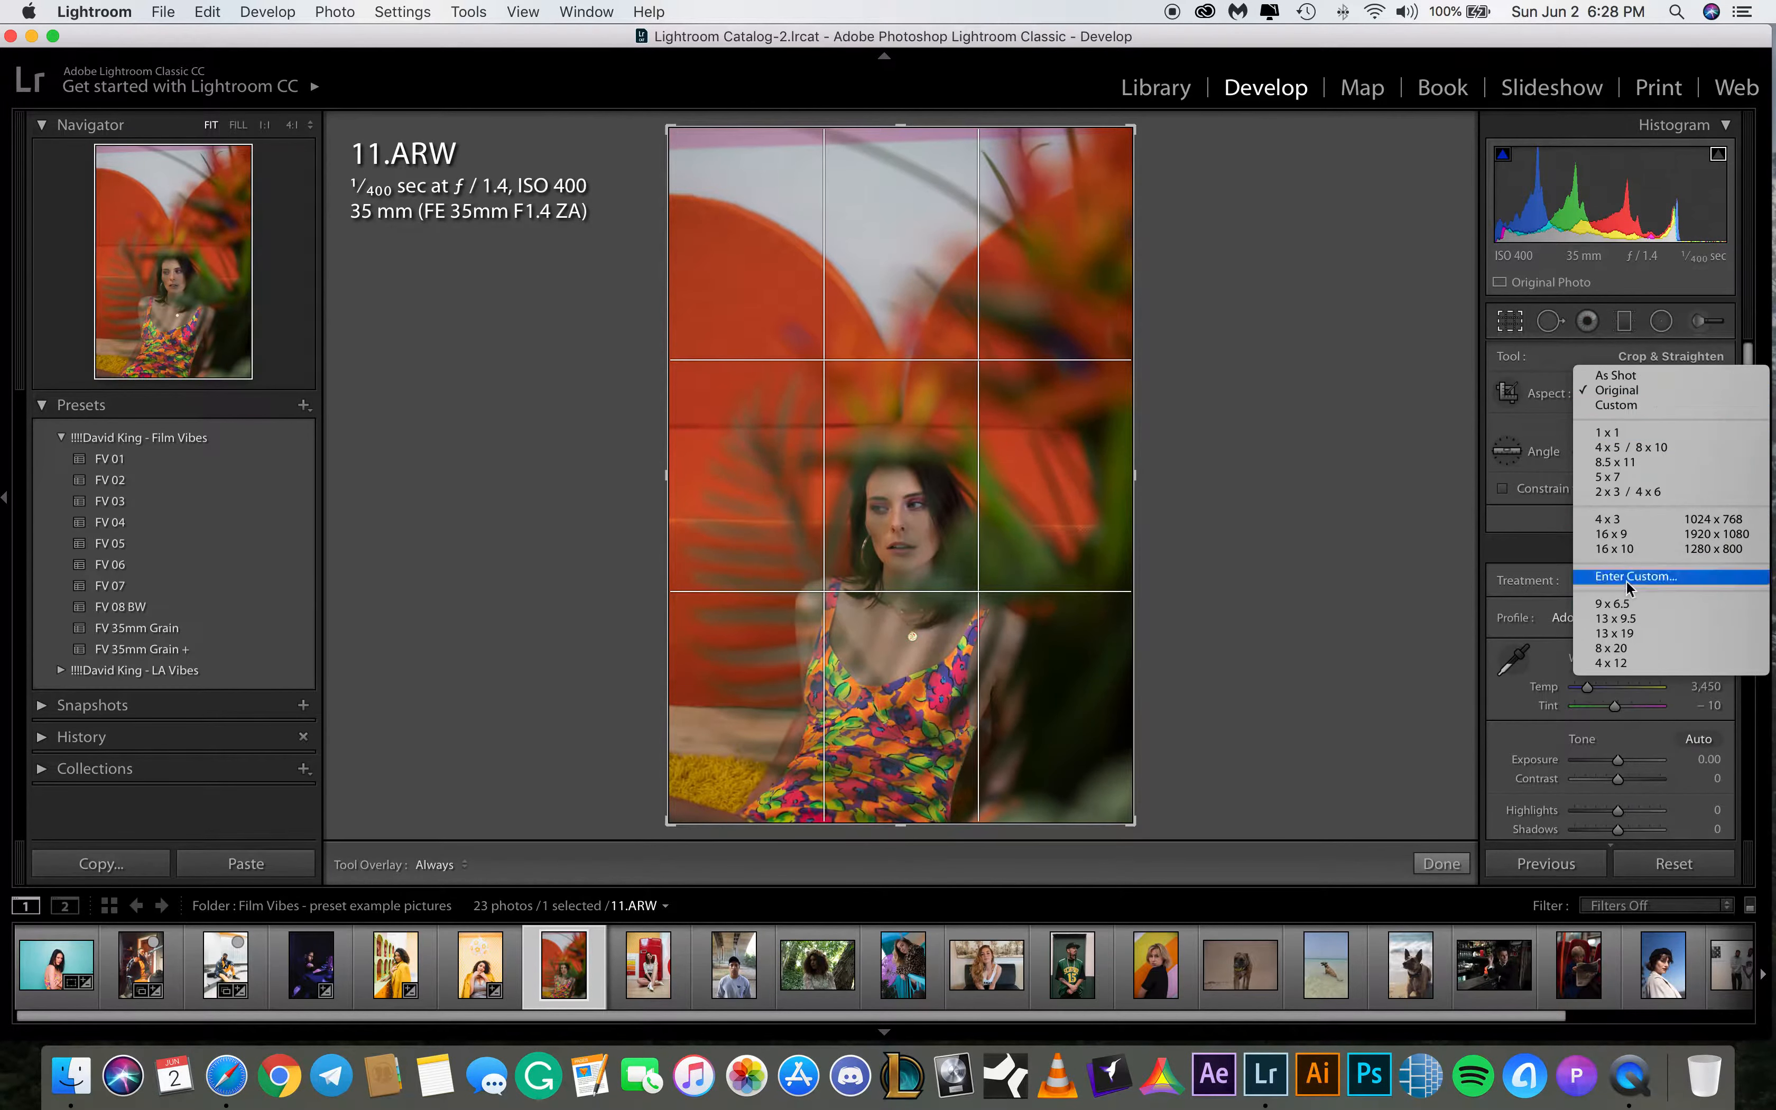
left_click(1621, 633)
left_click_drag(898, 132, 897, 224)
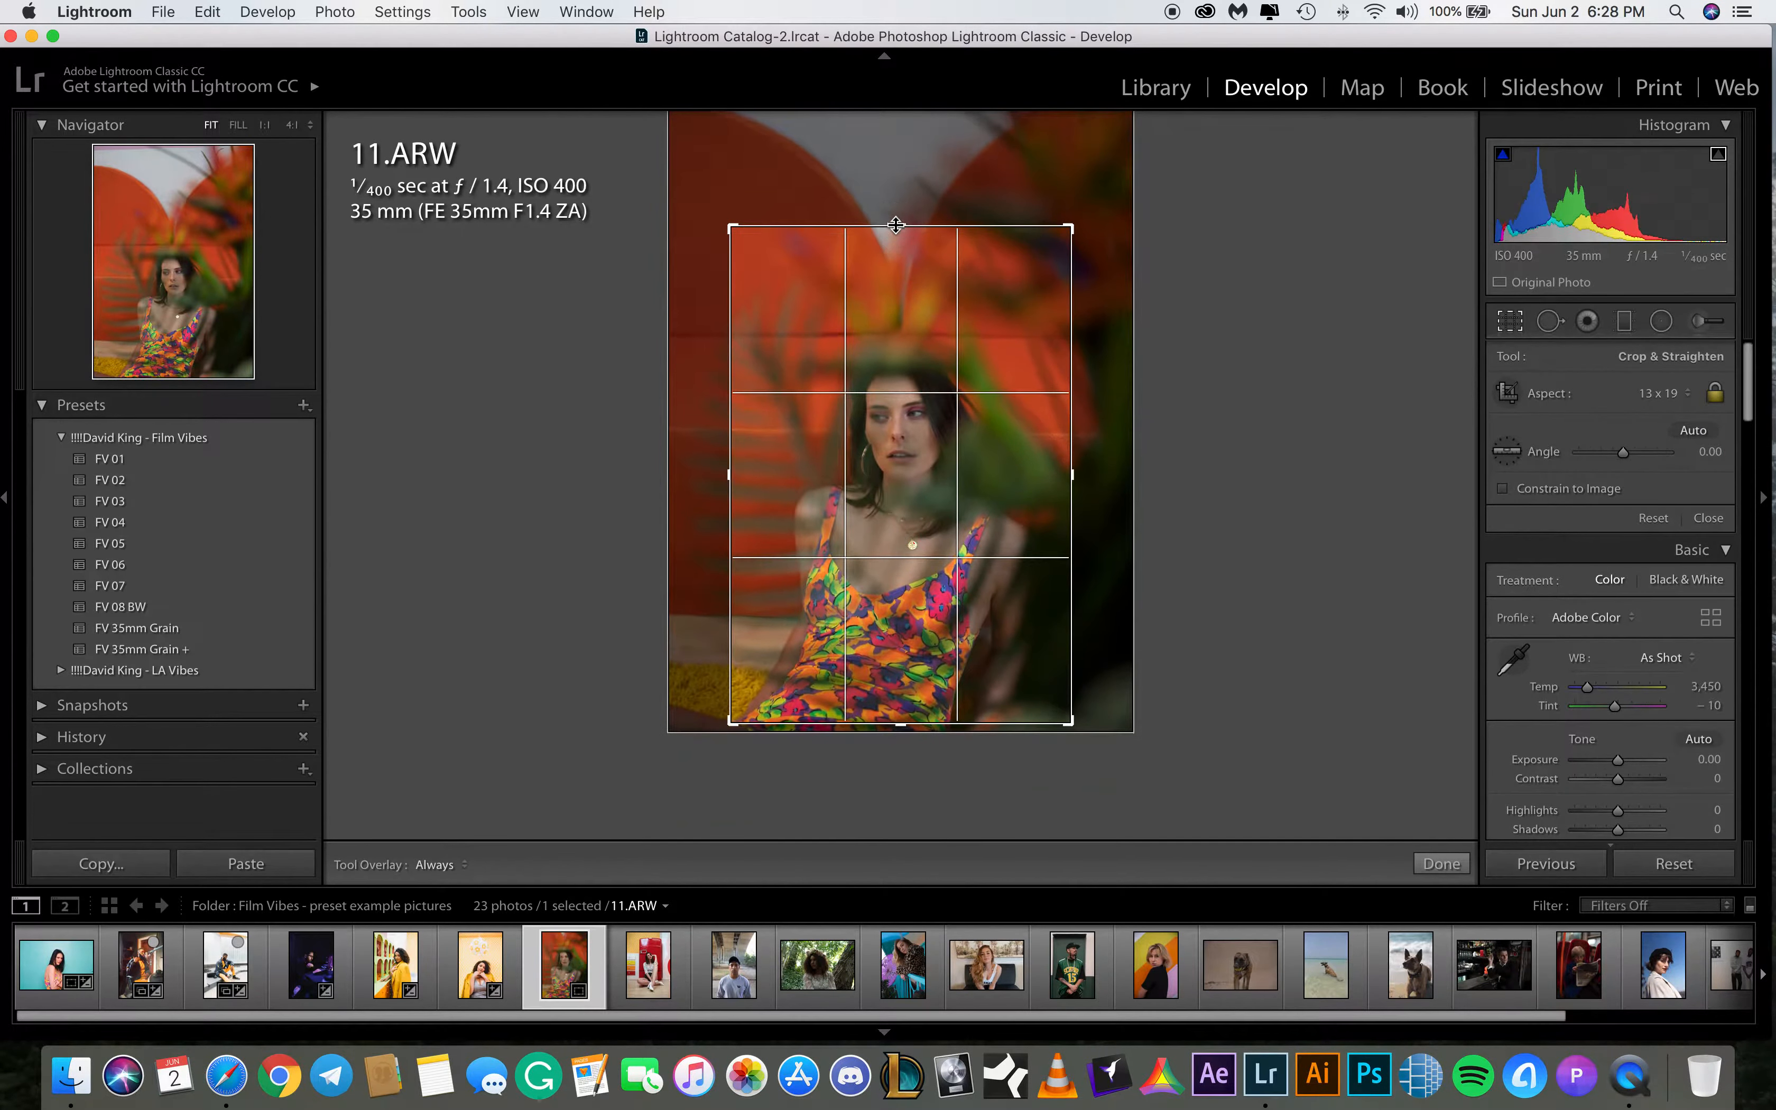
Straighten the crop with the level tool to an angle of -0.30 and commit the crop
left_click(1507, 450)
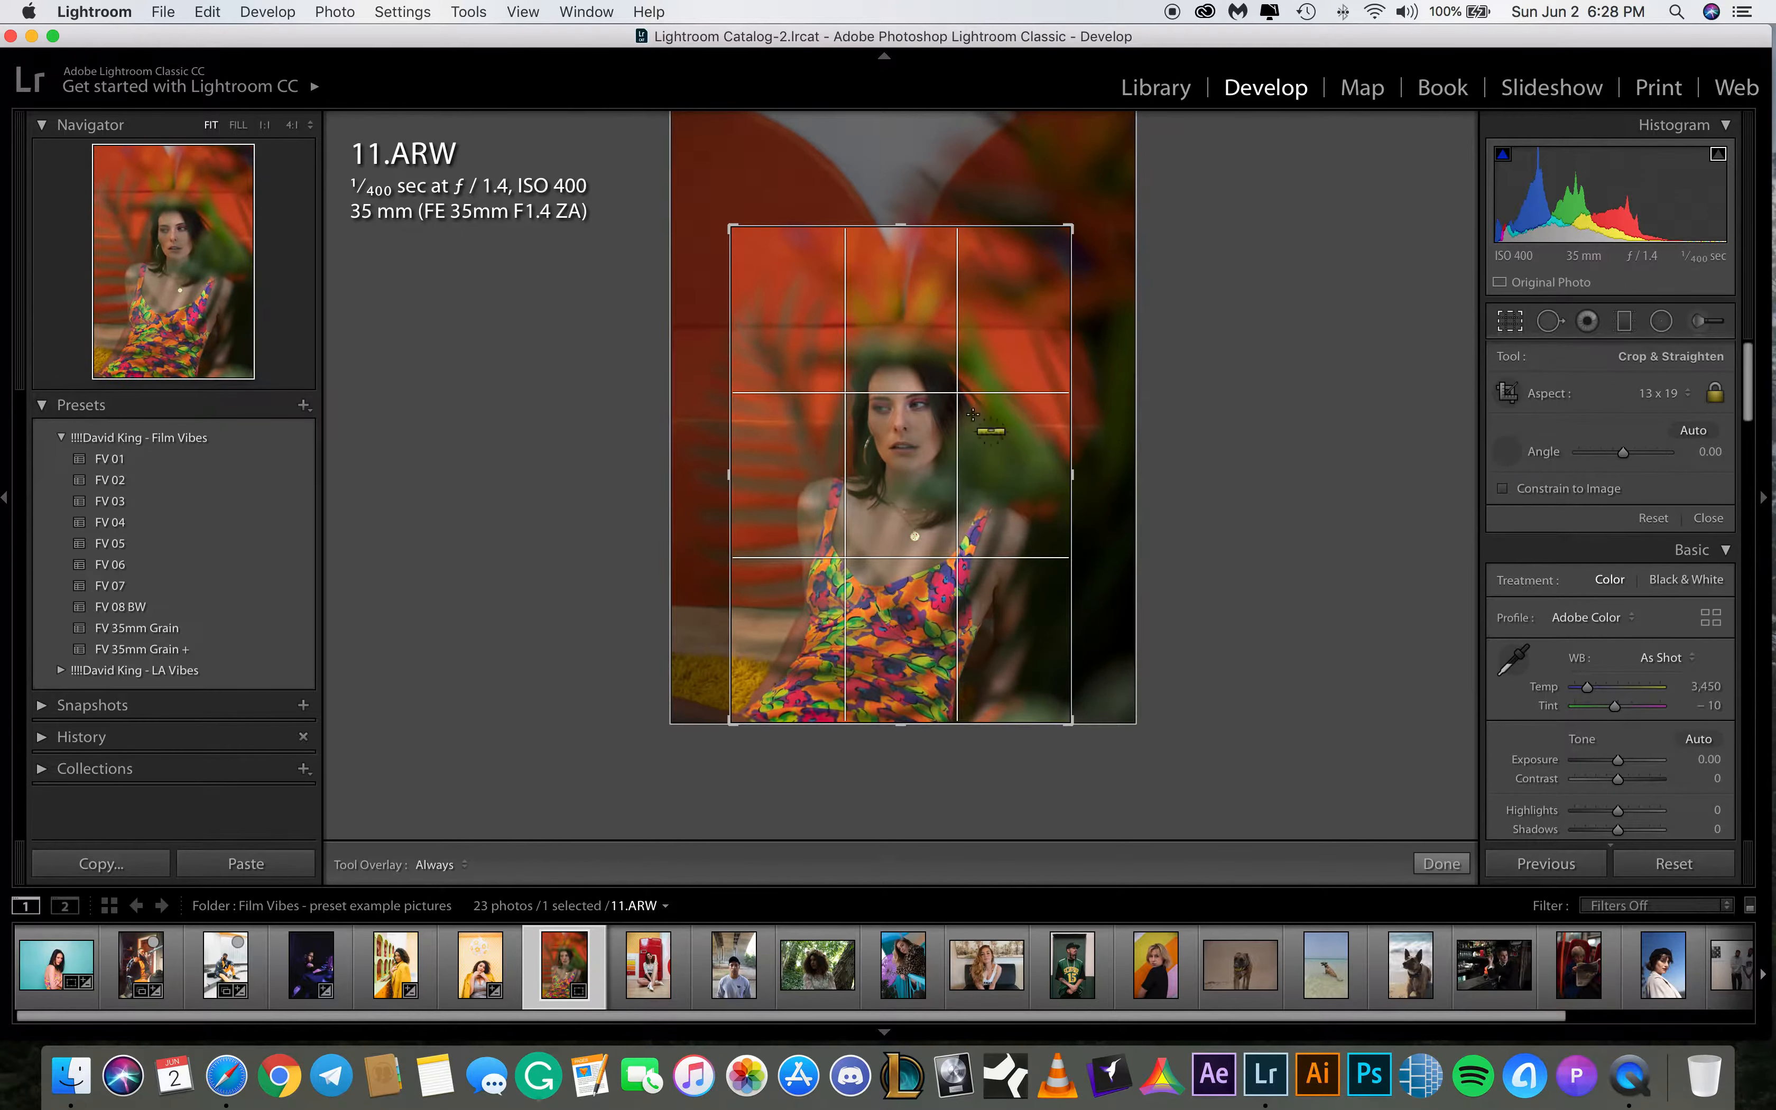
left_click_drag(731, 326, 1070, 328)
left_click_drag(826, 439, 829, 436)
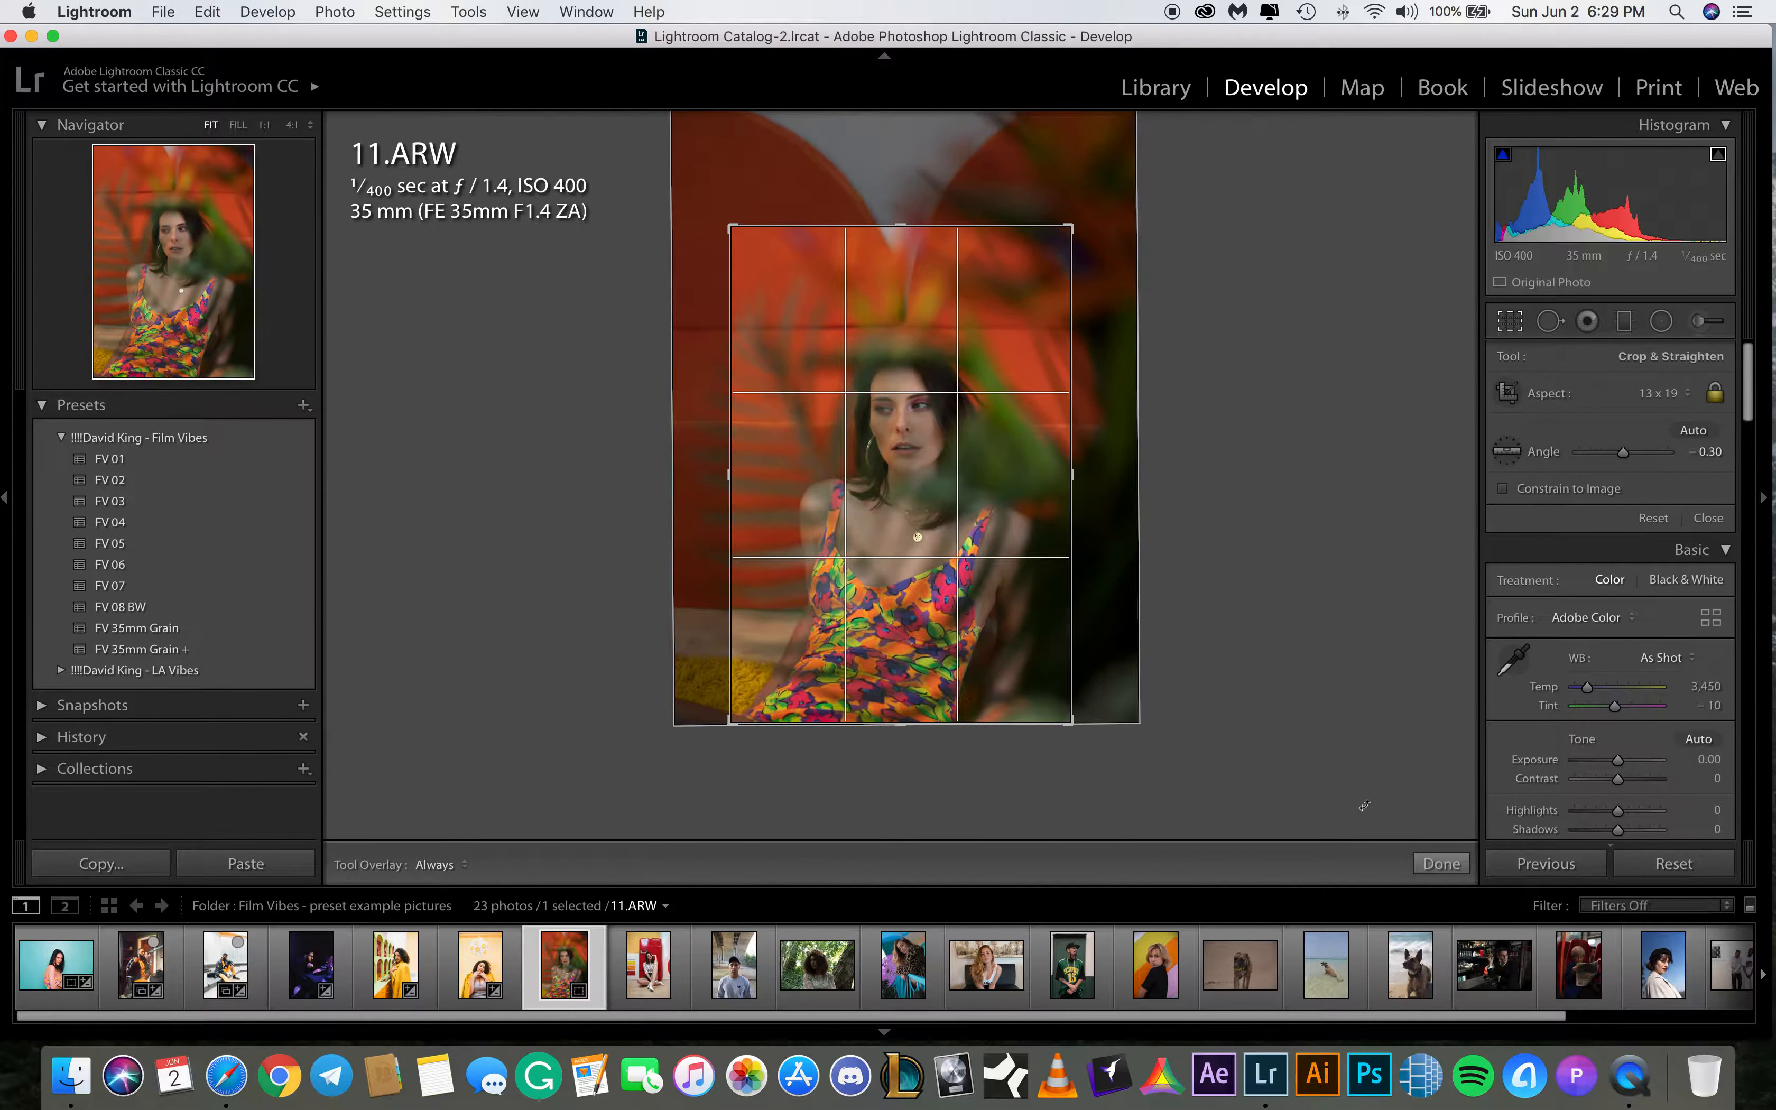
left_click(1441, 863)
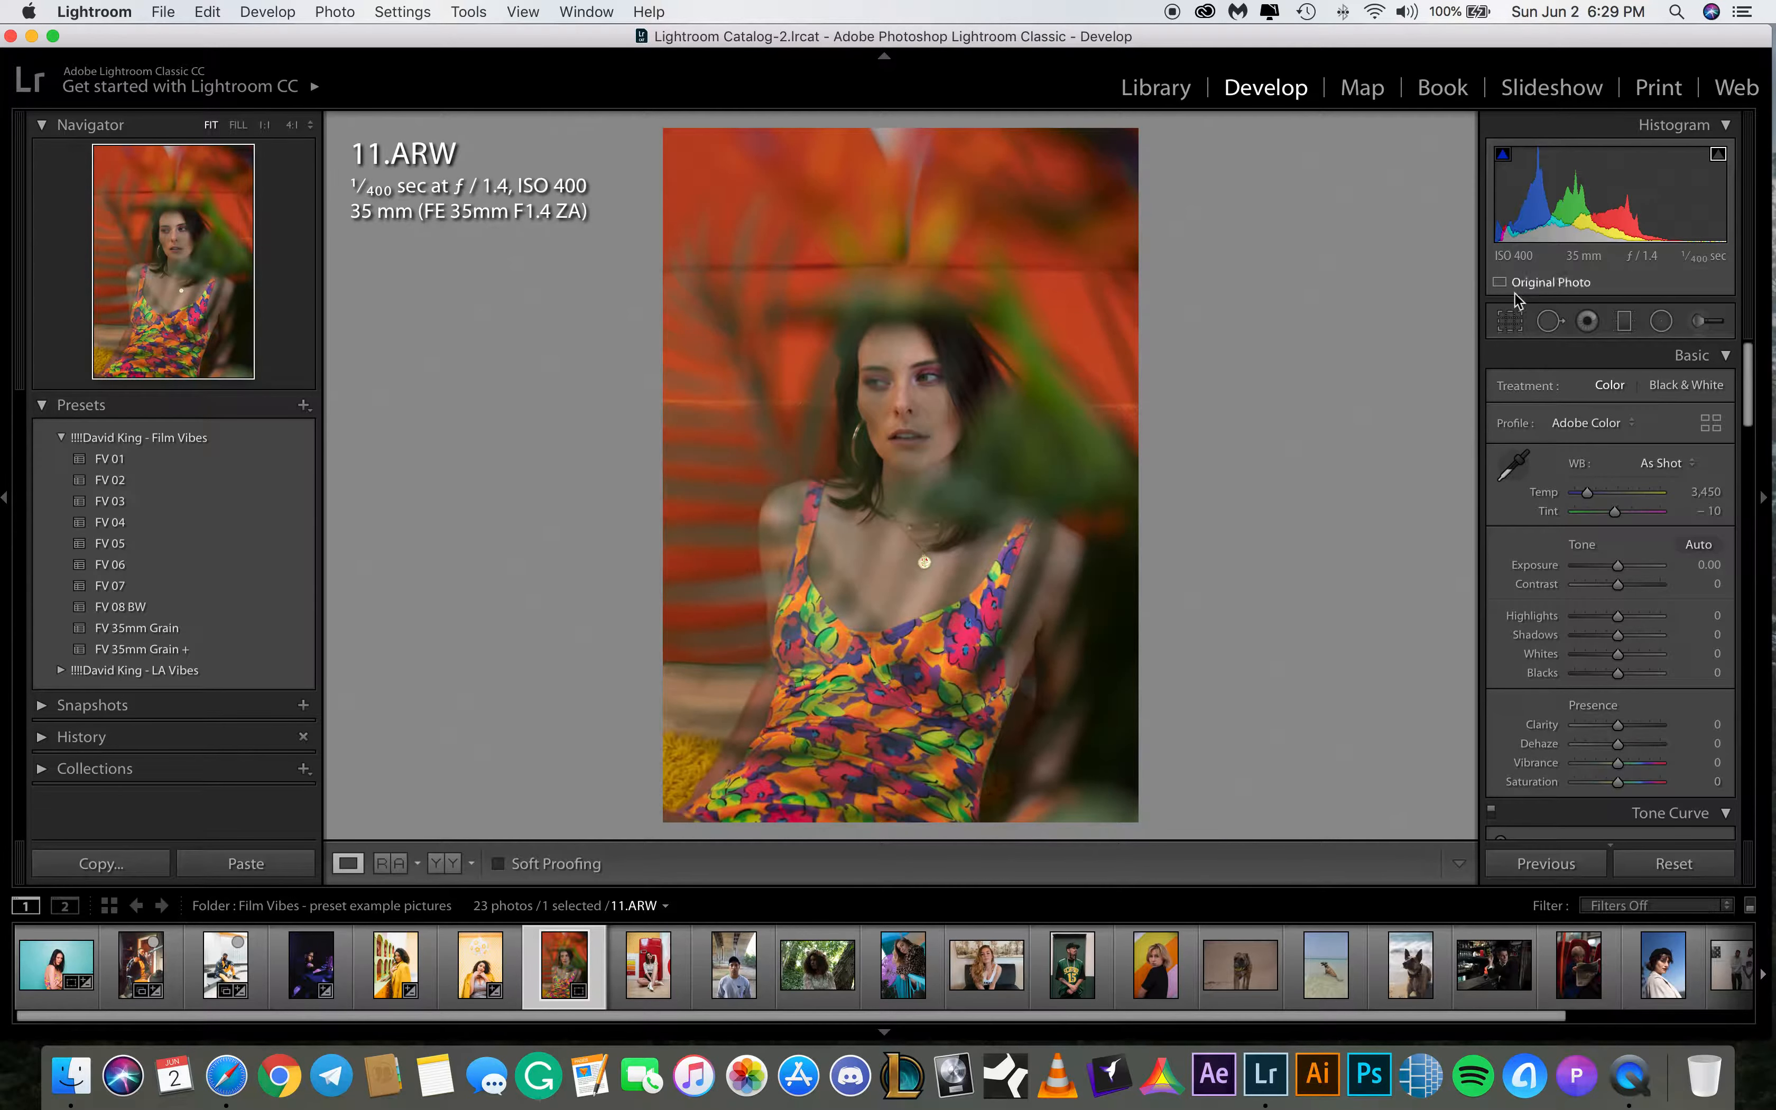
Reopen the crop and try an 8.5 x 11 aspect before returning to 13 x 19
left_click(1509, 321)
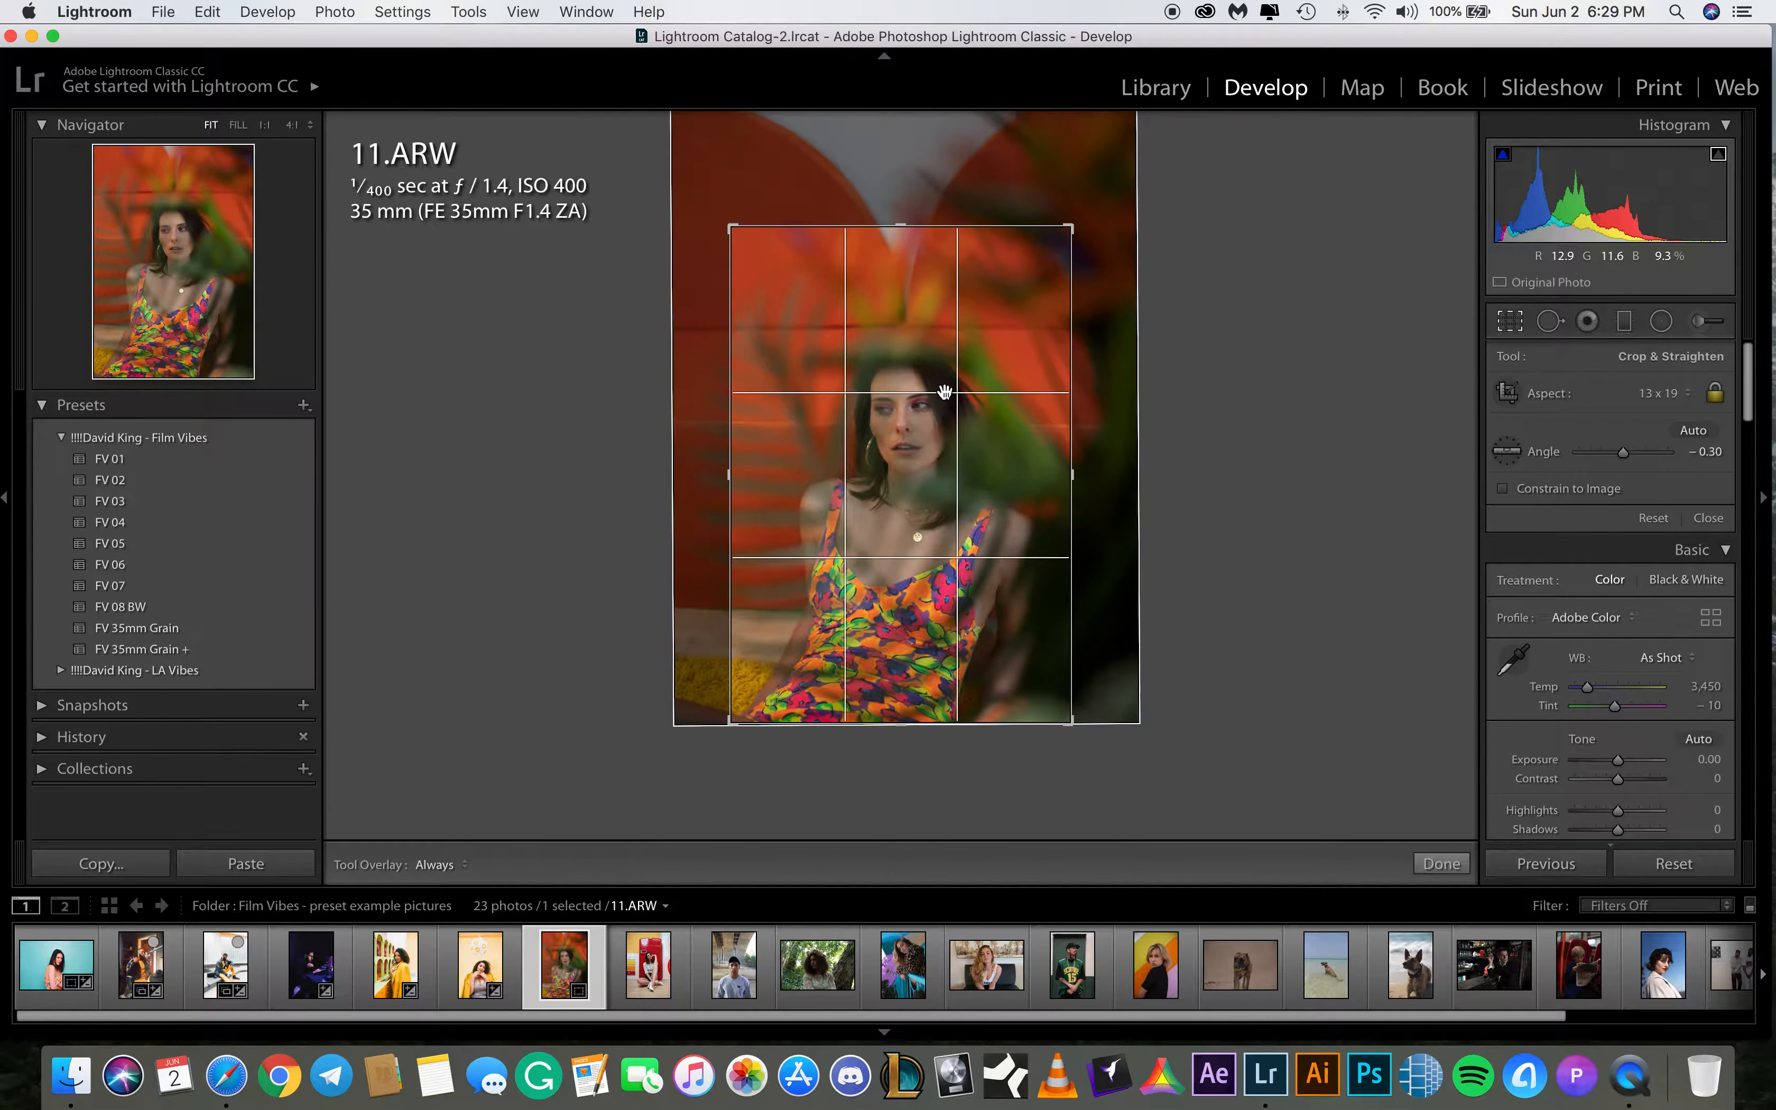
left_click(1438, 866)
left_click(1509, 320)
left_click(1680, 393)
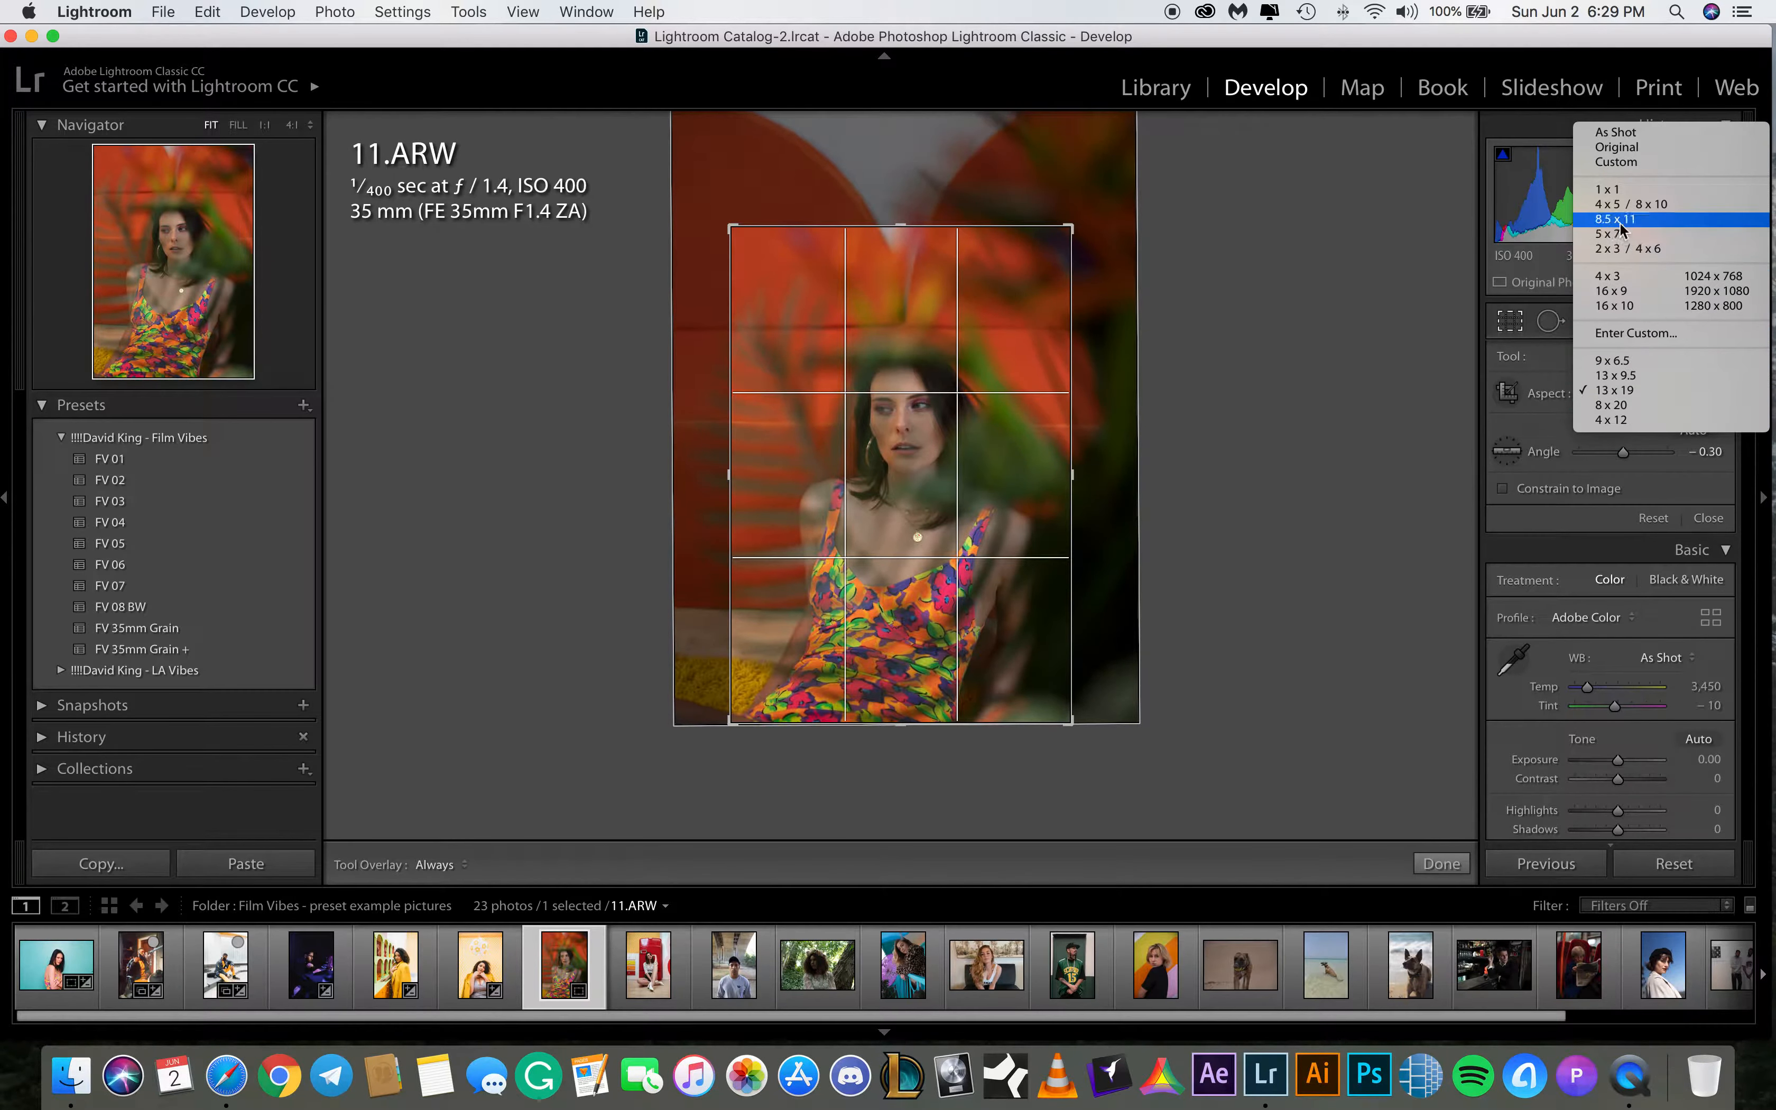
left_click(1625, 205)
left_click_drag(860, 364, 855, 330)
left_click(1663, 395)
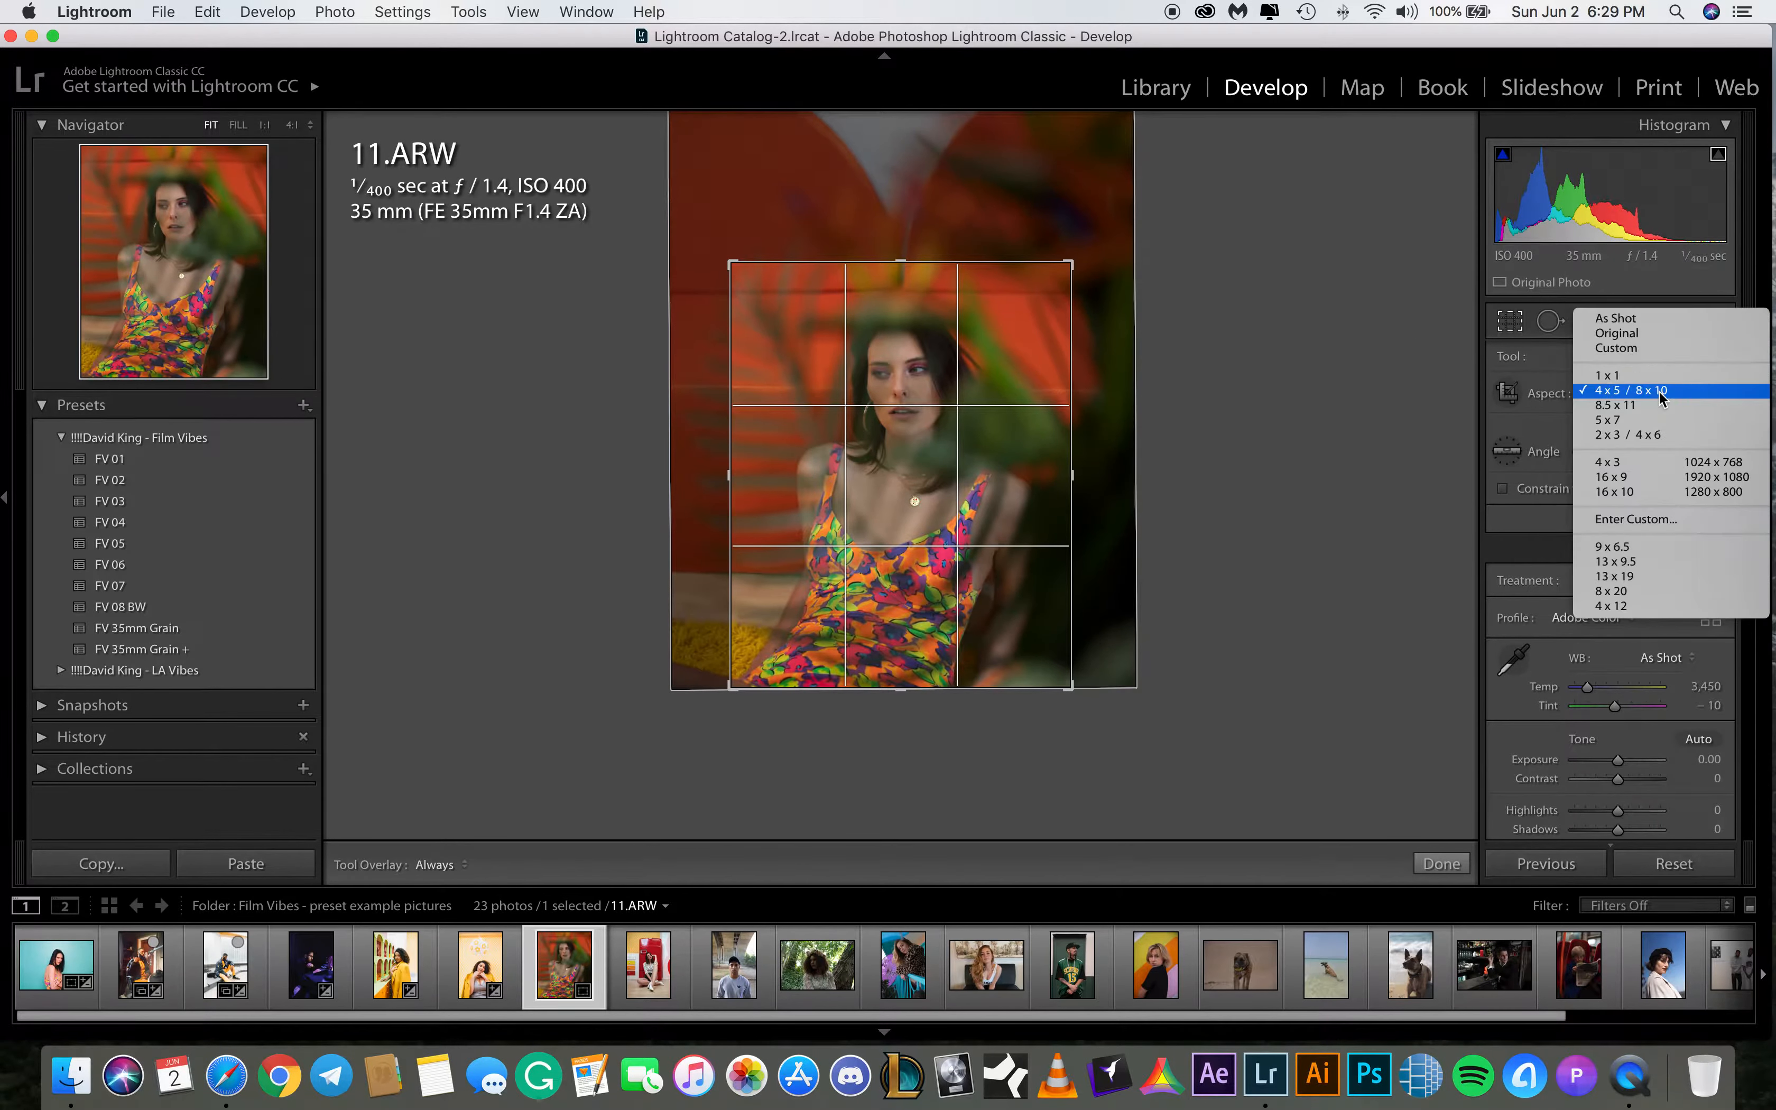
left_click(1638, 578)
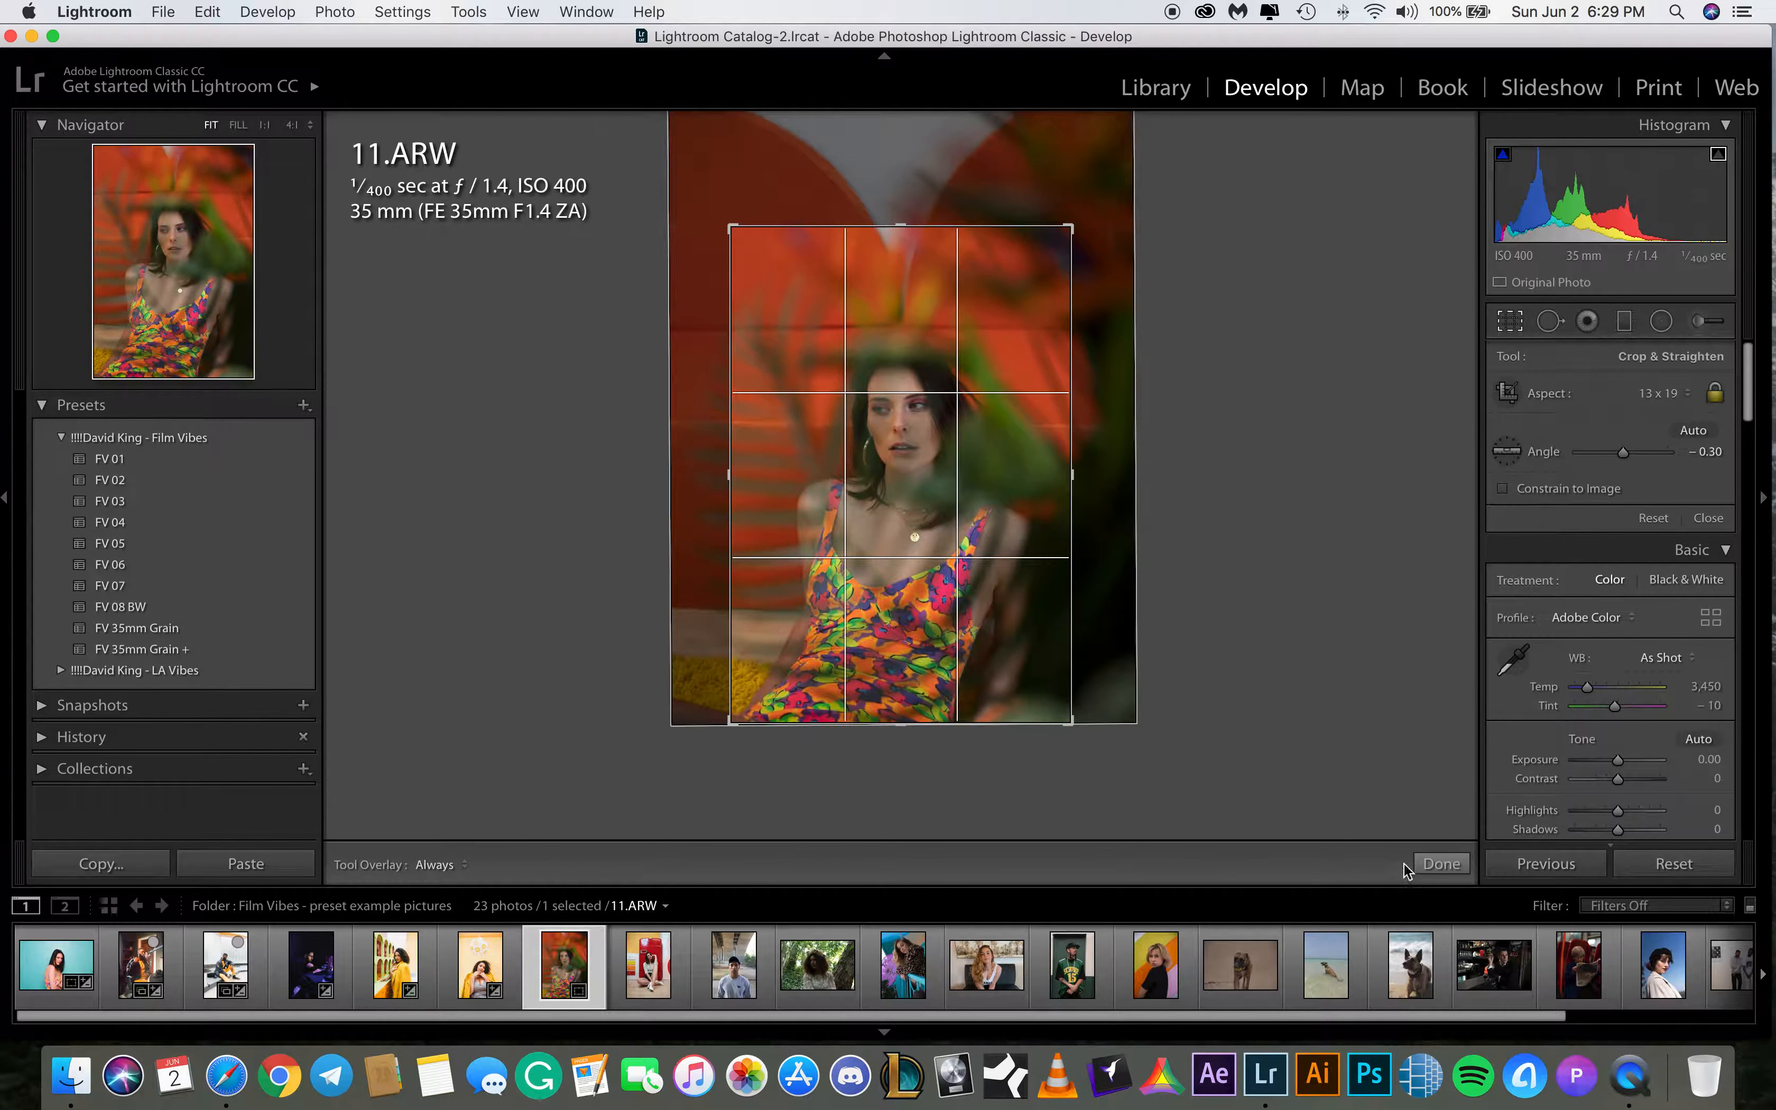
left_click(1427, 865)
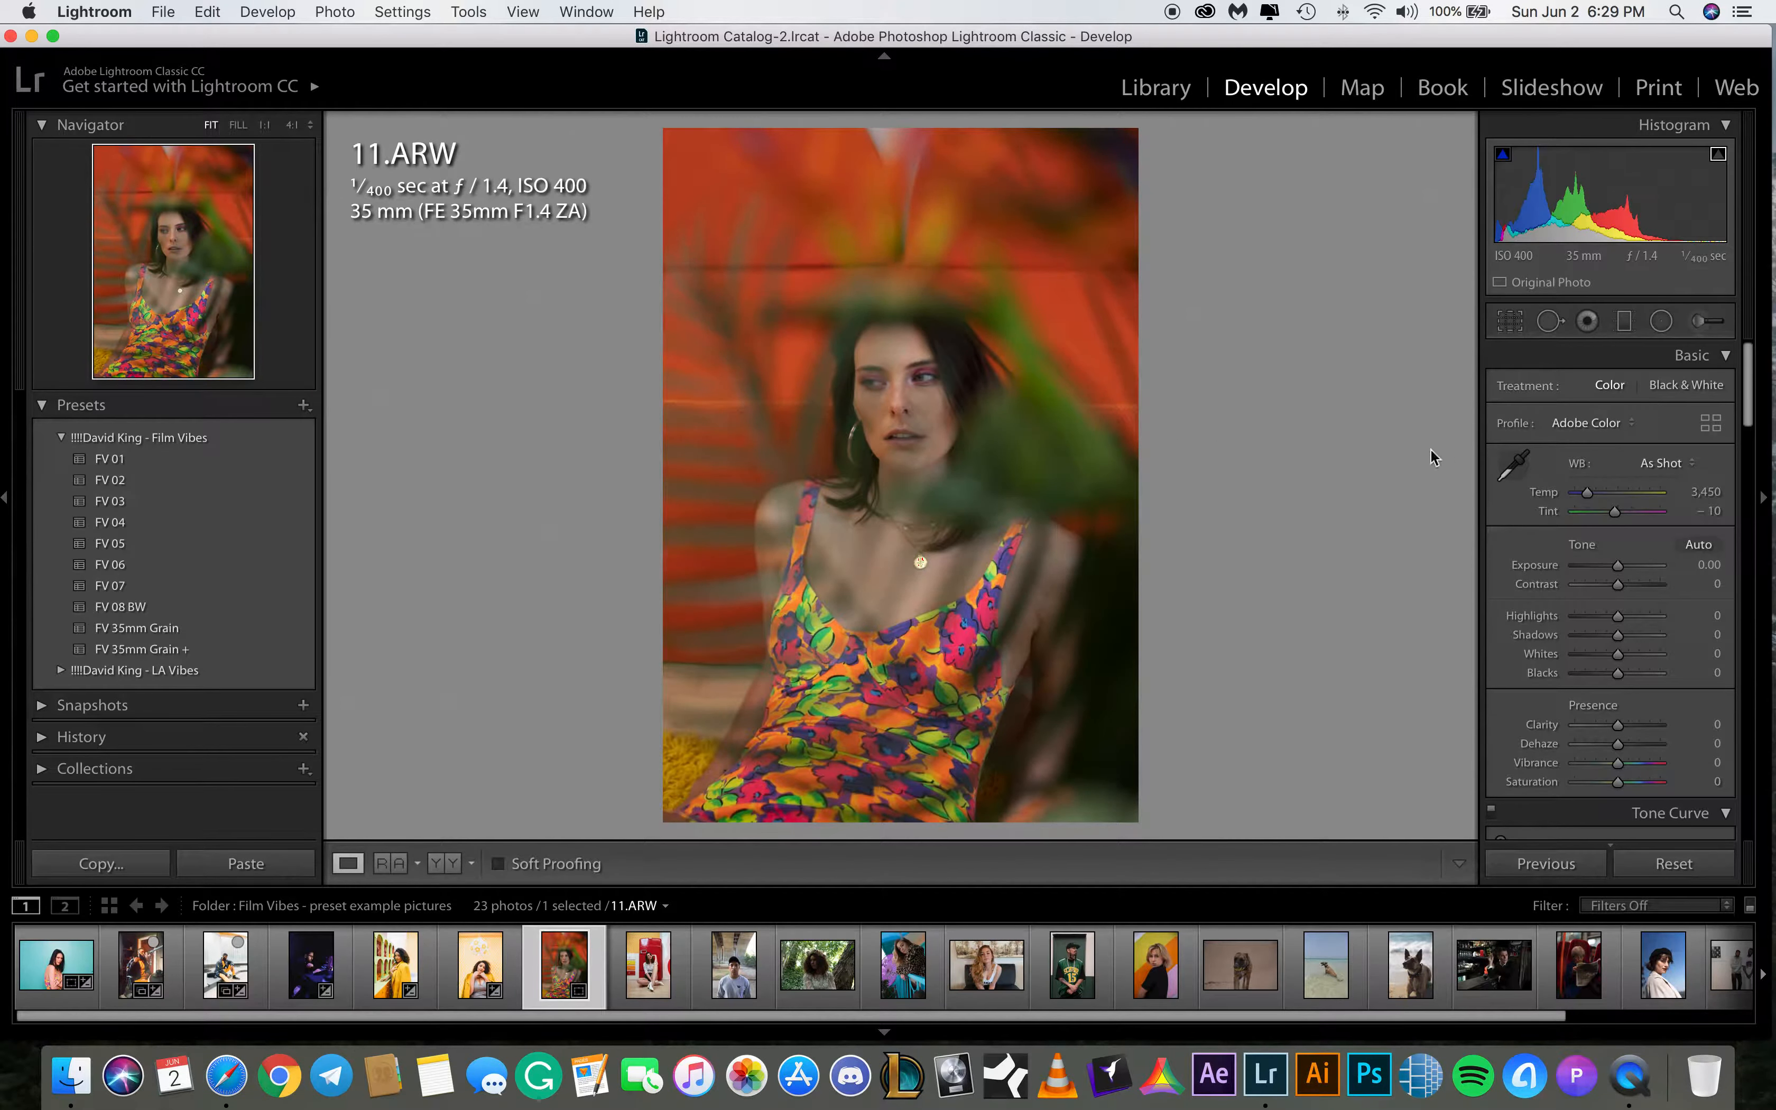
Set the temperature of 11.ARW to 3,200 and reset the white balance
left_click(1712, 496)
type("3200")
key("Return")
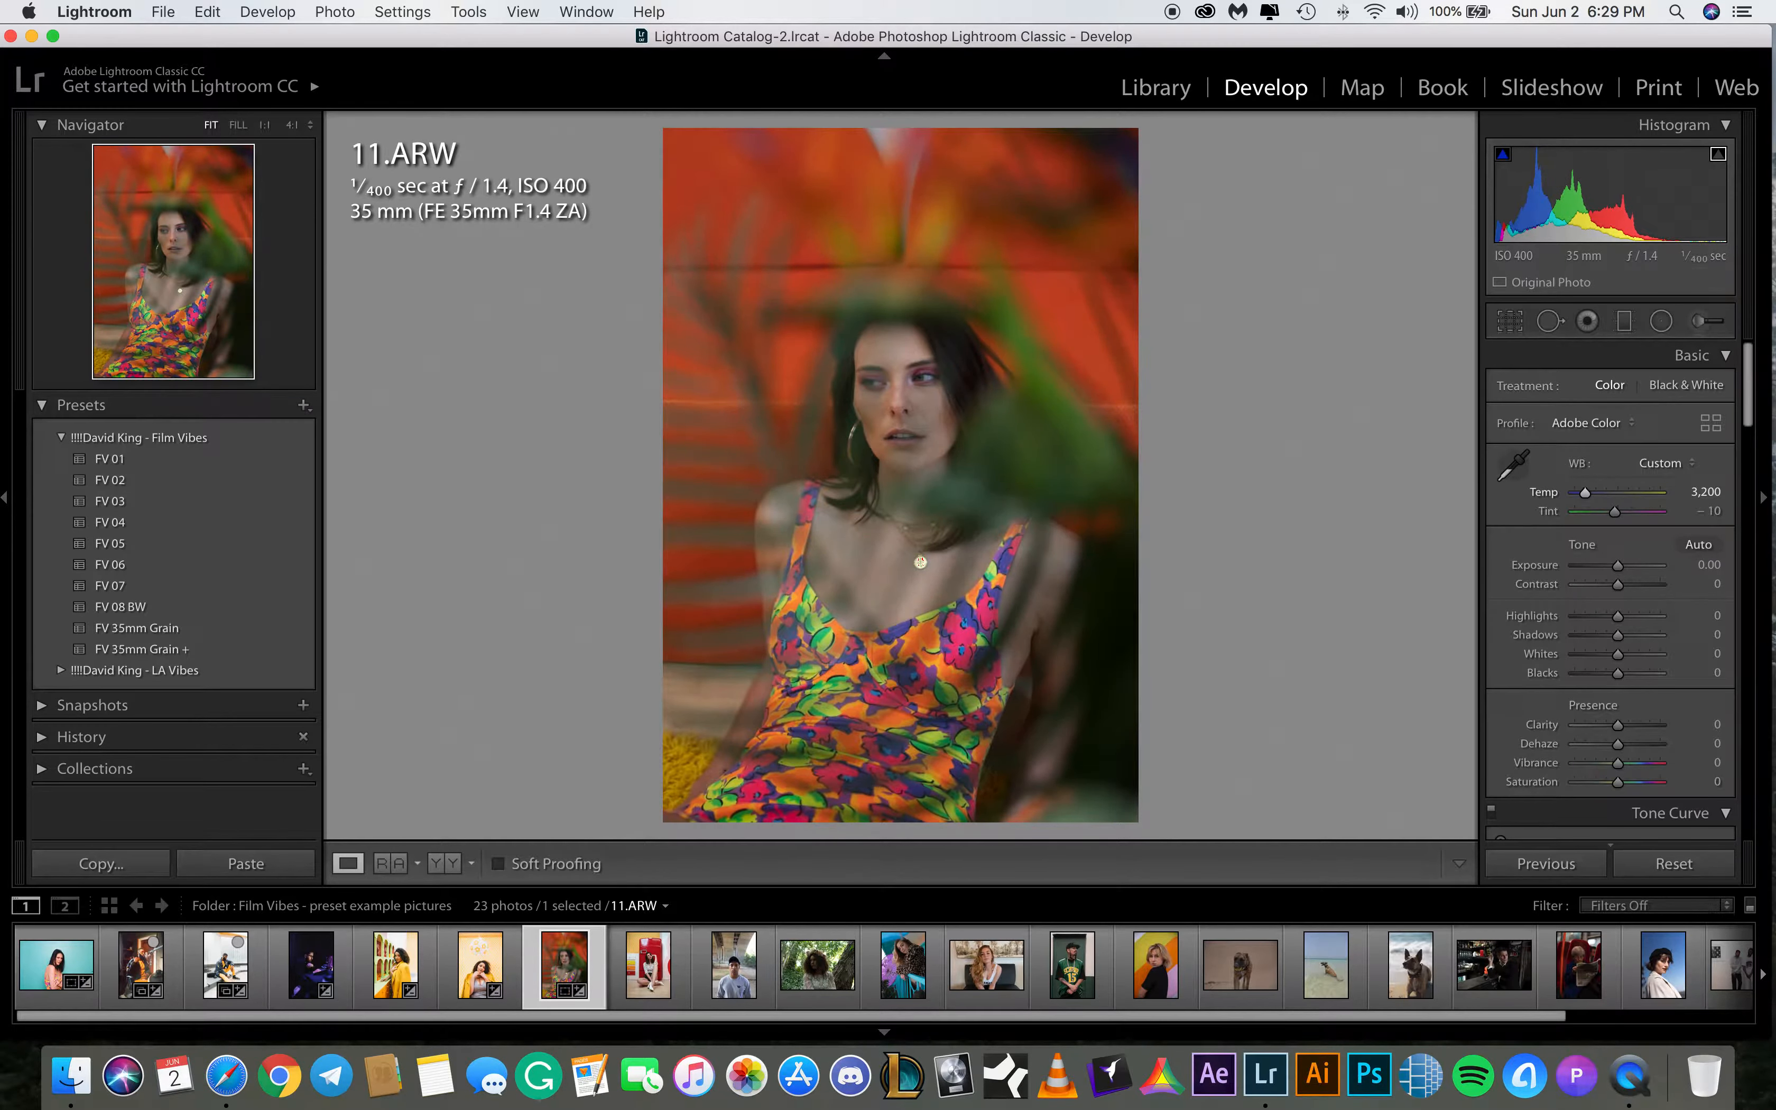
double_click(1547, 494)
Apply the FV 08 BW preset to 11.ARW and set its temperature to 3,200
left_click(125, 608)
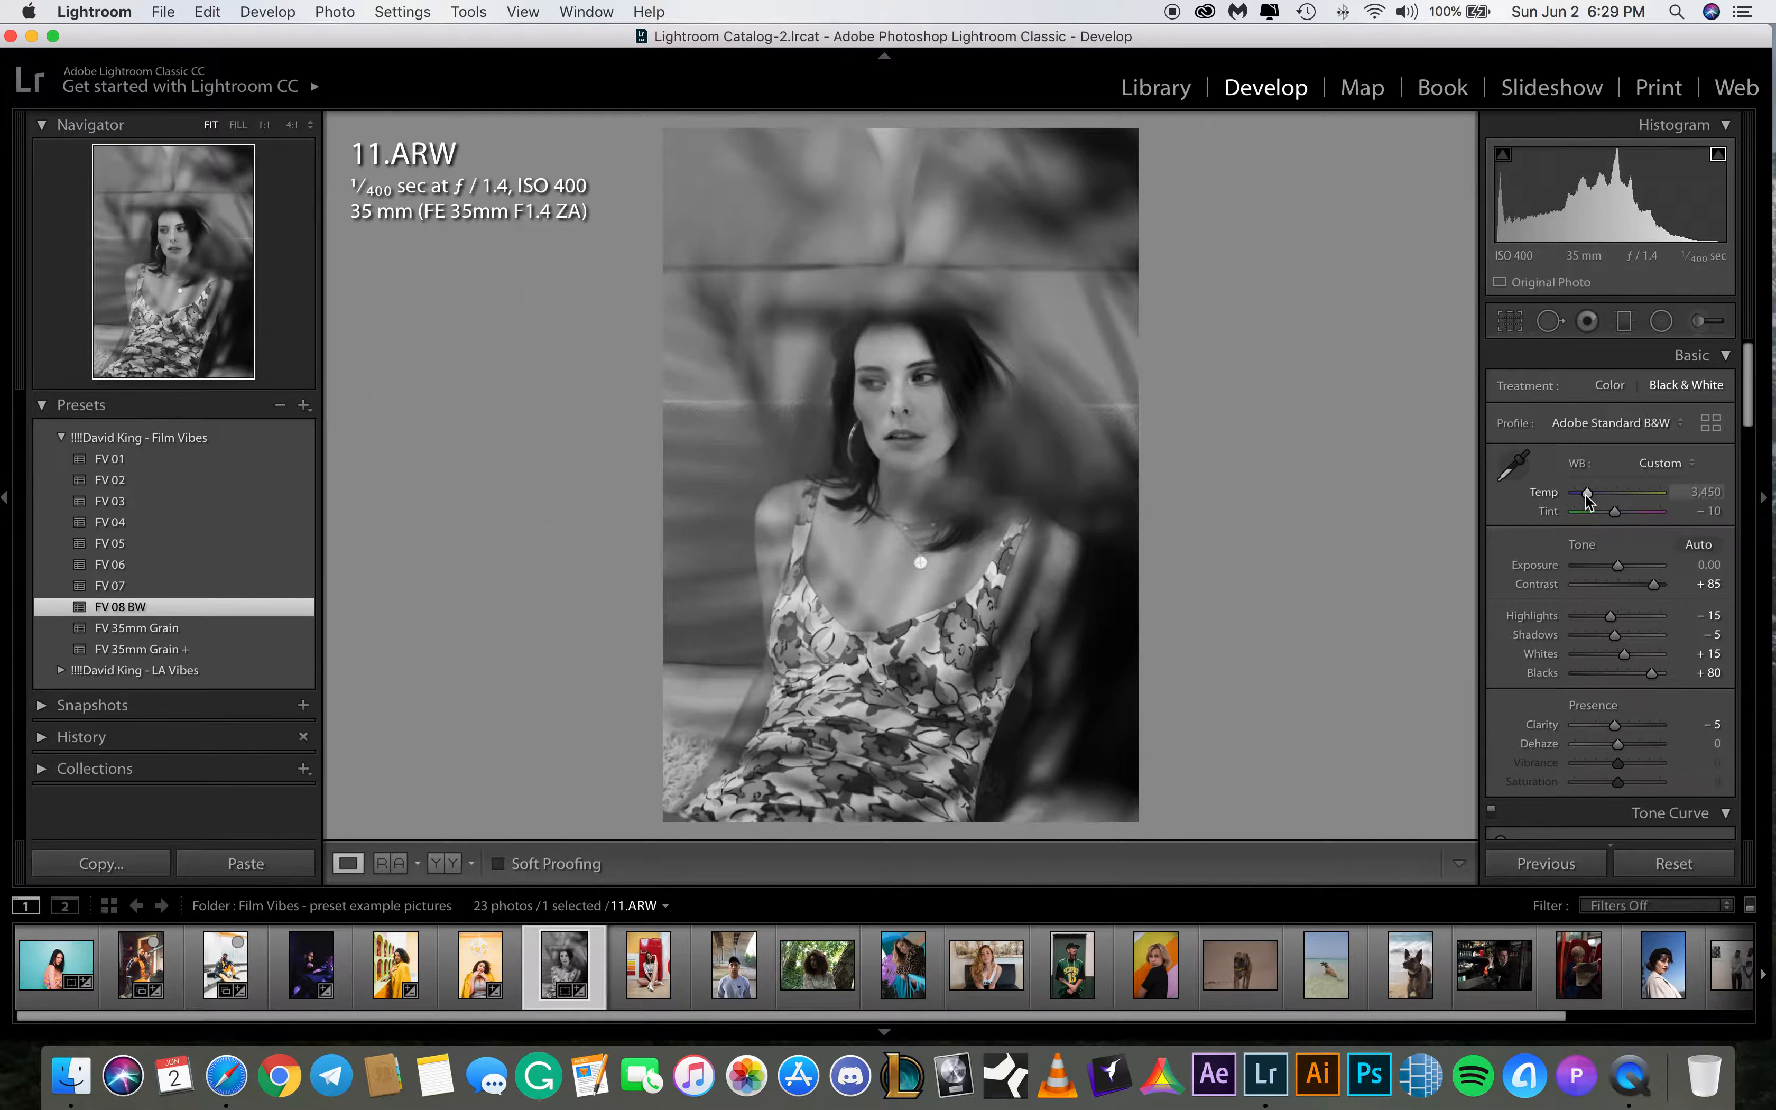
left_click_drag(1587, 493, 1583, 498)
left_click(1712, 492)
type("3200")
key("Return")
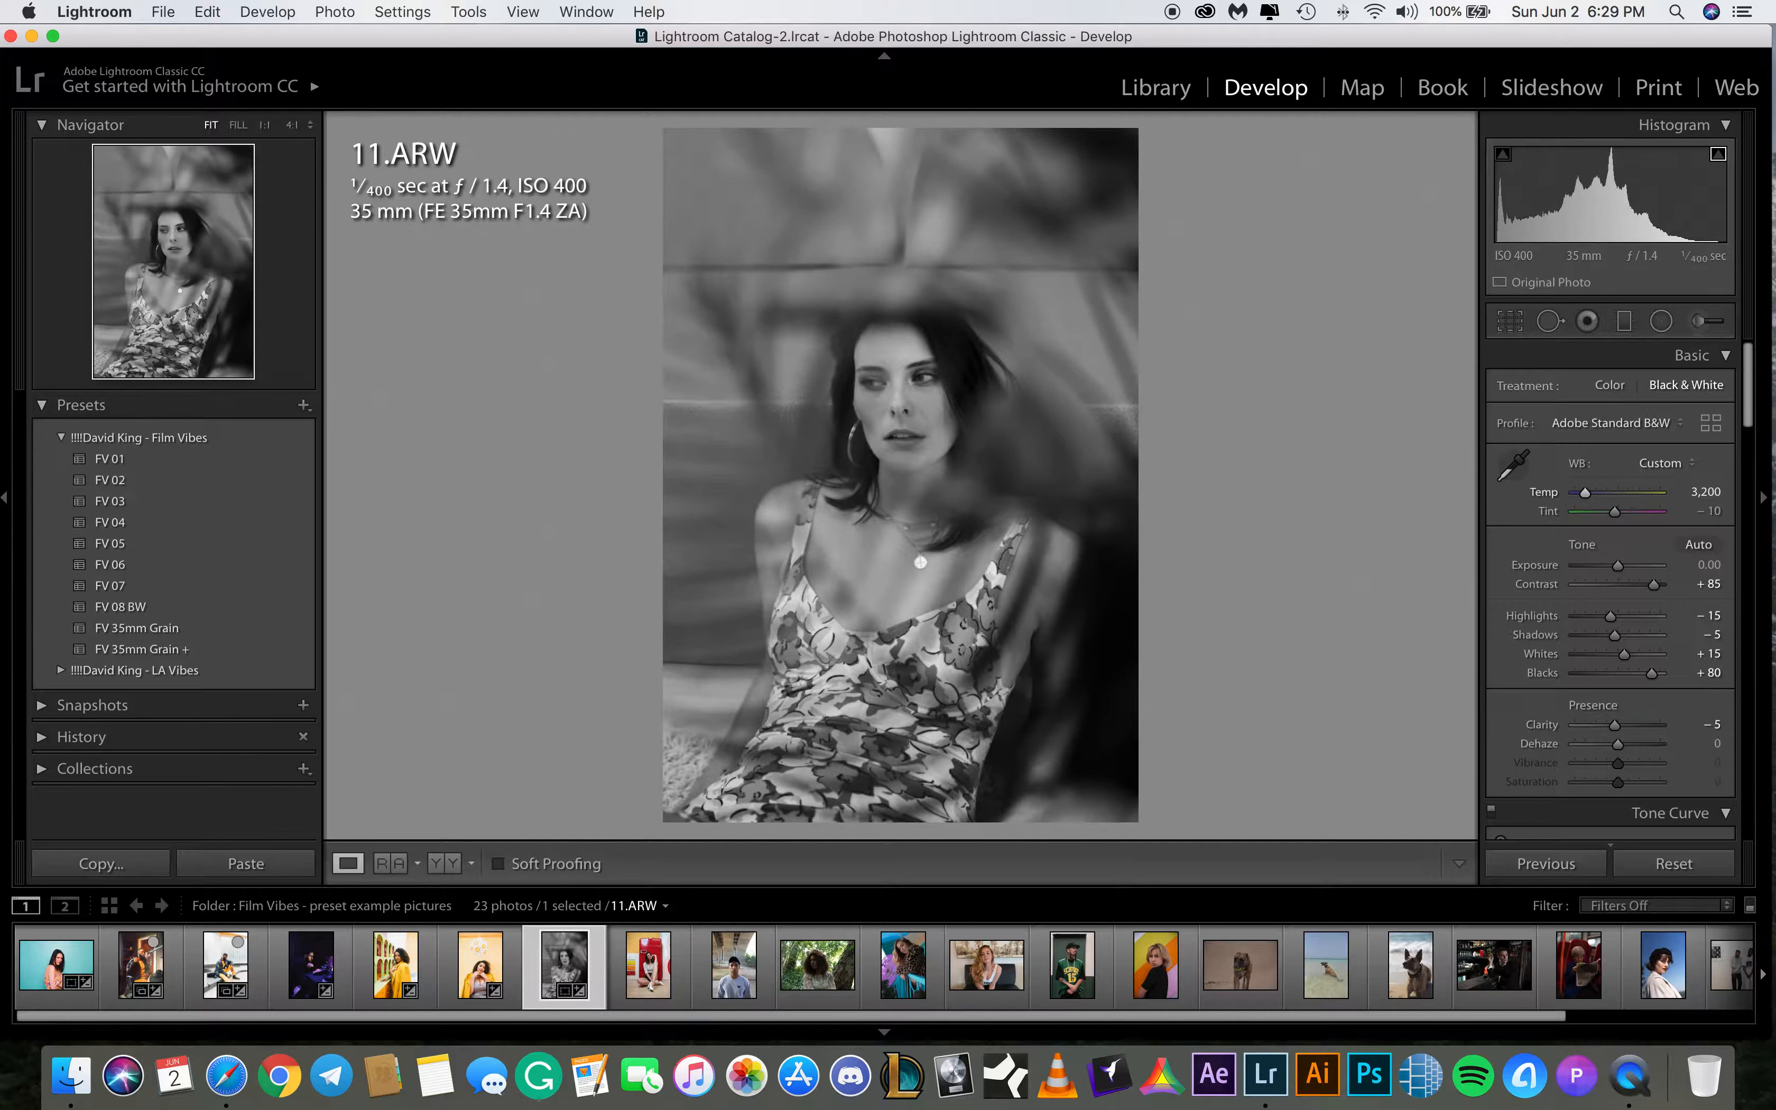
Set the exposure of 11.ARW to +0.30
left_click(1710, 564)
type(".5")
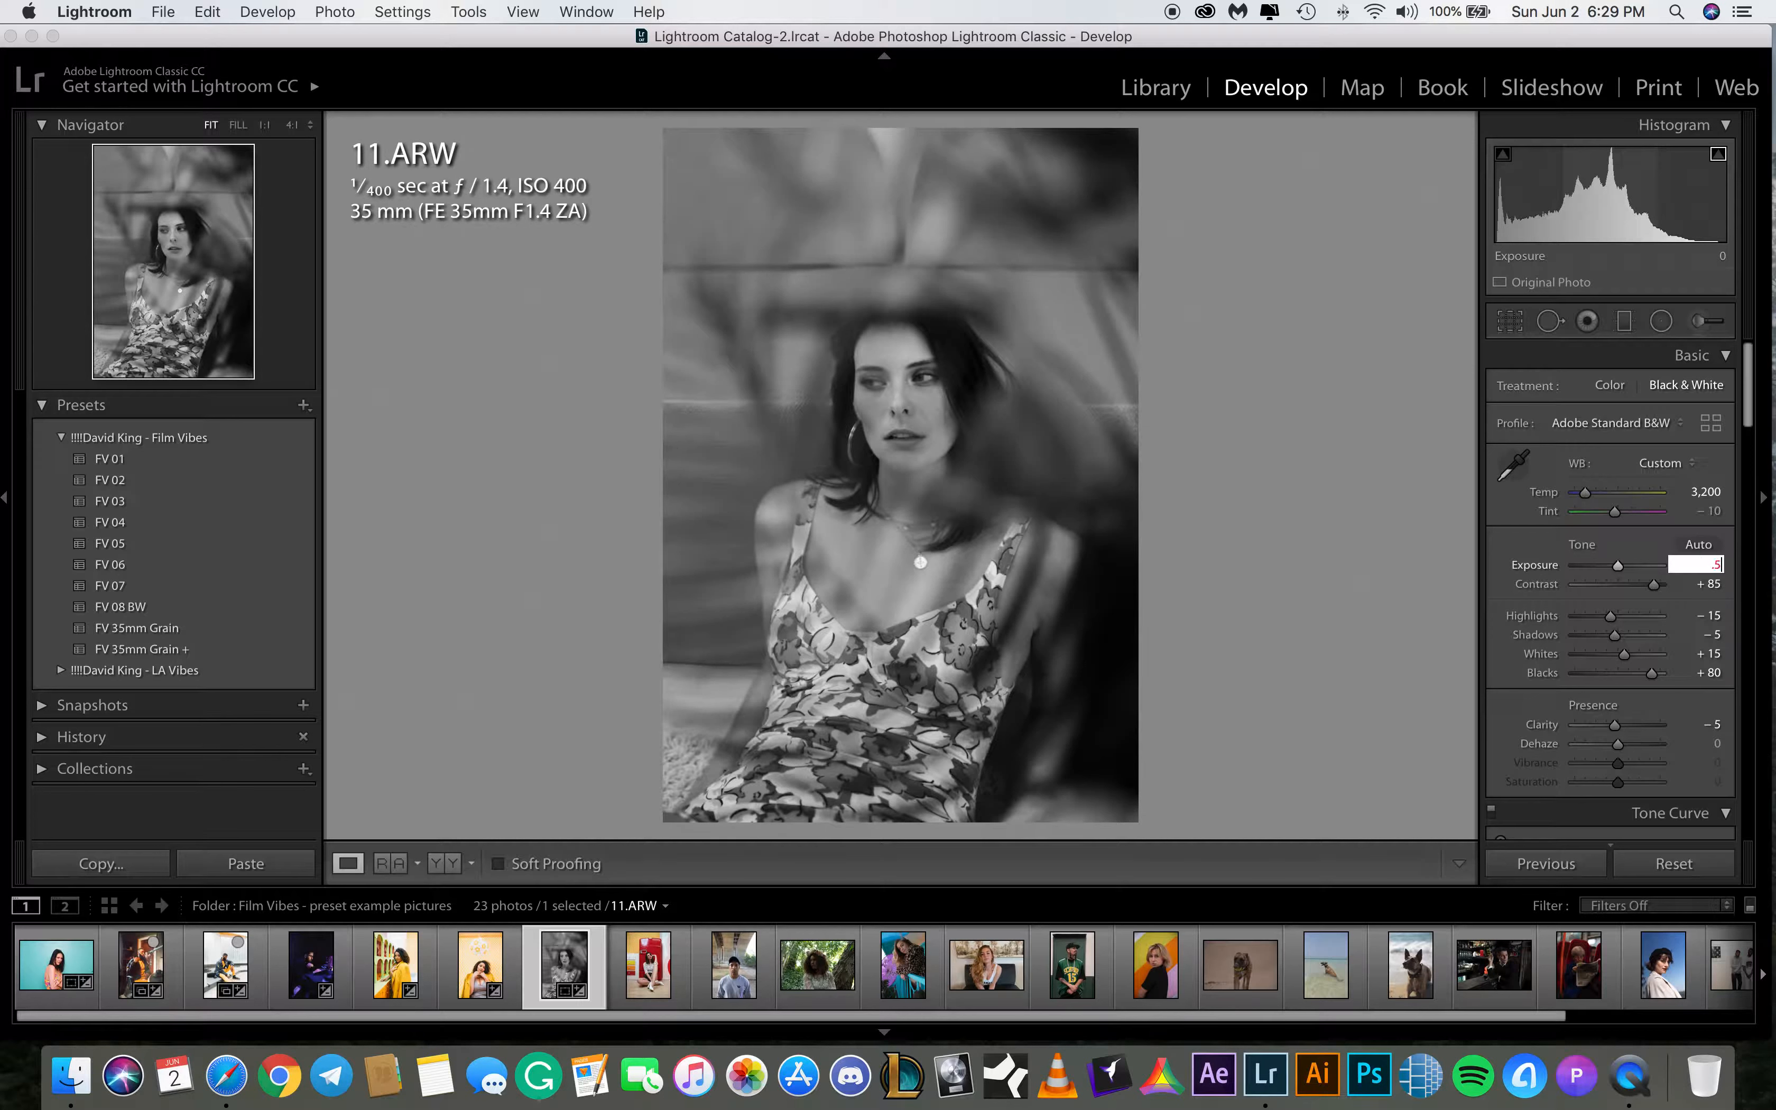
type("5")
key("Return")
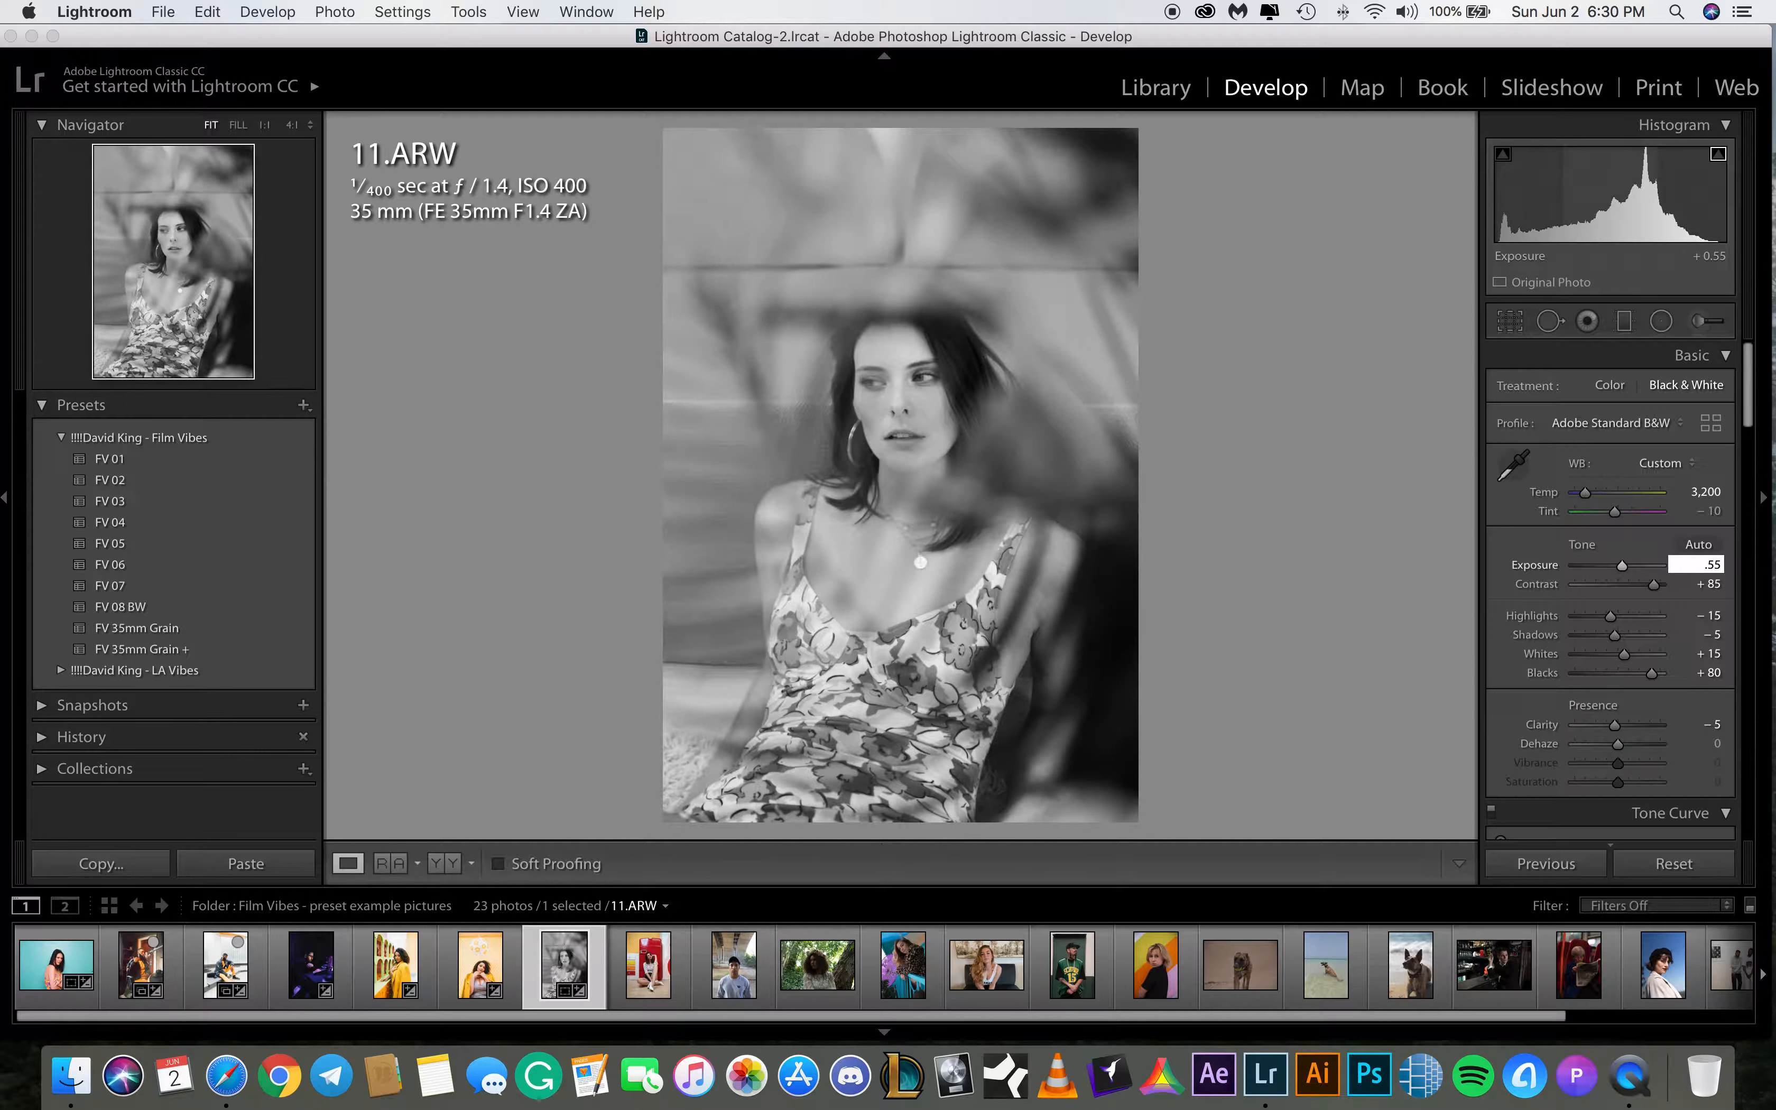
key("Return")
type(".3")
key("Return")
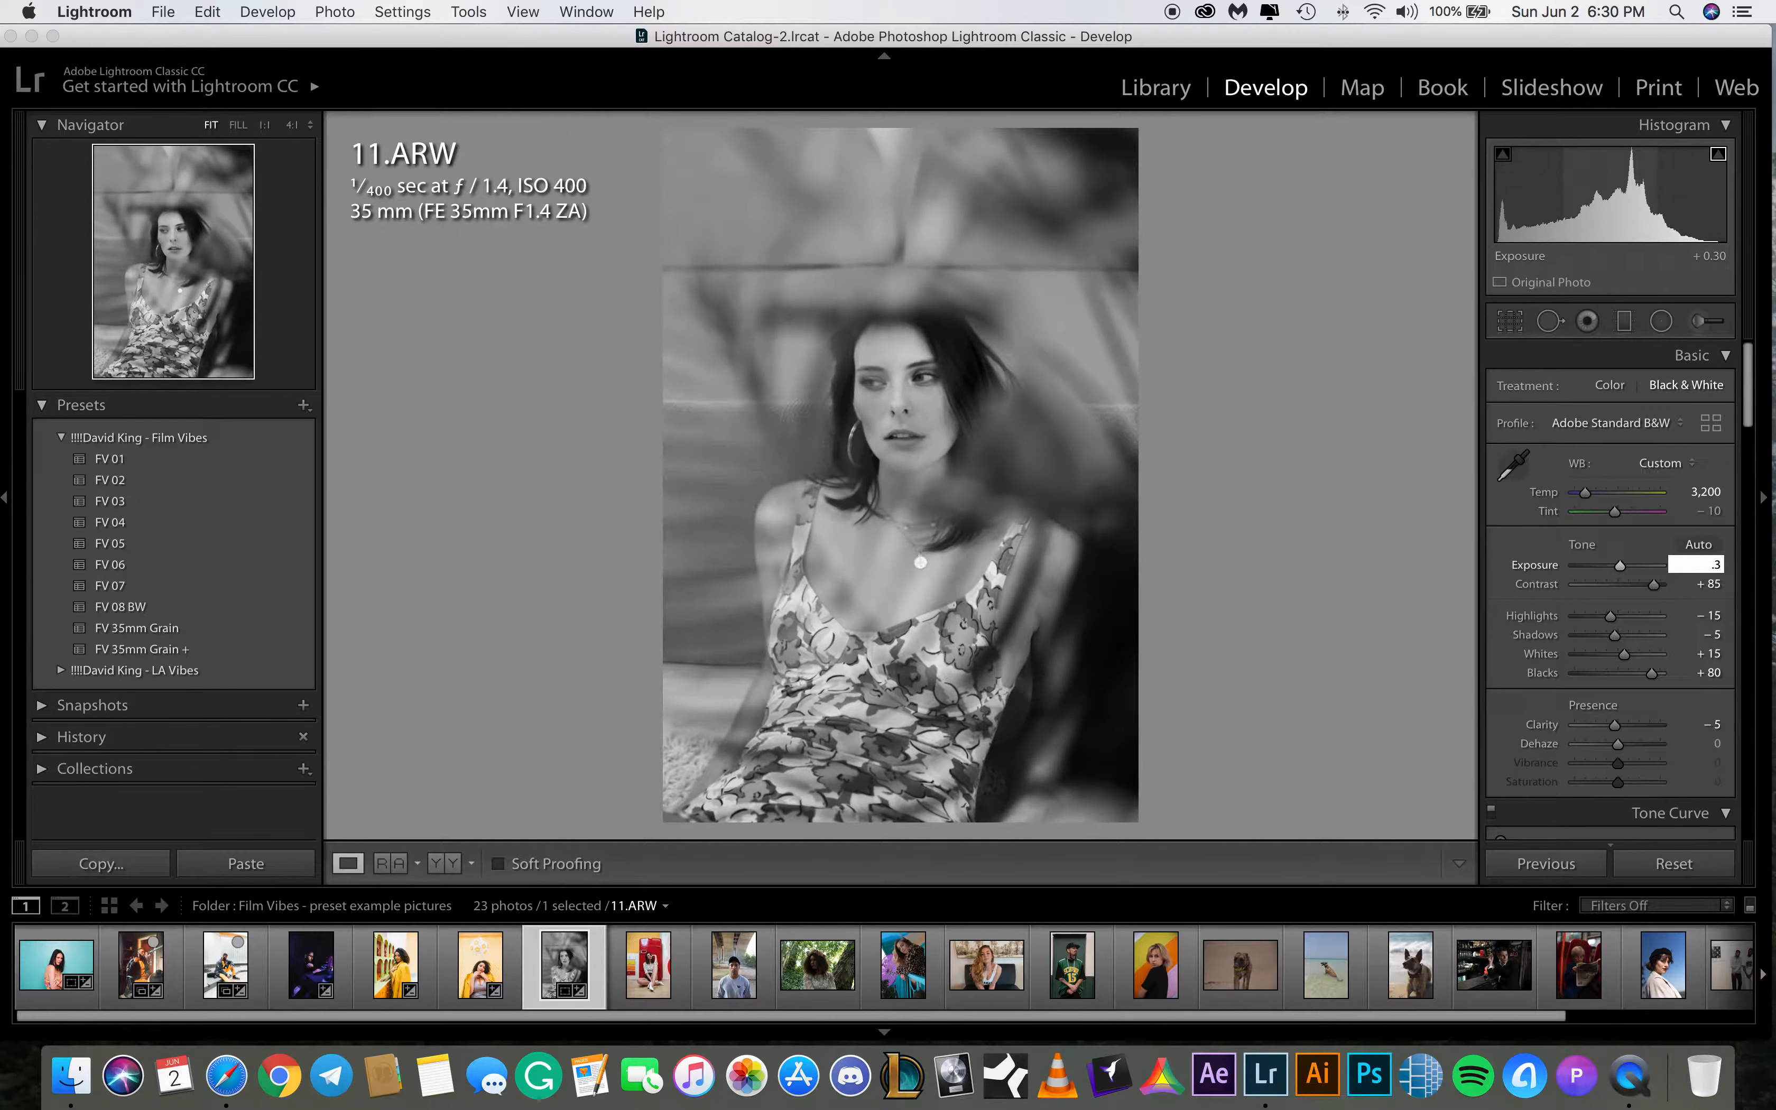
key("Return")
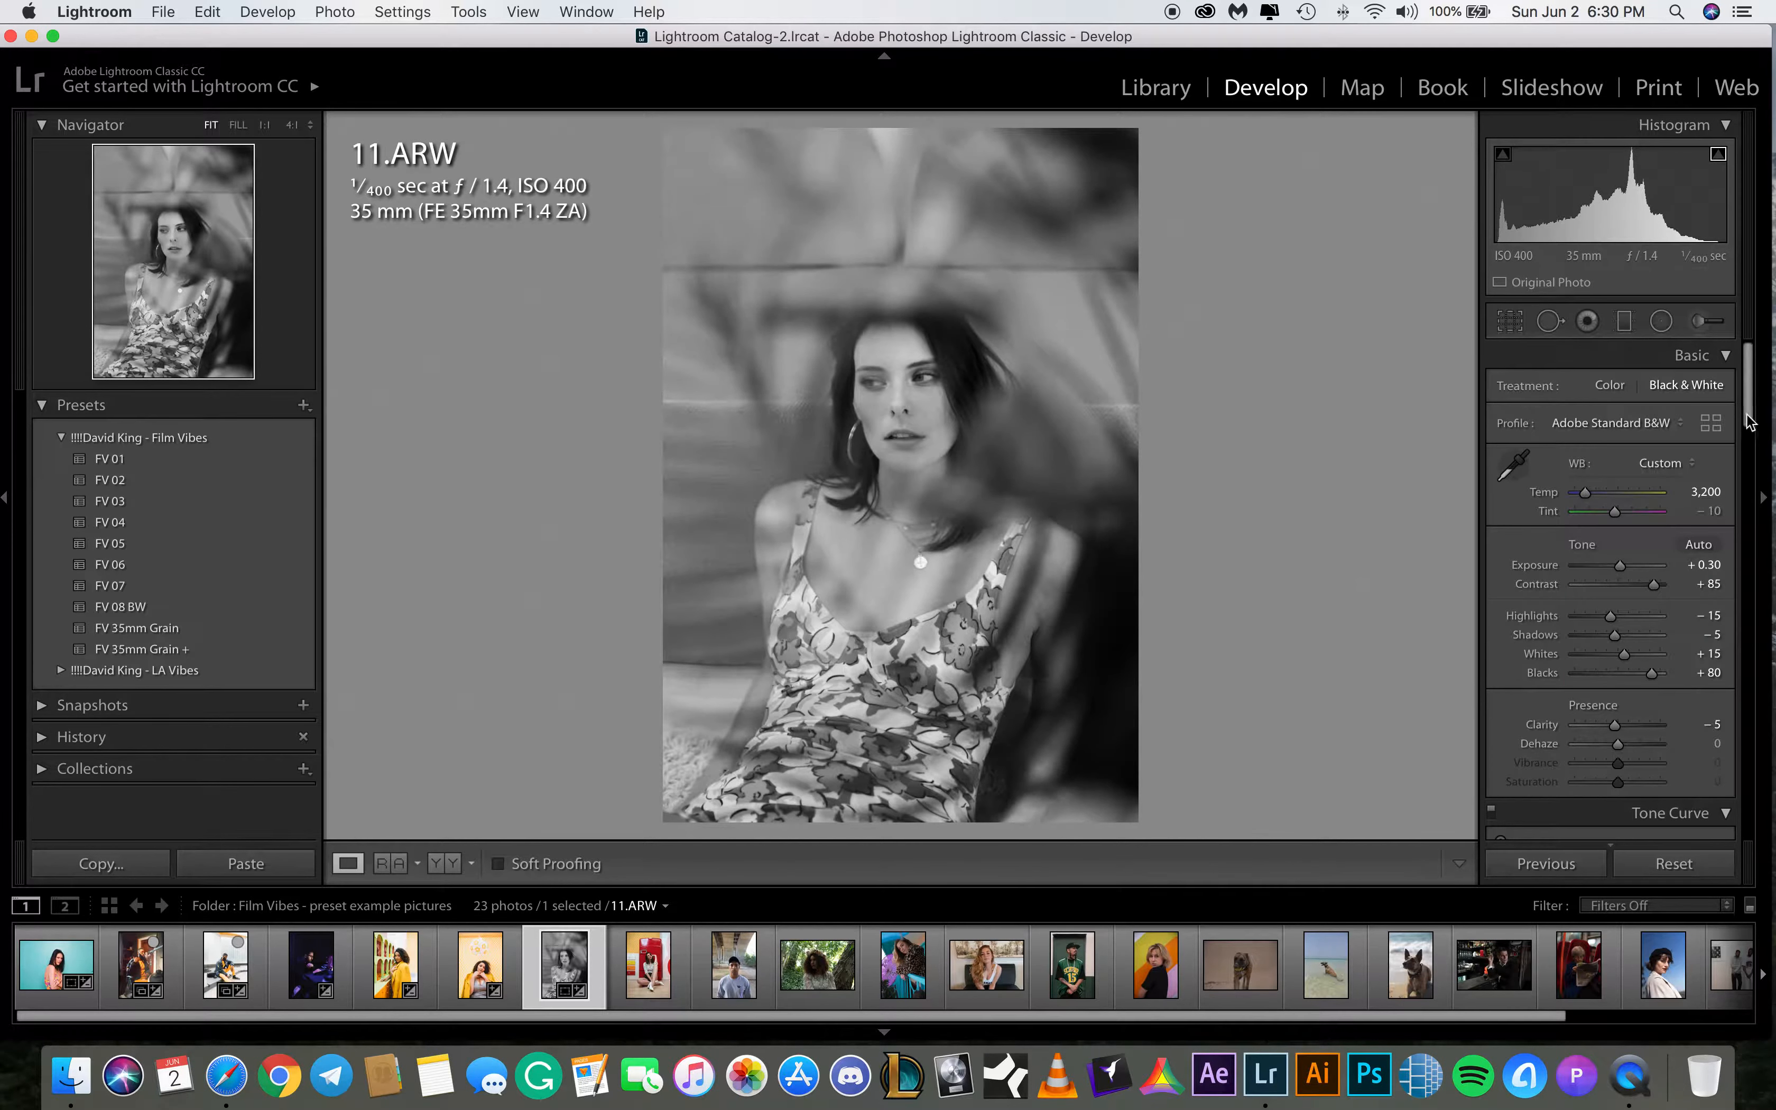
Compare the two 35mm grain presets on 11.ARW and apply FV 35mm Grain +
left_click_drag(1747, 427, 1760, 804)
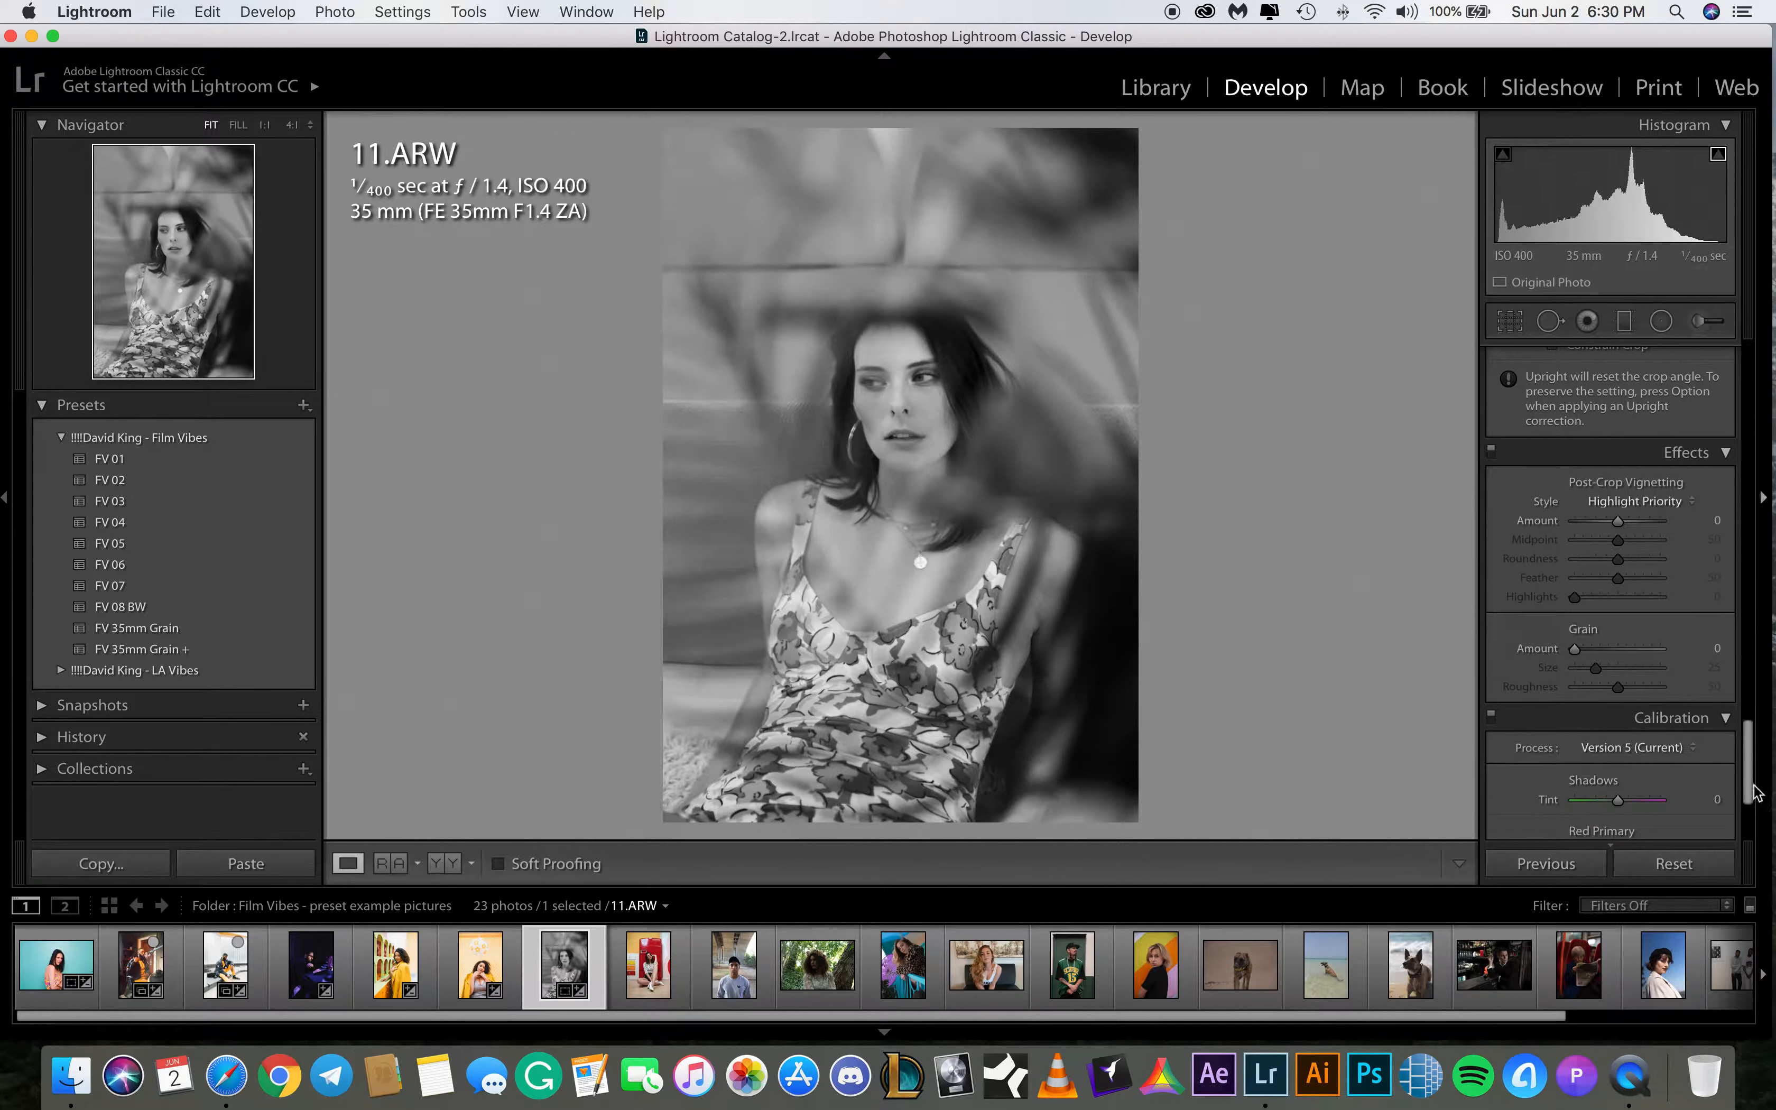
left_click(145, 629)
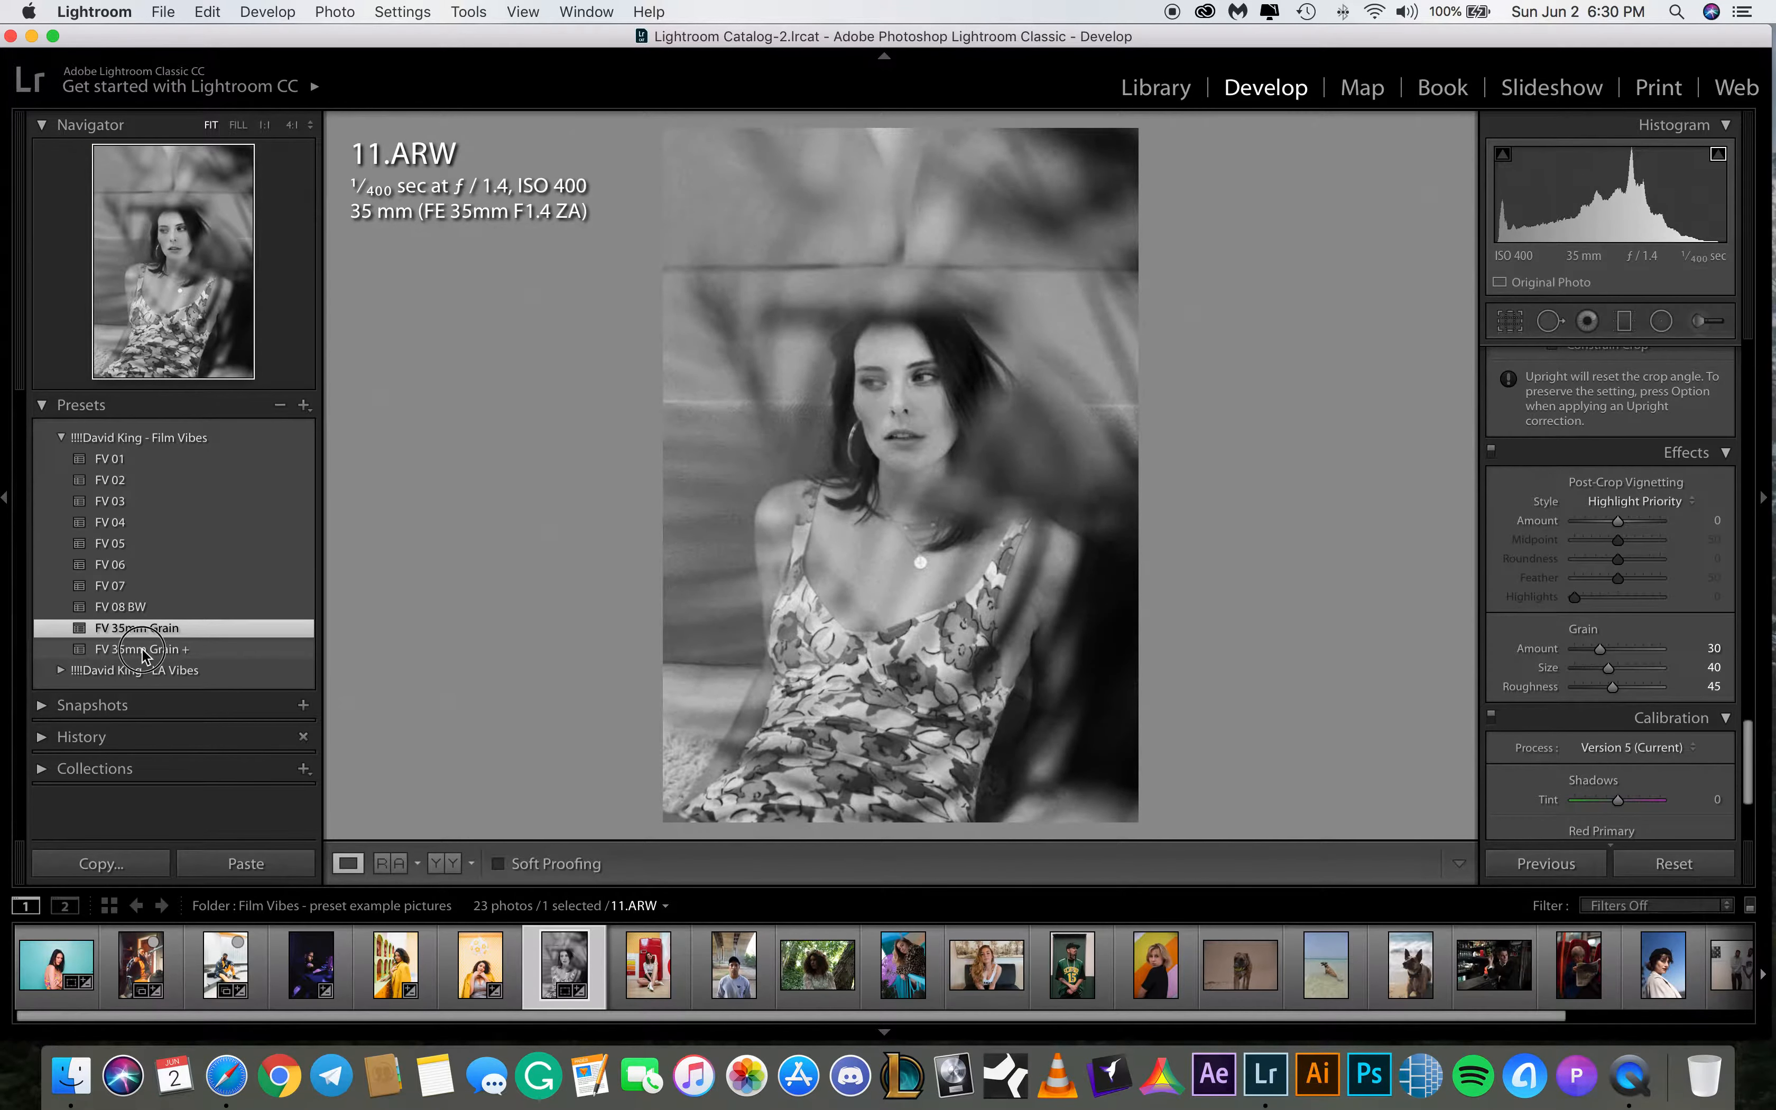
left_click(142, 647)
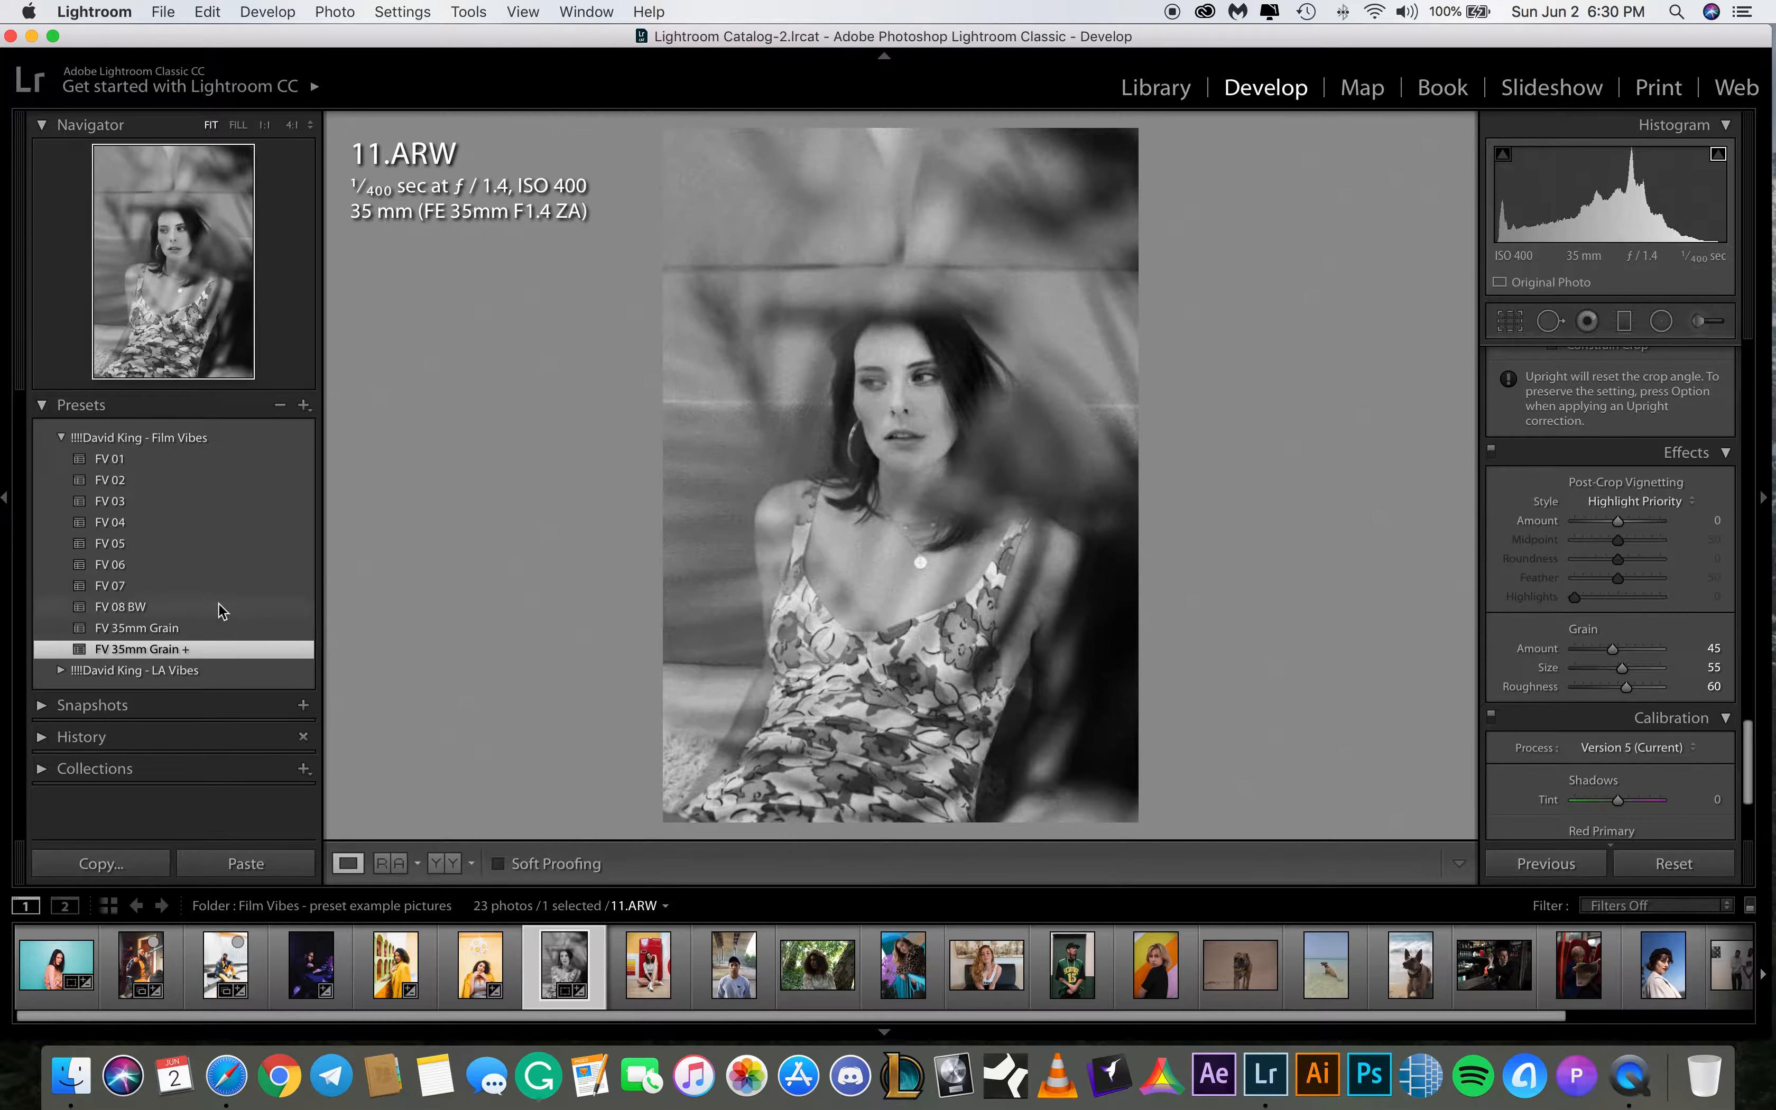
left_click(154, 630)
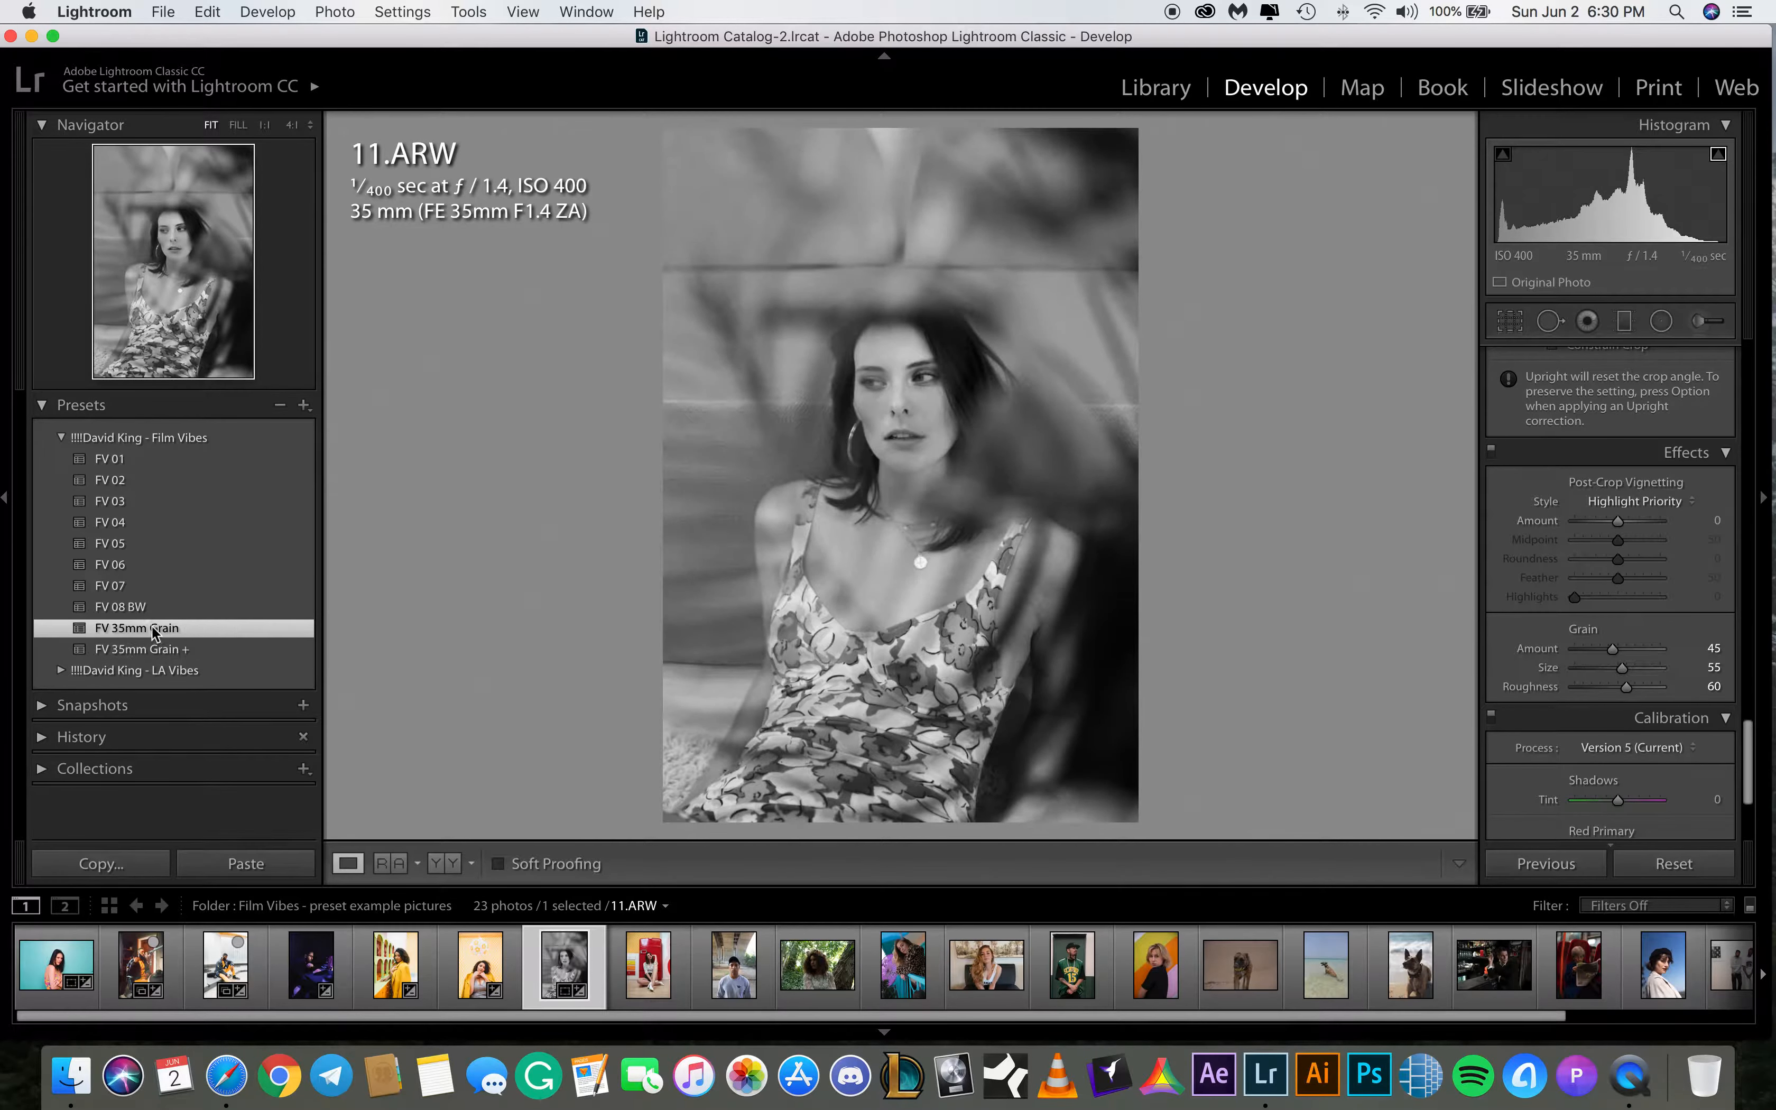
left_click(217, 650)
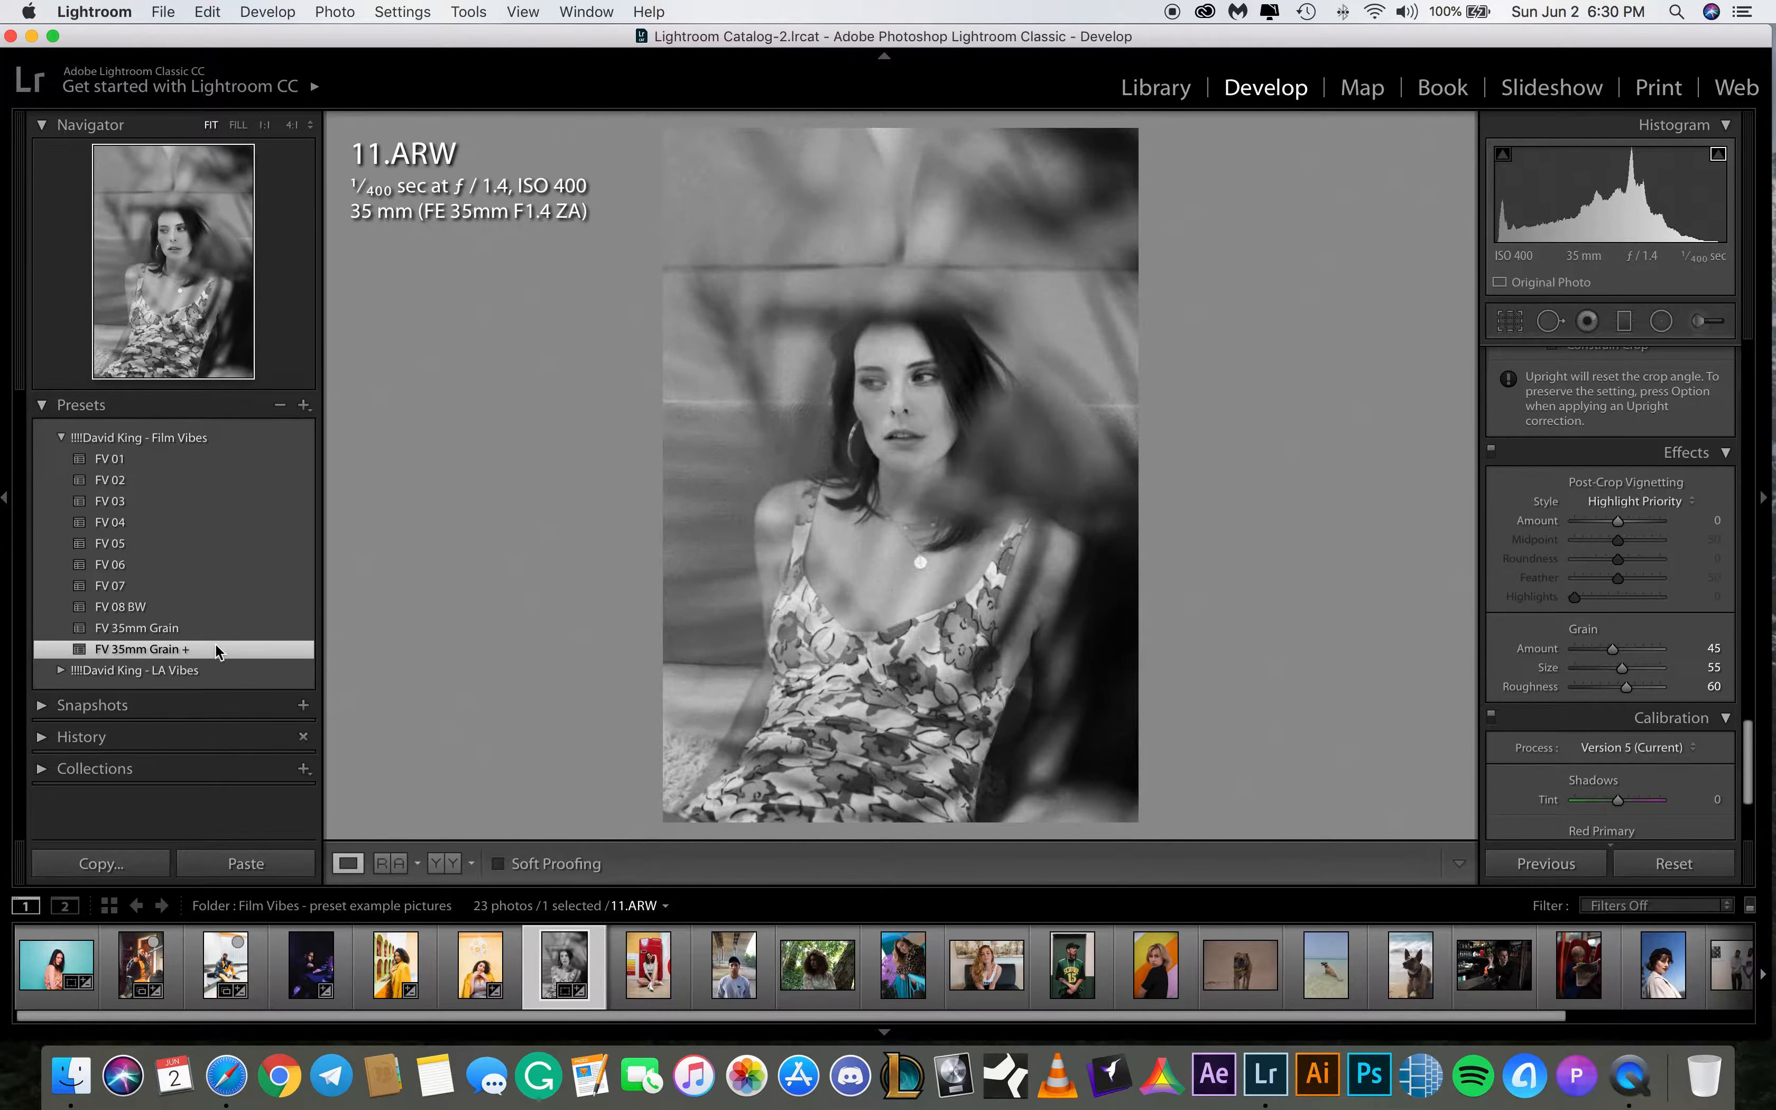
Preview the FV 35mm Grain preset on 11.ARW and return to FV 35mm Grain +
left_click(247, 630)
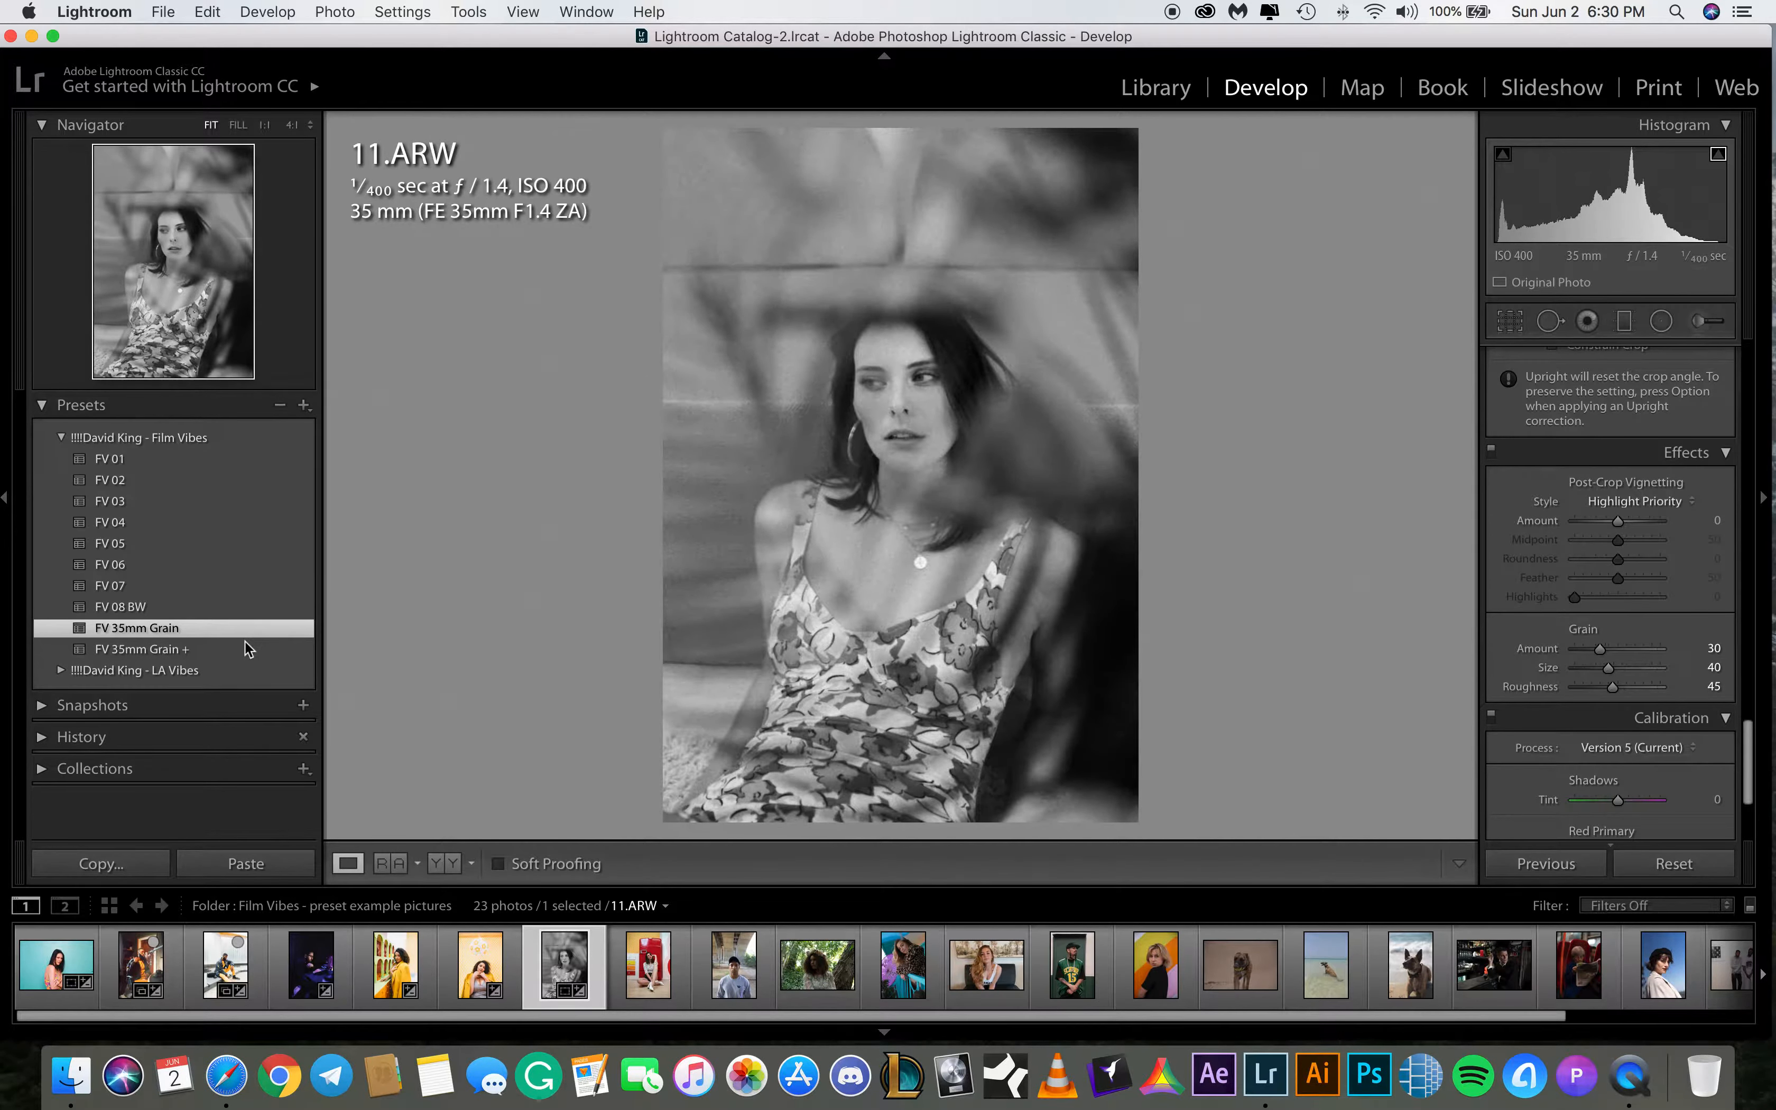
left_click(246, 647)
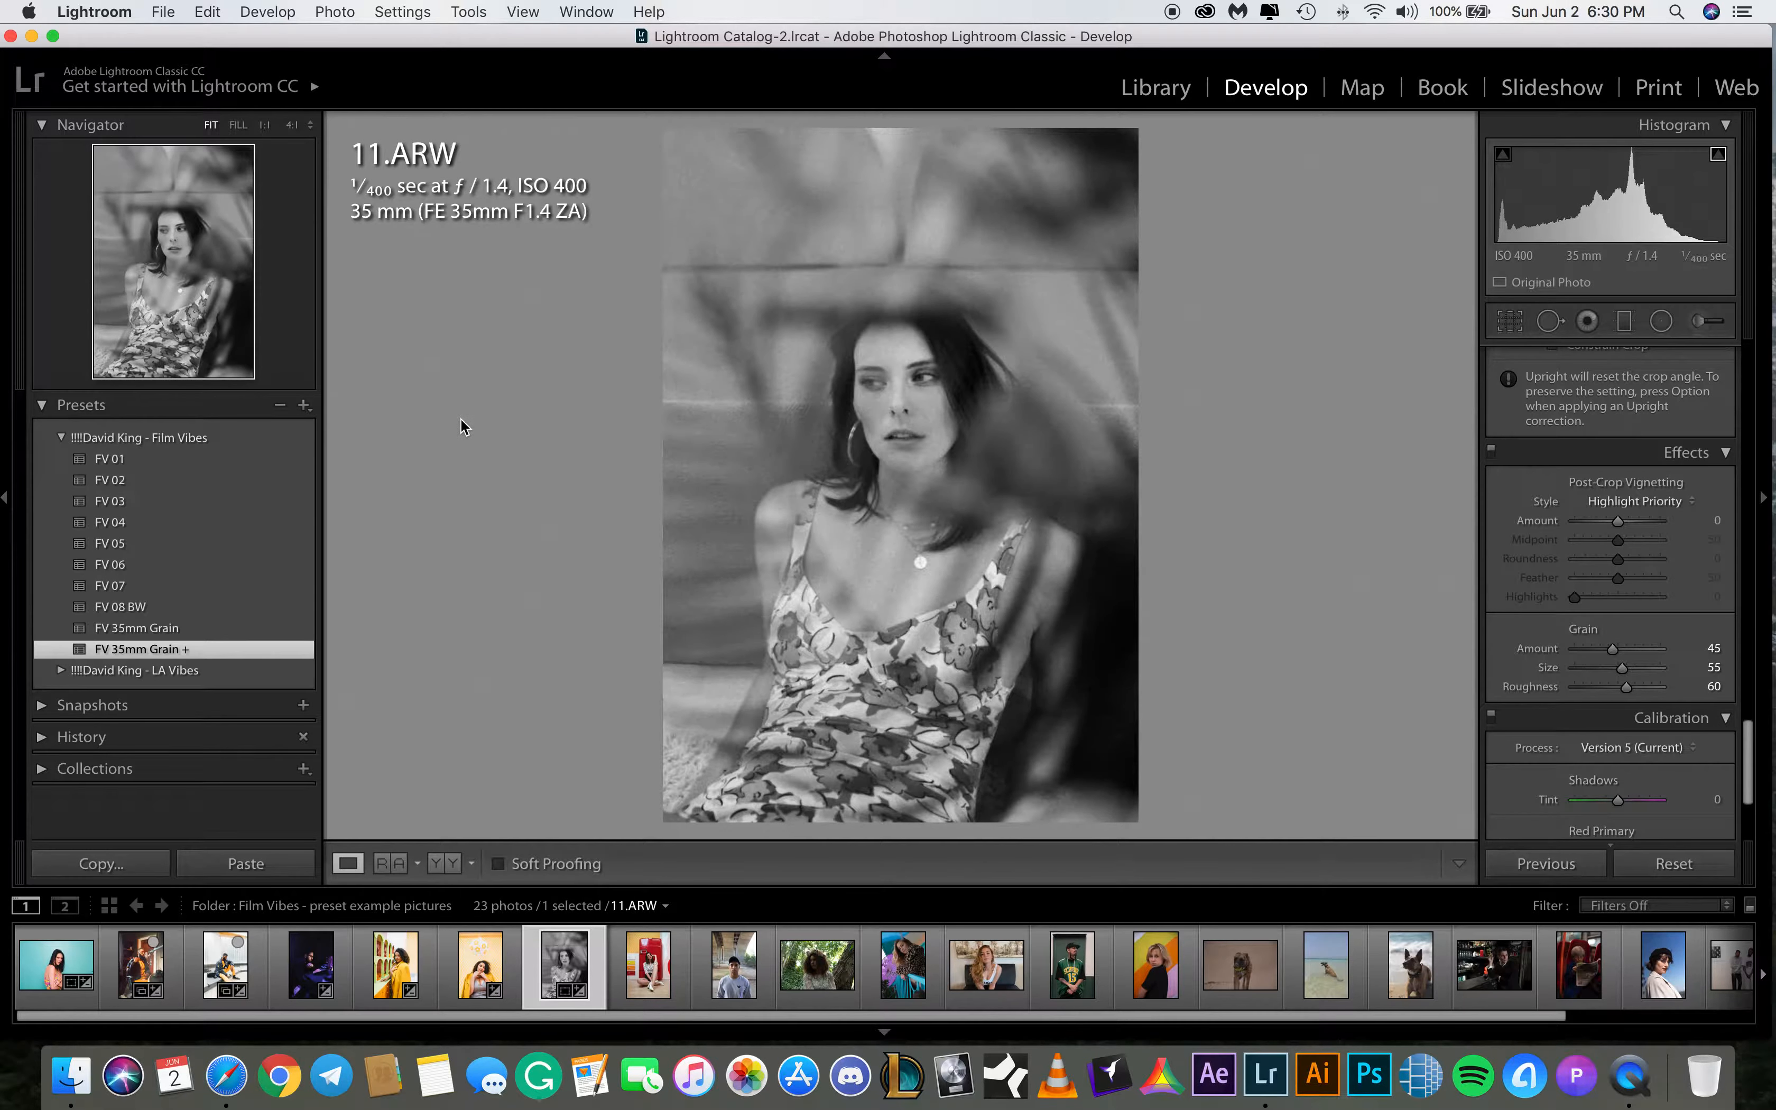
Open 2.ARW and set its white balance temperature to 3,600
left_click(646, 987)
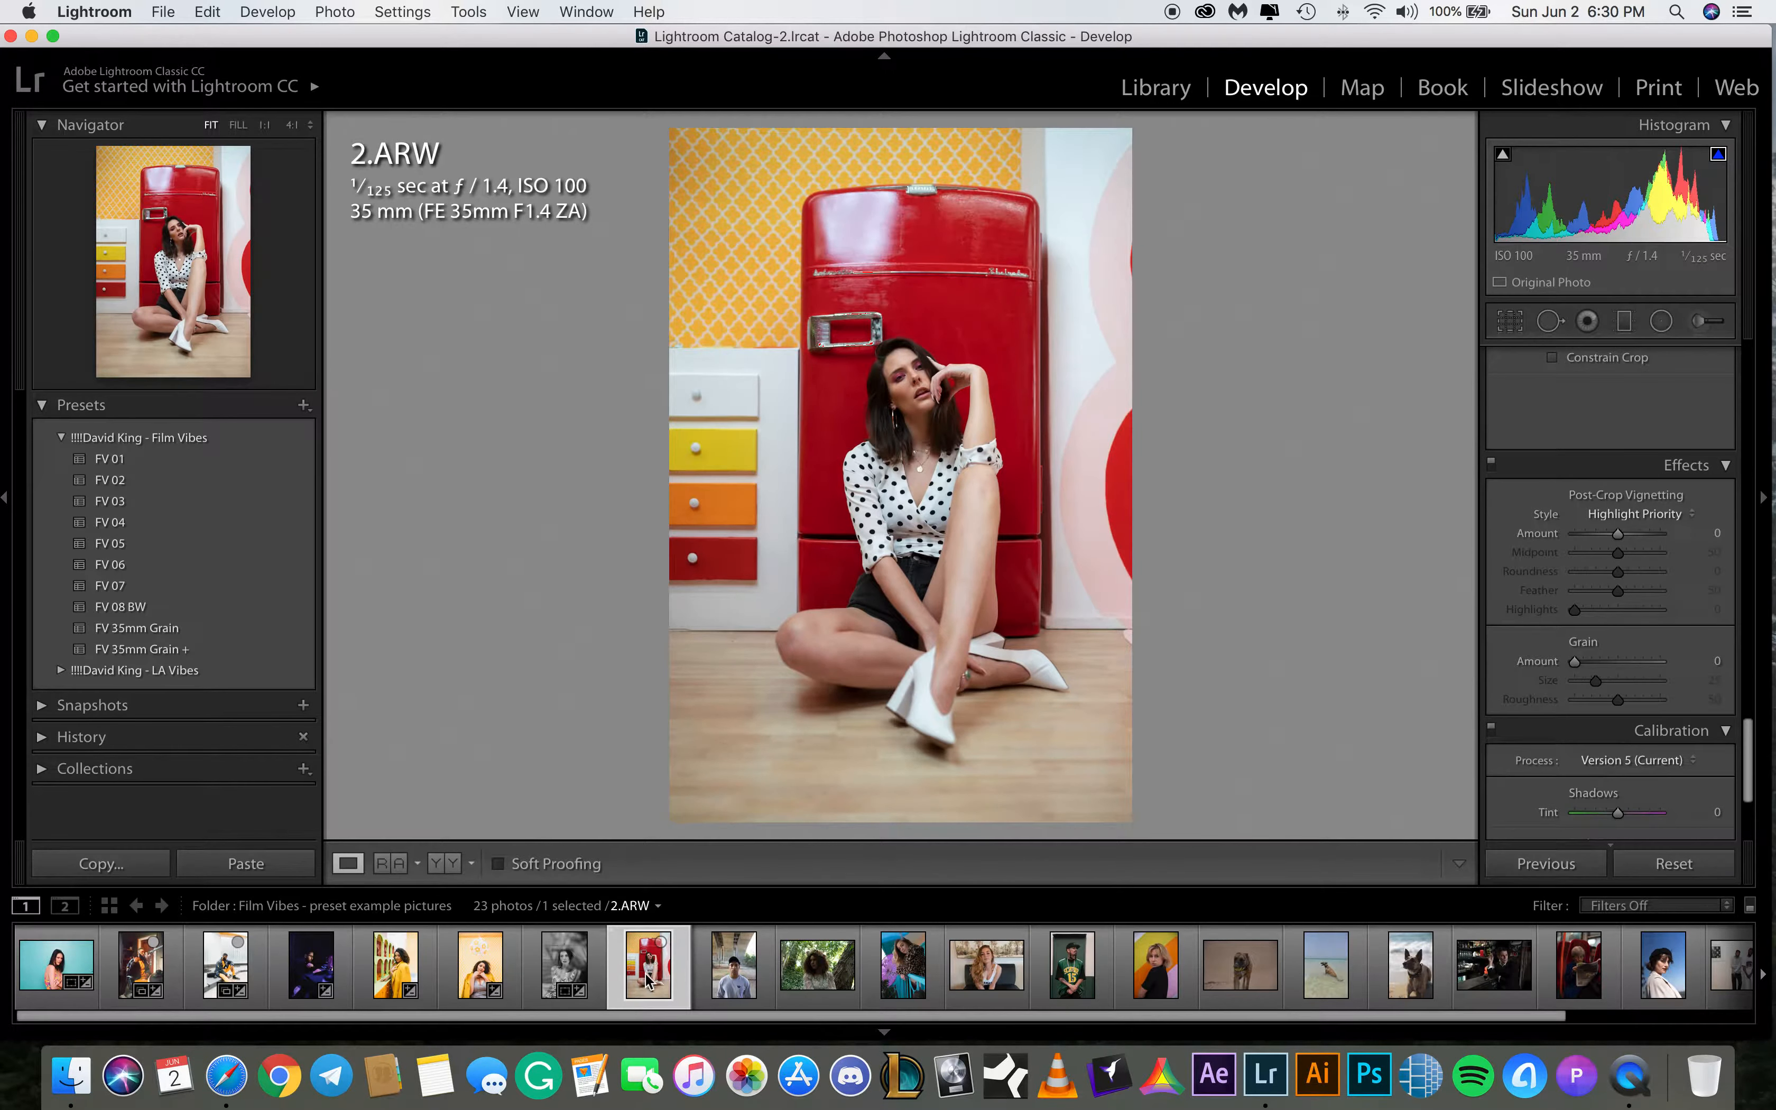
left_click_drag(1748, 749, 1744, 301)
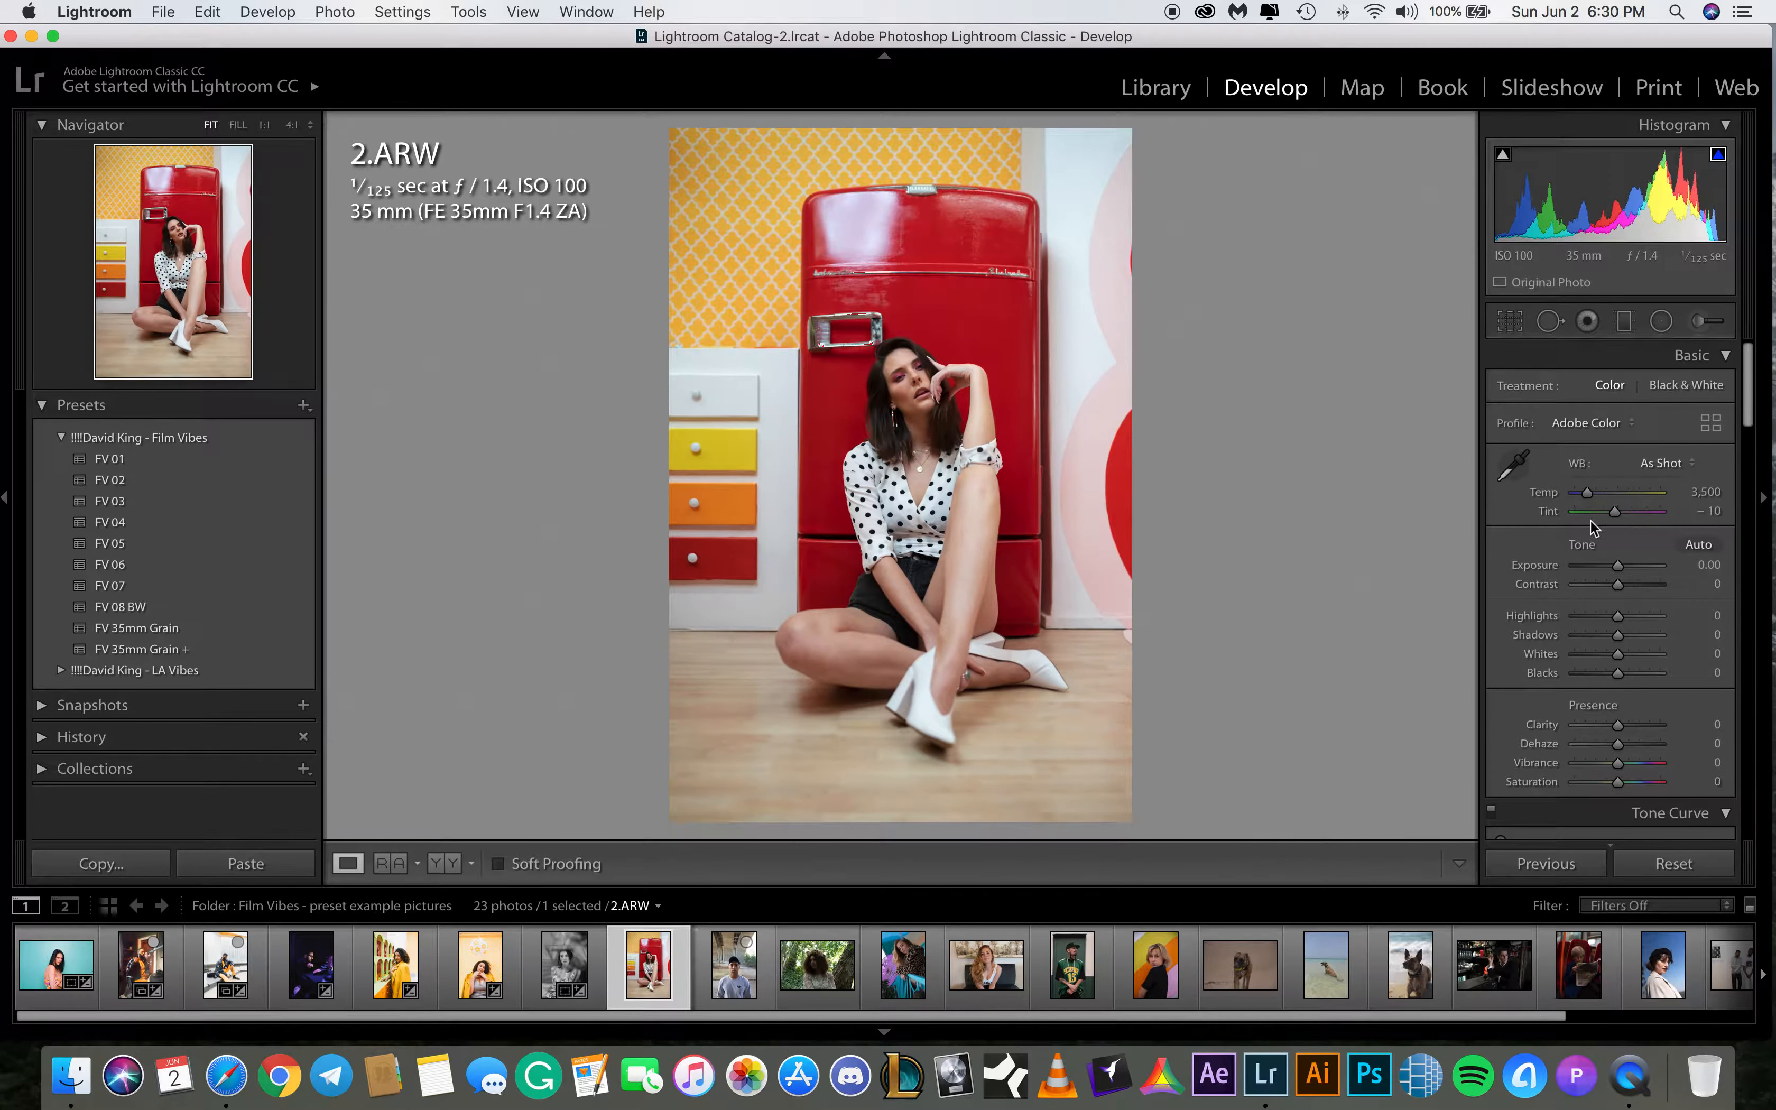
left_click(1706, 493)
type("3550")
key("Return")
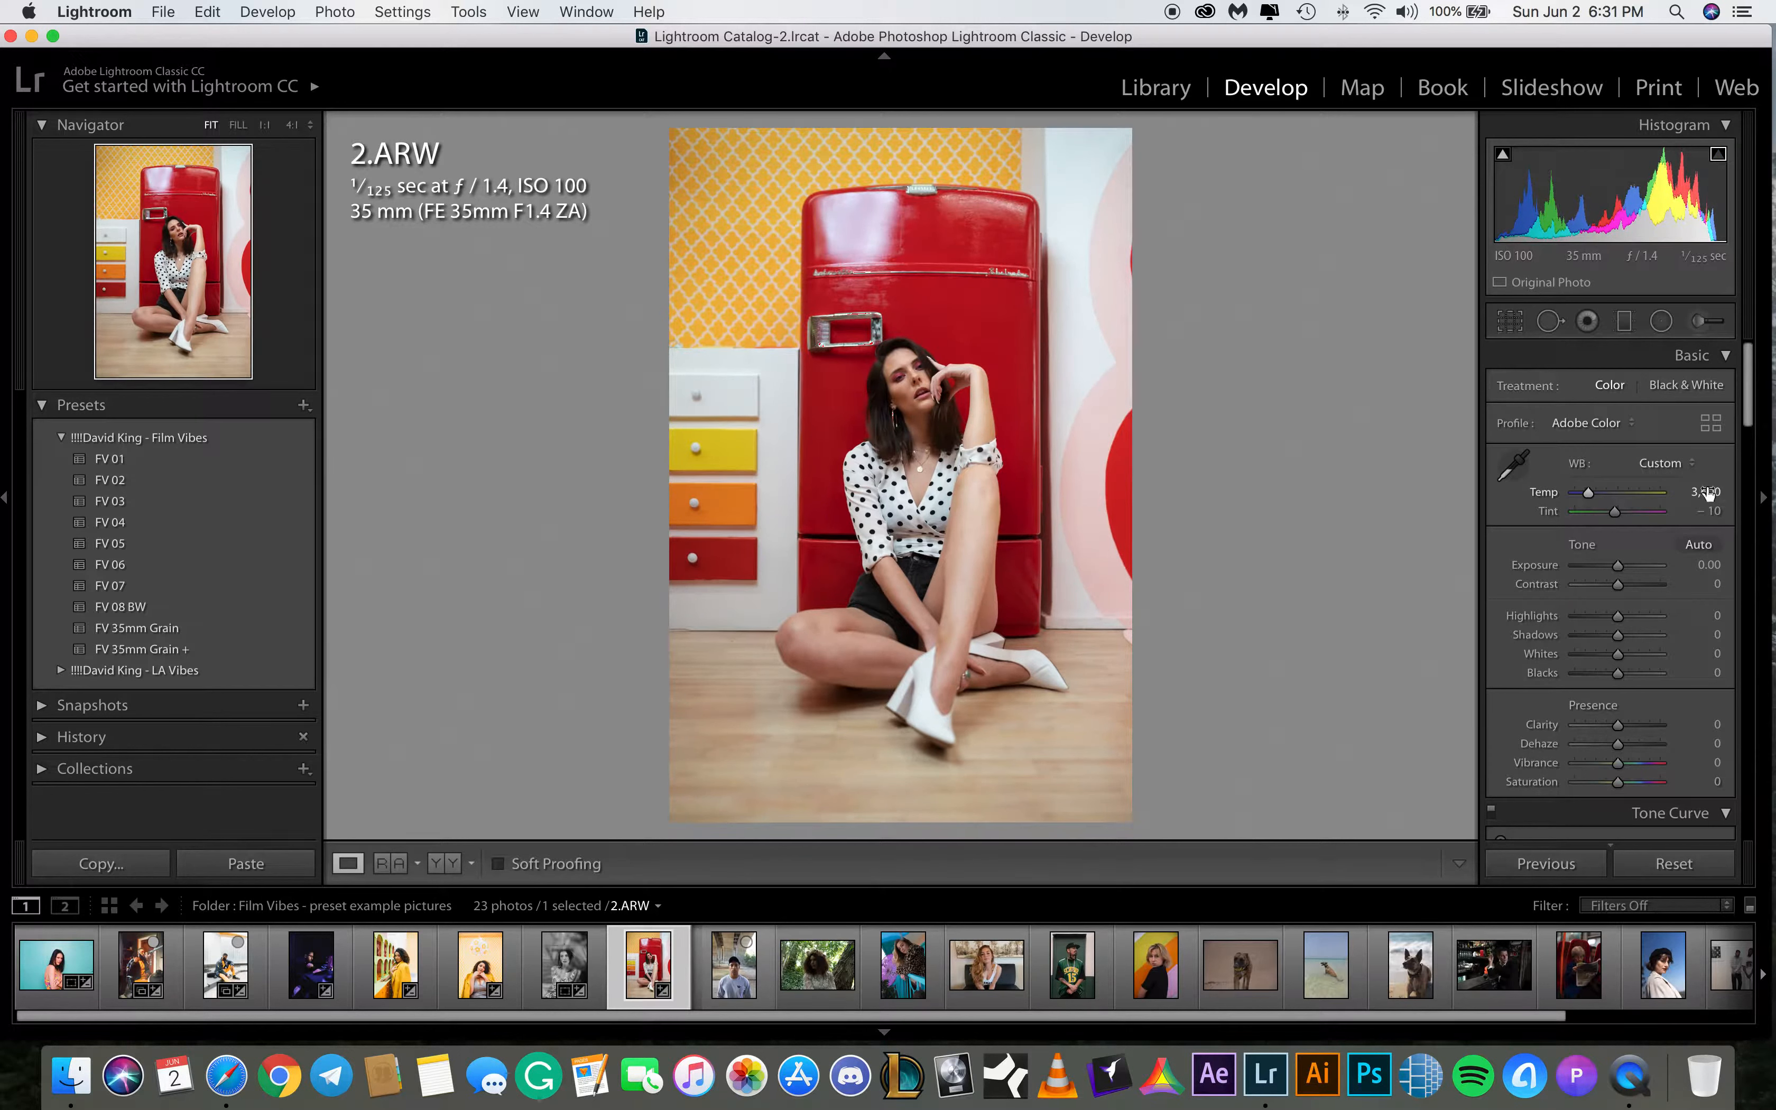
Set the exposure of 2.ARW to +0.30
left_click(1708, 566)
type(".")
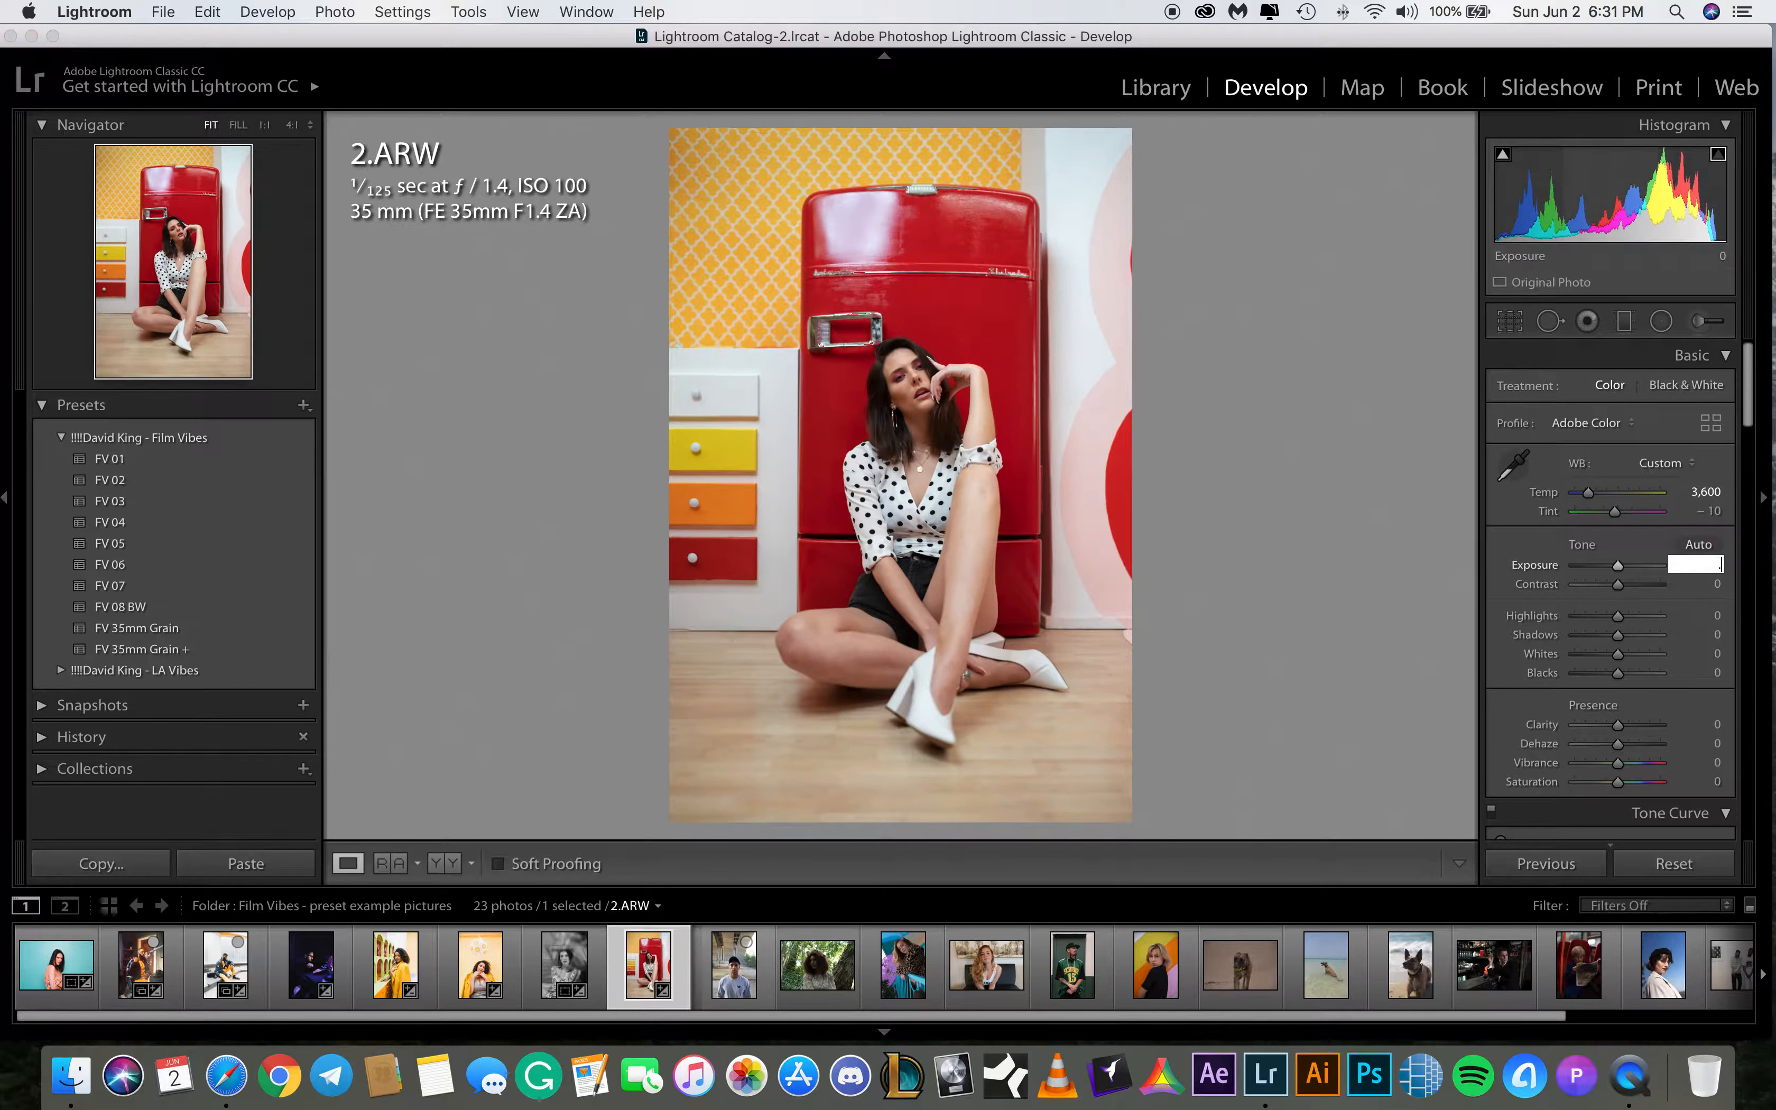
type("3")
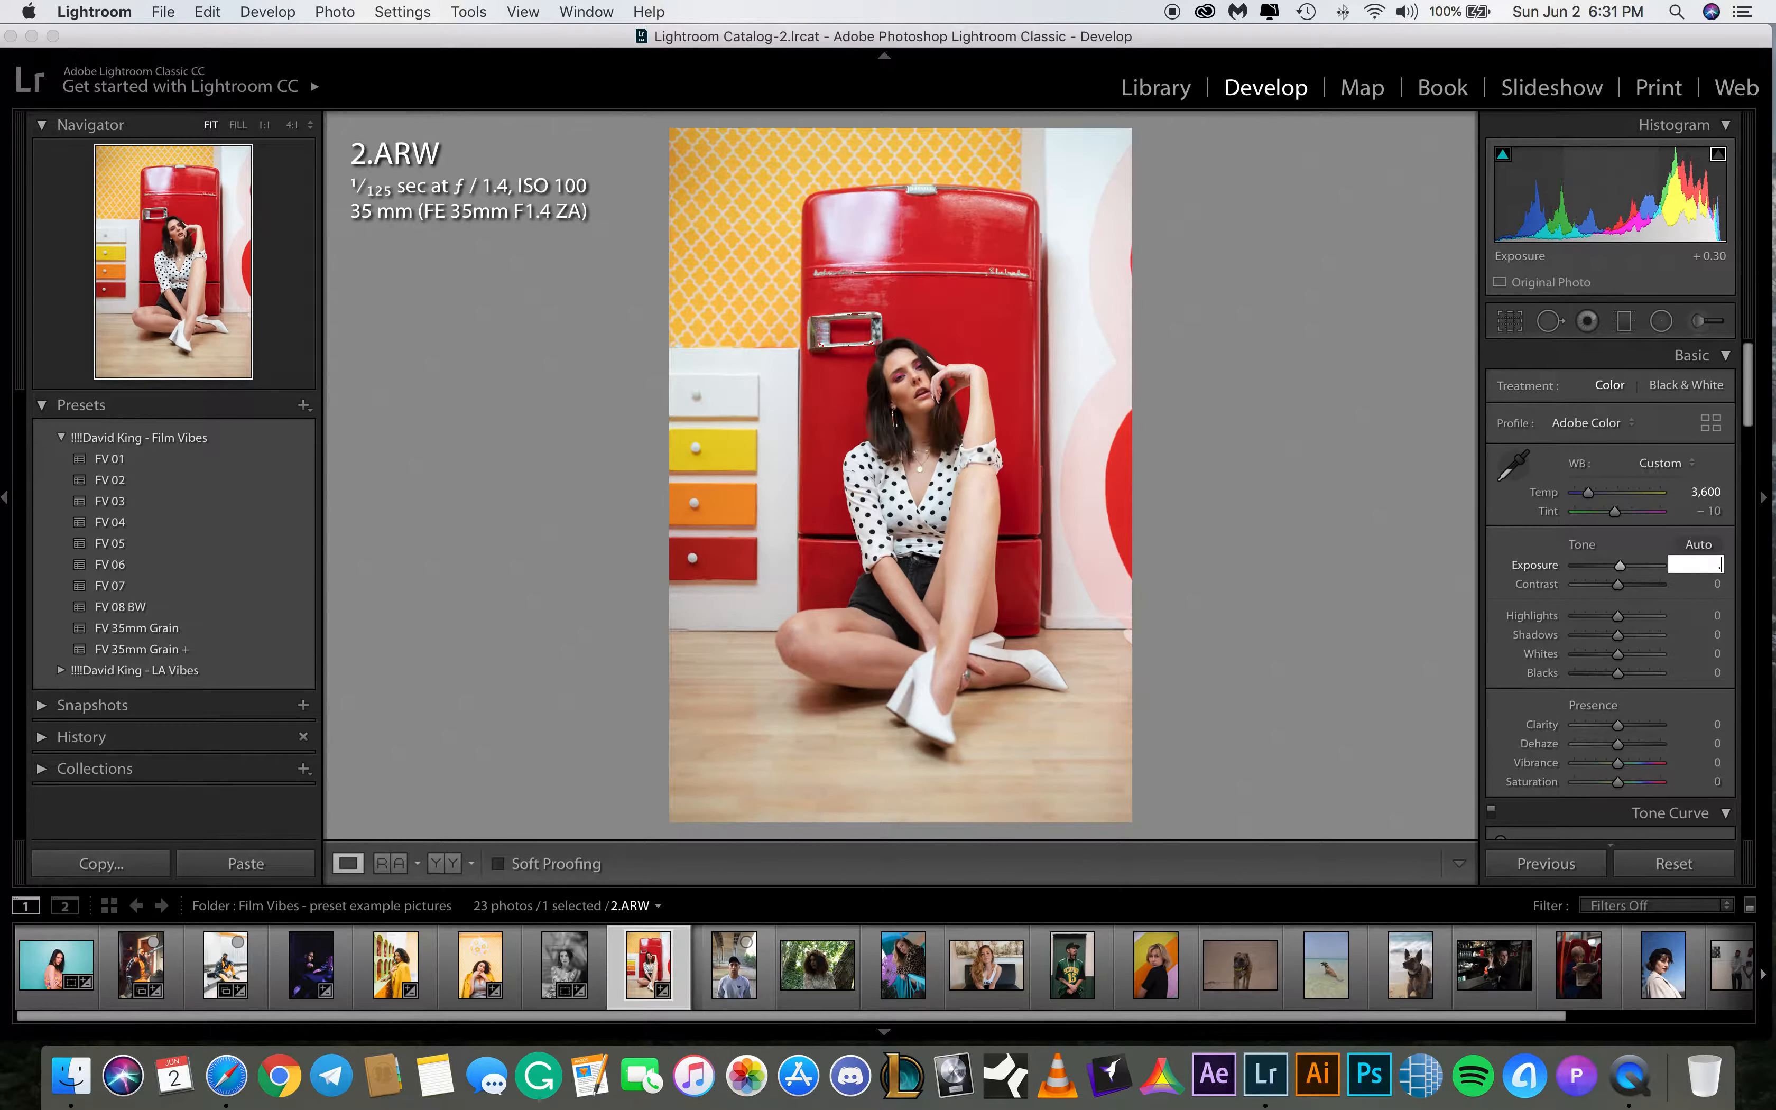
type("4")
key("BackSpace")
type("3")
key("Return")
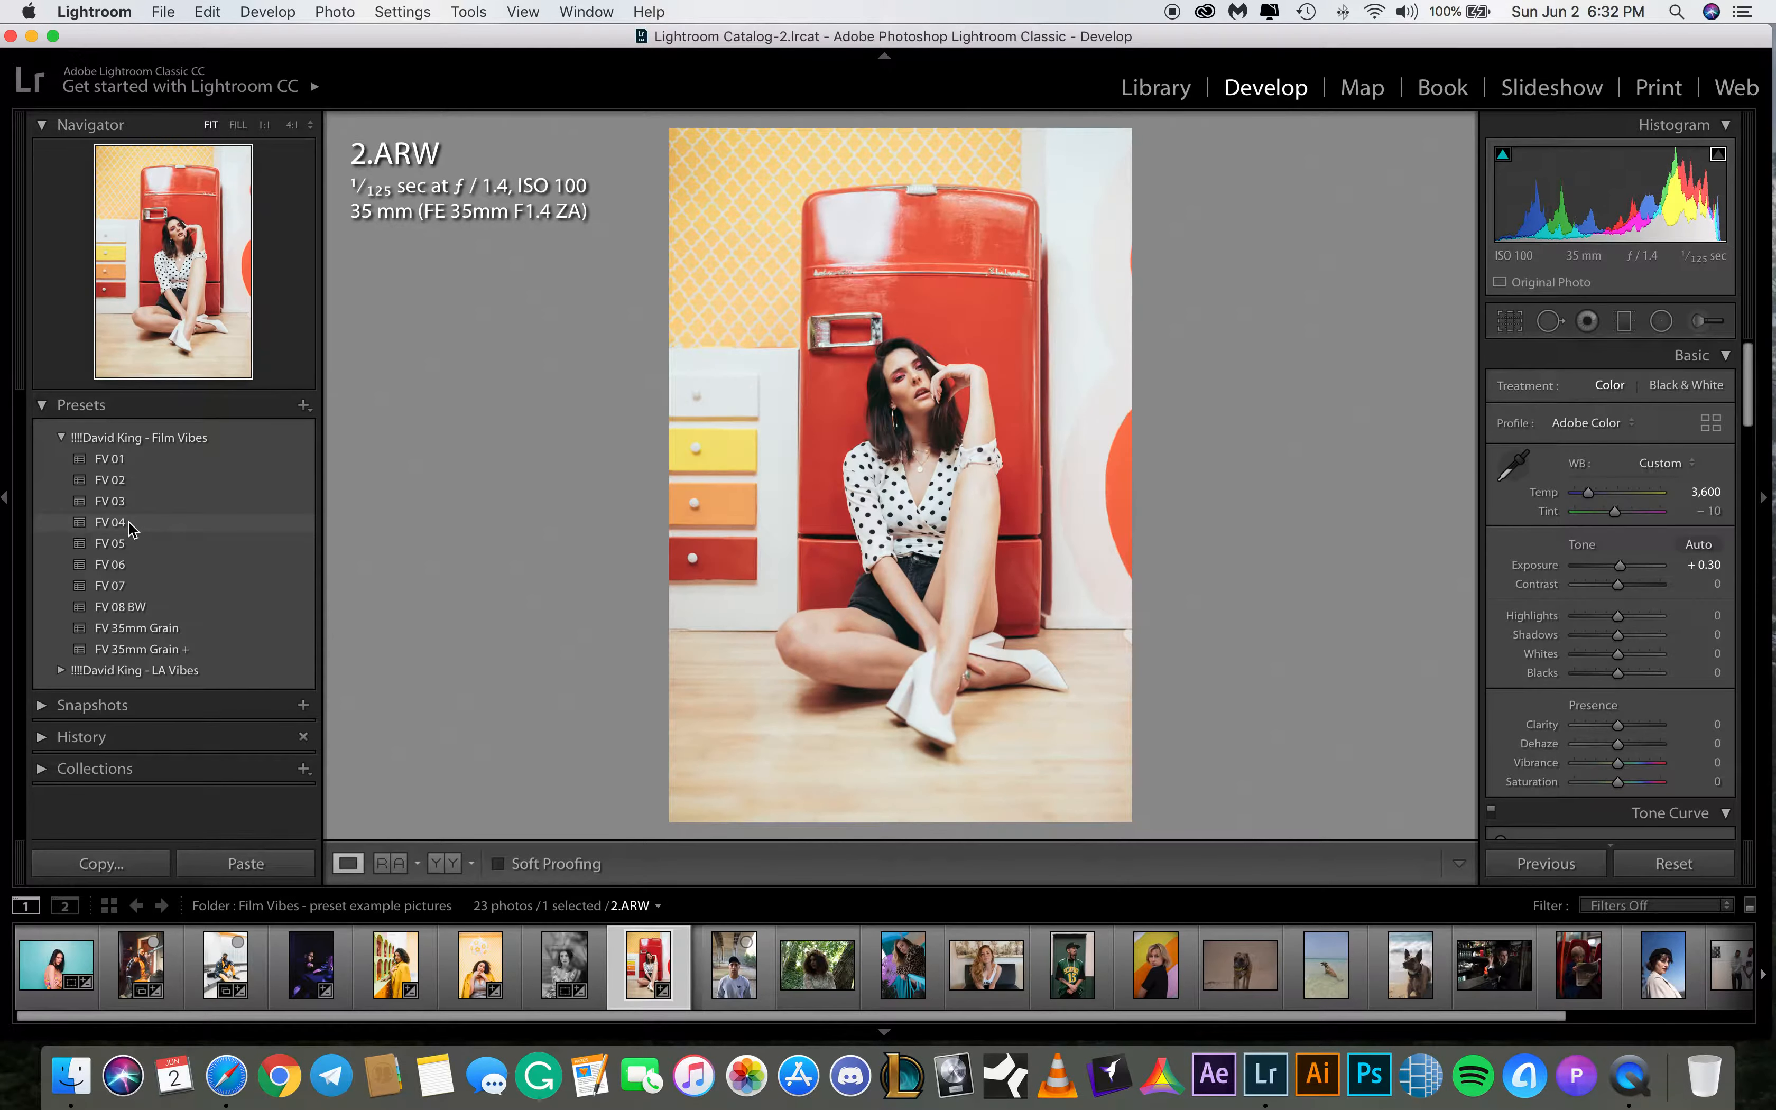
Apply the FV 04 preset to 2.ARW and set its shadows to +45
left_click(129, 520)
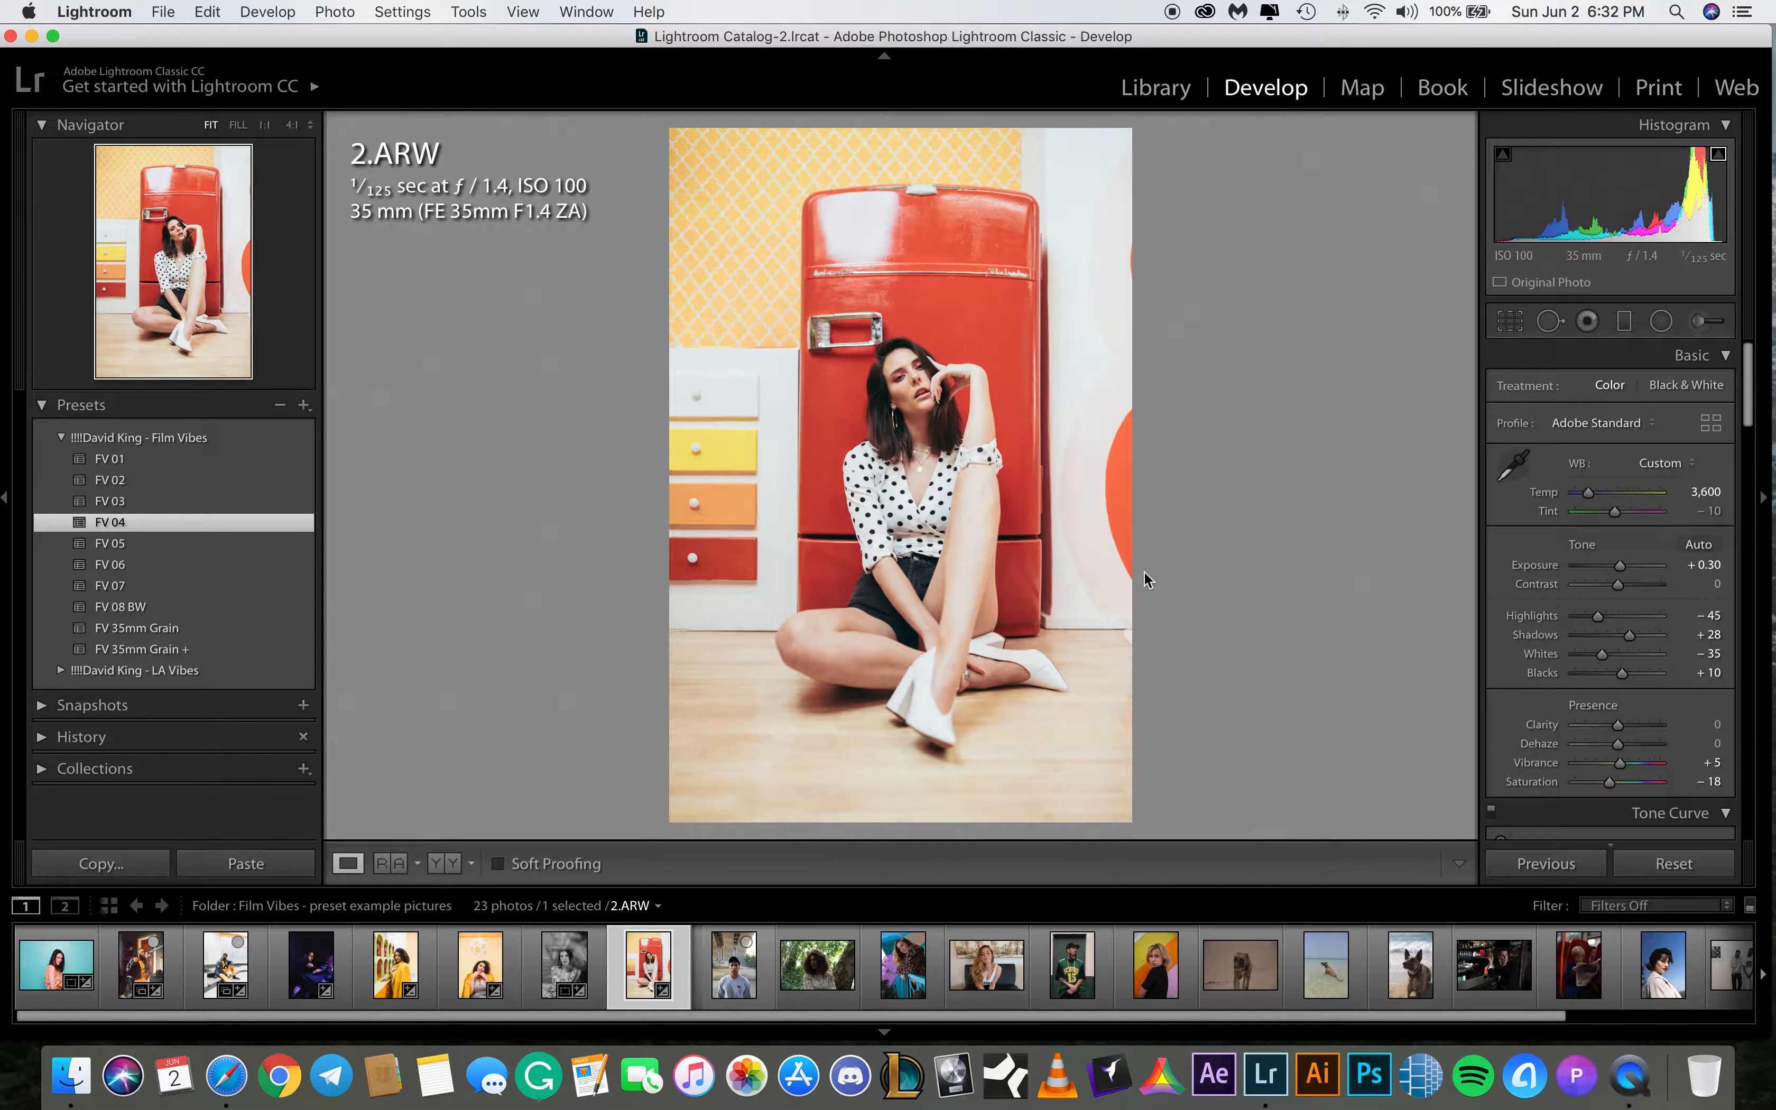
left_click(1712, 633)
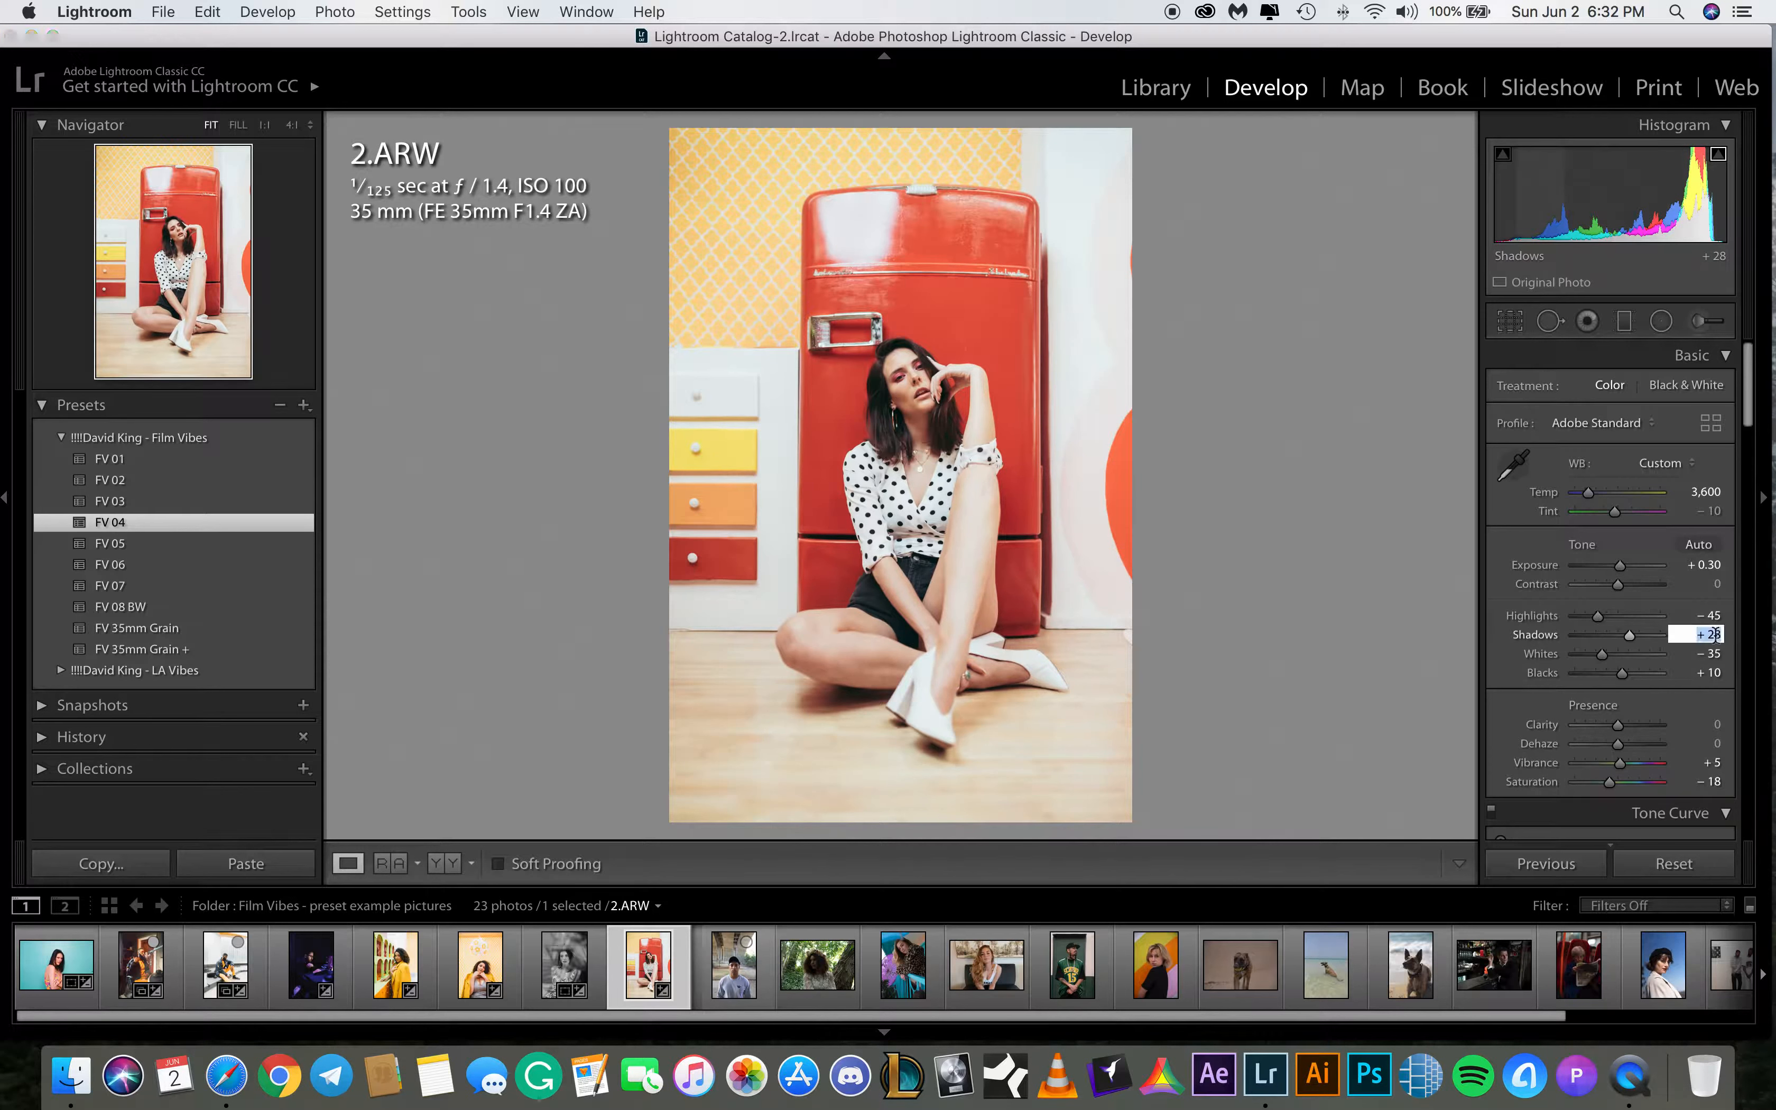
type("35")
key("Return")
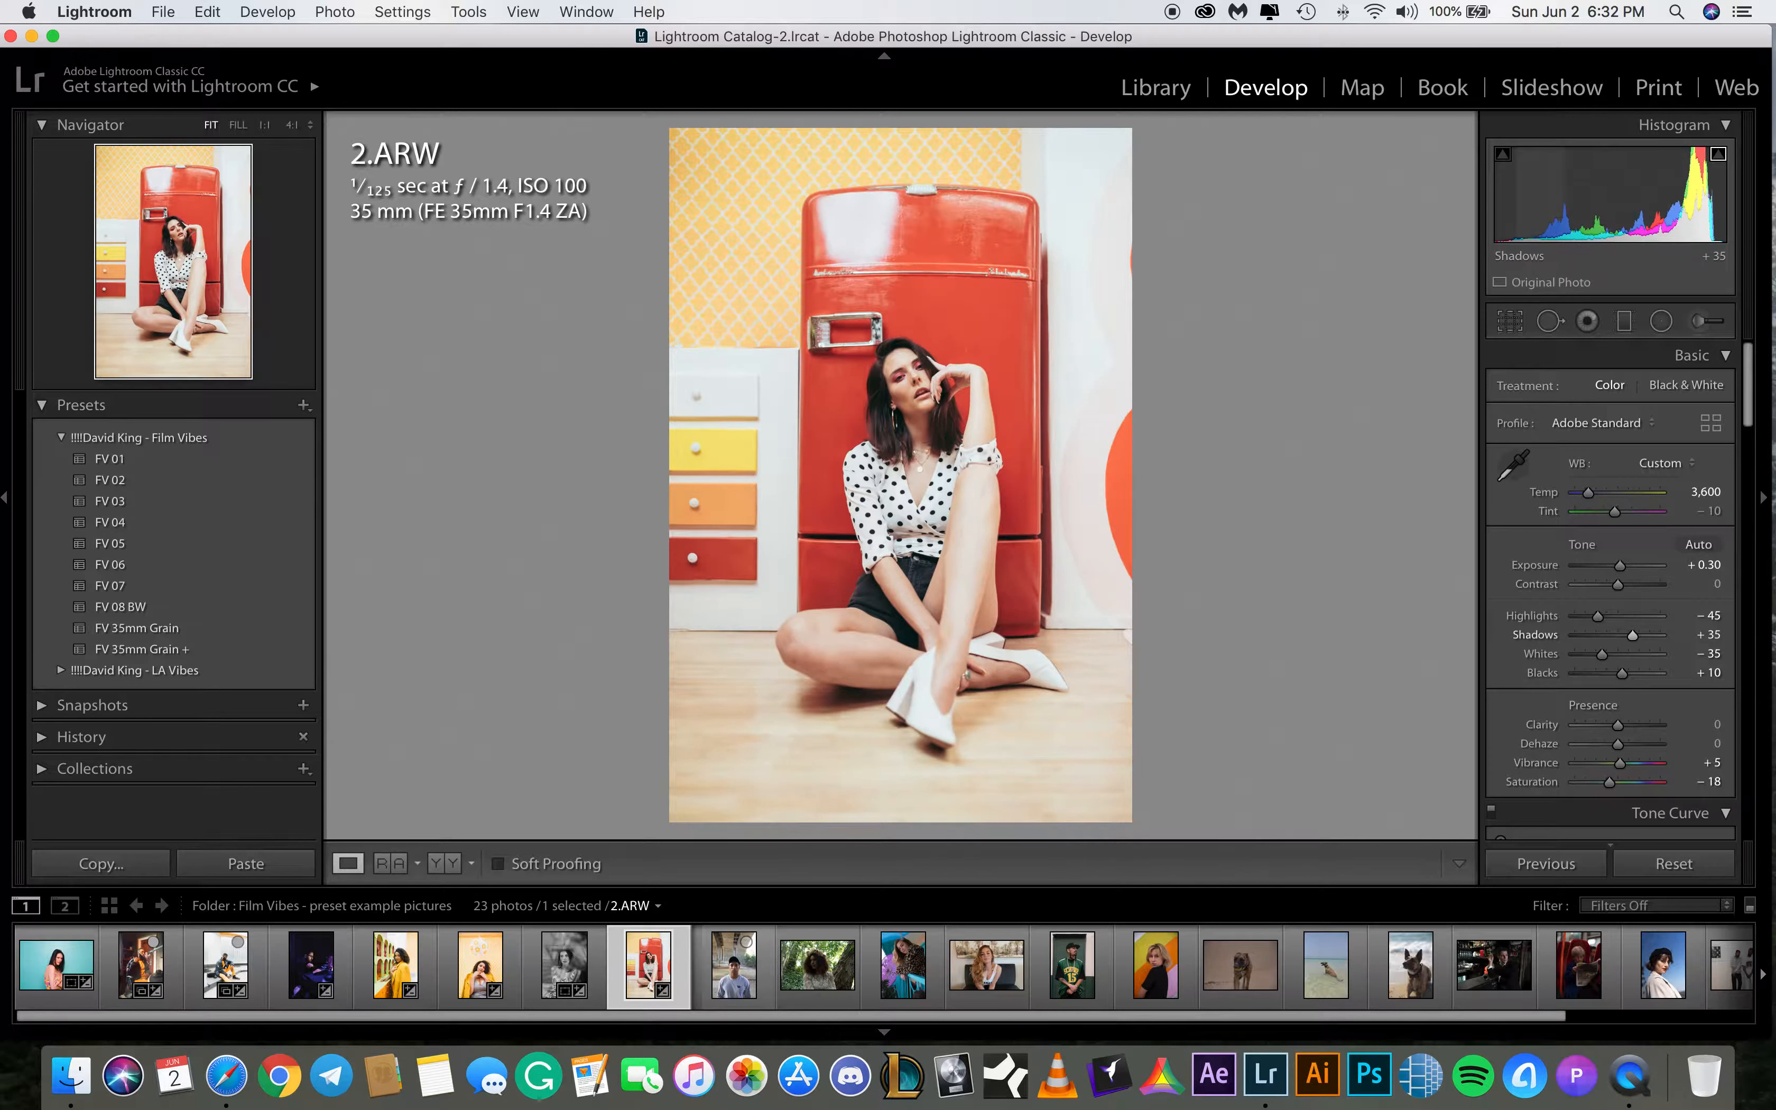
left_click(1713, 635)
type("45")
key("Return")
Set the highlights of 2.ARW to -65
left_click(1709, 615)
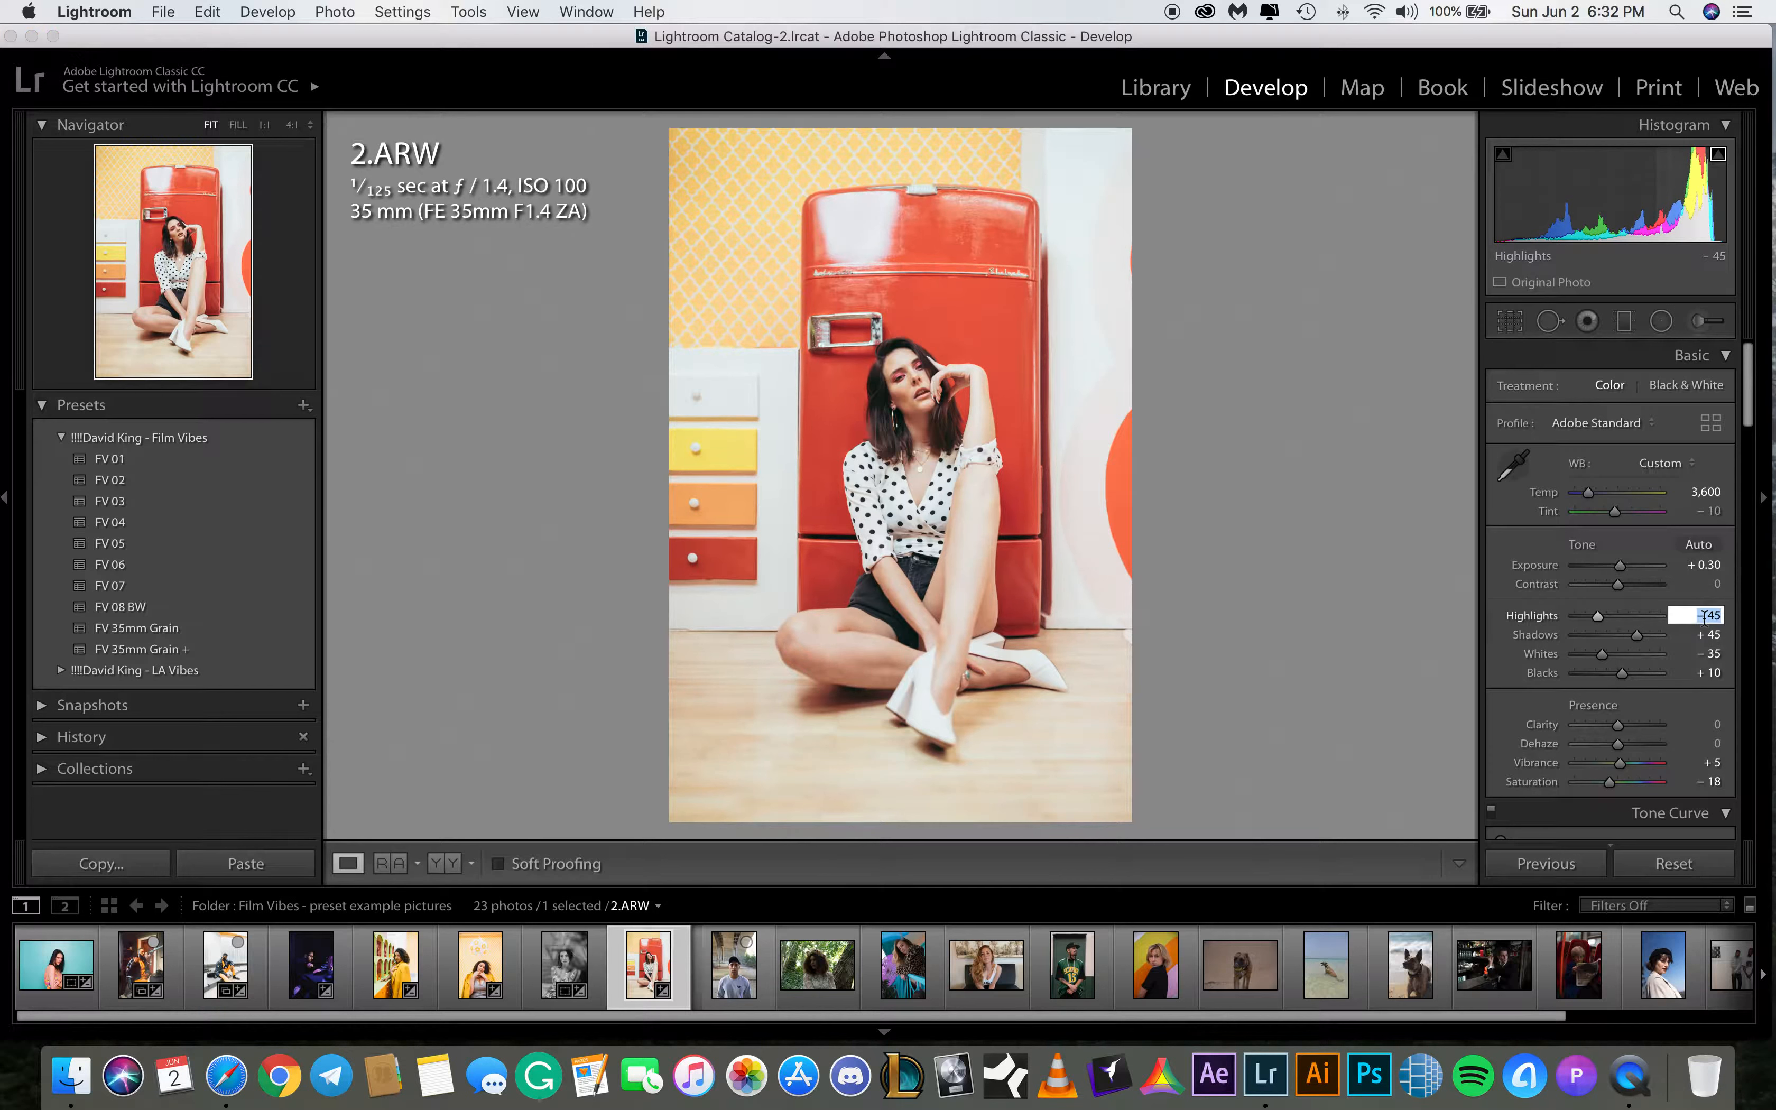
type("-65")
key("Return")
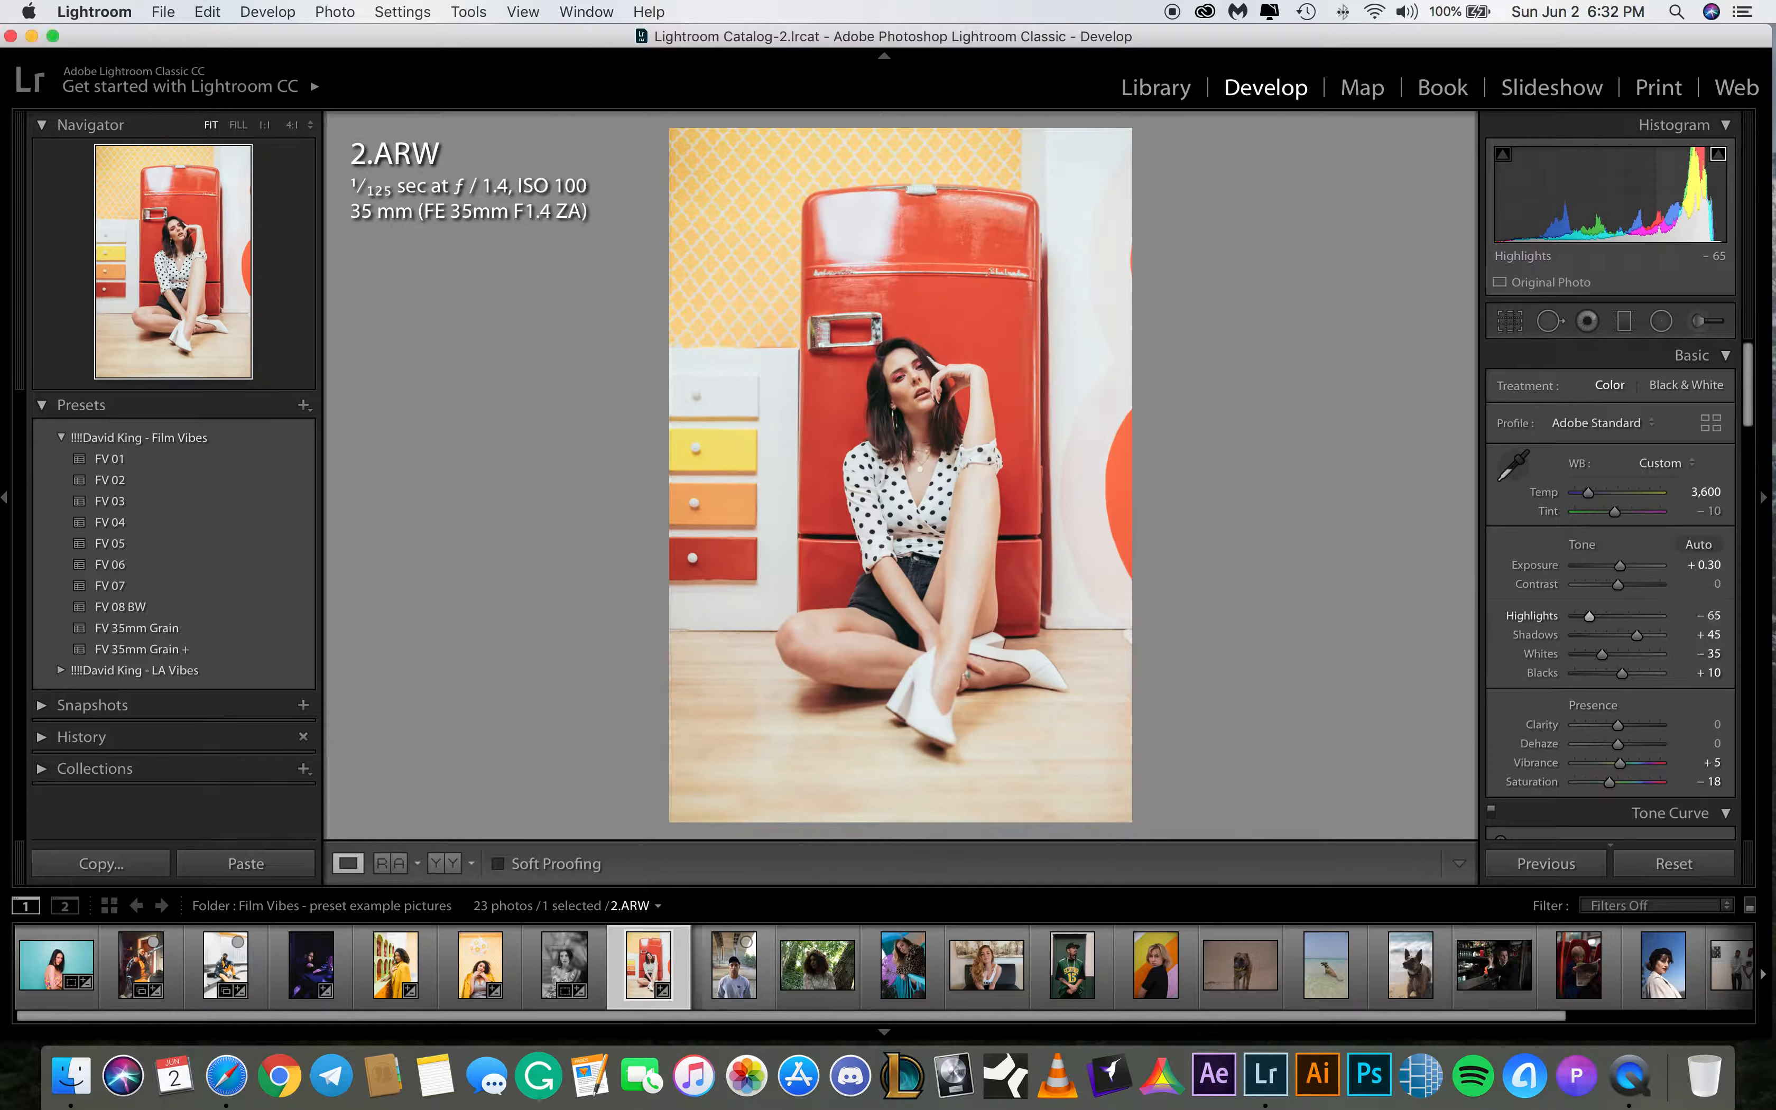
Apply the FV 08 BW preset to 12.CR2 and raise its shadows to about +26
left_click(722, 968)
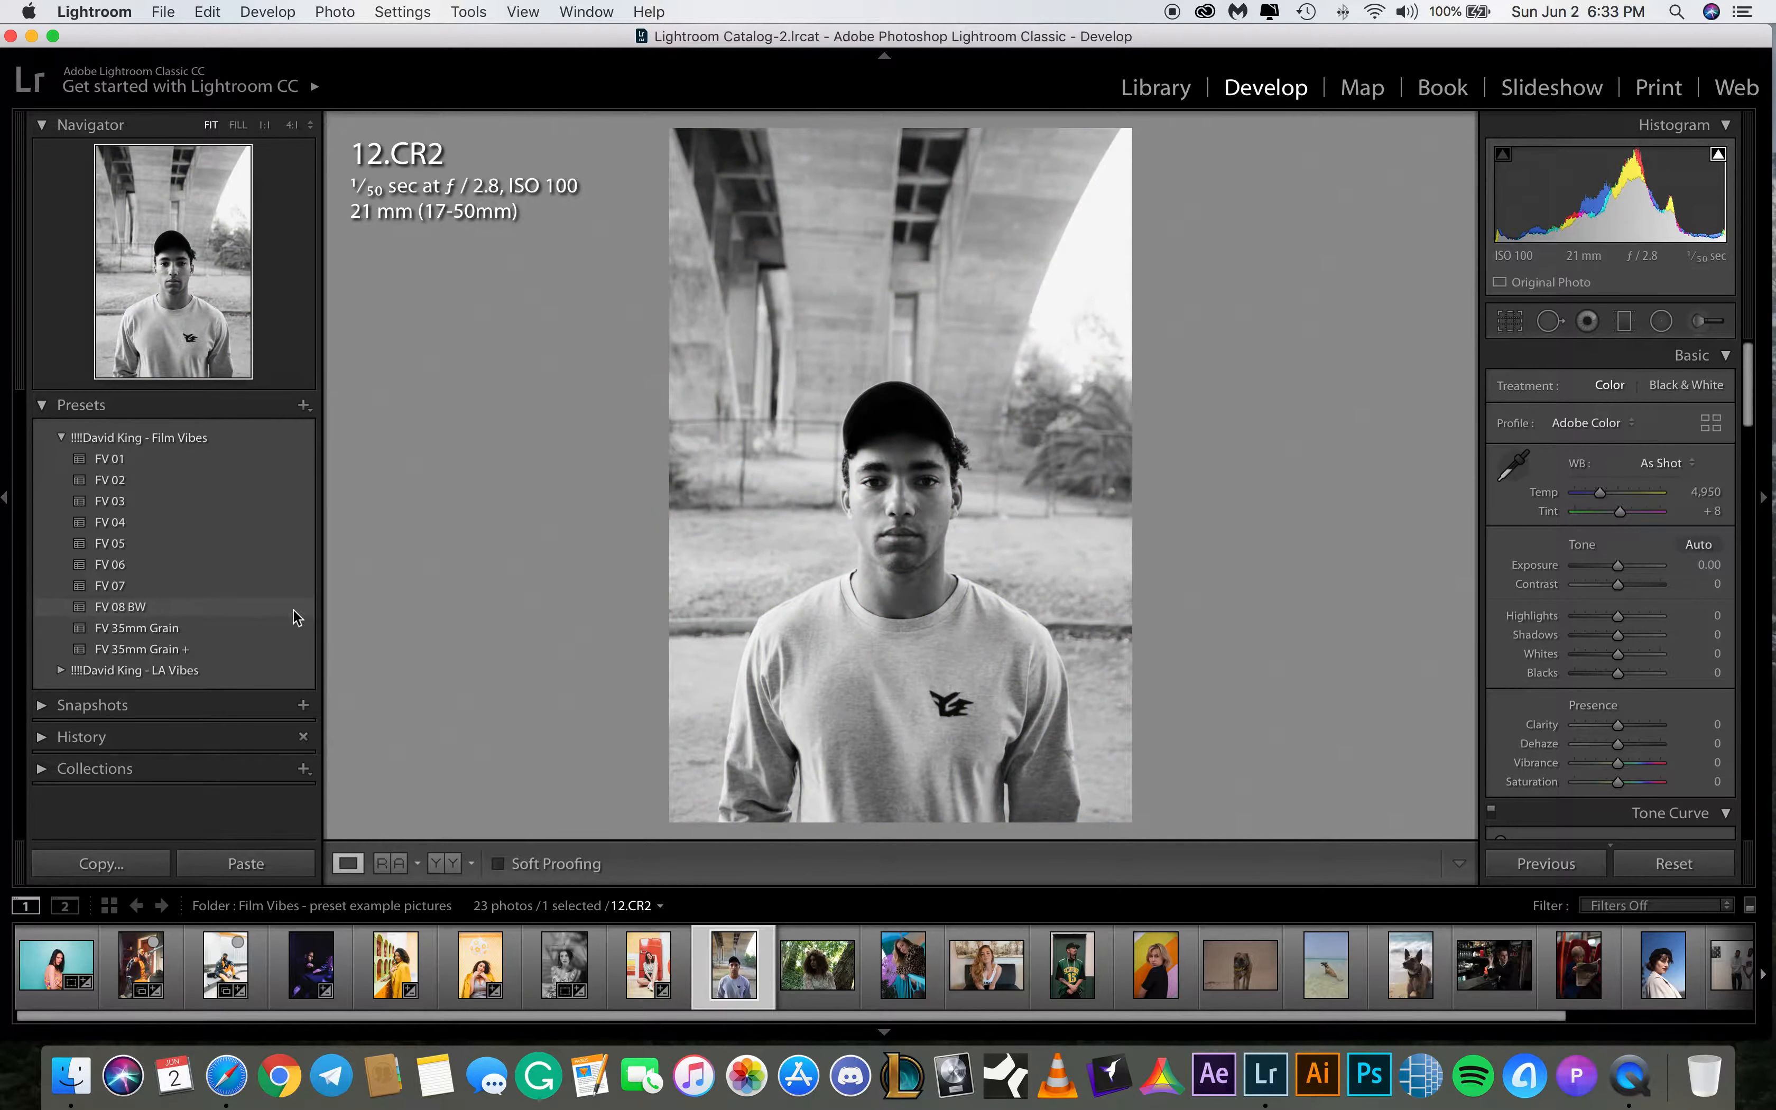
left_click(272, 606)
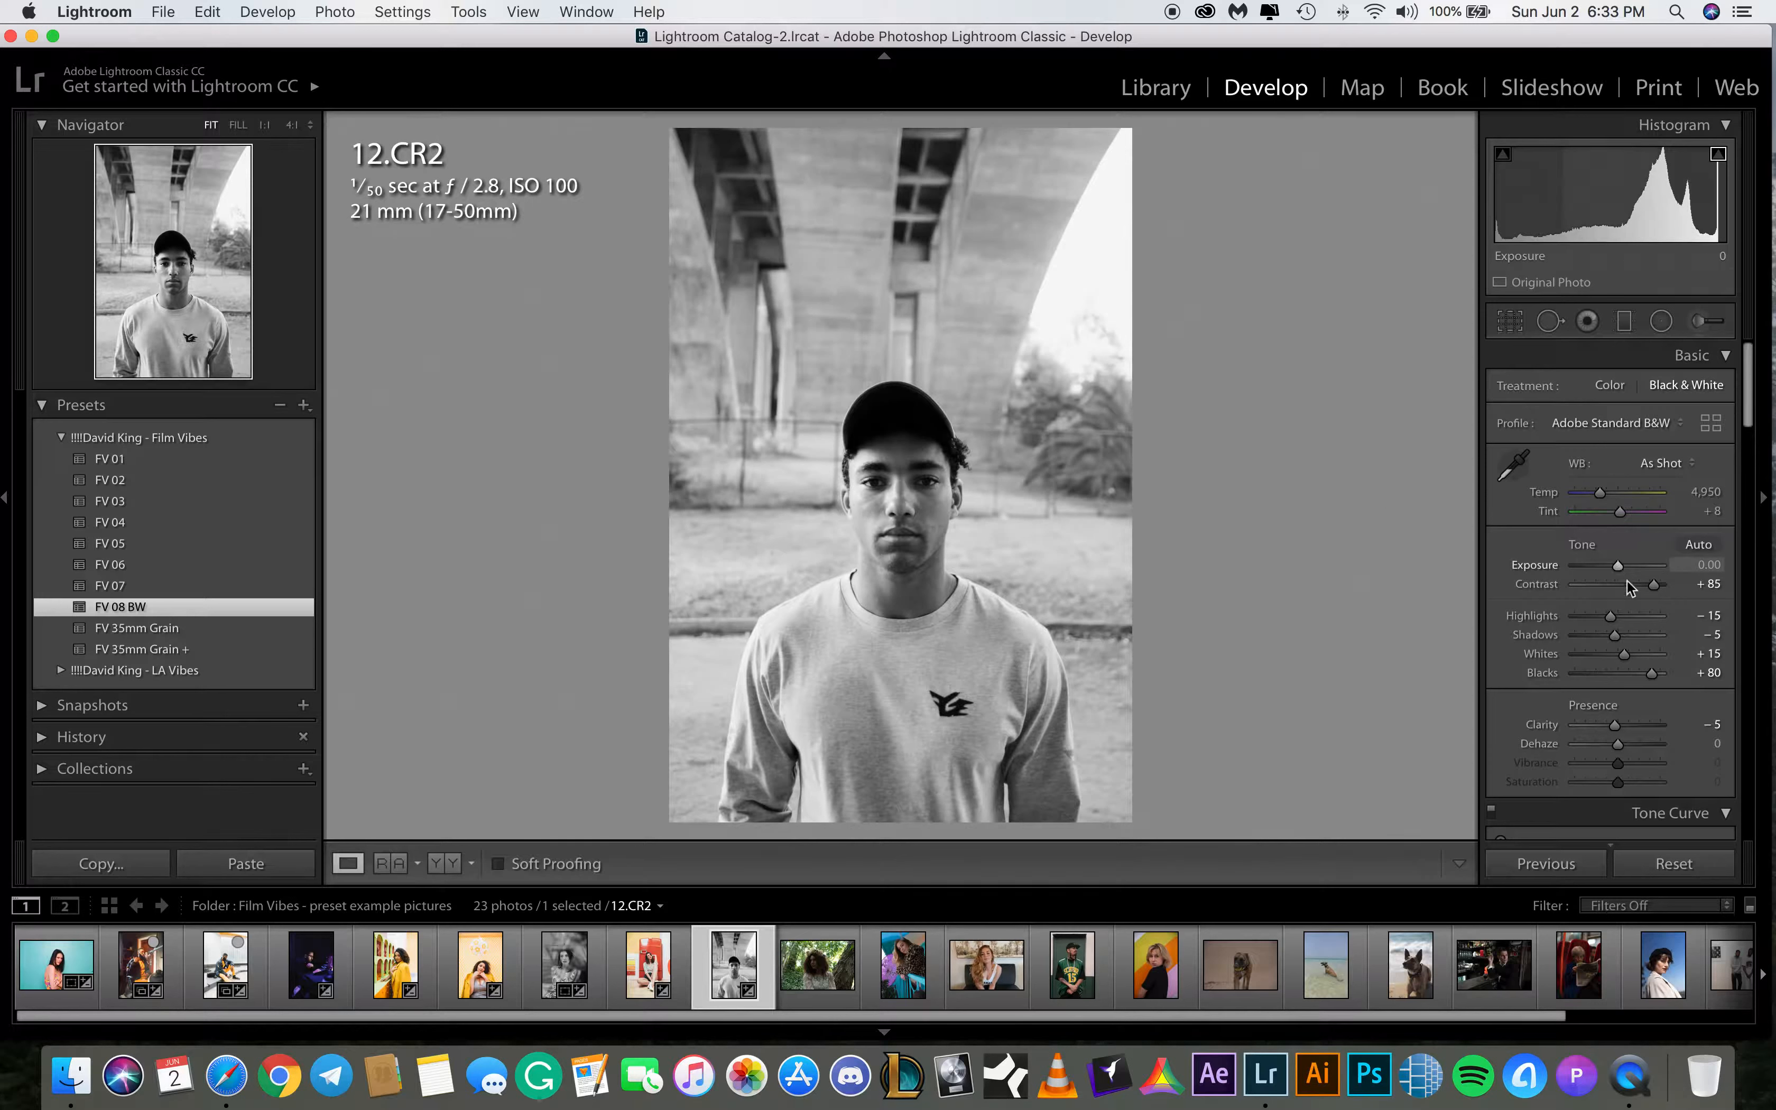
left_click_drag(1615, 635, 1629, 635)
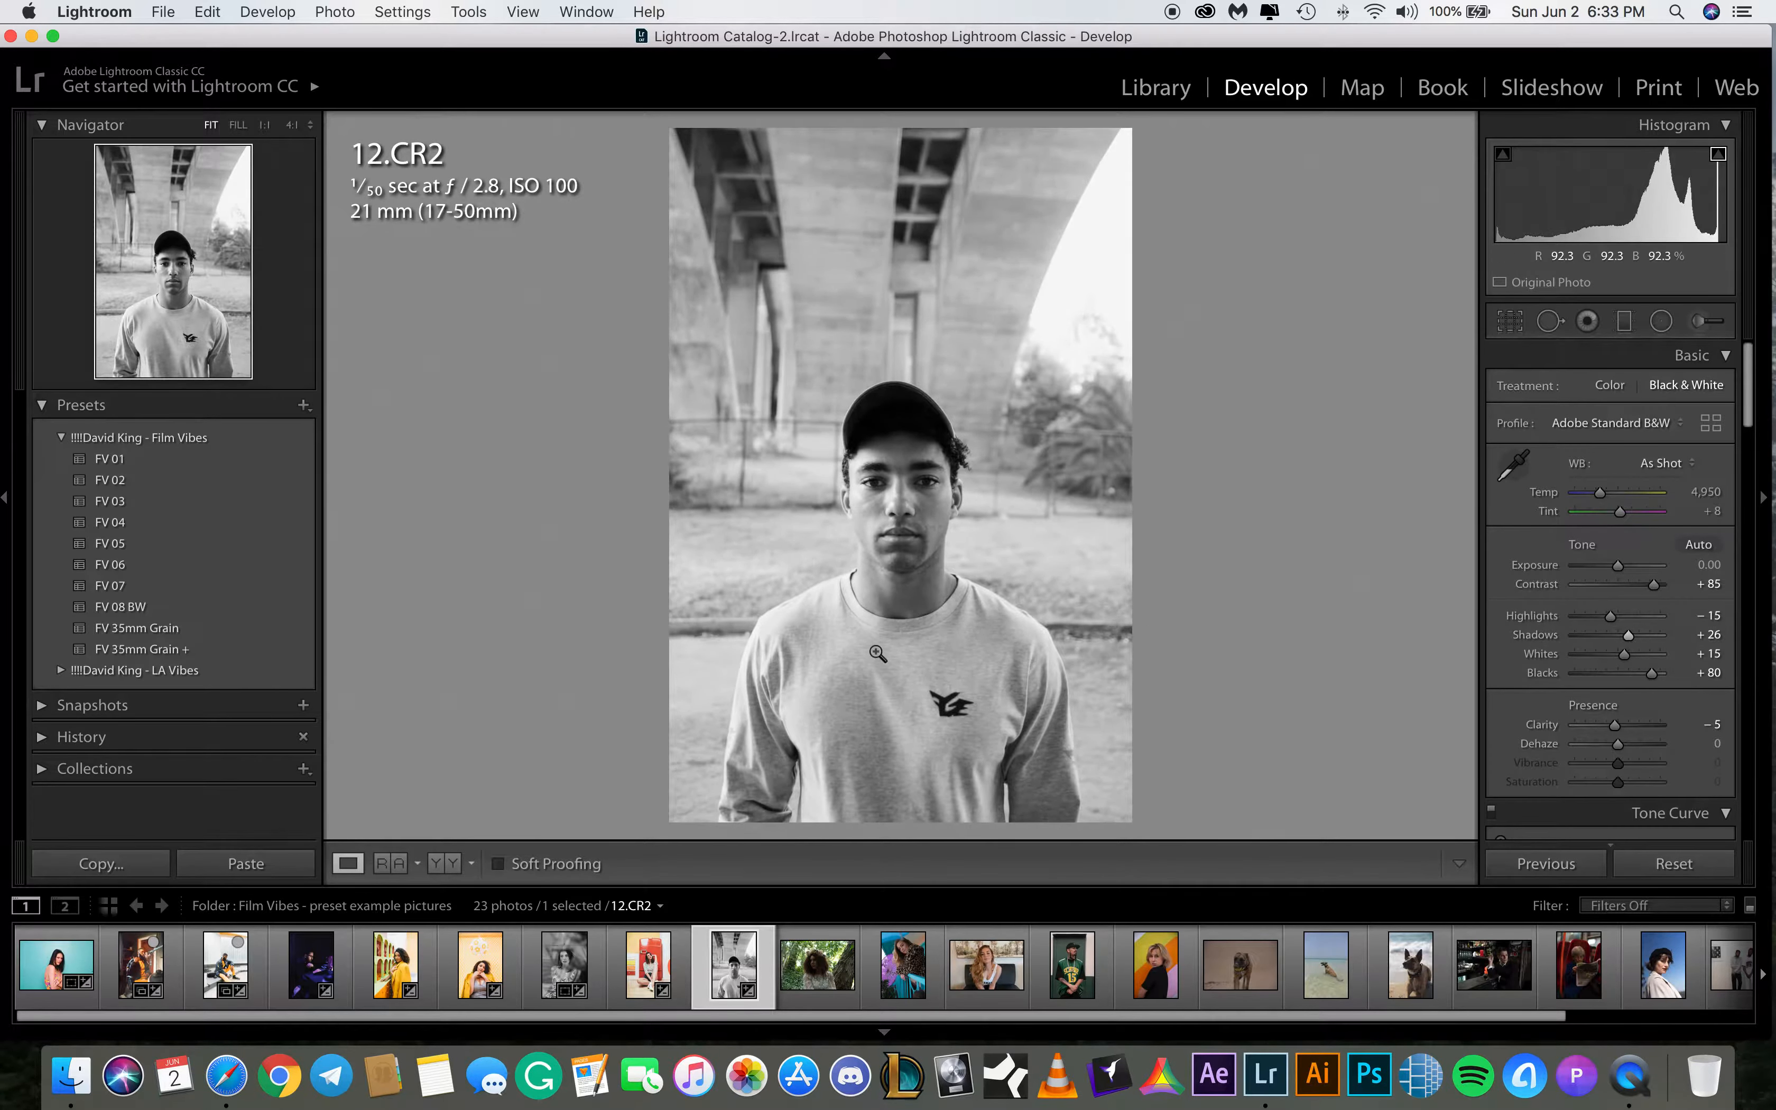
Crop 12.CR2 to a 13 x 19 aspect ratio with an automatic straighten angle of -0.49
left_click(1512, 323)
left_click(1662, 395)
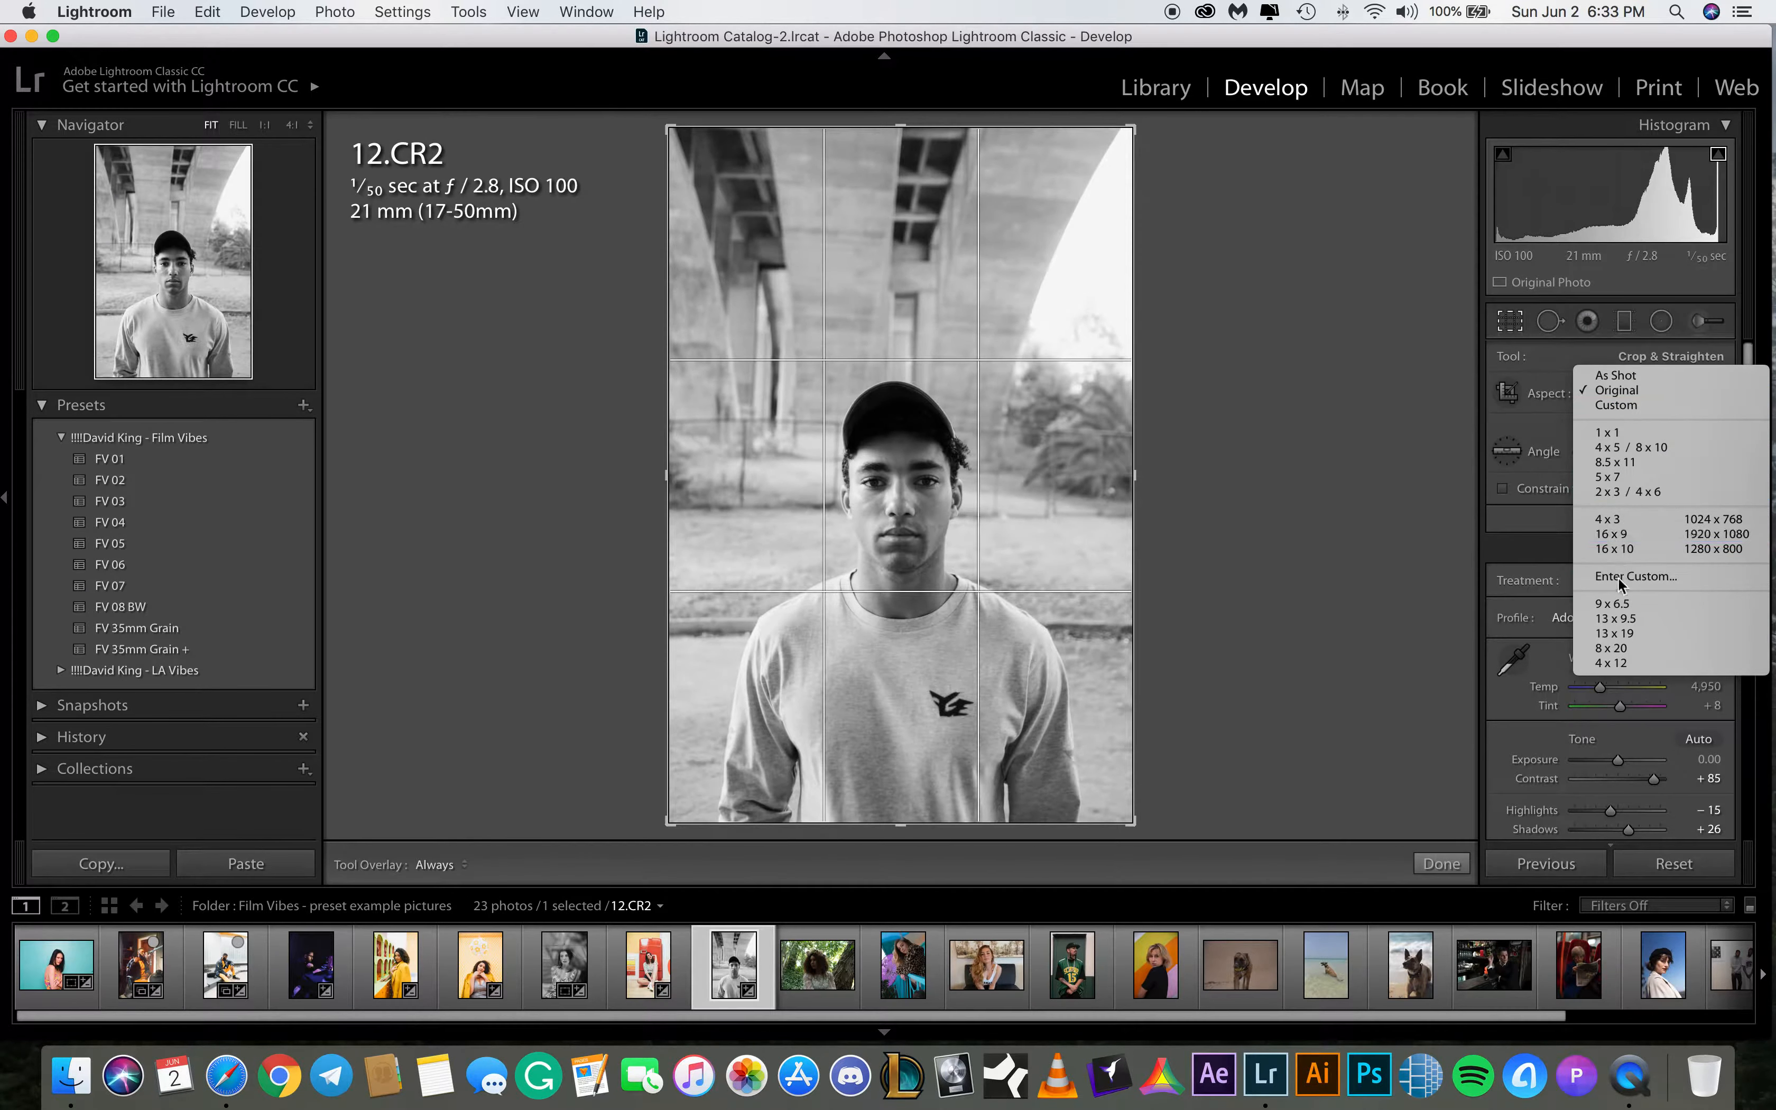
left_click(1625, 635)
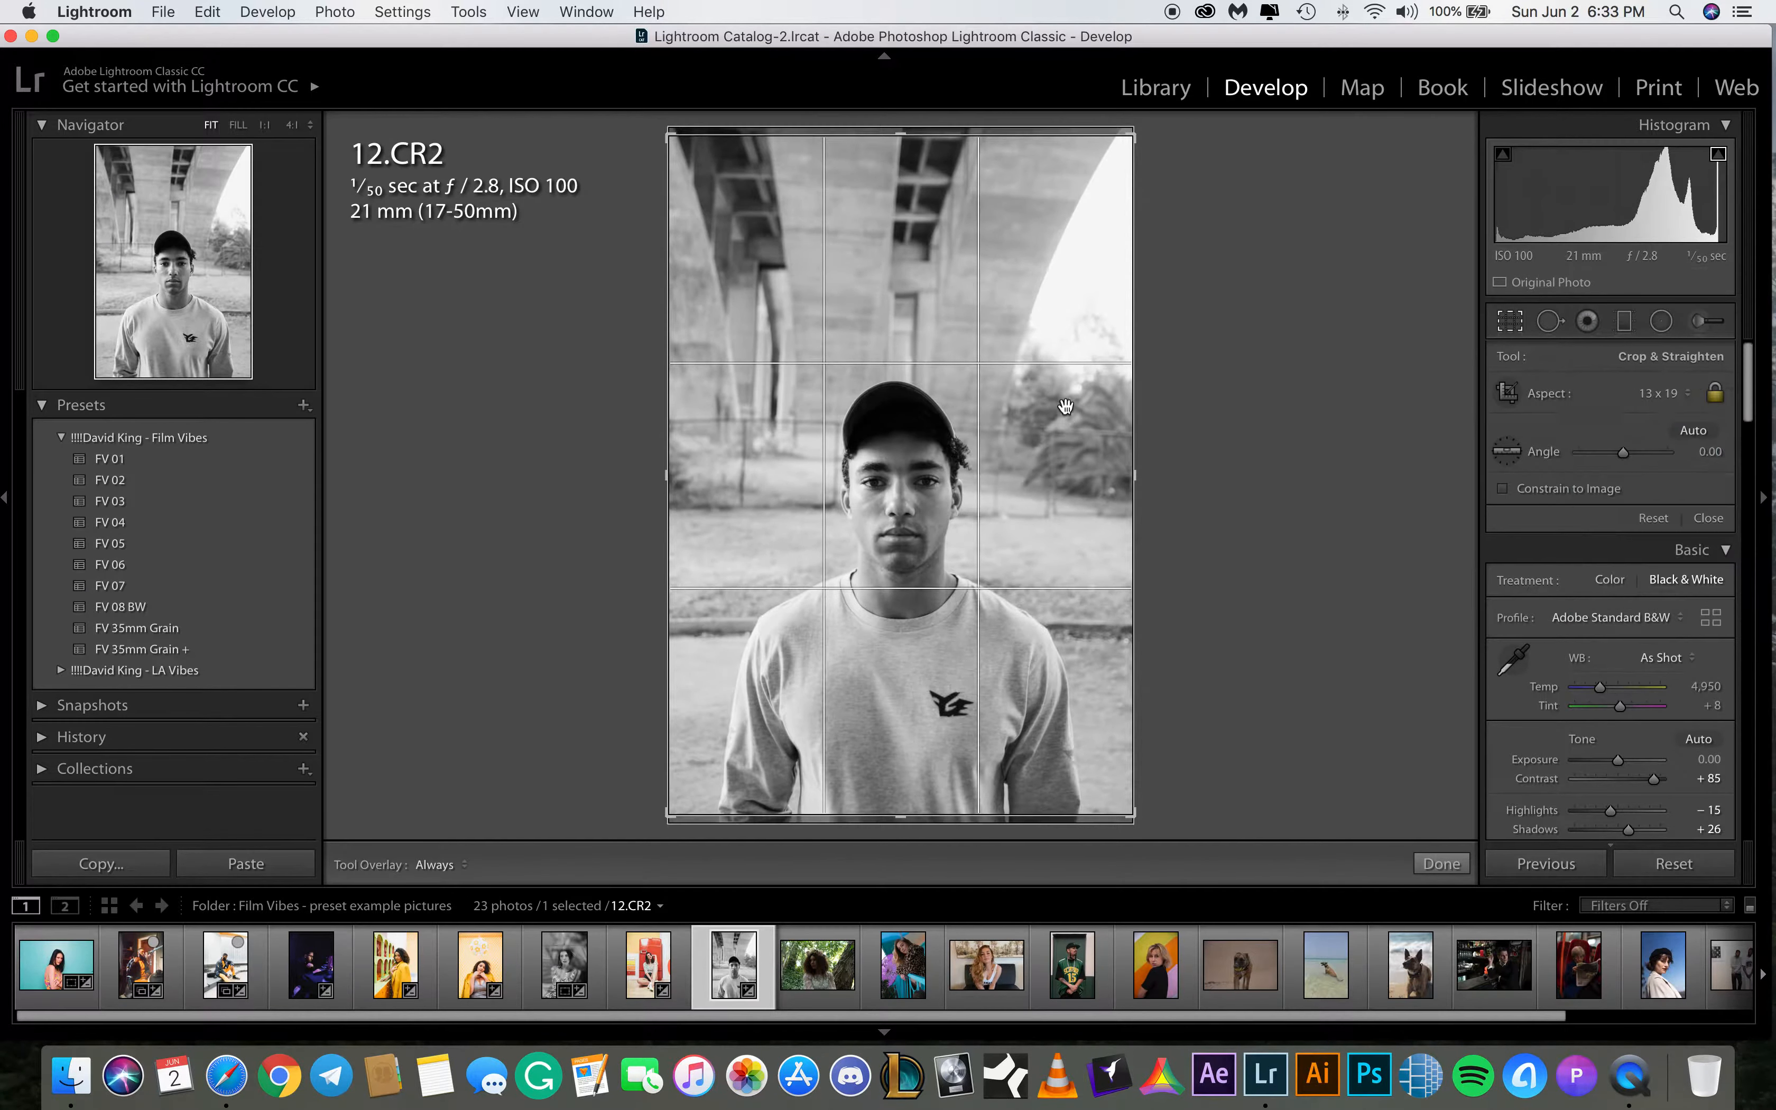
left_click(1703, 453)
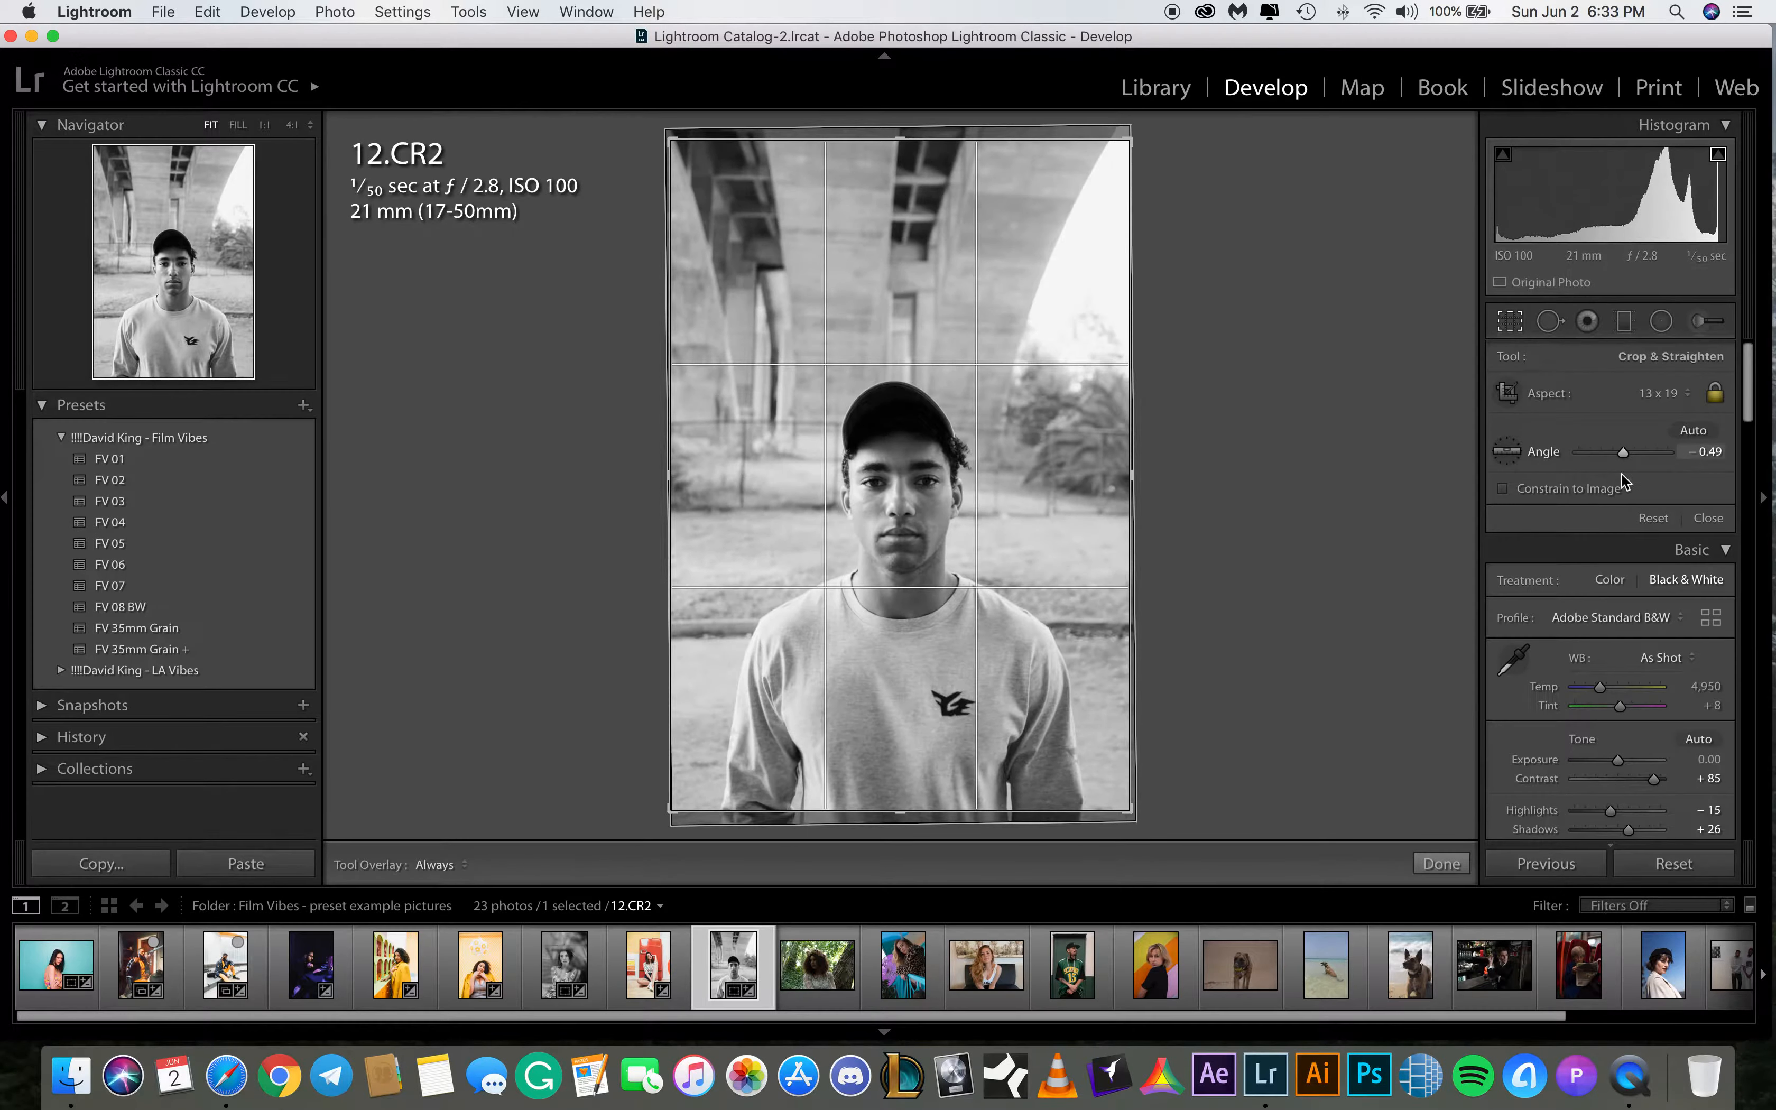
left_click(1441, 863)
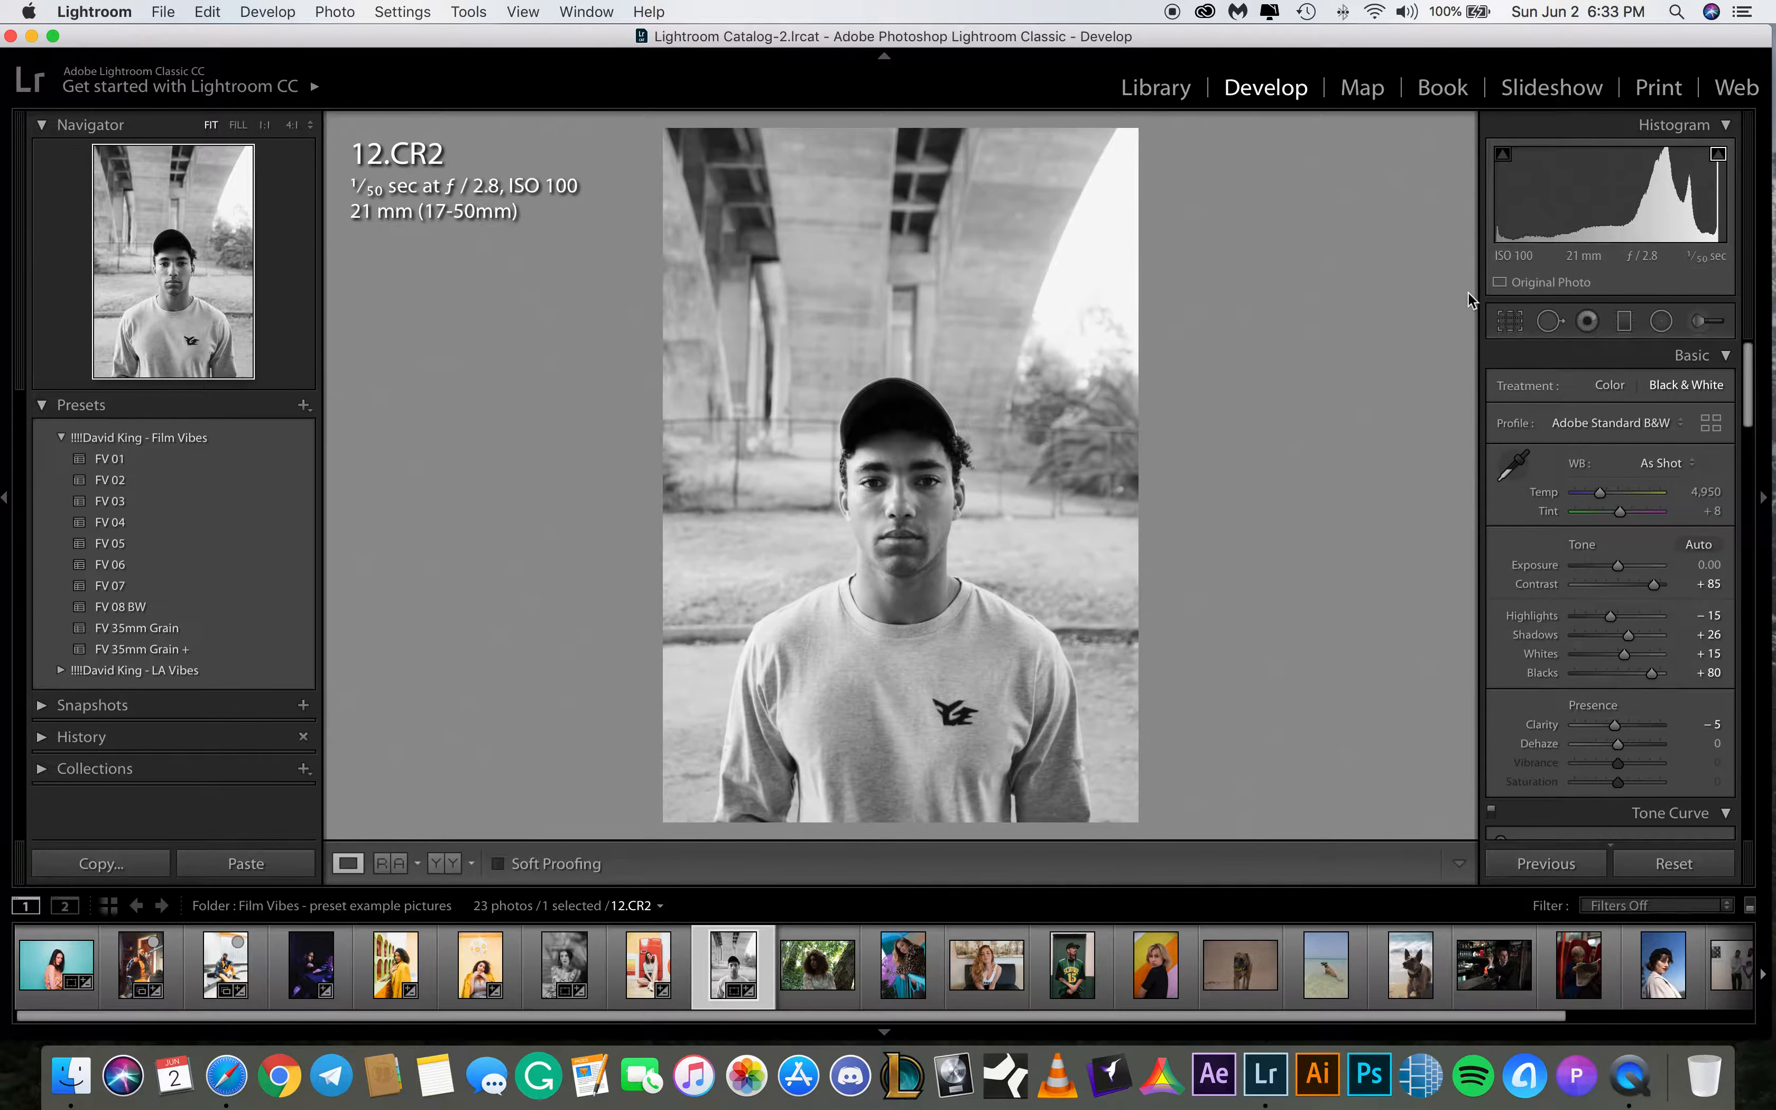
left_click(1506, 323)
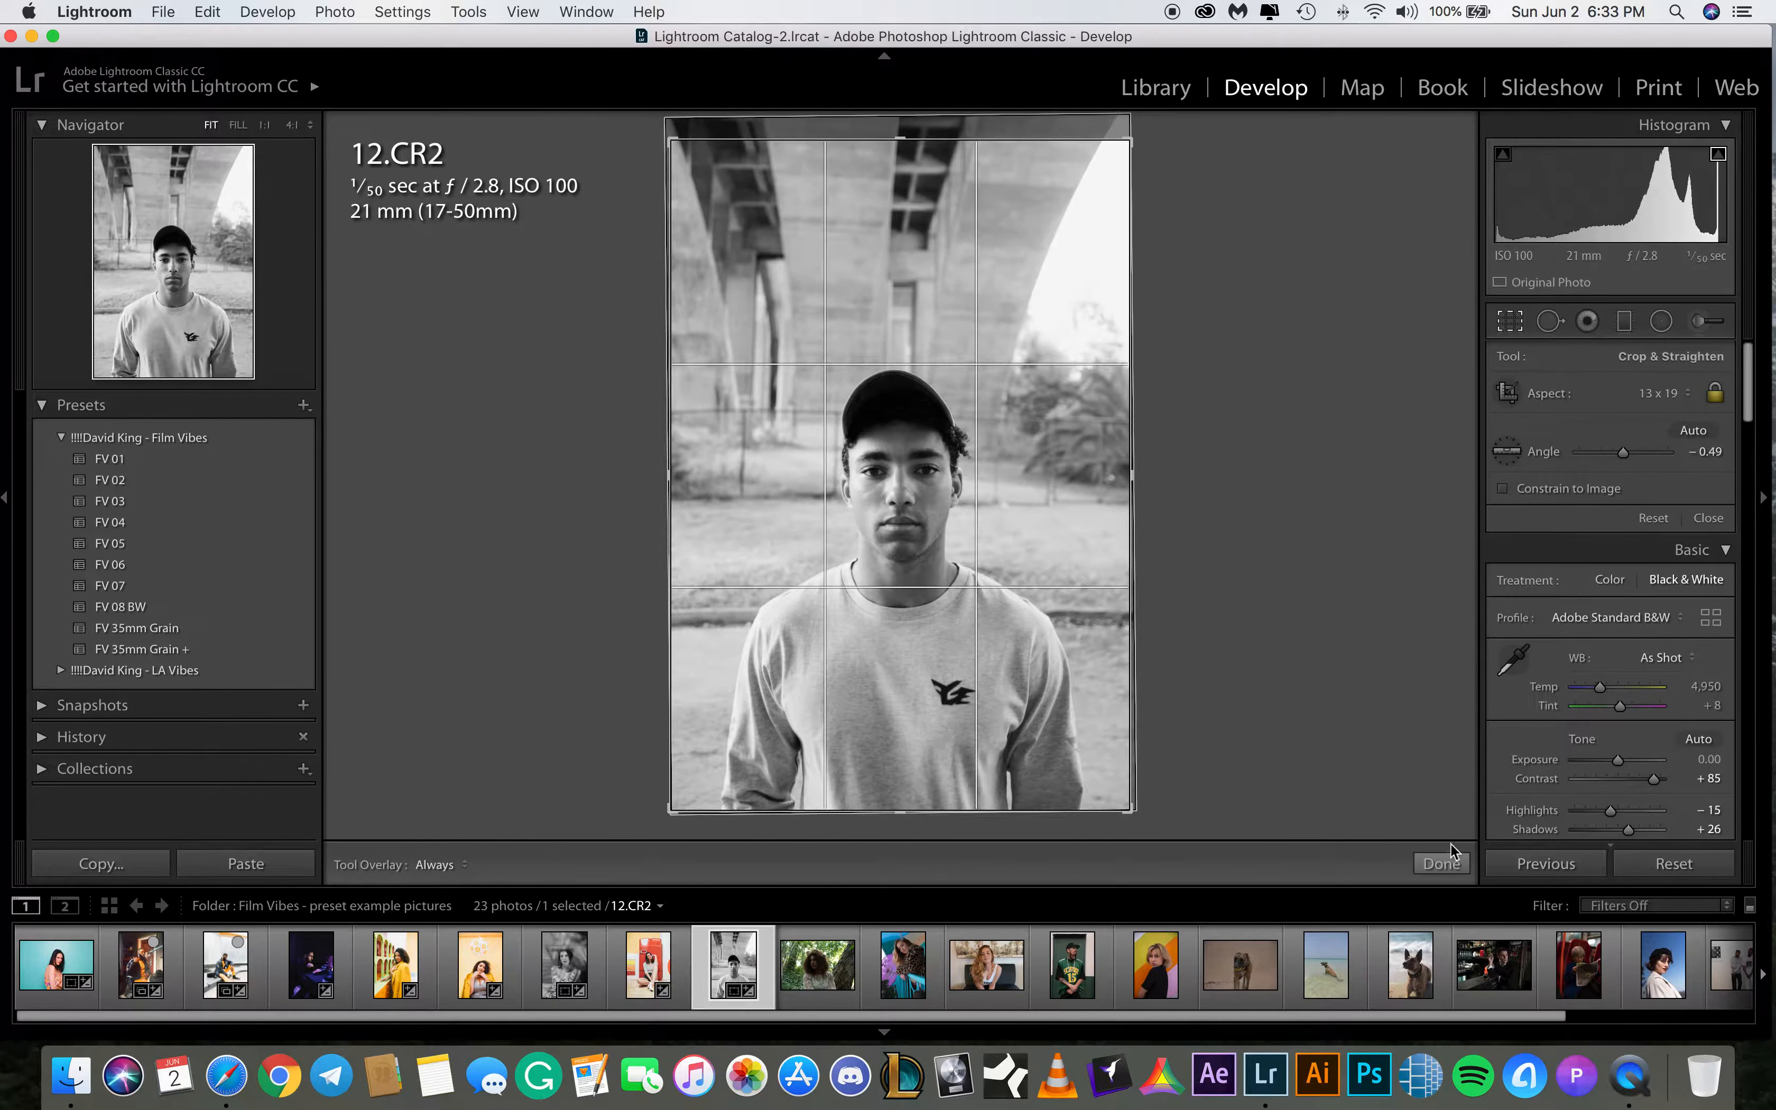
left_click(1449, 863)
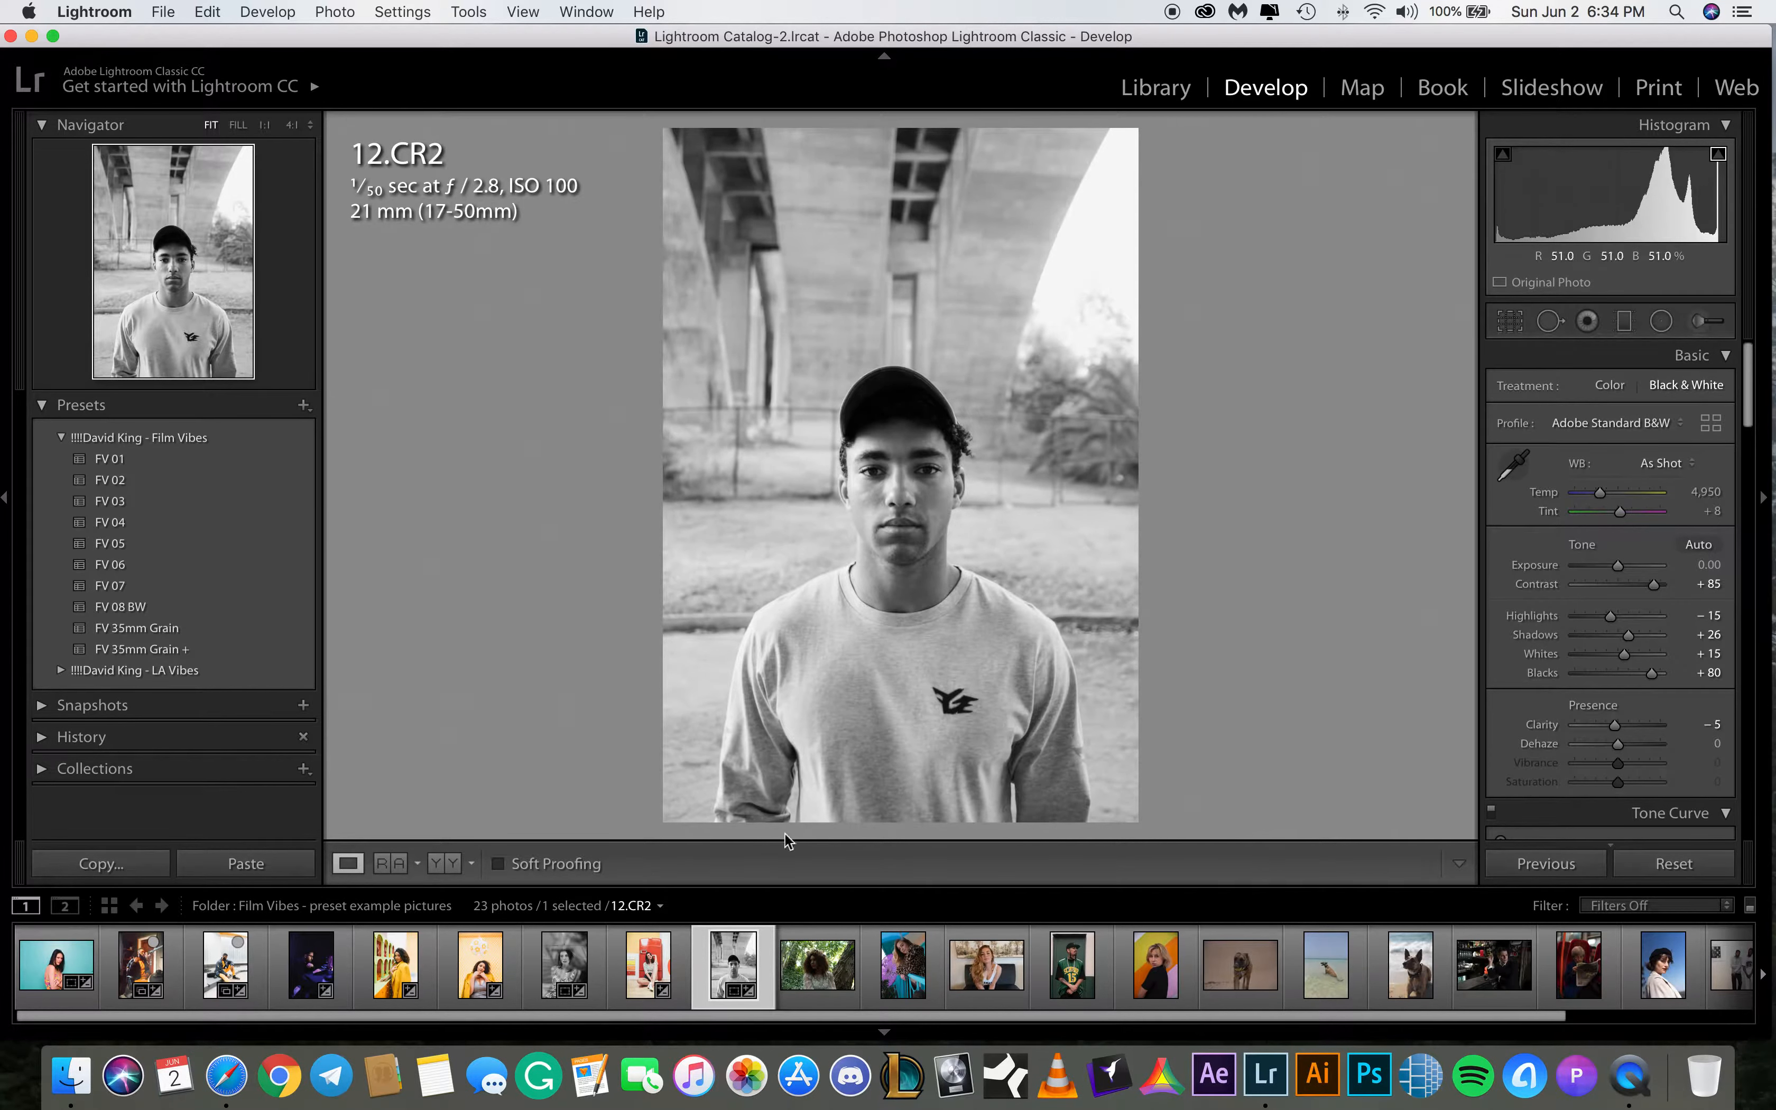
Apply the FV 01 preset to 12.CR2, set temperature to 4,700 and raise exposure to about +0.25
left_click(163, 463)
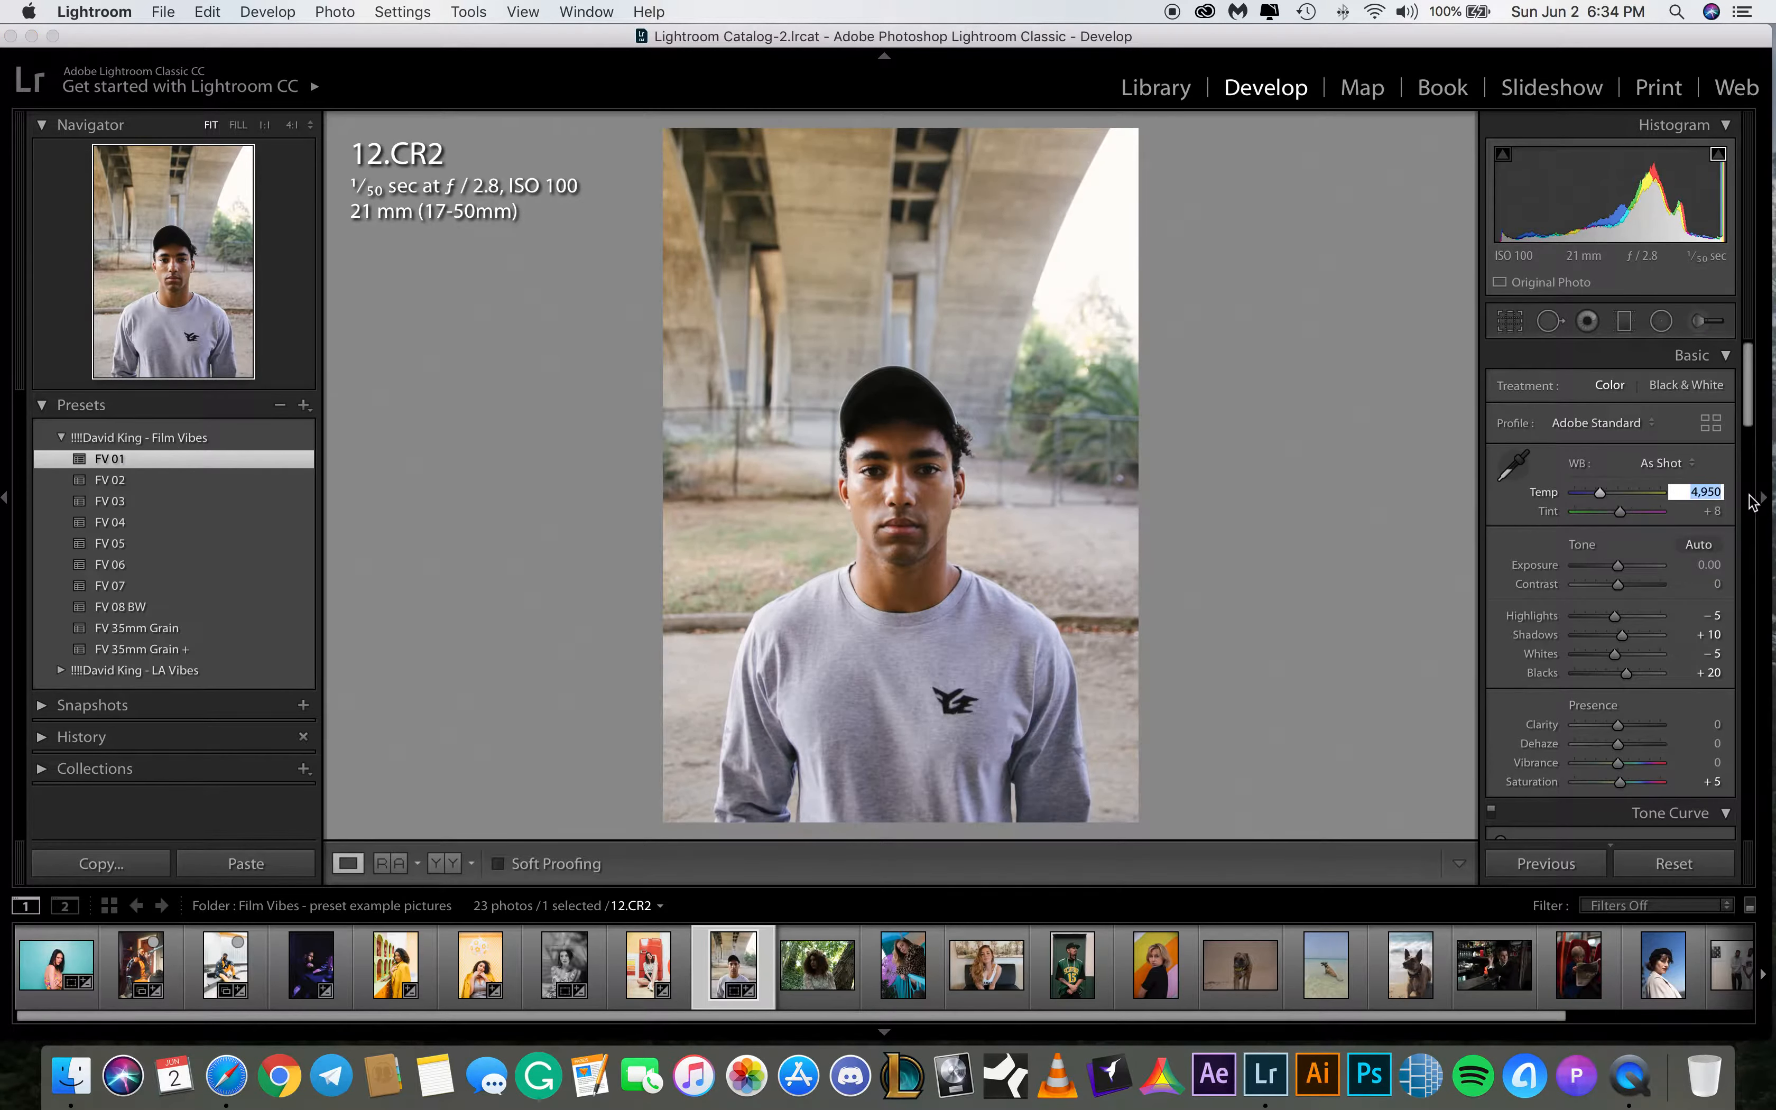
type("4700")
key("Return")
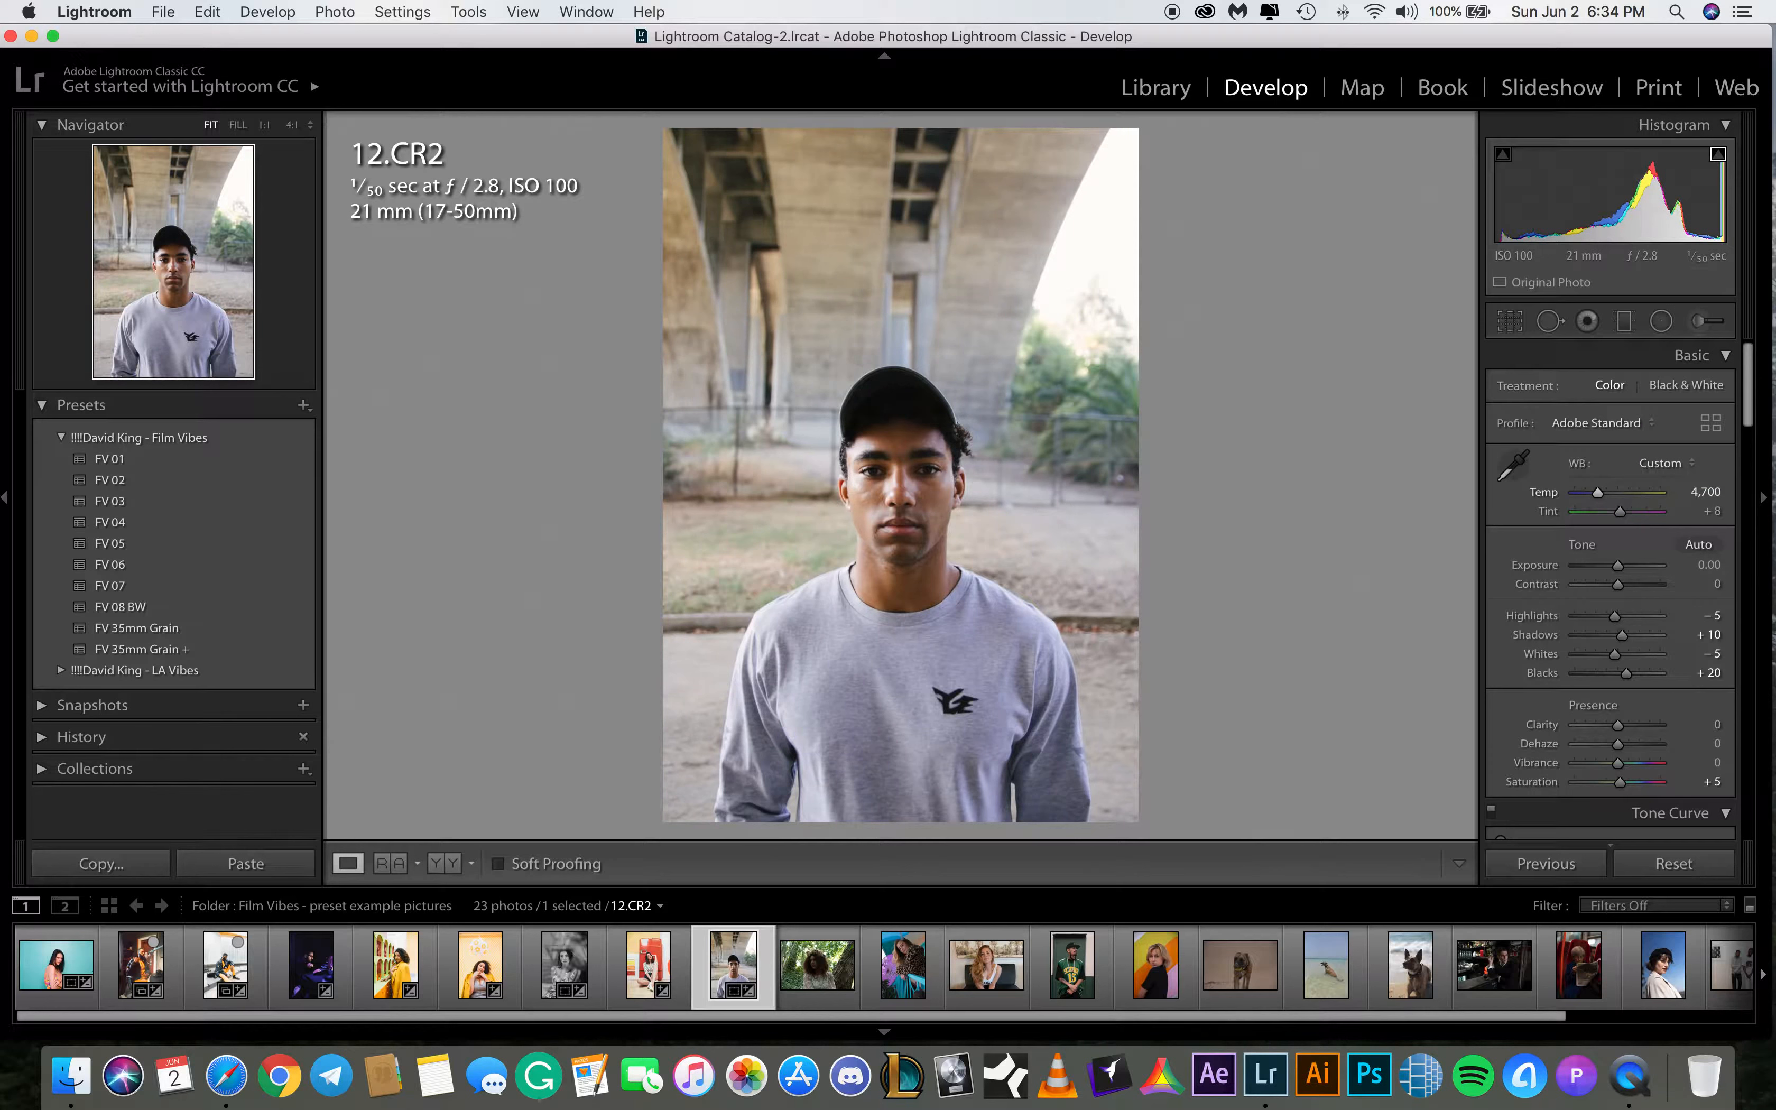
left_click(1714, 617)
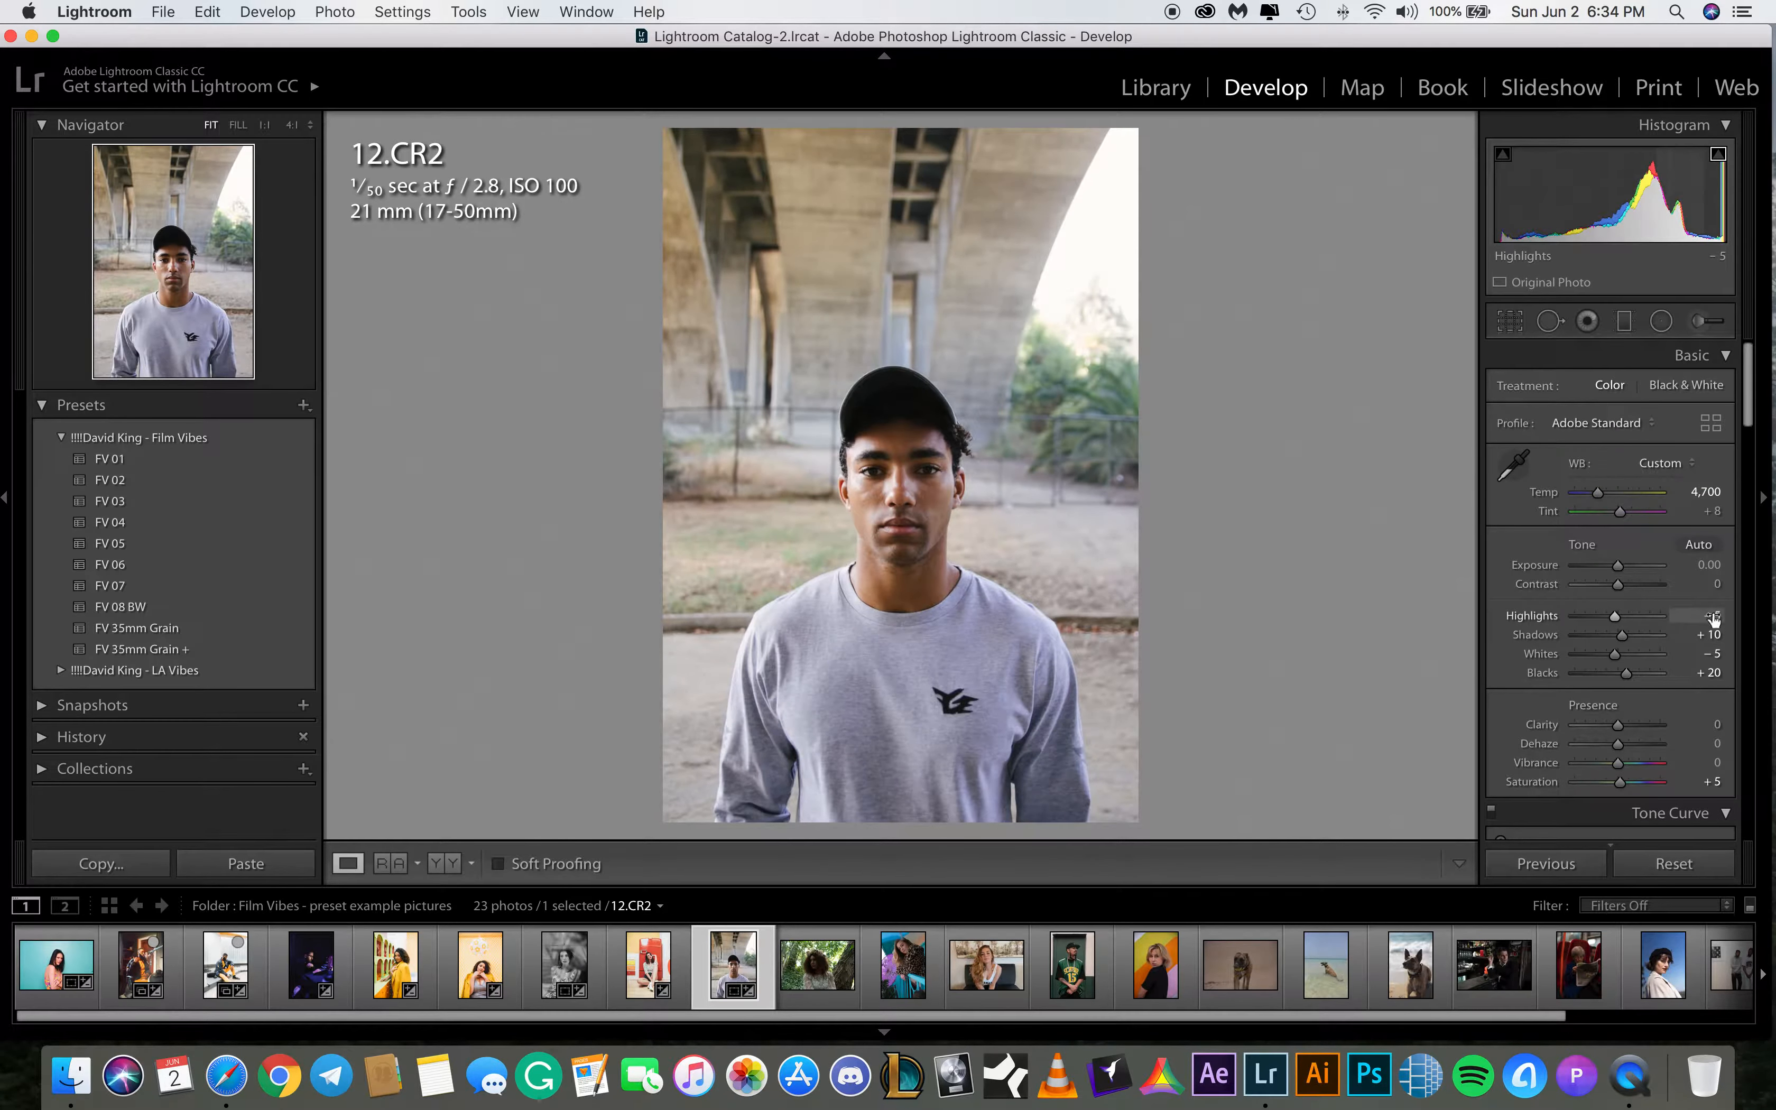
left_click_drag(1618, 569, 1620, 571)
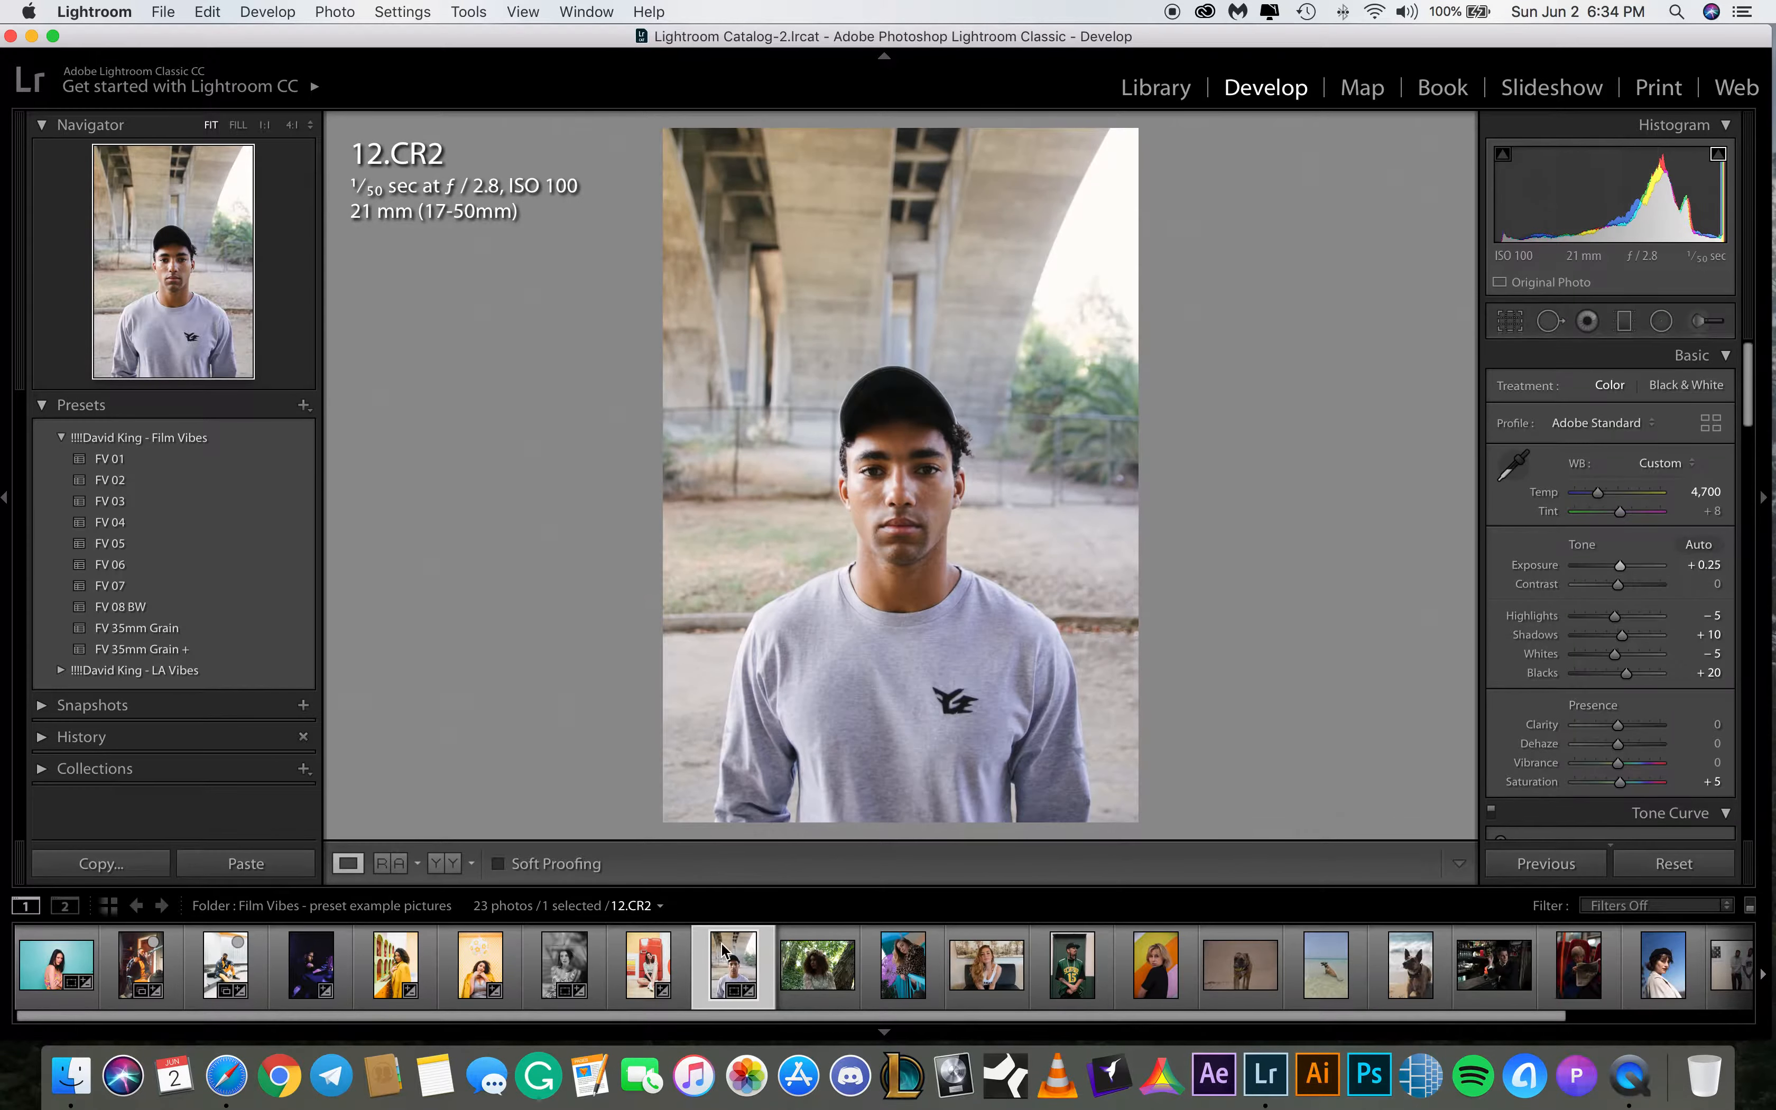
Apply the FV 04 preset to 21 tsobk.ARW, raising exposure to about +0.90 and shadows to +33
left_click(805, 976)
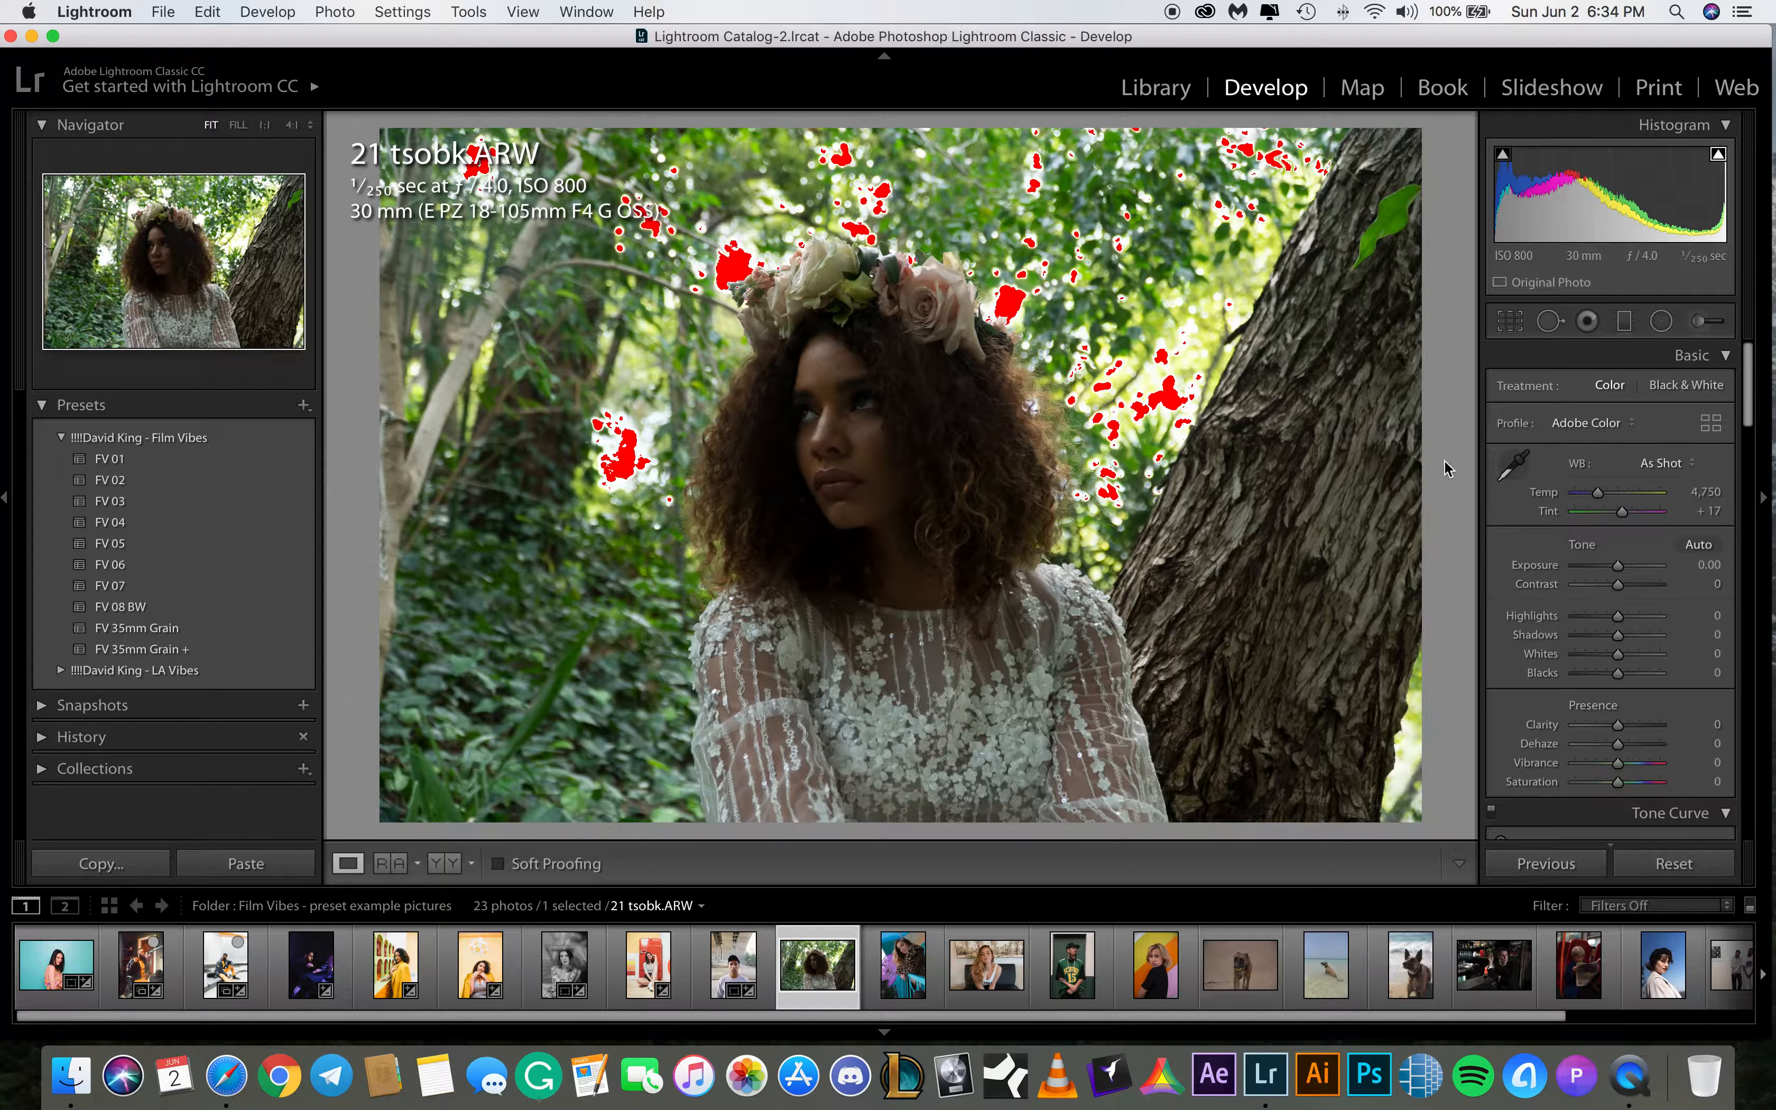
left_click(151, 525)
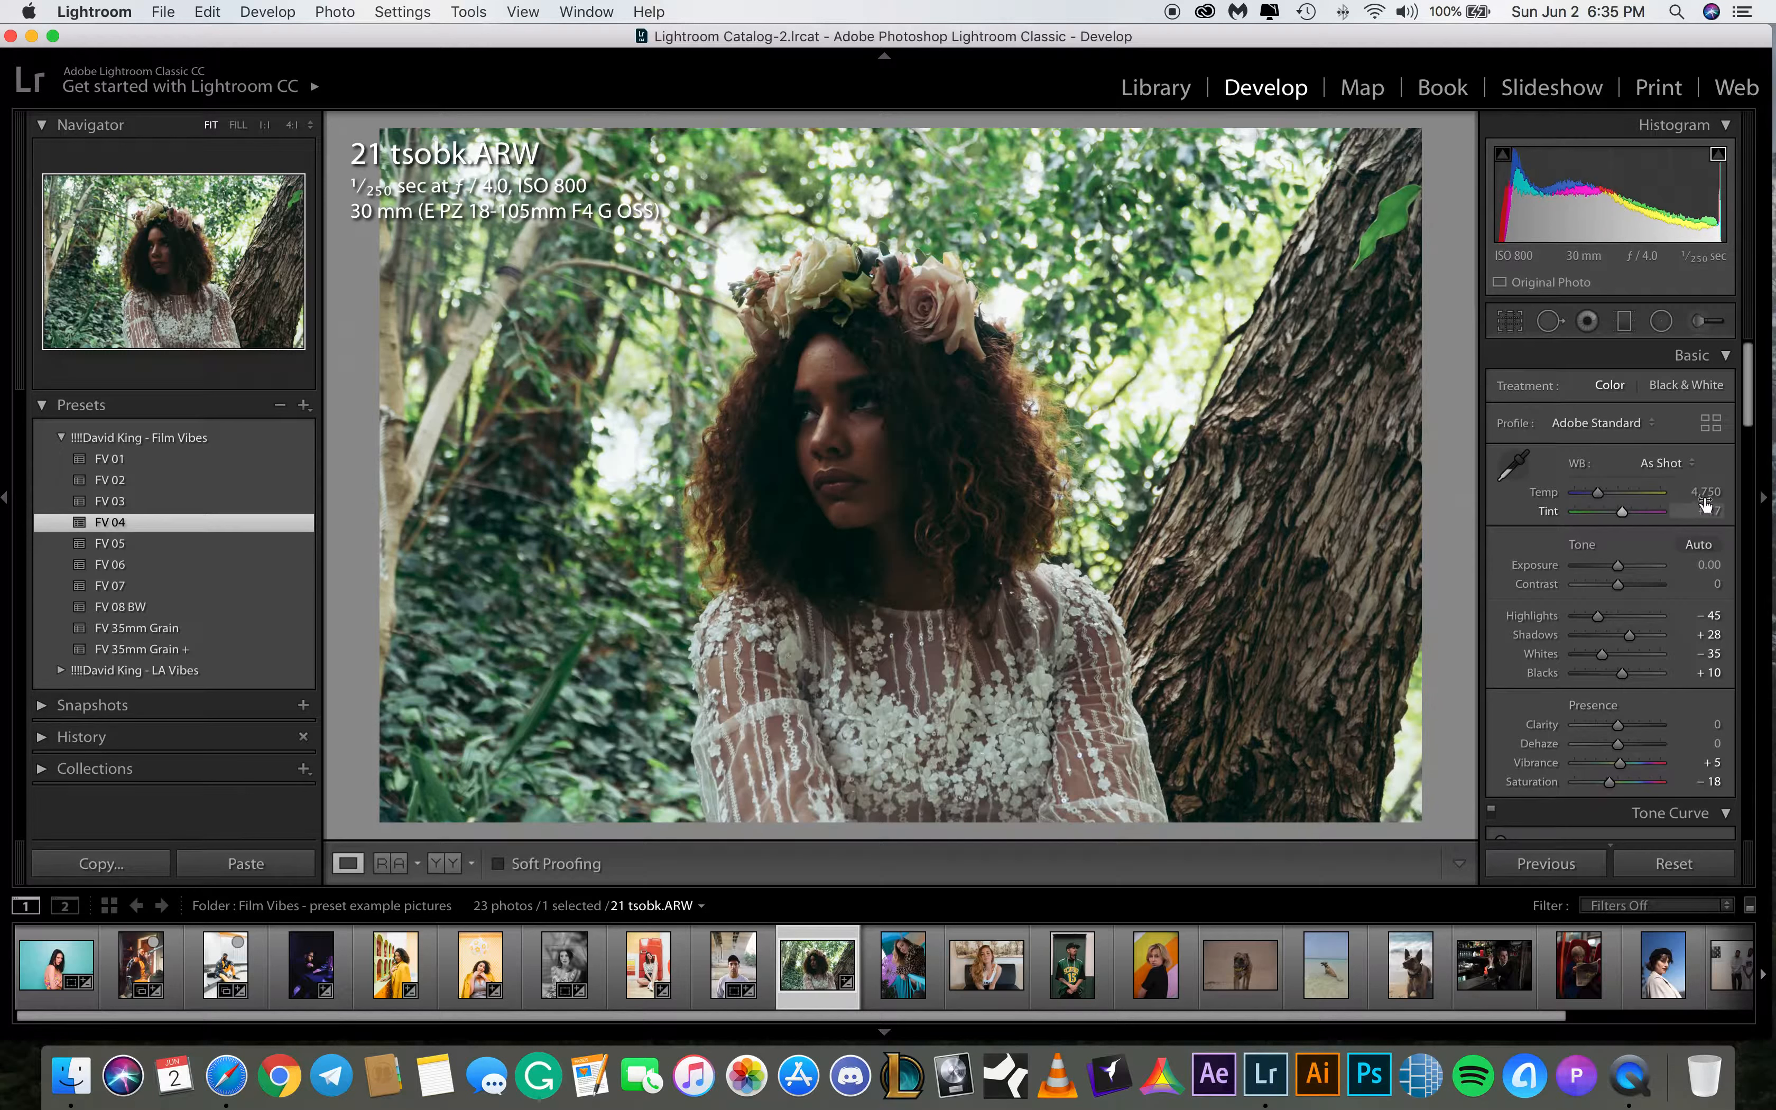
left_click_drag(1617, 566, 1625, 563)
left_click_drag(1629, 632, 1630, 636)
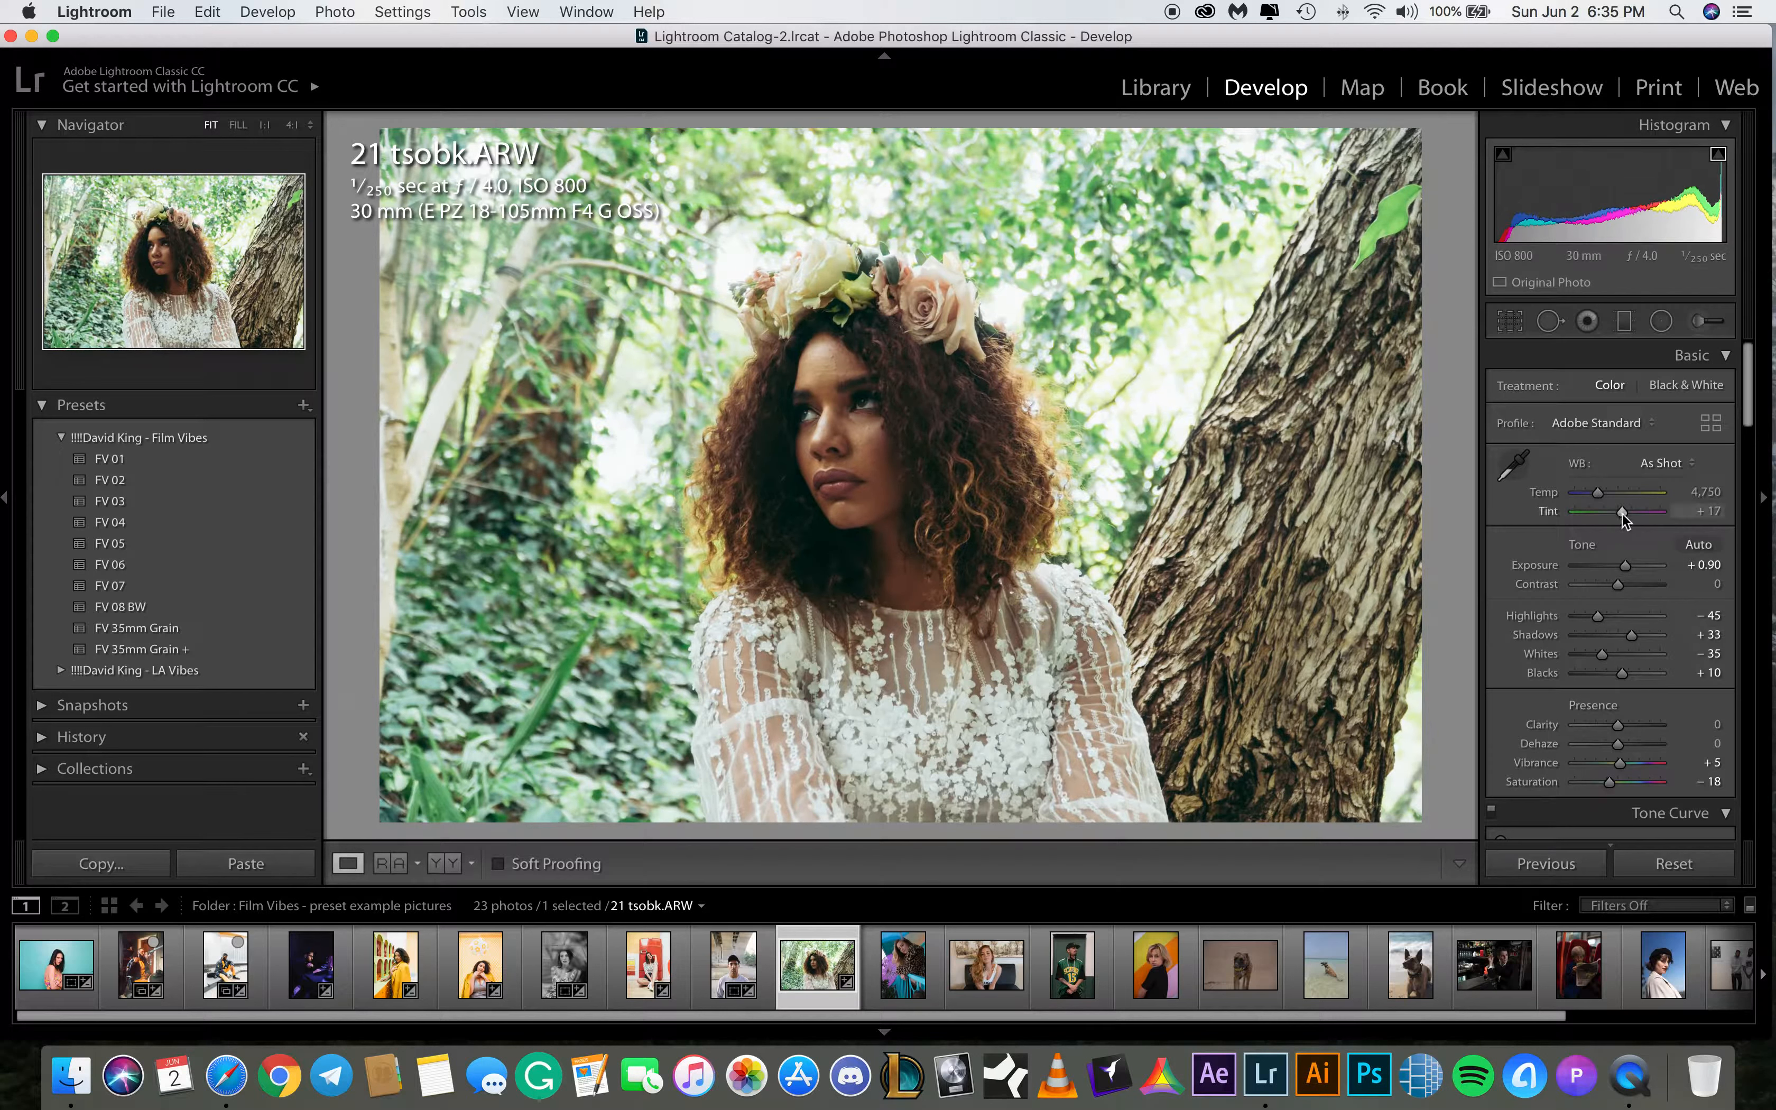
Lower the green saturation of 21 tsobk.ARW to about -58
left_click_drag(1619, 512, 1621, 512)
double_click(1560, 511)
left_click_drag(1749, 374, 1753, 485)
left_click(1655, 447)
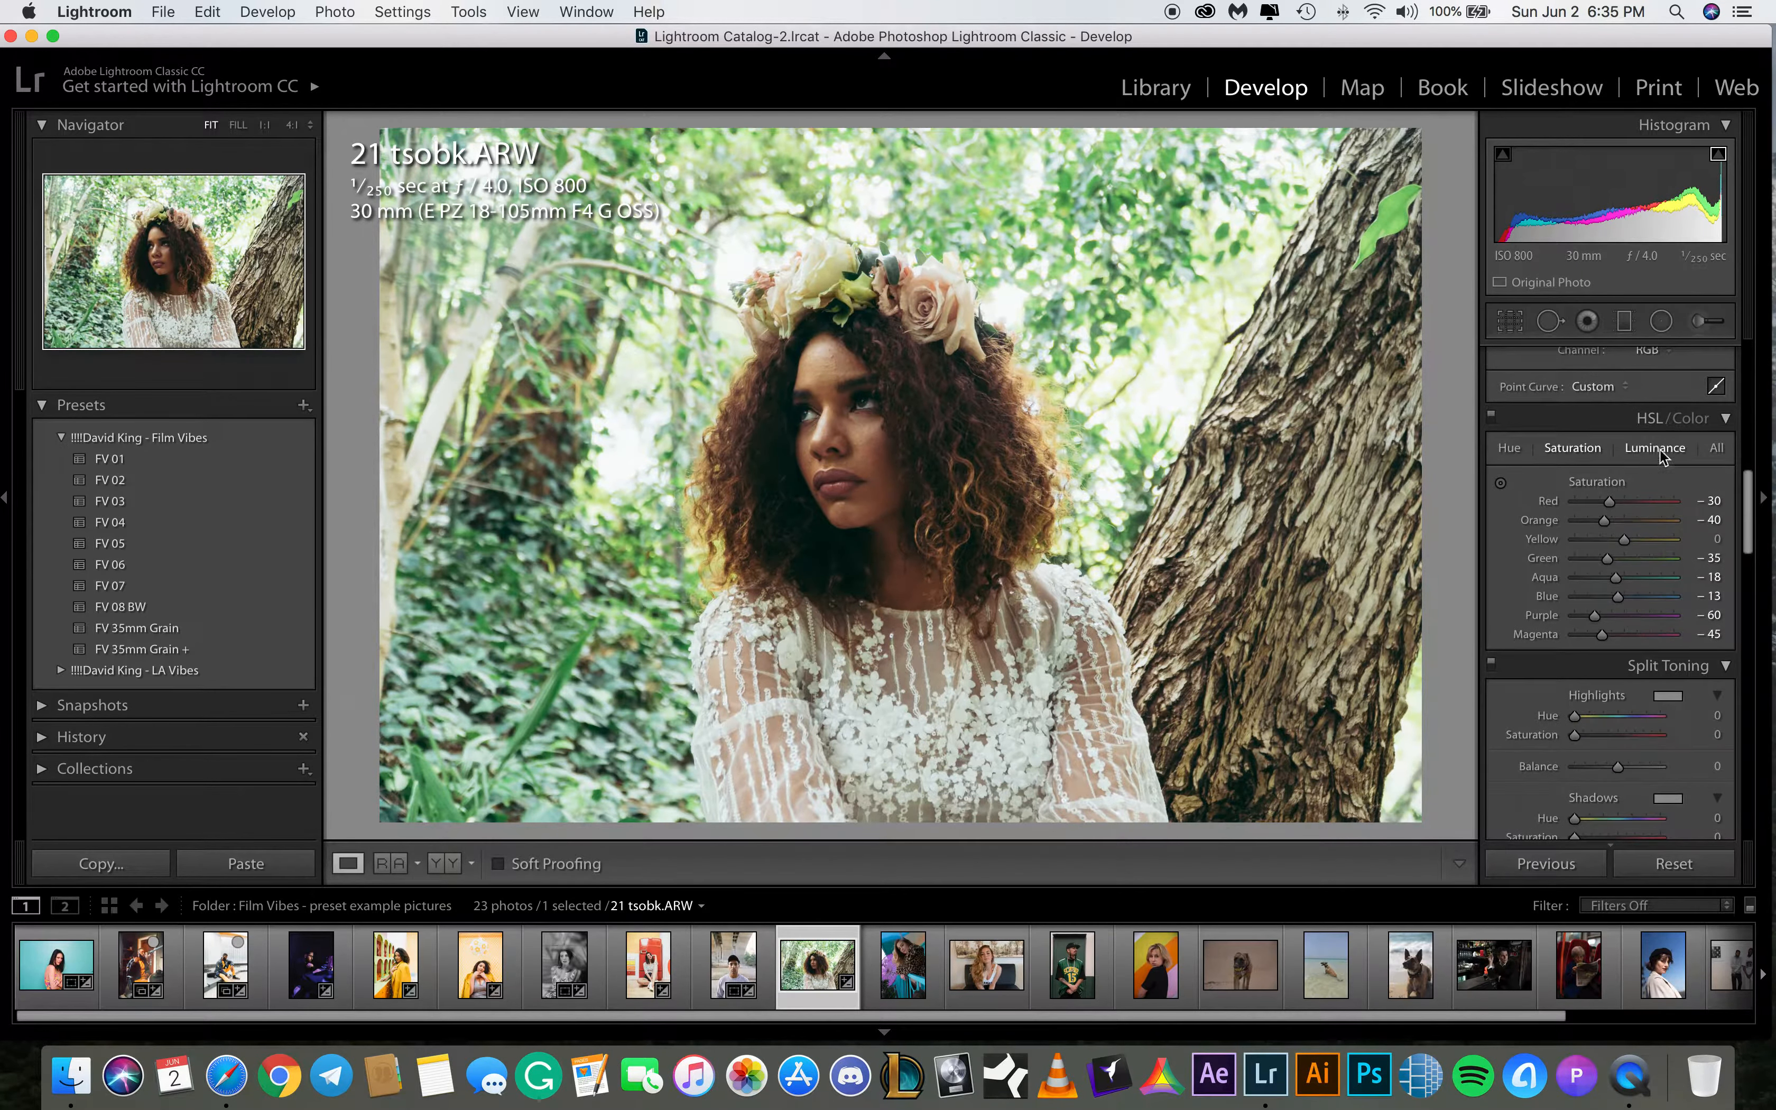
left_click_drag(1625, 559, 1596, 561)
left_click(1572, 446)
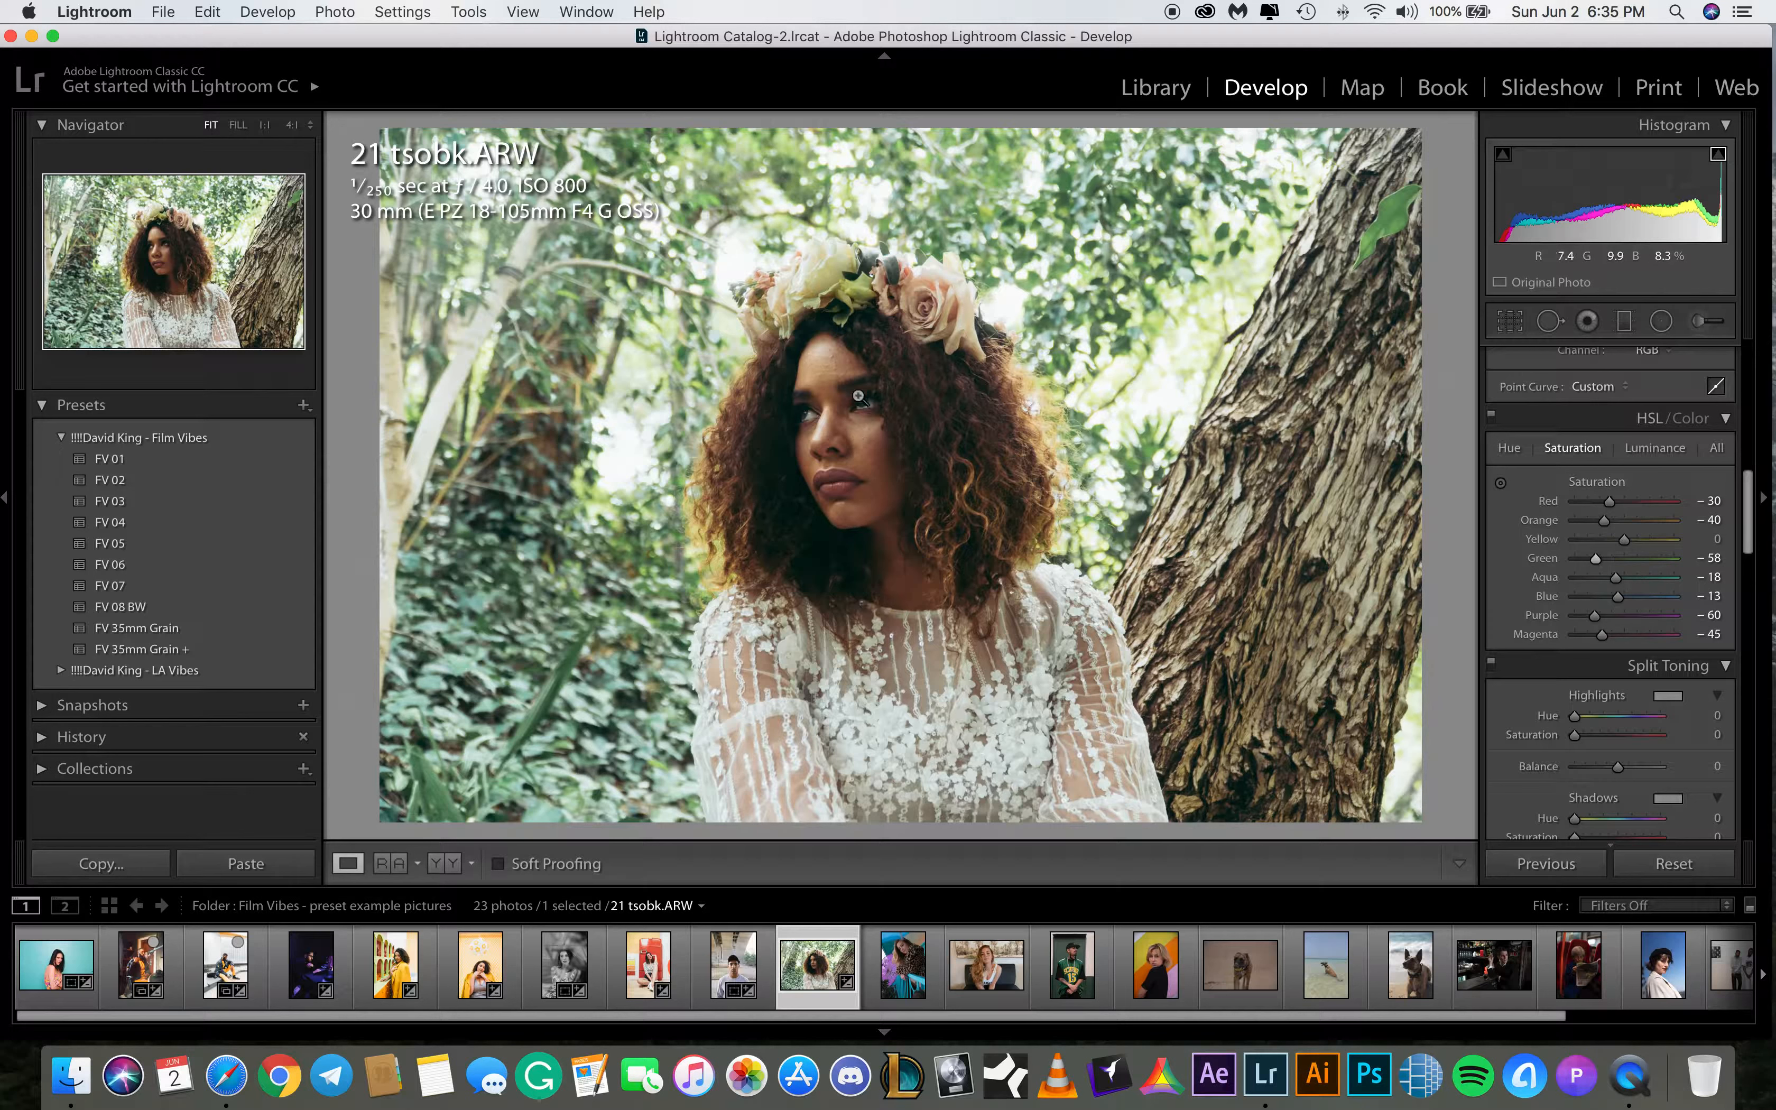
Add an inverted radial filter over the model's face on 21 tsobk.ARW with shadows at about 37
left_click(1657, 327)
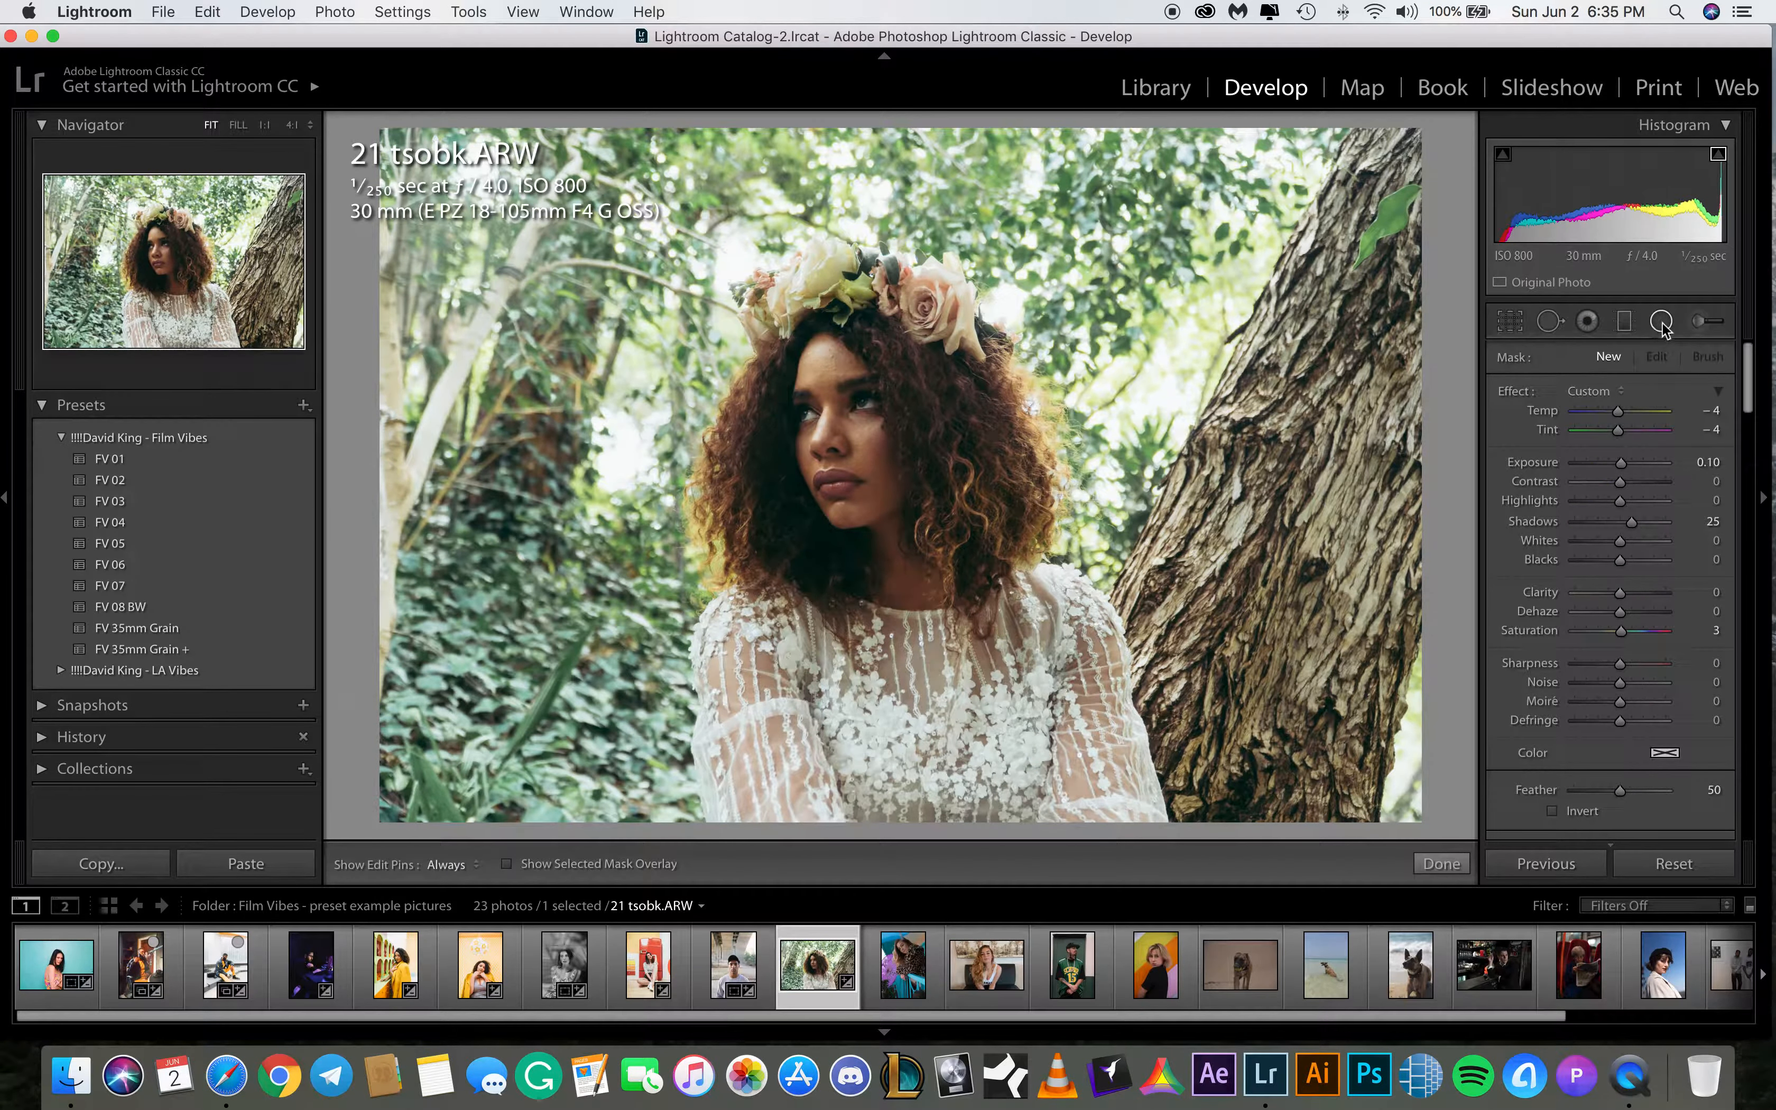
left_click_drag(805, 349, 874, 427)
left_click(1552, 811)
double_click(1508, 392)
left_click_drag(1621, 523, 1637, 523)
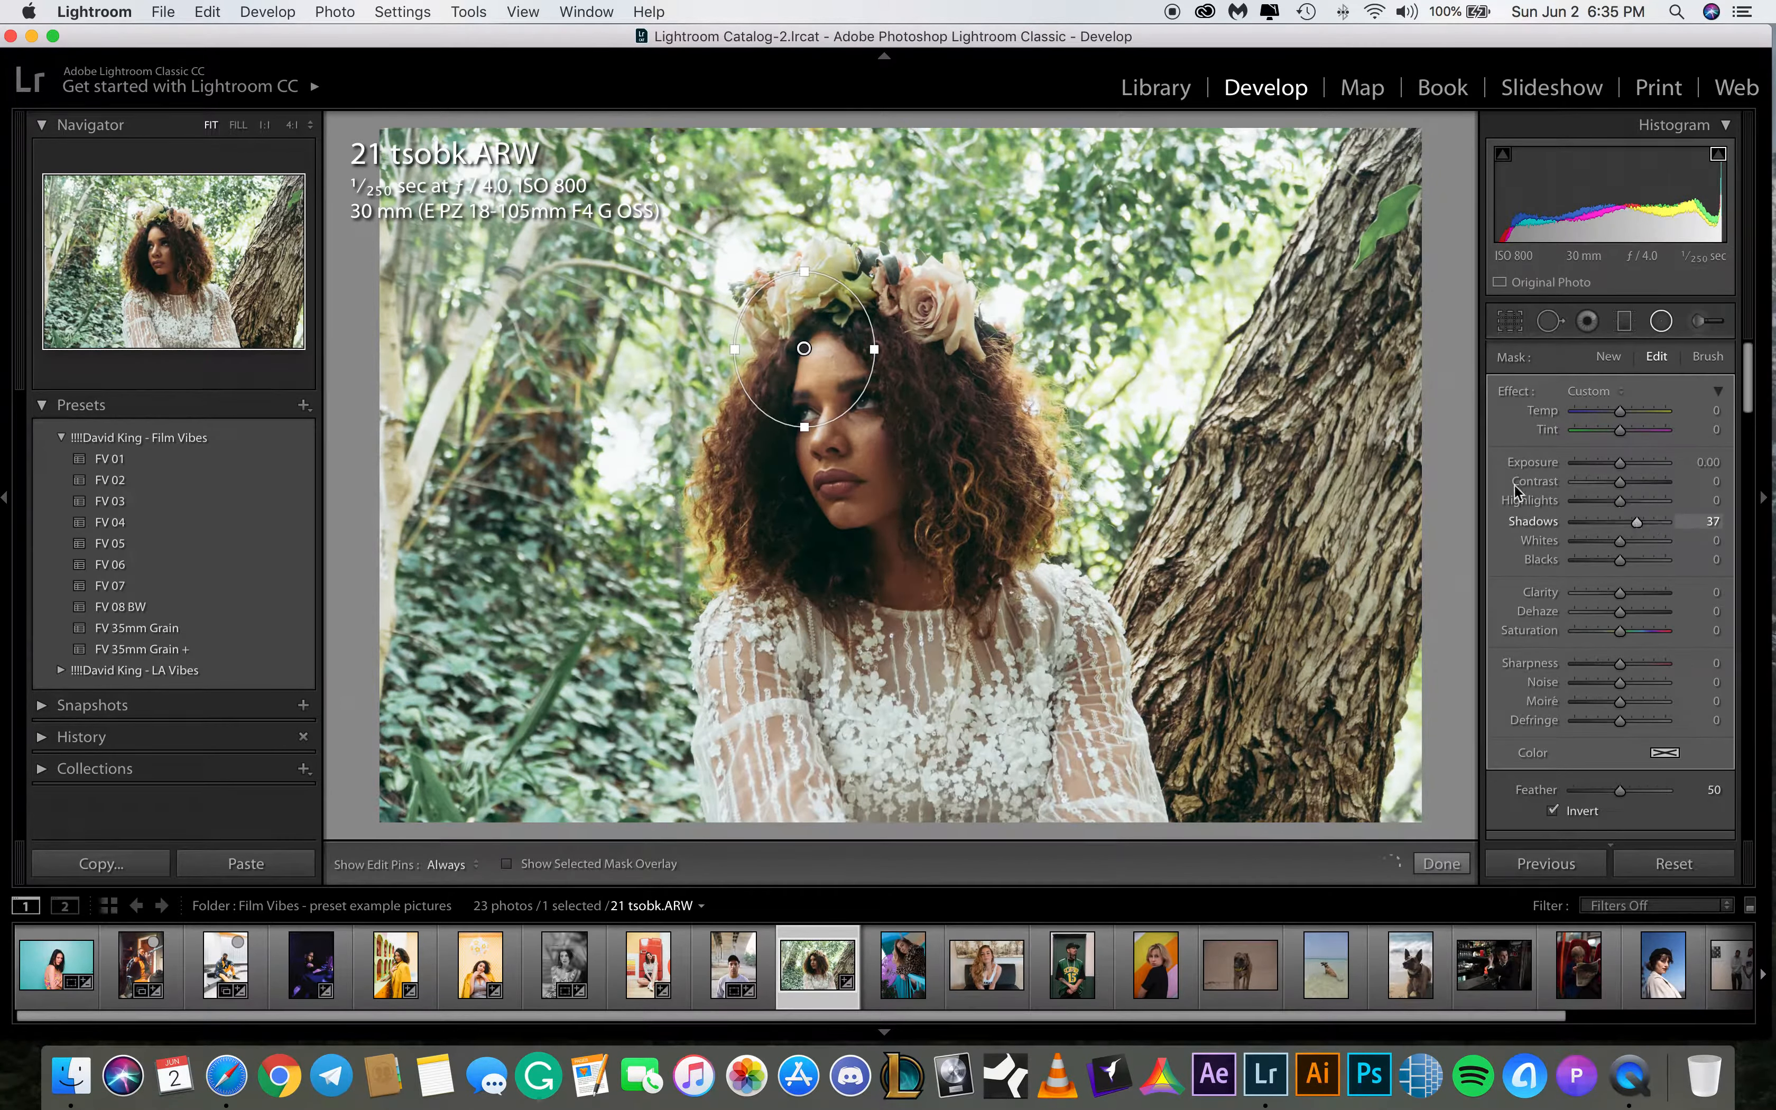
Reshape the radial filter into a tall ellipse fitted around the face
left_click_drag(805, 349, 836, 406)
left_click_drag(838, 486, 836, 518)
mouse_move(906, 408)
left_mouse_down()
mouse_move(842, 426)
mouse_move(914, 417)
left_mouse_up()
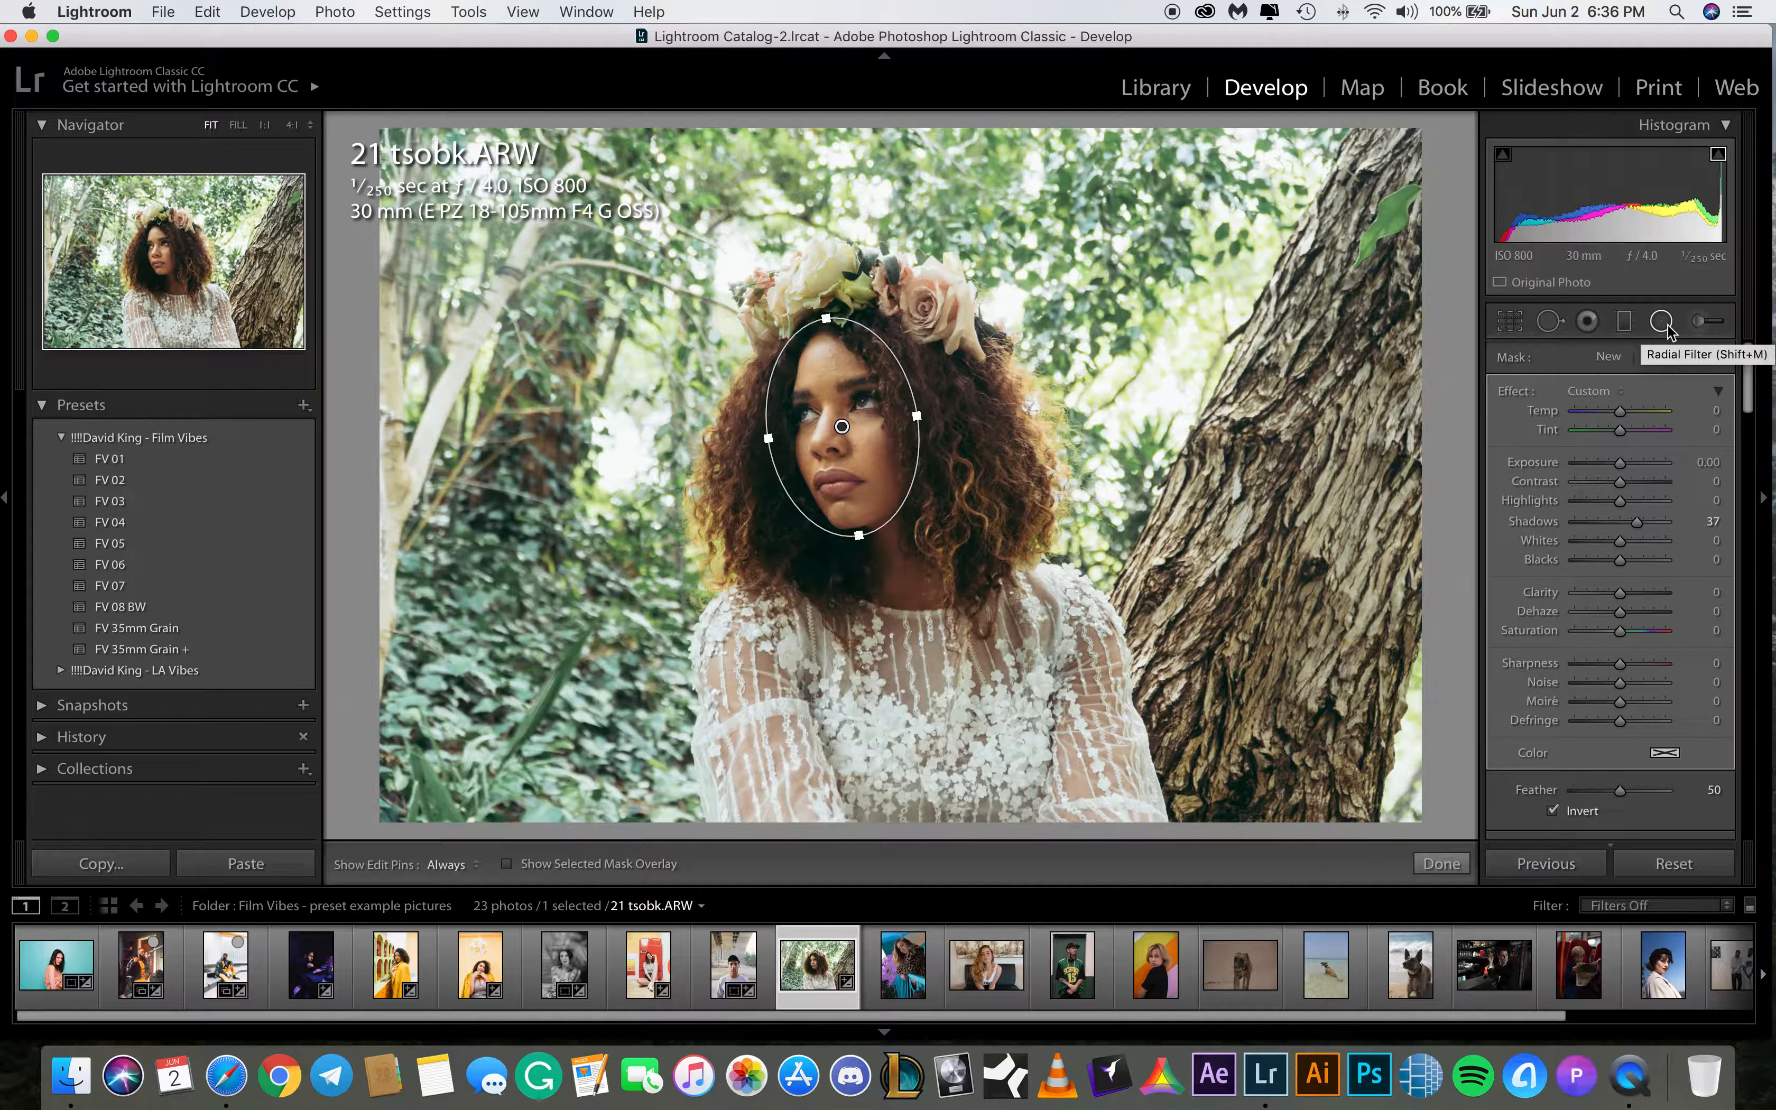
left_click_drag(916, 416, 910, 416)
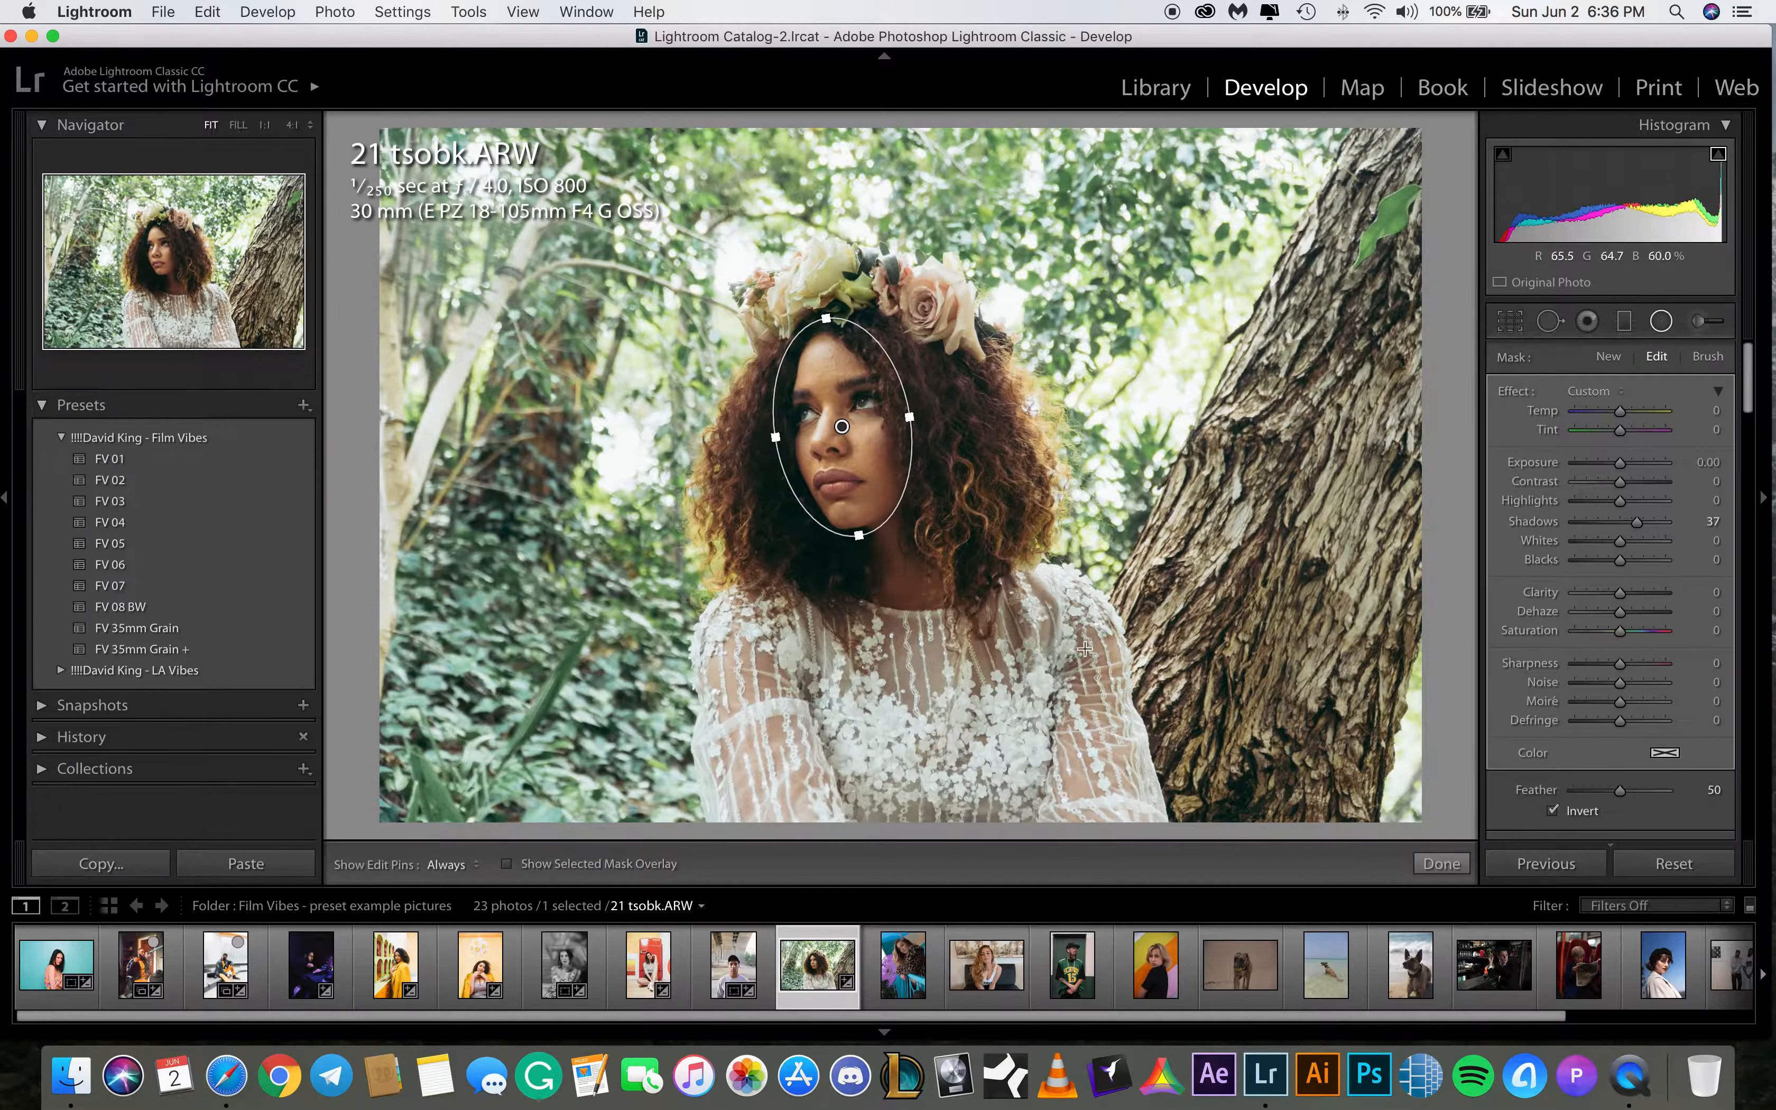
Nudge the radial filter slightly over the model's face and finish the radial filter adjustment
scroll(1535, 796, "down", 2)
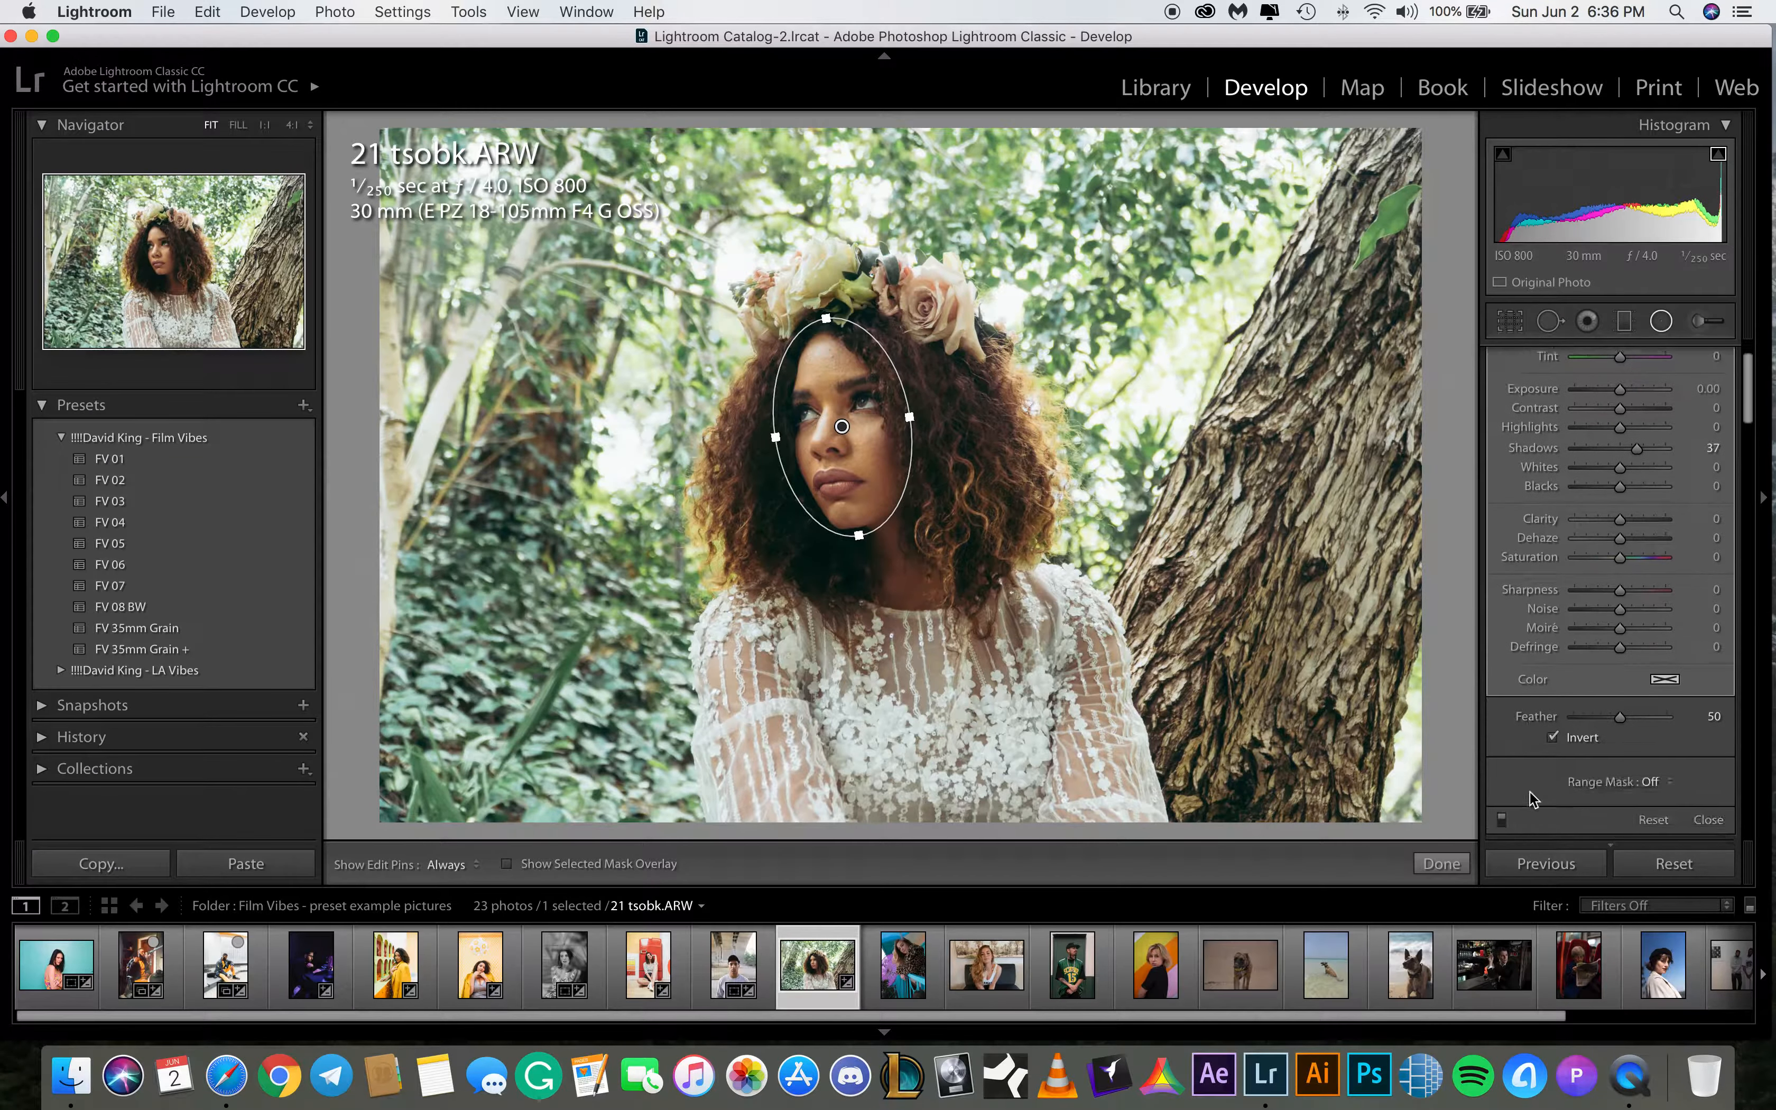
left_click(1502, 819)
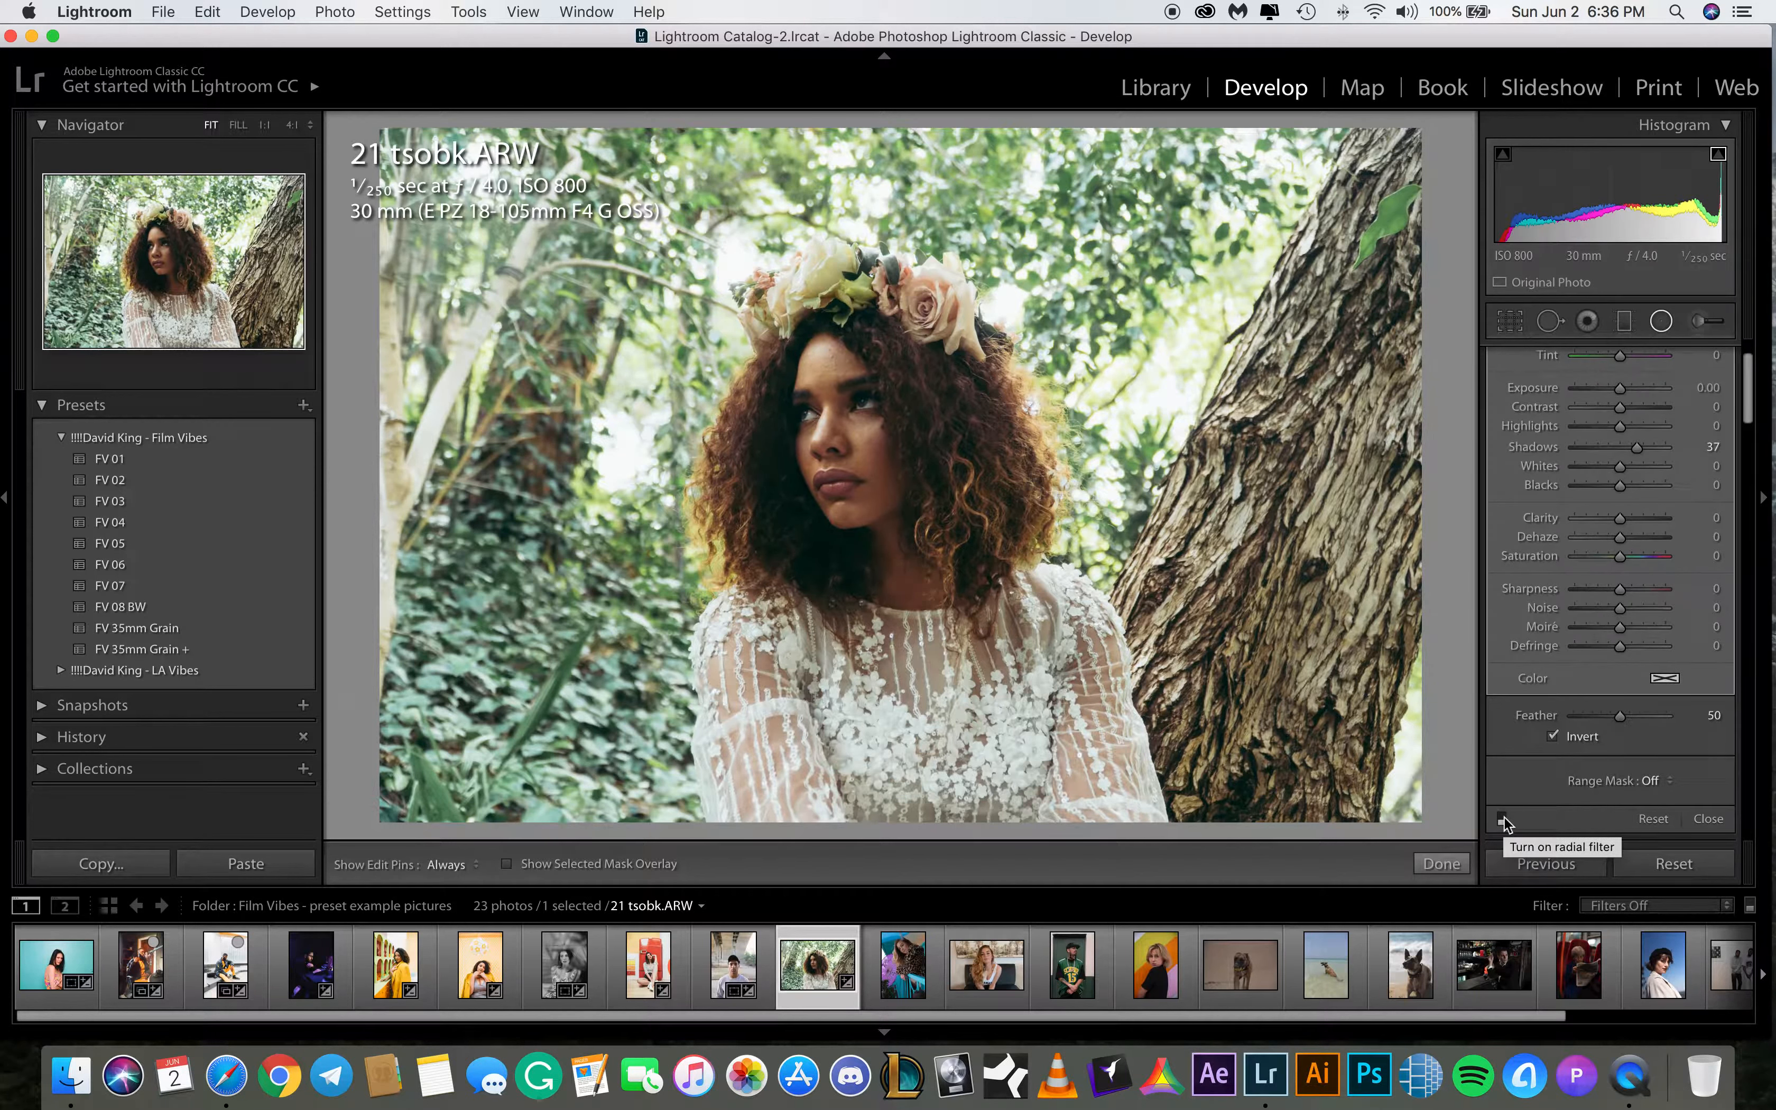
left_click(1501, 819)
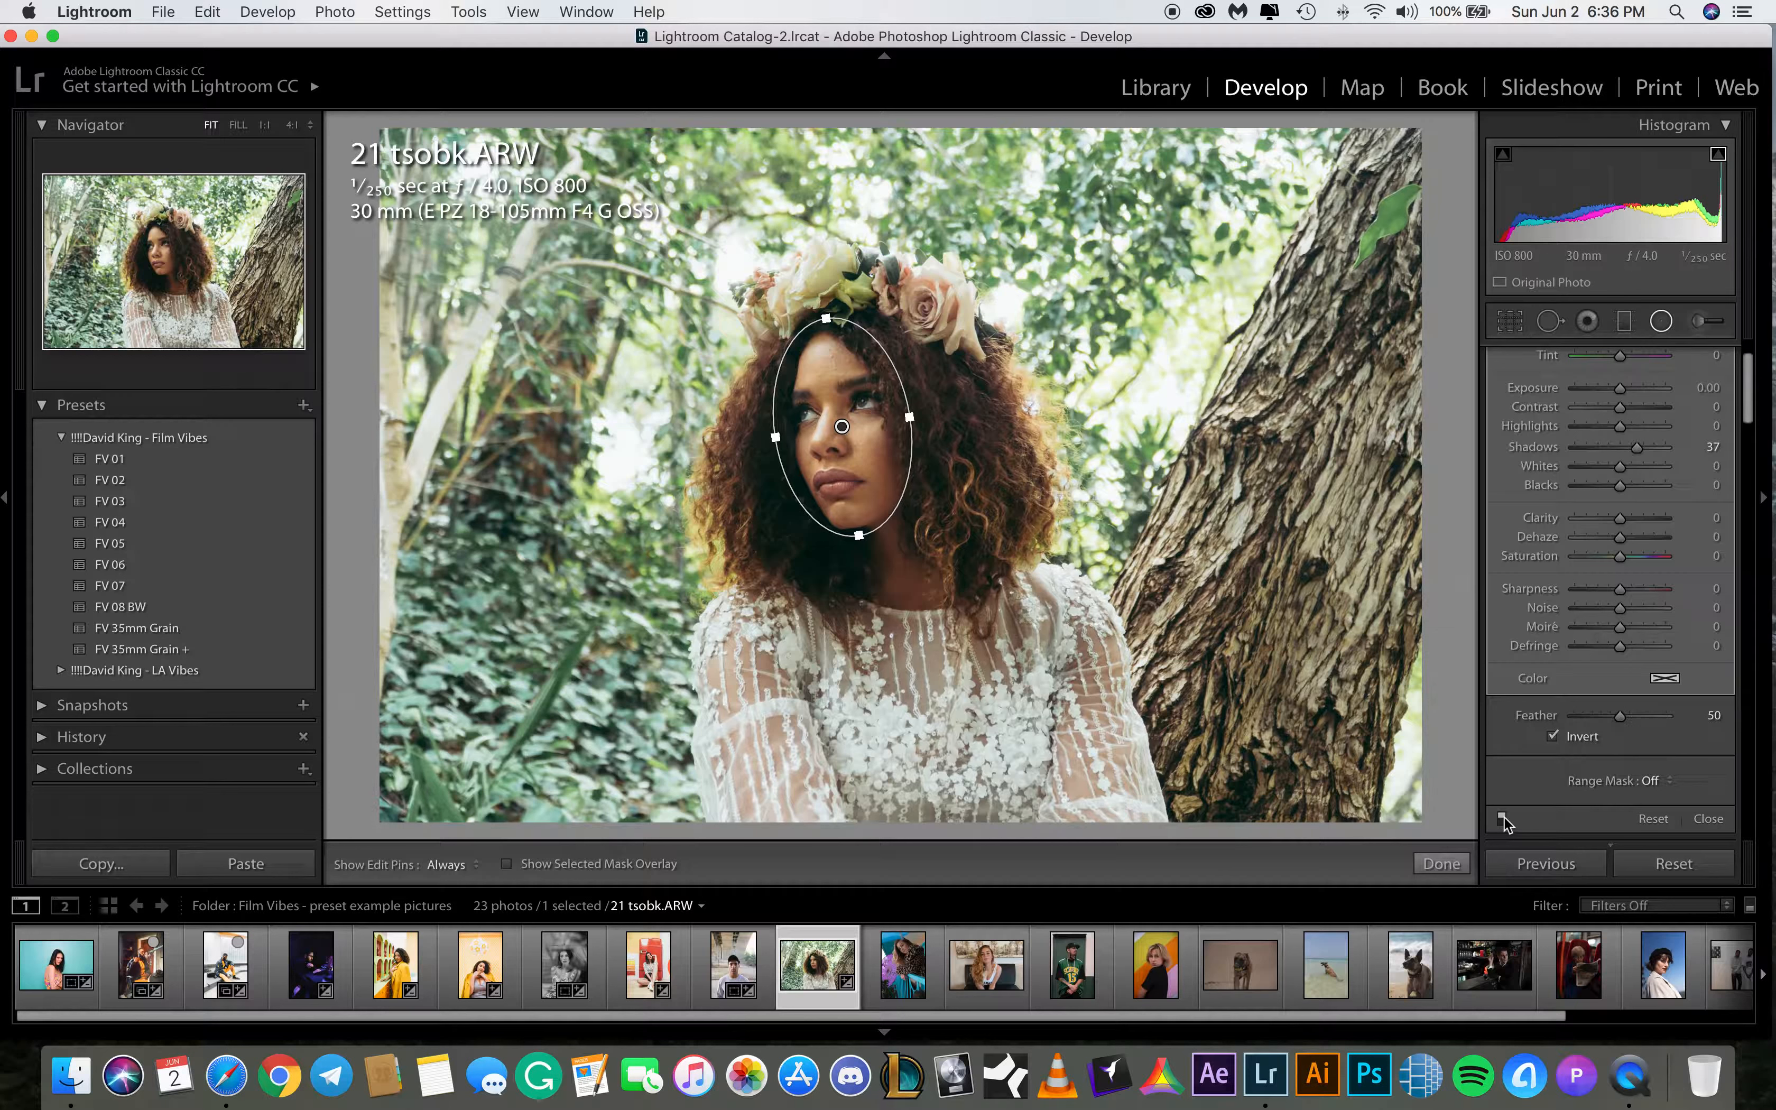
left_click_drag(842, 426, 845, 432)
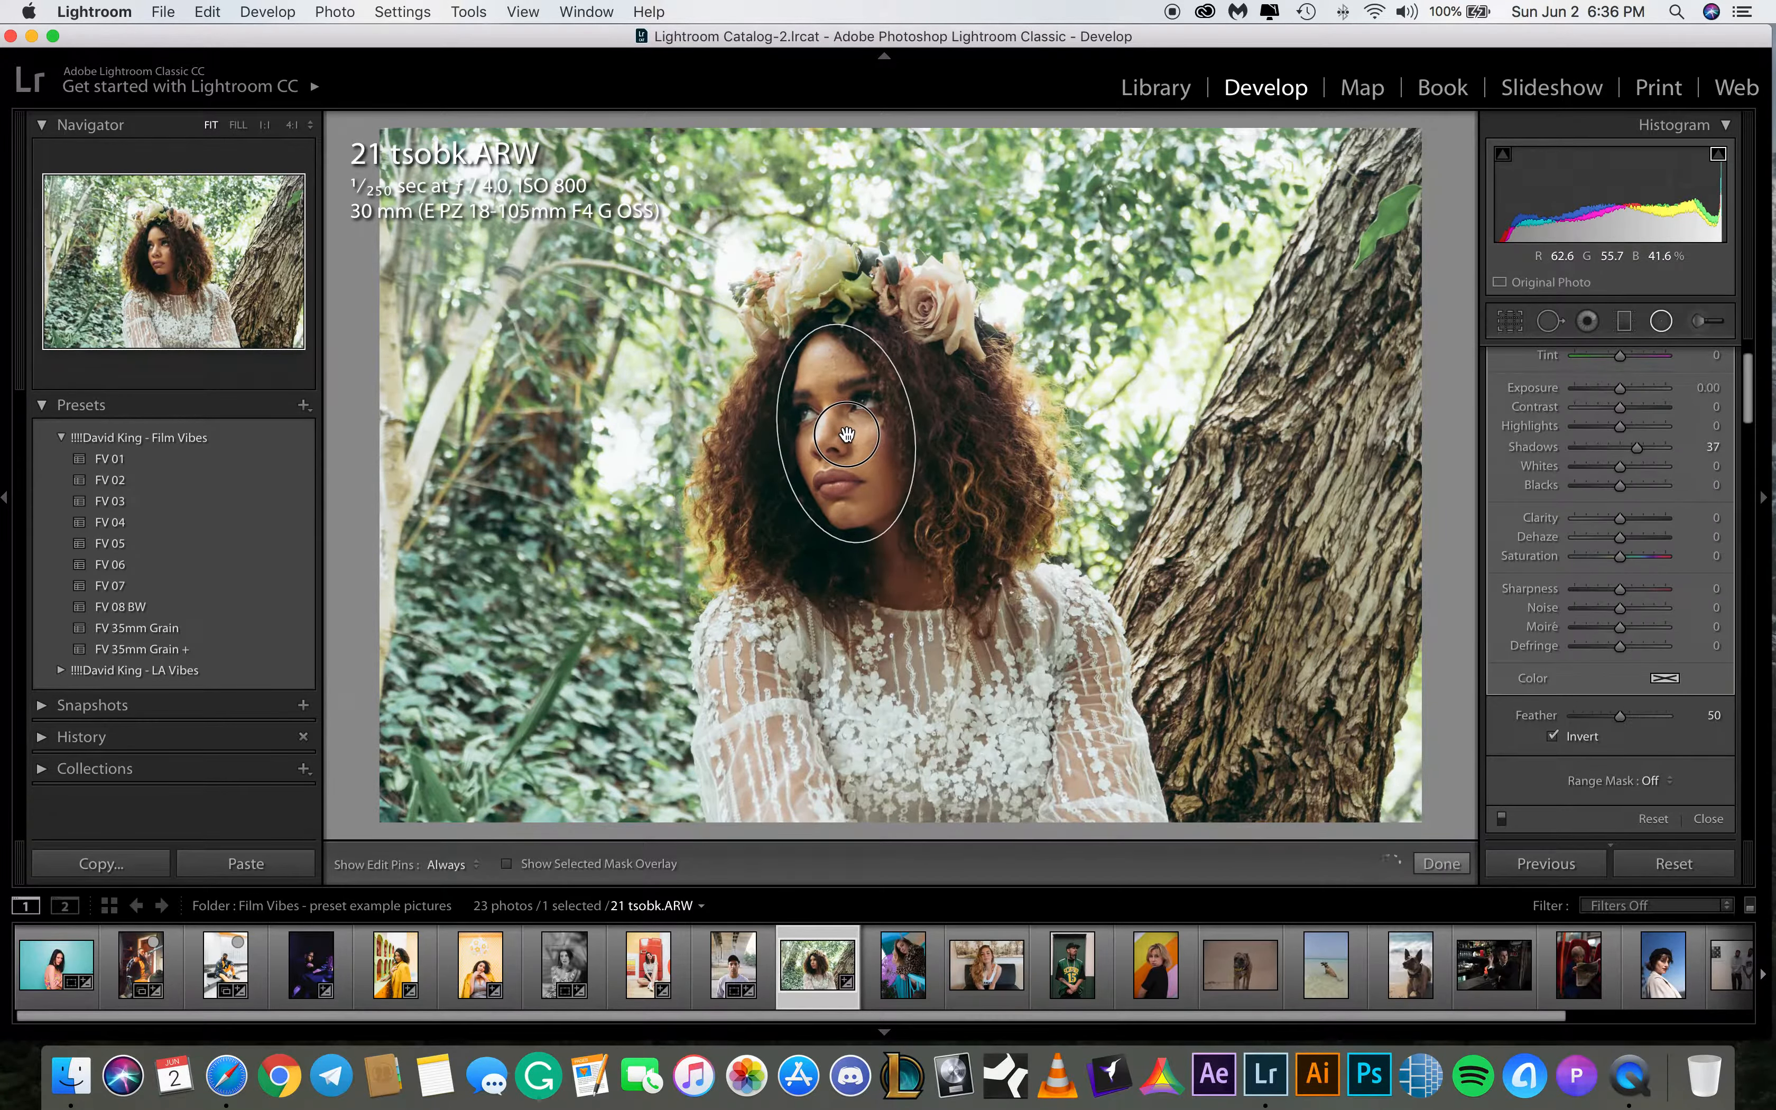
left_click(1442, 863)
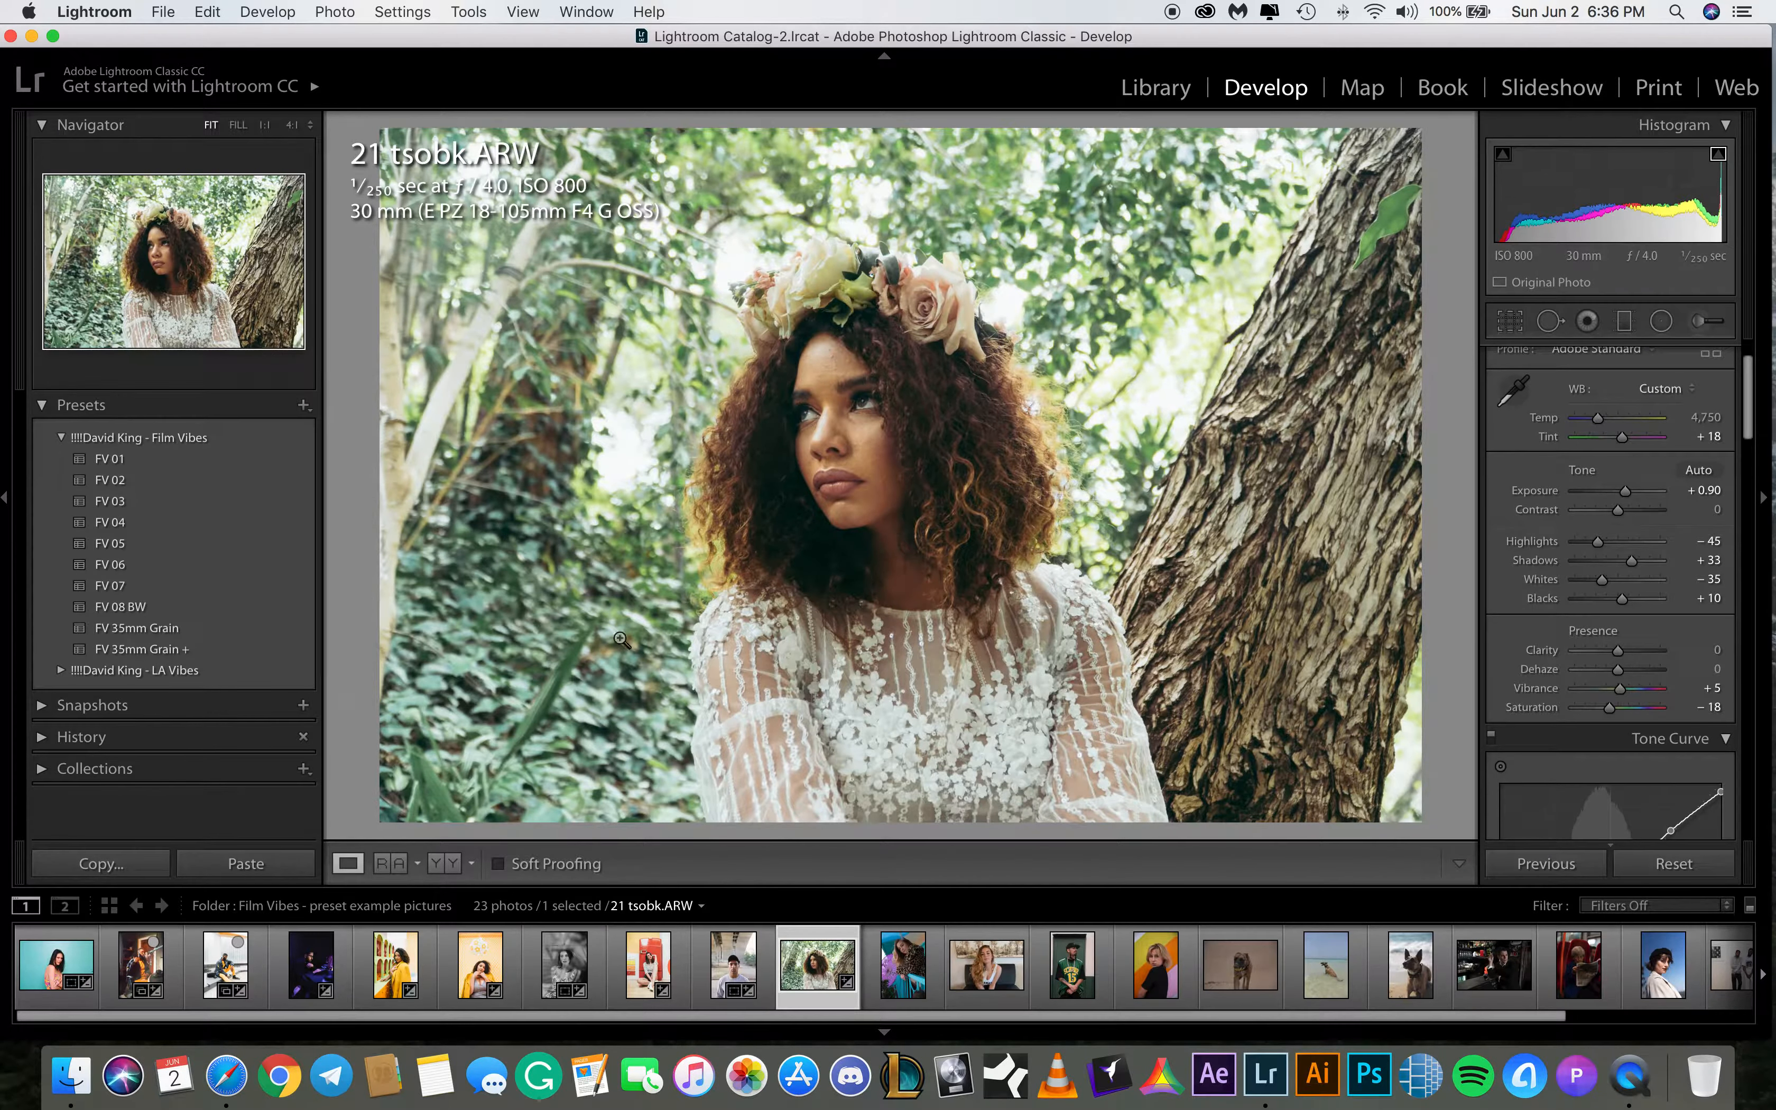
Apply the FV 01 preset to 22 tsobk.ARW, raising exposure to +0.30 and shadows to +44
left_click(898, 963)
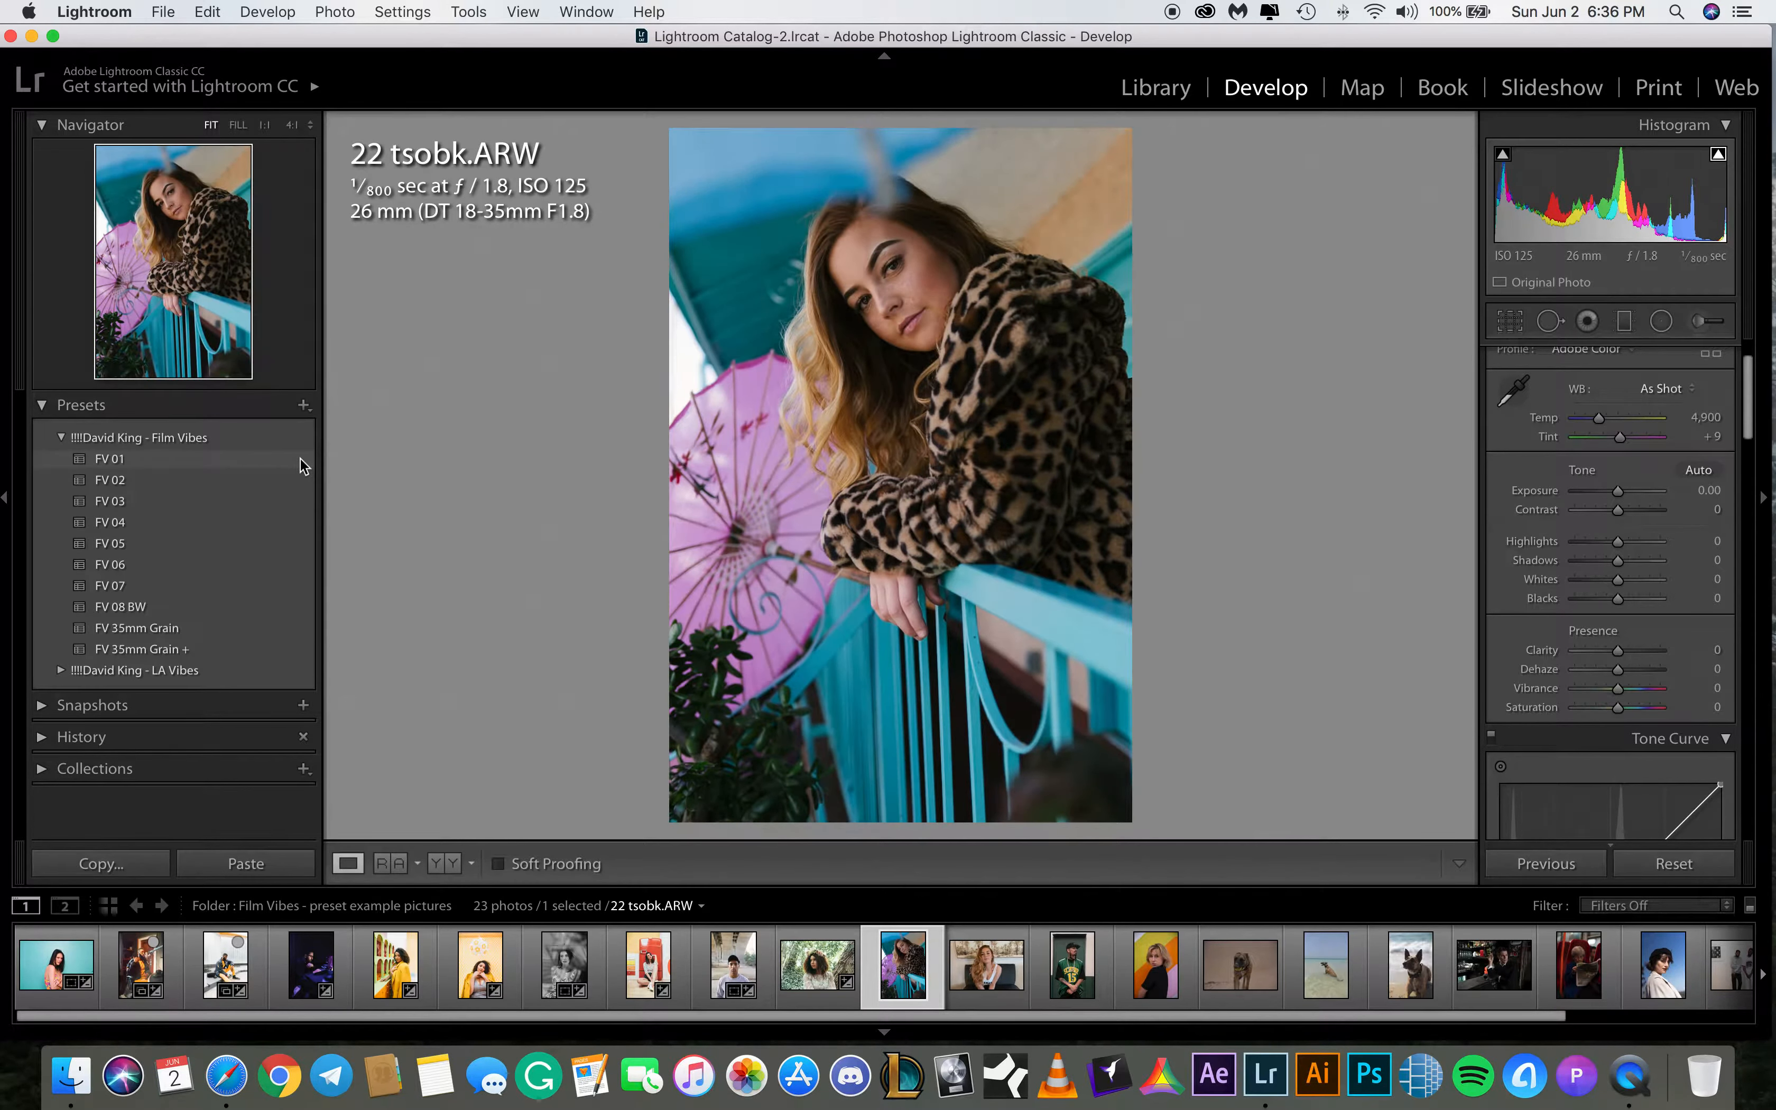
left_click(301, 459)
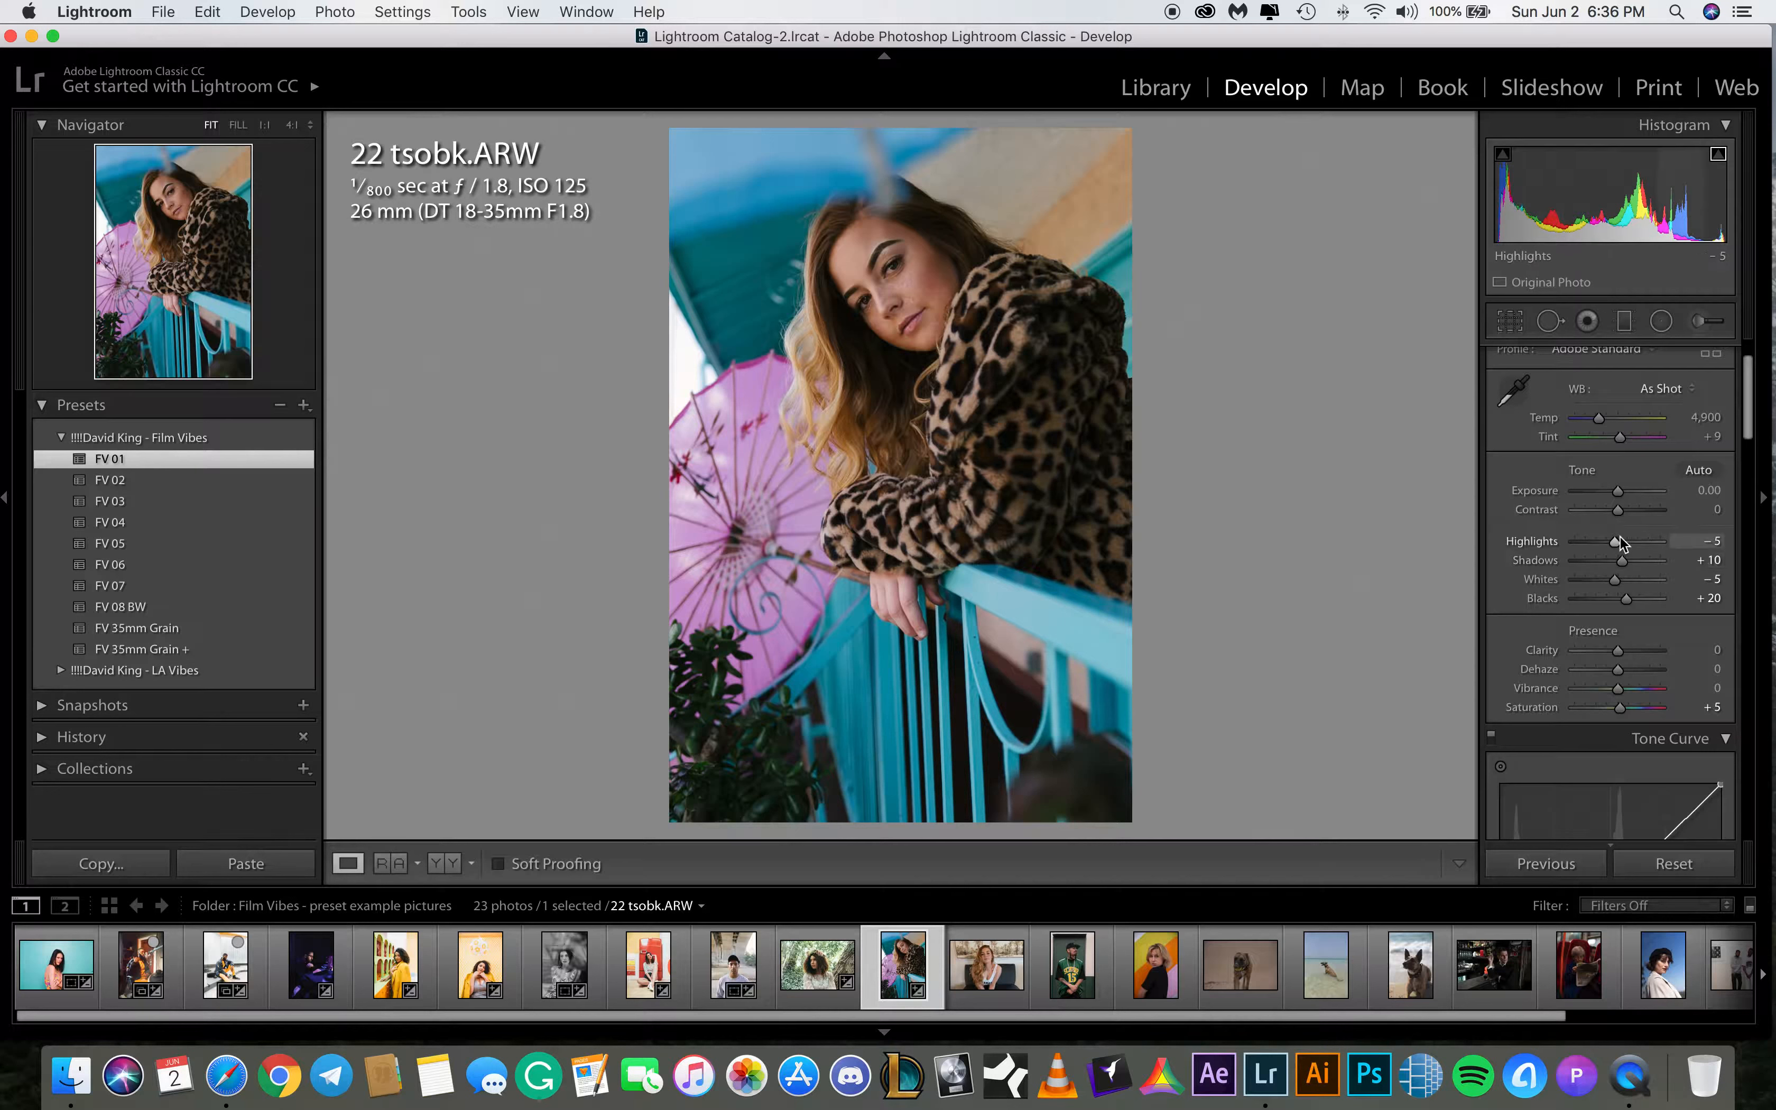
left_click_drag(1617, 491, 1620, 493)
left_click(1619, 489)
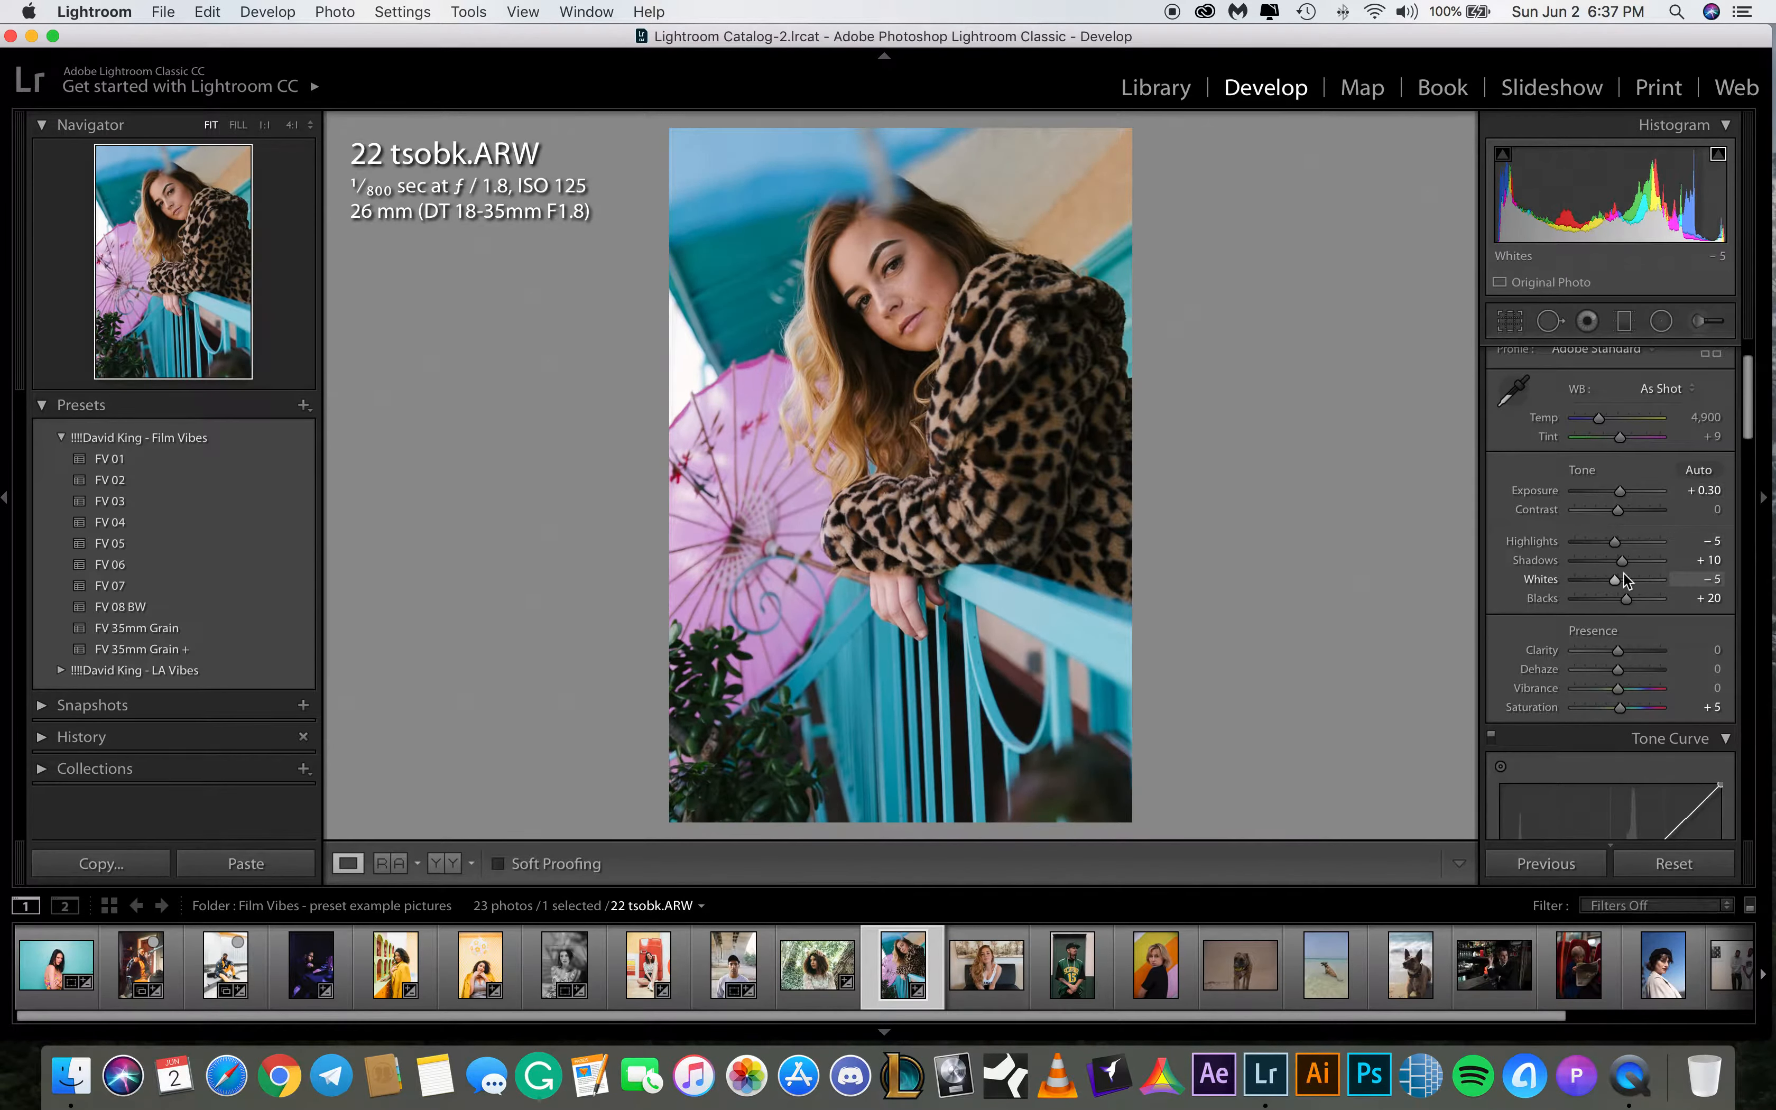
left_click_drag(1622, 561, 1635, 563)
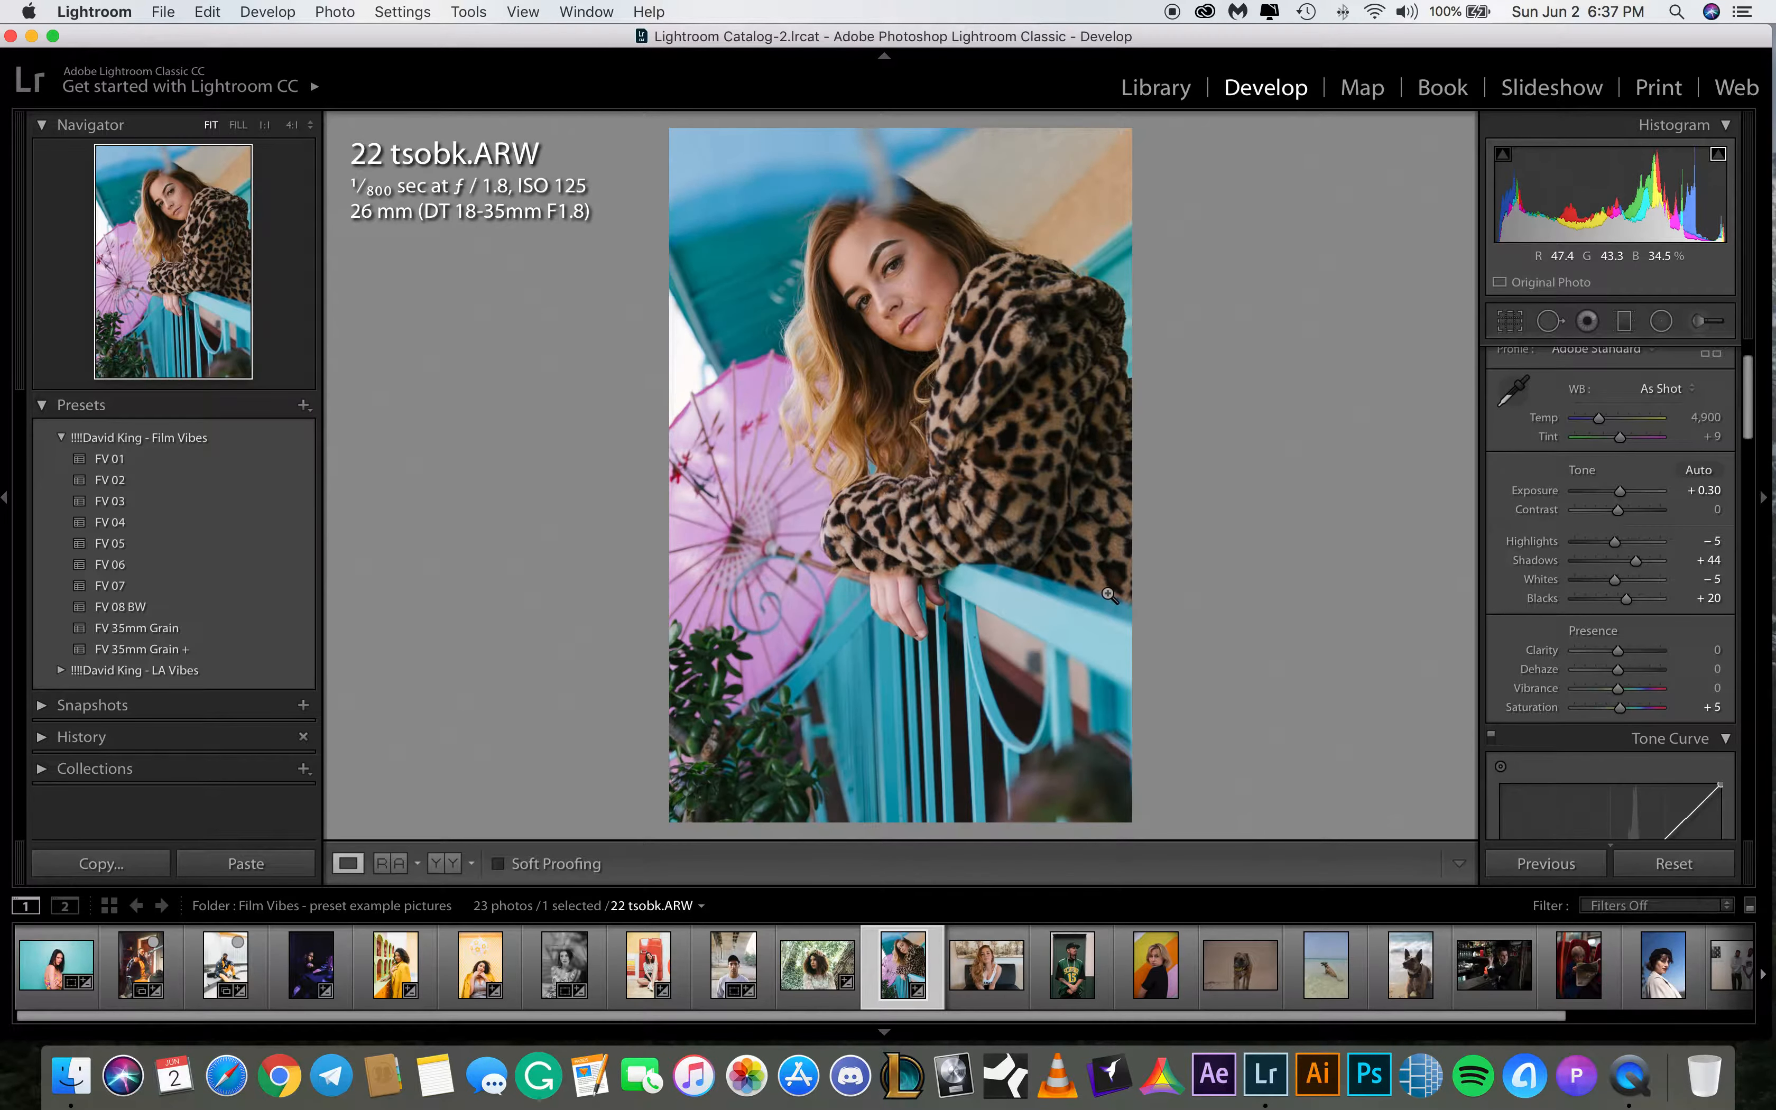
Compare the before and after views of 22 tsobk.ARW
key("backslash")
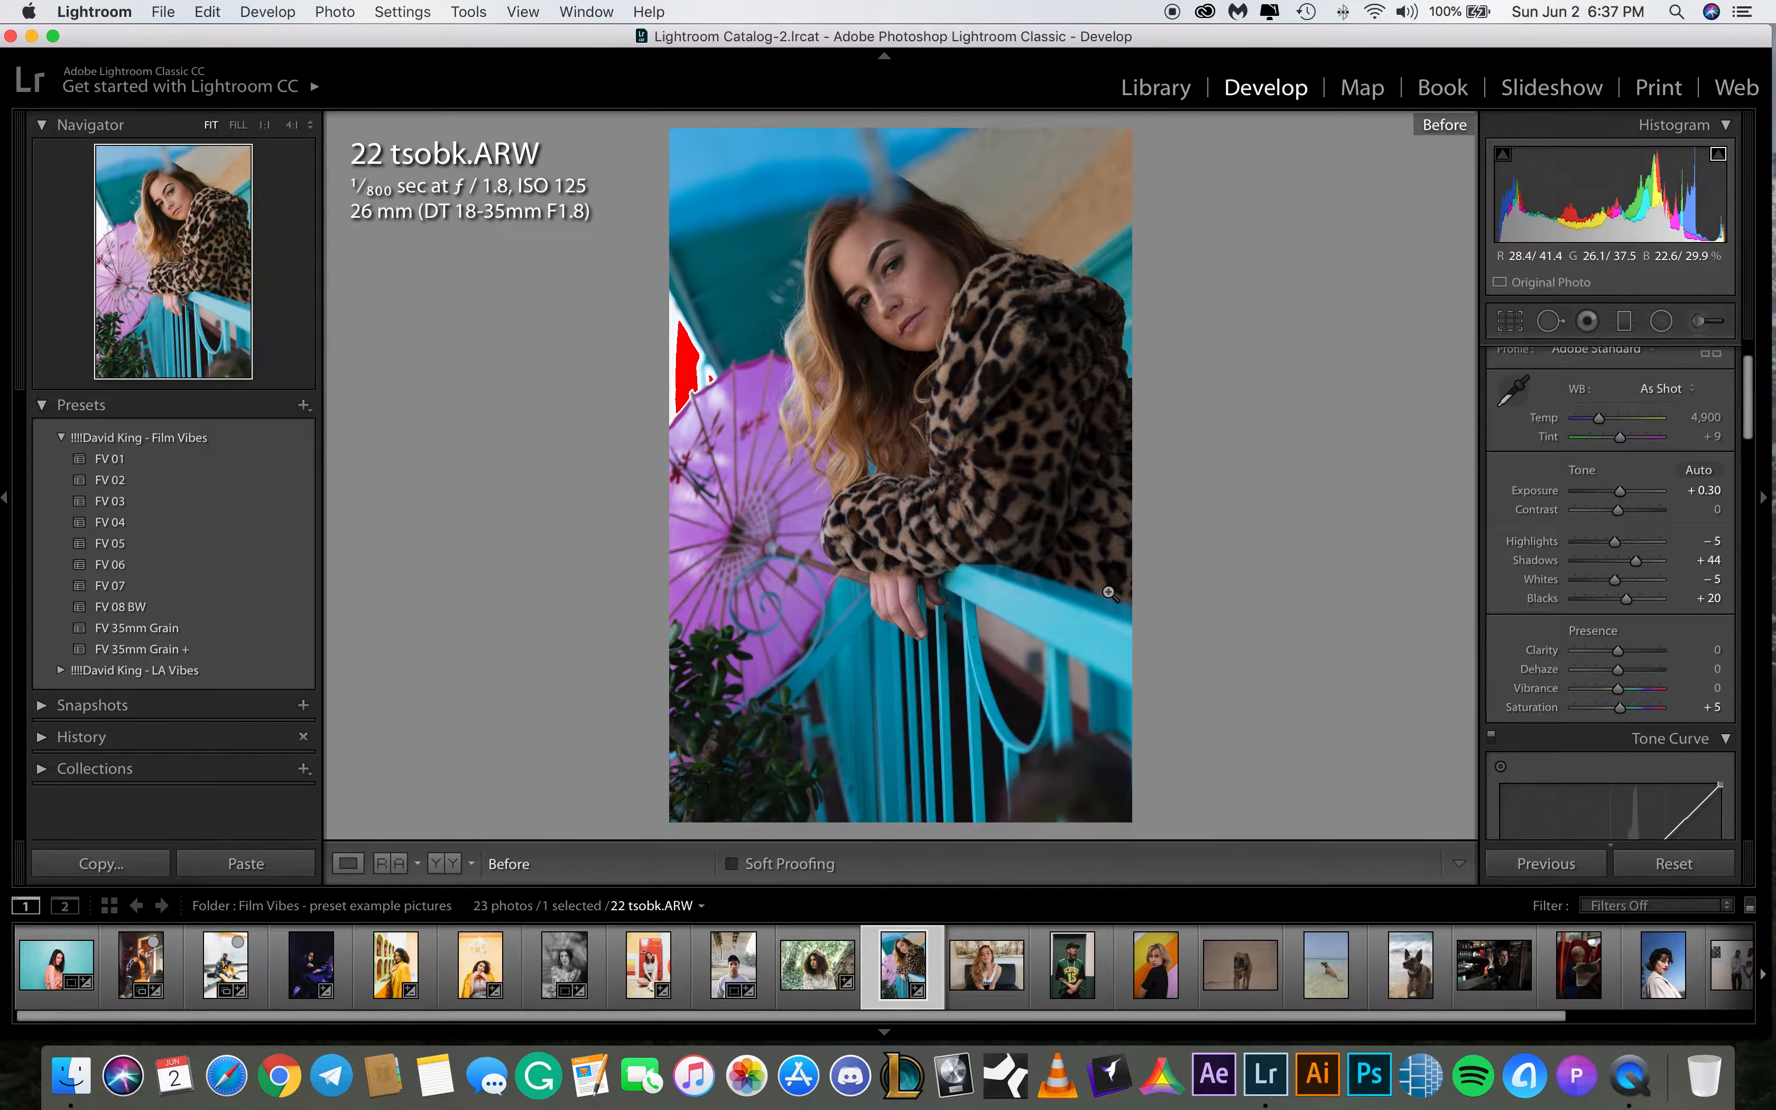
key("backslash")
key("backslash")
key("backslash")
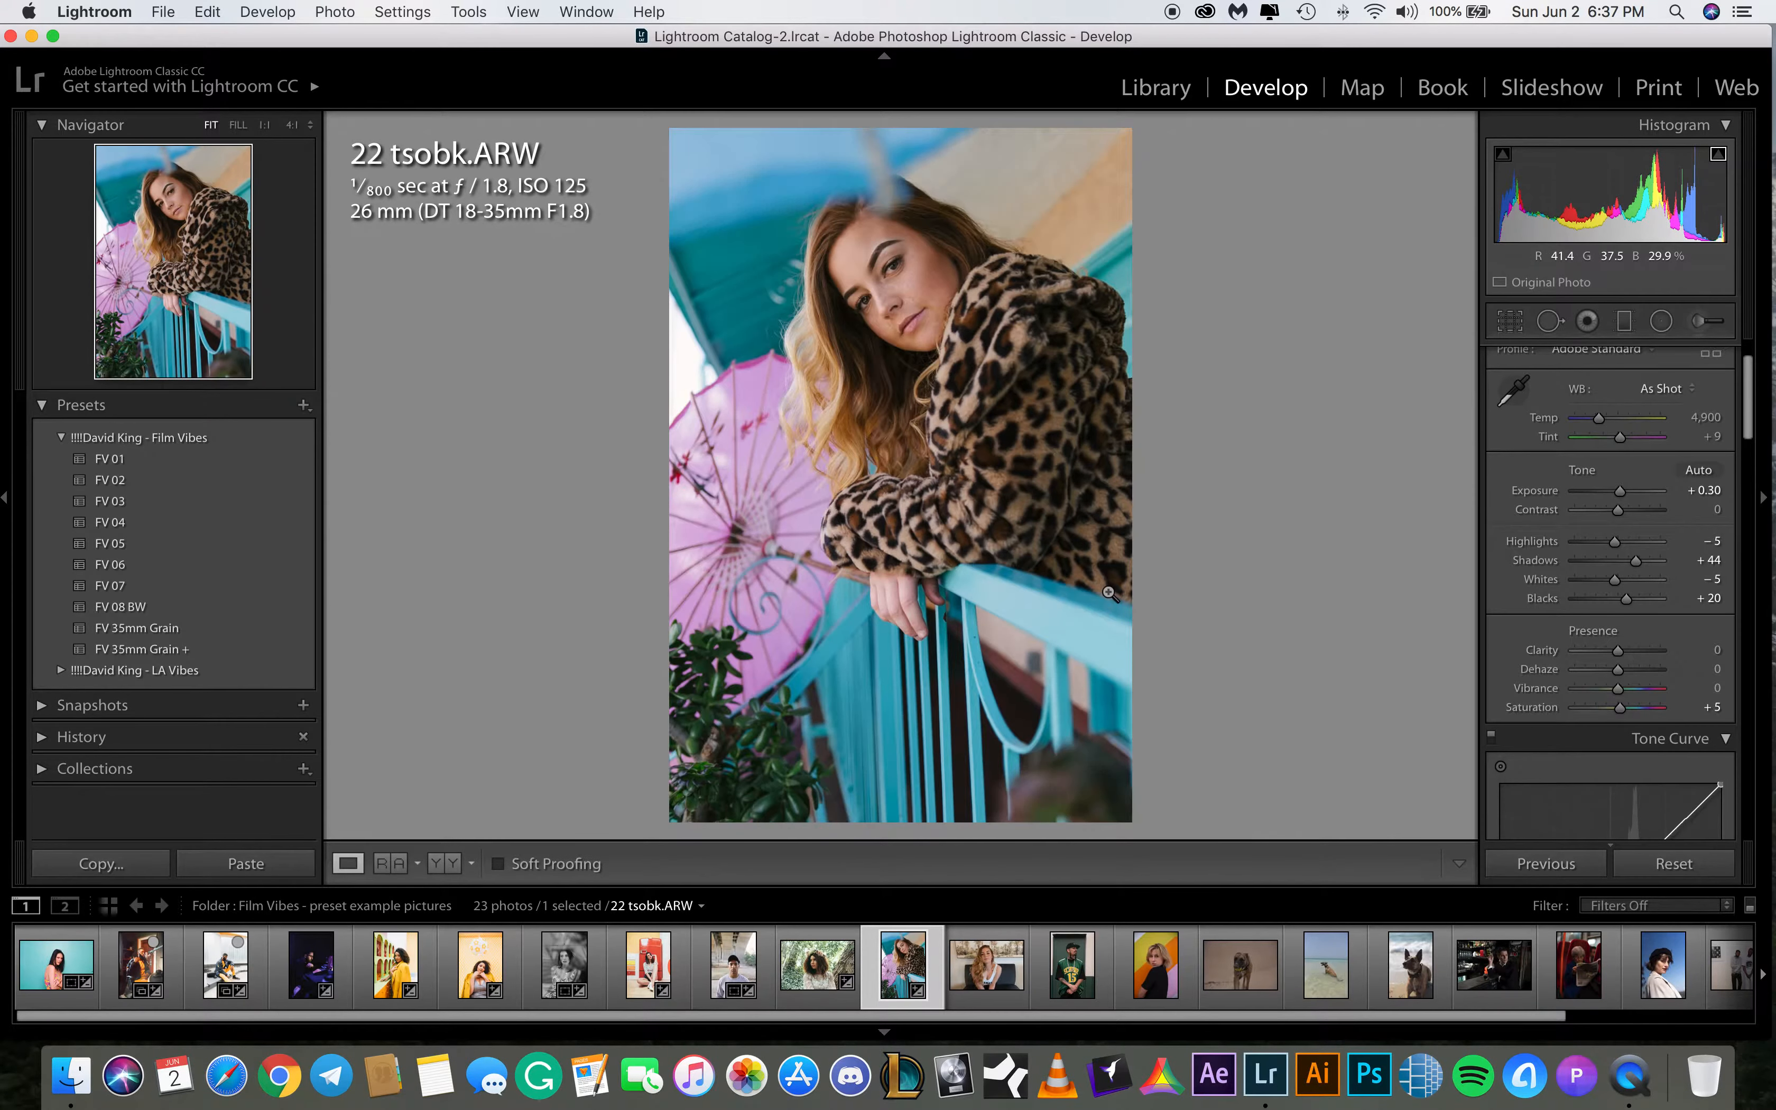
key("backslash")
key("backslash")
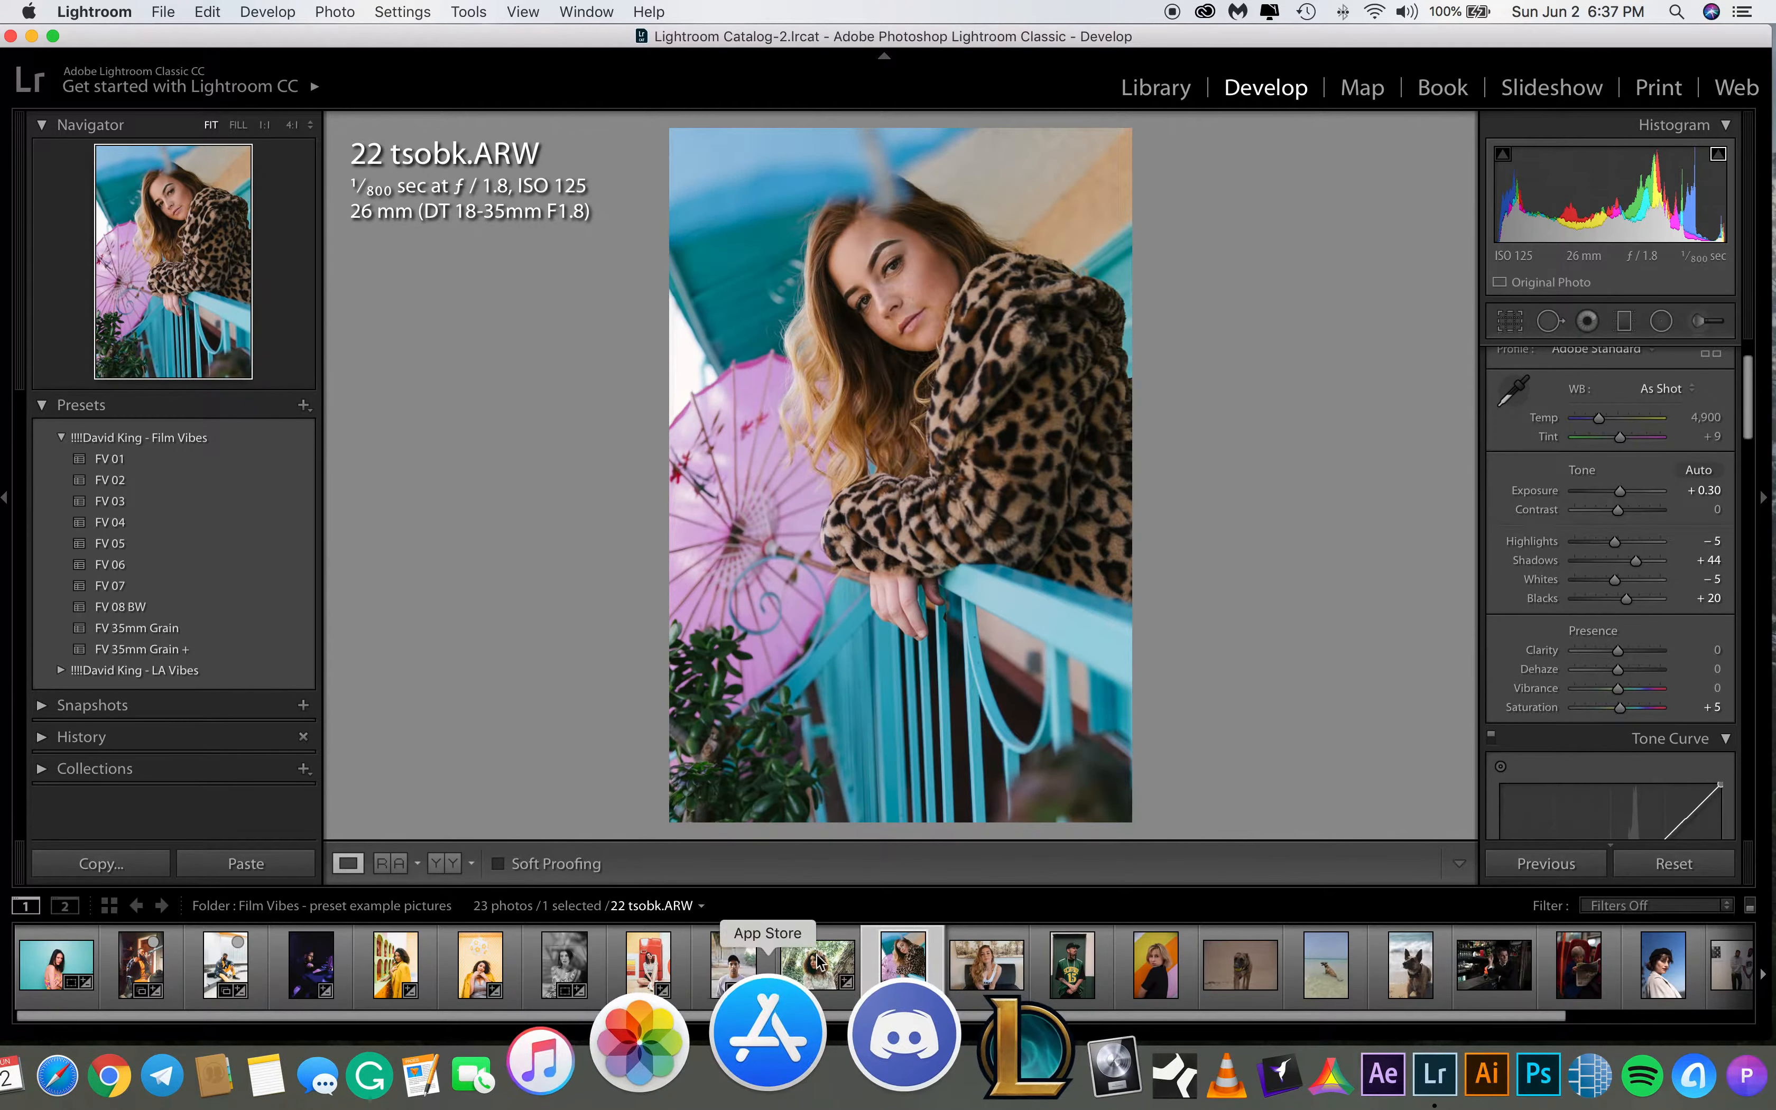
Open 21 tsobk.ARW and compare its before and after views
left_click(806, 969)
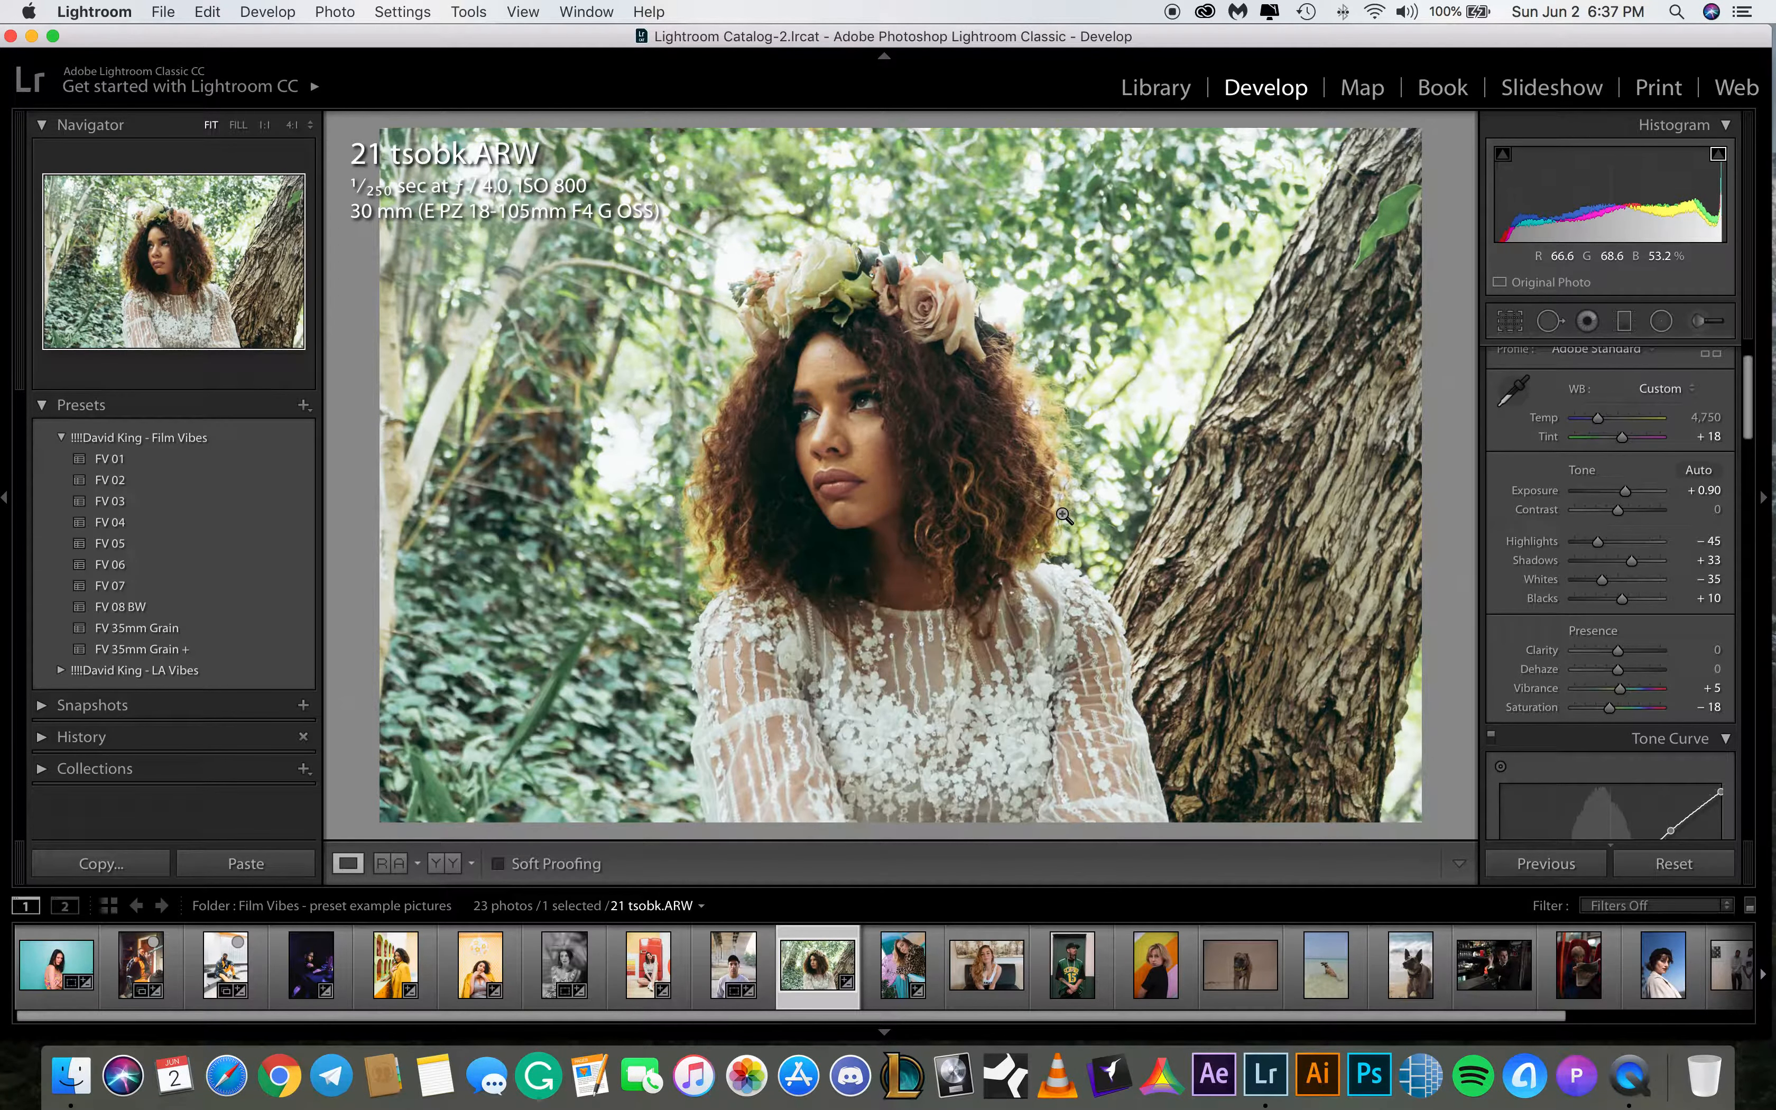
key("backslash")
key("backslash")
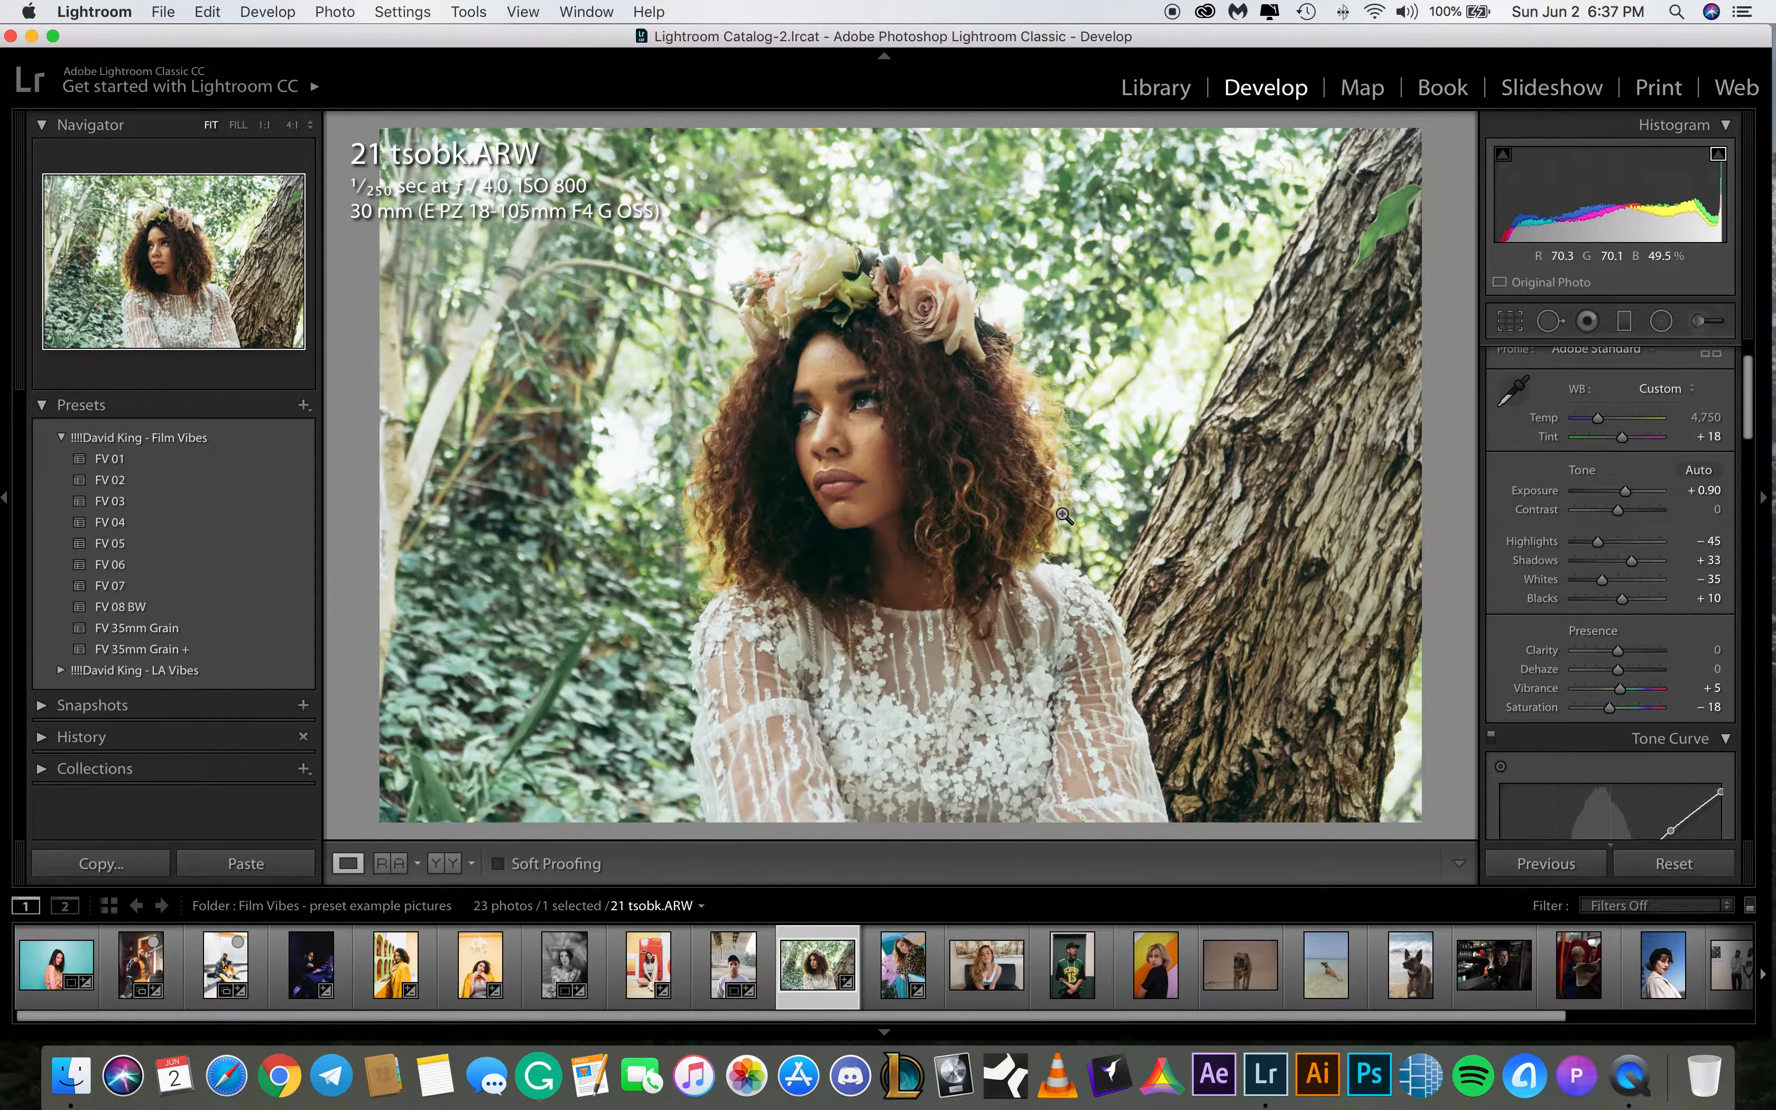
key("backslash")
key("backslash")
key("backslash")
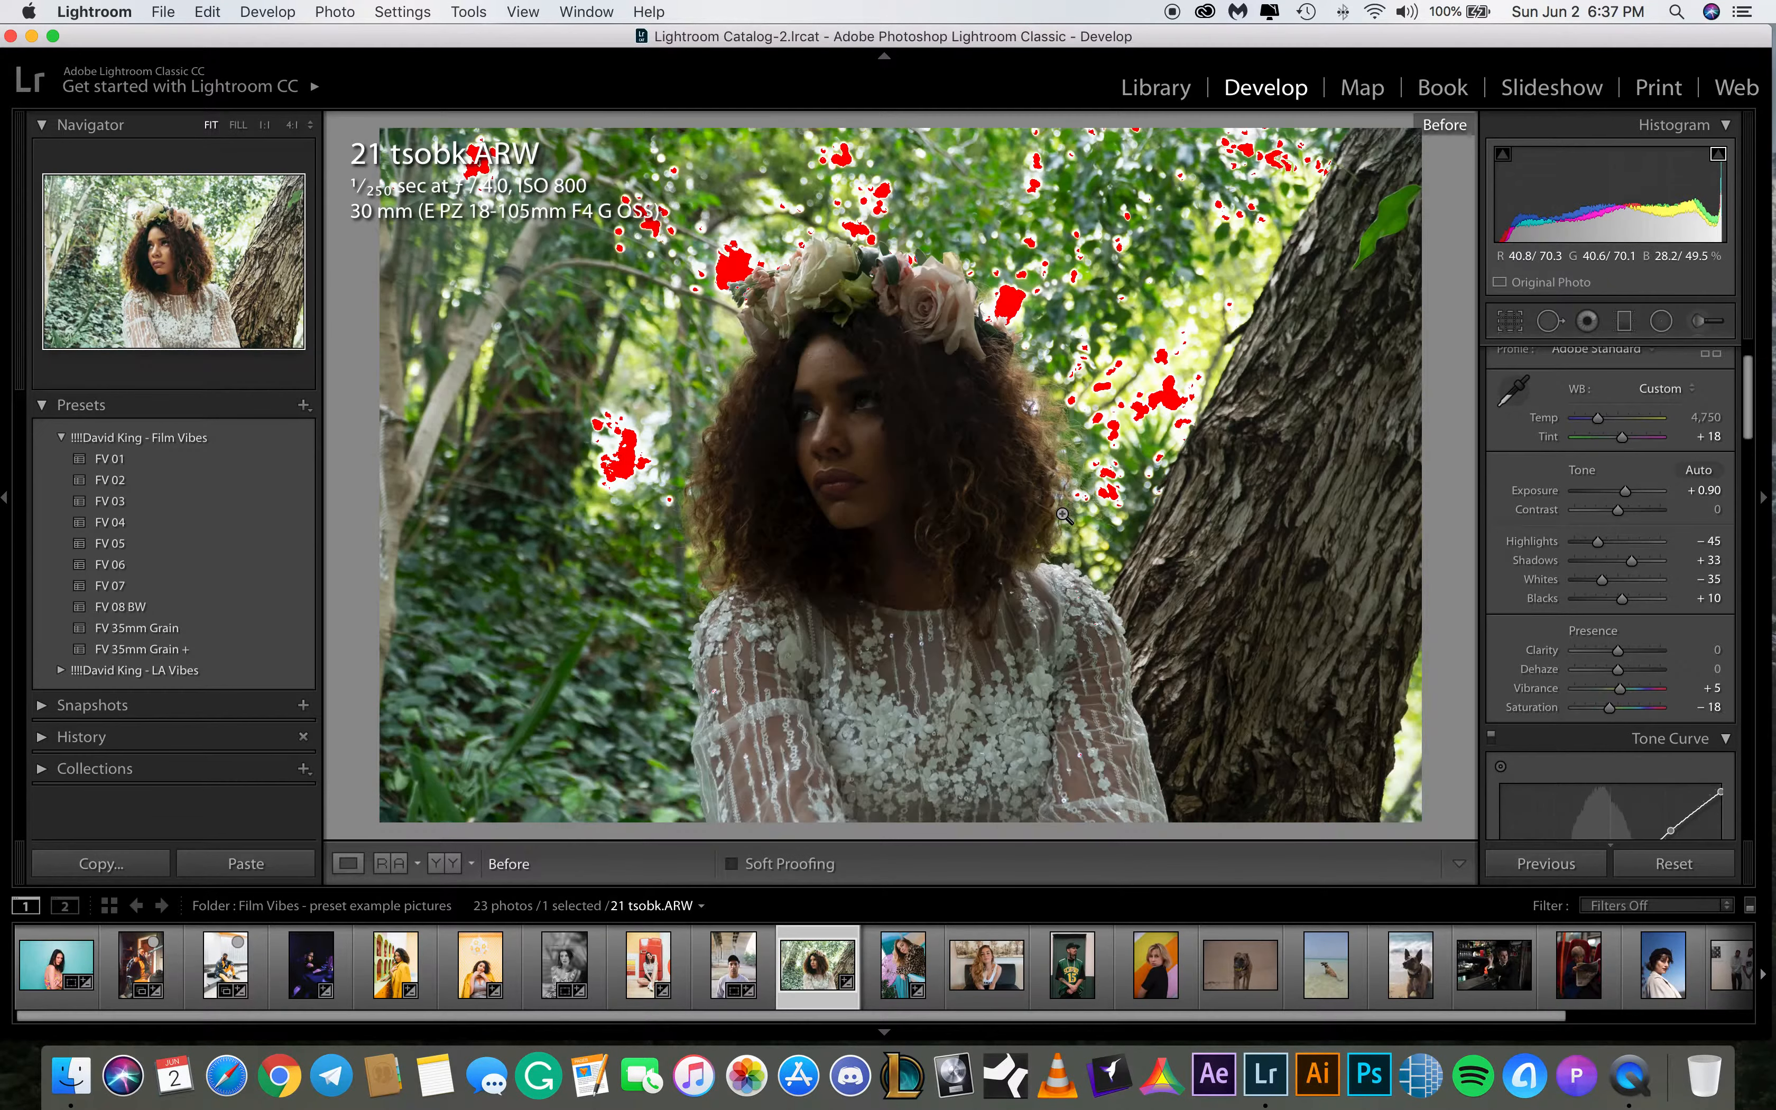
key("backslash")
key("backslash")
key("backslash")
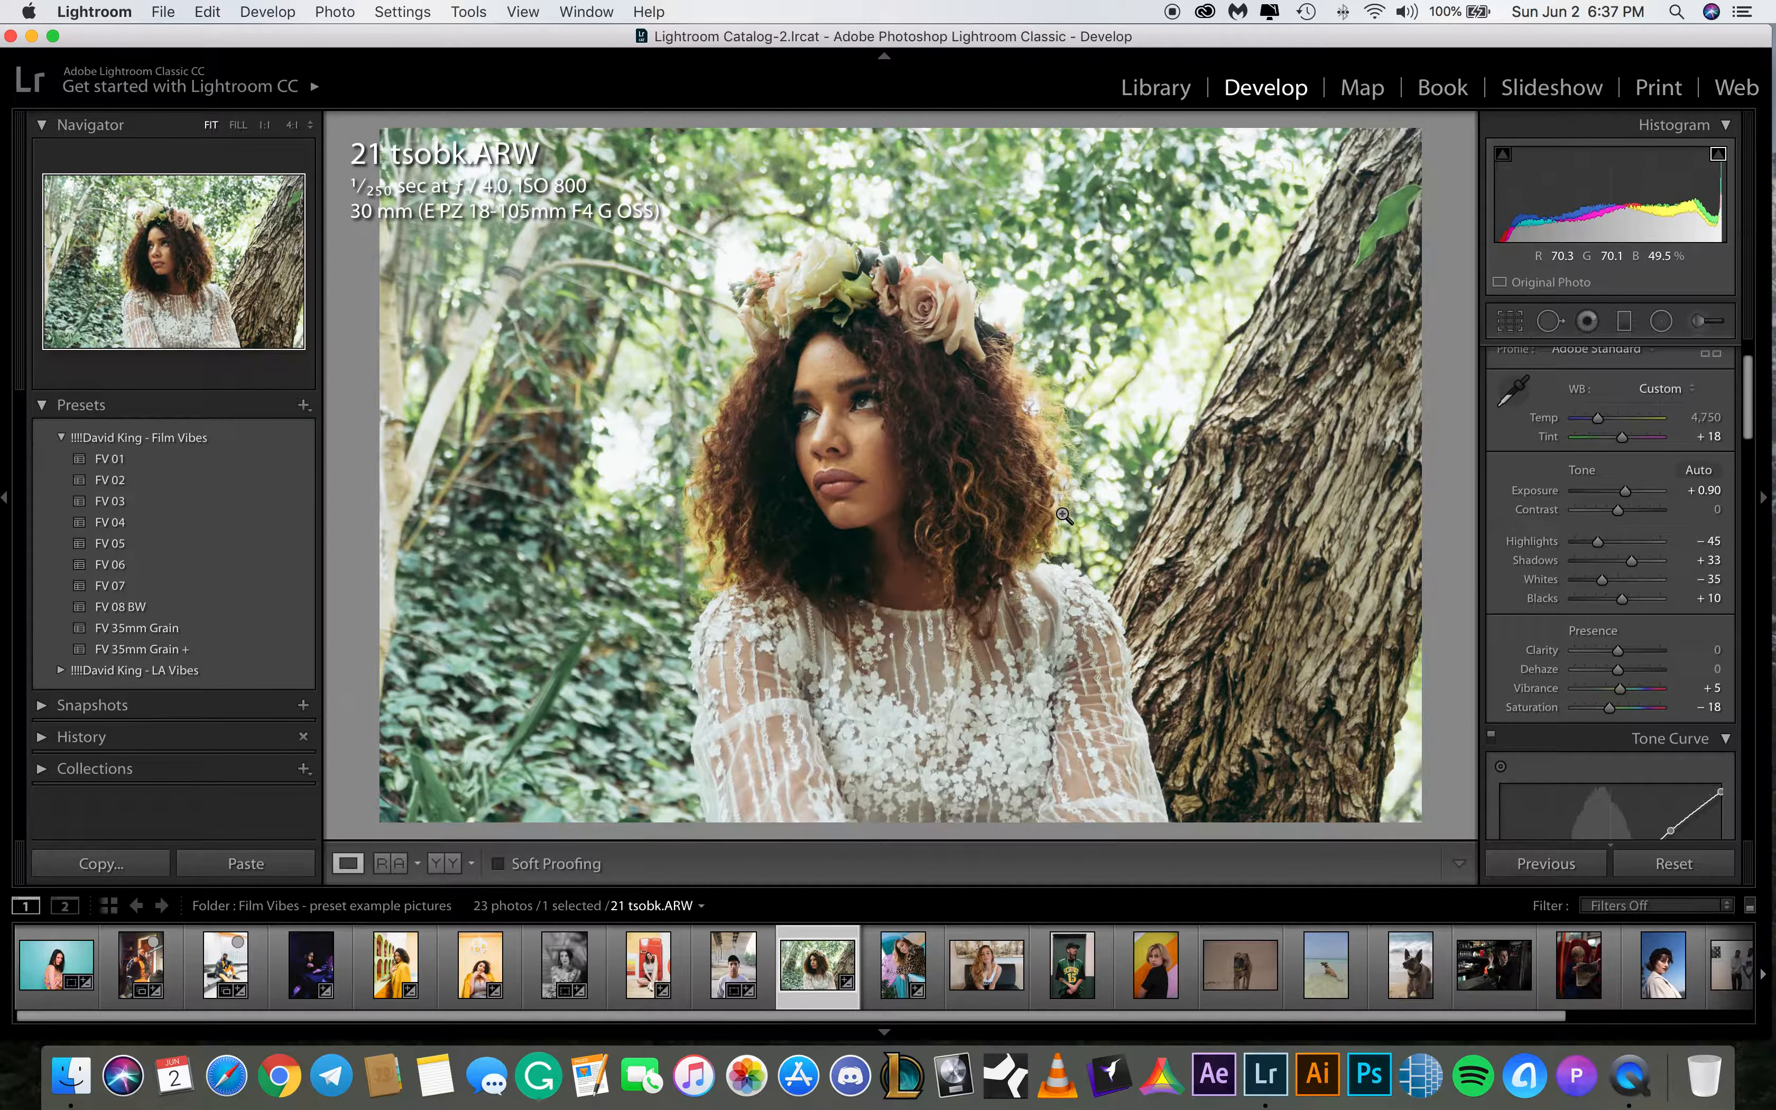
Open 19 tsobk.ARW and apply the FV 03 preset
left_click(983, 955)
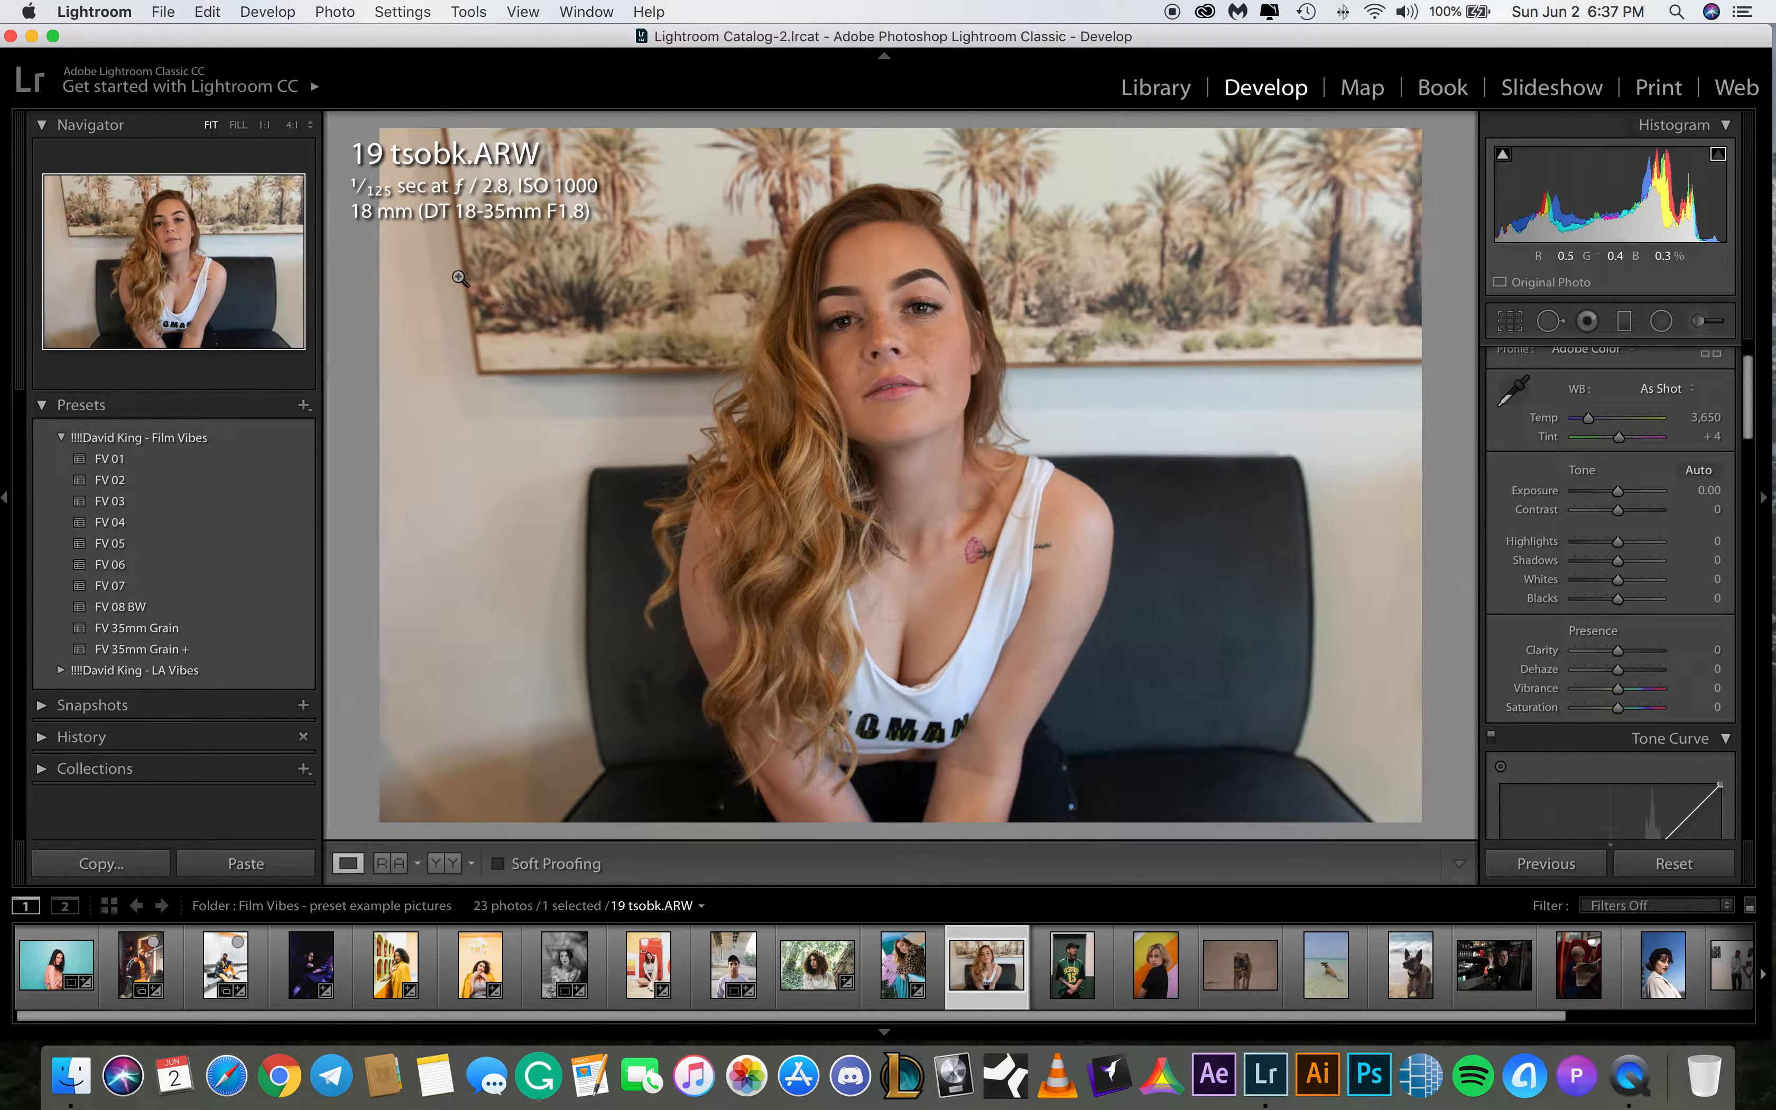
left_click(144, 501)
left_click(144, 500)
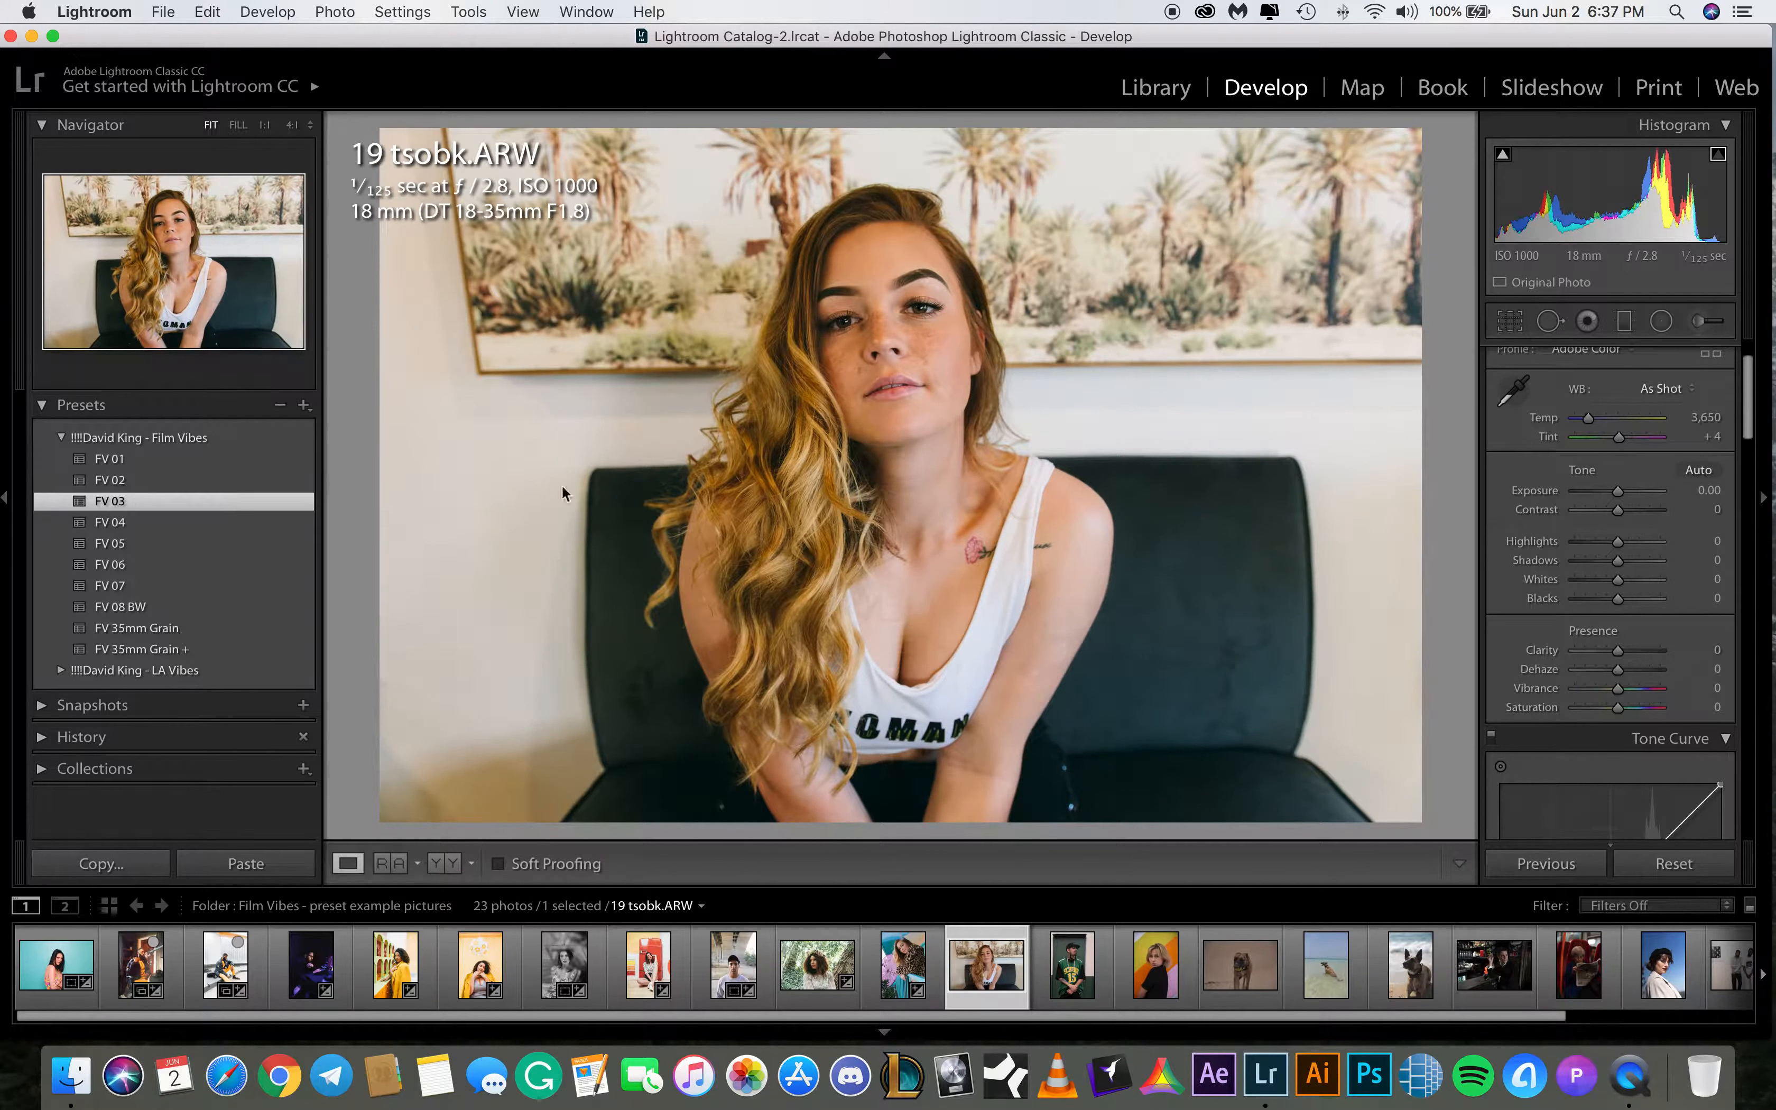
Set the white balance temperature to 3,500
left_click(1710, 417)
type("3500")
key("Return")
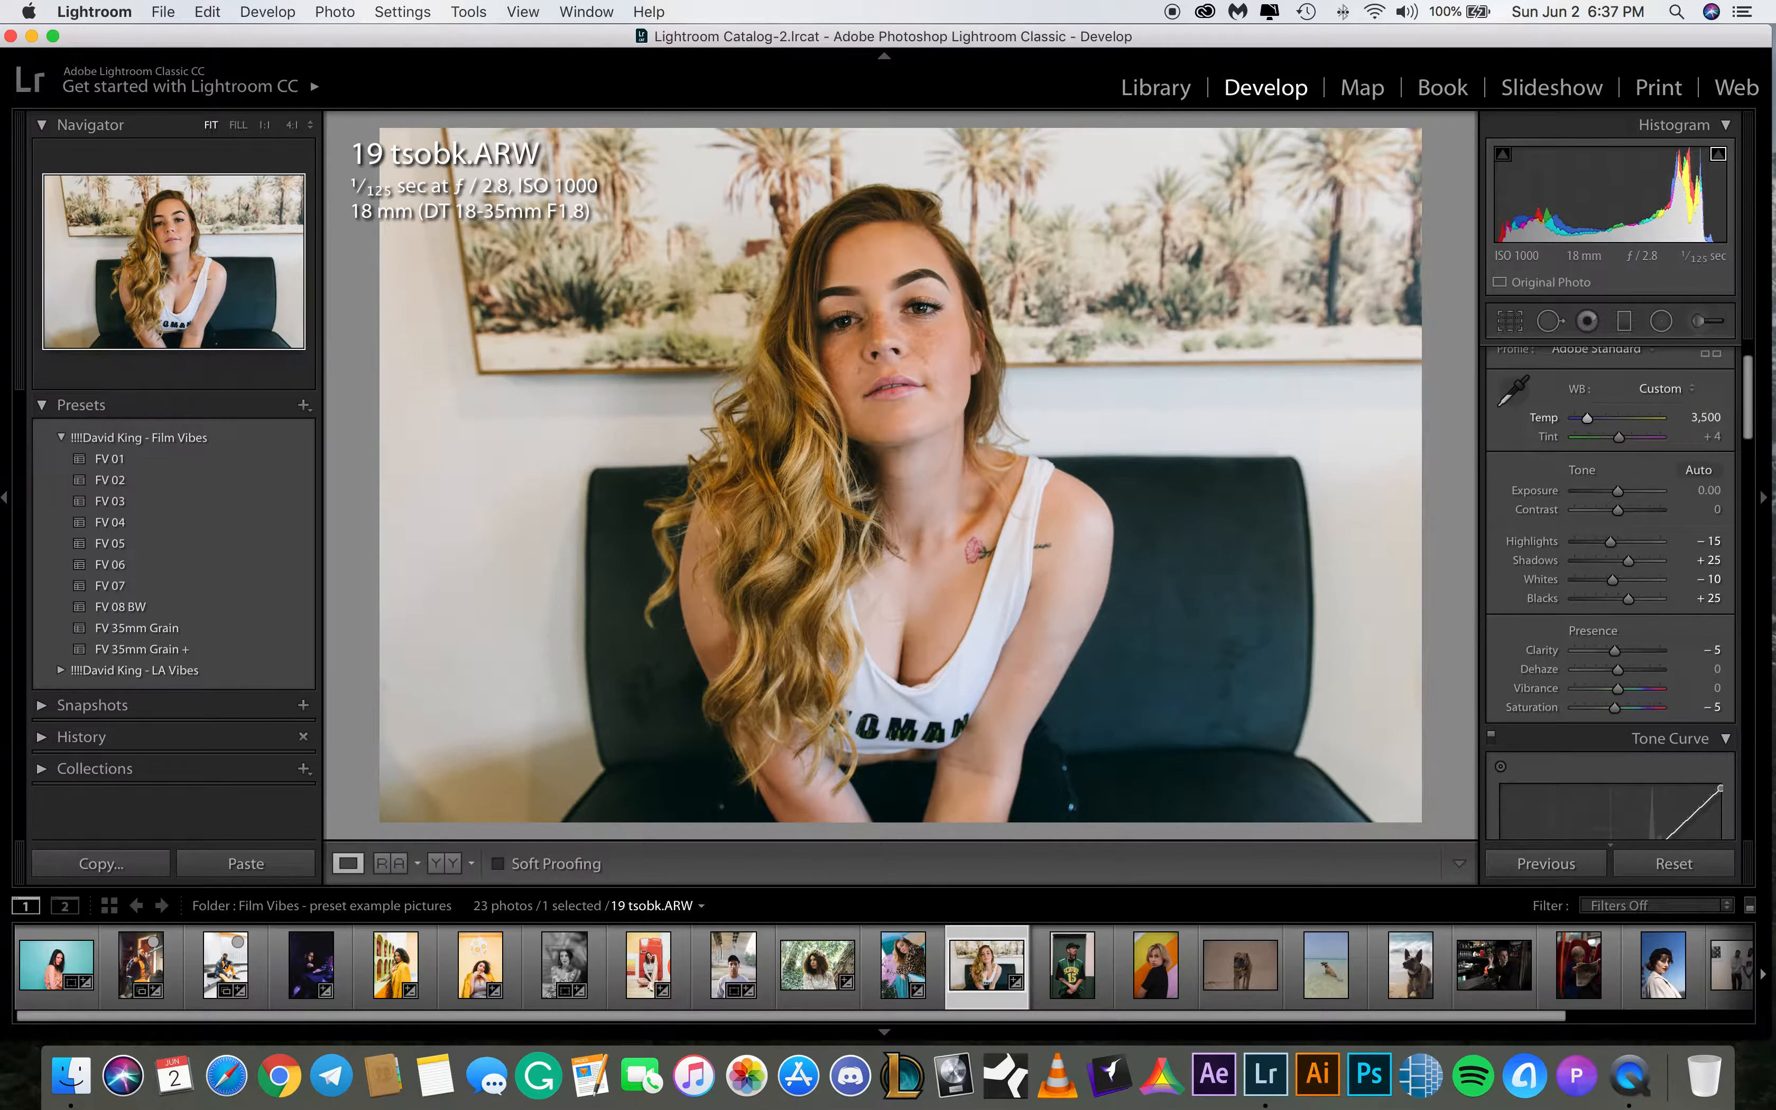
Set the temperature to 3,400 and the shadows to +35
left_click(1704, 417)
type("3,4")
type("00")
key("Return")
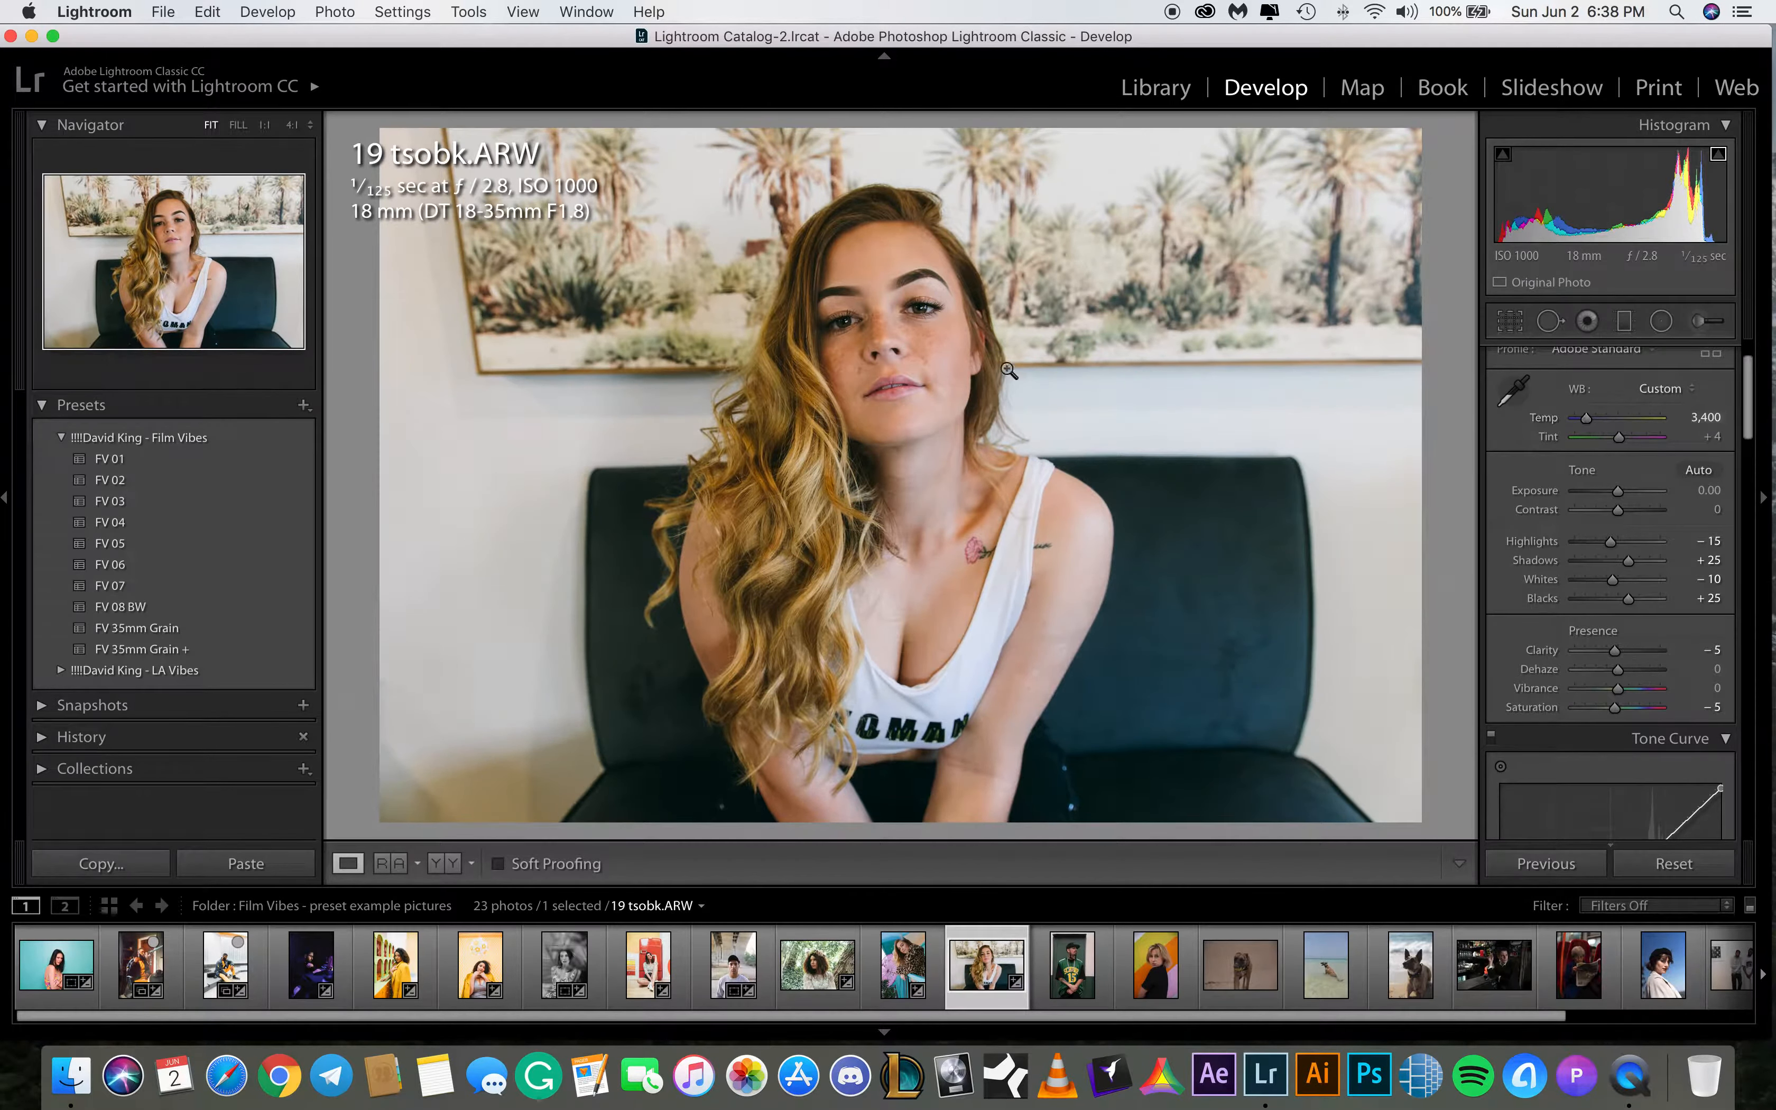
left_click(1706, 560)
type("35")
key("Return")
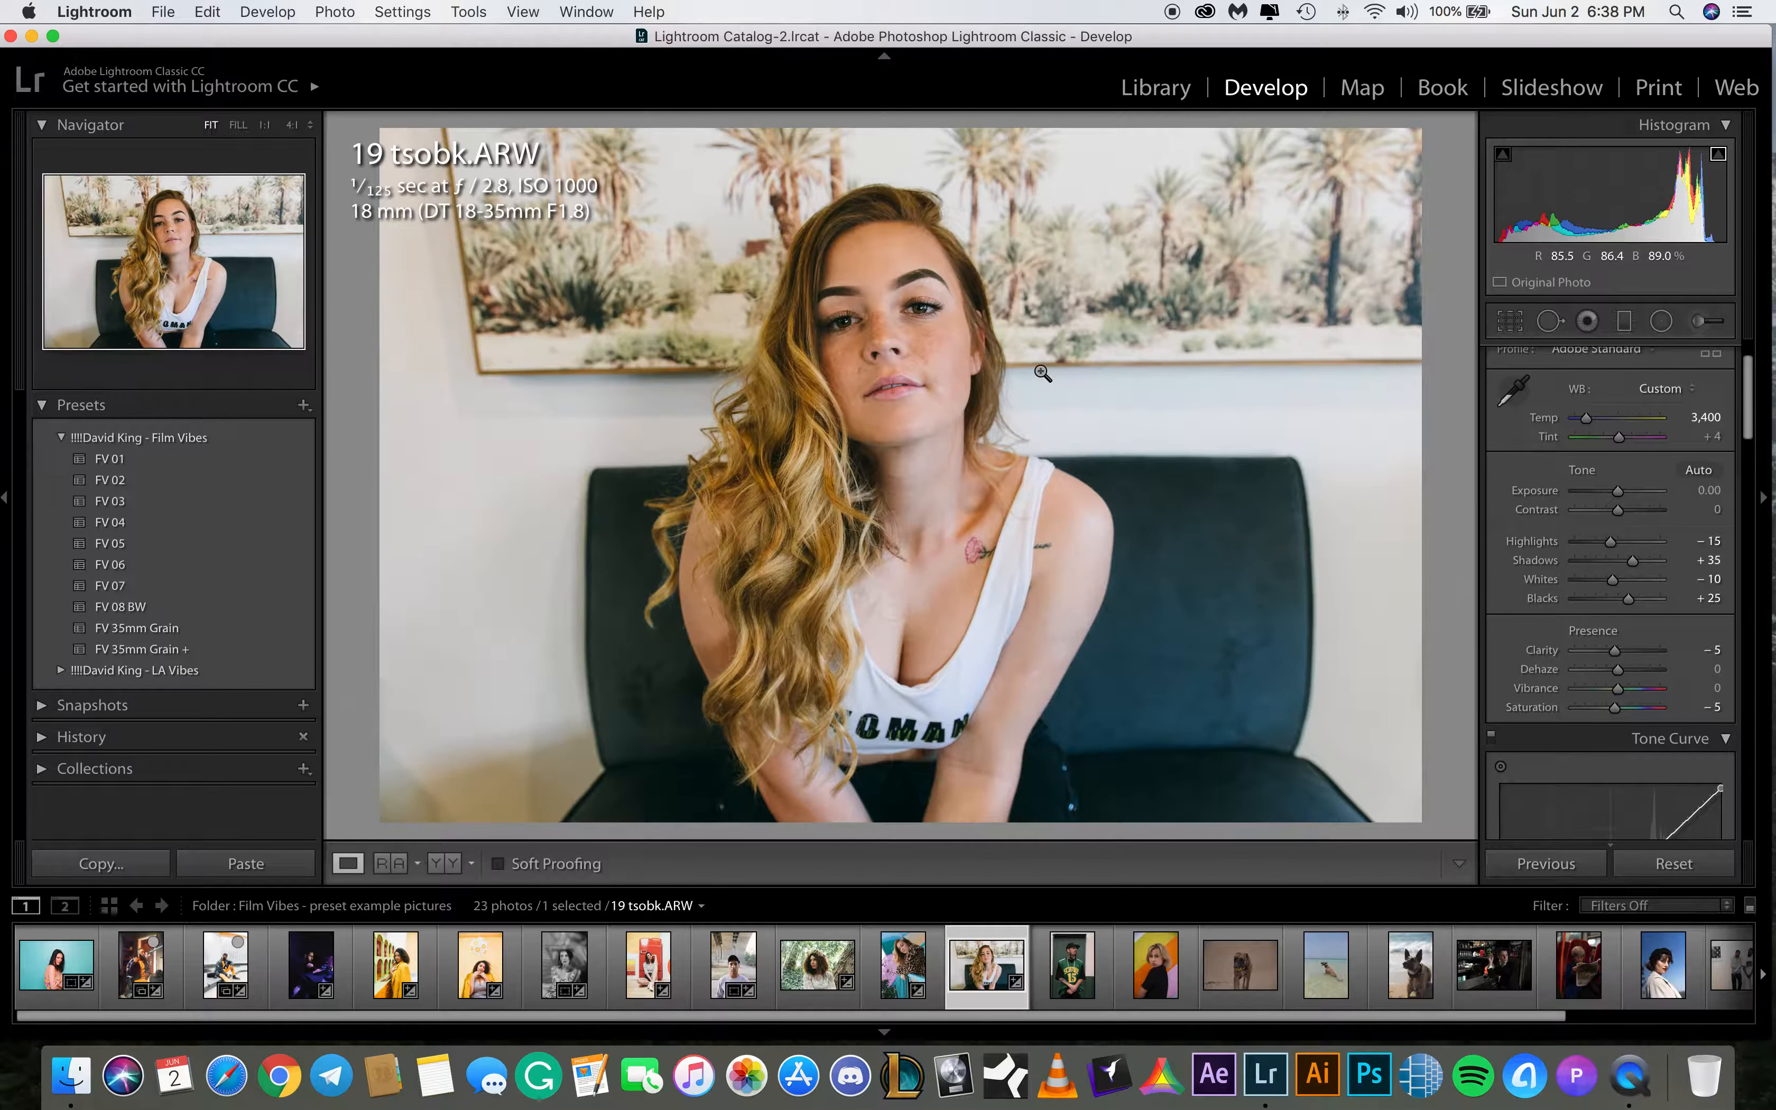
Compare the before and after views of 19 tsobk.ARW
key("backslash")
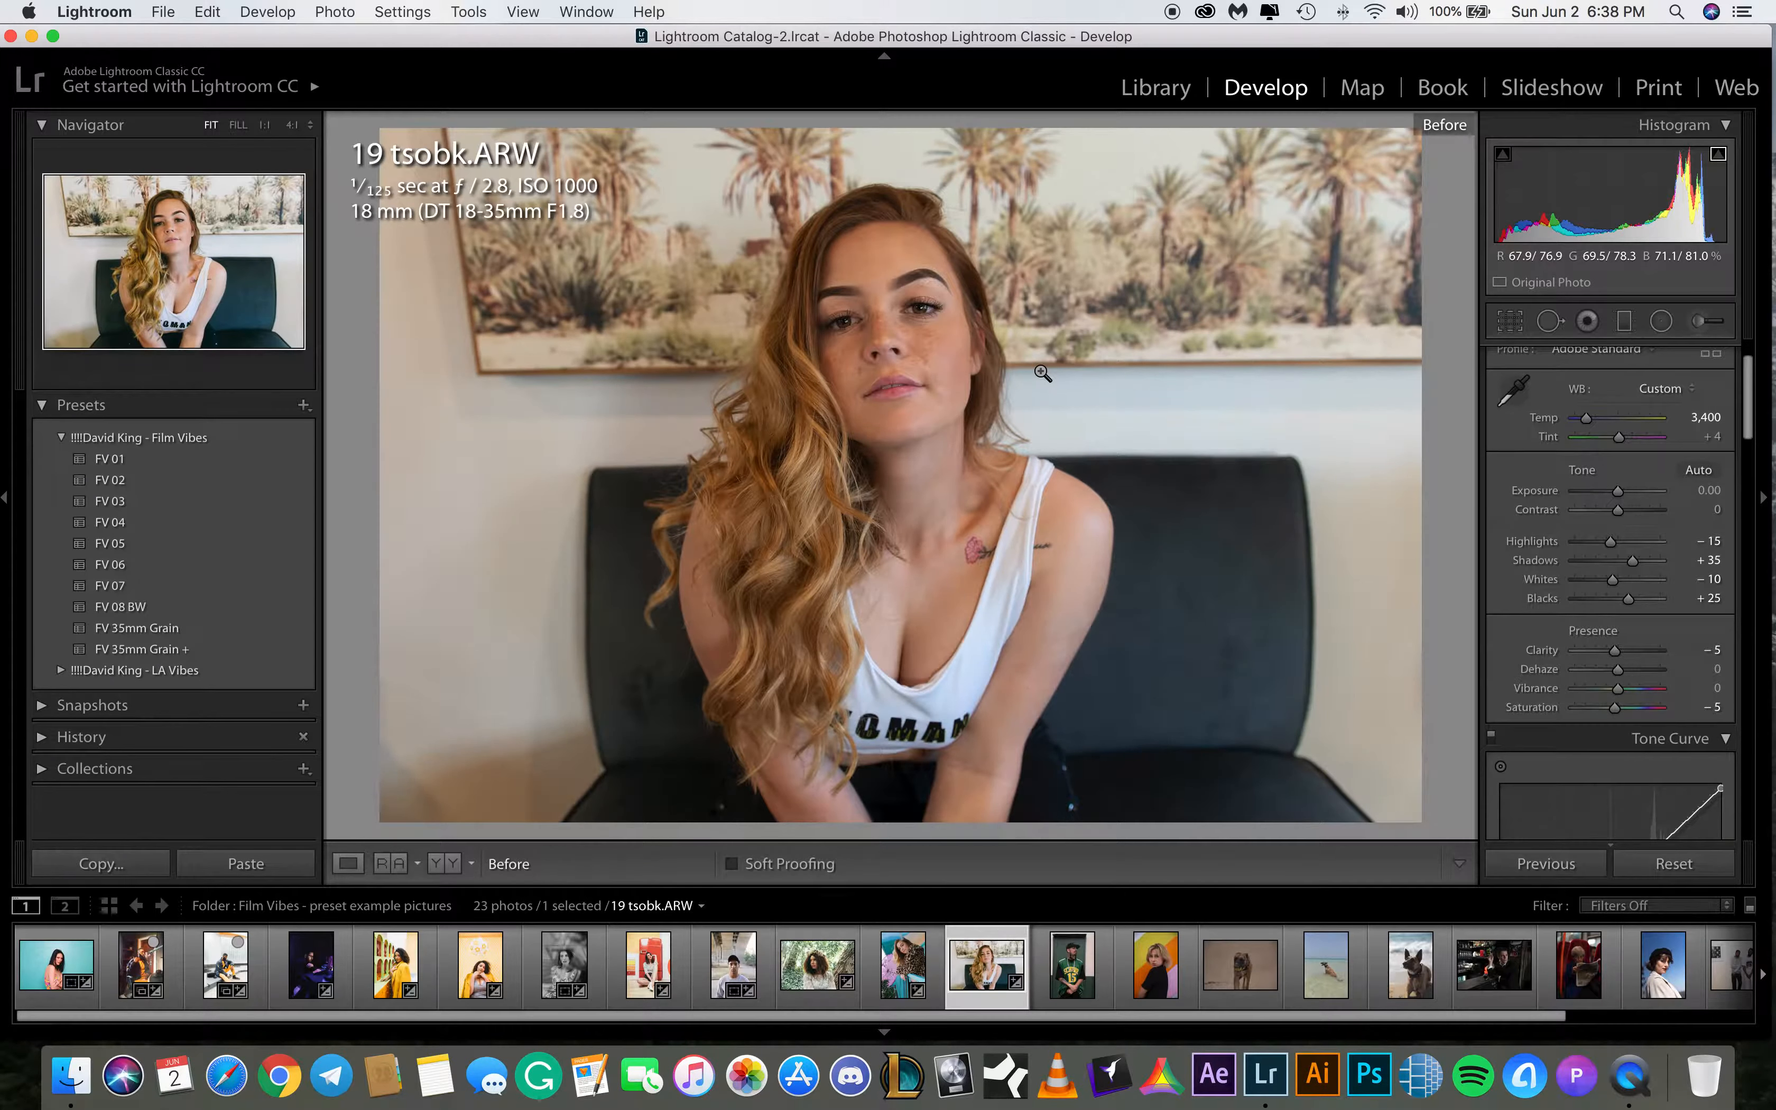
key("backslash")
key("backslash")
key("backslash")
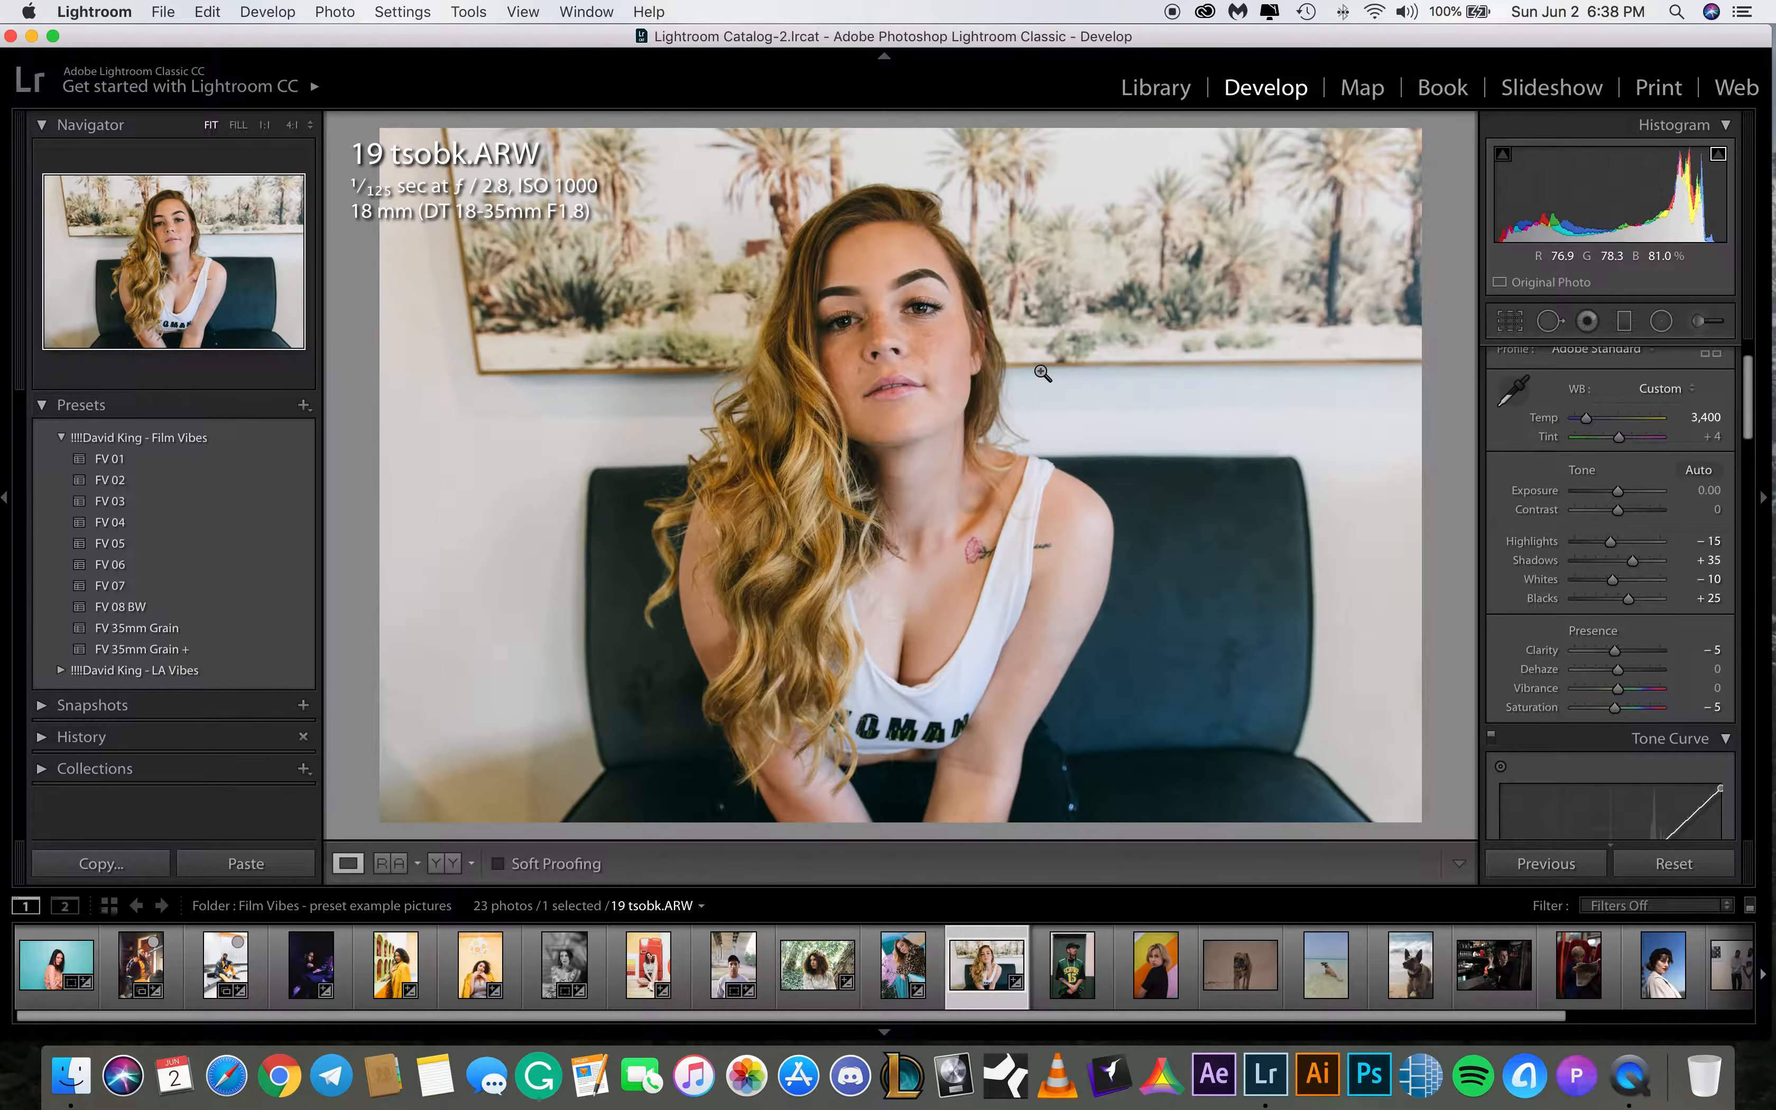
key("backslash")
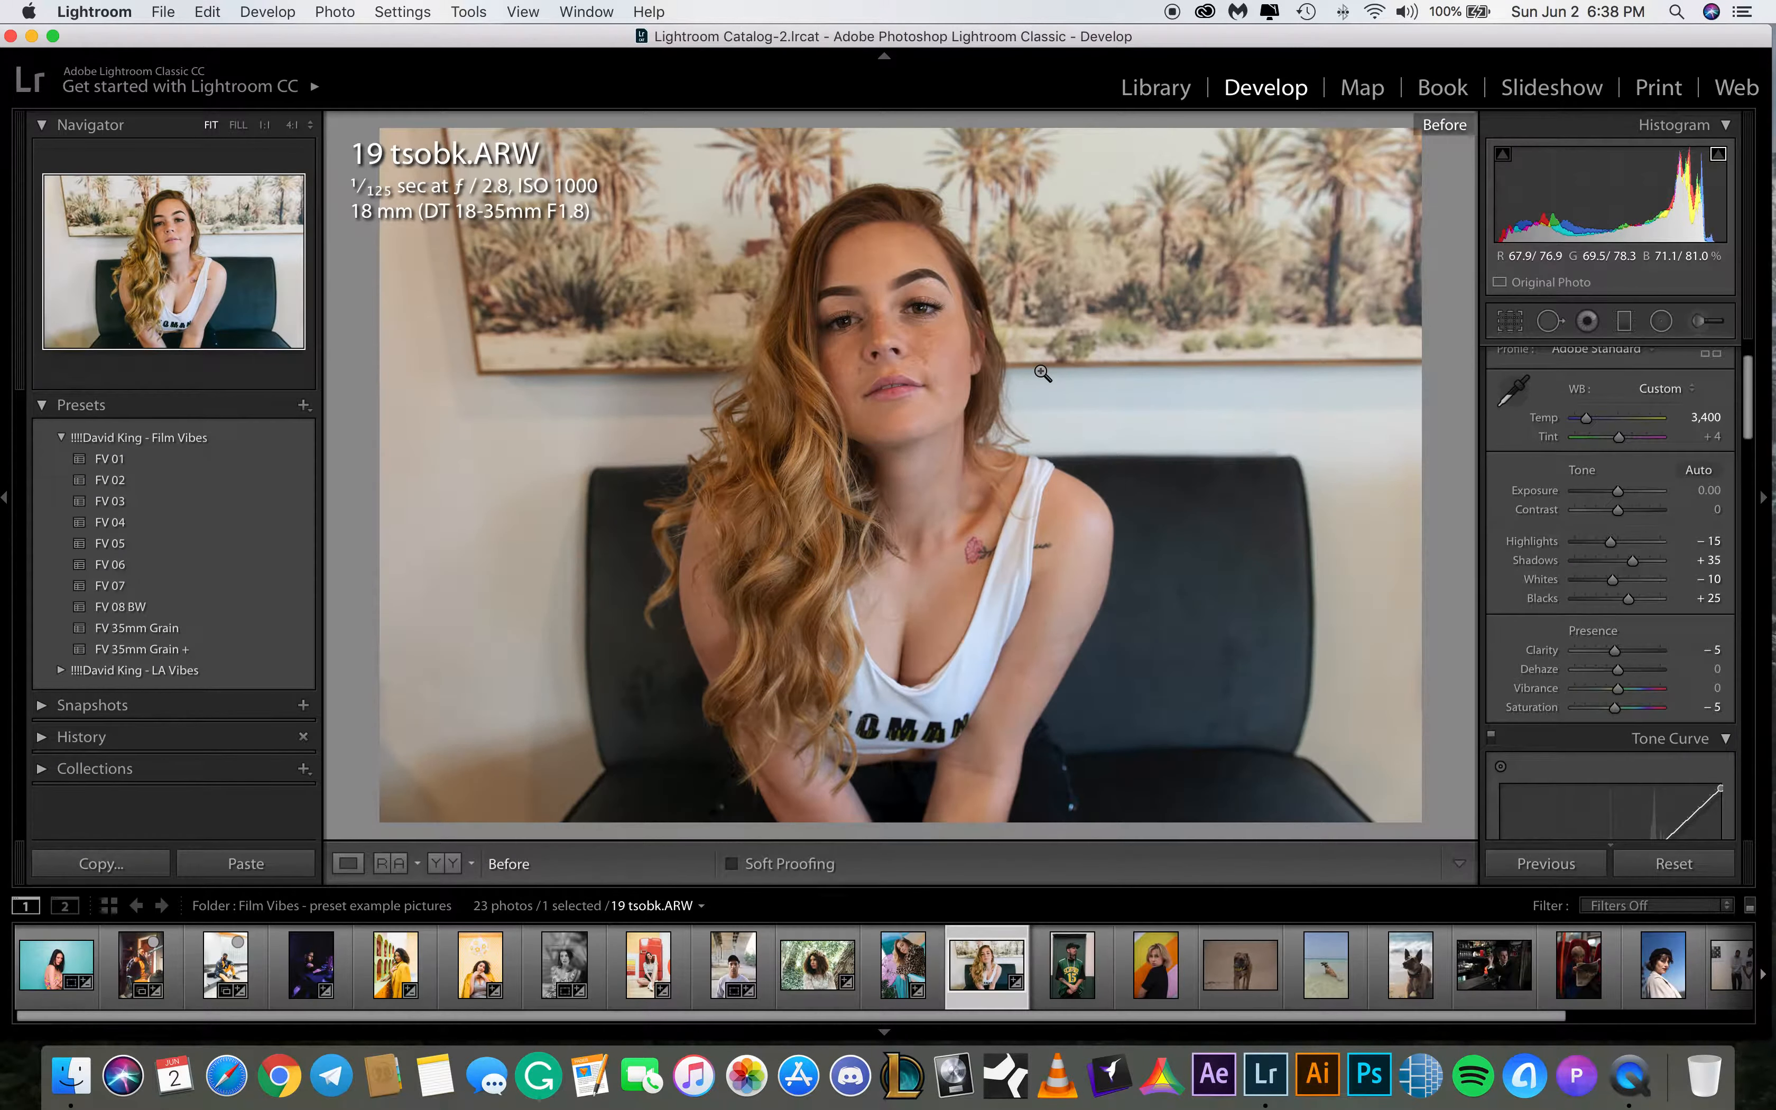
key("backslash")
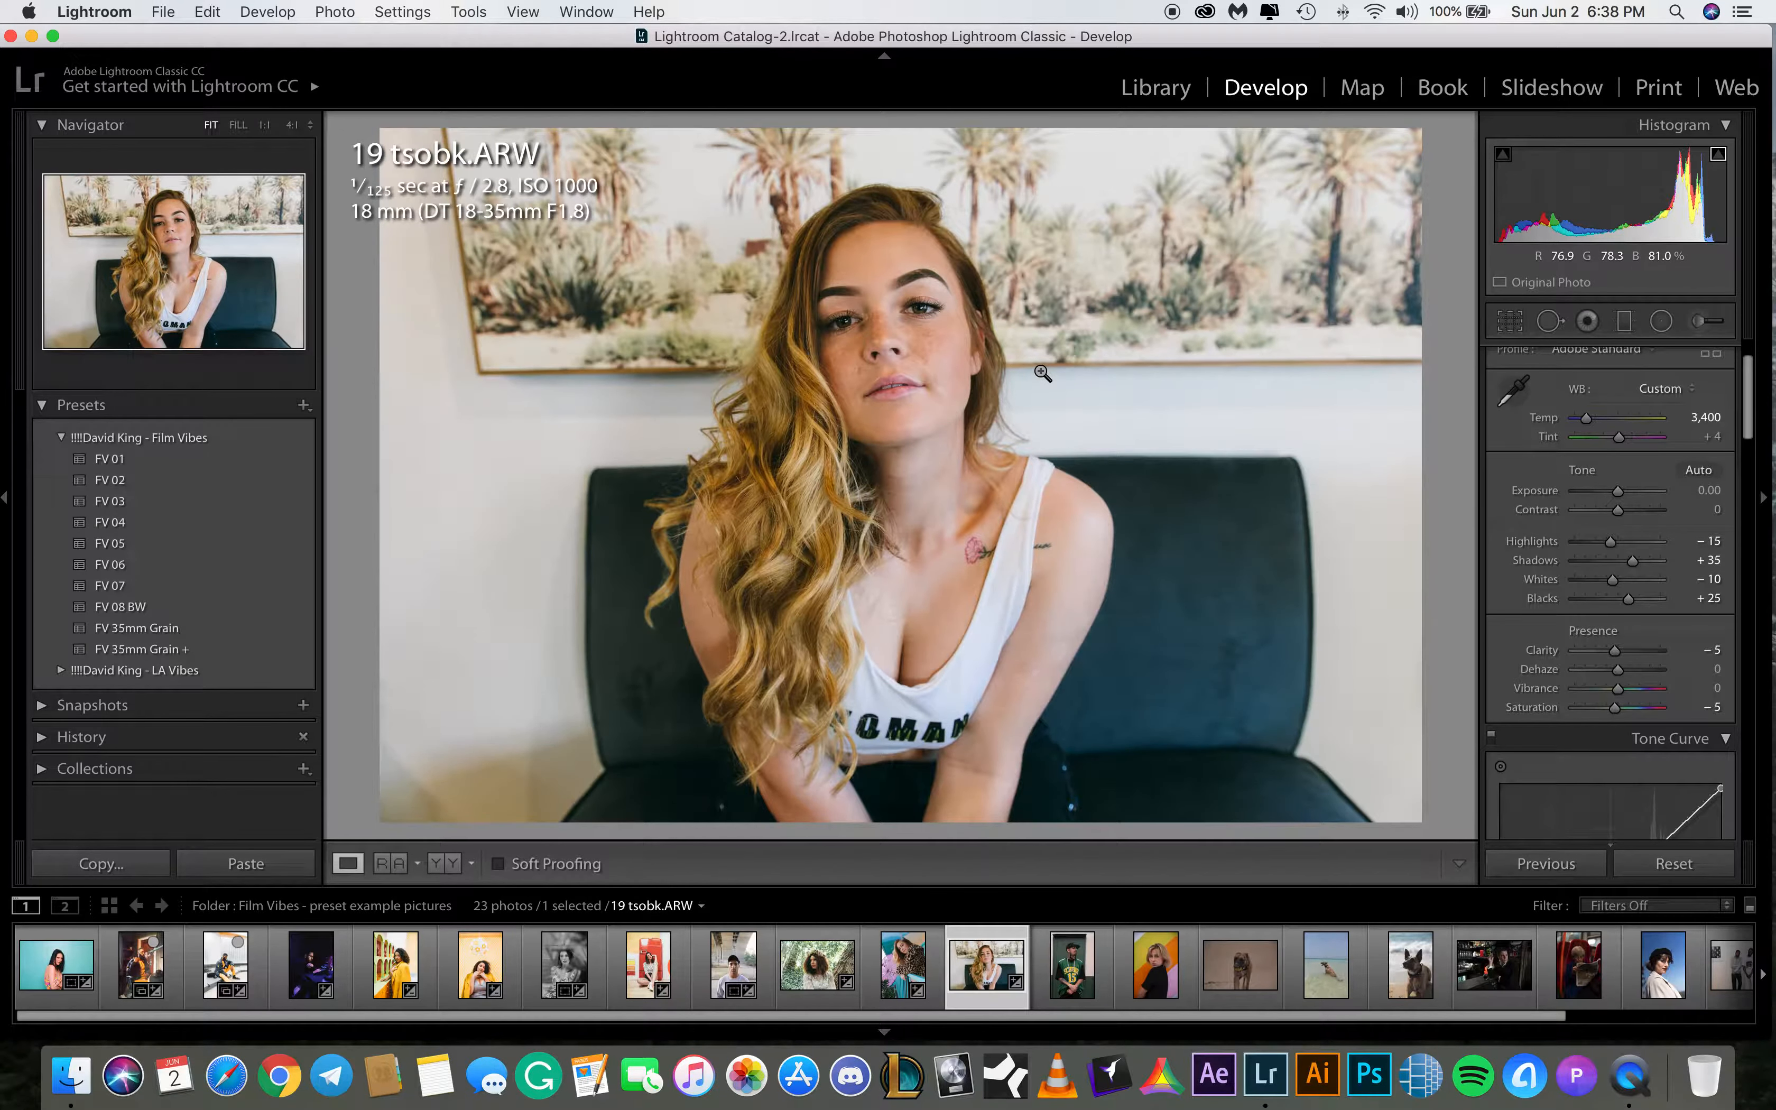
Apply the FV 08 BW preset to 20 tsobk.ARW and raise exposure to +0.85
left_click(1065, 957)
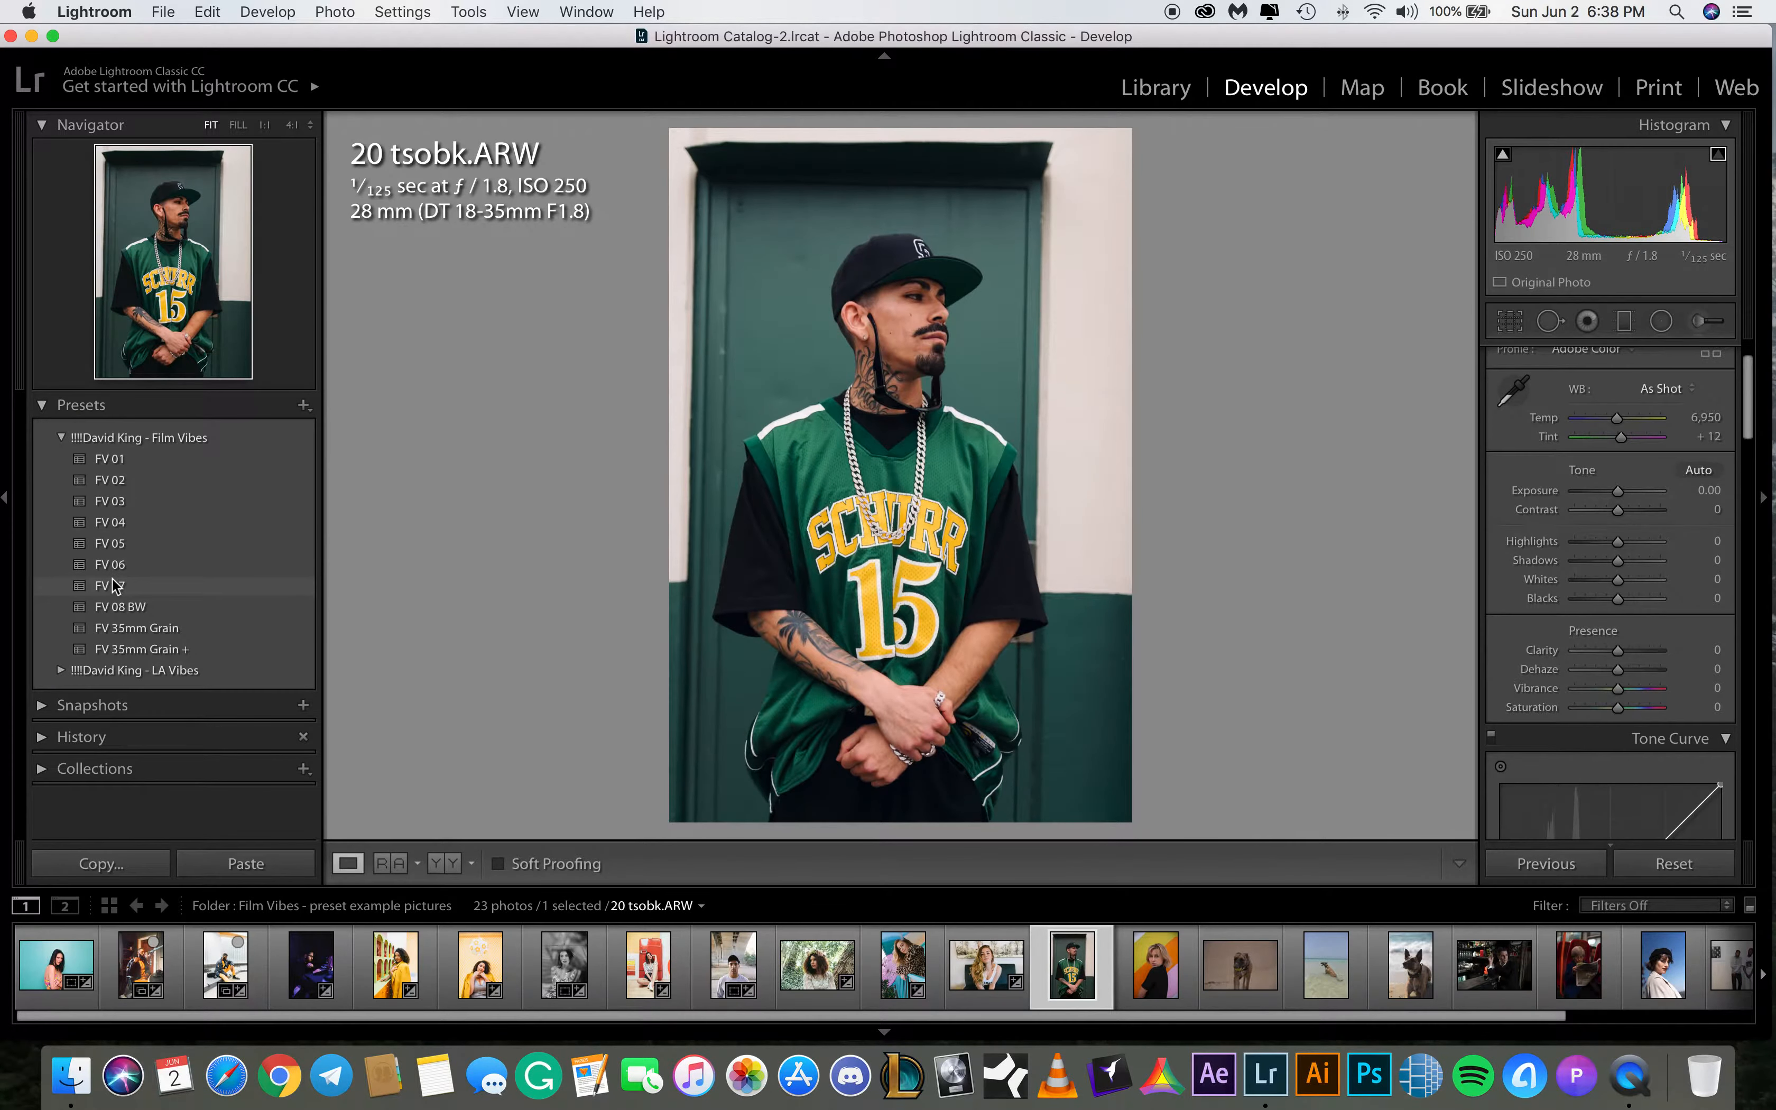
left_click(117, 606)
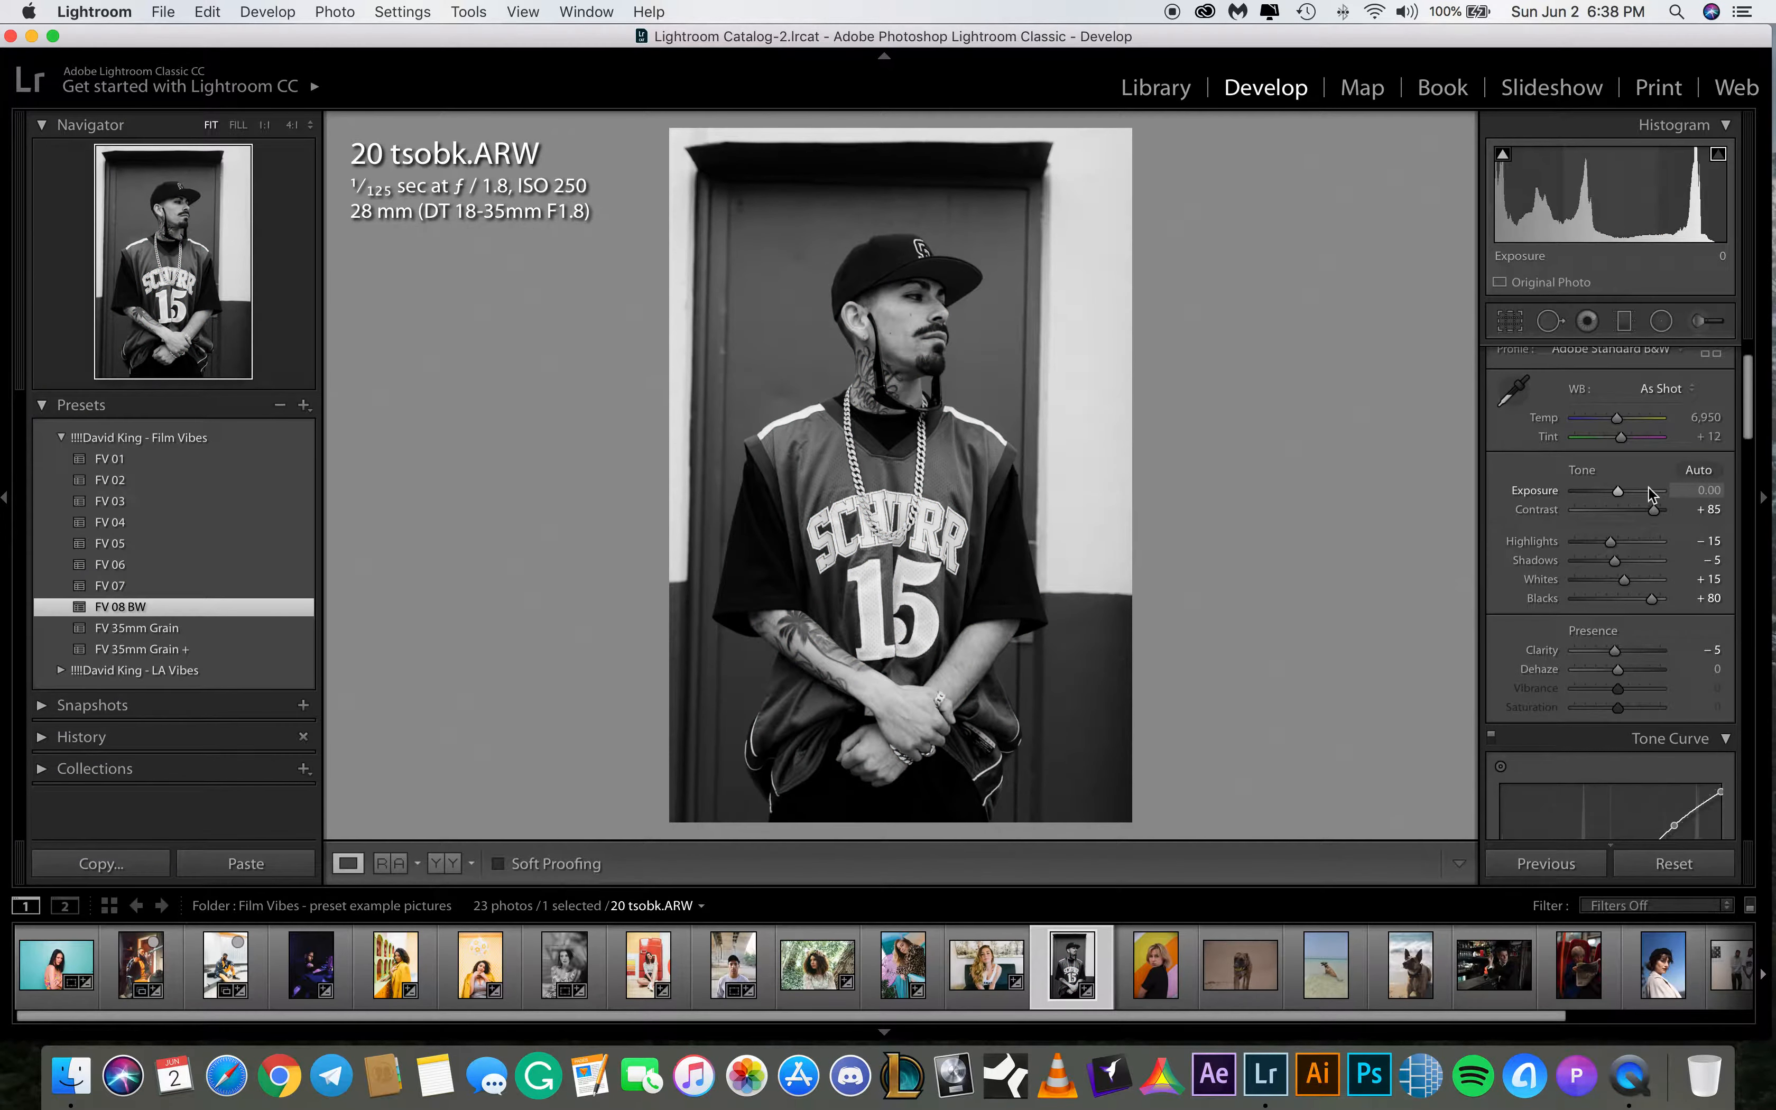
left_click_drag(1617, 492, 1626, 496)
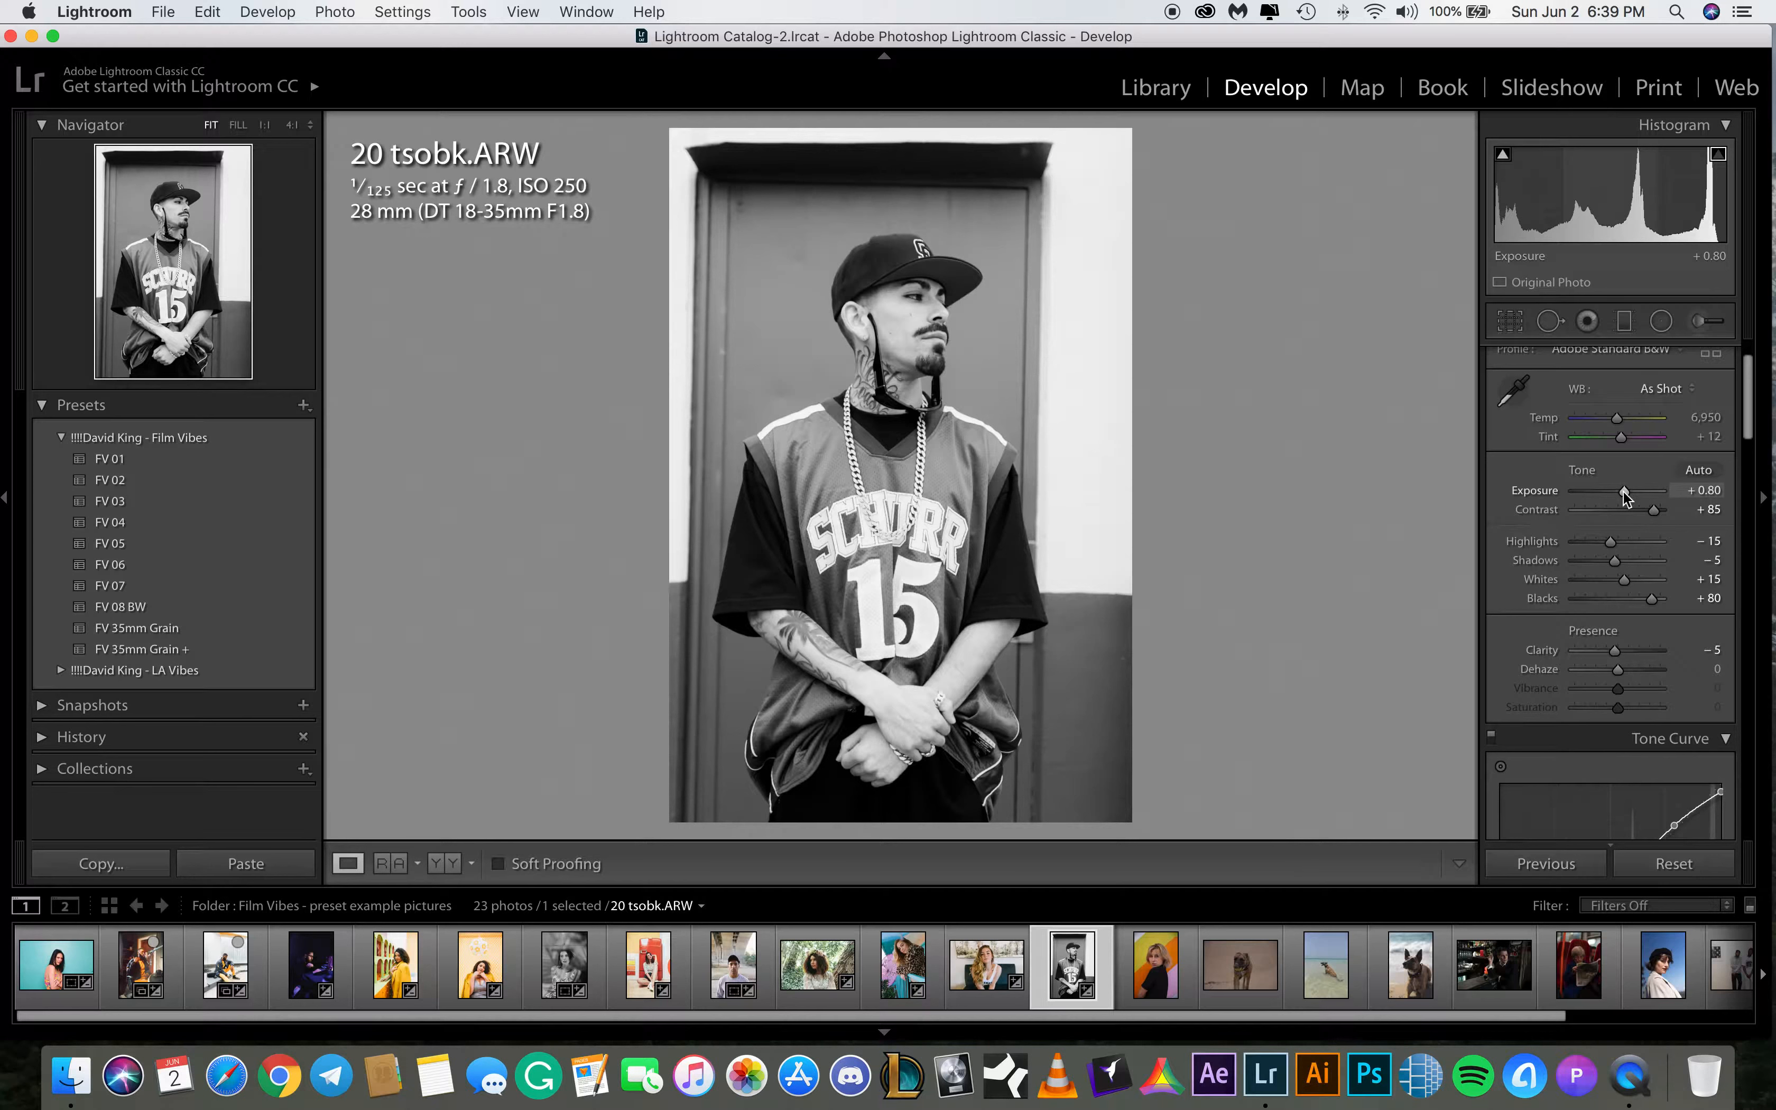
left_click_drag(1626, 491, 1626, 492)
left_click_drag(1625, 491, 1625, 493)
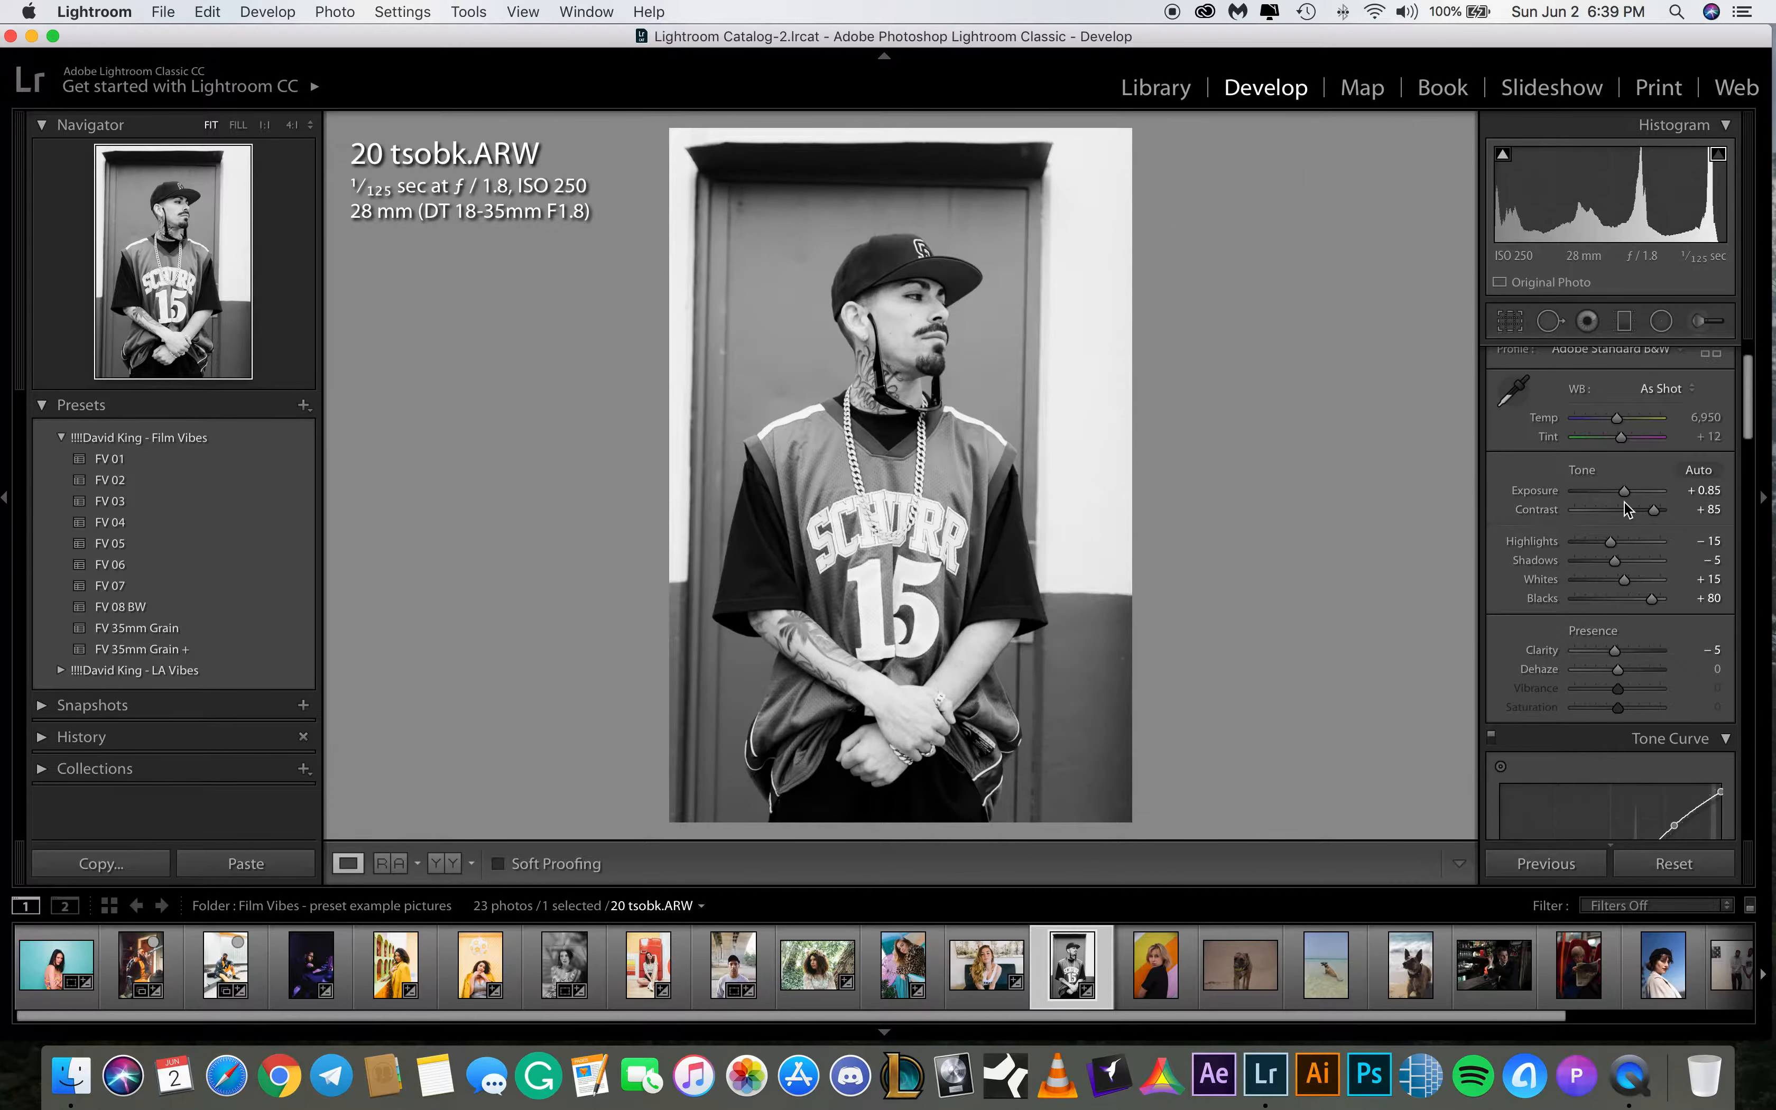
Straighten 20 tsobk.ARW by setting the crop angle to -1.50
left_click(1503, 323)
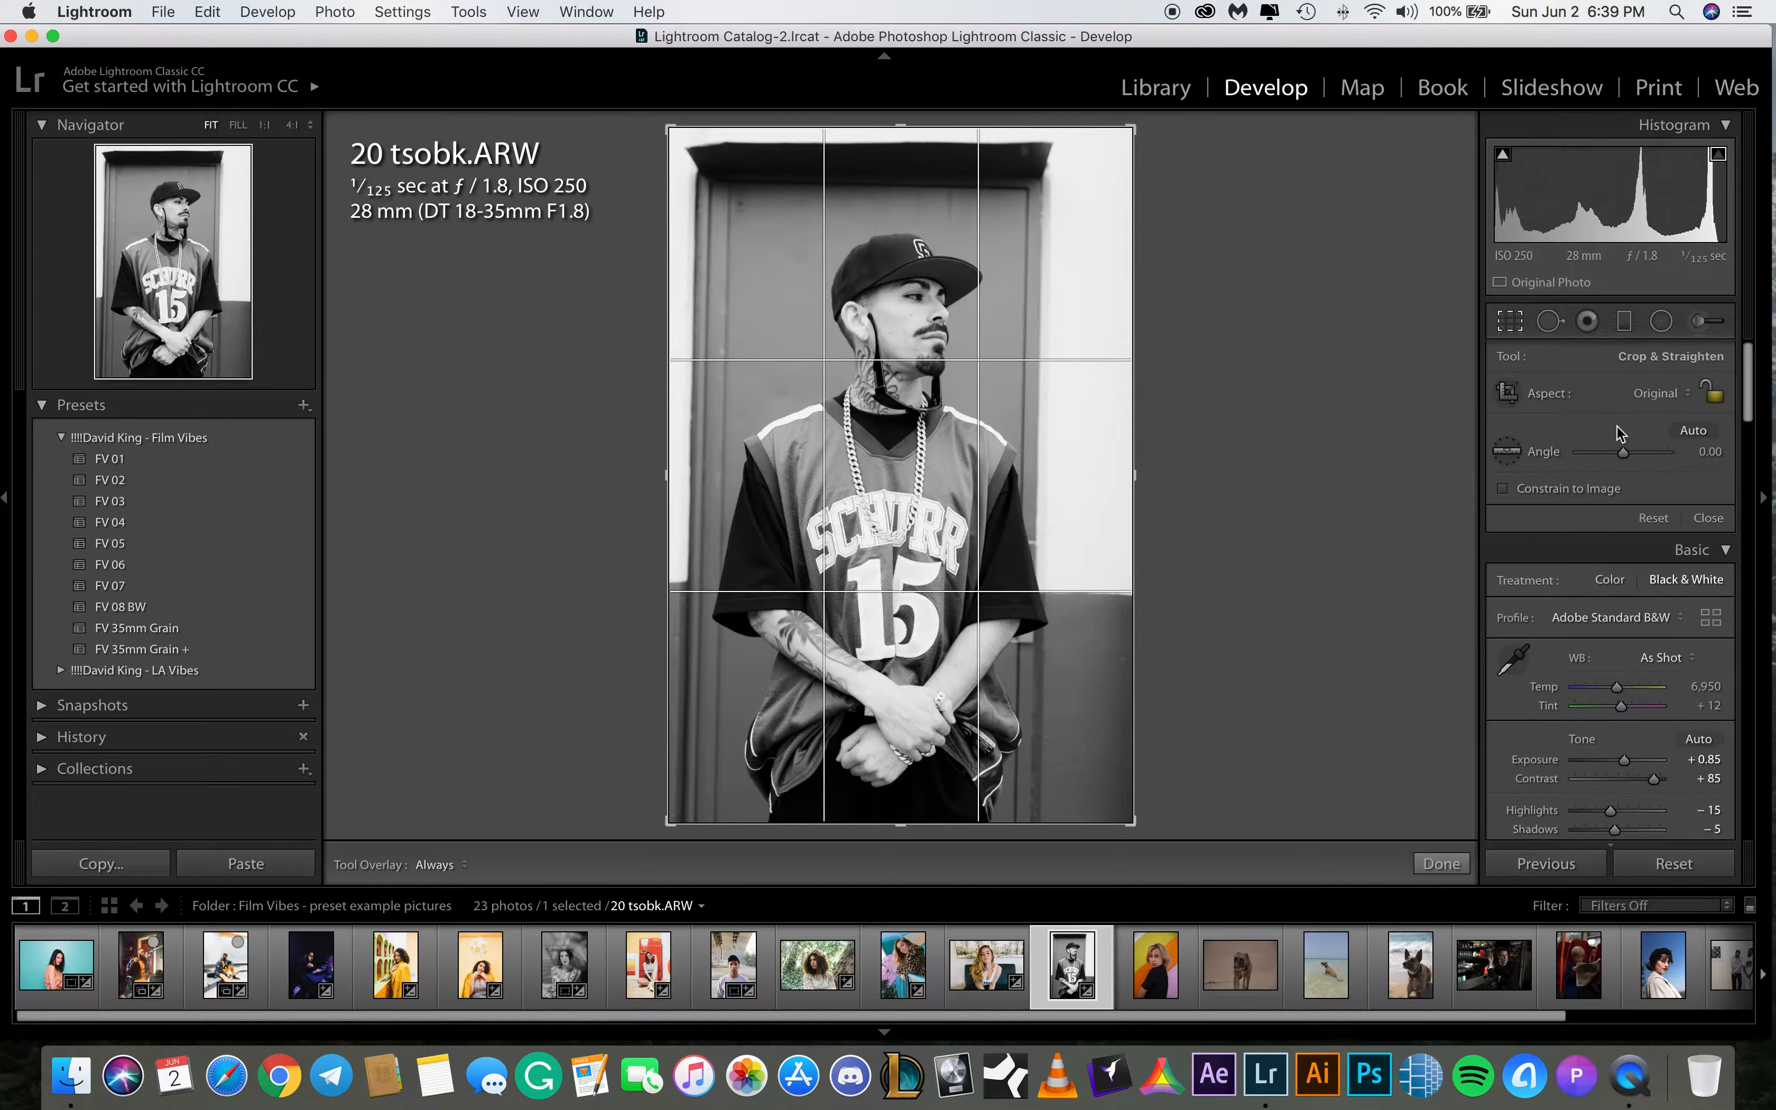
left_click_drag(1685, 454, 1660, 454)
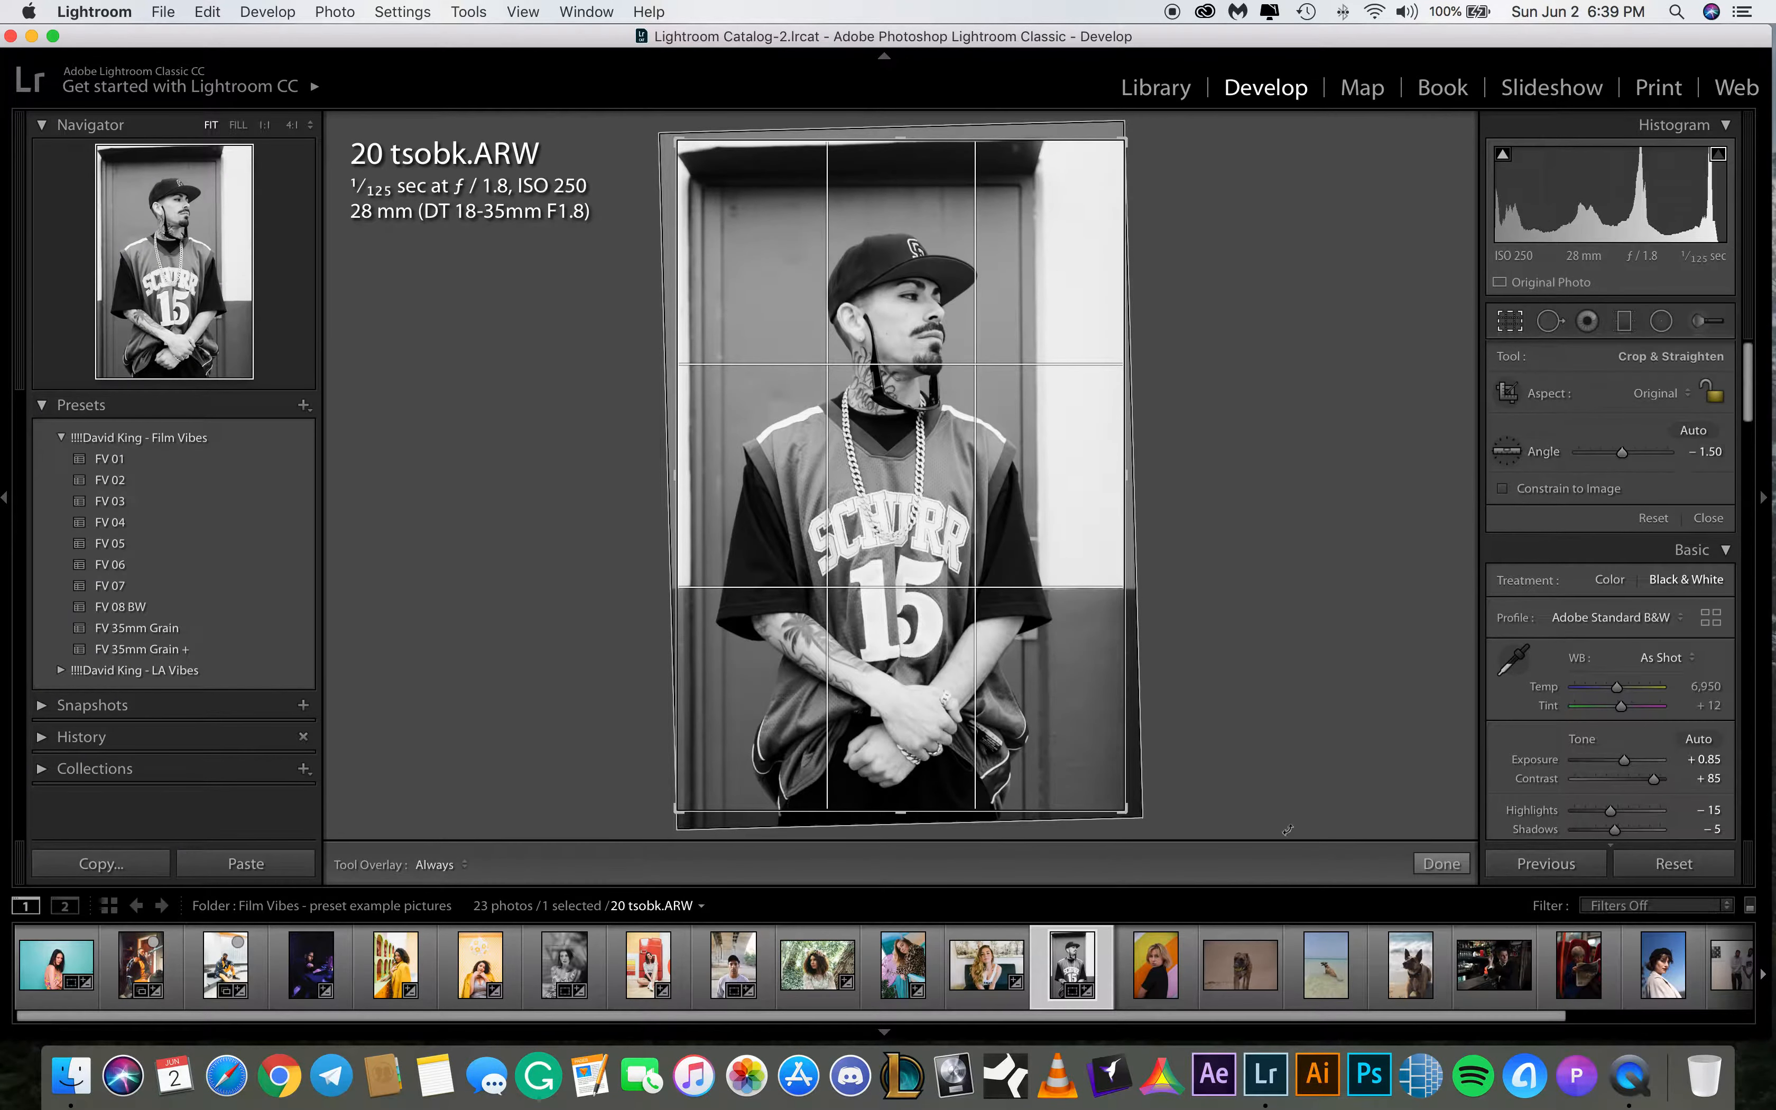
left_click(1441, 863)
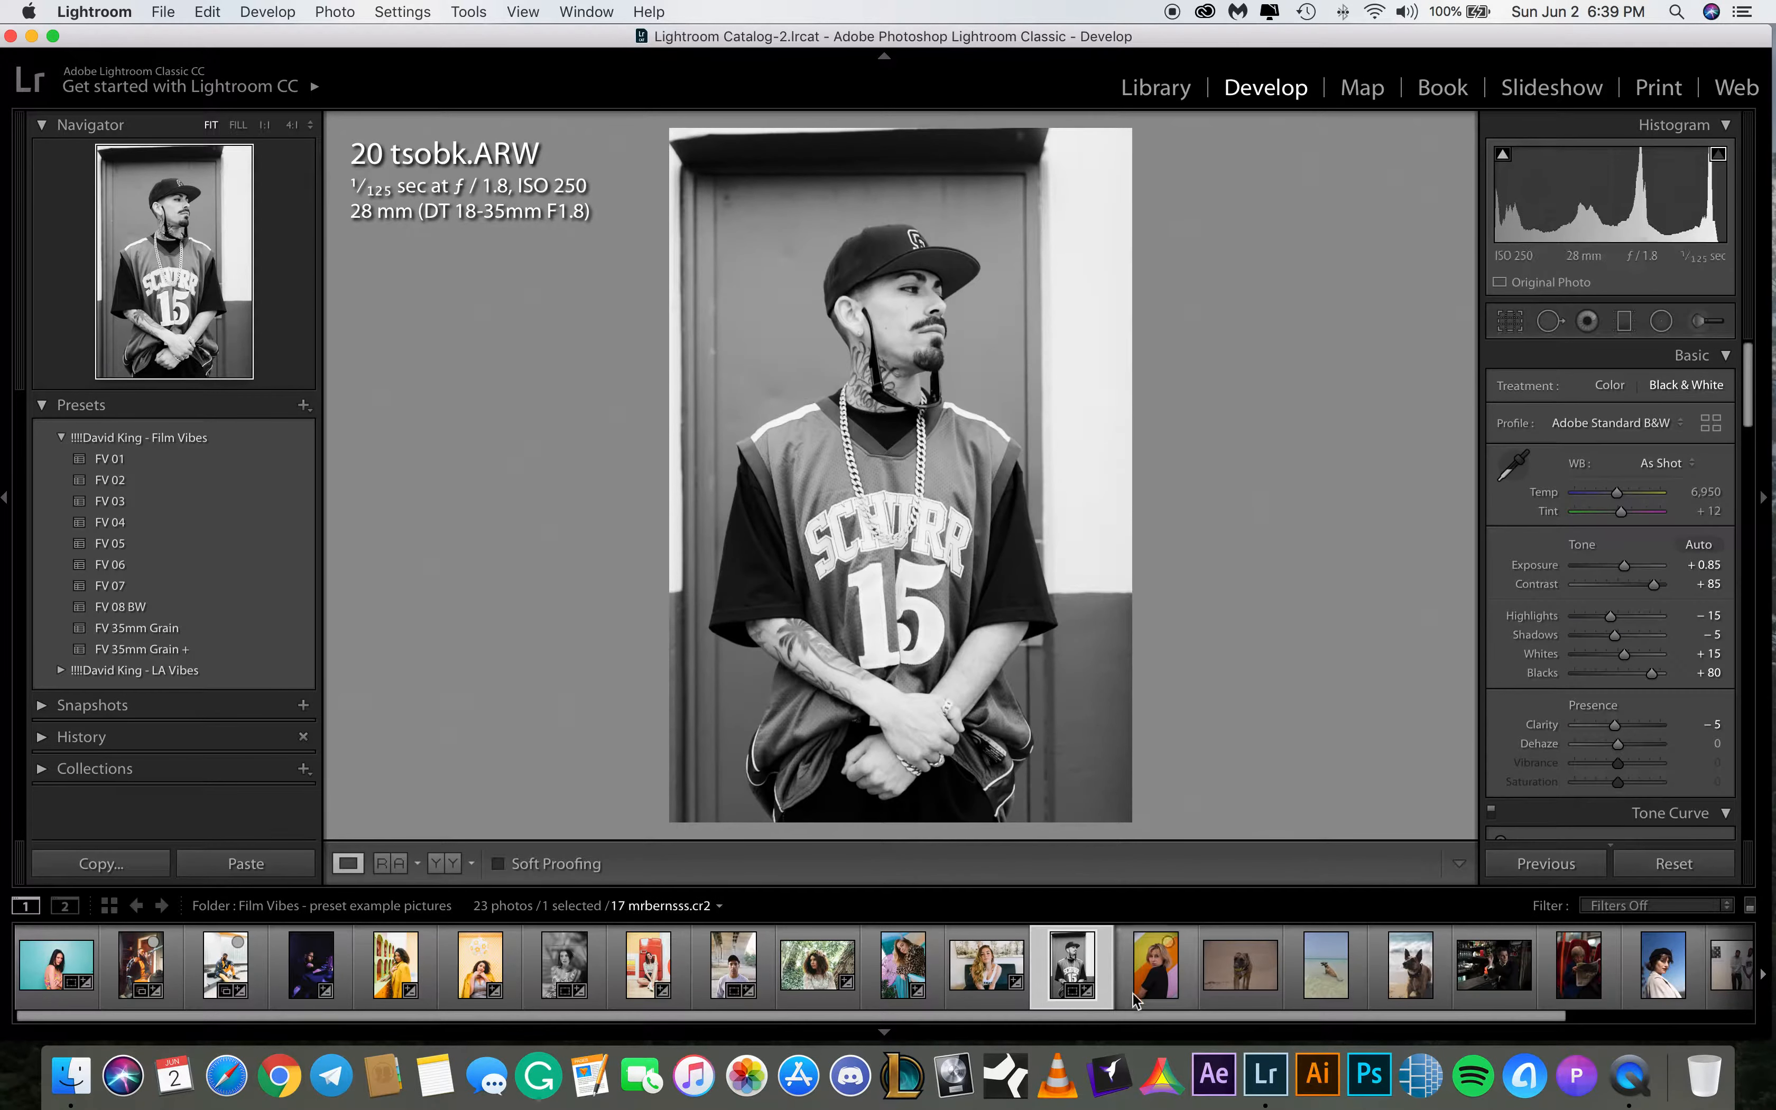
Select 17 mrbernsss.cr2 and apply the FV 01 preset from David King - Film Vibes
left_click(1141, 974)
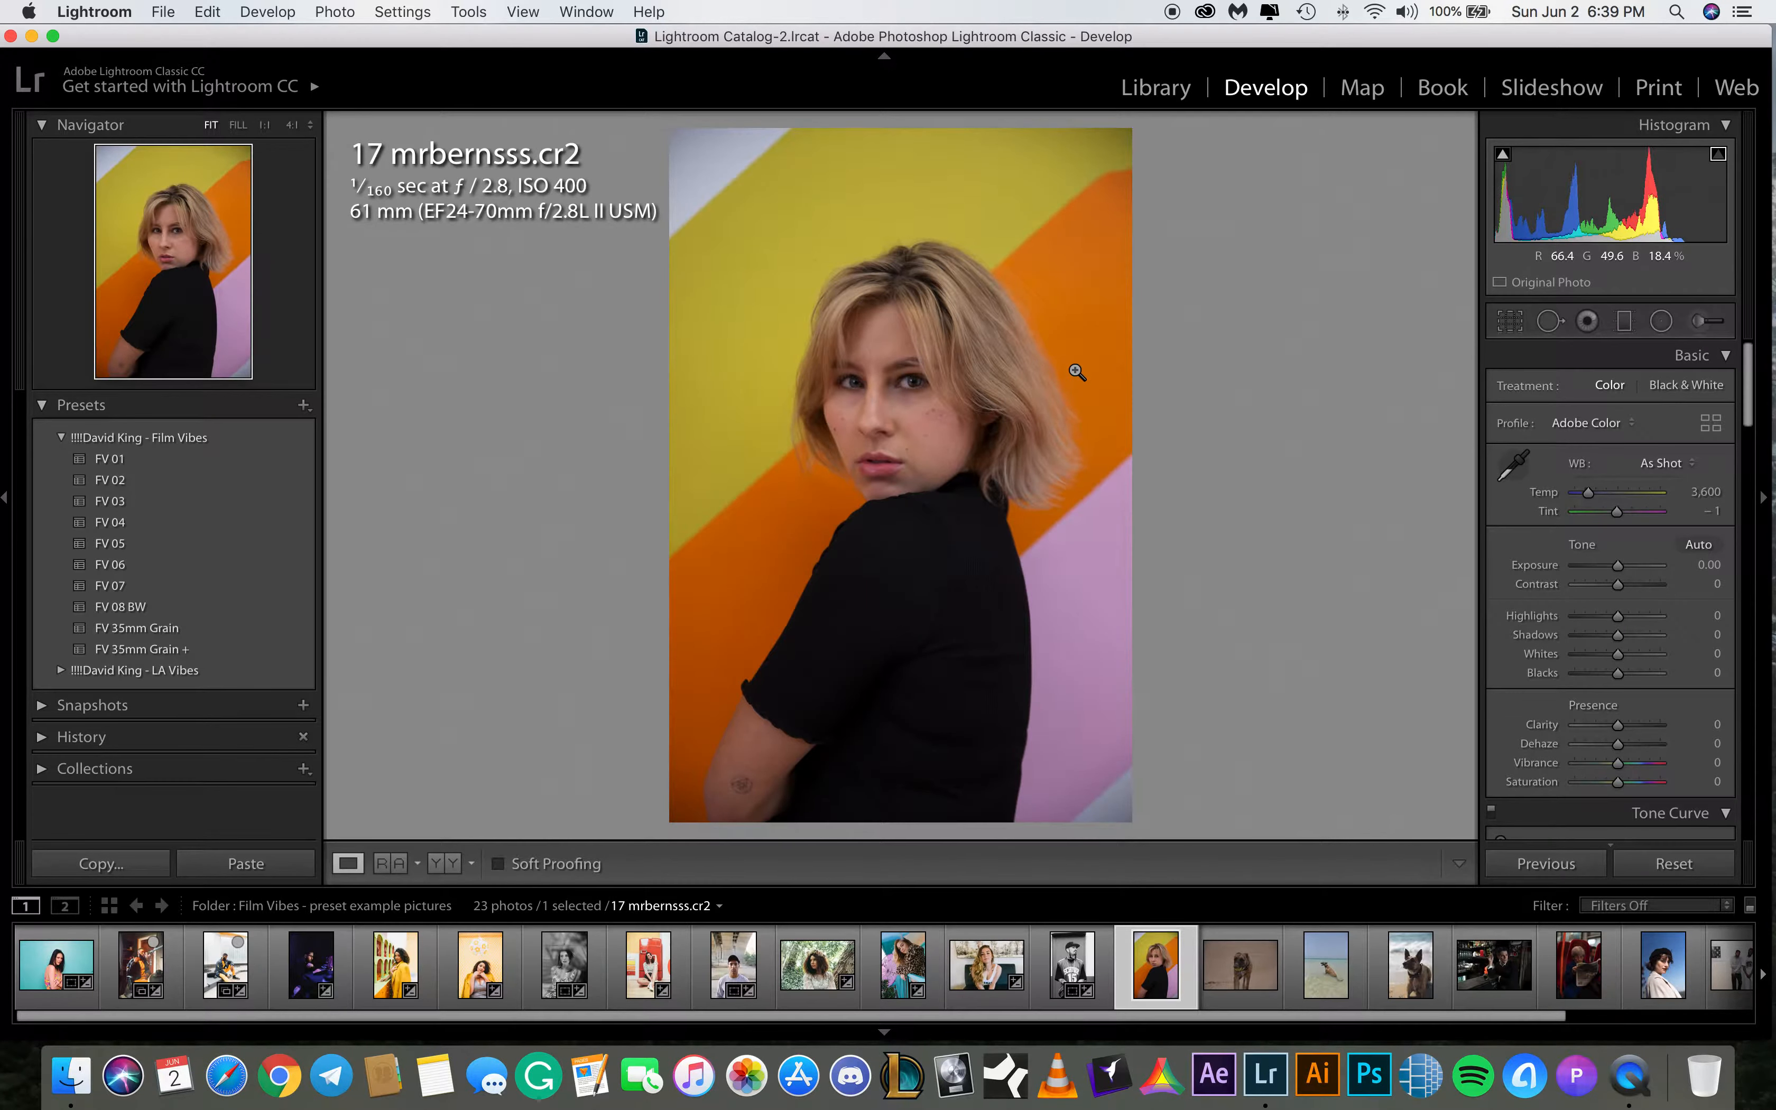
left_click_drag(987, 1019, 1169, 1021)
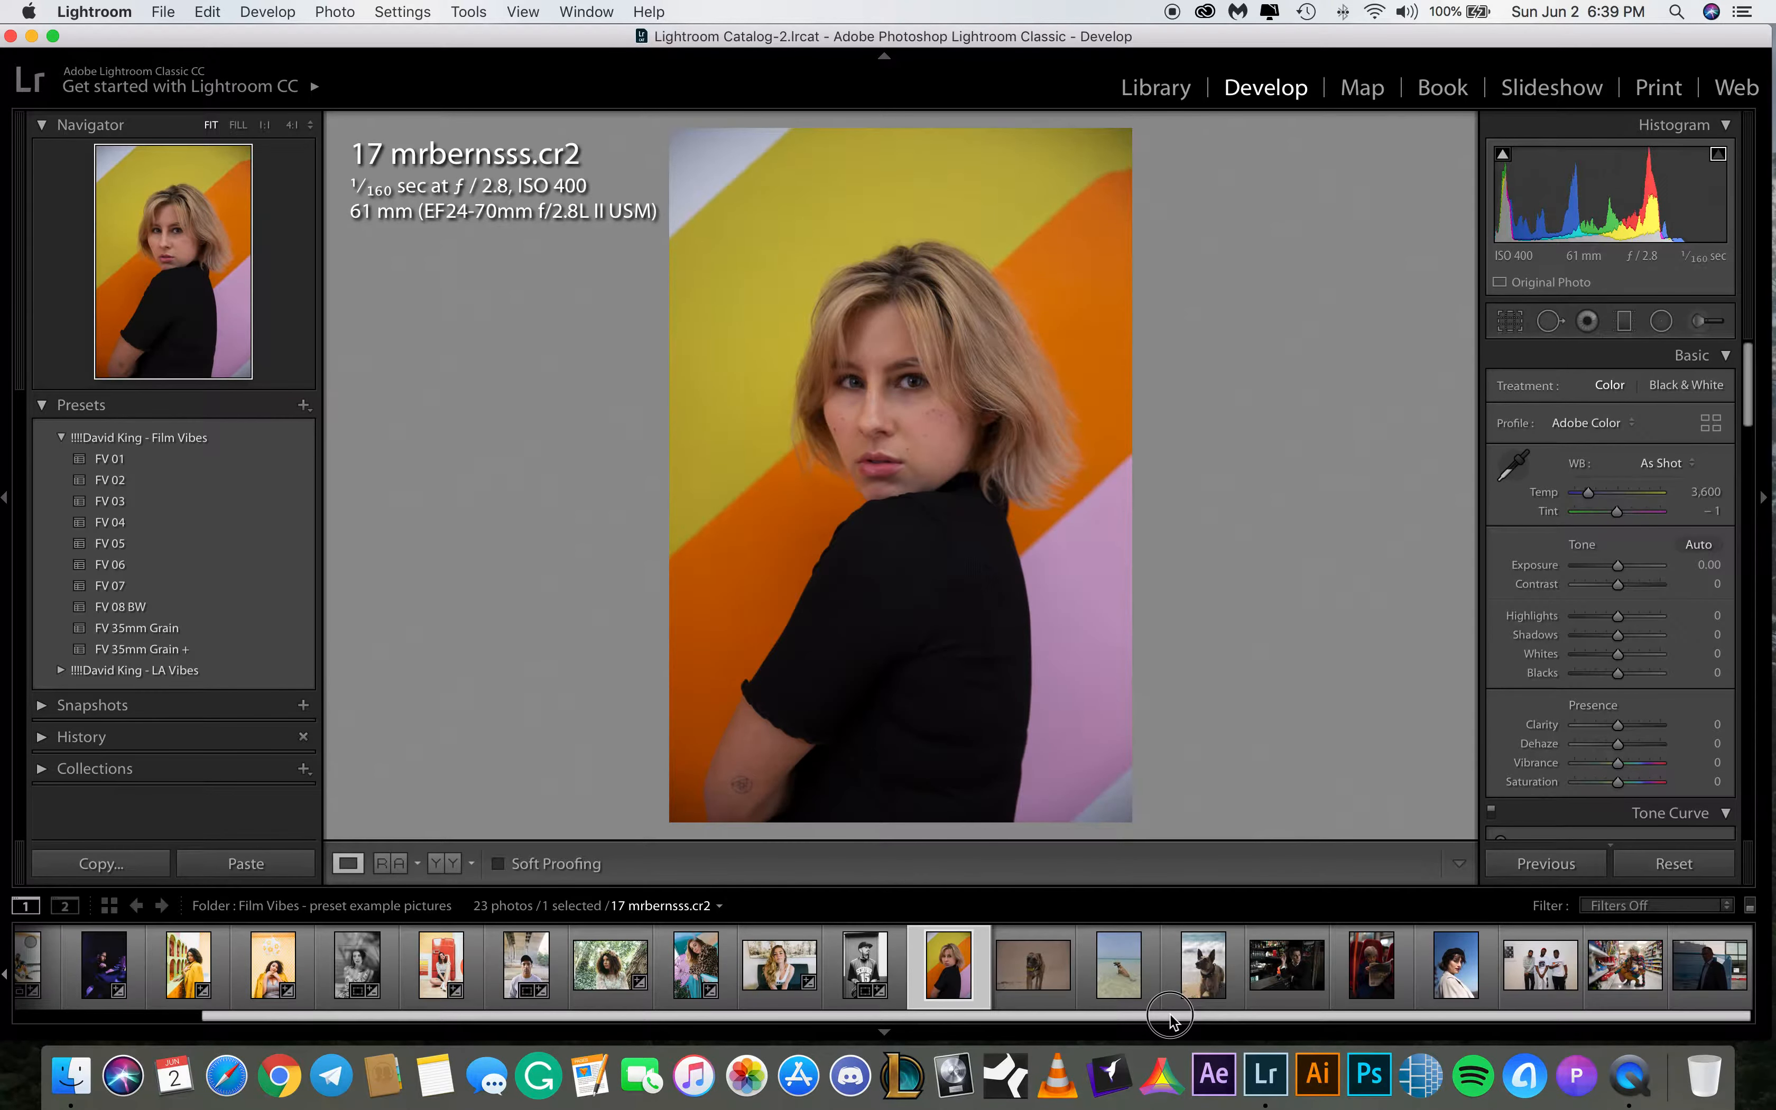
left_click_drag(1169, 1019, 1347, 1021)
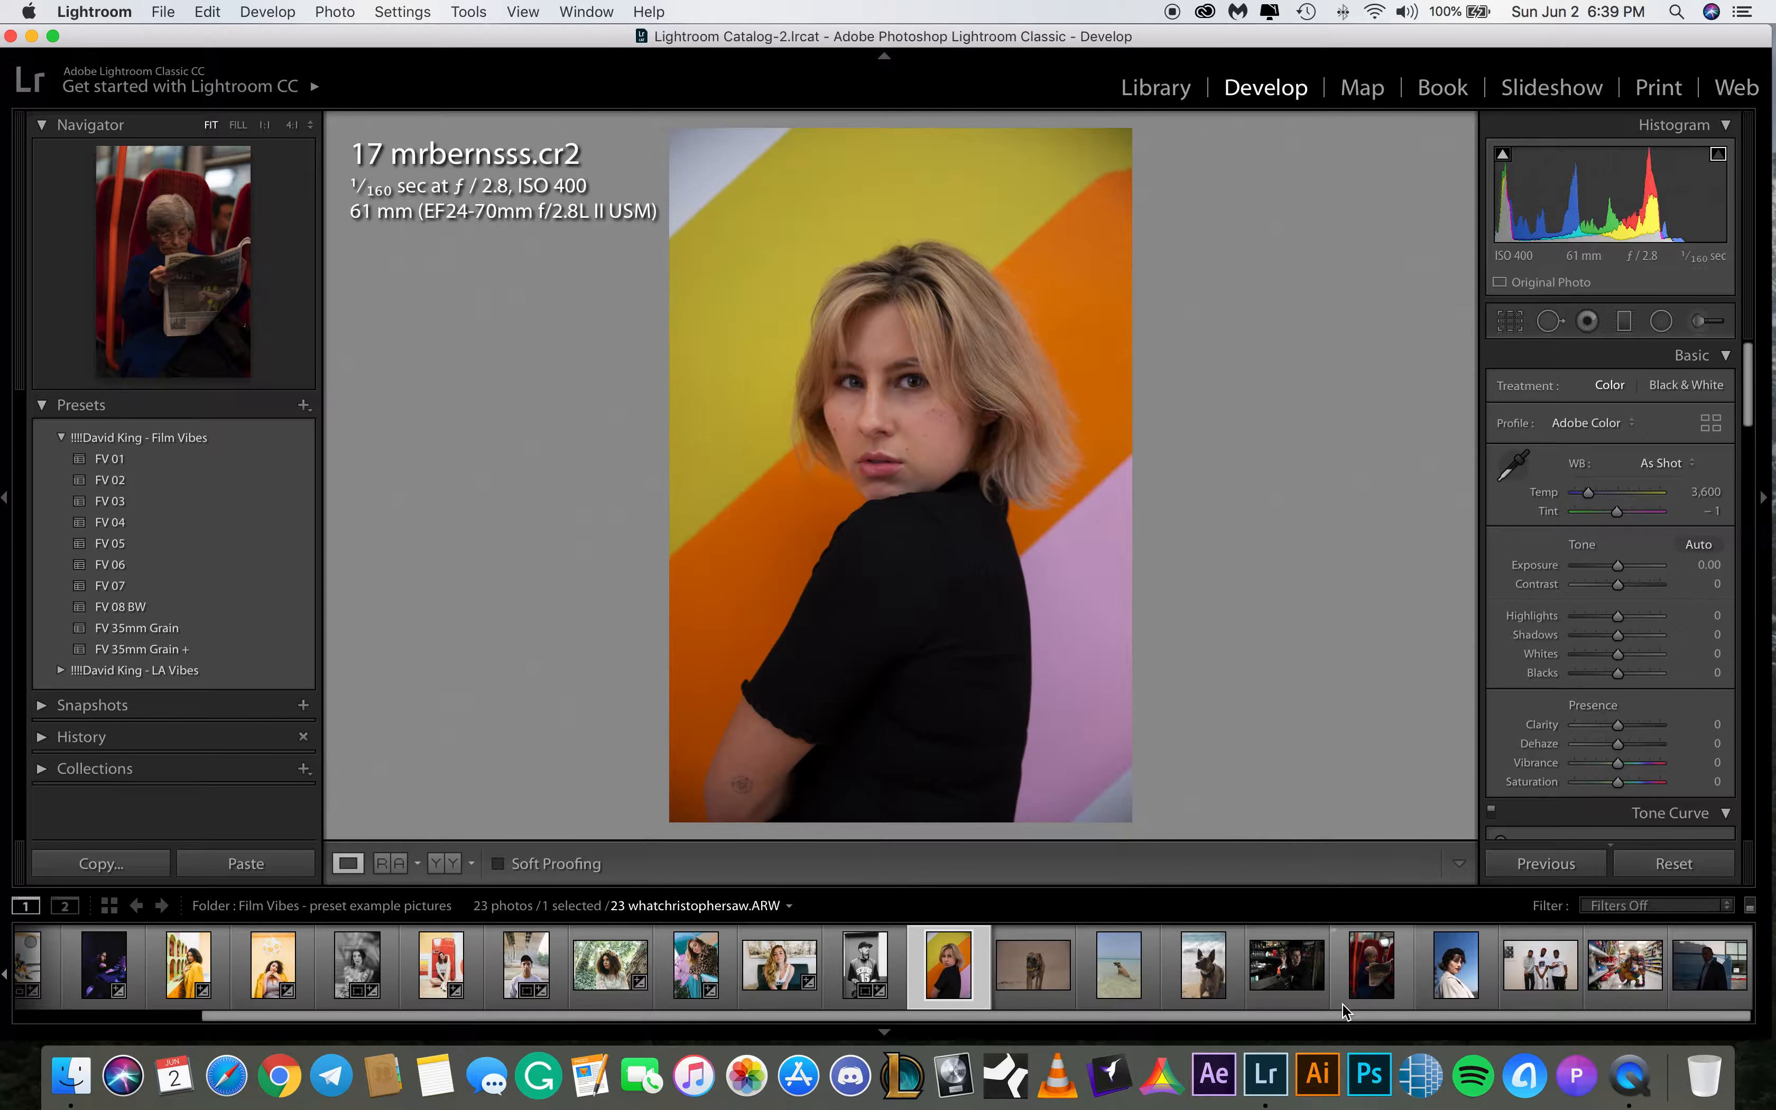
left_click(1512, 326)
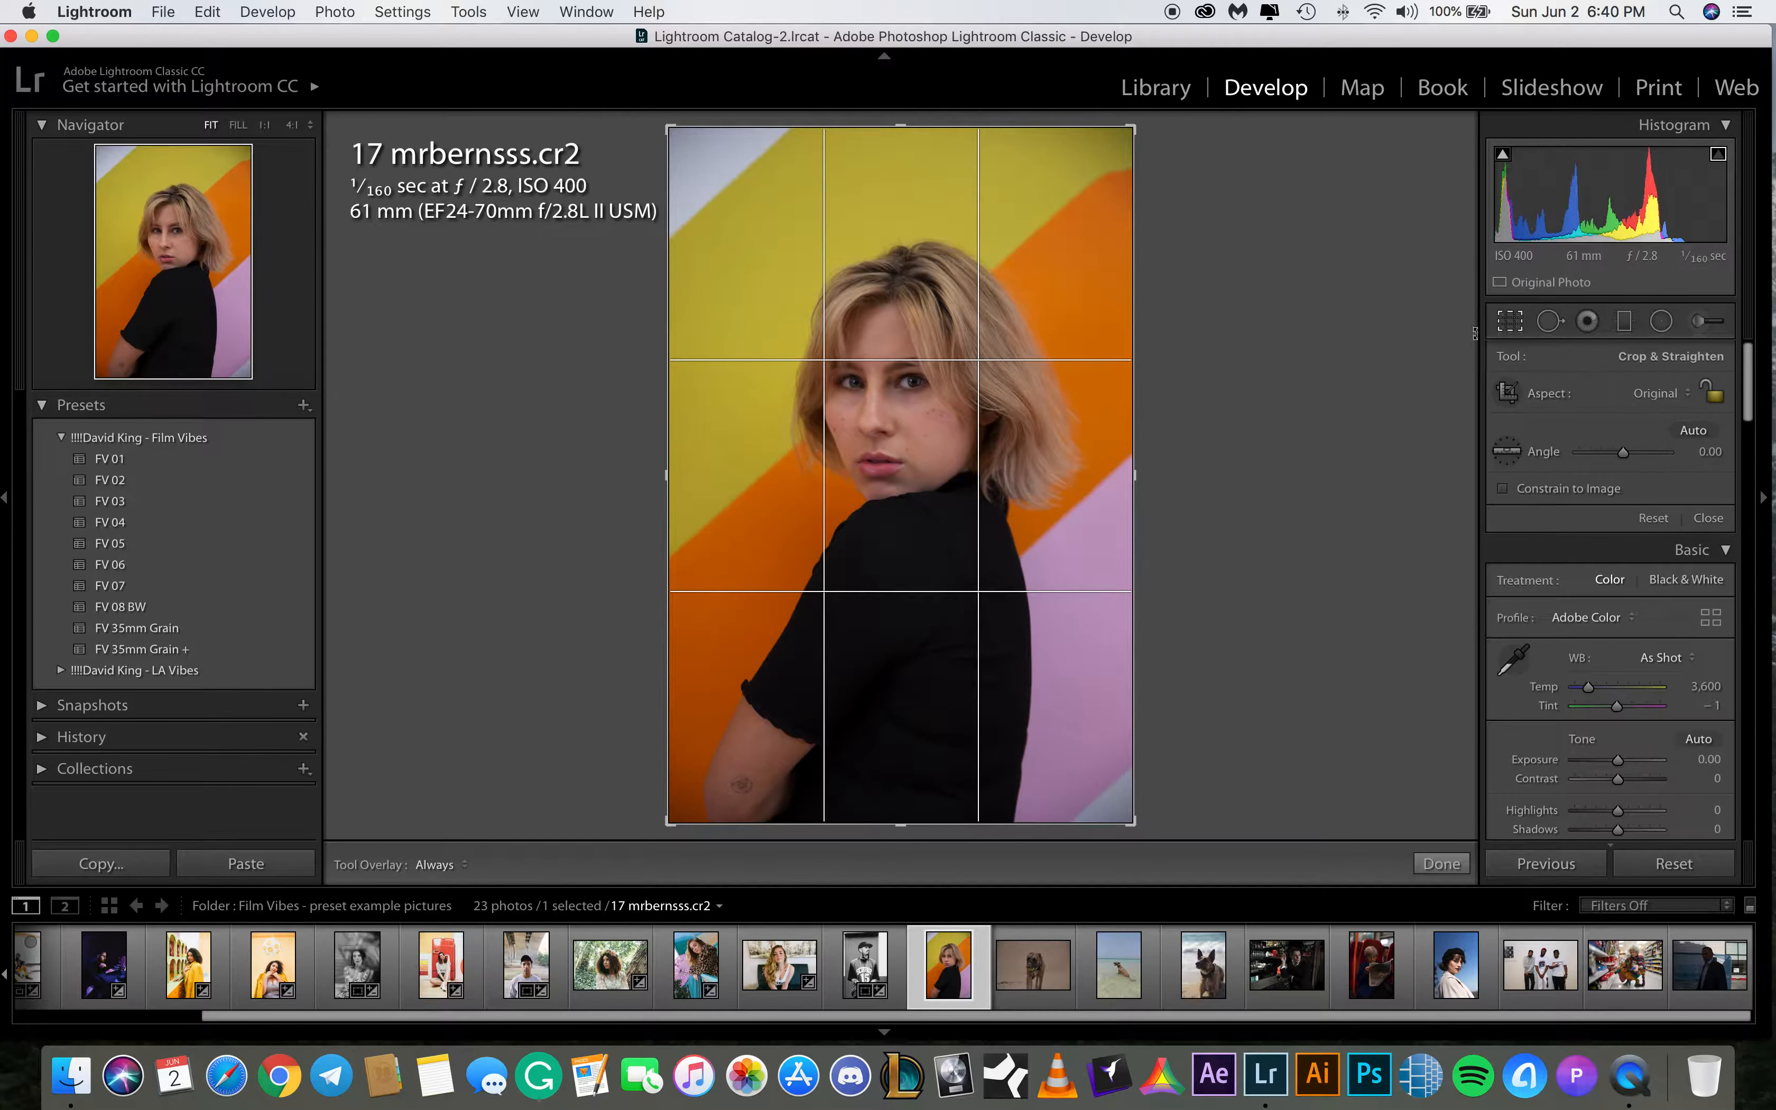
left_click(1440, 863)
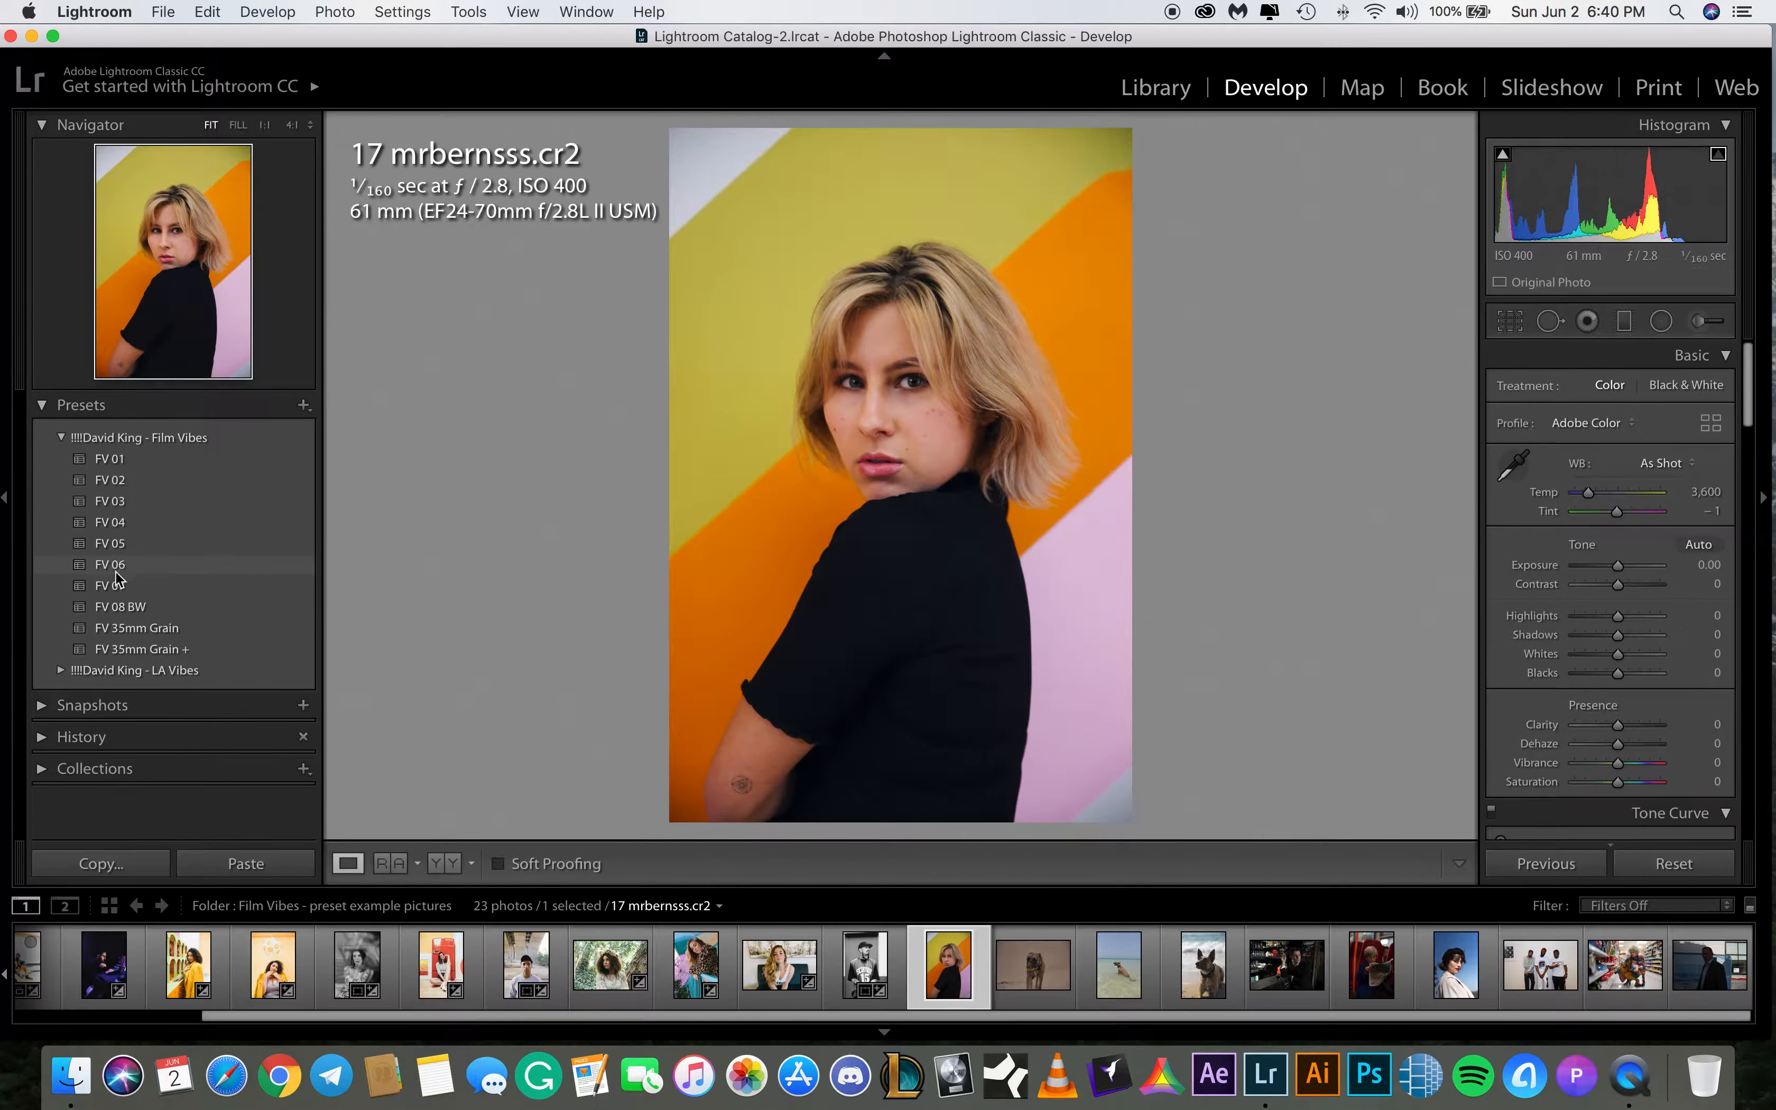
left_click(110, 459)
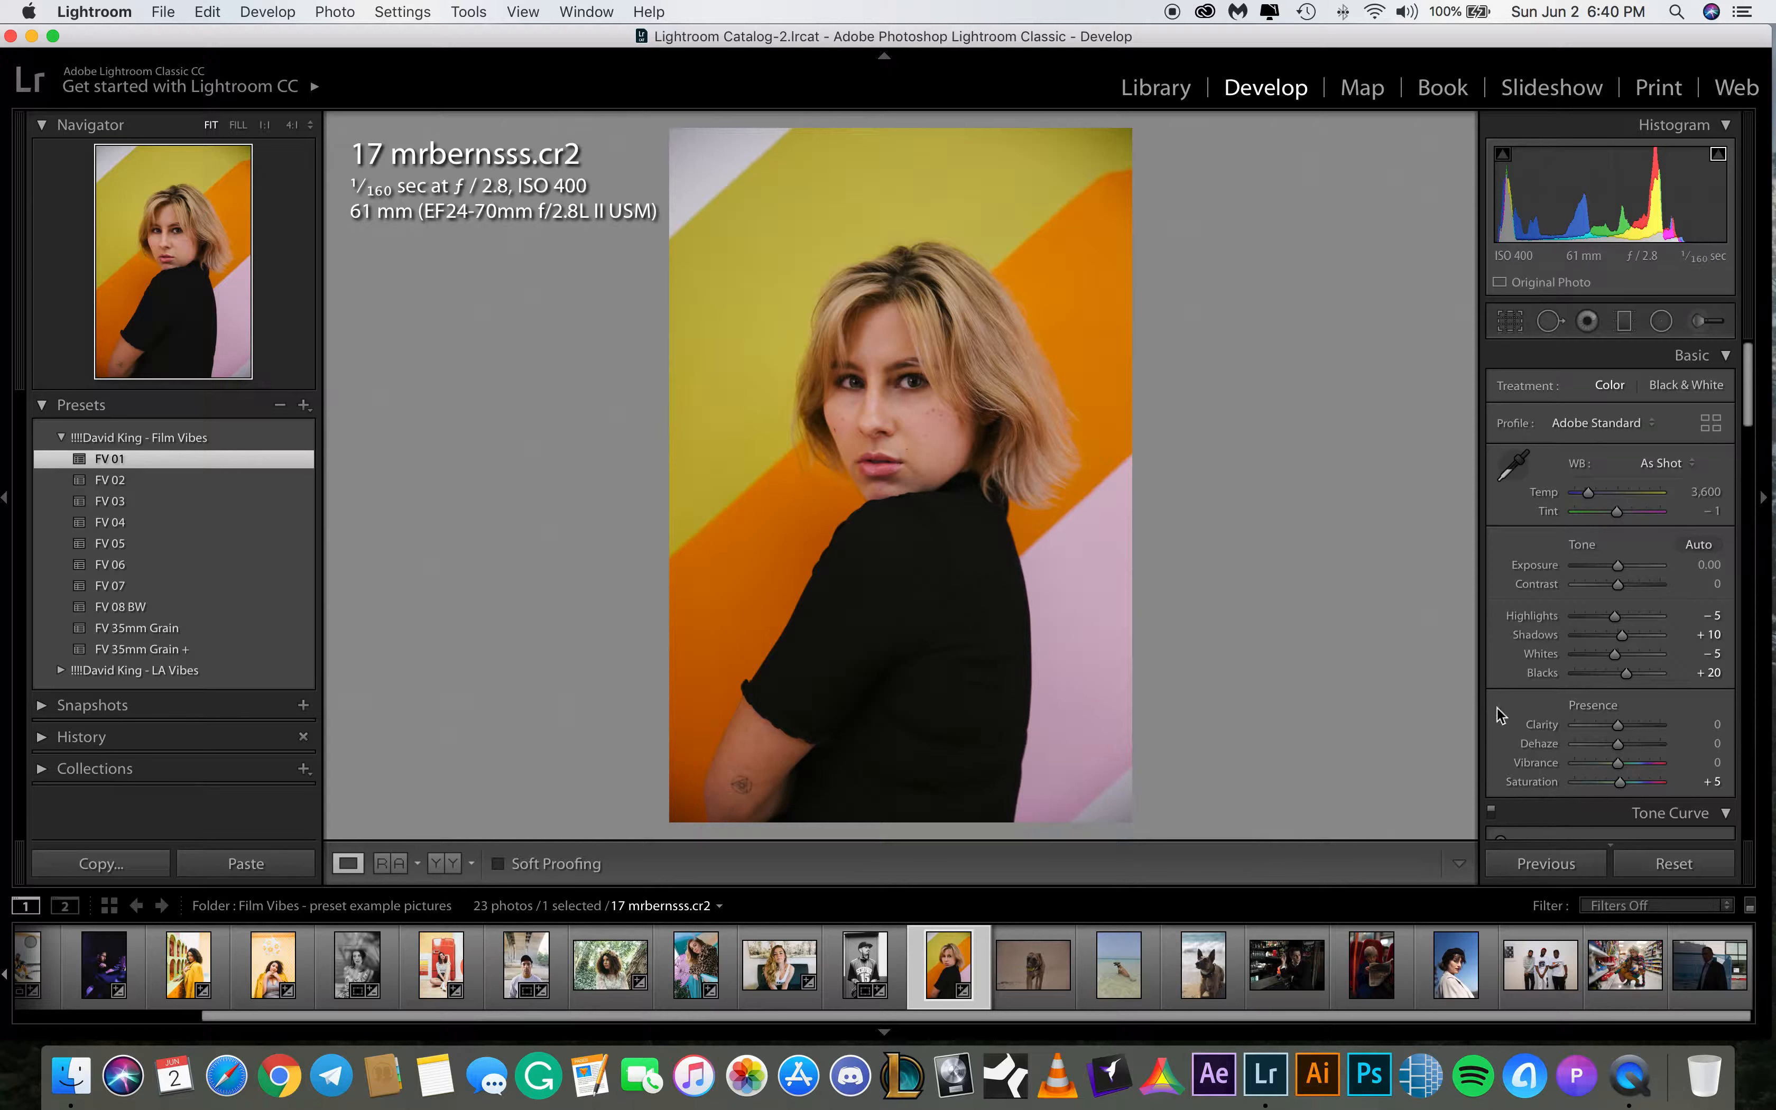
Raise the shadows to +46 and the exposure to +0.25 on 17 mrbernsss.cr2
left_click(1713, 634)
type("35")
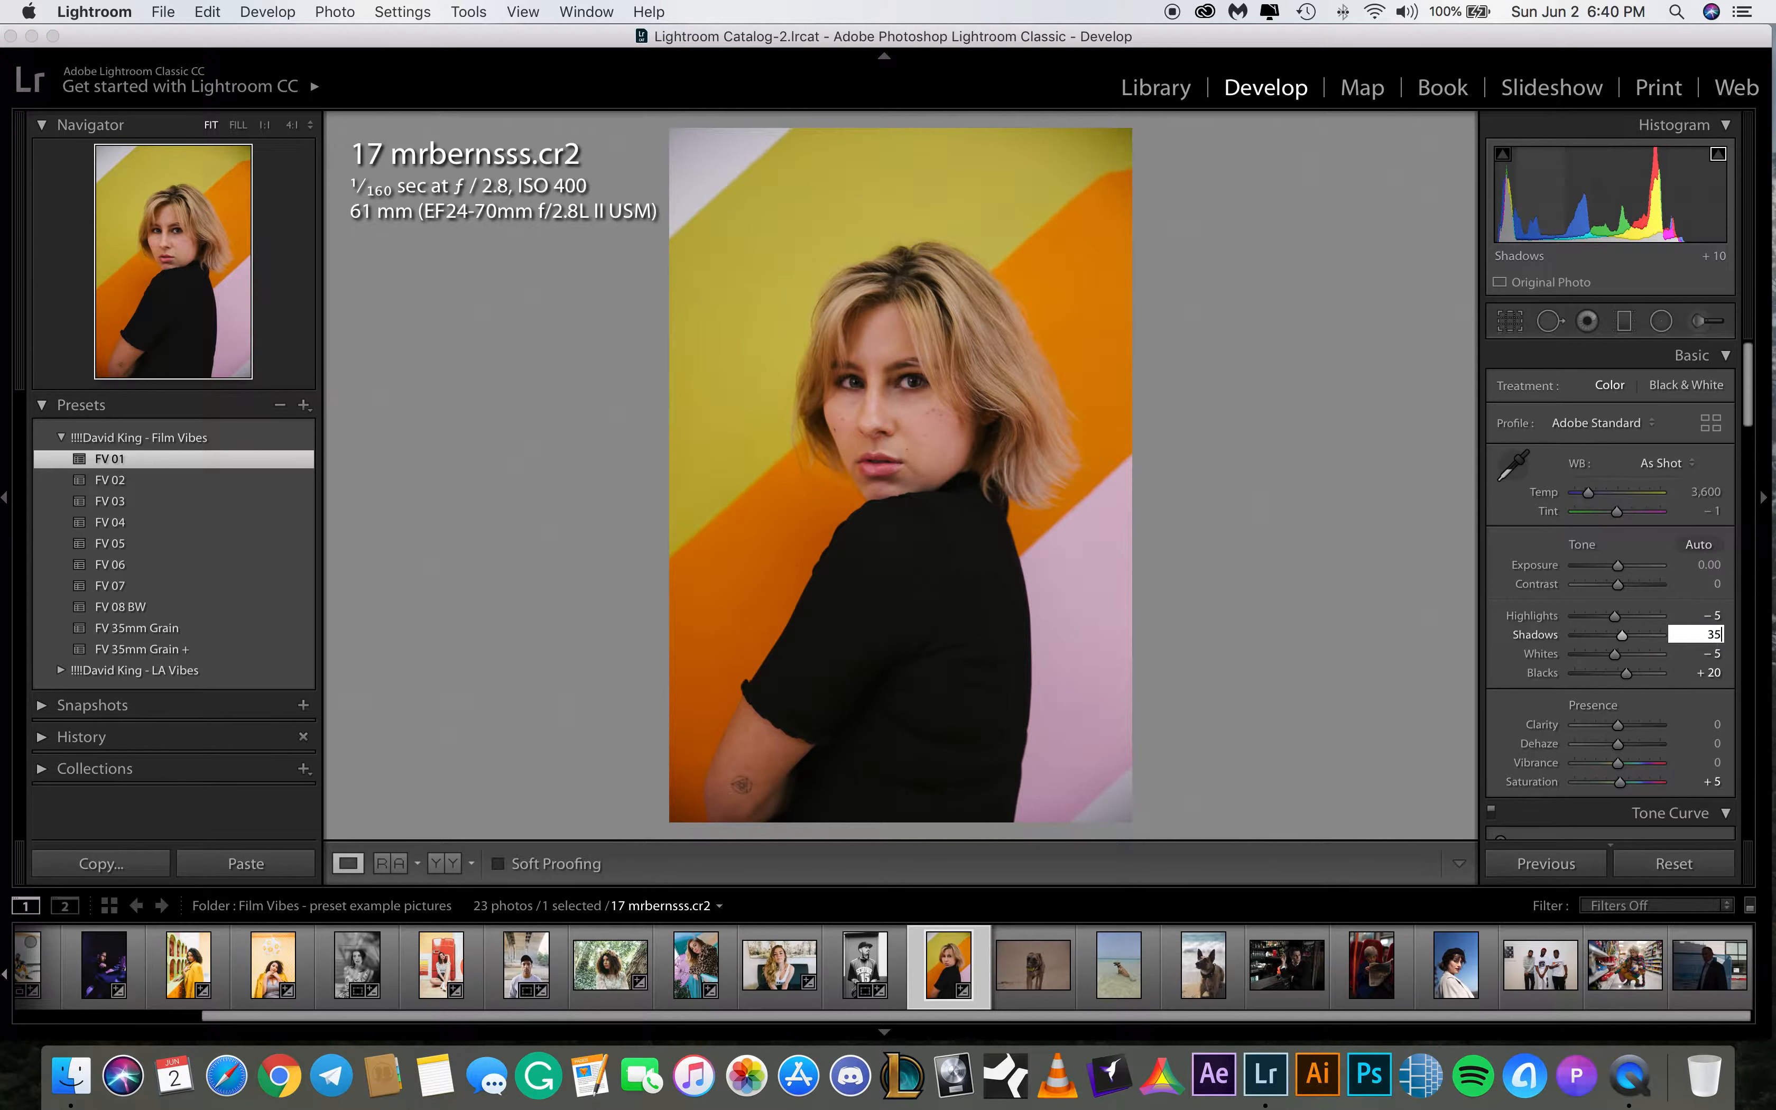
key("Return")
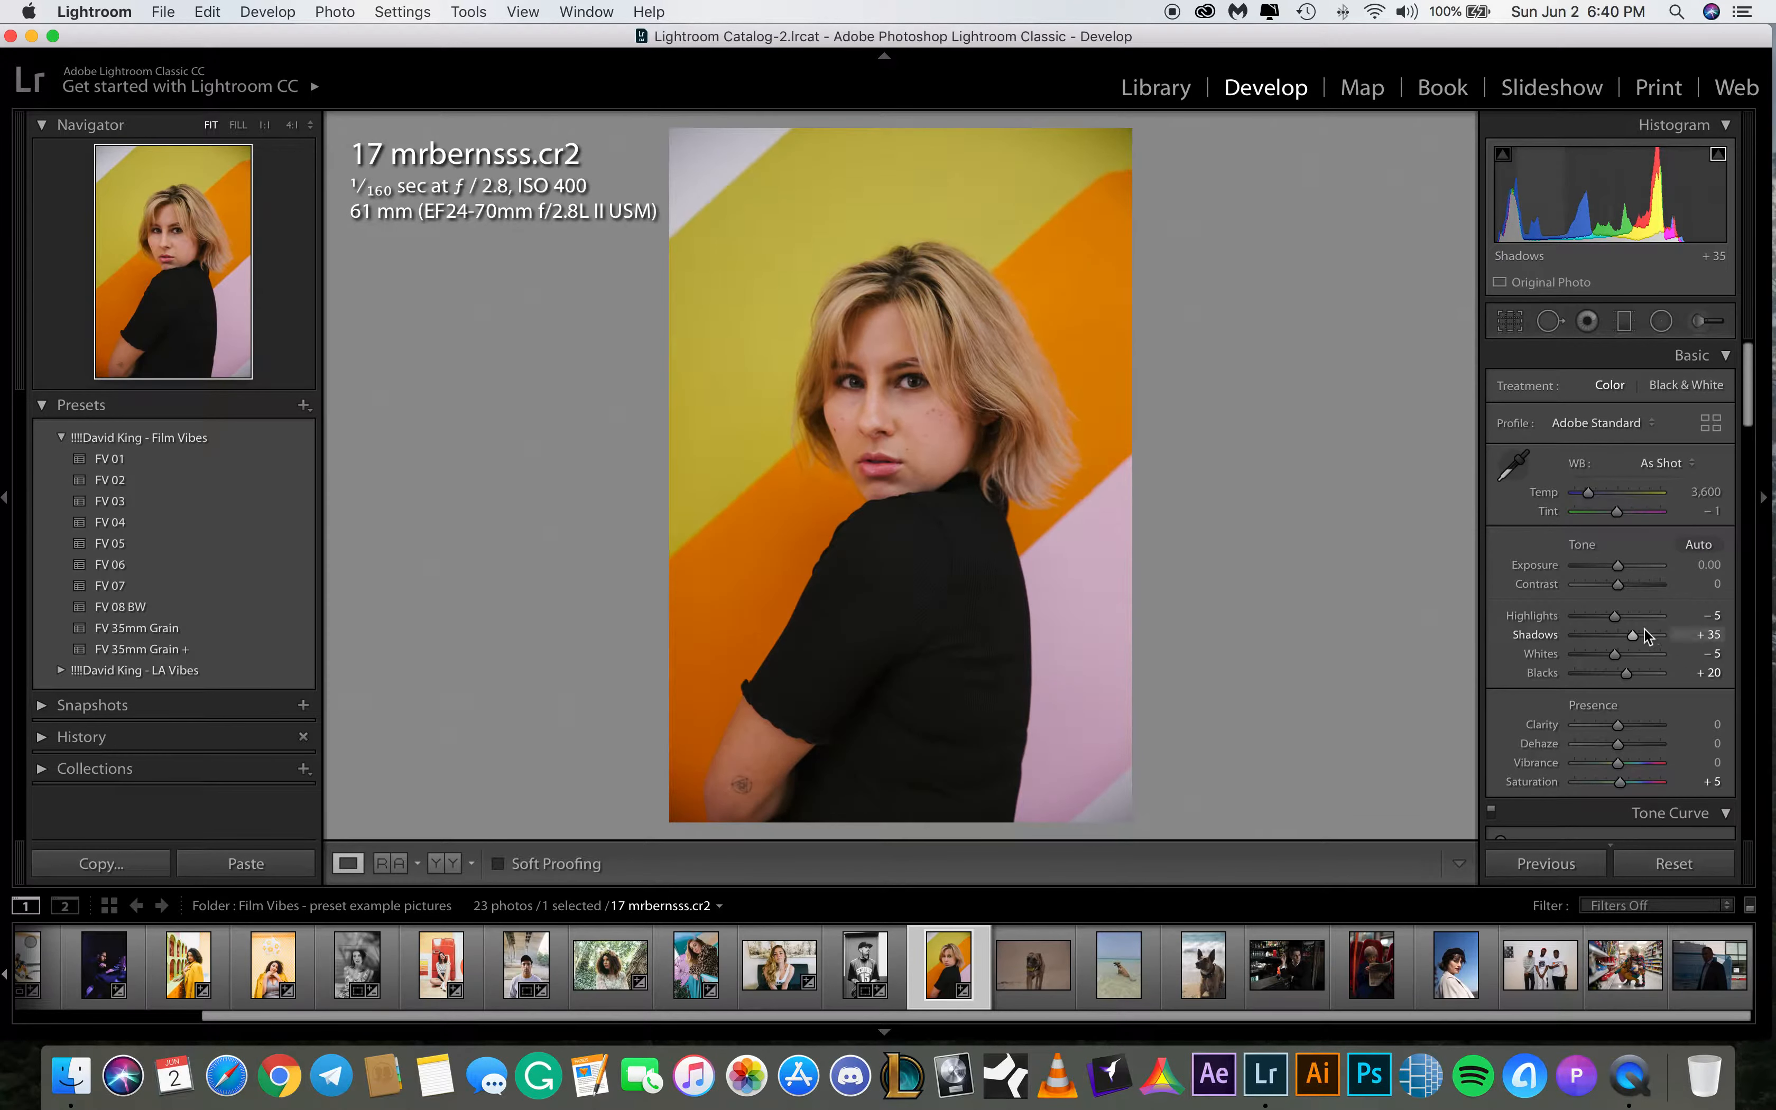
left_click_drag(1632, 635, 1636, 636)
left_click_drag(1619, 565, 1620, 566)
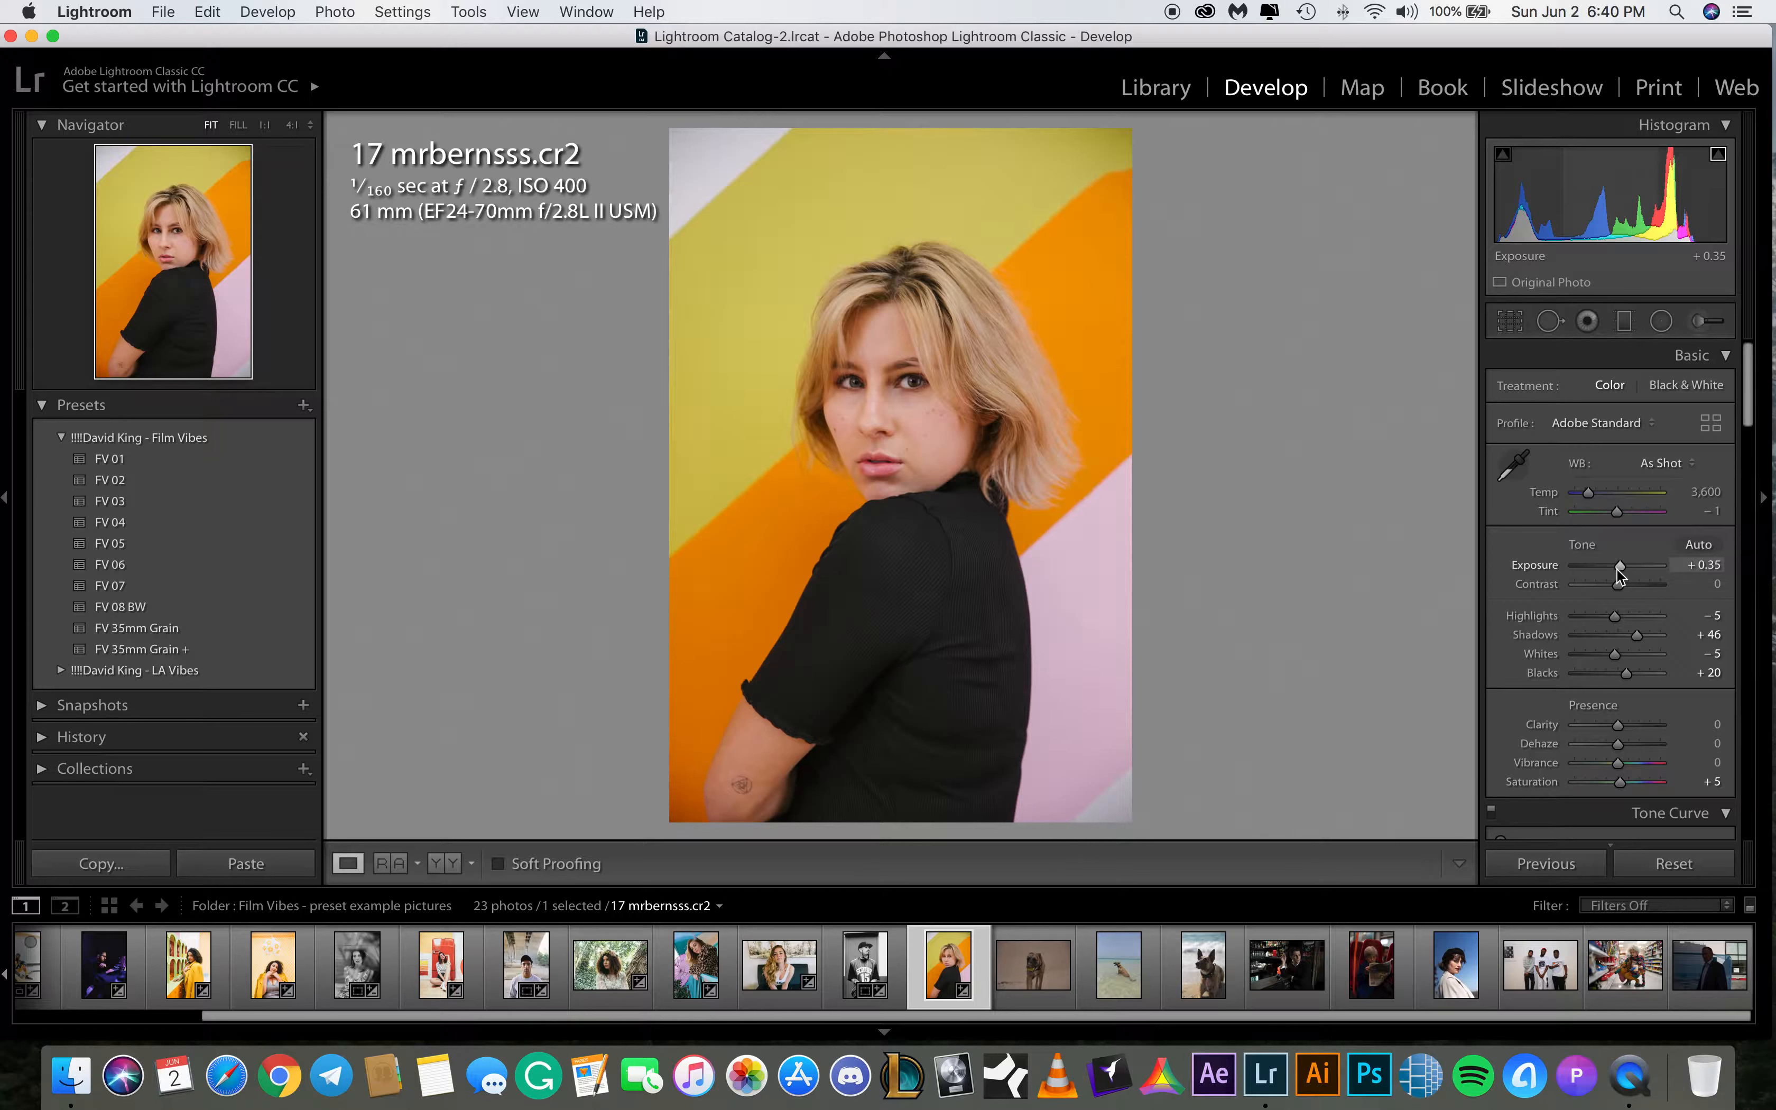
left_click_drag(1621, 566, 1619, 566)
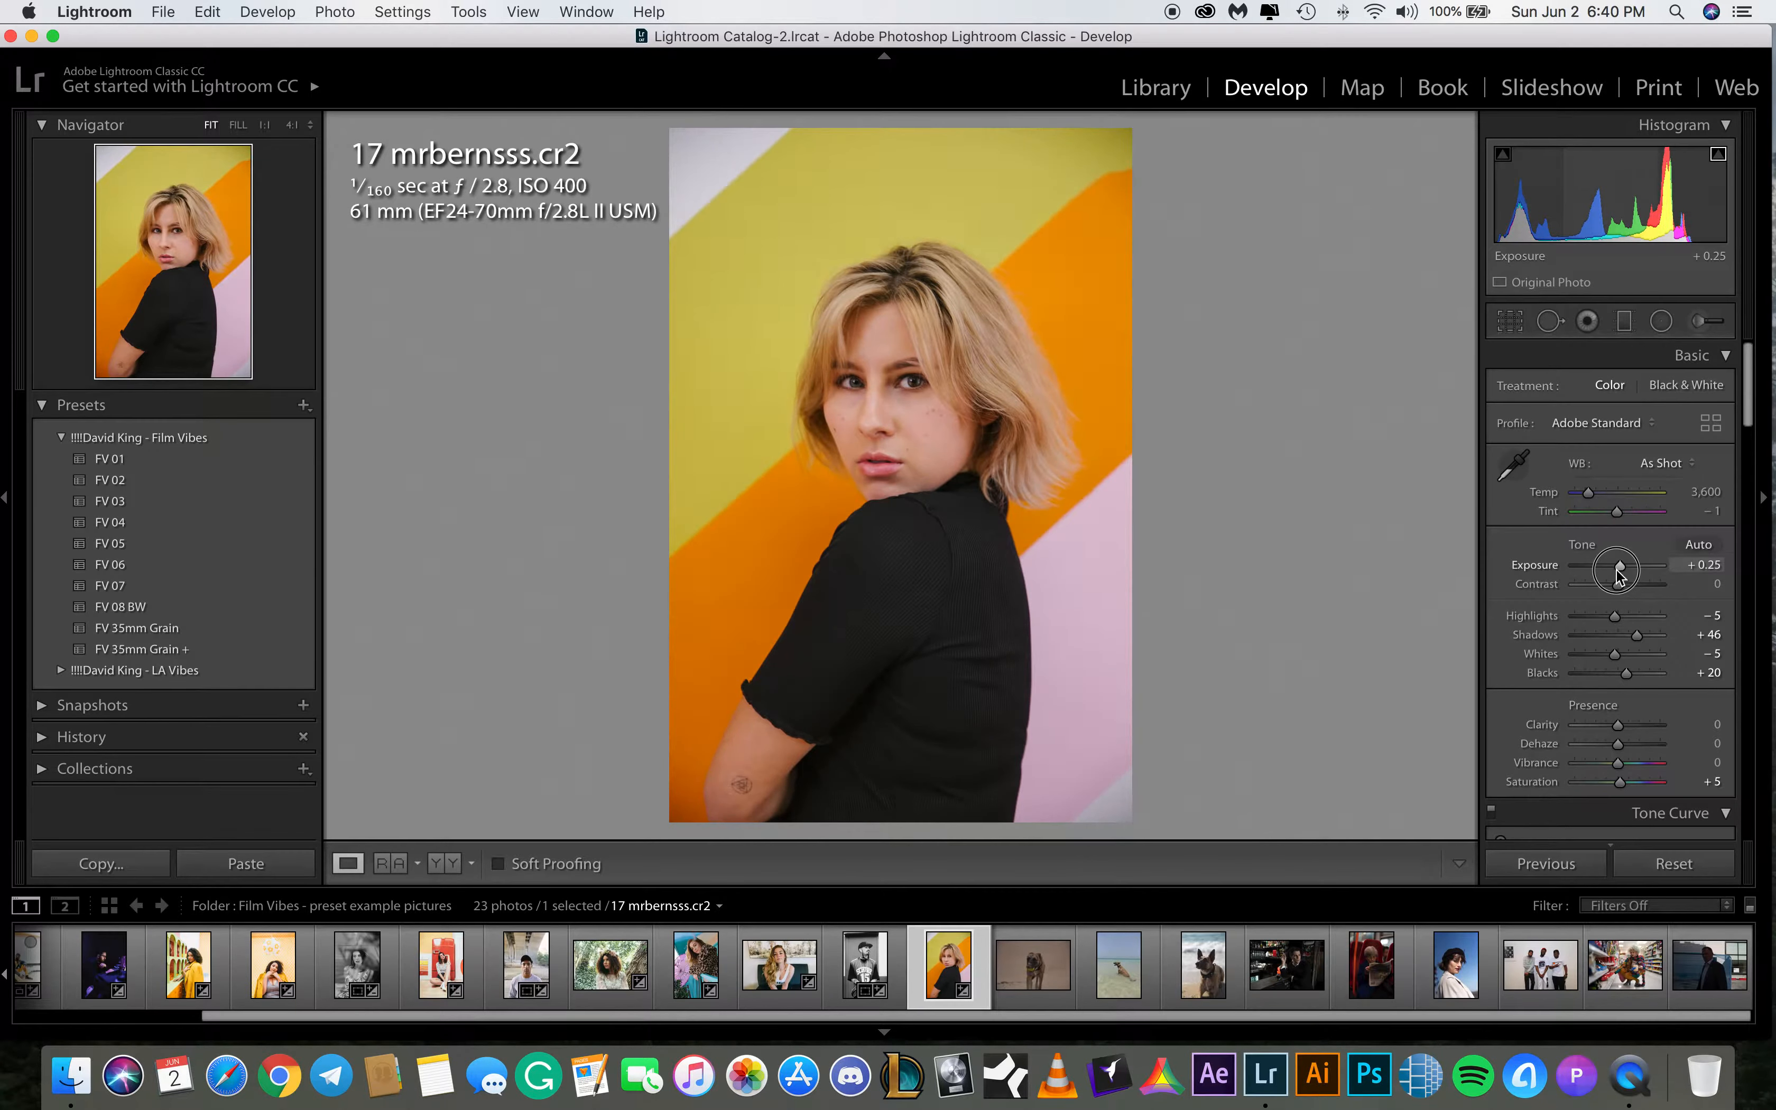
Set the blacks to +35
left_click_drag(1628, 674, 1642, 677)
key("super+z")
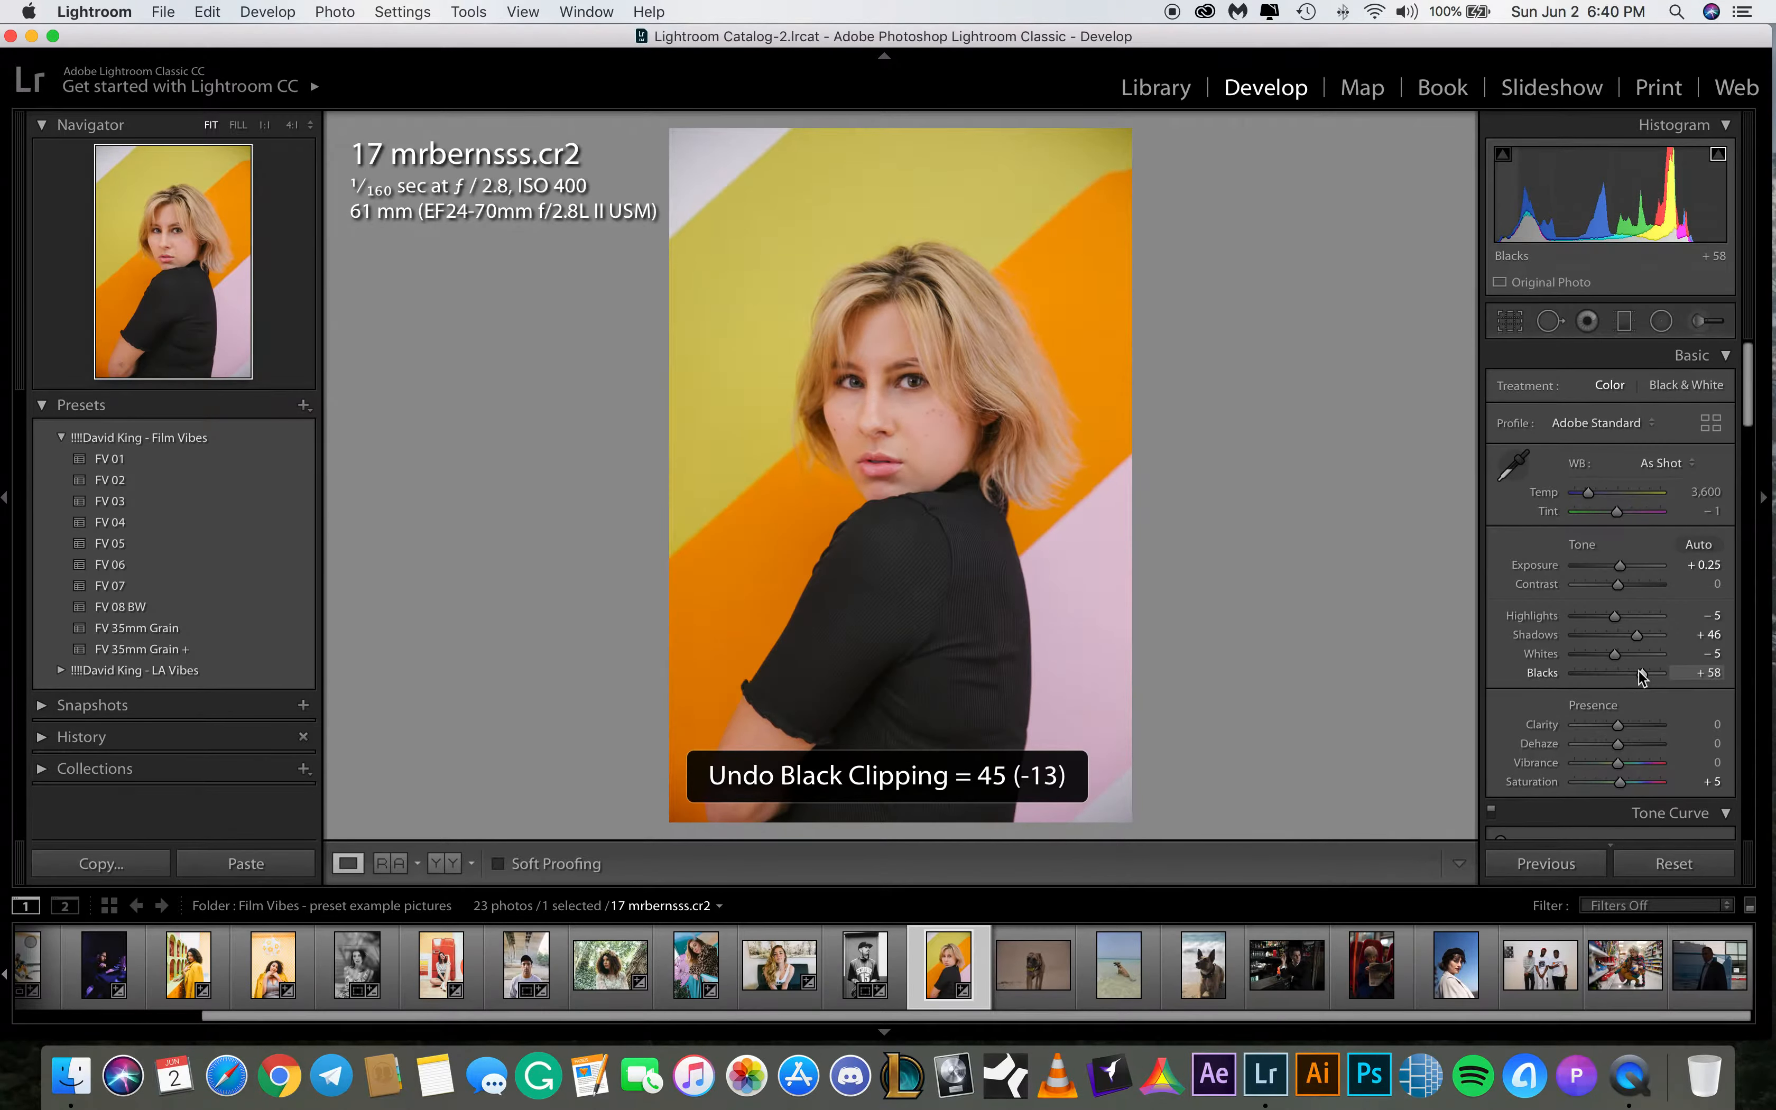
left_click(1702, 672)
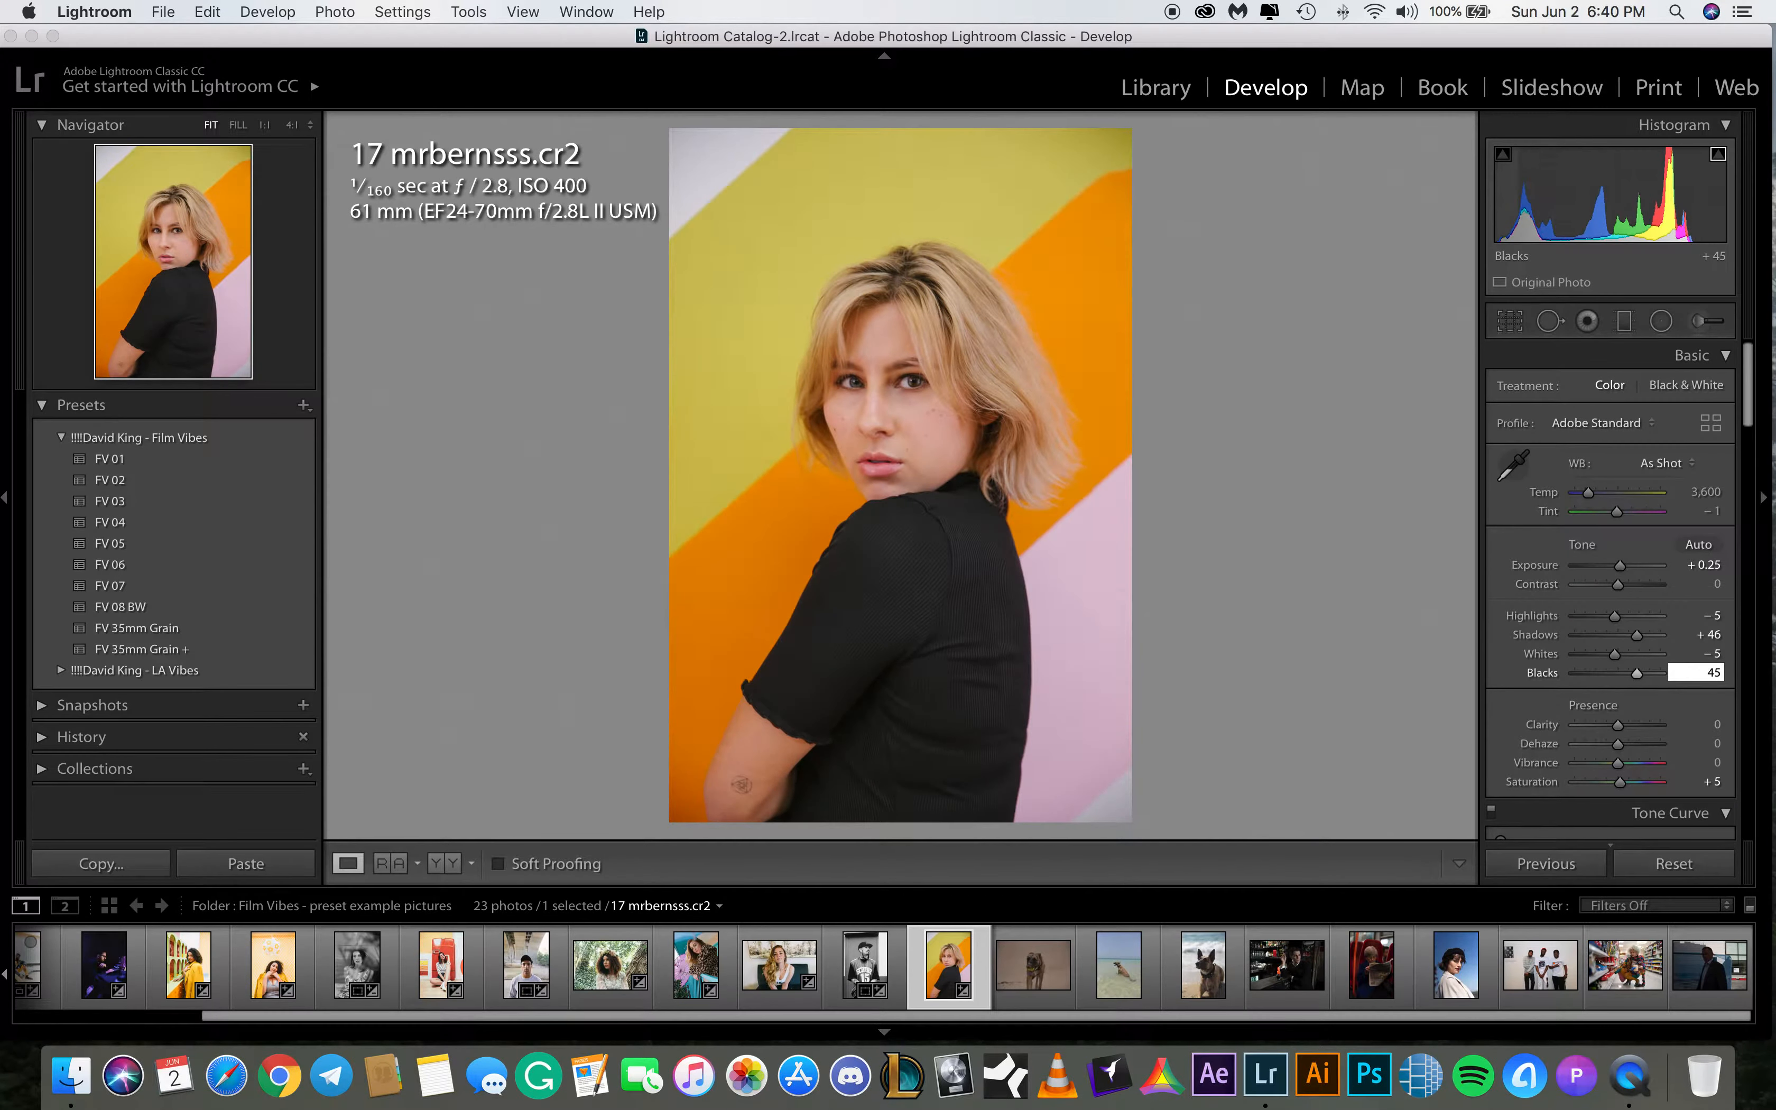
key("BackSpace")
type("0")
key("Return")
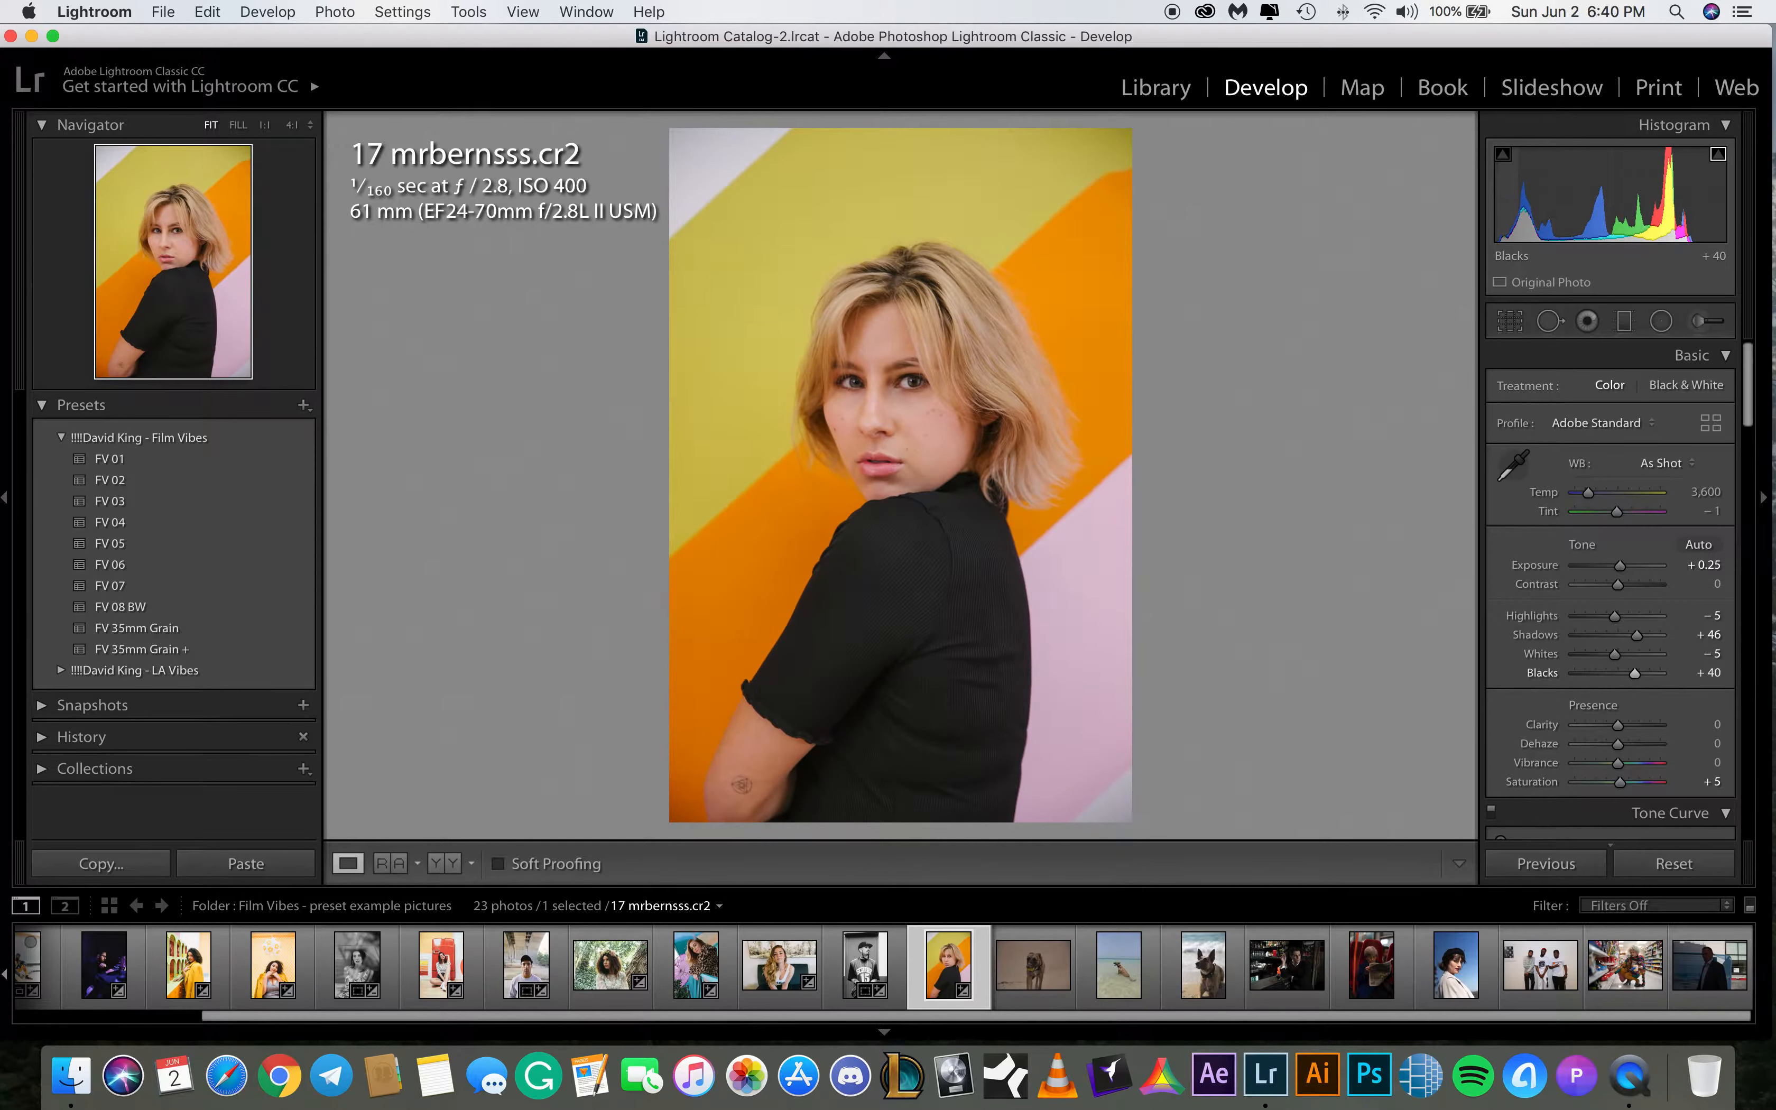
left_click(1712, 674)
type("35")
key("Return")
Apply the FV 07 preset to 14 falcothedutch.JPG, raising exposure to +0.65 and shadows to +75
left_click(1032, 973)
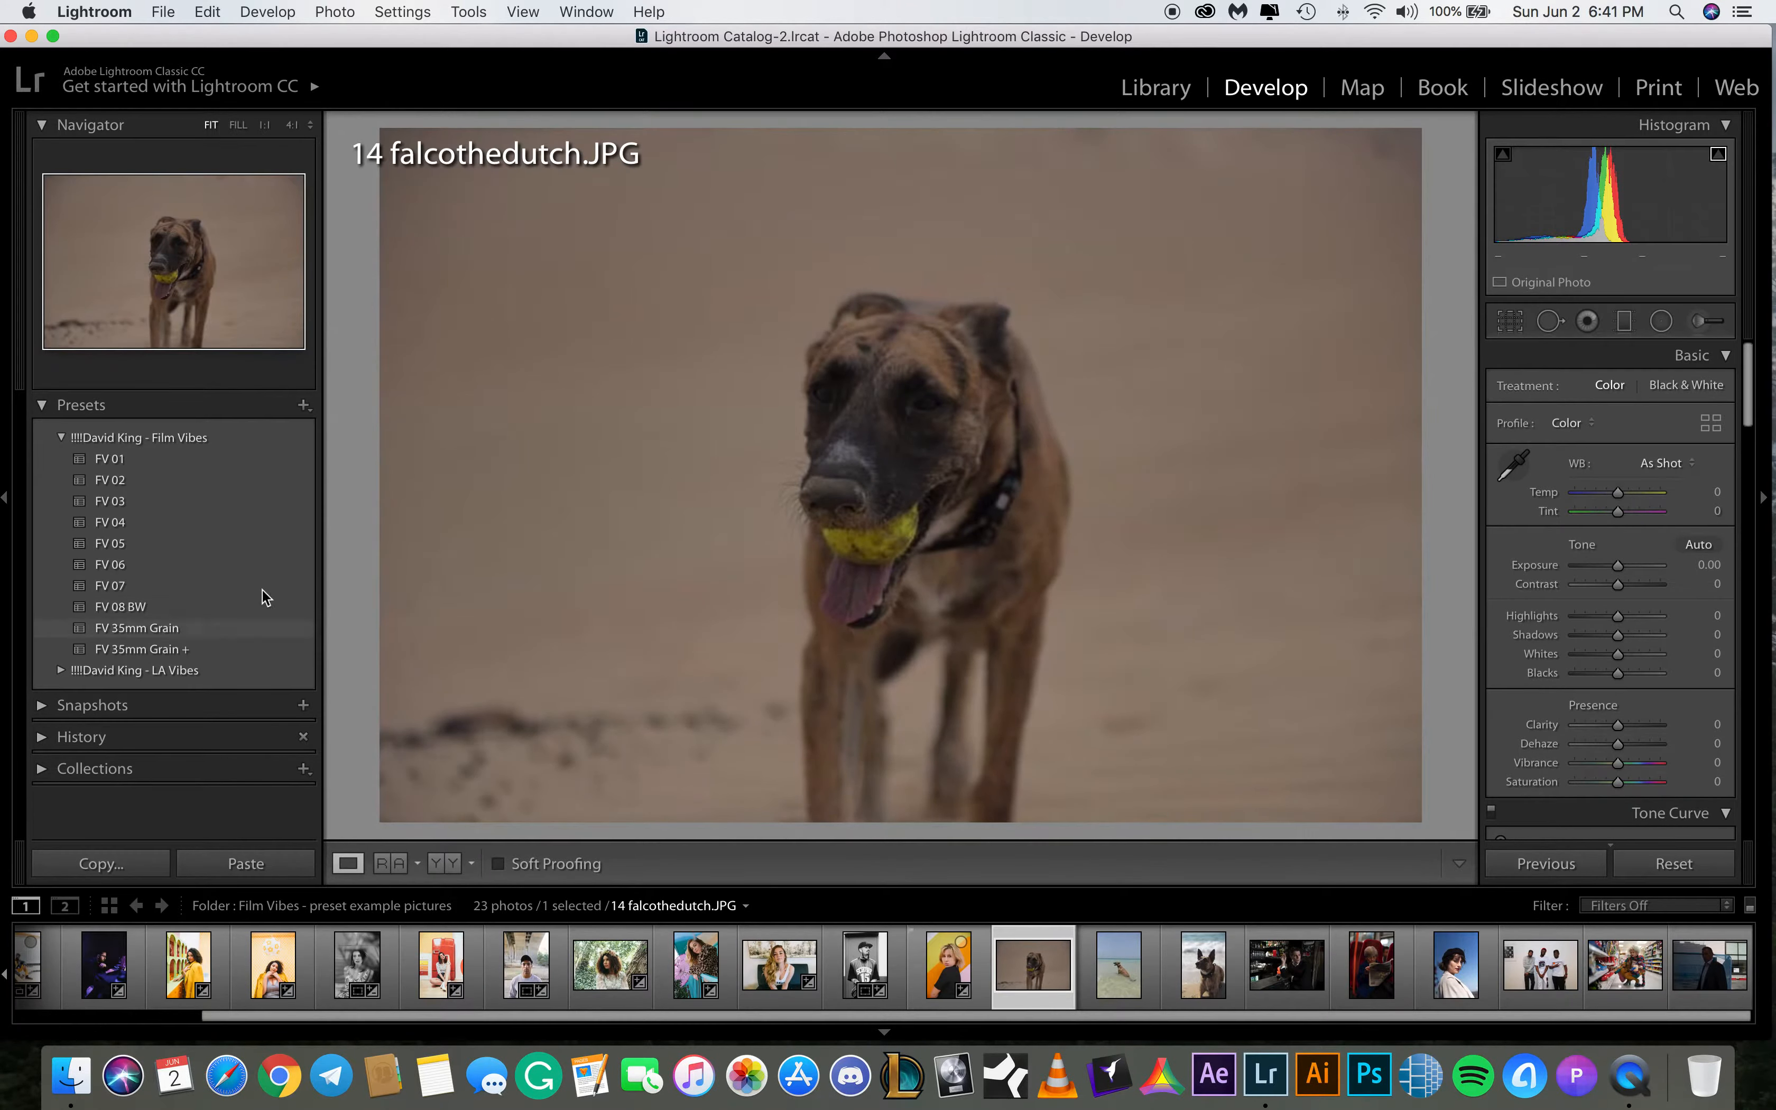
left_click(225, 585)
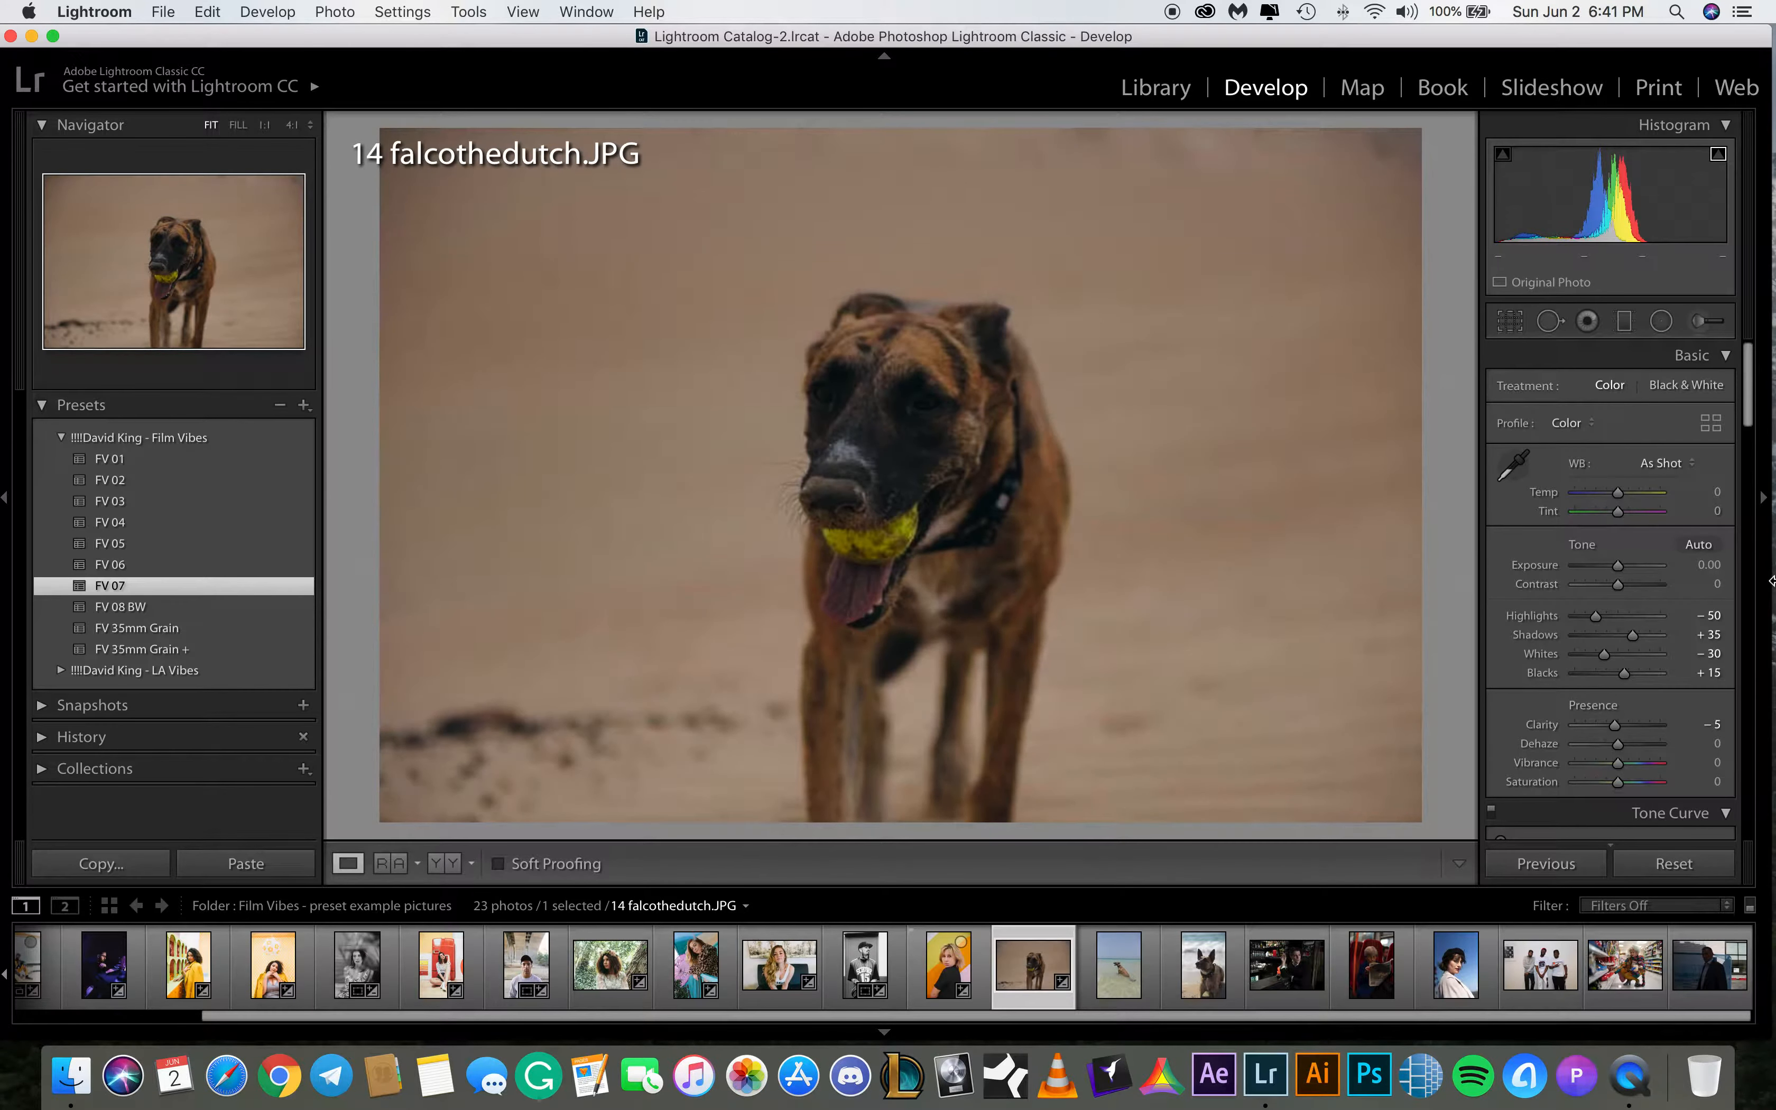
left_click_drag(1618, 566, 1620, 567)
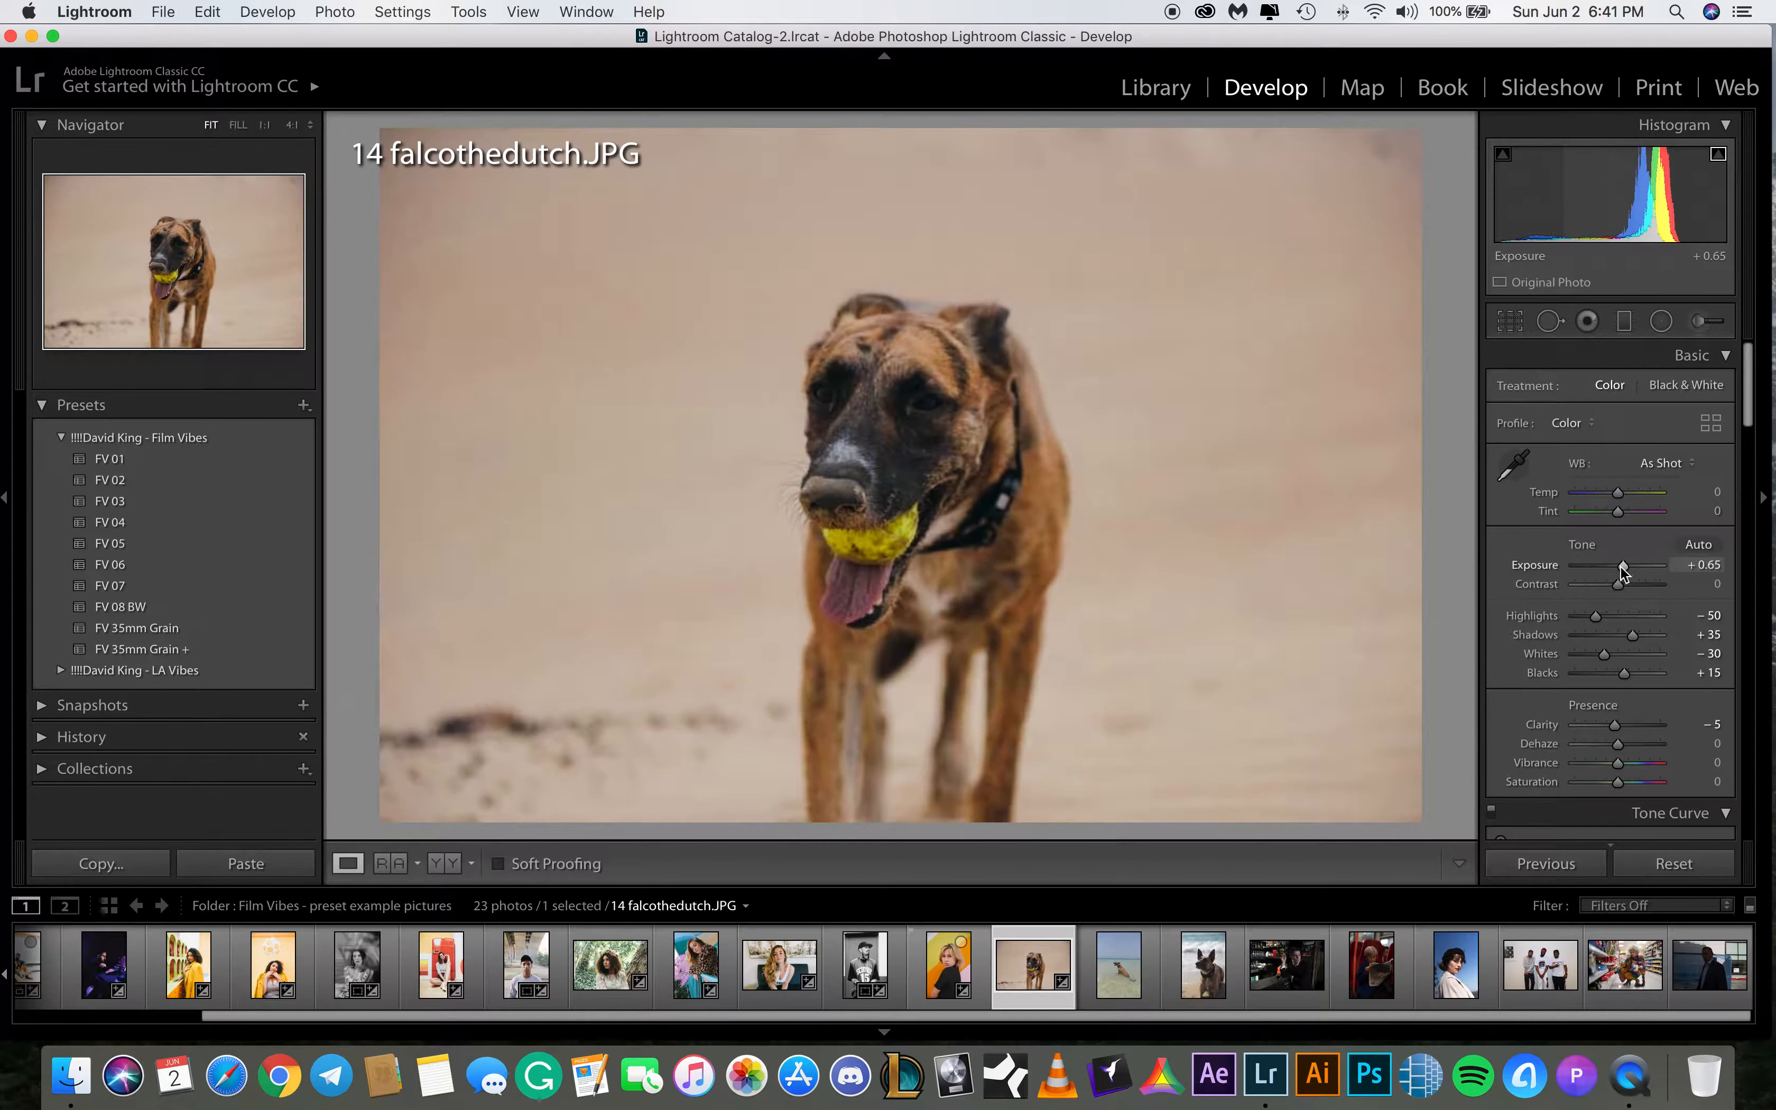
left_click(884, 373)
left_click(884, 373)
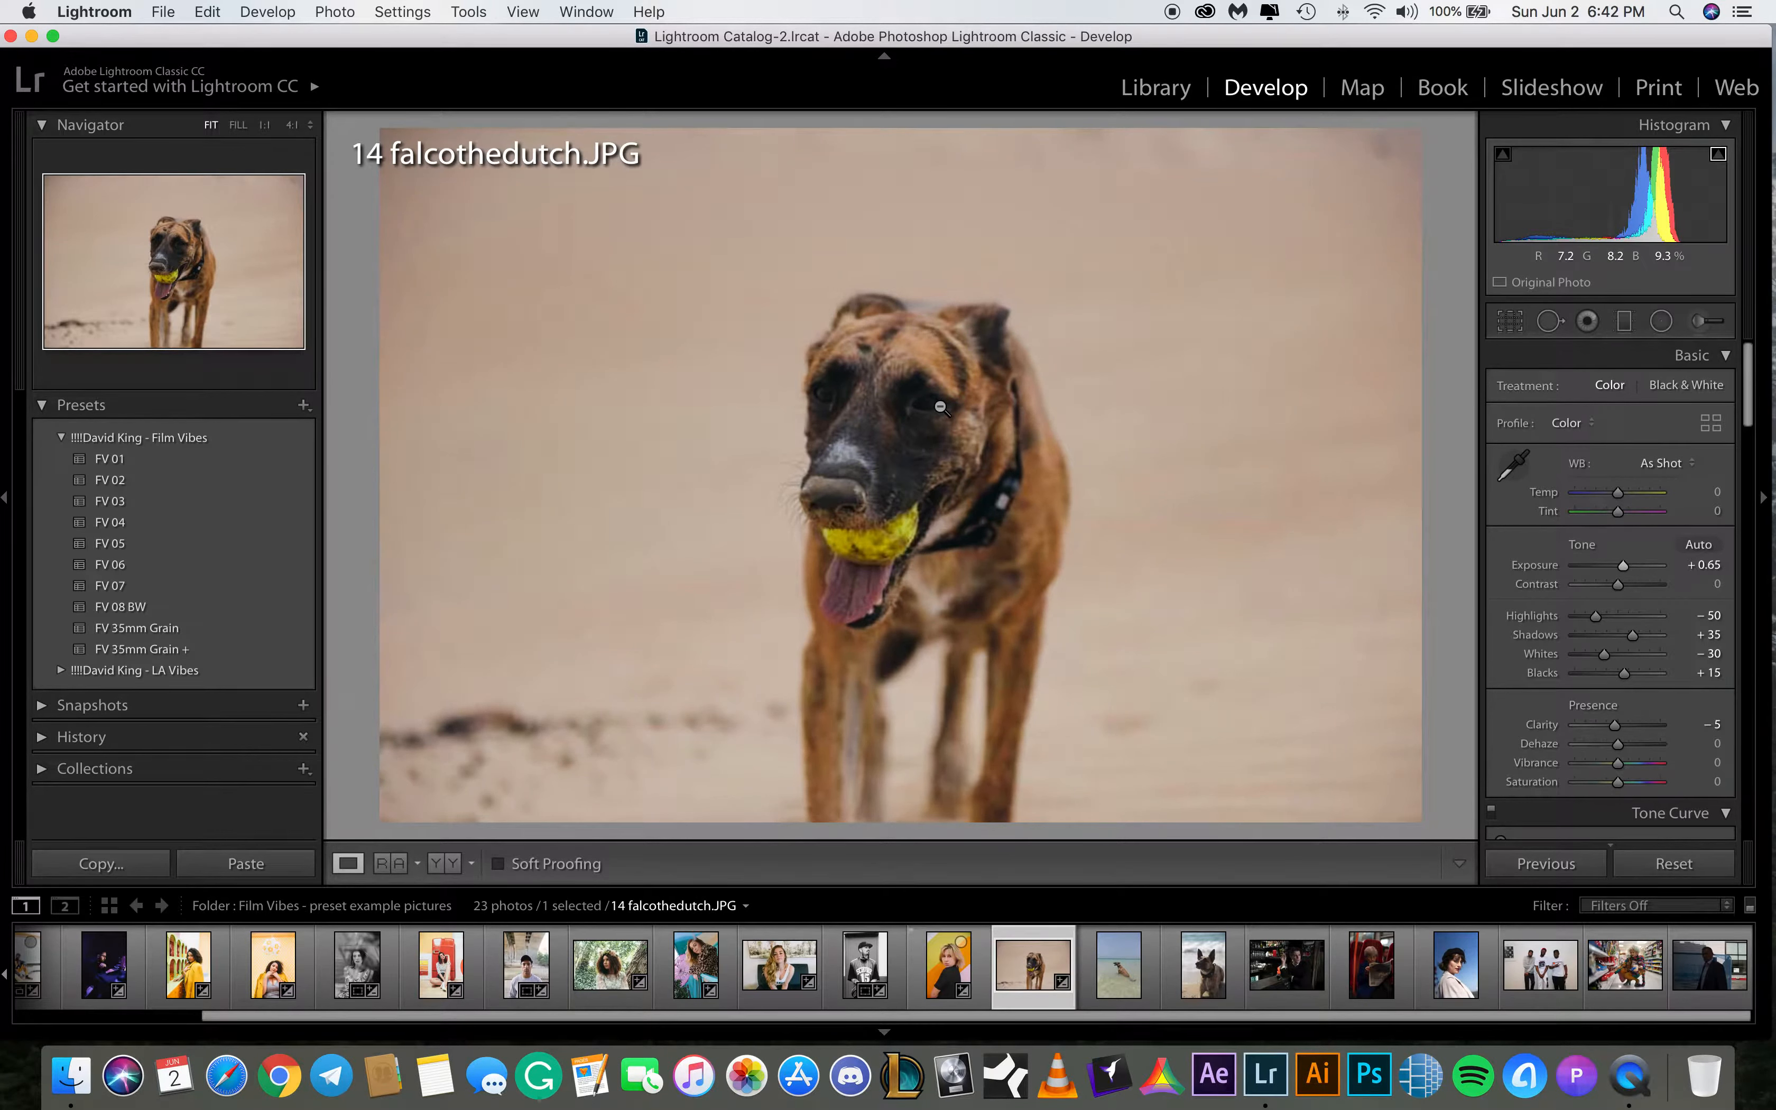
left_click_drag(1632, 634, 1647, 639)
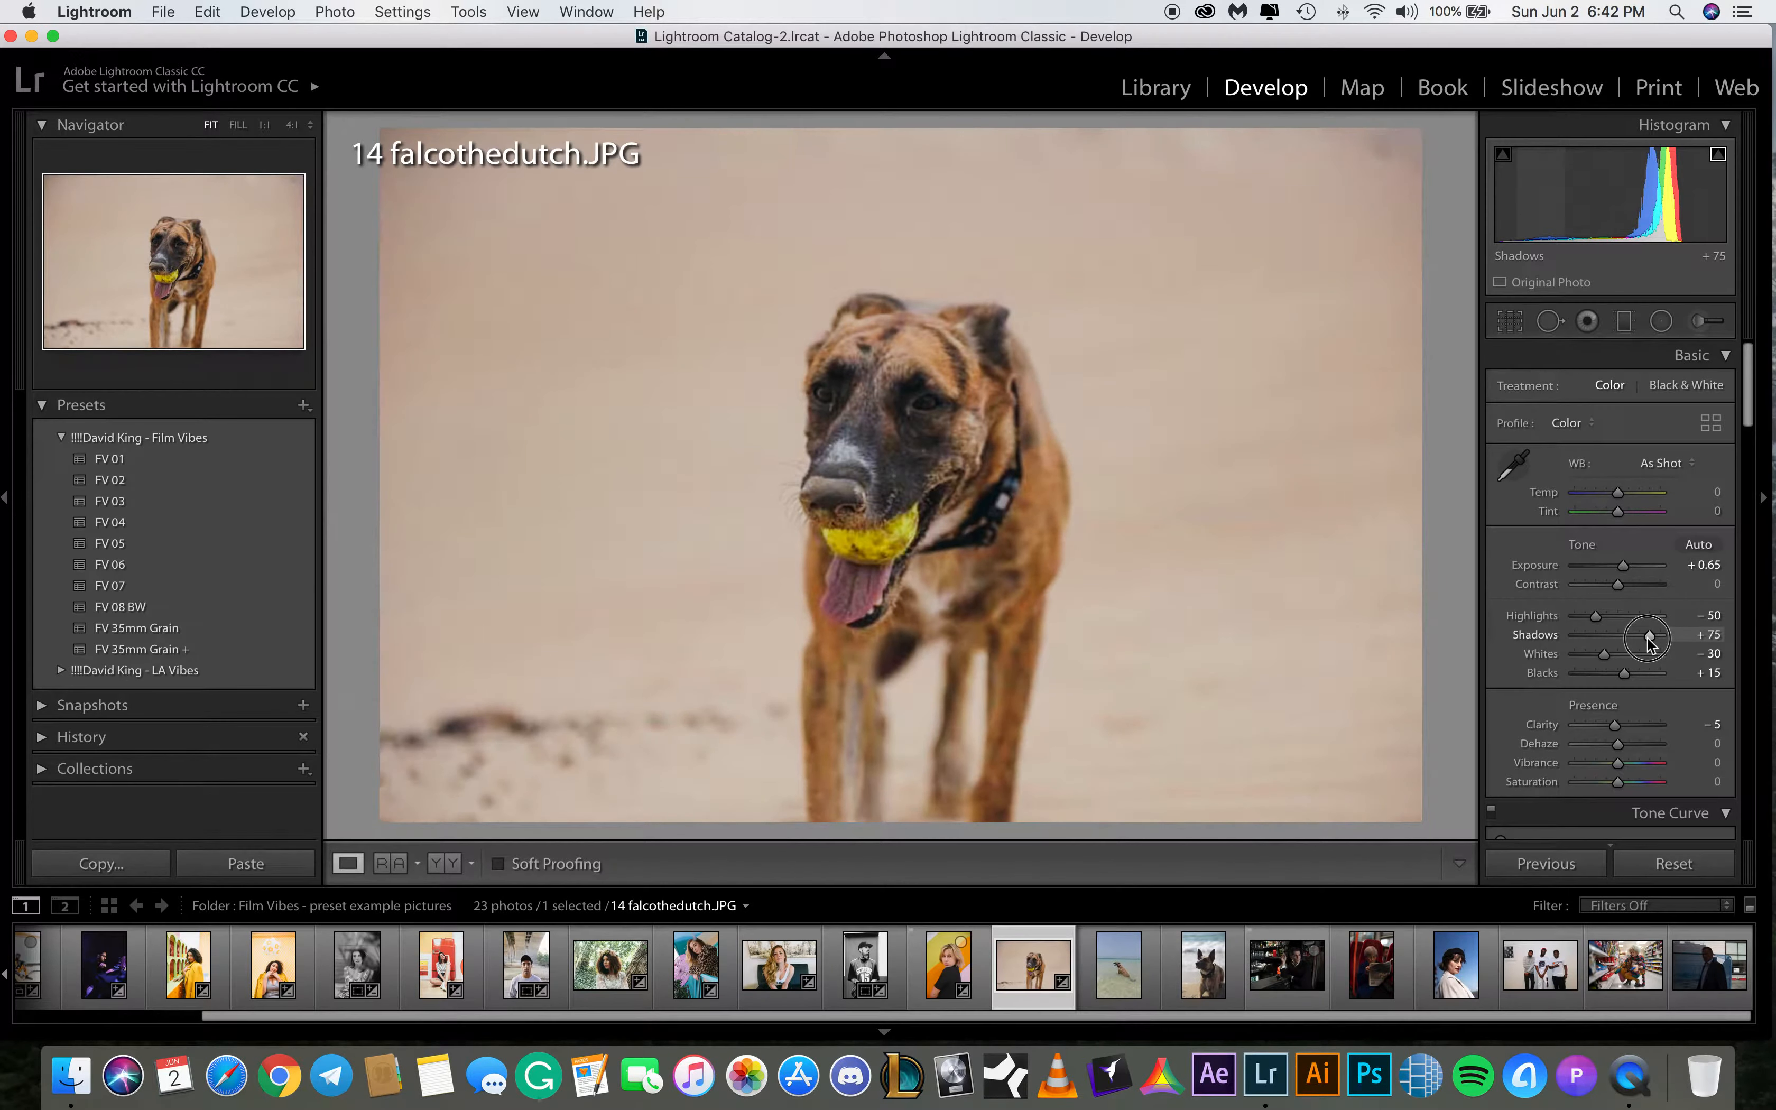
Compare the before and after views of 14 falcothedutch.JPG
key("backslash")
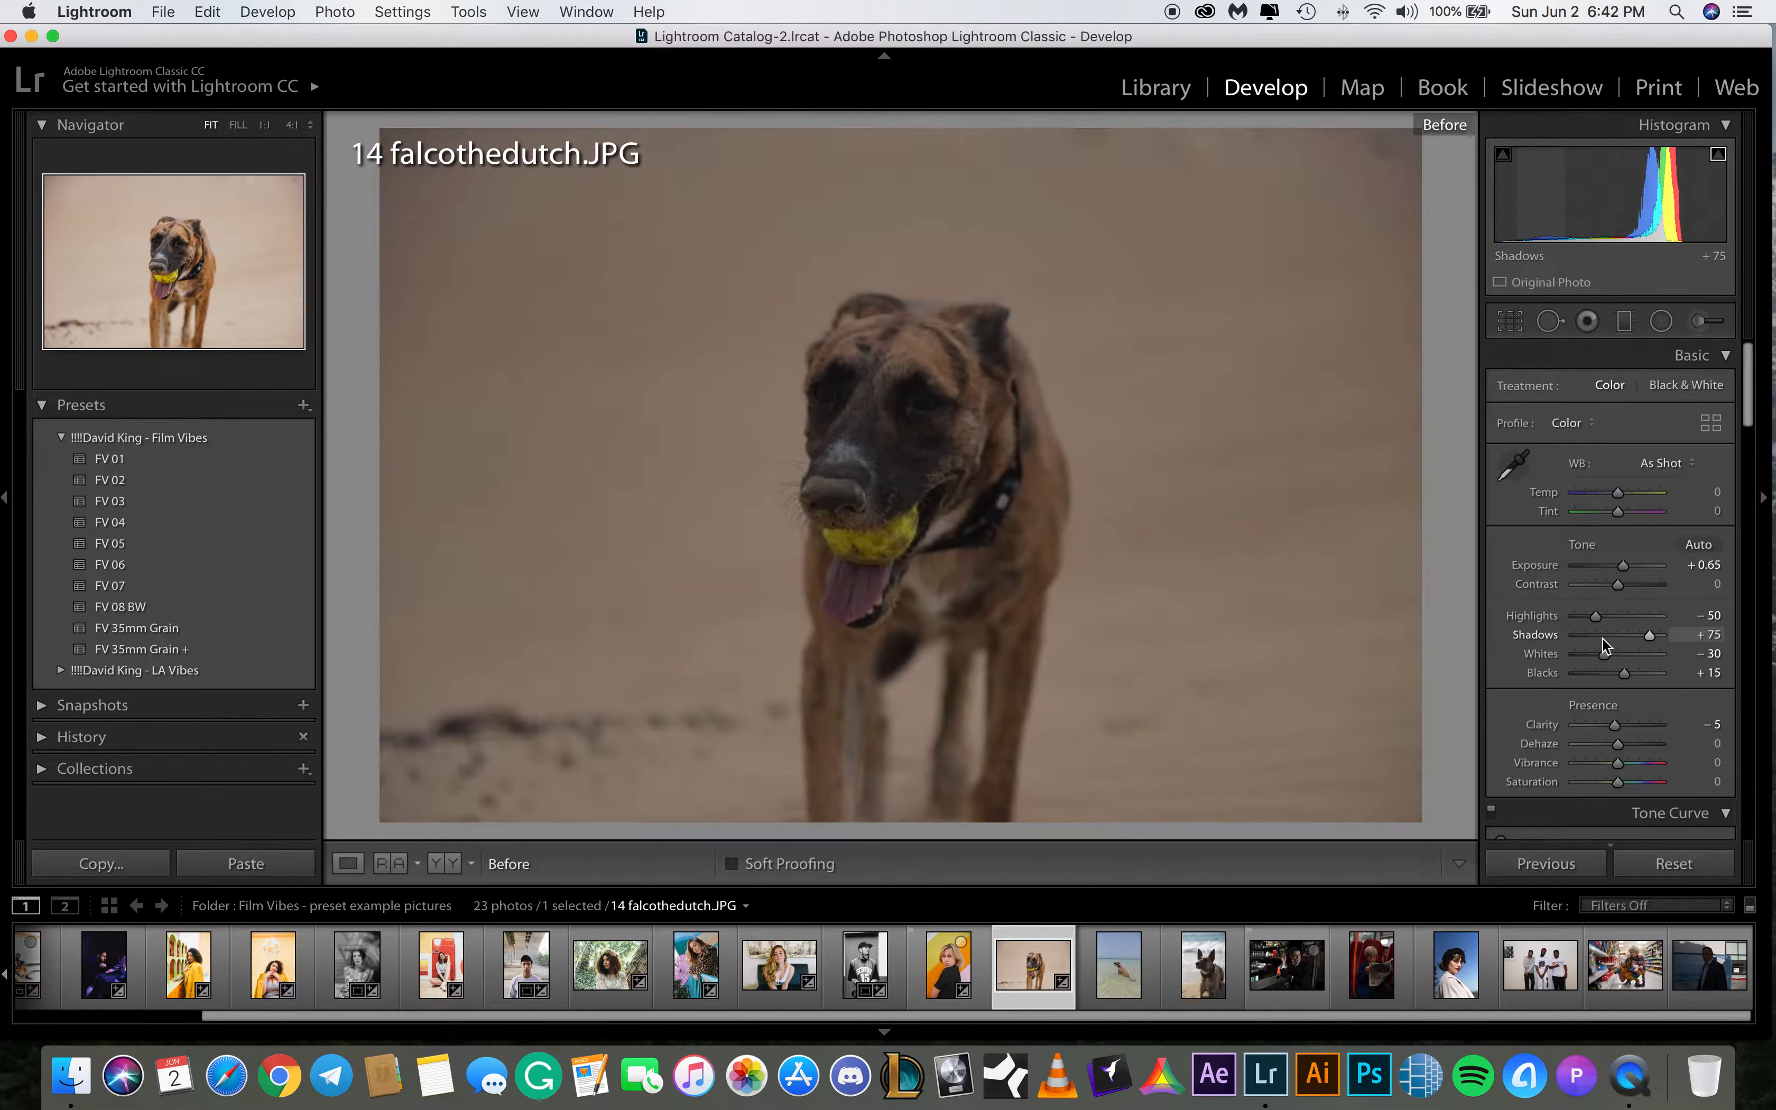
key("backslash")
key("backslash")
key("backslash")
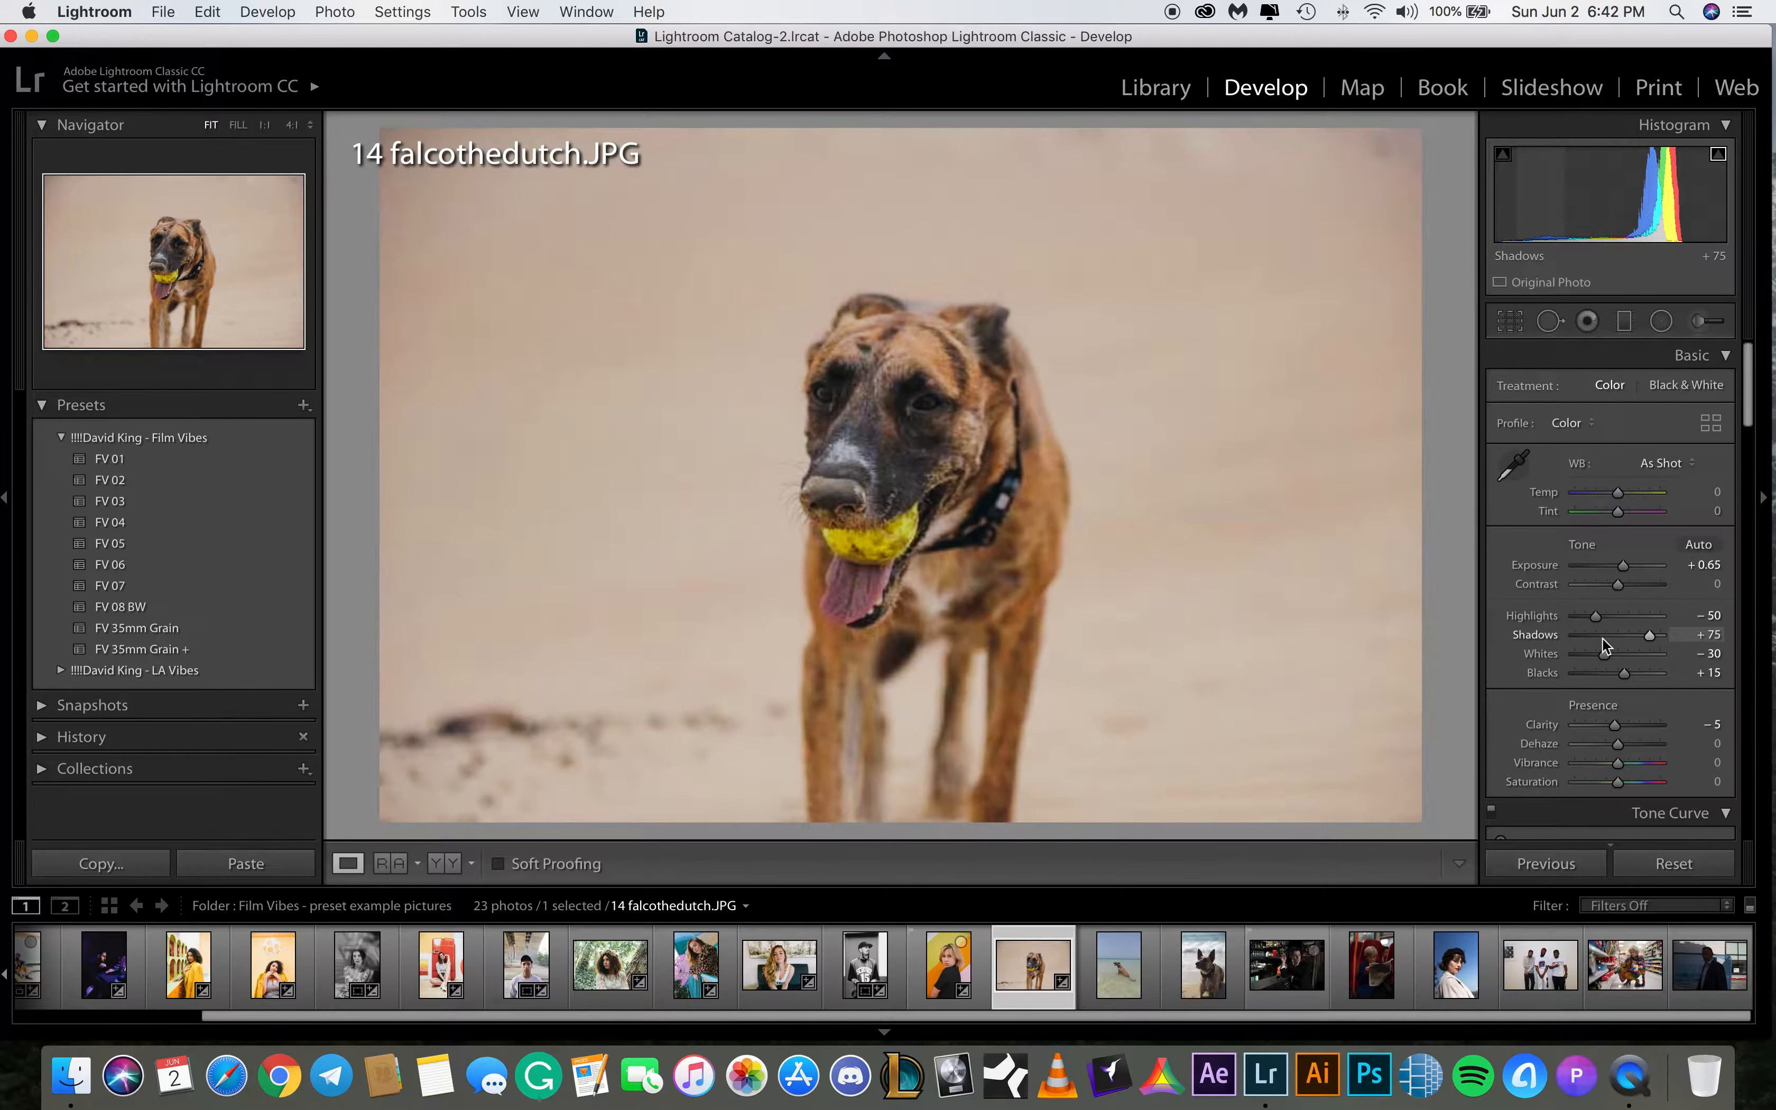
Select 15 falcothedutch.JPG and apply the FV 06 preset
left_click(1119, 971)
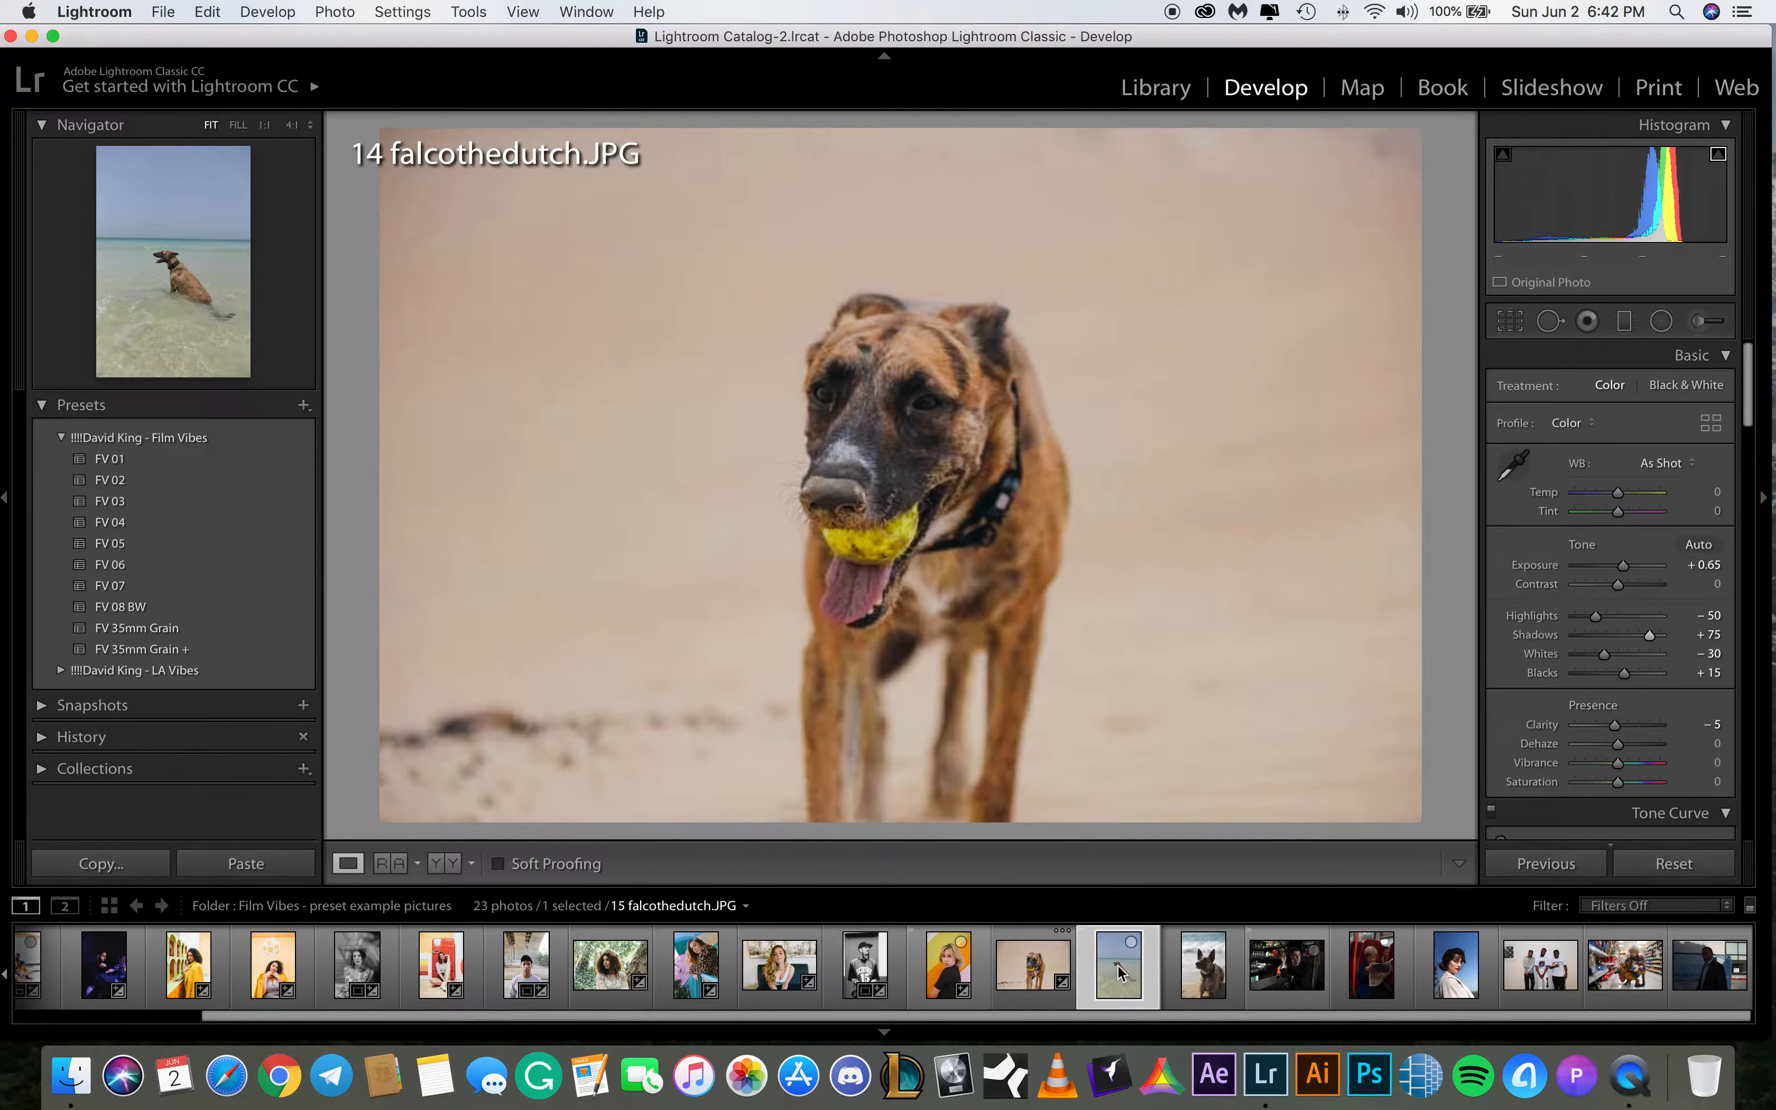
left_click(1510, 321)
left_click_drag(1703, 453, 1686, 453)
left_click(1429, 857)
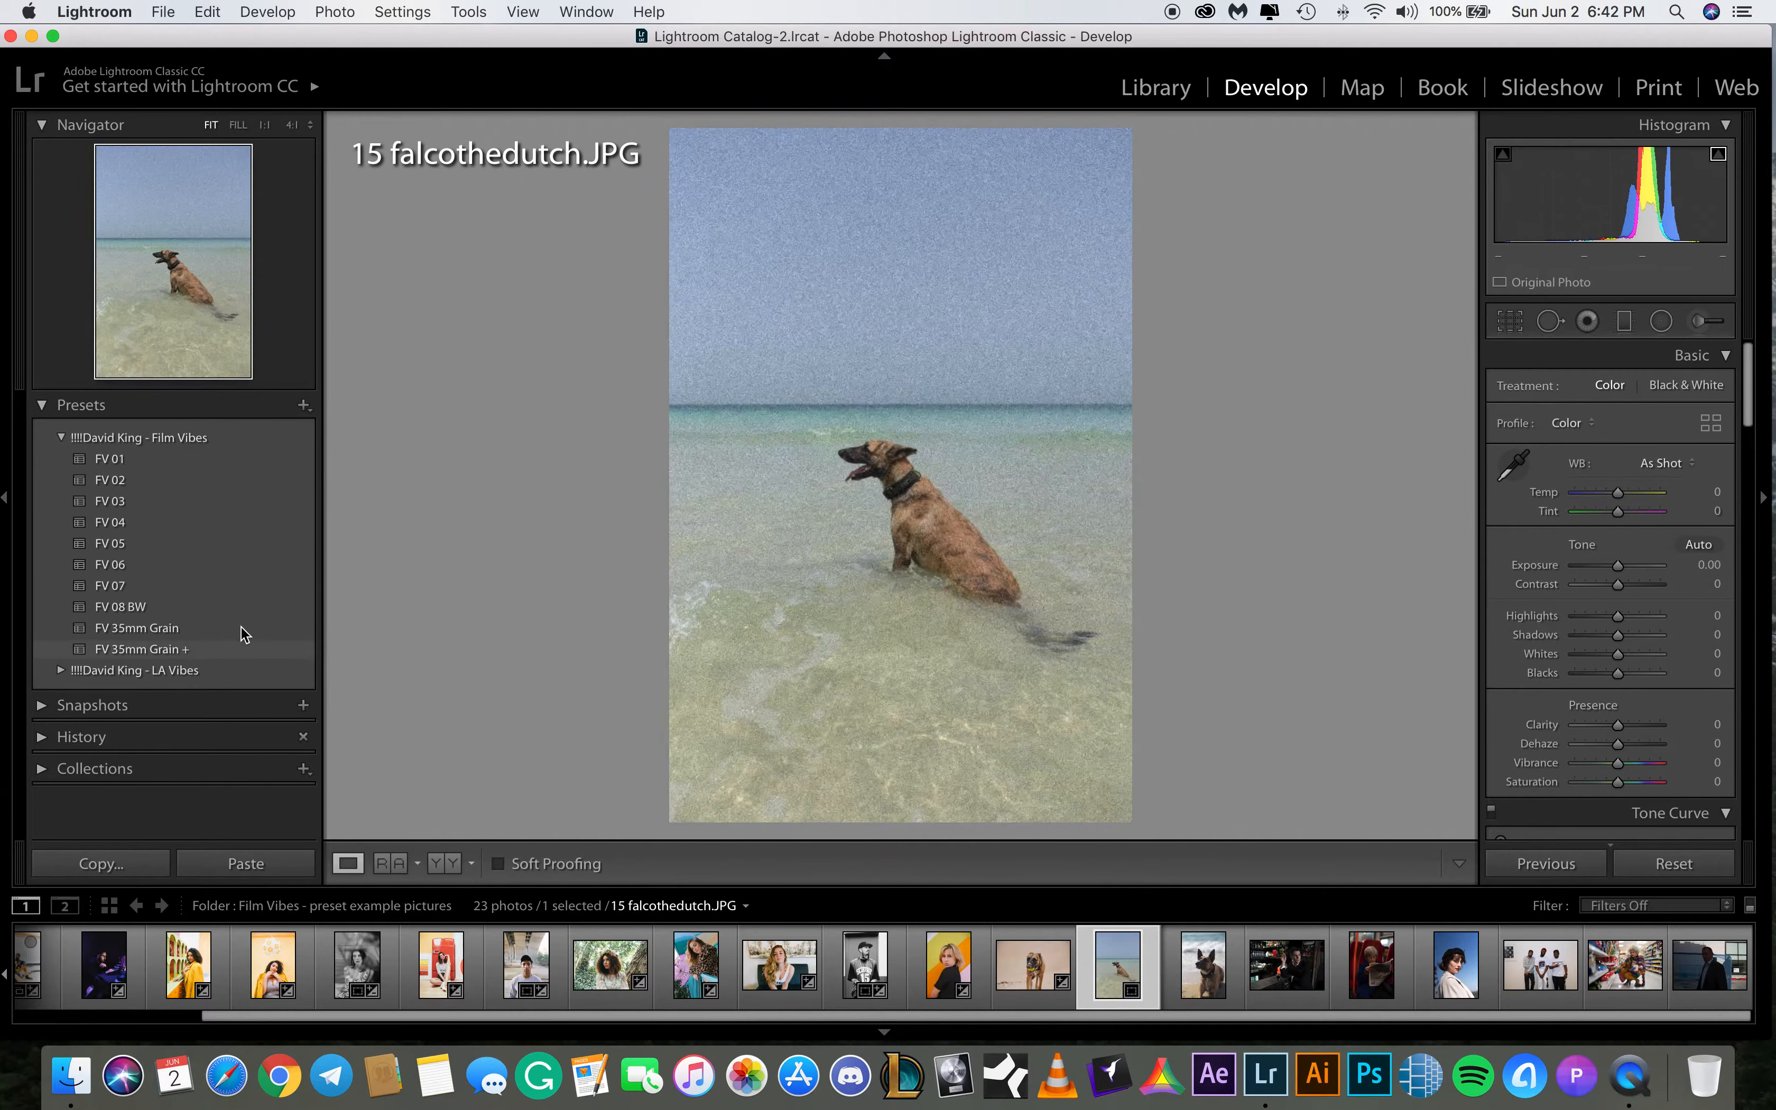
left_click(158, 571)
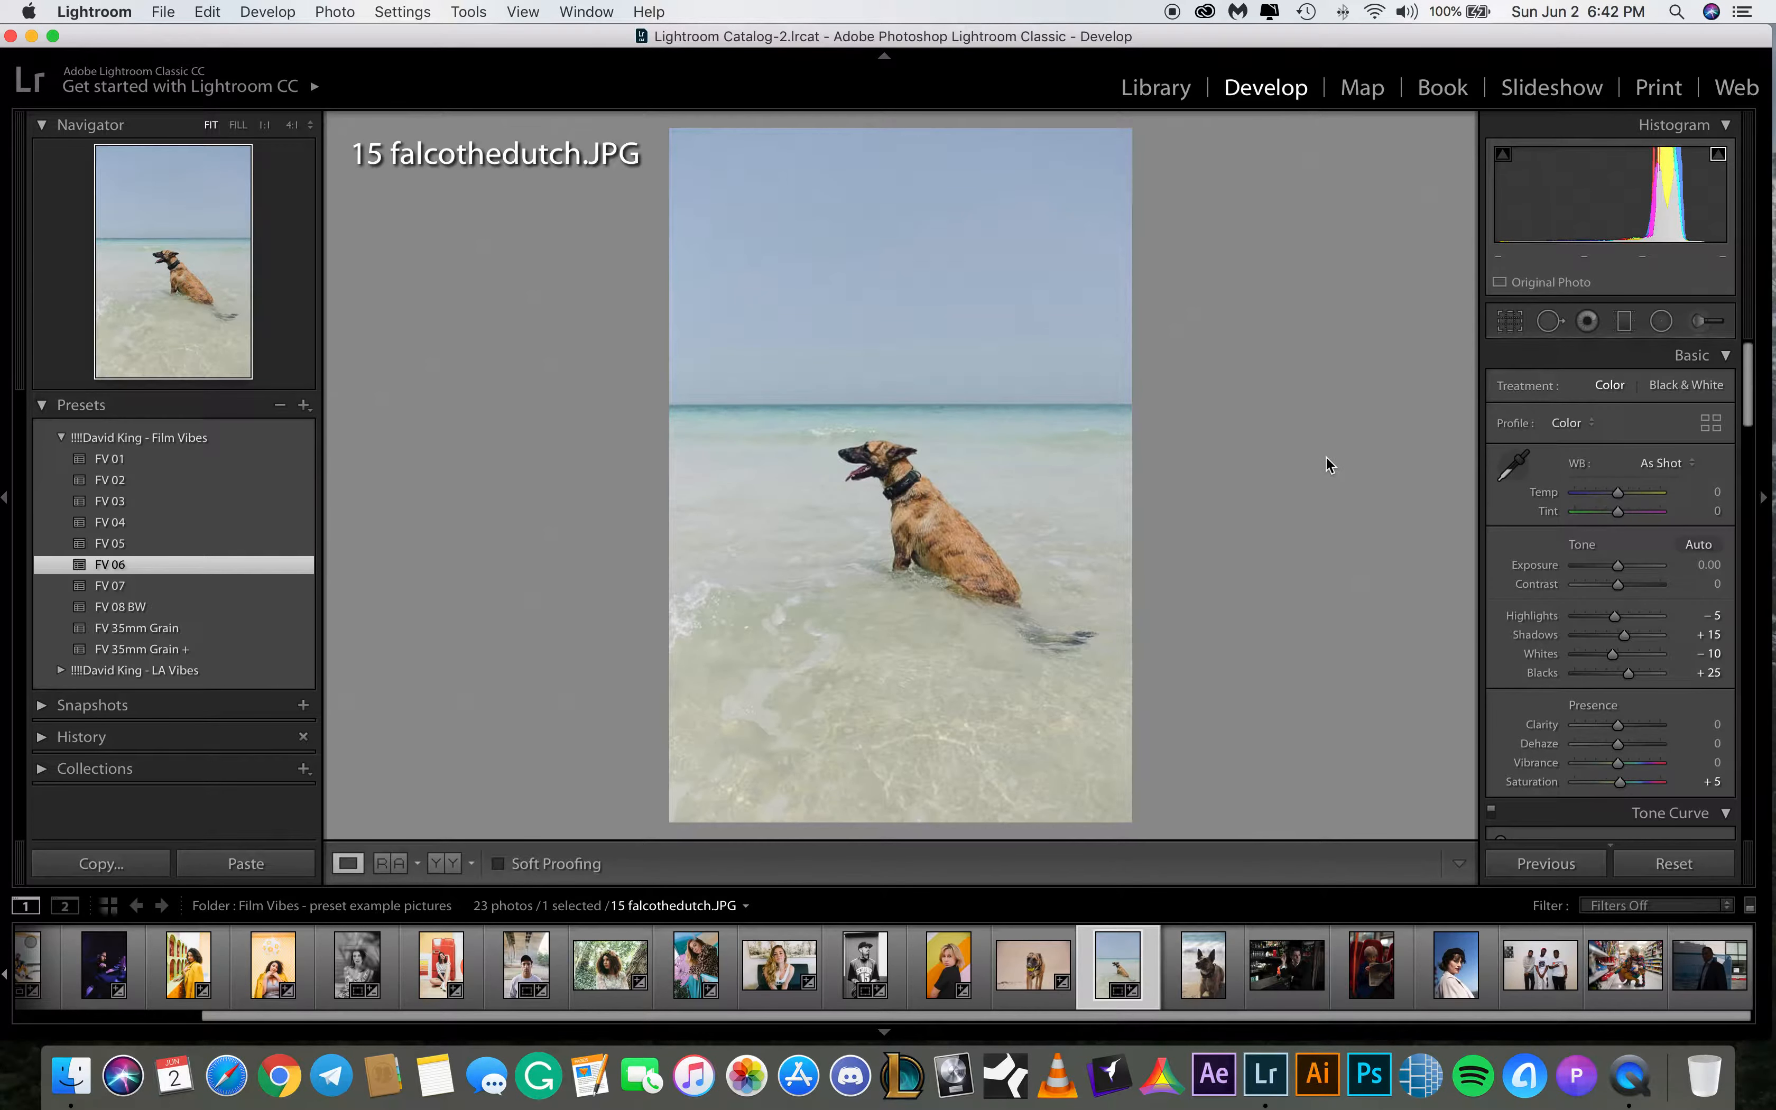
Compare the before and after views of 15 falcothedutch.JPG
key("backslash")
key("backslash")
key("backslash")
key("backslash")
left_click(1194, 968)
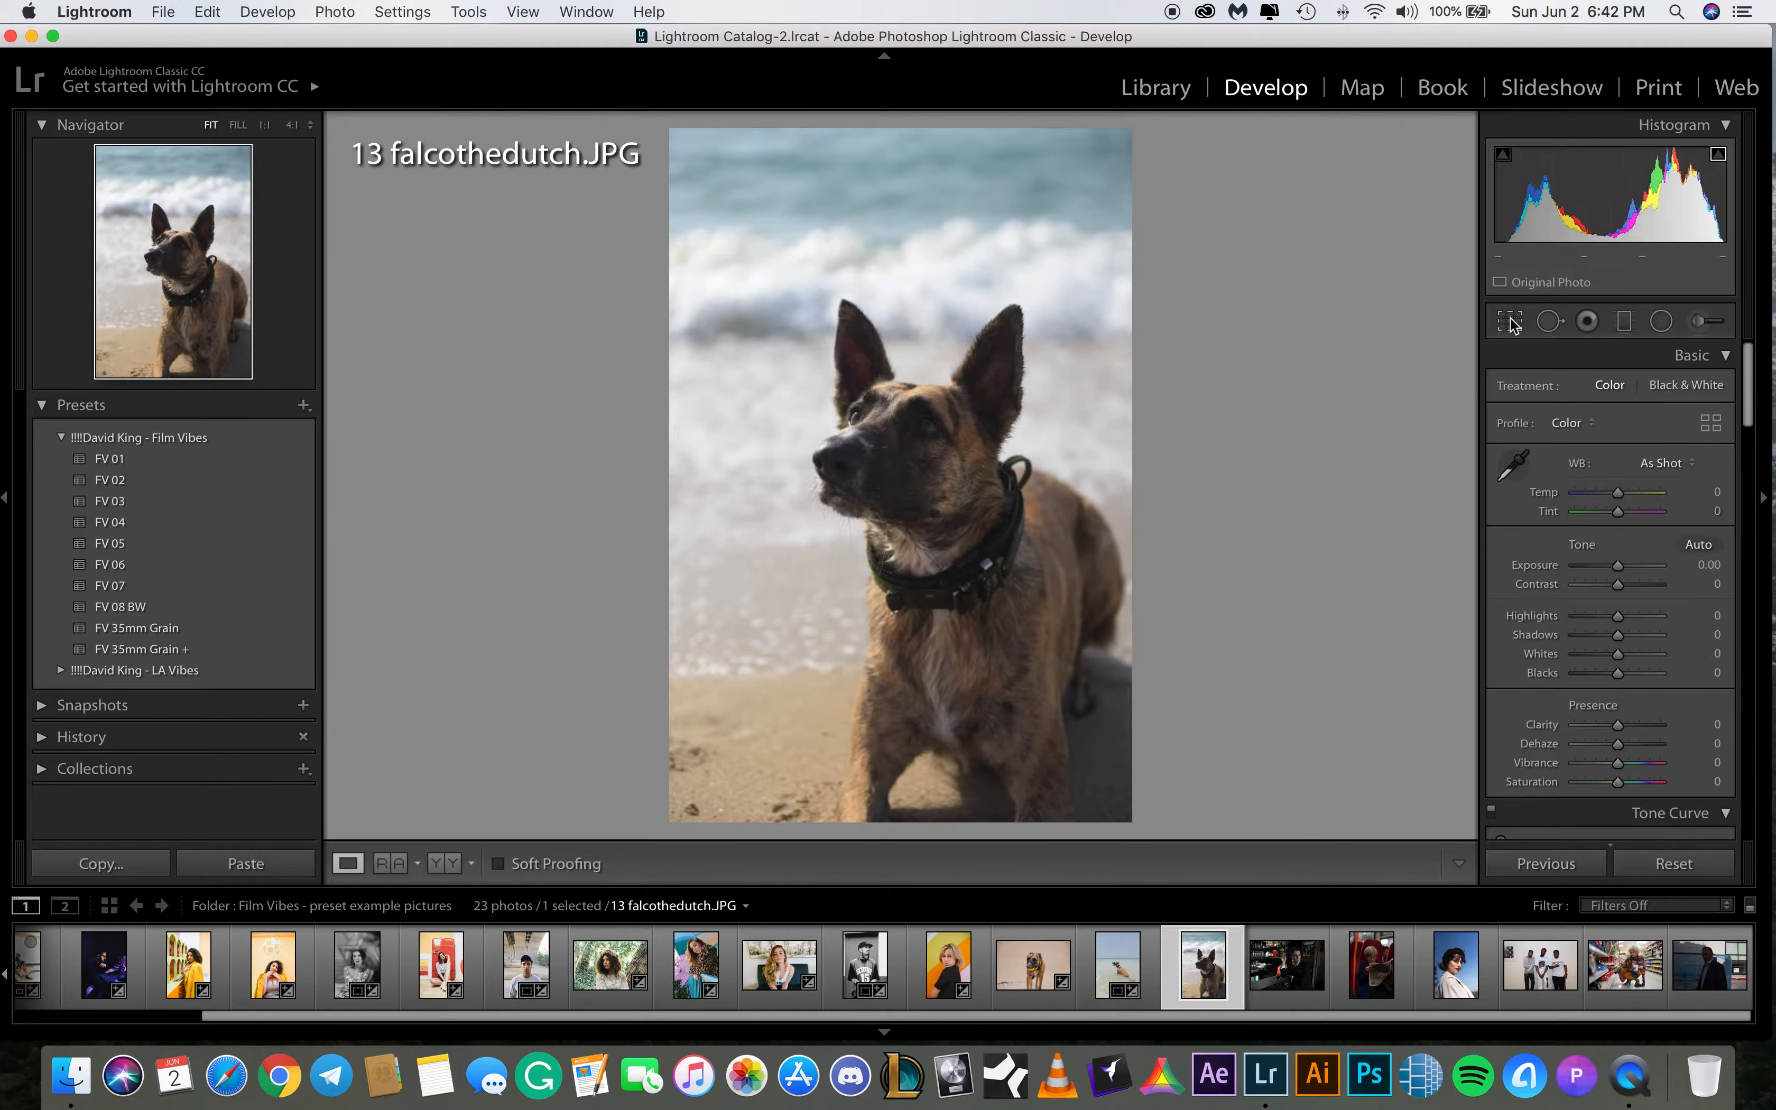
mouse_move(1617, 567)
left_mouse_down()
mouse_move(1614, 620)
mouse_move(1587, 620)
mouse_move(1623, 567)
left_mouse_up()
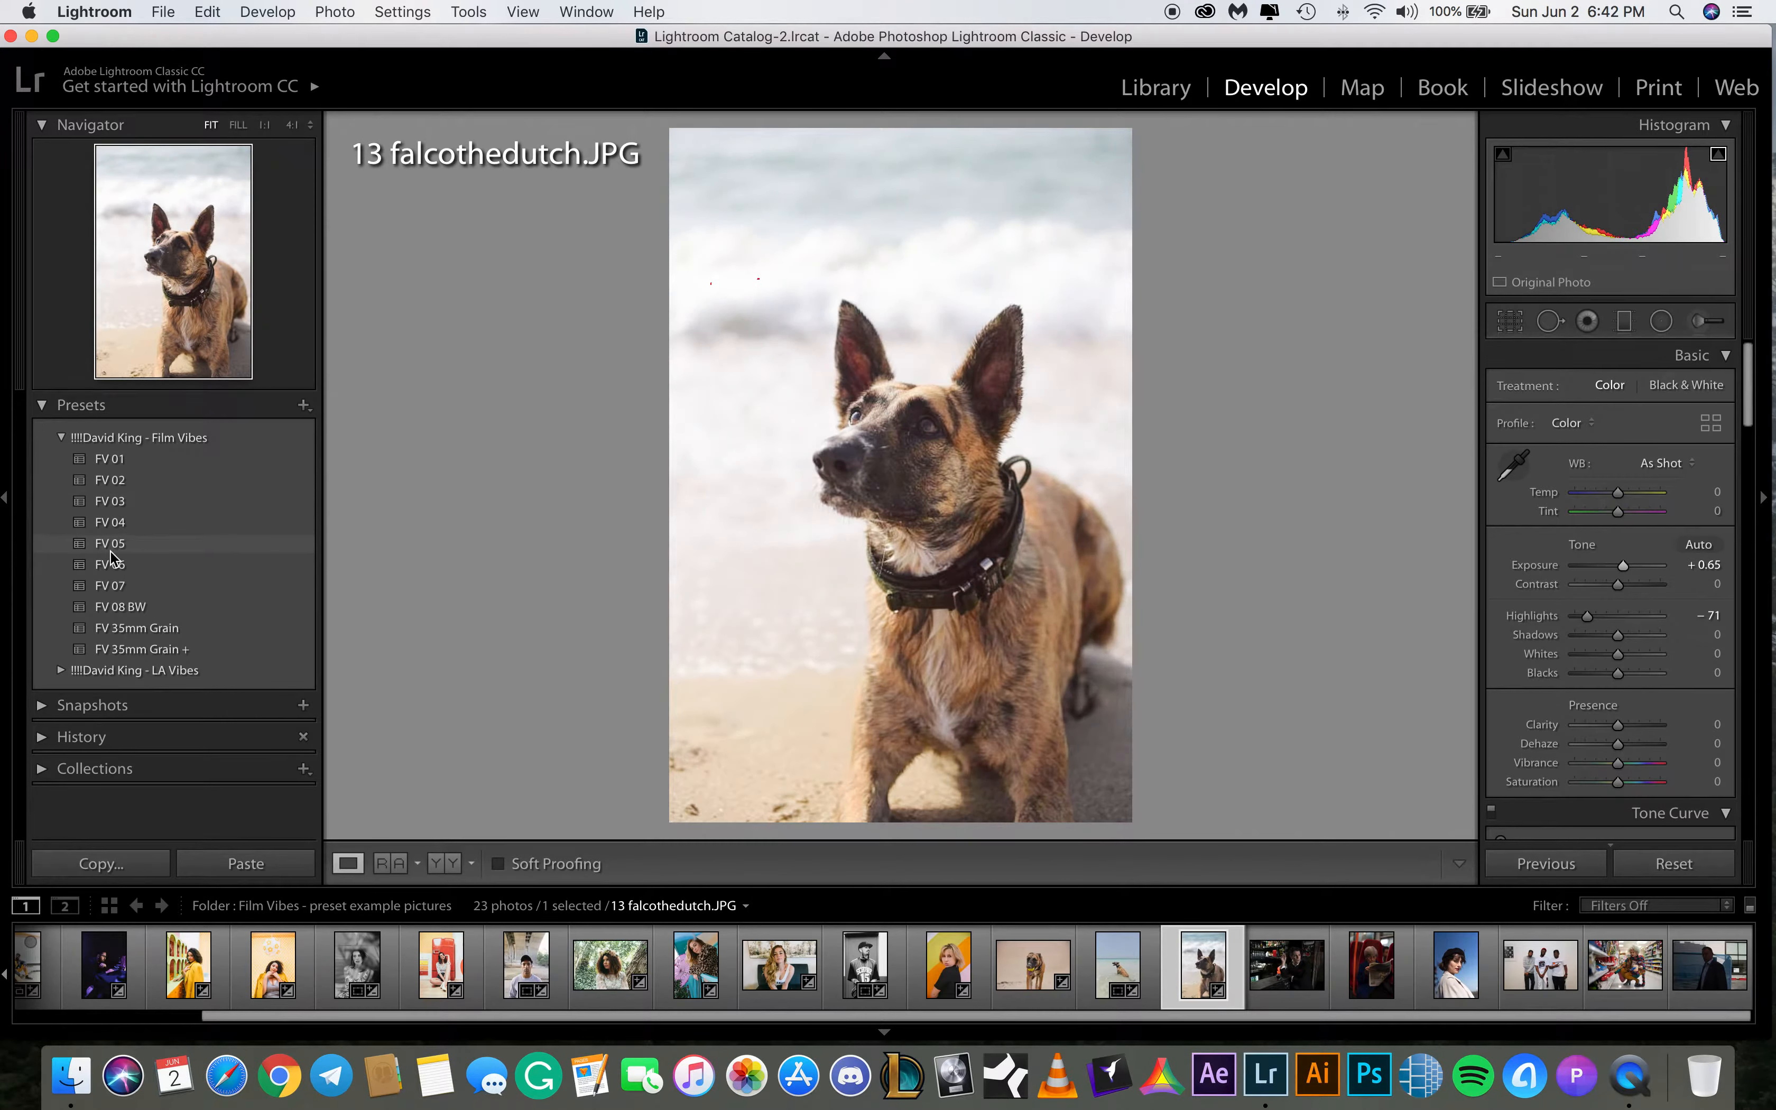
left_click(111, 565)
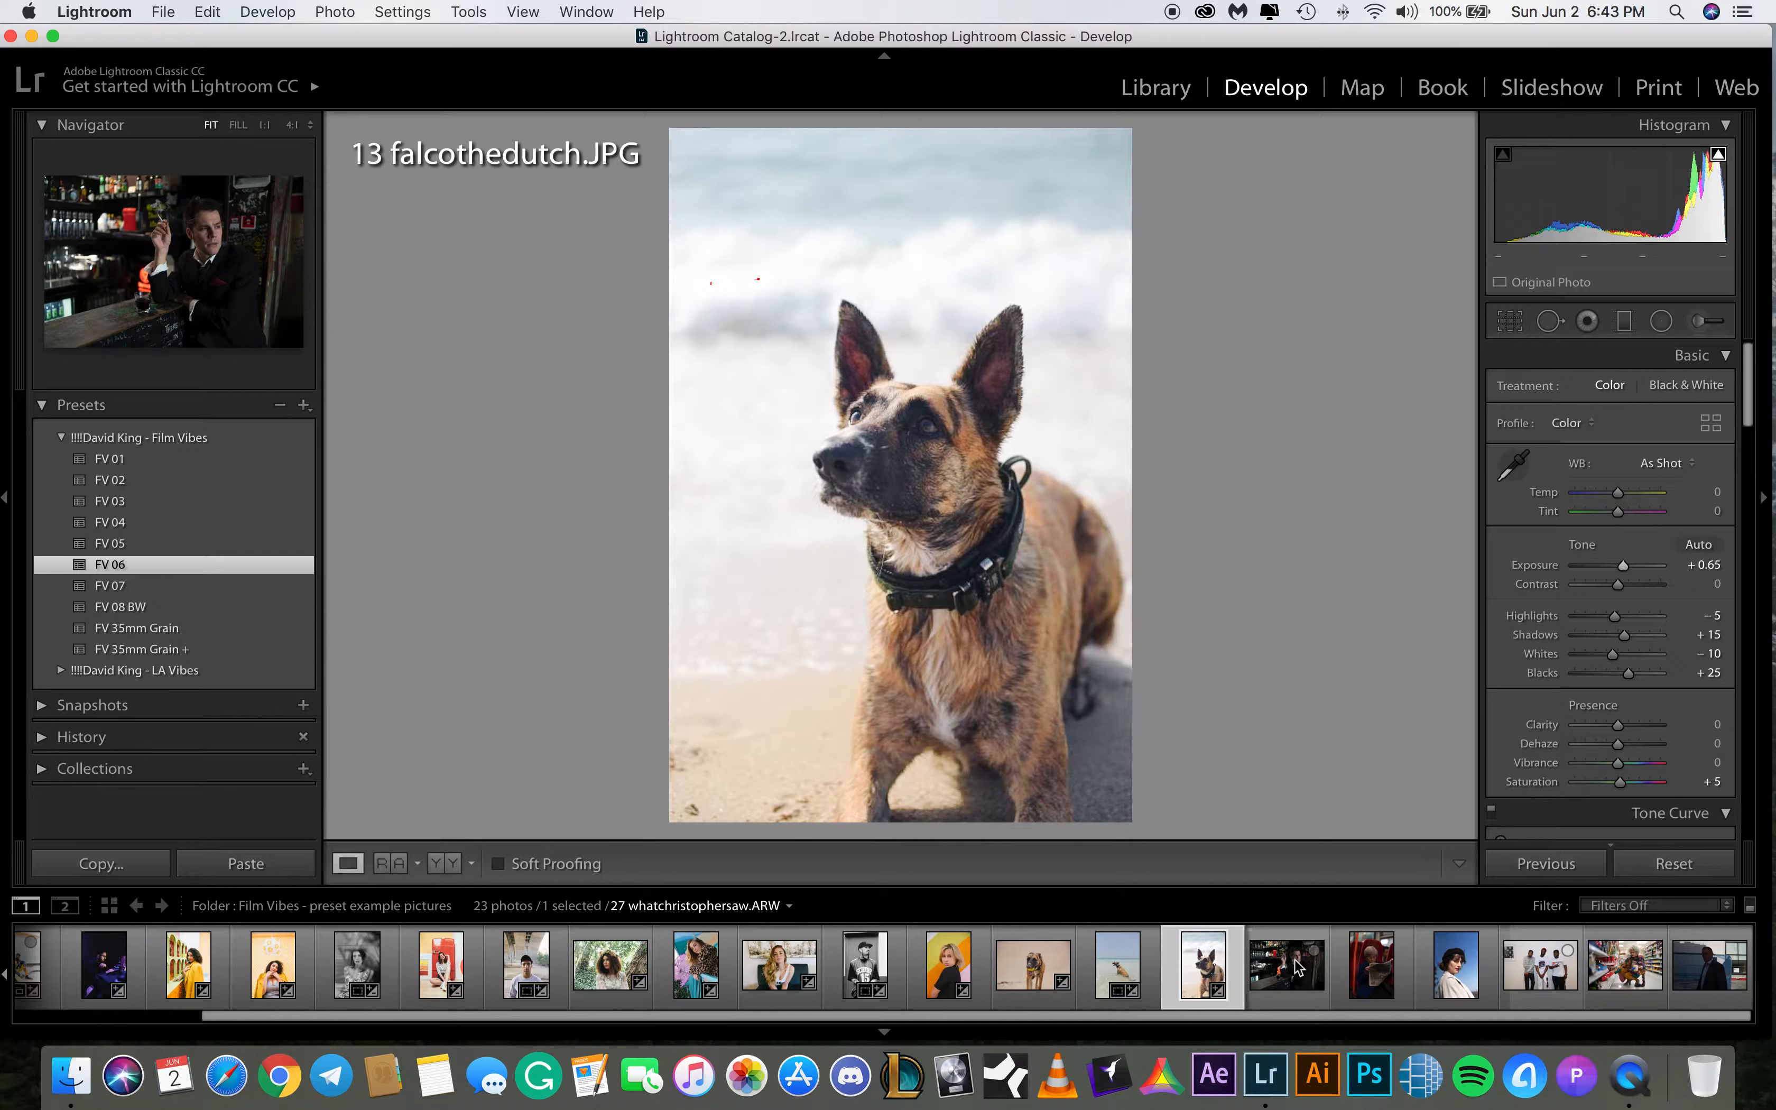
Open 27 whatchristophersaw.ARW for editing
left_click(1280, 983)
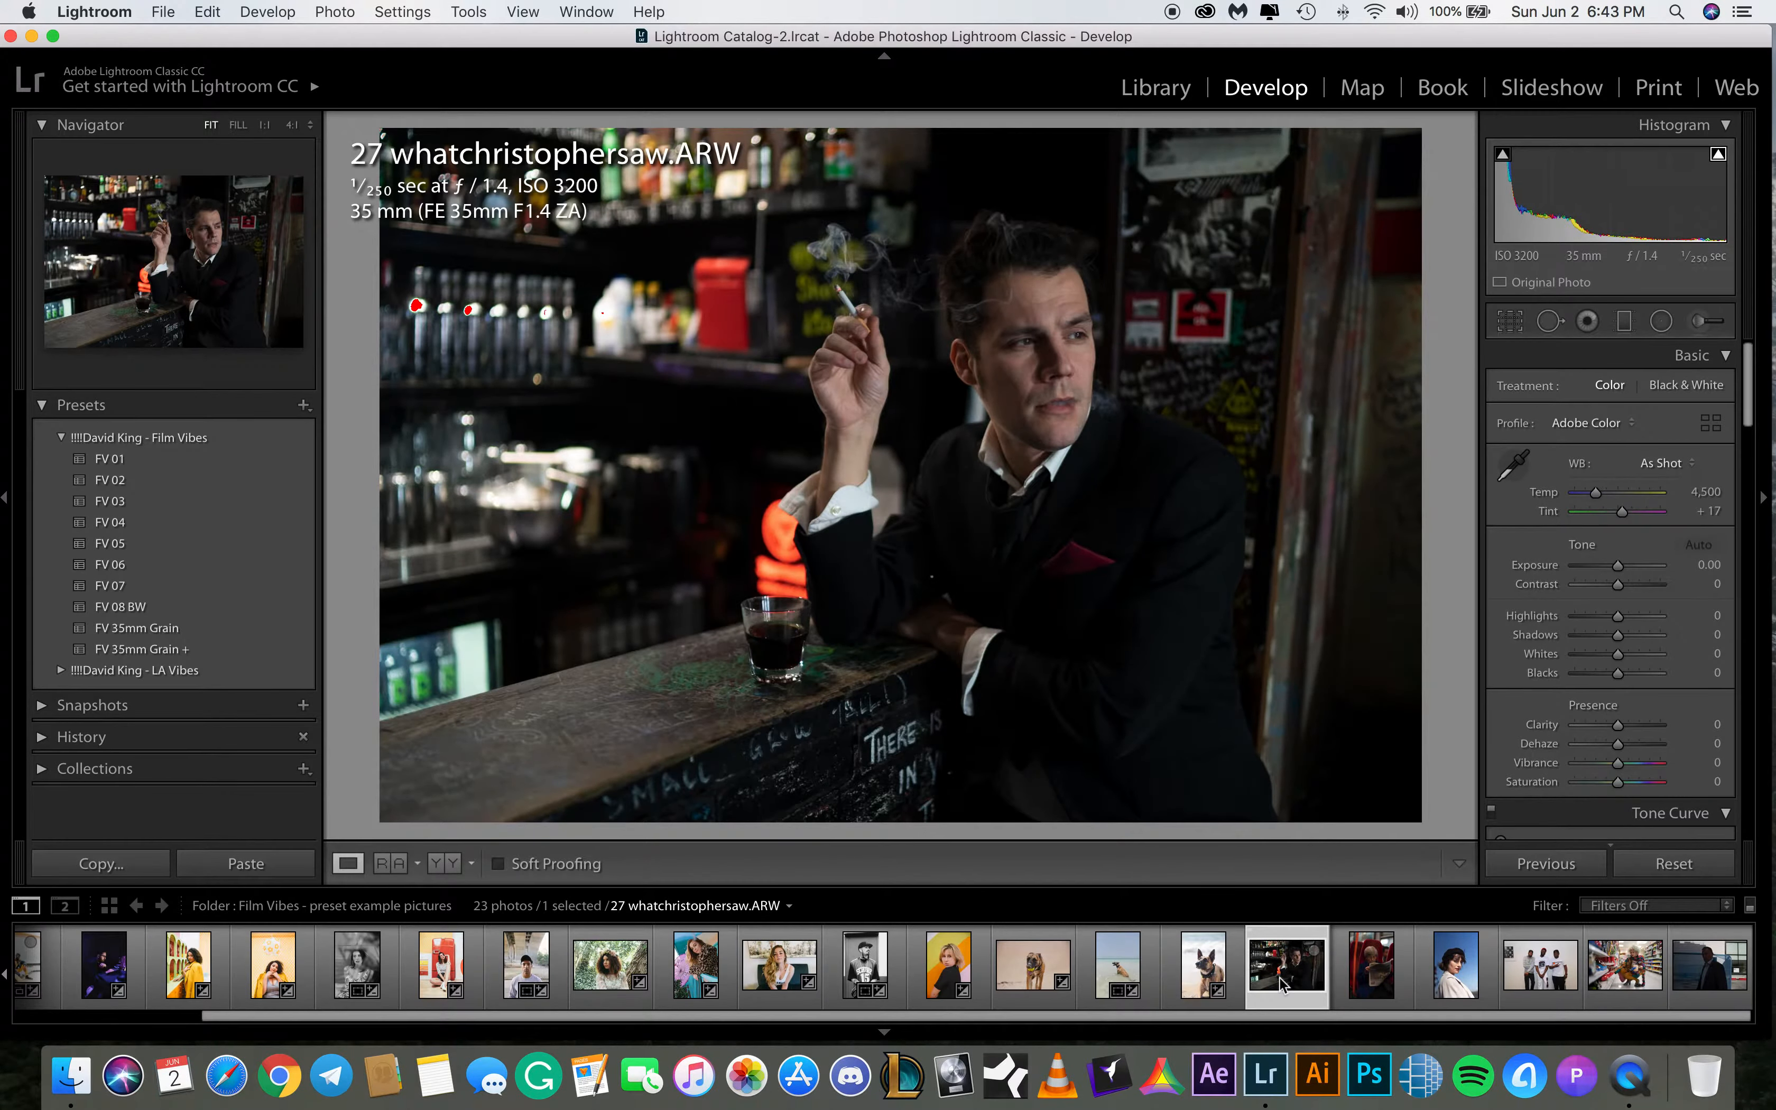
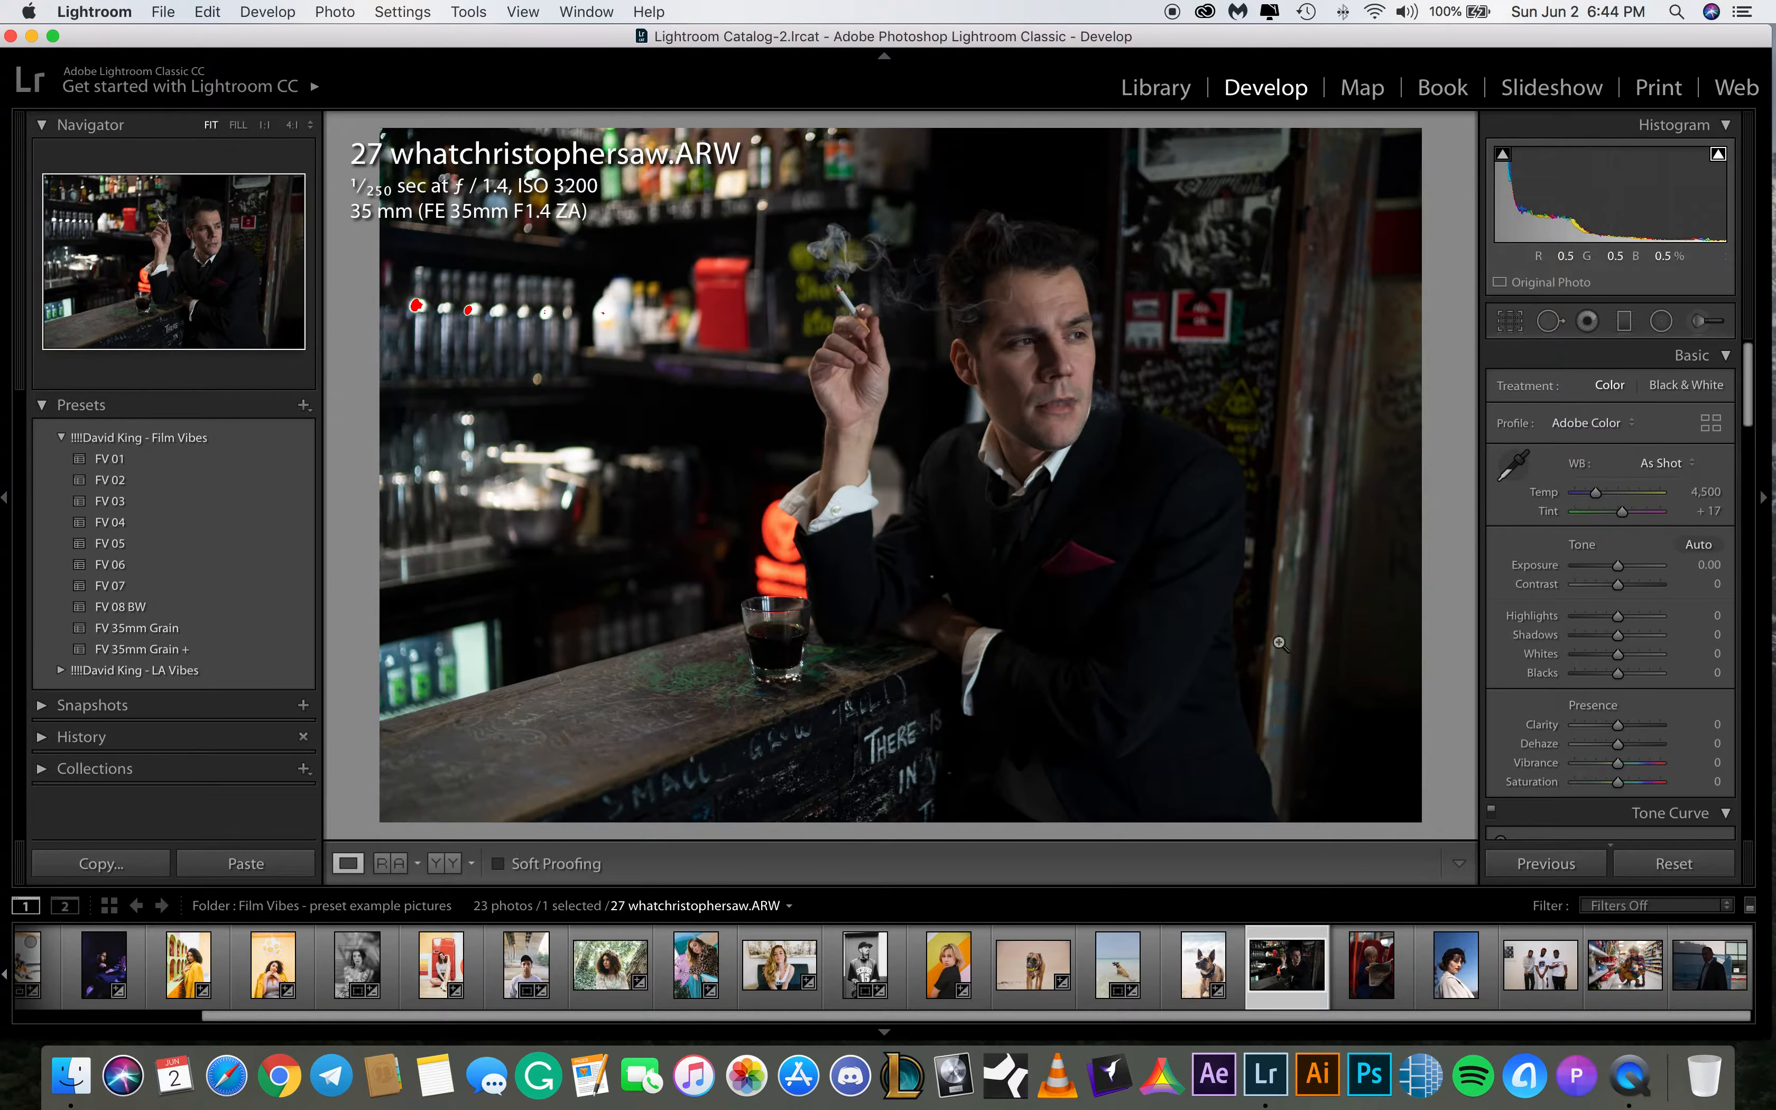
Apply the FV 03 preset to 27 whatchristophersaw.ARW and set temperature to 4,745, exposure to +0.45 and shadows to +40
left_click(127, 501)
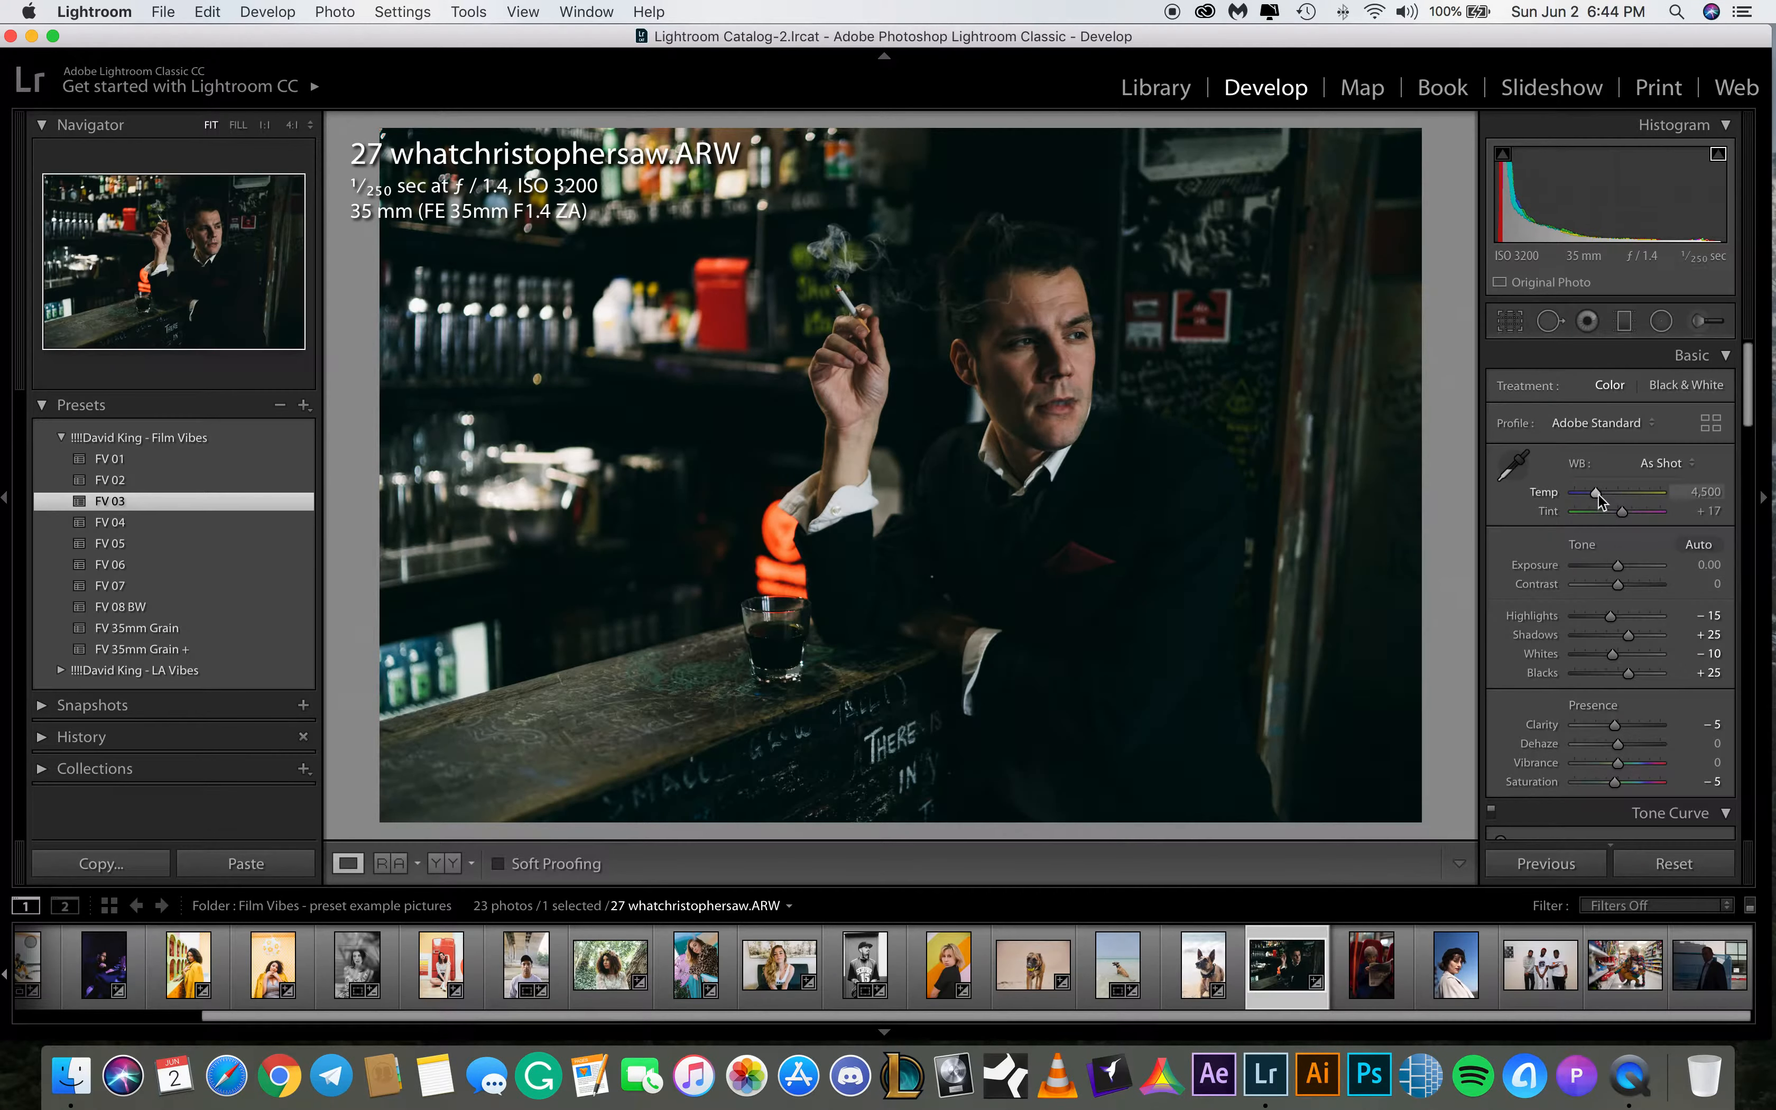
left_click_drag(1595, 493, 1596, 495)
left_click_drag(1617, 566, 1637, 635)
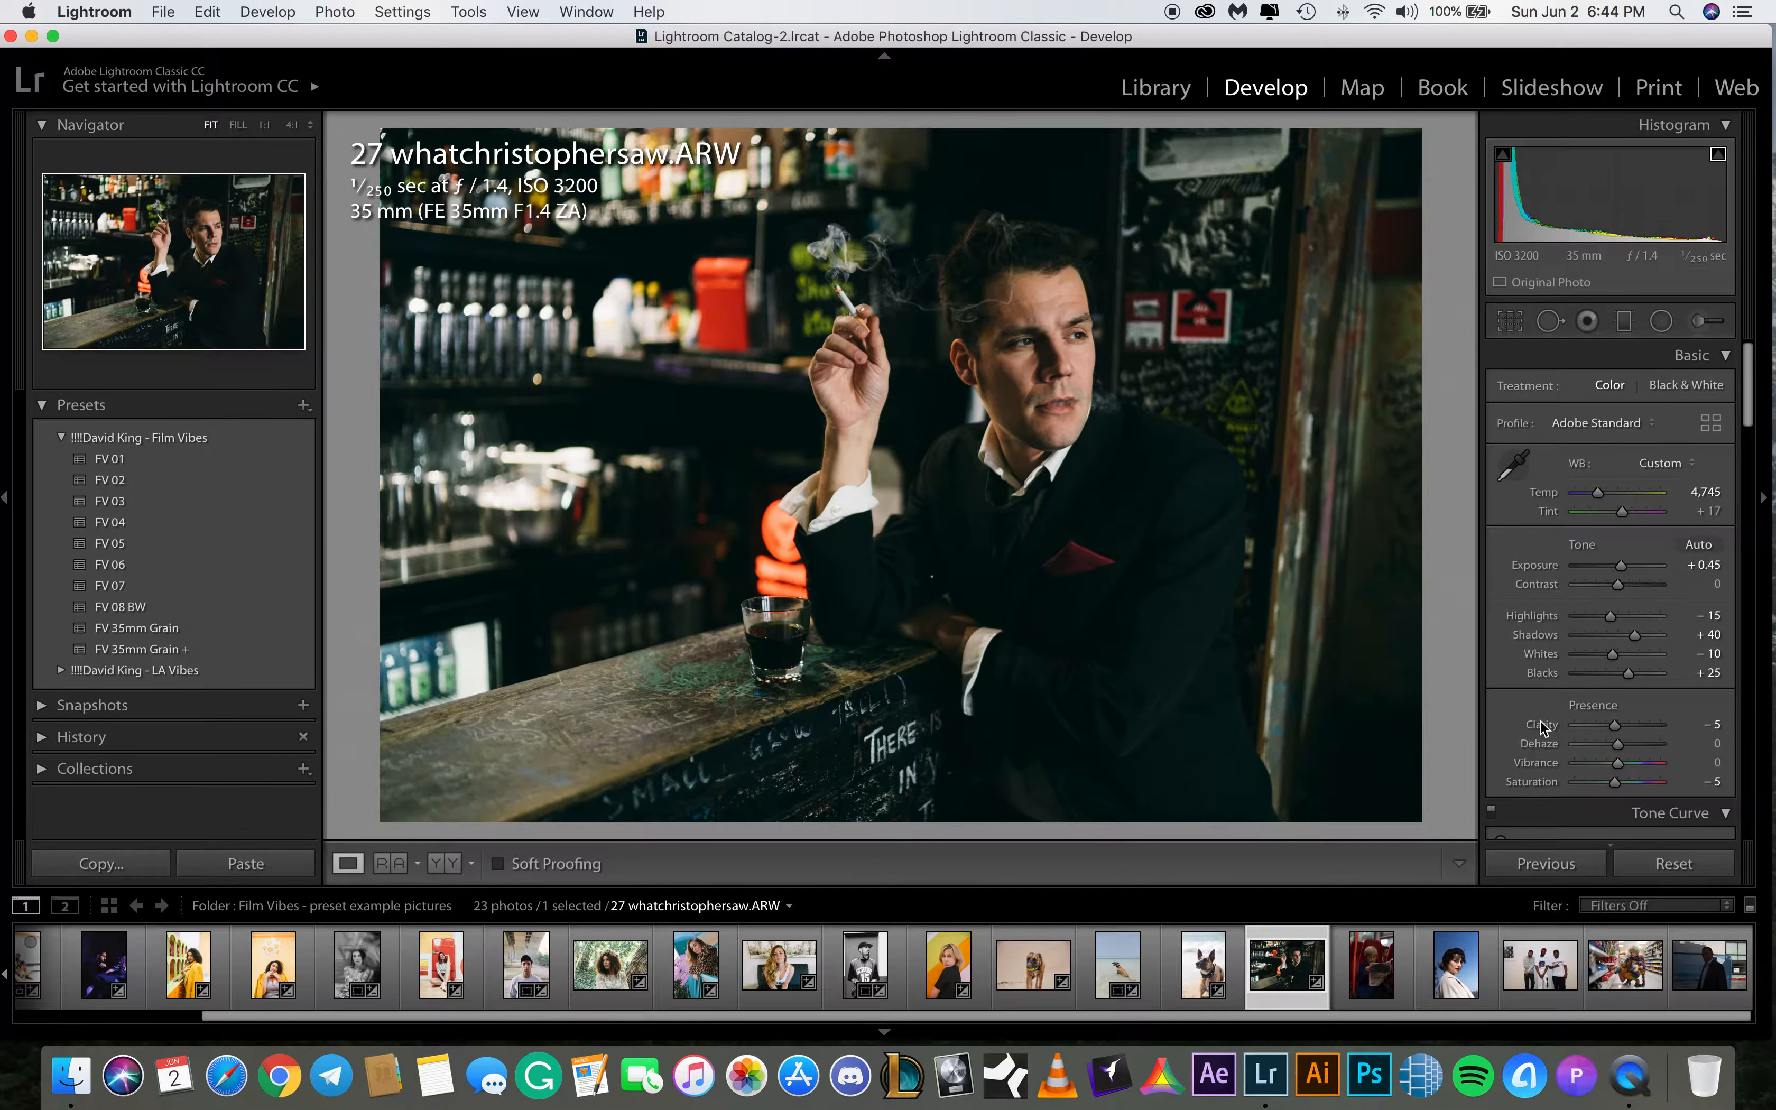
Draw a radial filter ellipse over the man's face and adjust its size and position
left_click(1661, 321)
left_click_drag(948, 268, 1027, 367)
left_click_drag(957, 279, 1022, 354)
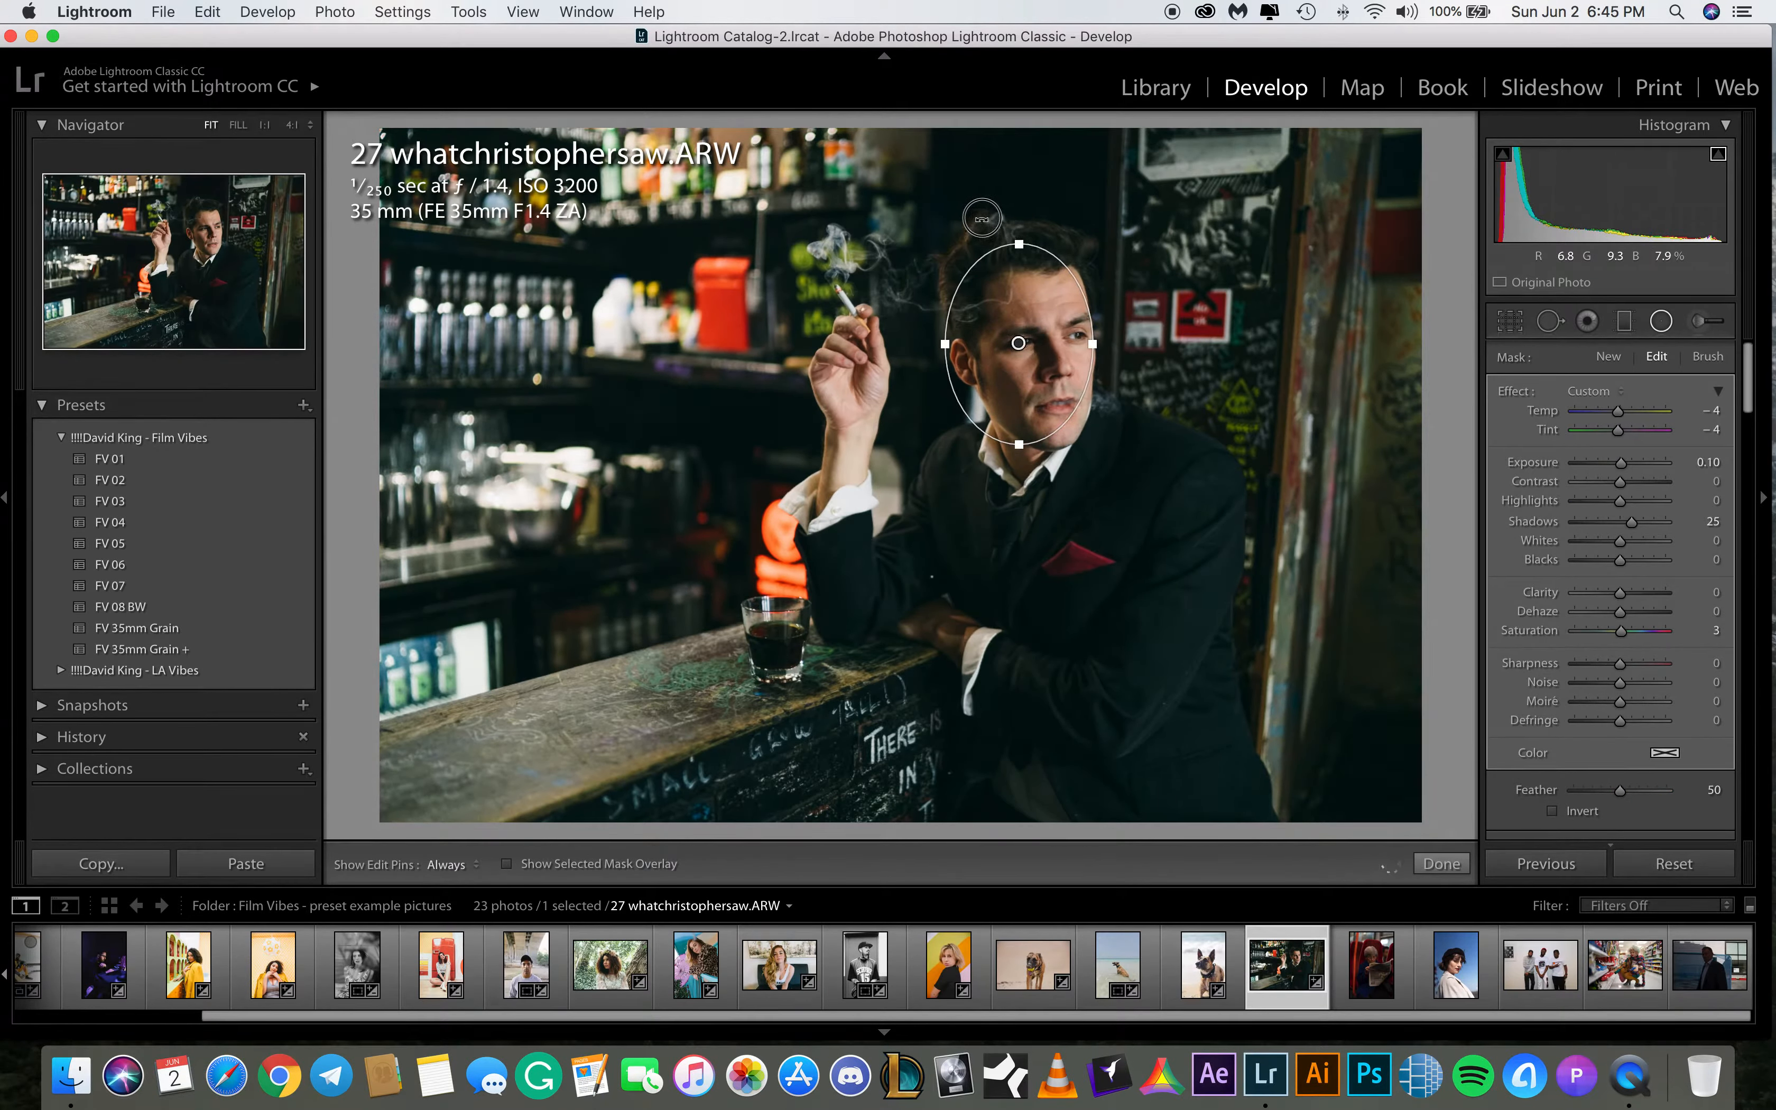
left_click_drag(982, 219, 963, 222)
left_click_drag(1018, 344, 1095, 334)
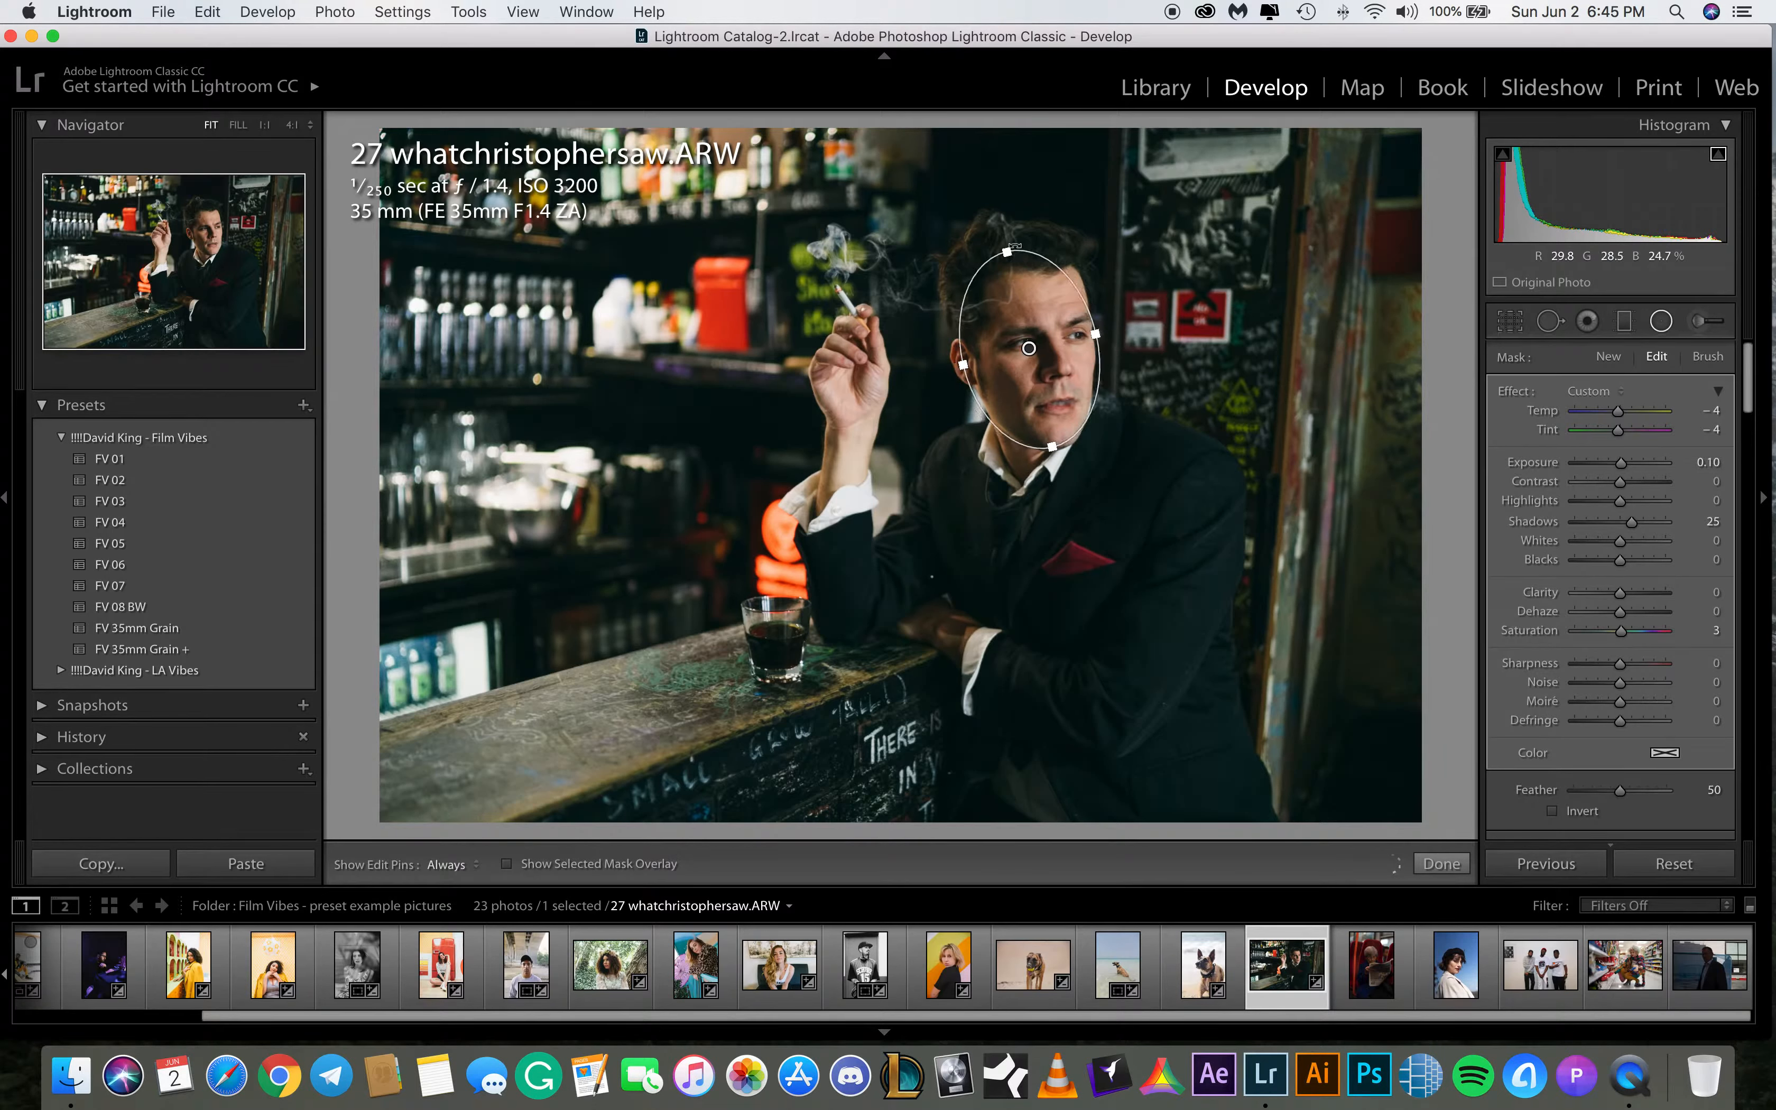
left_click_drag(1015, 246, 1021, 247)
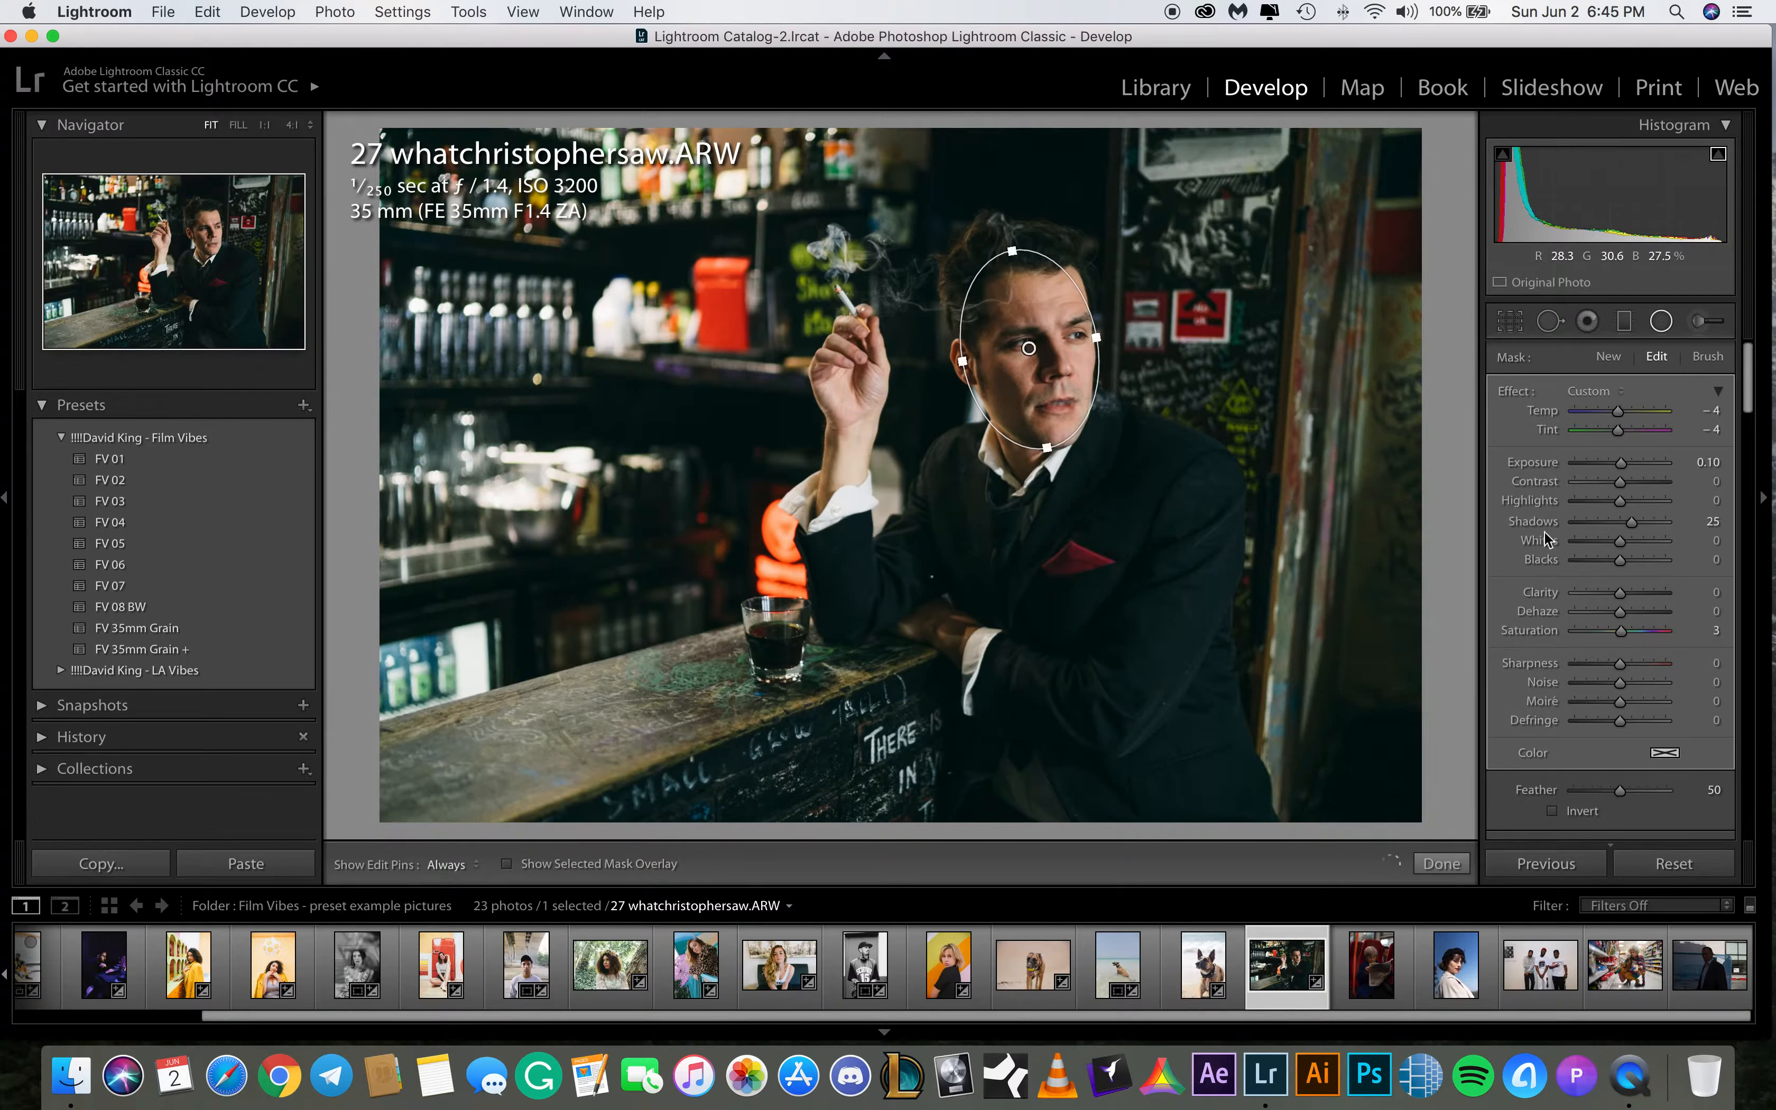
Reset the radial filter's effect, invert it, set exposure to 0.48 and shadows to 36, reshape the ellipse and finish
double_click(1515, 390)
left_click(1553, 812)
left_click_drag(1631, 534, 1642, 534)
mouse_move(1024, 349)
left_mouse_down()
mouse_move(1008, 359)
mouse_move(1055, 350)
mouse_move(1018, 360)
left_mouse_up()
left_click_drag(1619, 463, 1631, 468)
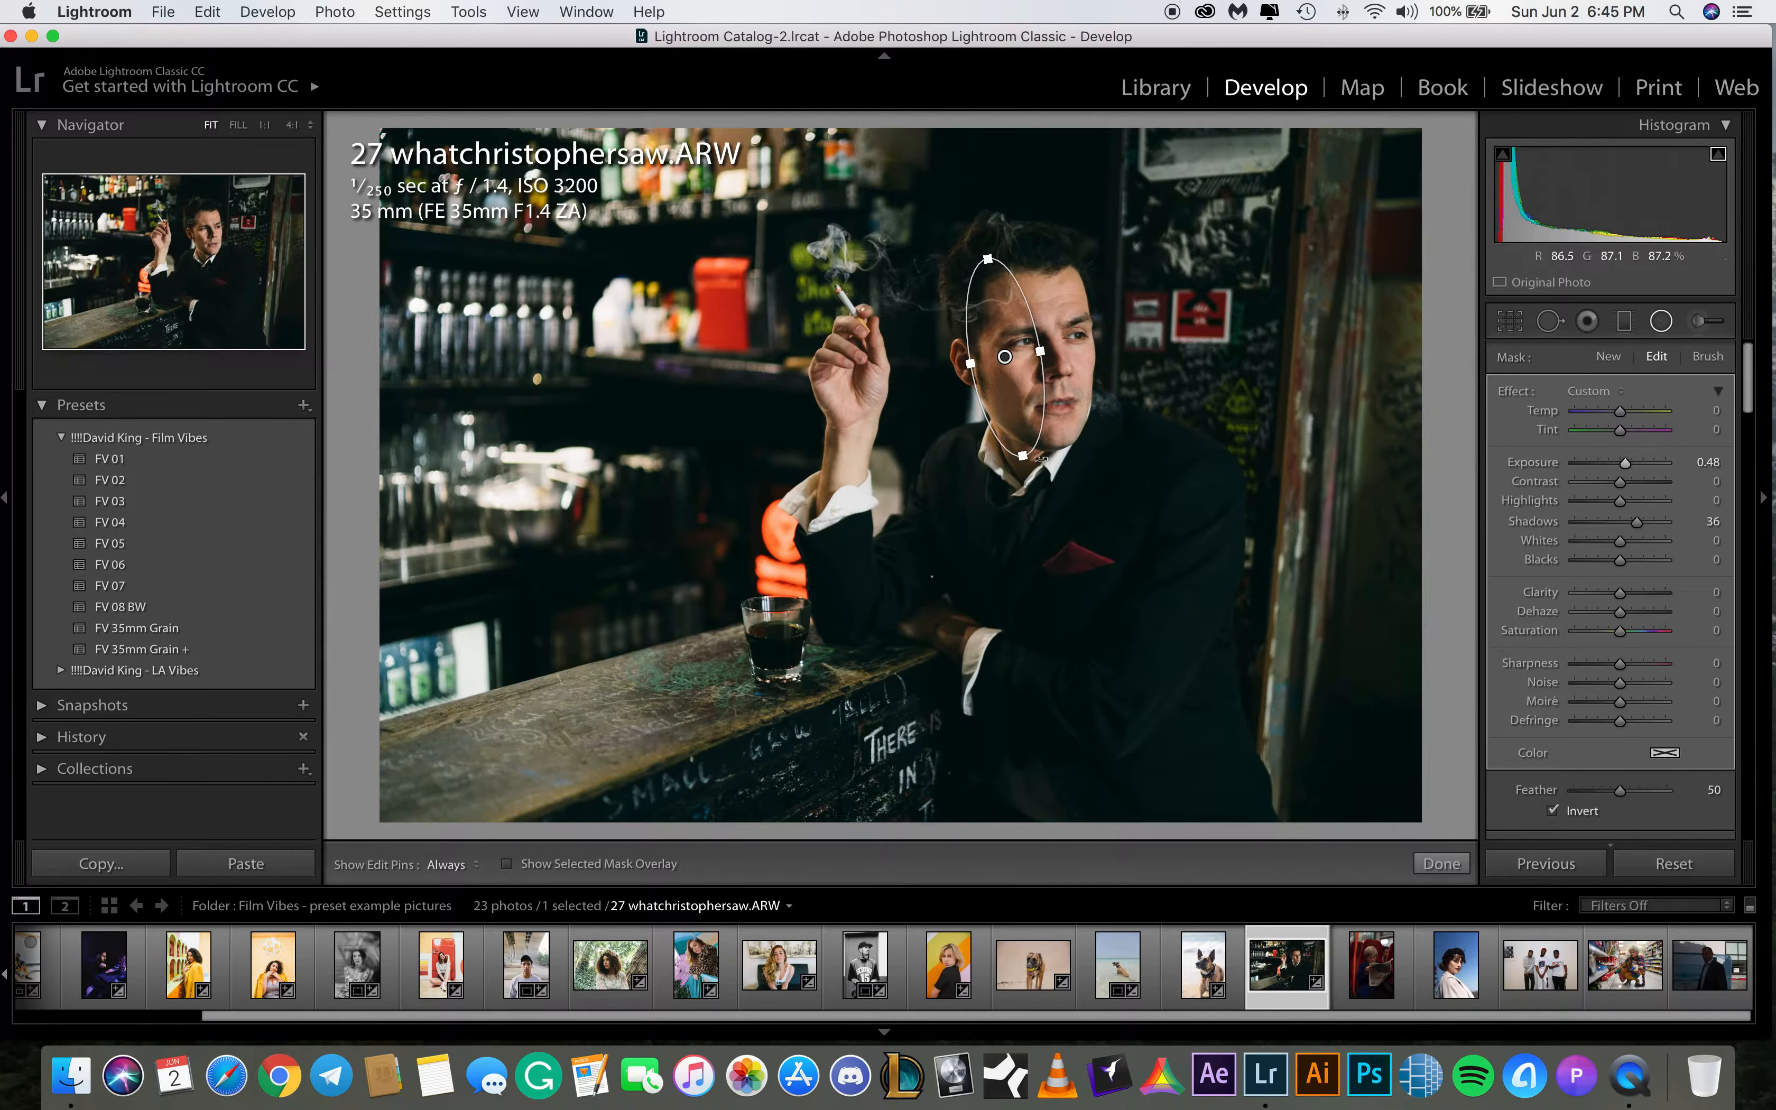
left_click_drag(1026, 467, 1039, 472)
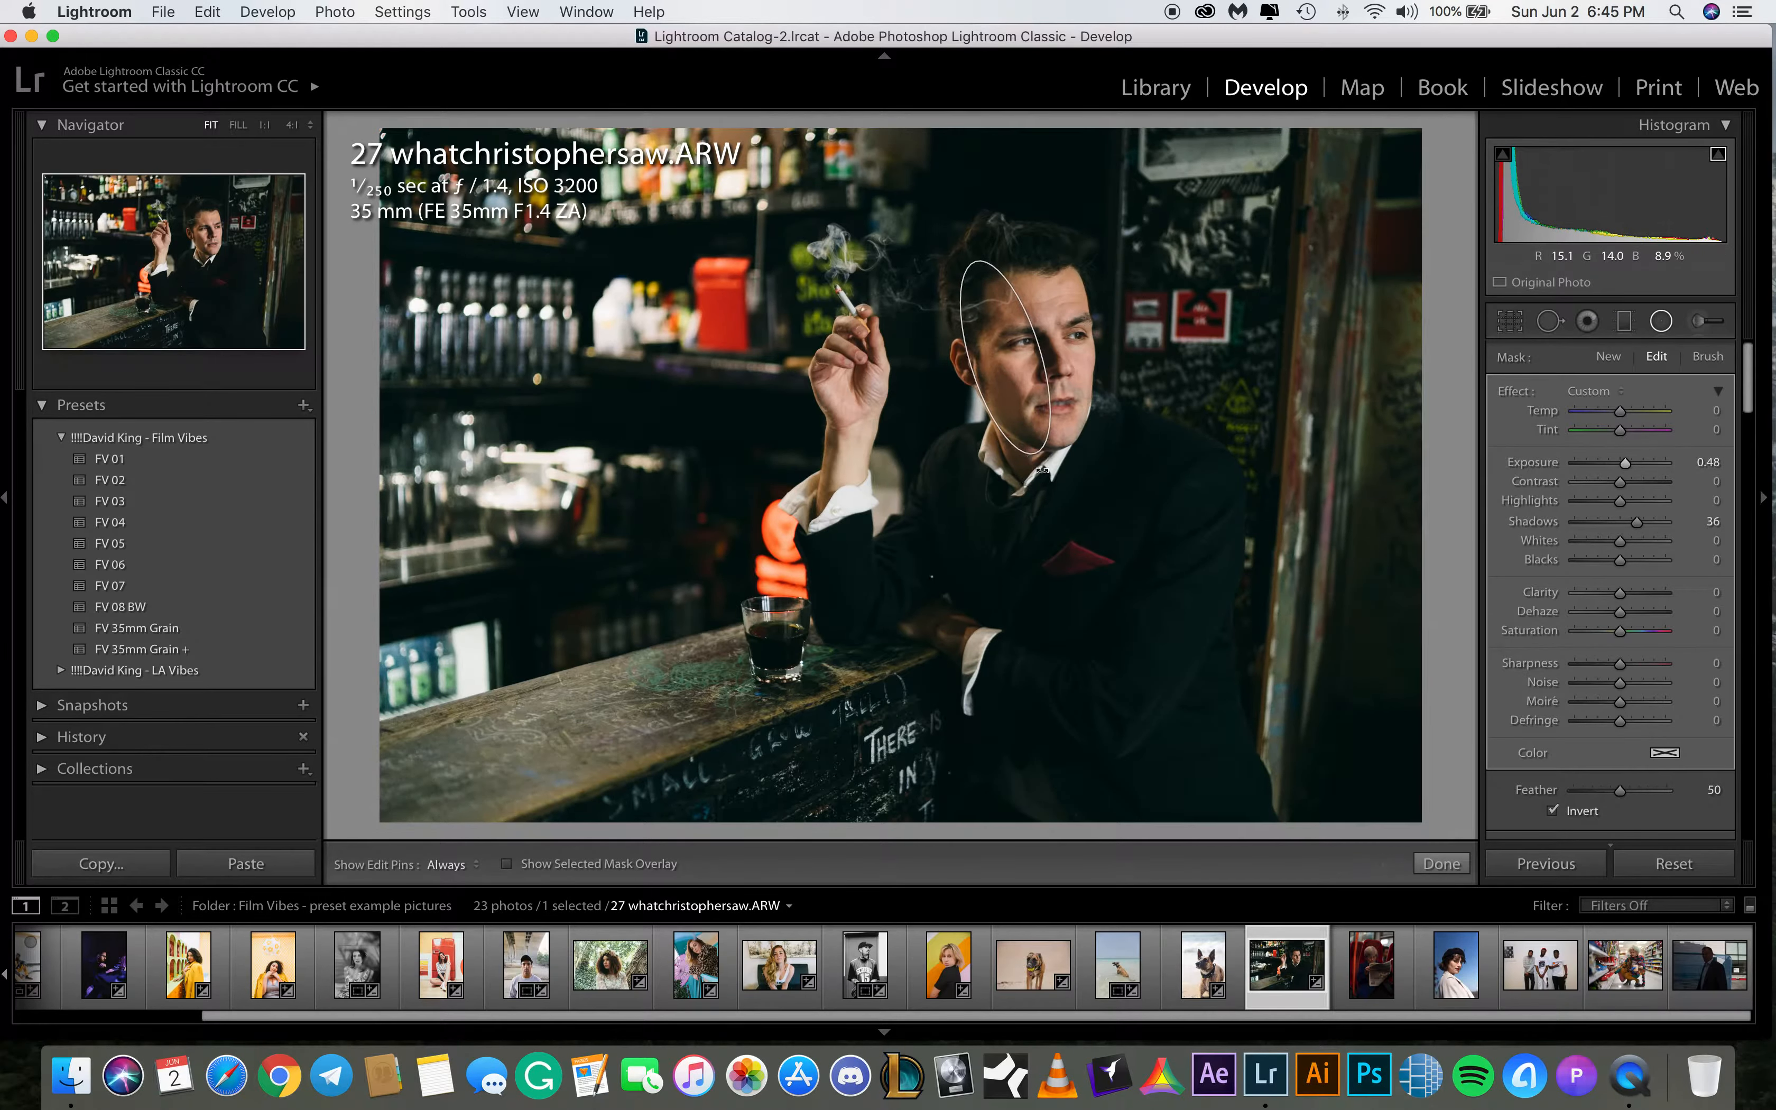
left_click(1442, 863)
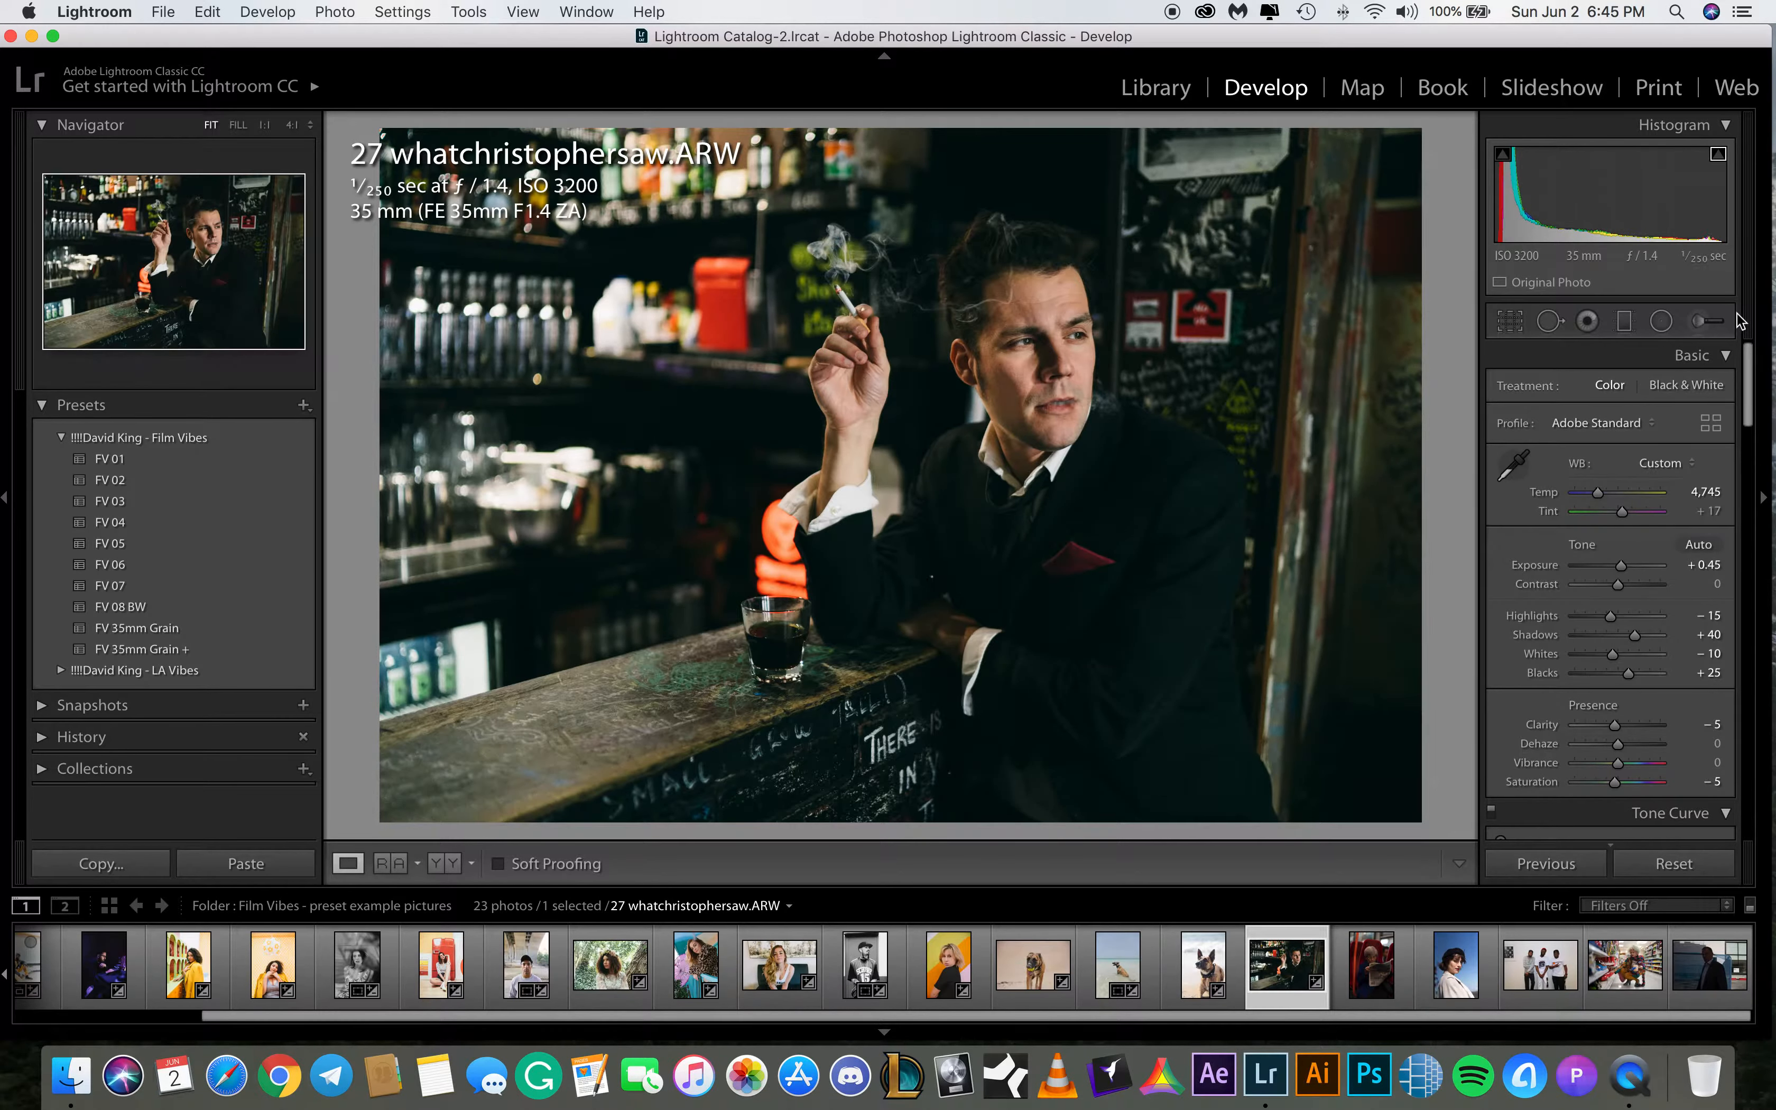
Reopen the radial filter and toggle its effect on and off to compare the result
left_click(1662, 321)
scroll(1549, 720, "down", 3)
left_click(1502, 772)
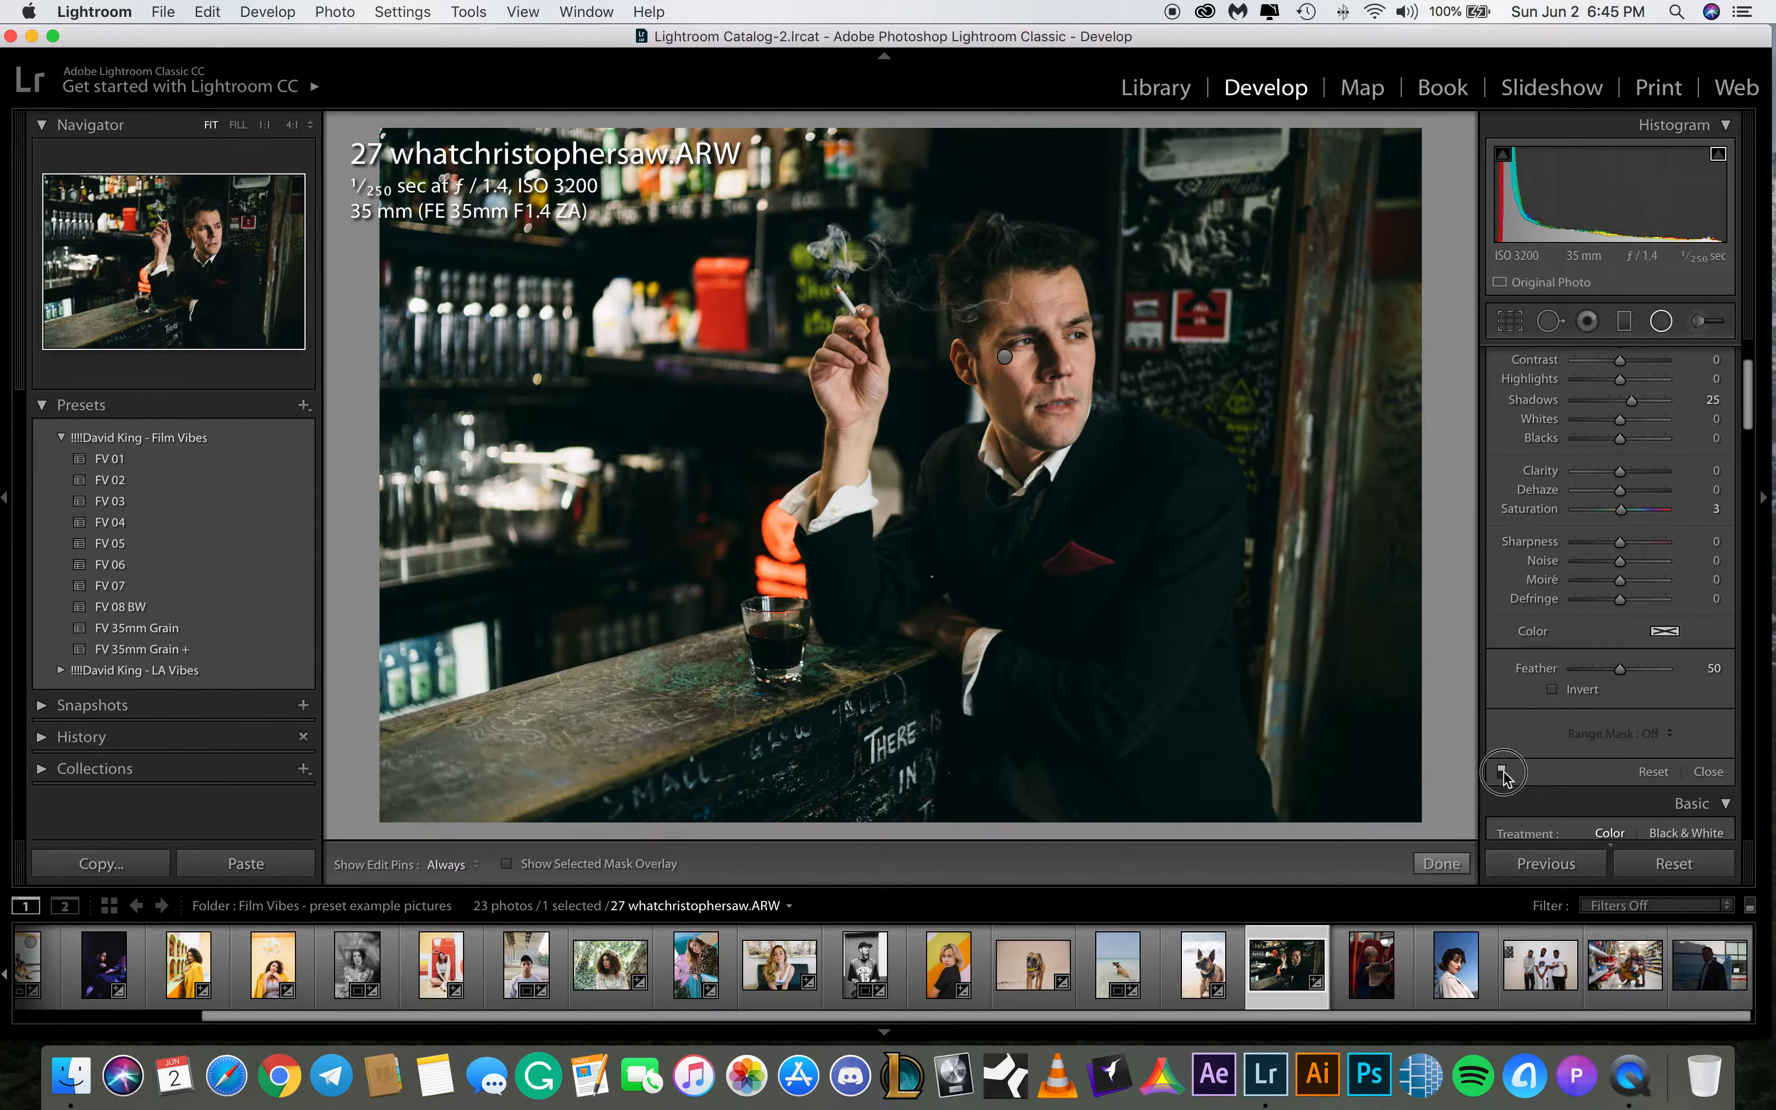
left_click(1503, 772)
left_click(1503, 772)
left_click(1503, 774)
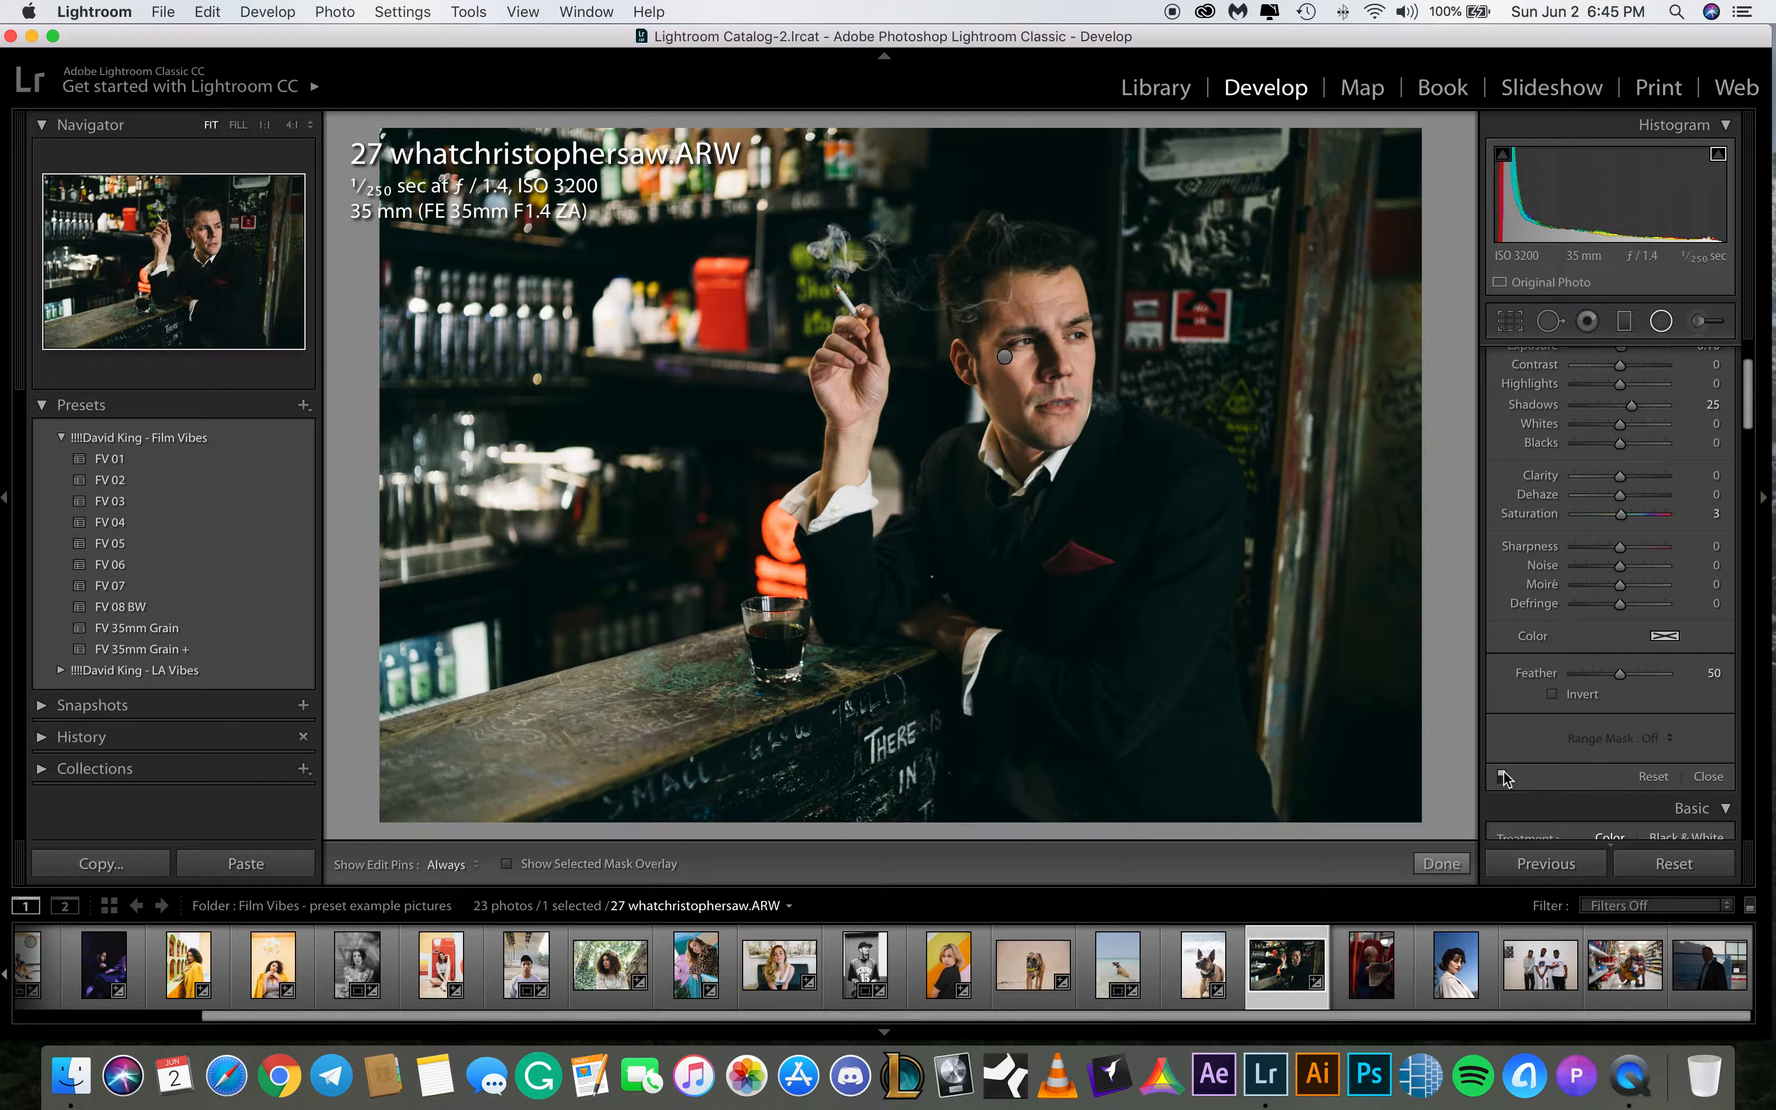
left_click(1503, 772)
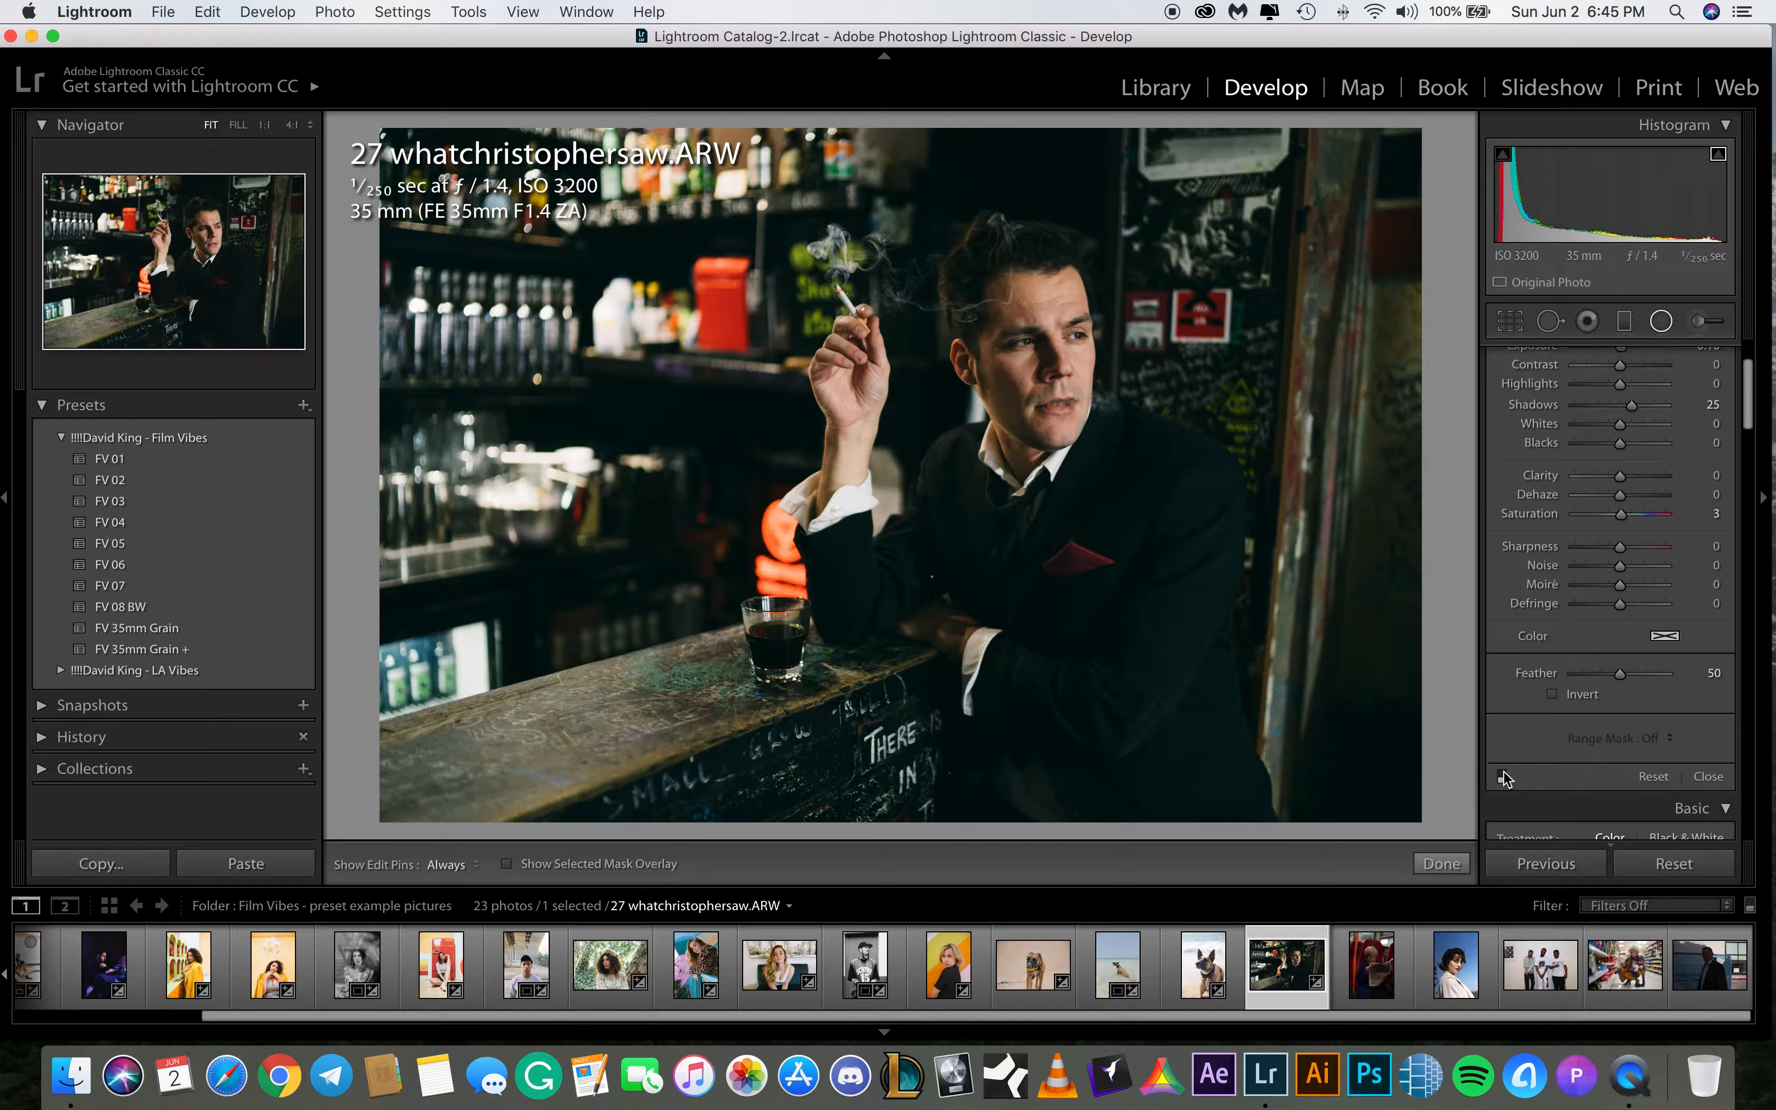
left_click(1503, 775)
left_click(1441, 863)
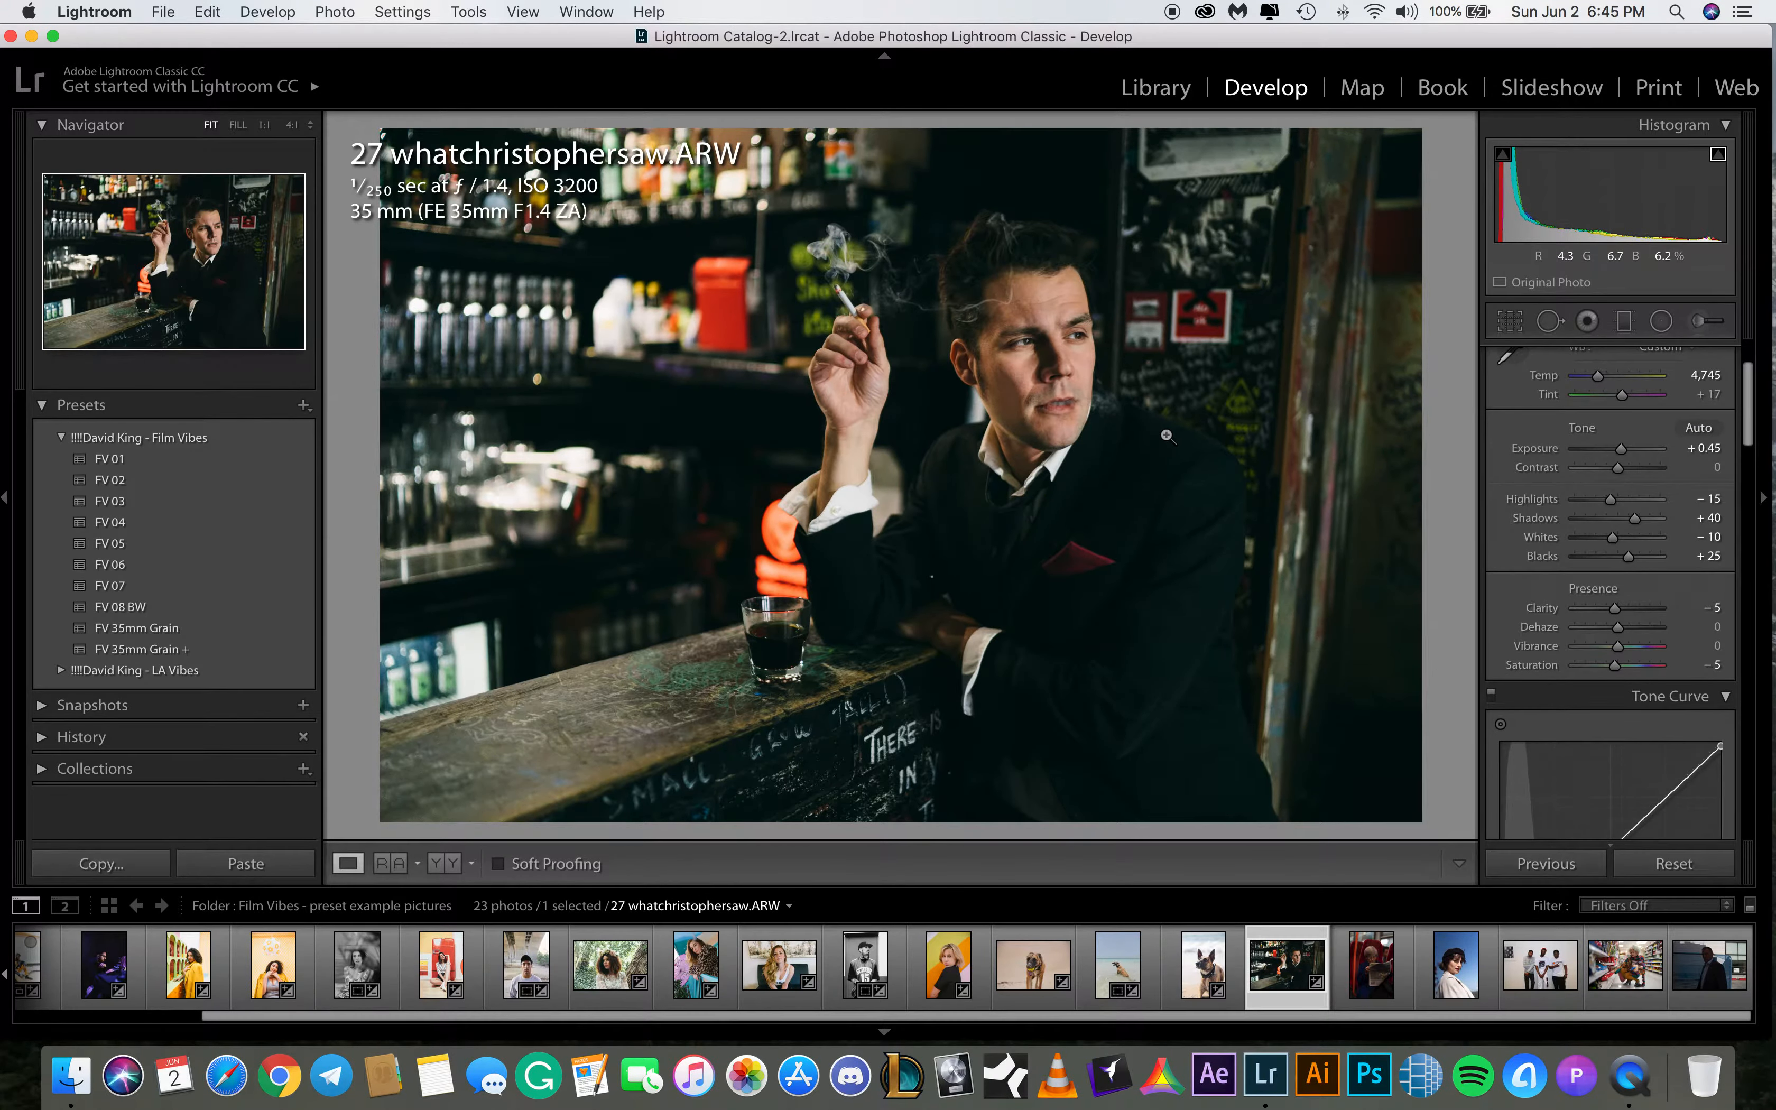
Select 26 what christophersaw.ARW and apply the FV 01 preset
left_click(1374, 976)
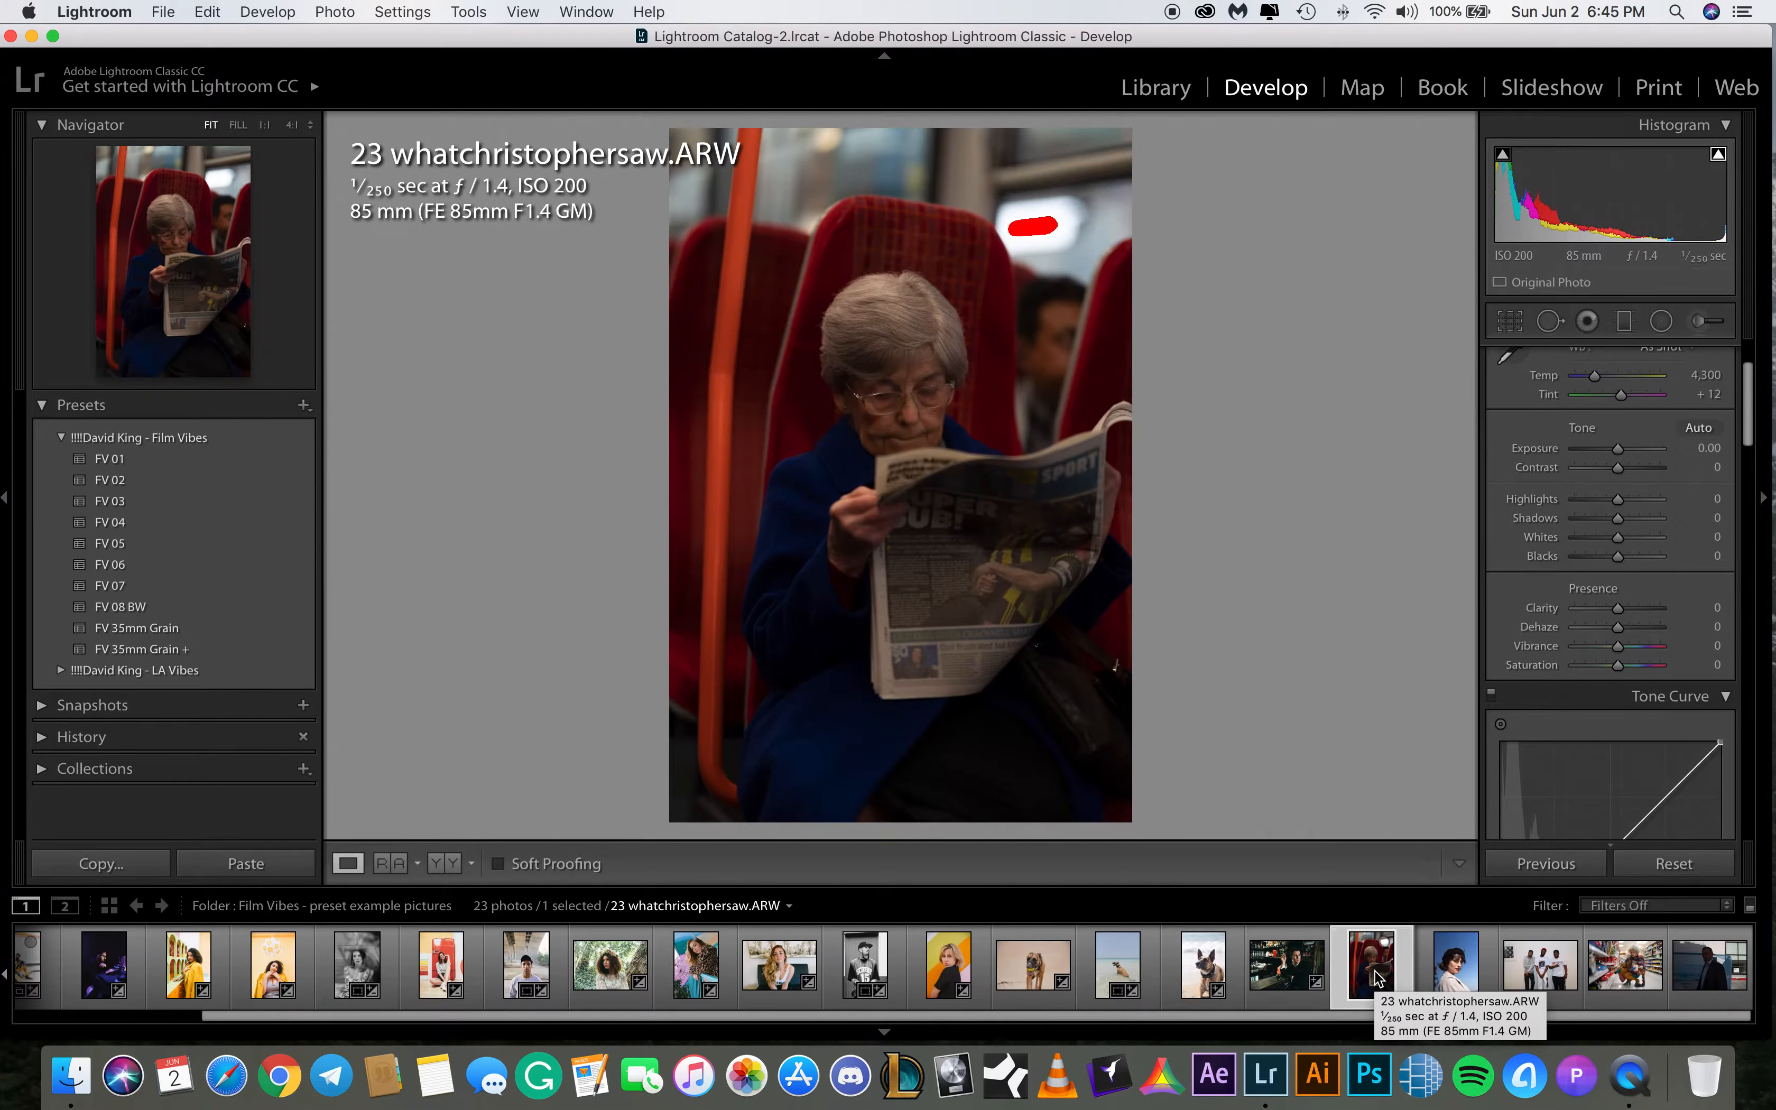
left_click(1463, 982)
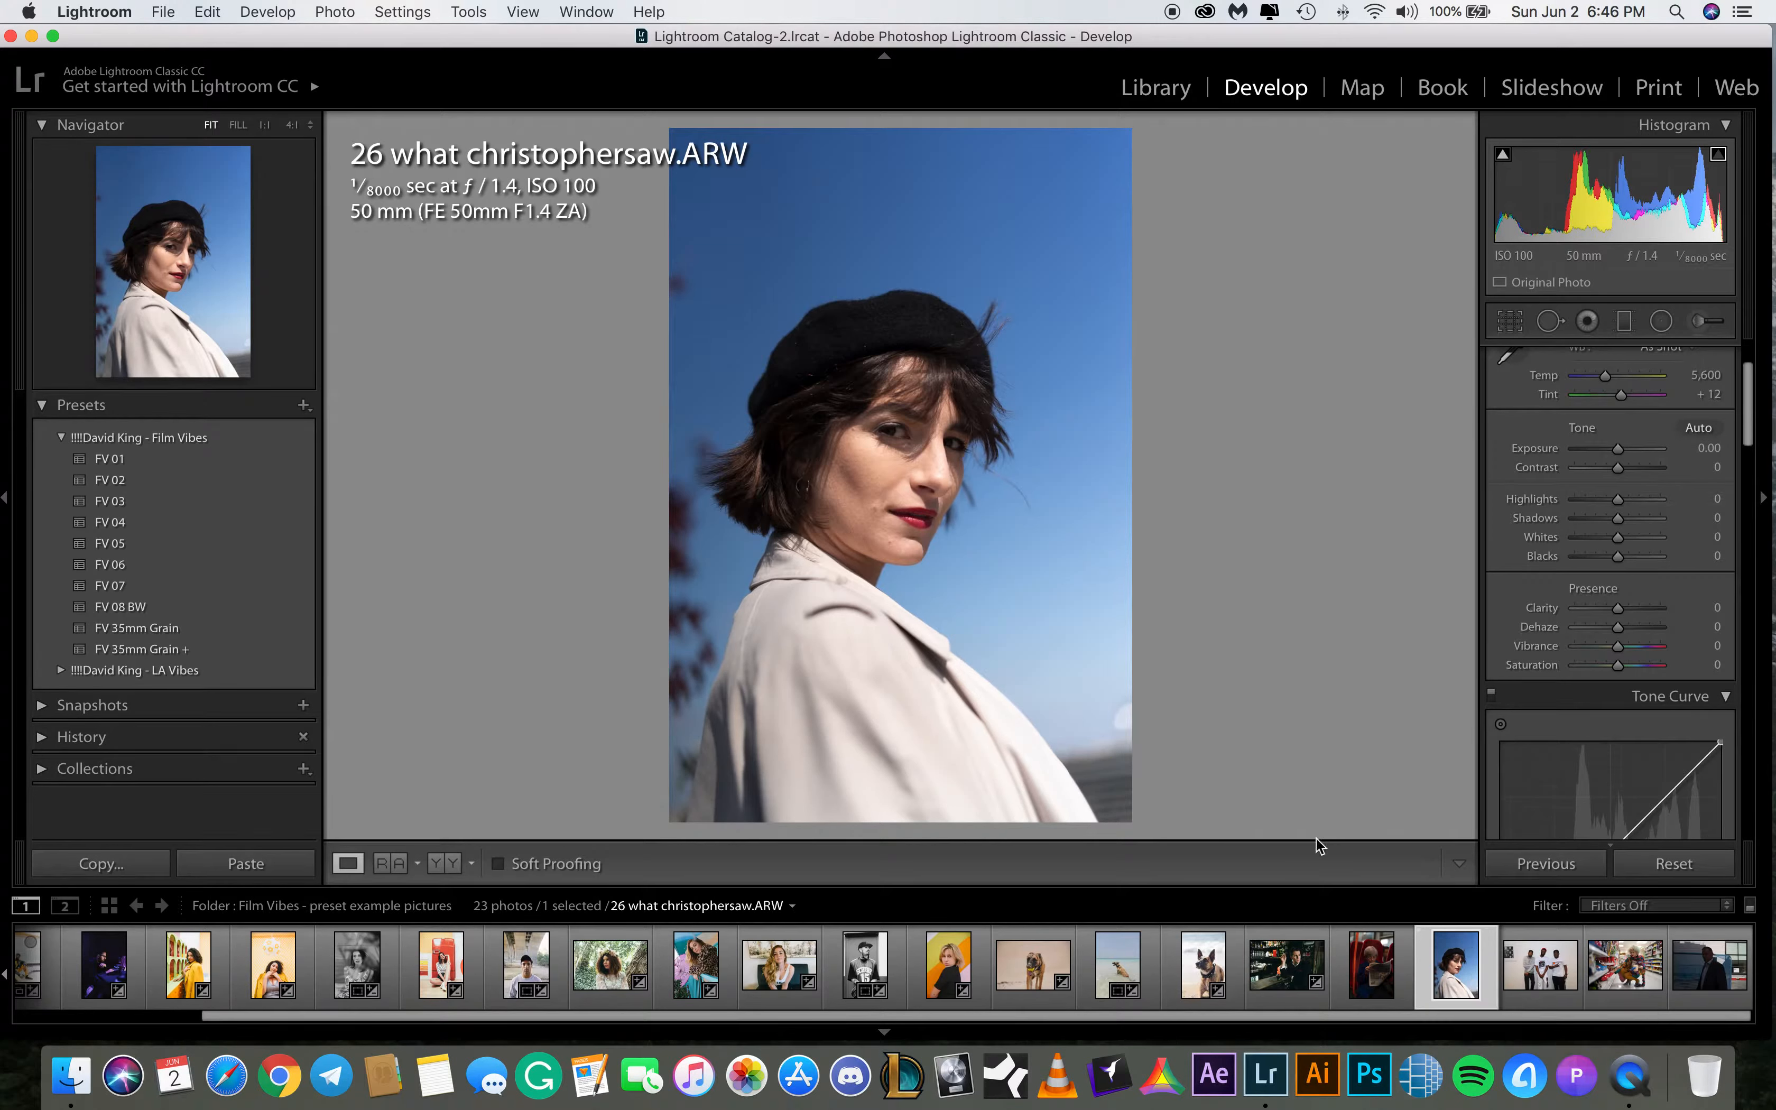
left_click(121, 462)
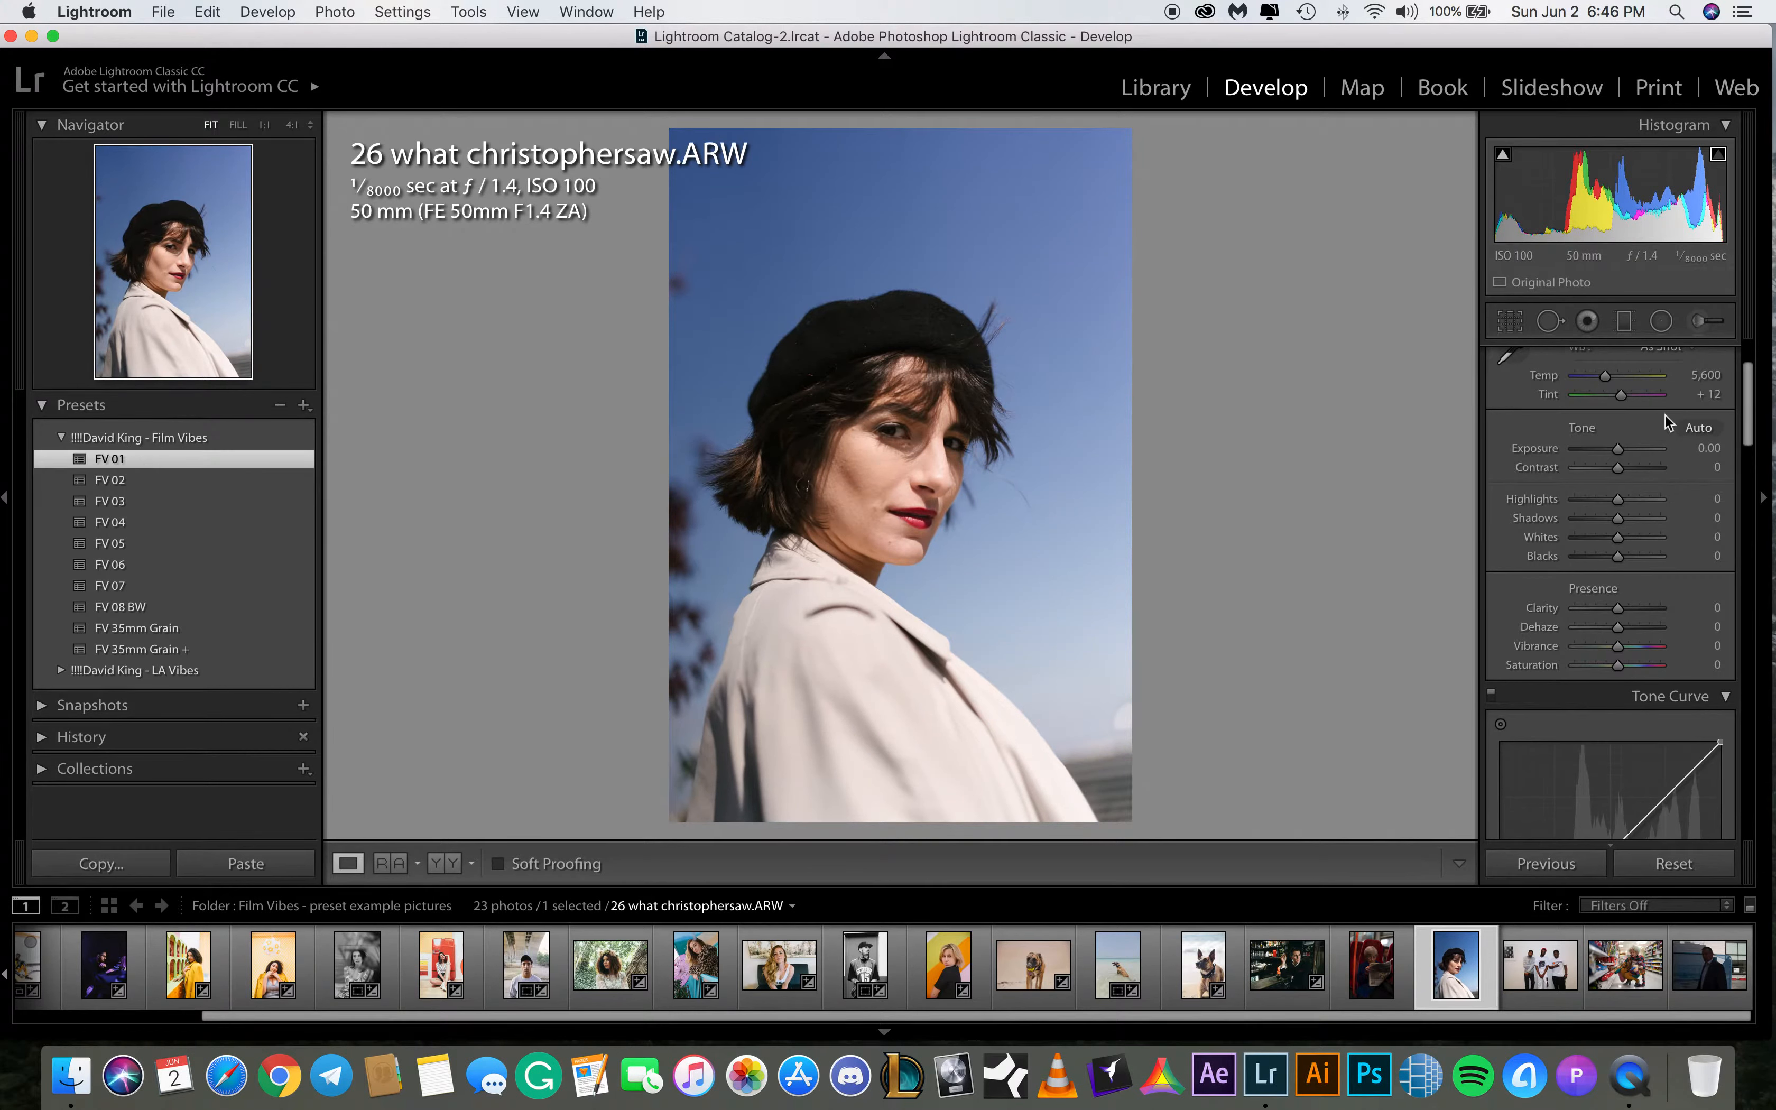
Set the white balance temperature to 6,500
left_click(1707, 449)
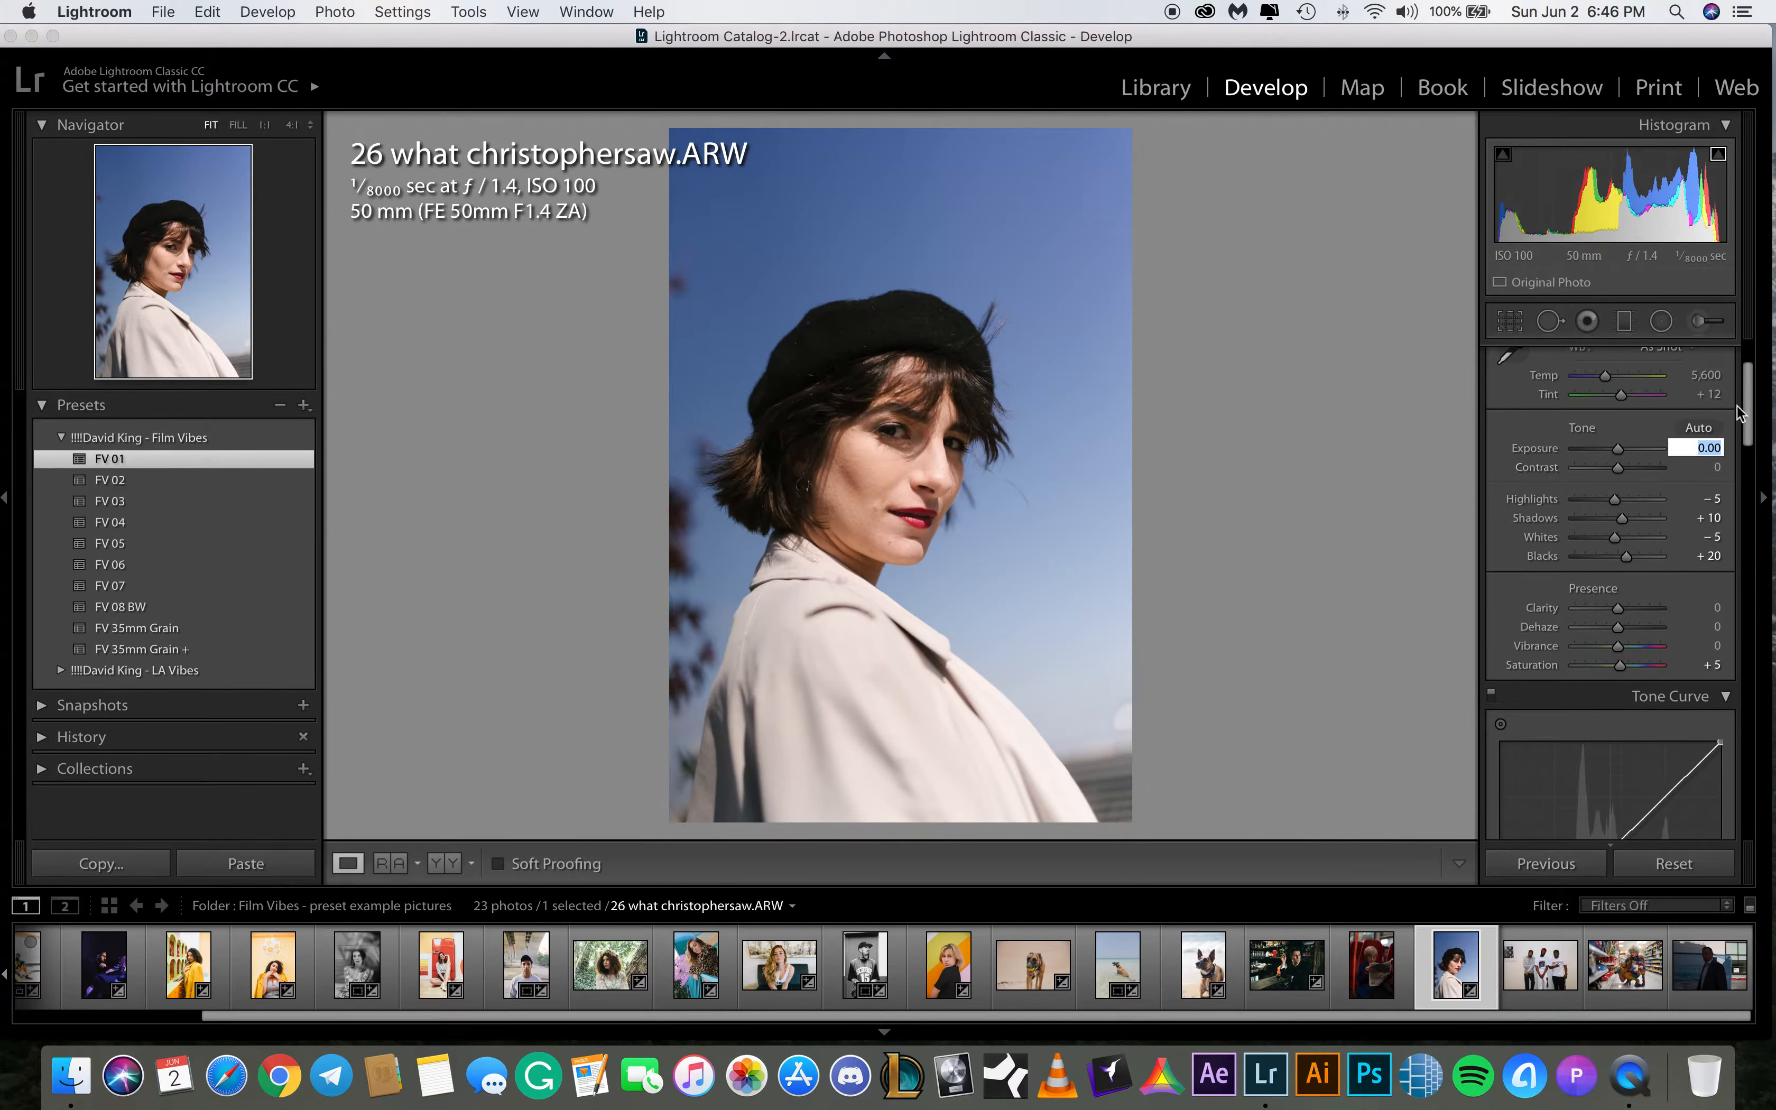
left_click(1707, 376)
type("6500")
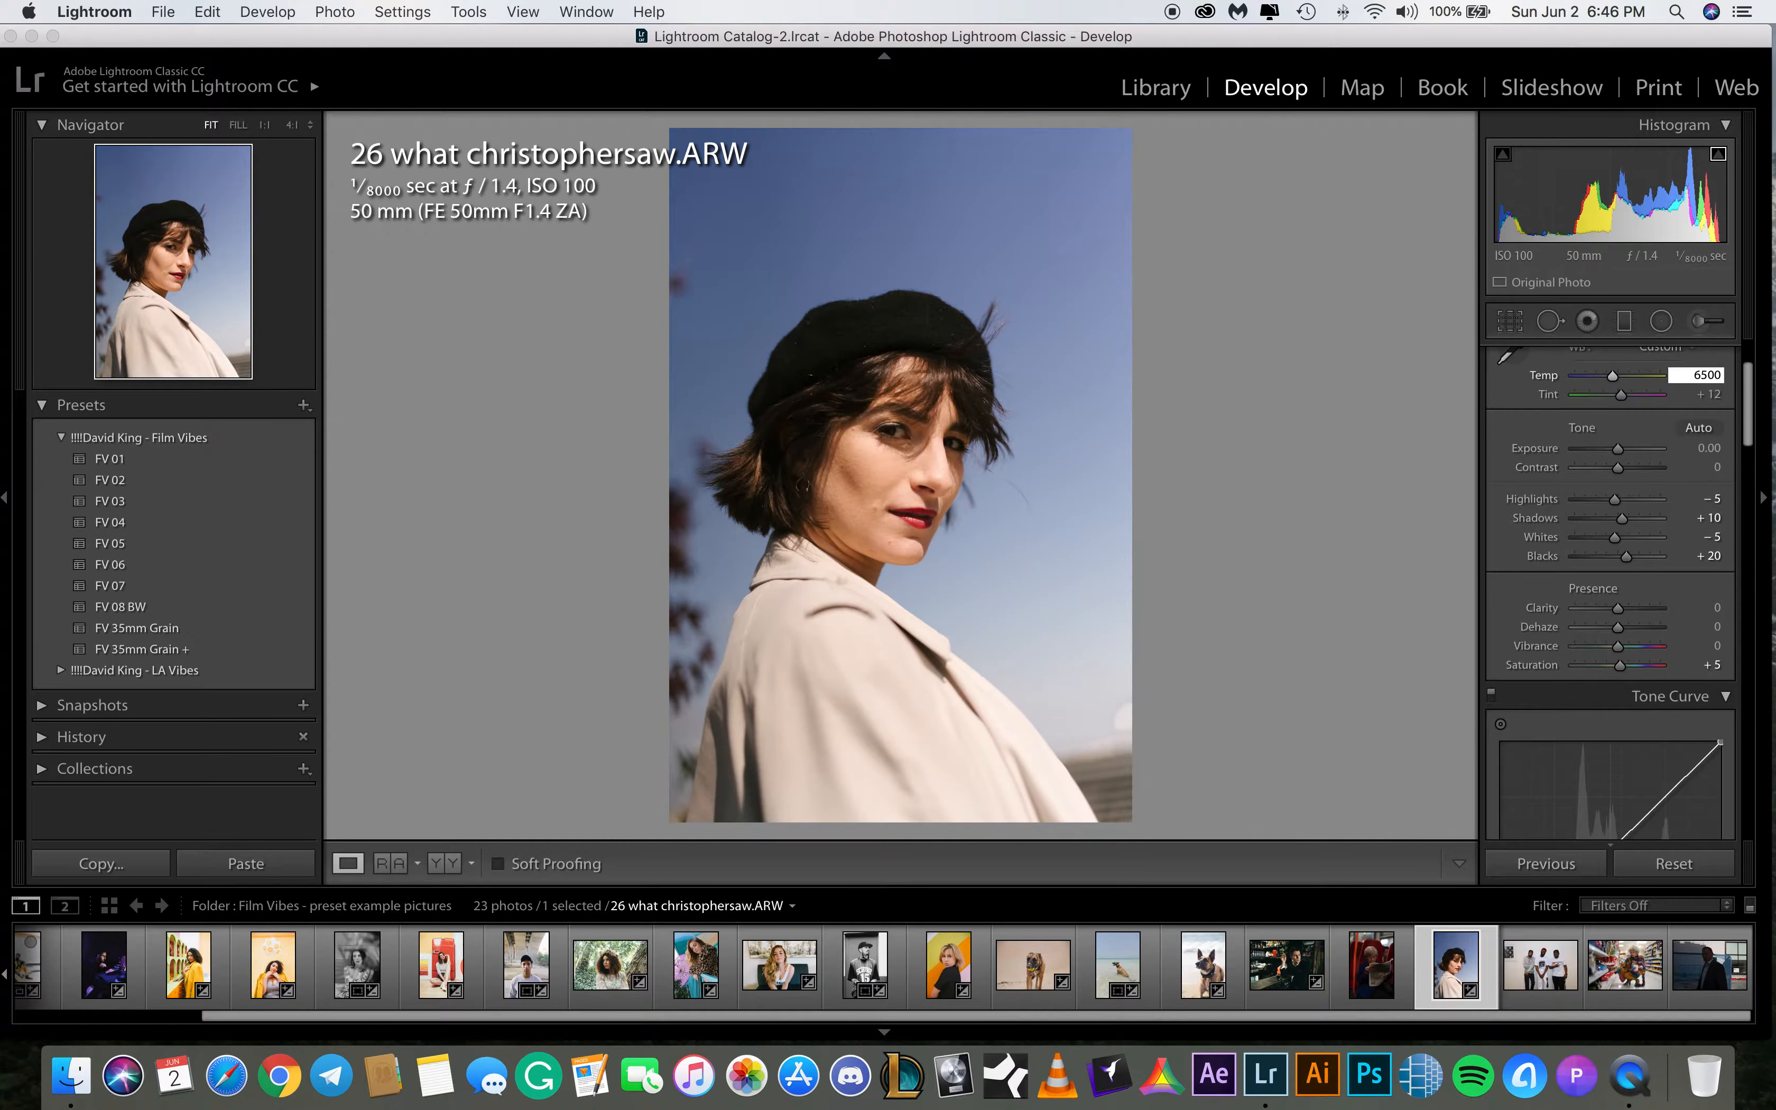
key("Return")
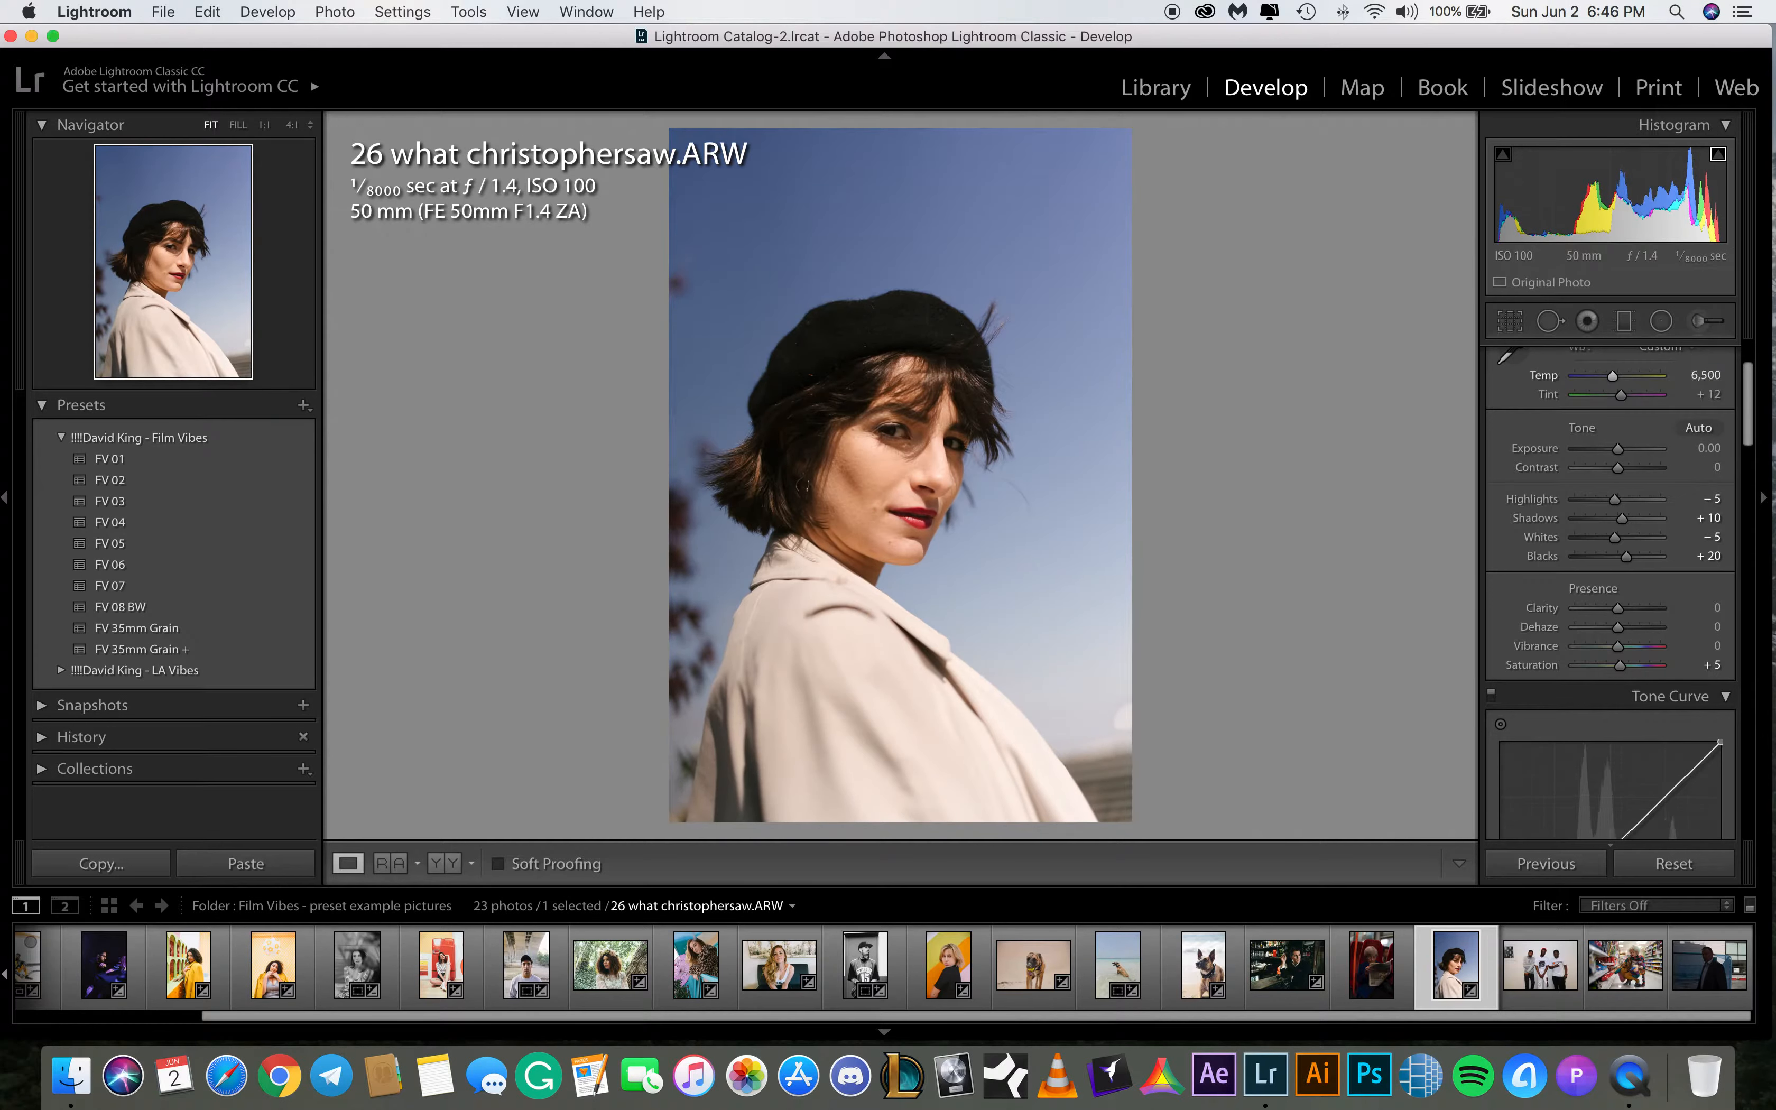
Set exposure to +0.30, highlights to -49, shadows to +35 and blacks to +10
mouse_move(1617, 447)
left_mouse_down()
mouse_move(1600, 502)
mouse_move(1621, 451)
left_mouse_up()
double_click(1619, 448)
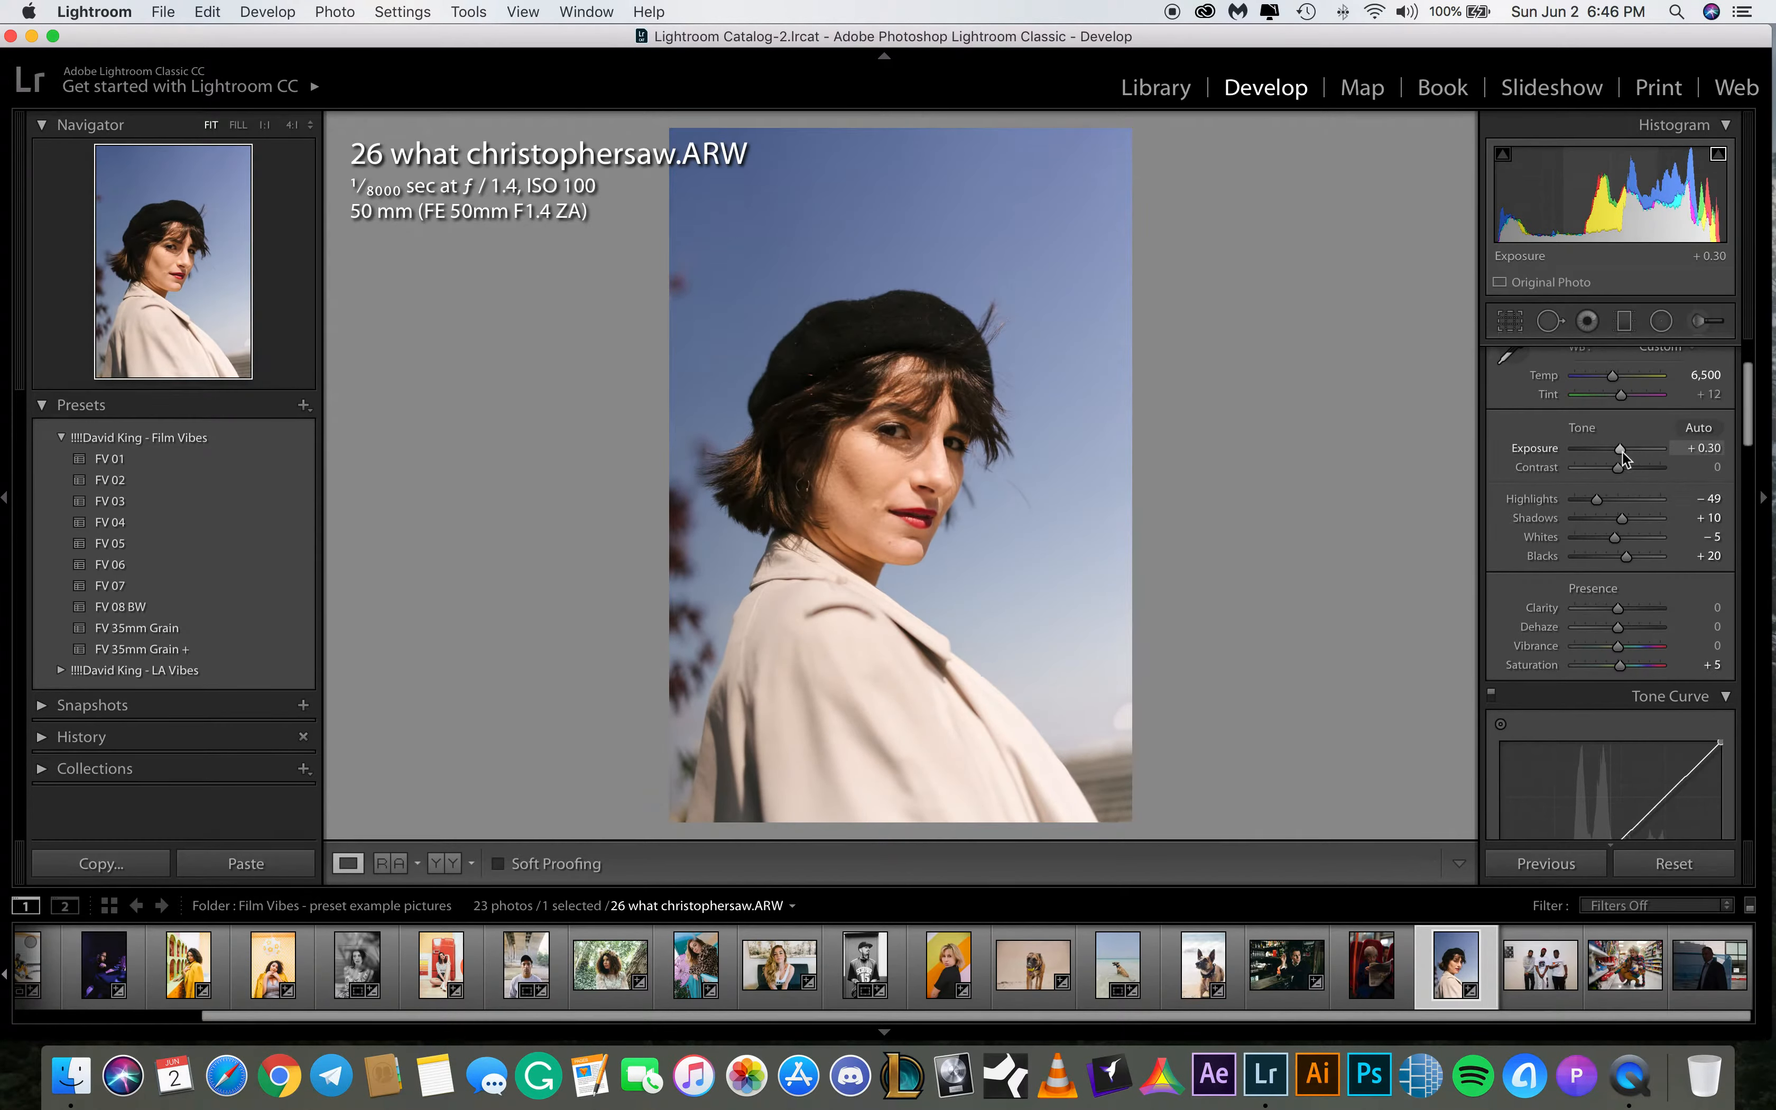
left_click(1711, 519)
type("35")
key("Return")
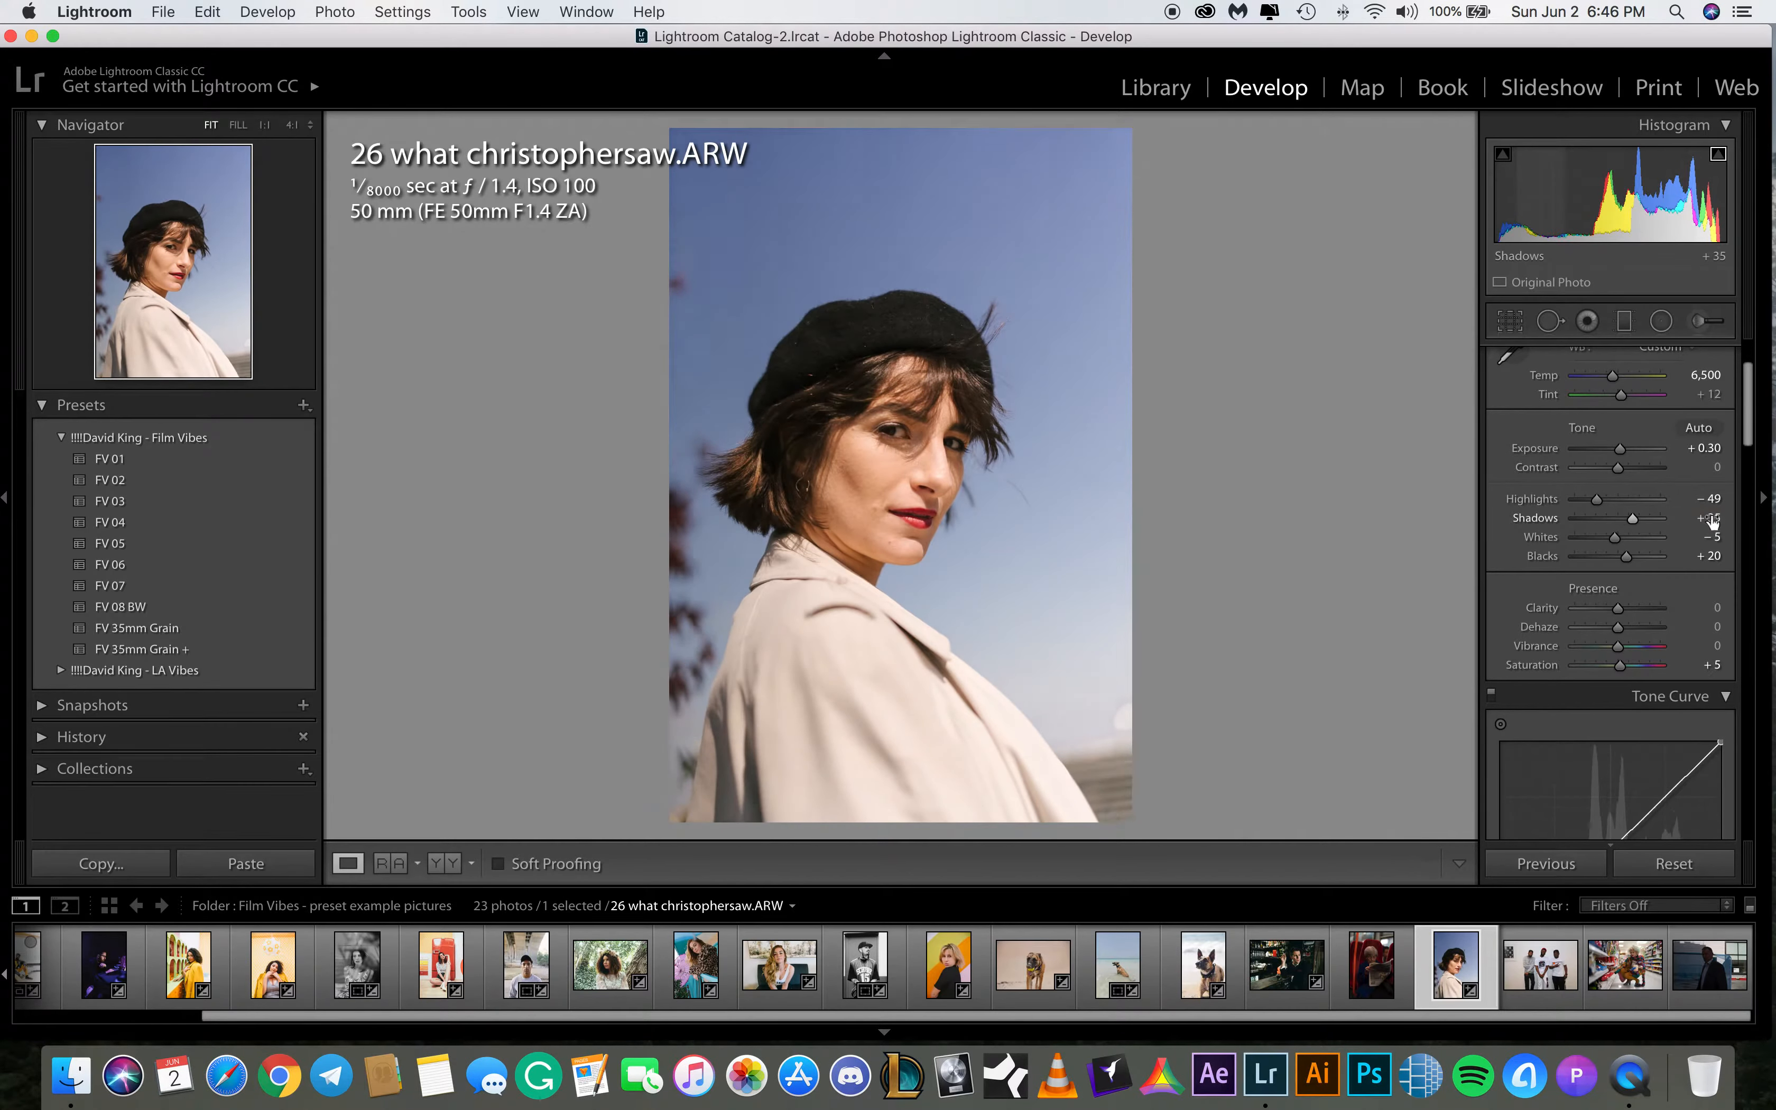
left_click(1713, 555)
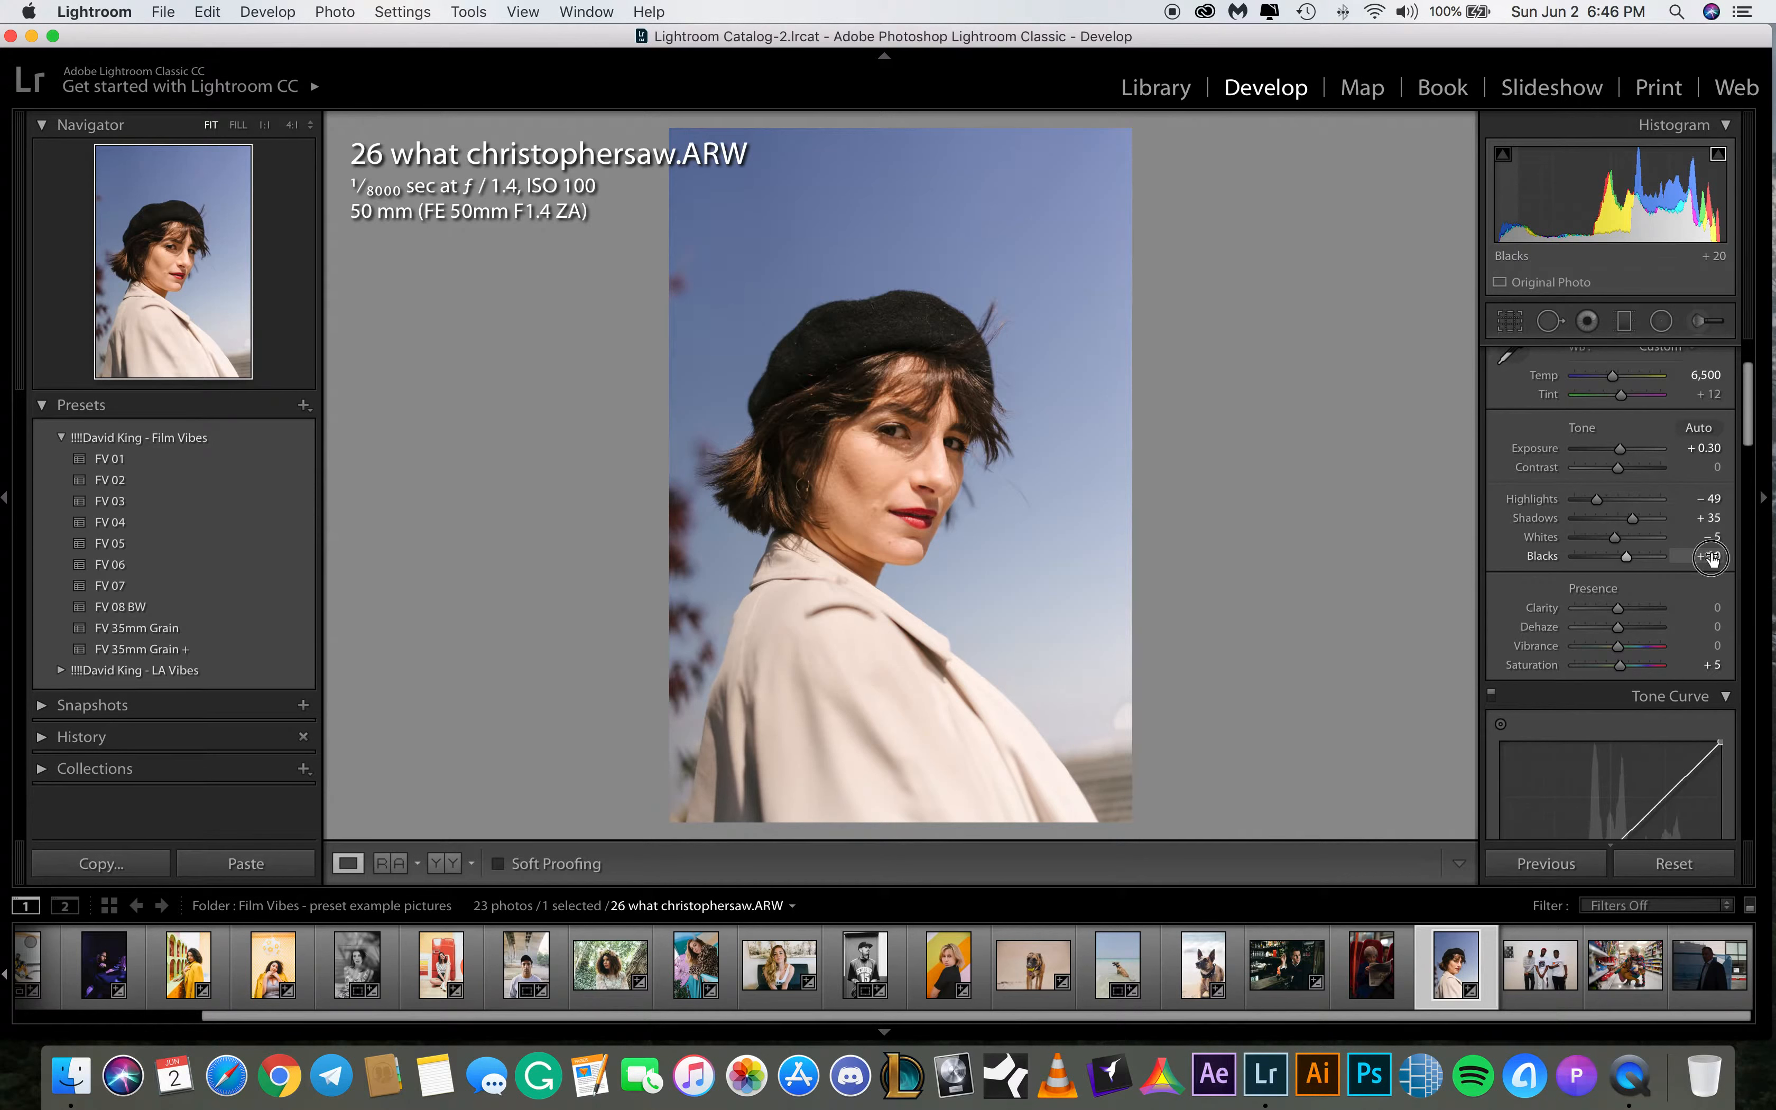
type("10")
key("Return")
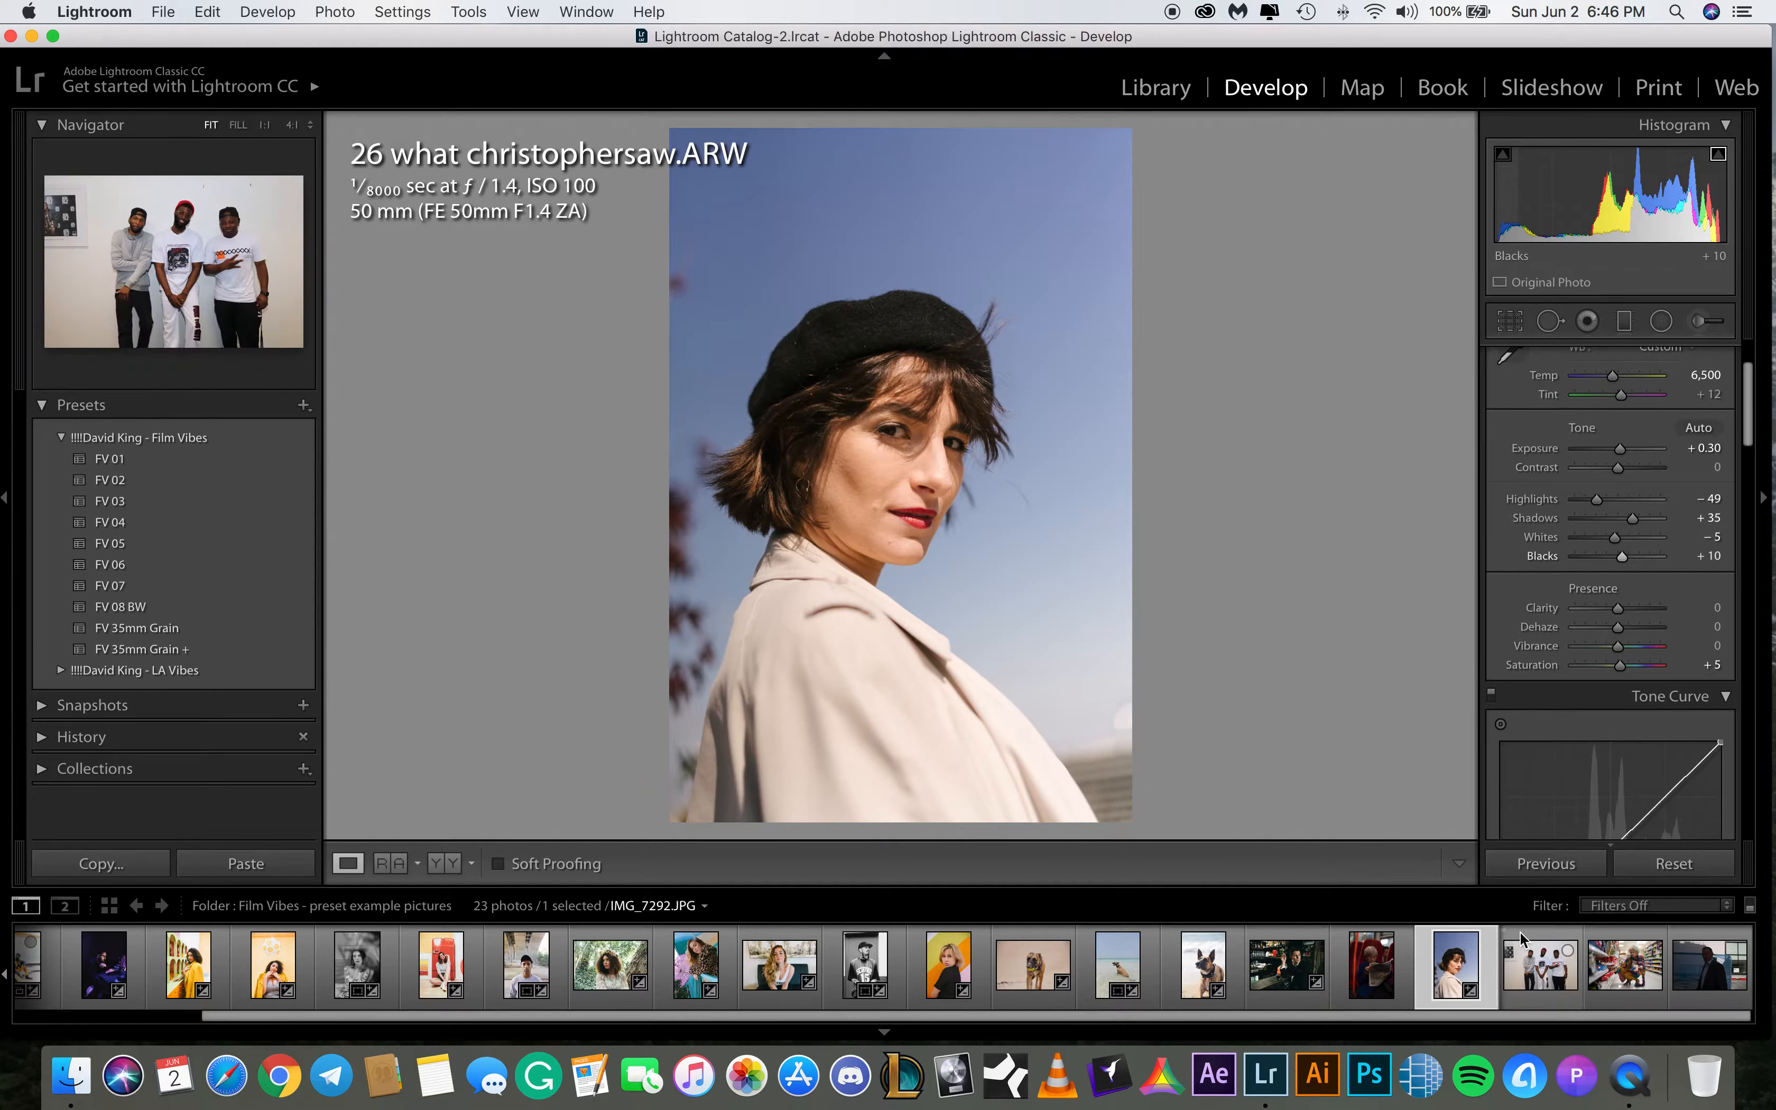
Select IMG_7292.JPG and apply the FV 07 preset
left_click(1534, 976)
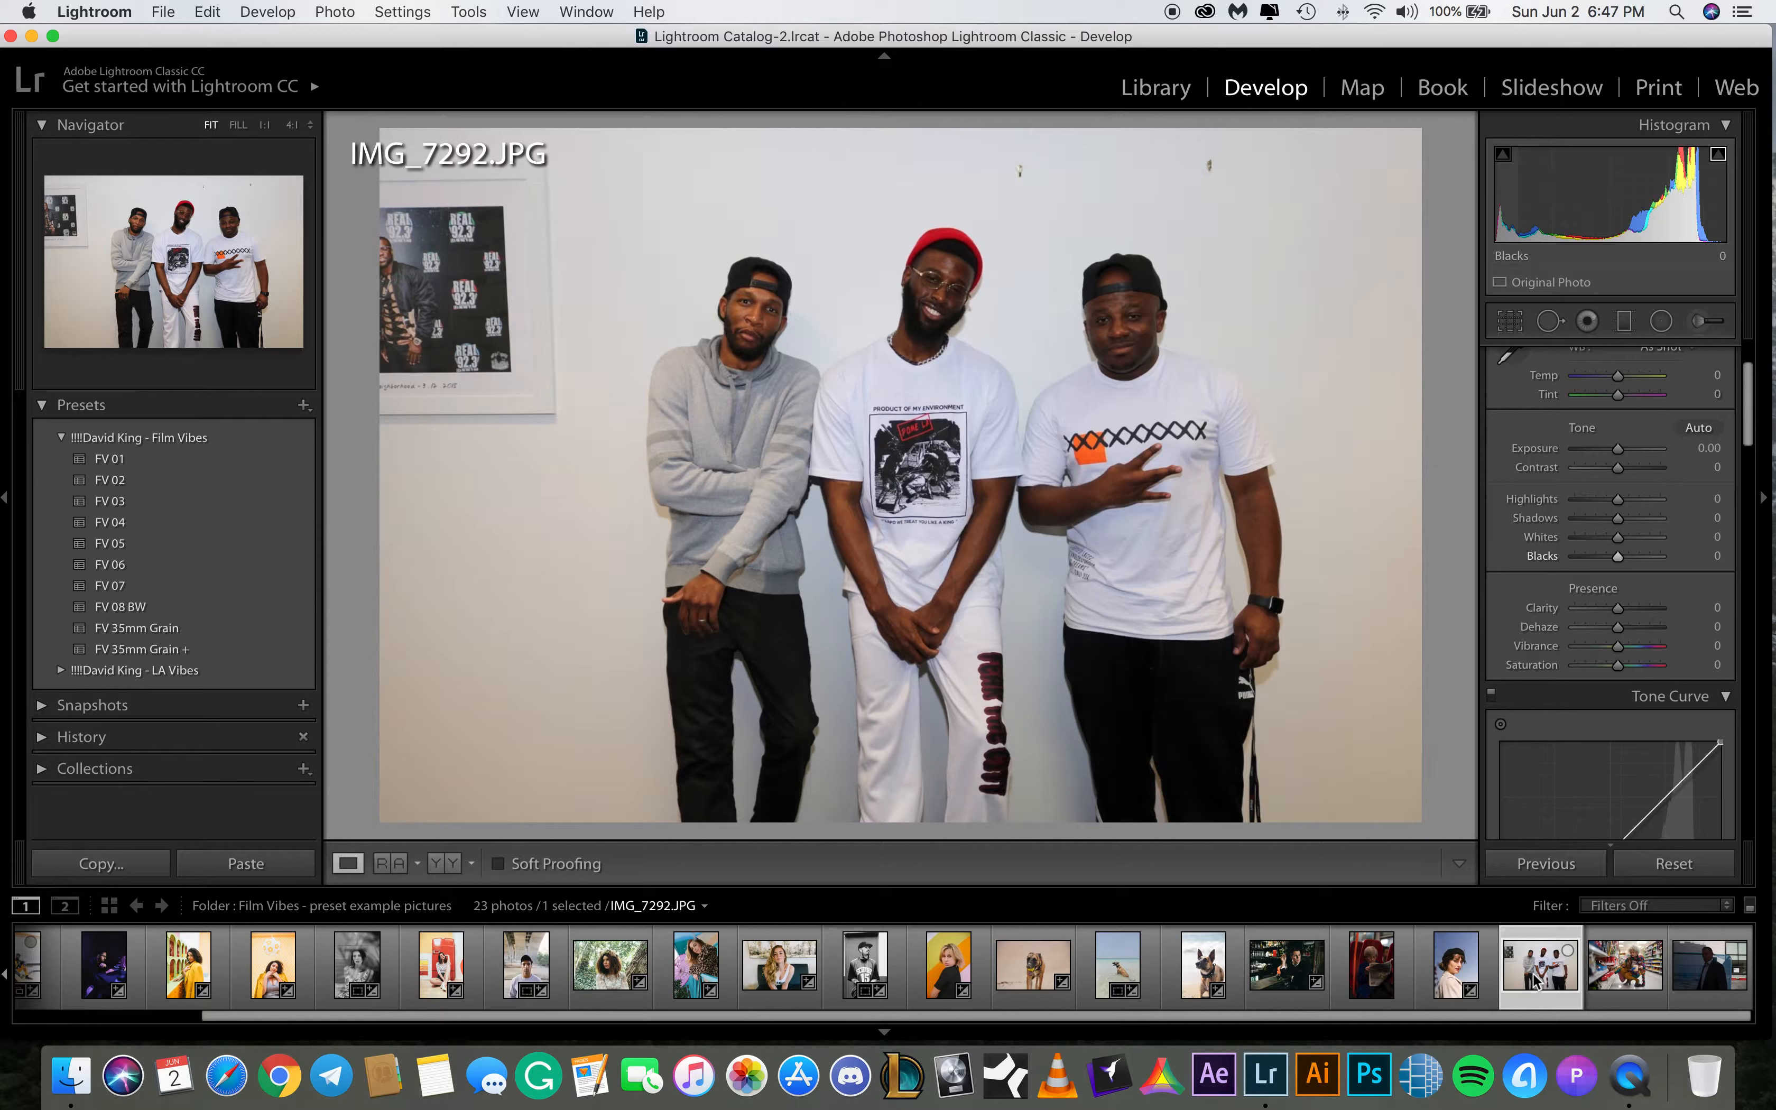
left_click(153, 582)
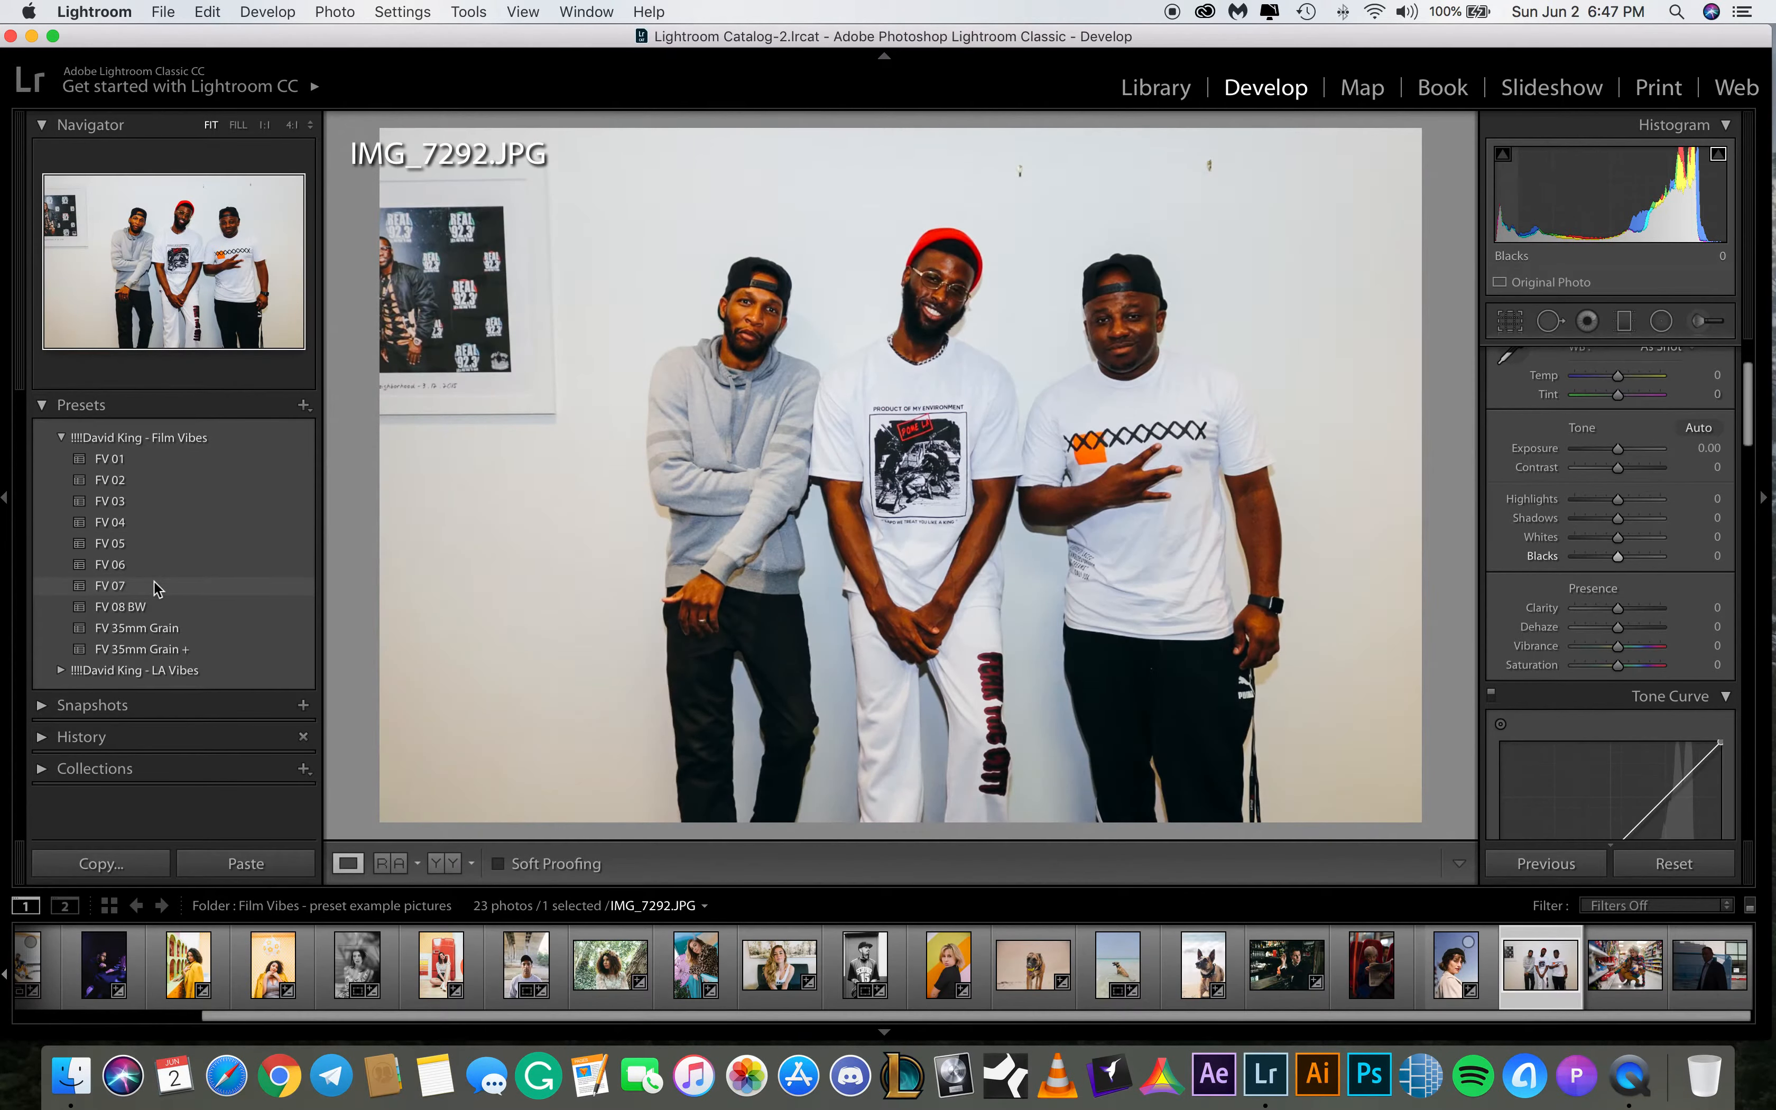
left_click(153, 584)
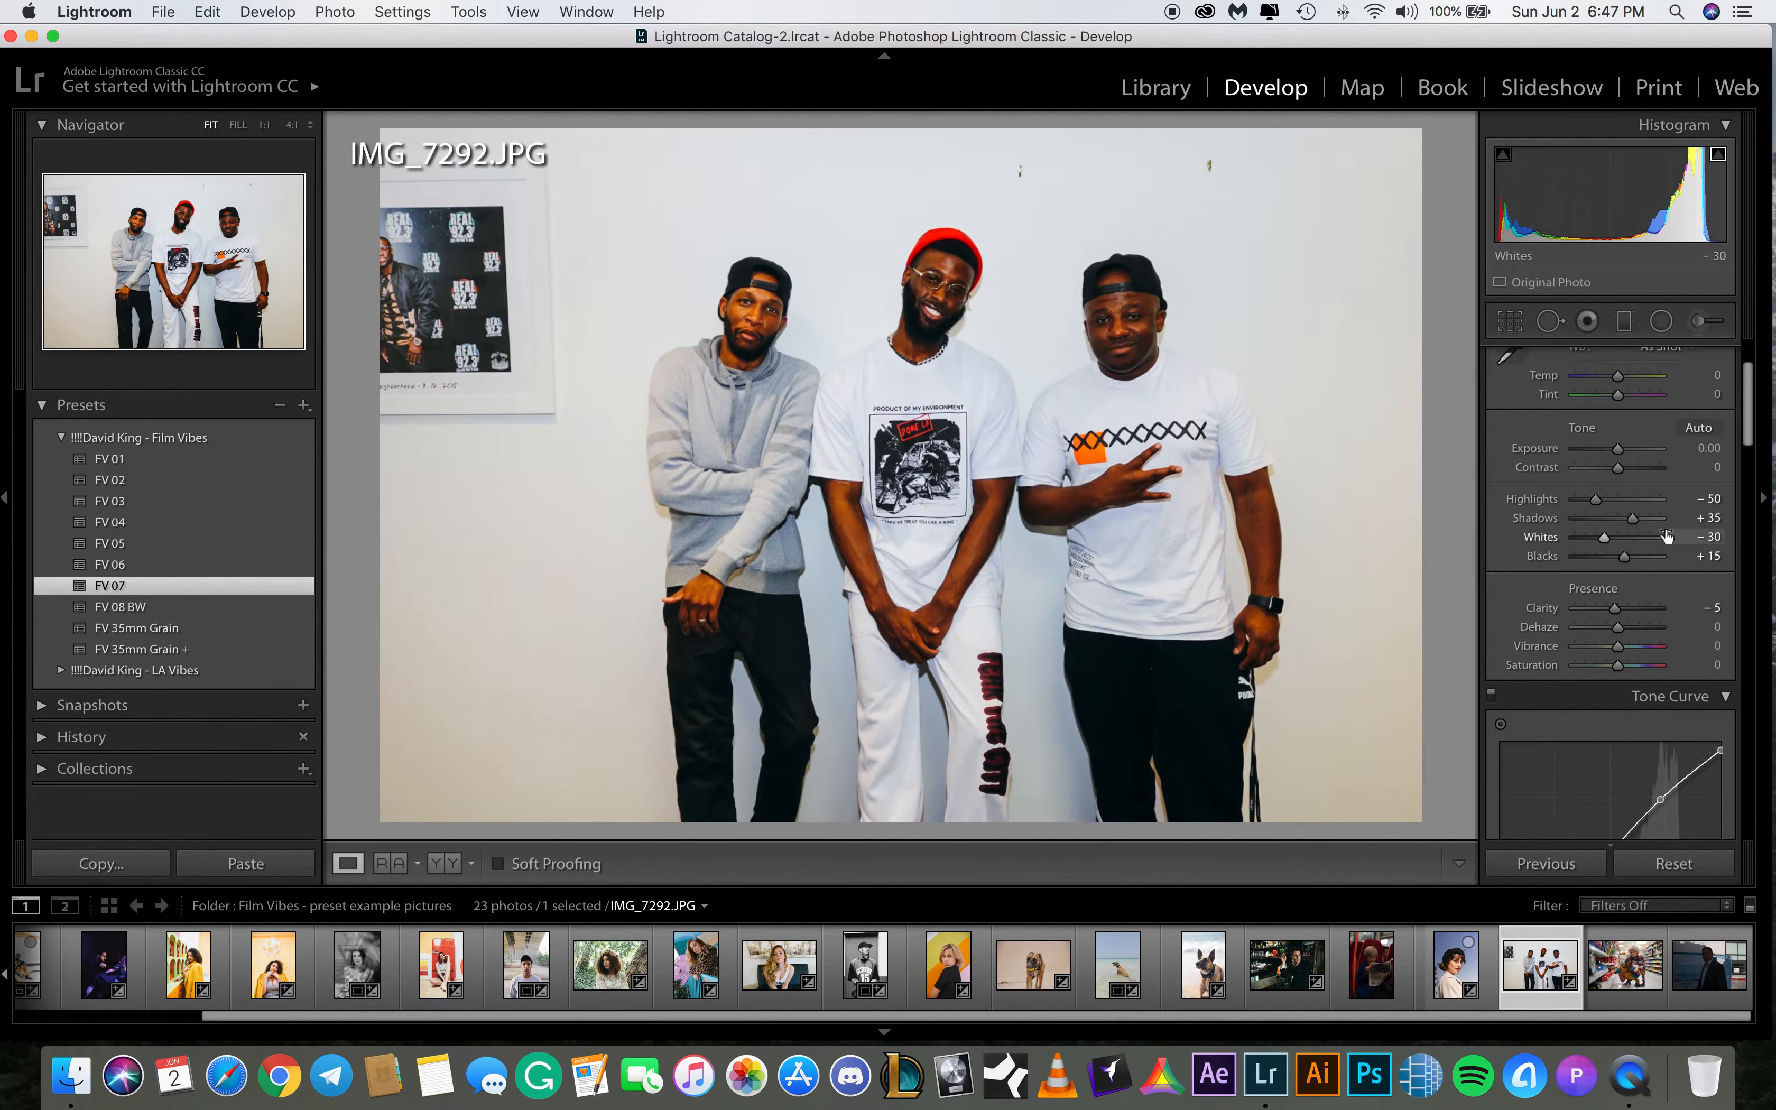
Set the temperature to -19 and raise exposure to +0.95
scroll(1732, 423, "up", 3)
left_click(1717, 492)
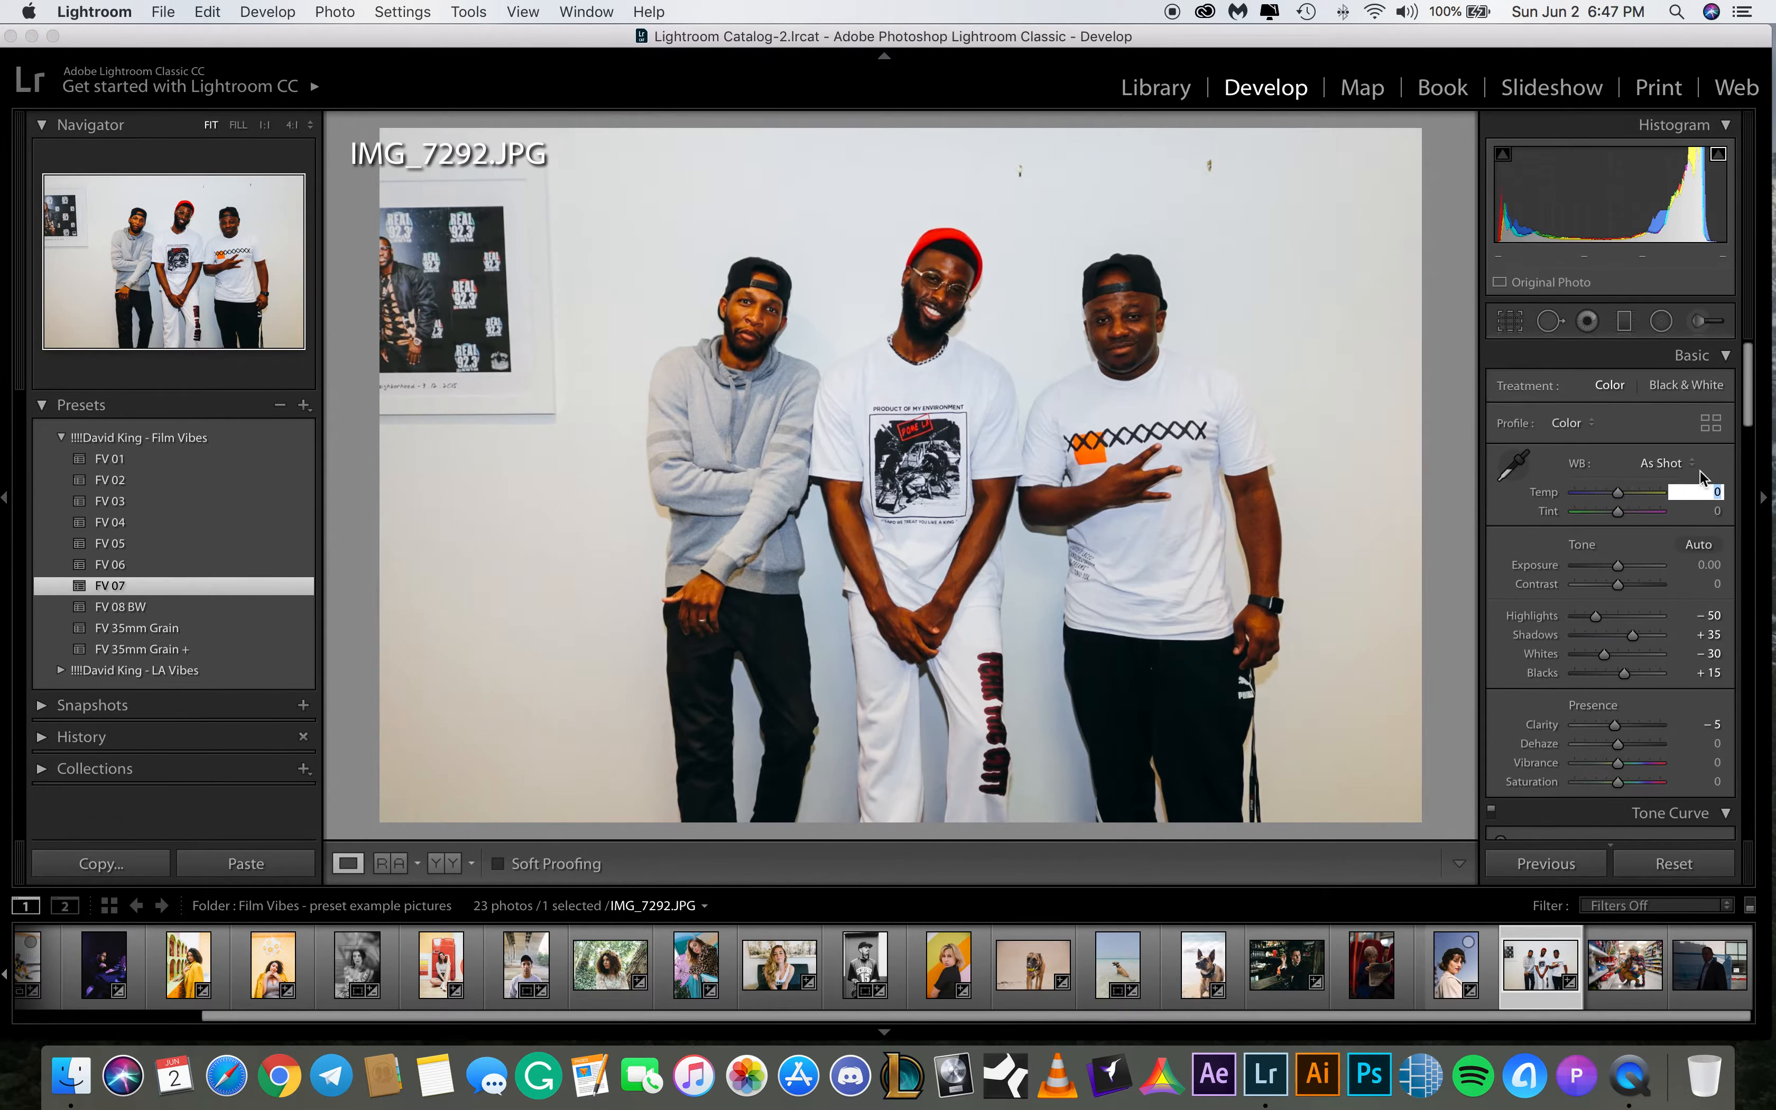
type("-5")
key("Return")
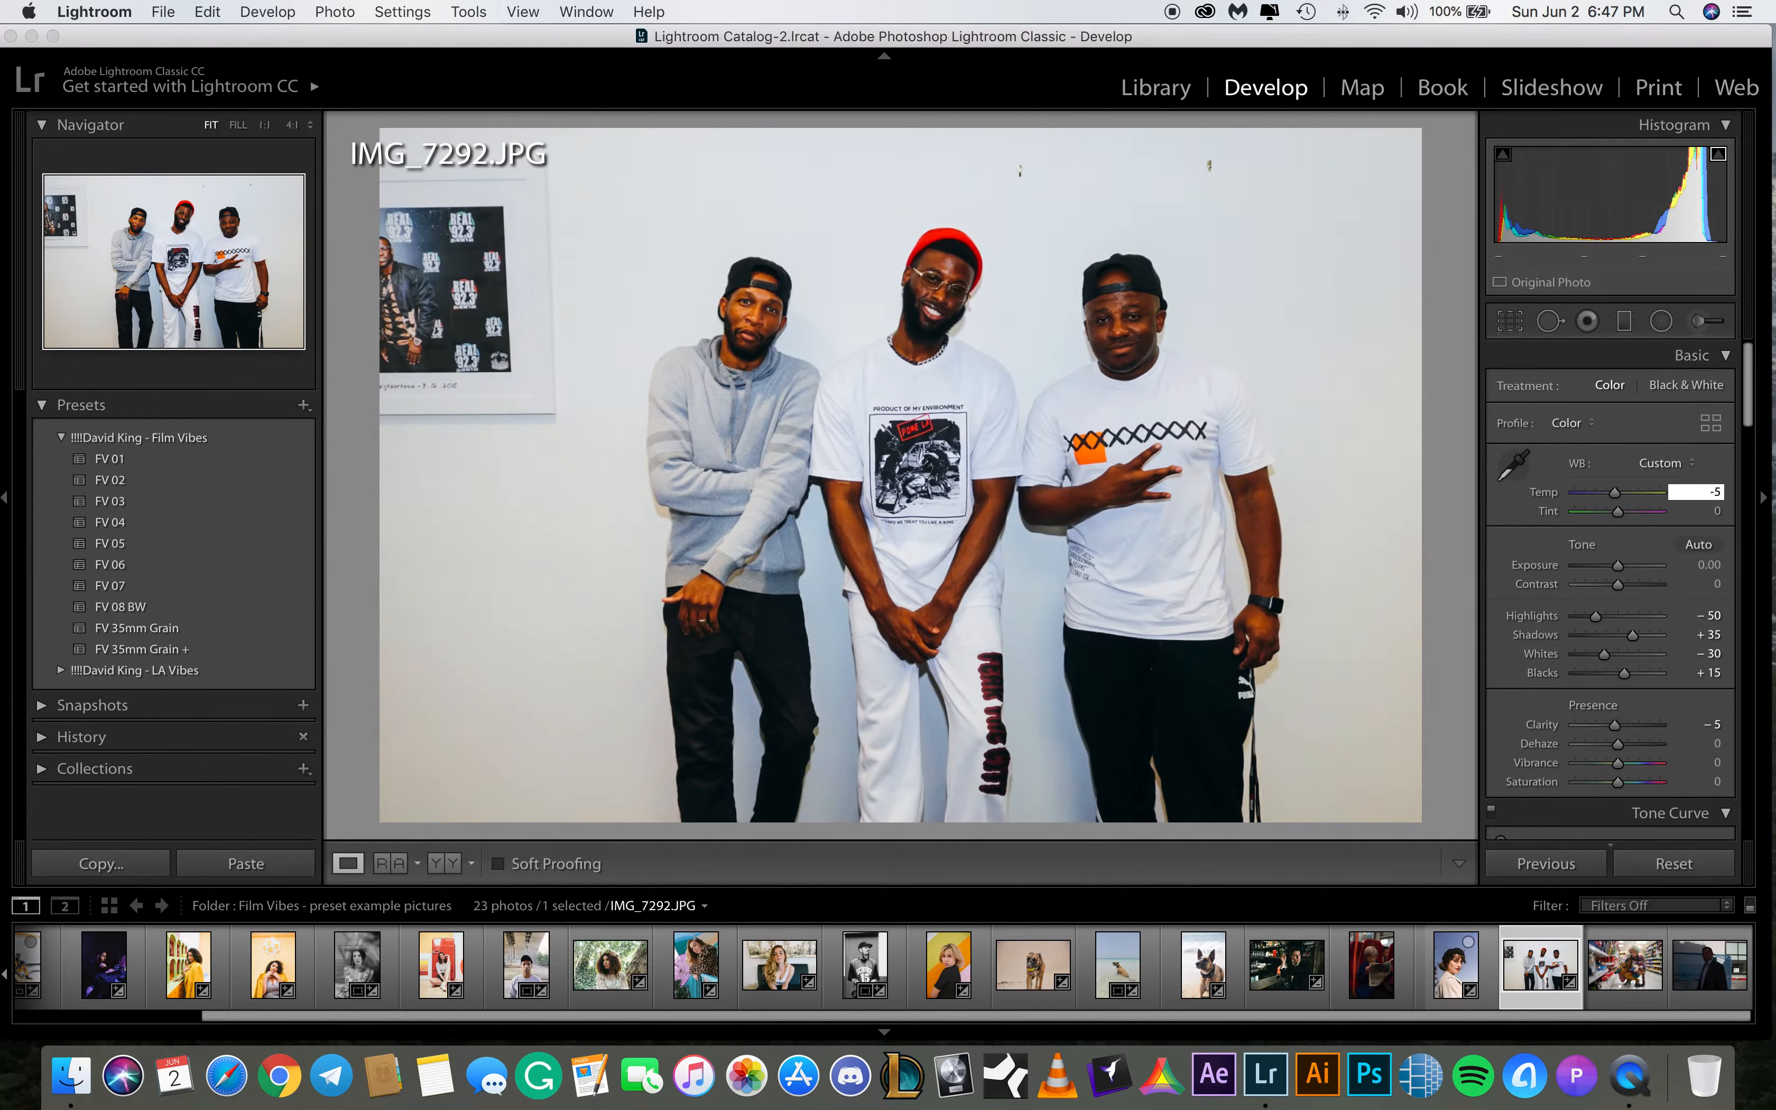
type("-8")
key("BackSpace")
key("Return")
left_click_drag(1617, 567, 1625, 569)
left_click_drag(1614, 493, 1609, 493)
Set shadows to +30
mouse_move(1748, 405)
left_mouse_down()
mouse_move(1745, 434)
mouse_move(1747, 418)
left_mouse_up()
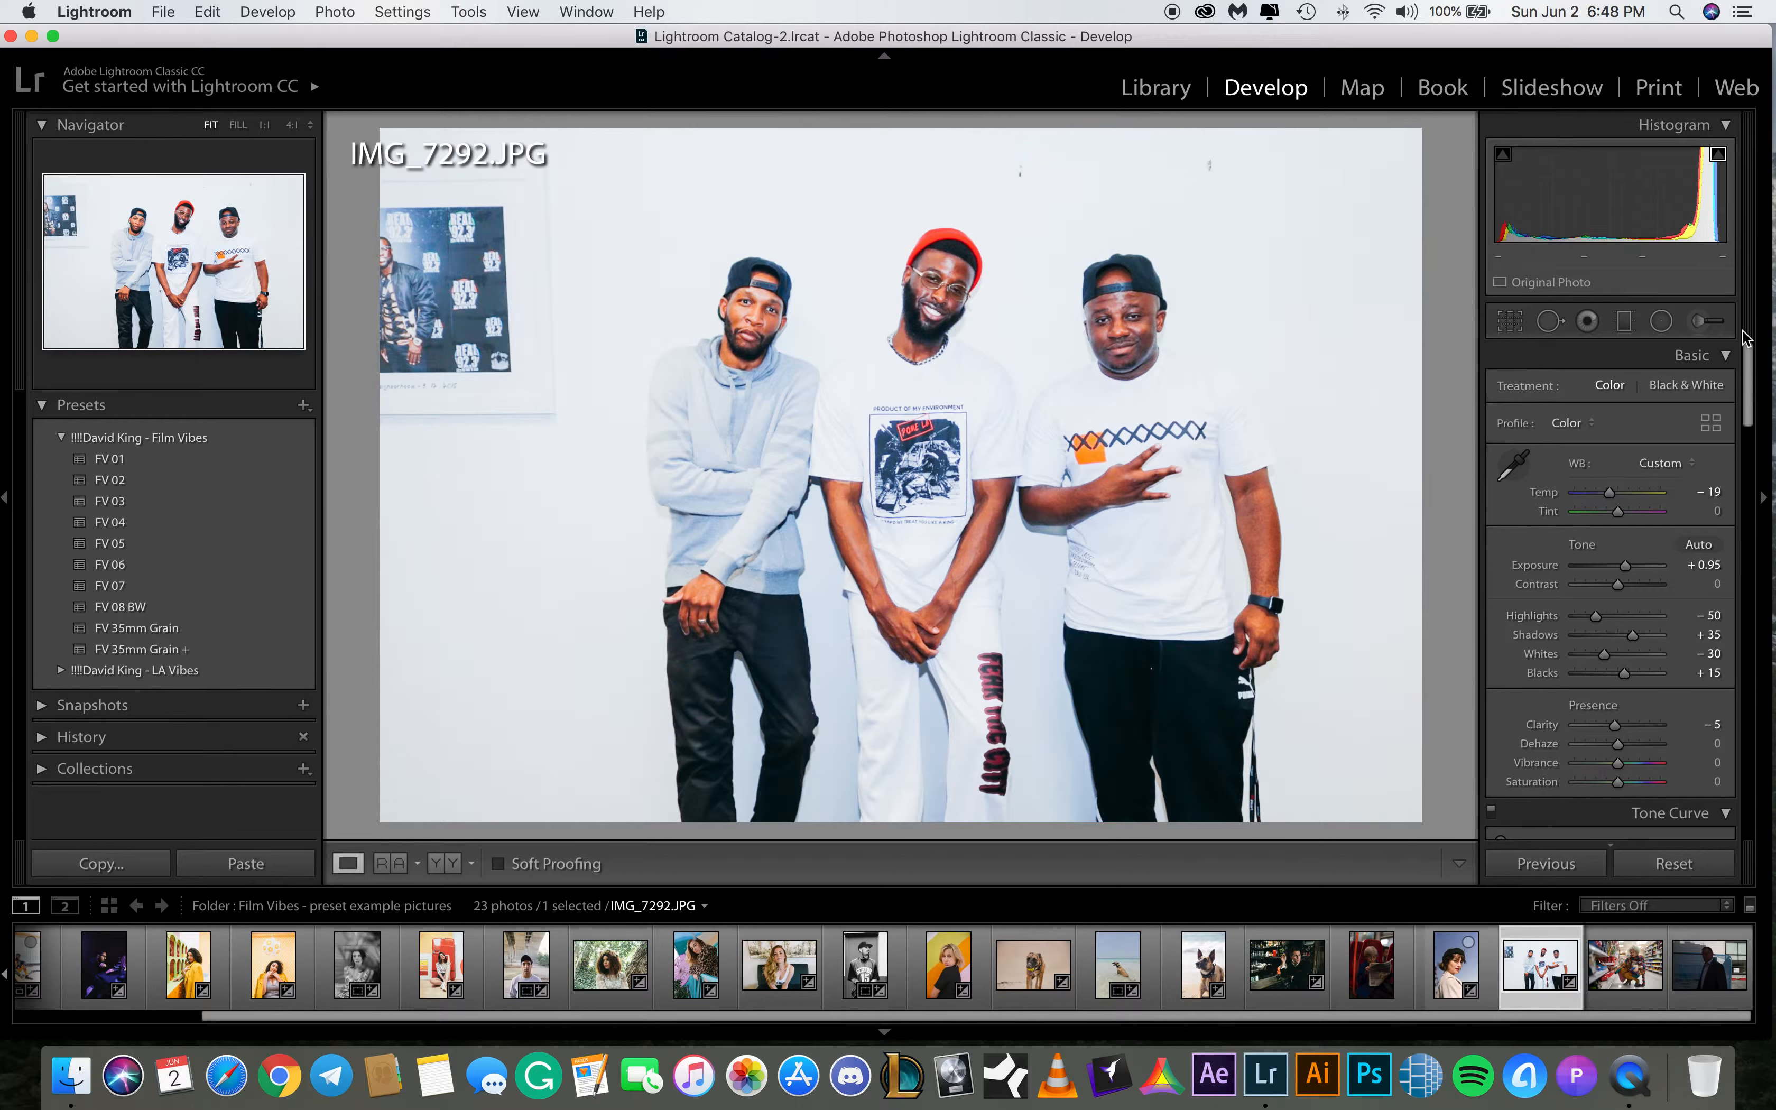
left_click_drag(1747, 386, 1748, 403)
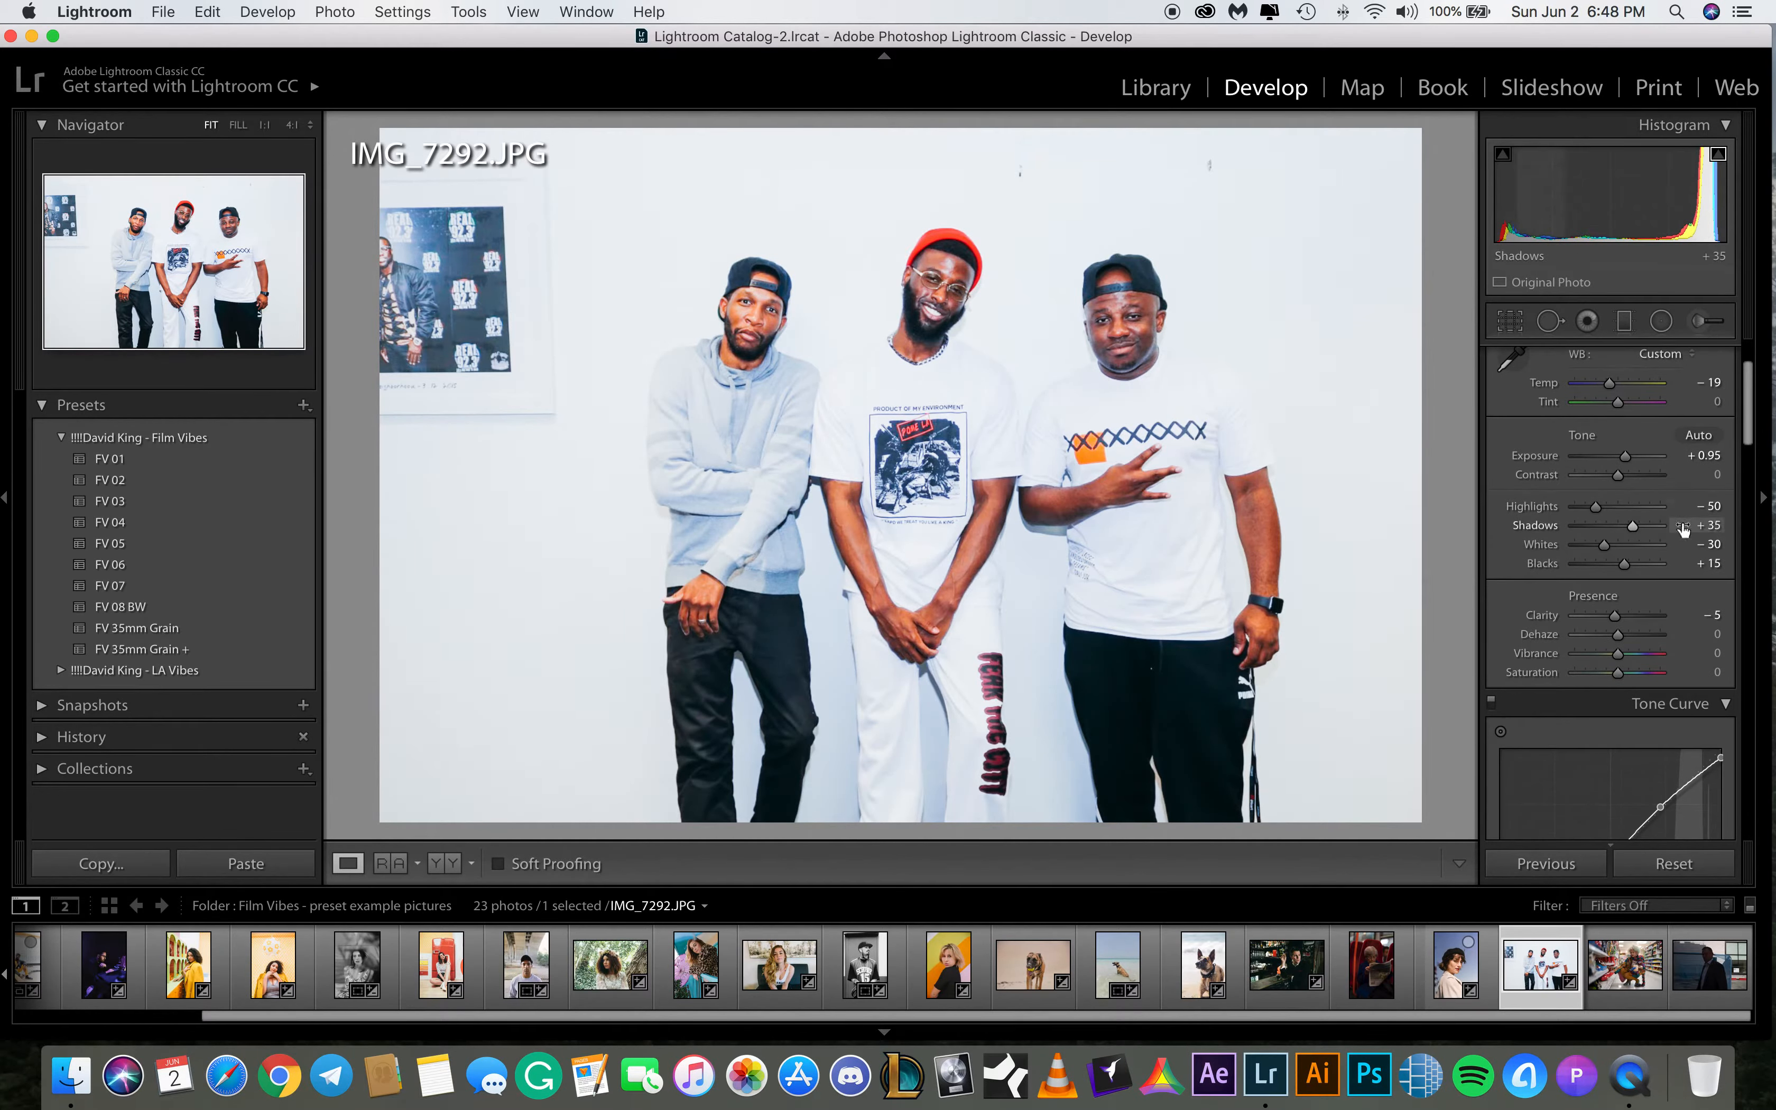
left_click(1706, 524)
type("5")
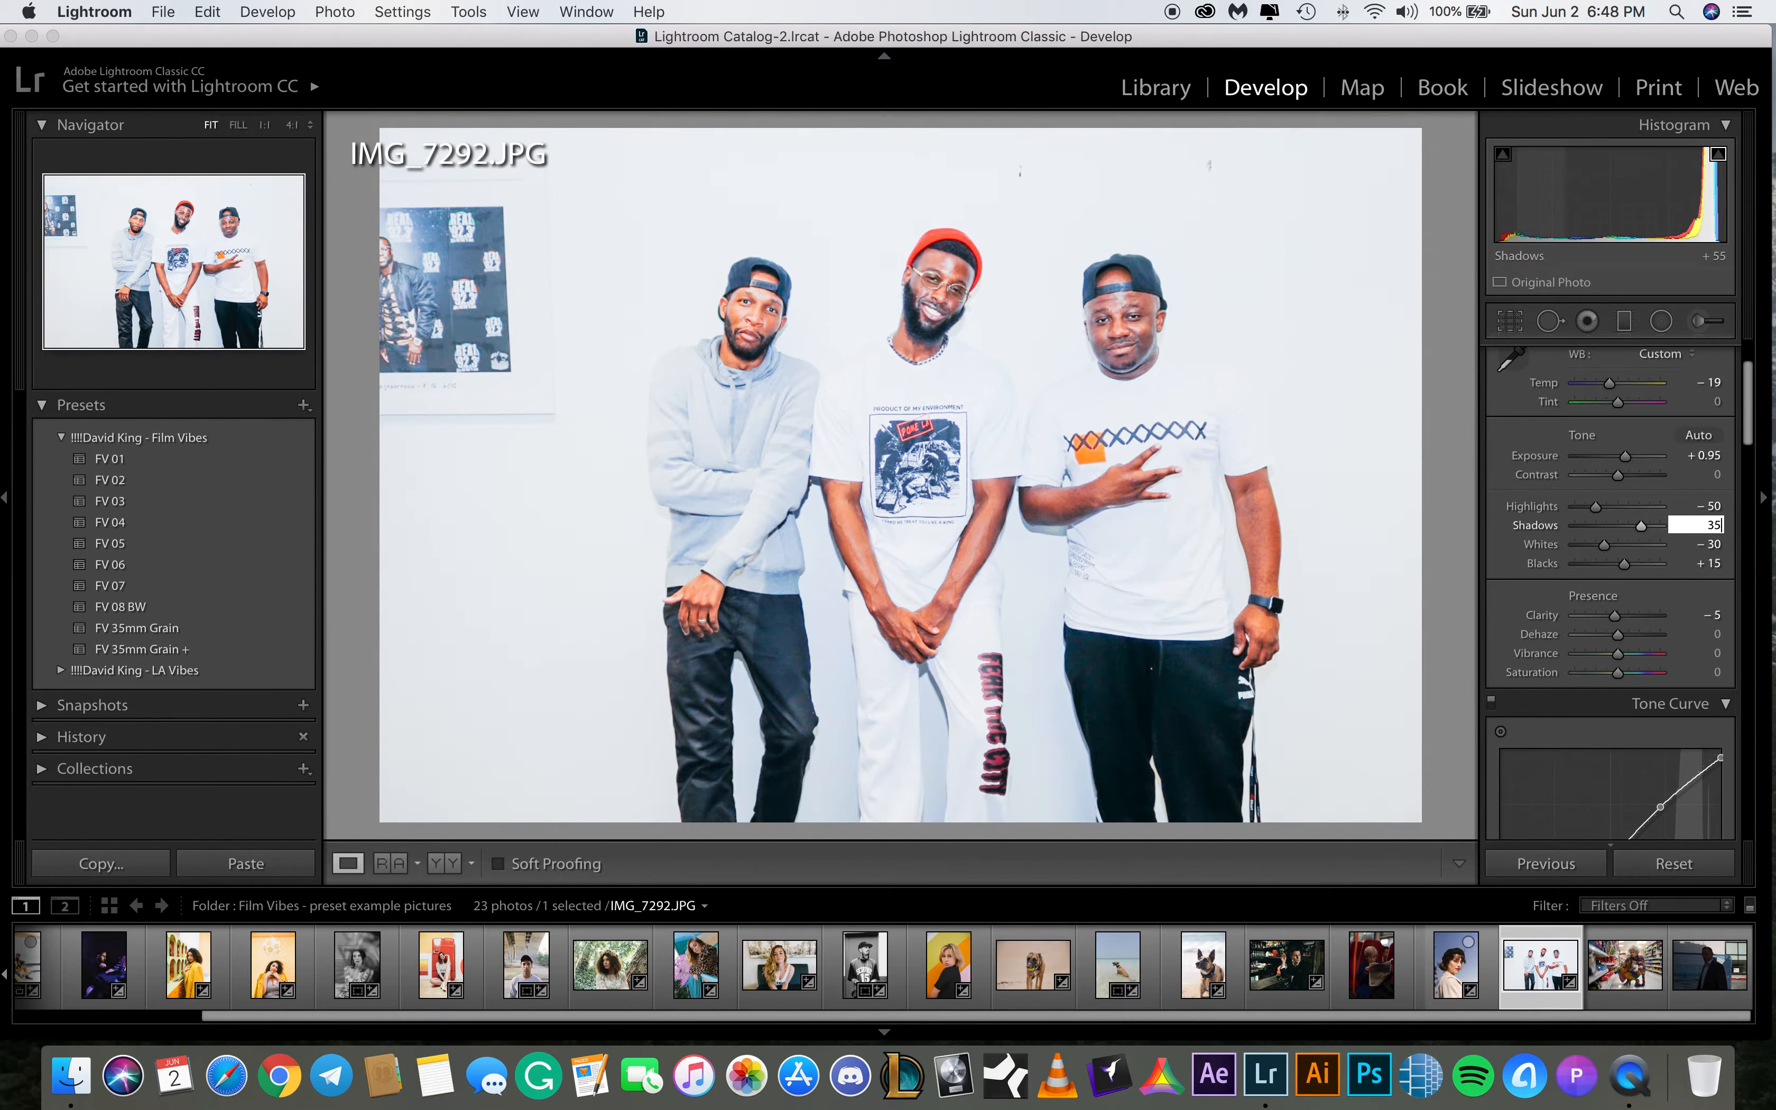
key("Escape")
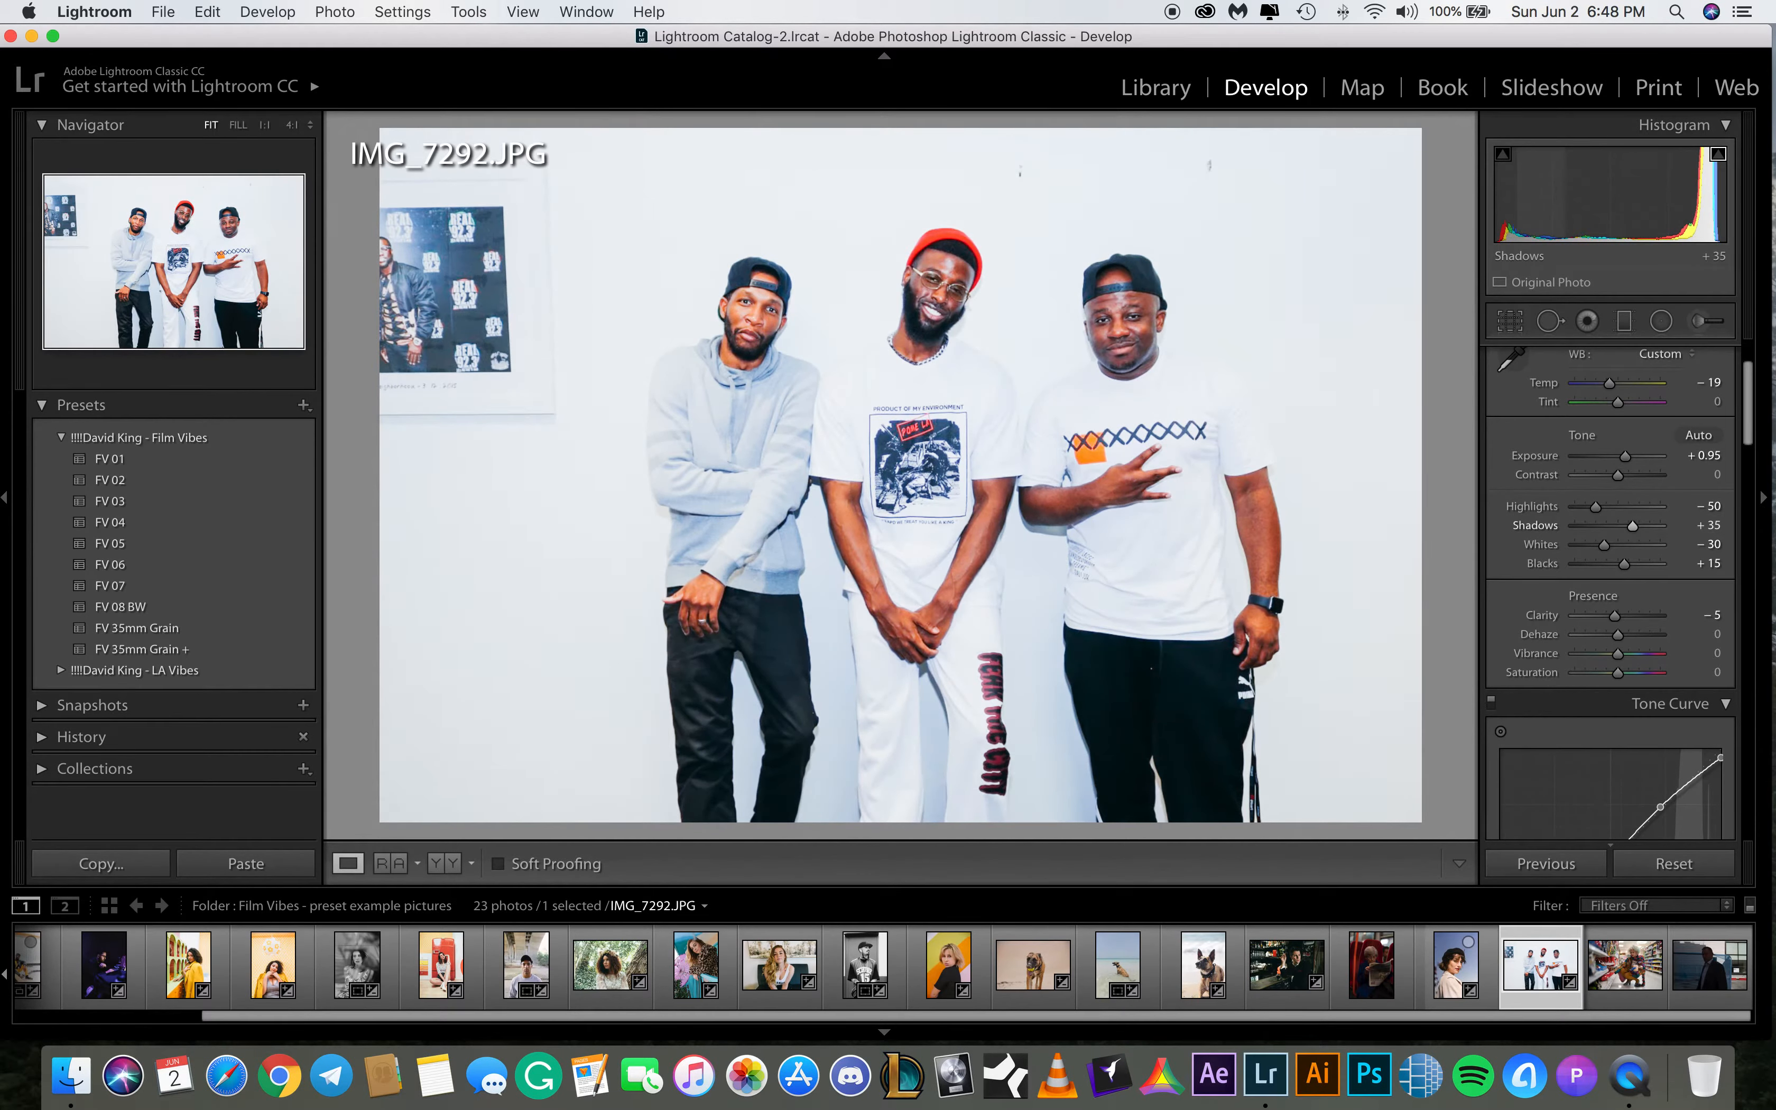
left_click(1696, 525)
type("30")
key("Return")
Set the orange saturation in HSL to -25
left_click_drag(1752, 439, 1750, 453)
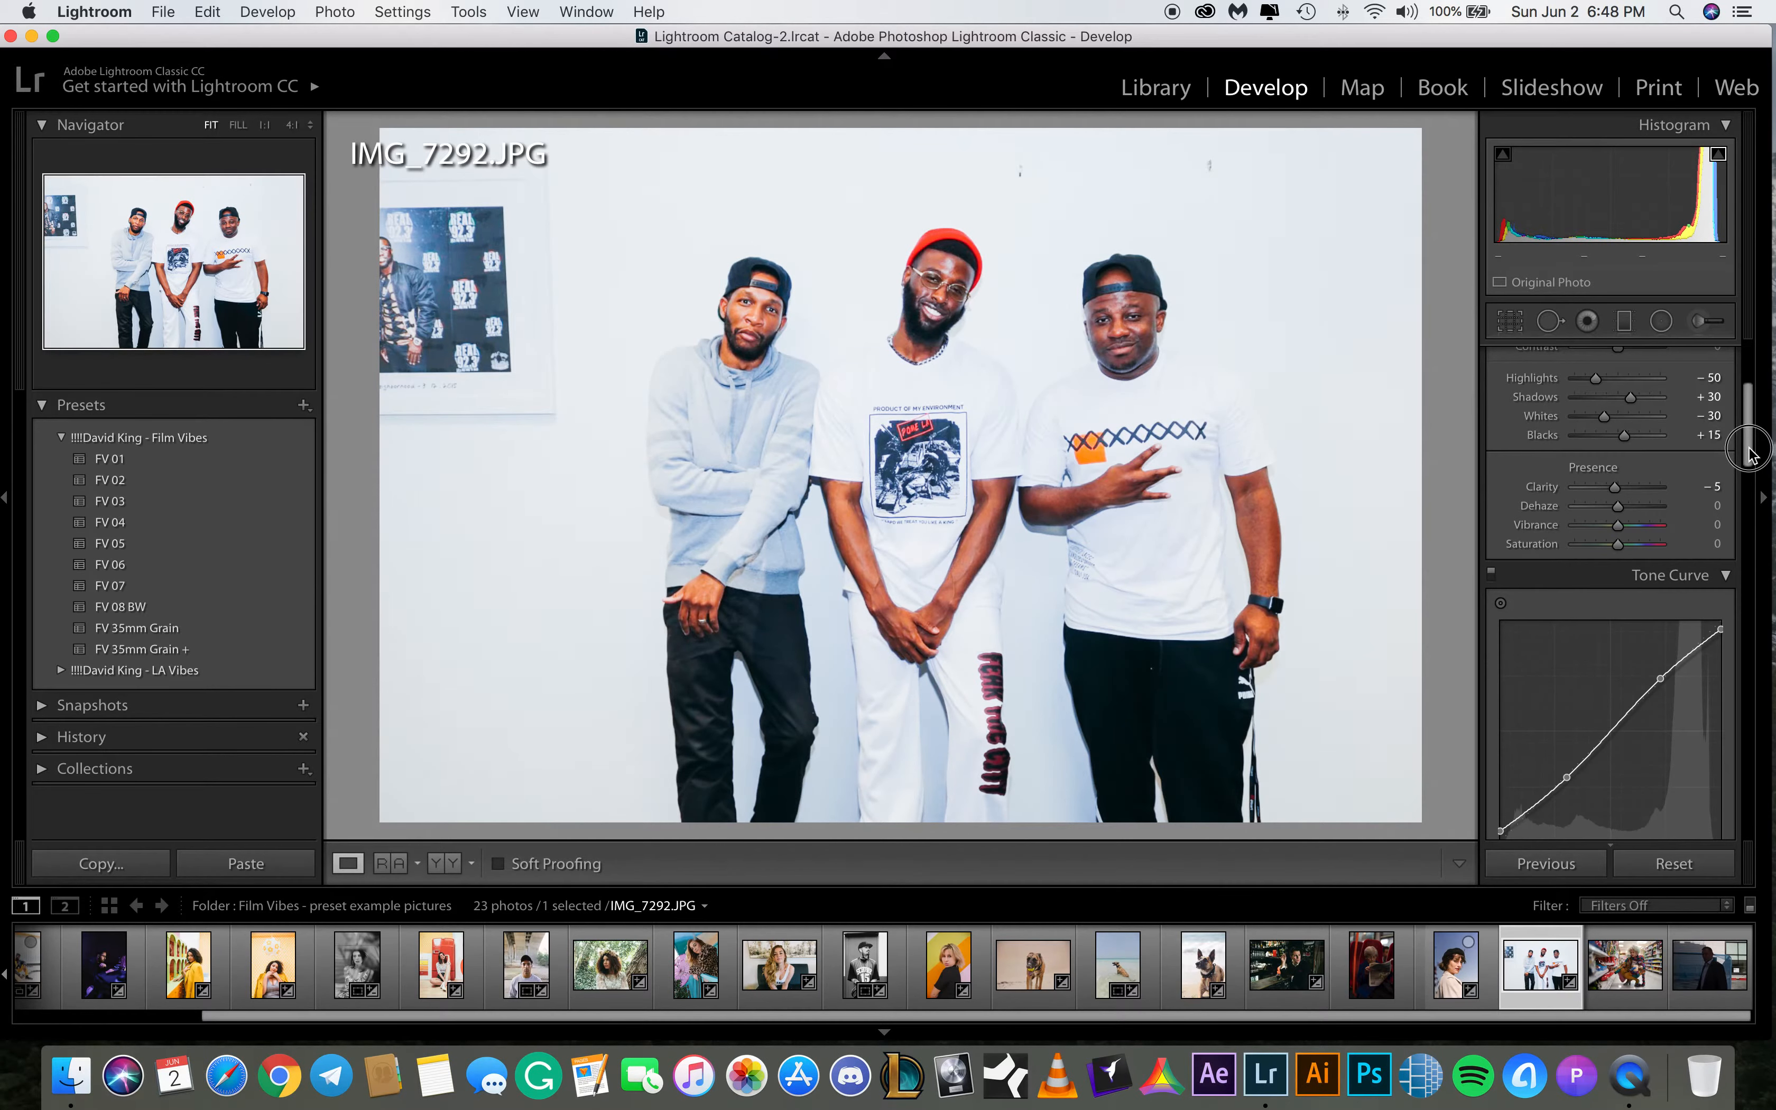
left_click_drag(1750, 453, 1750, 534)
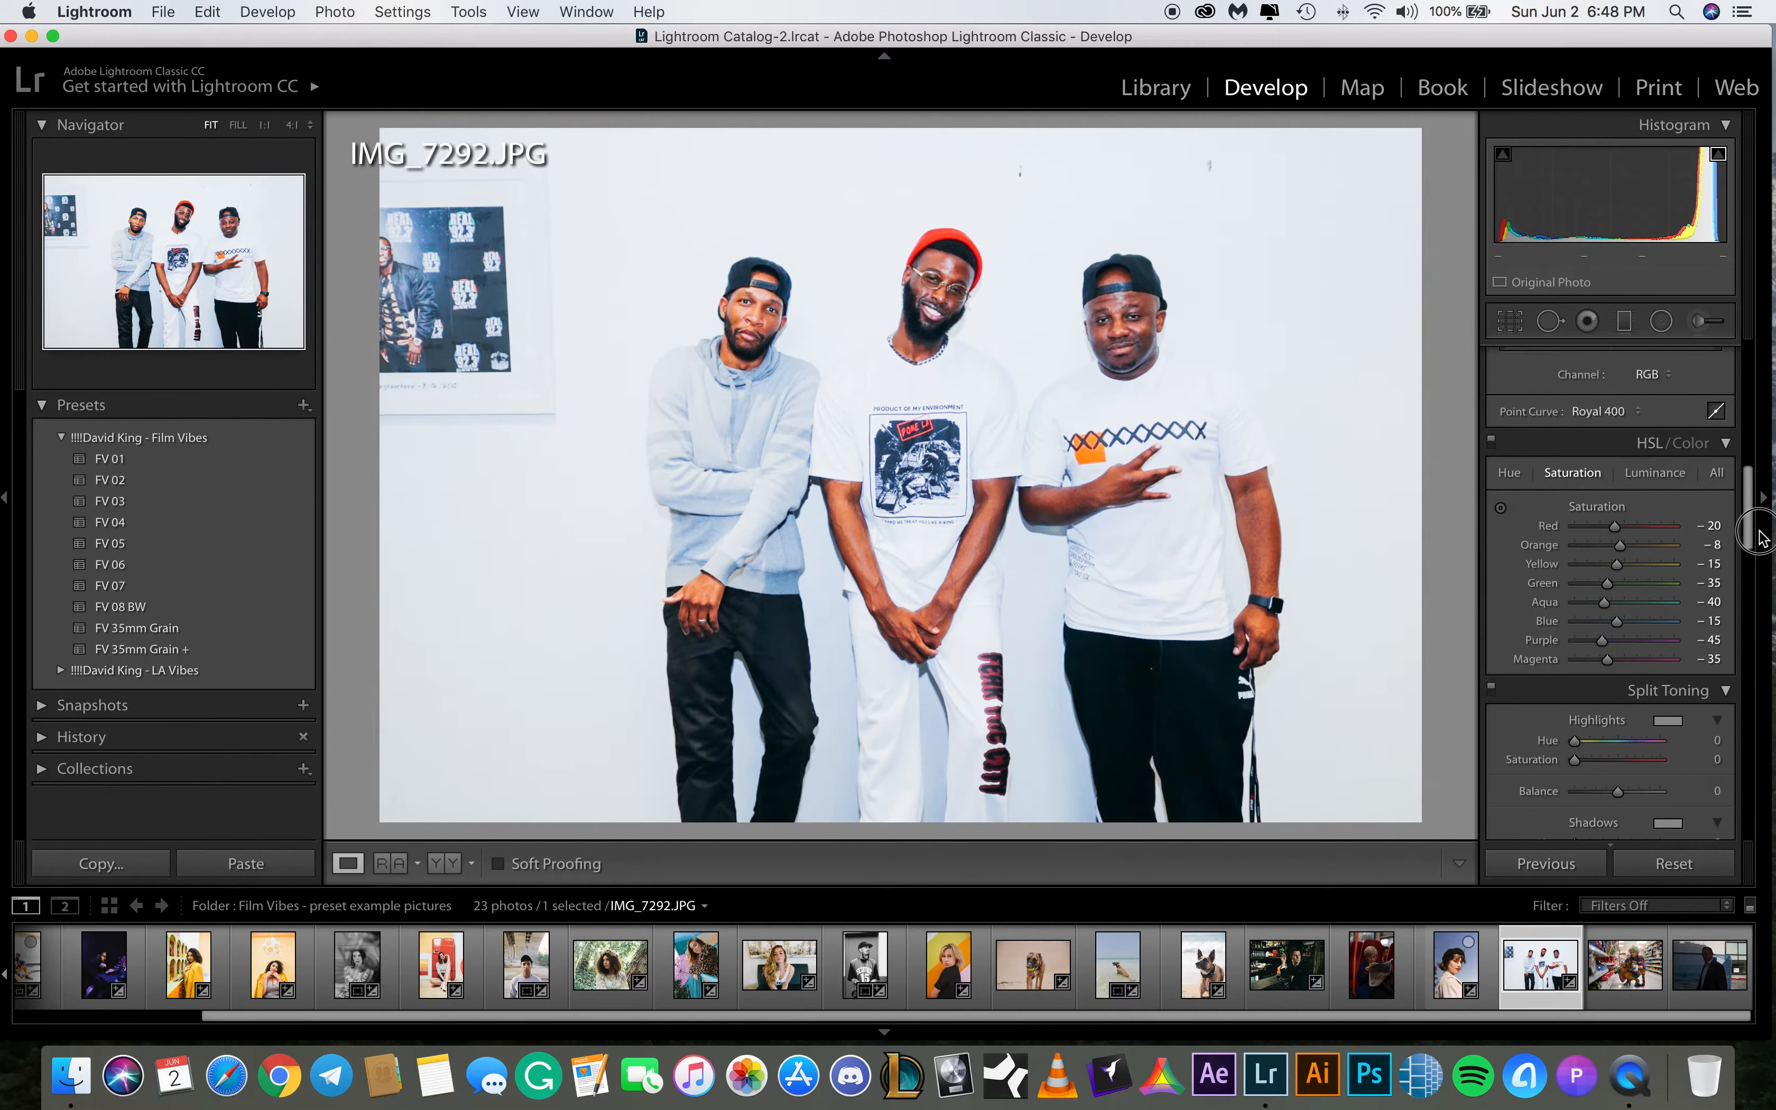
left_click(1715, 544)
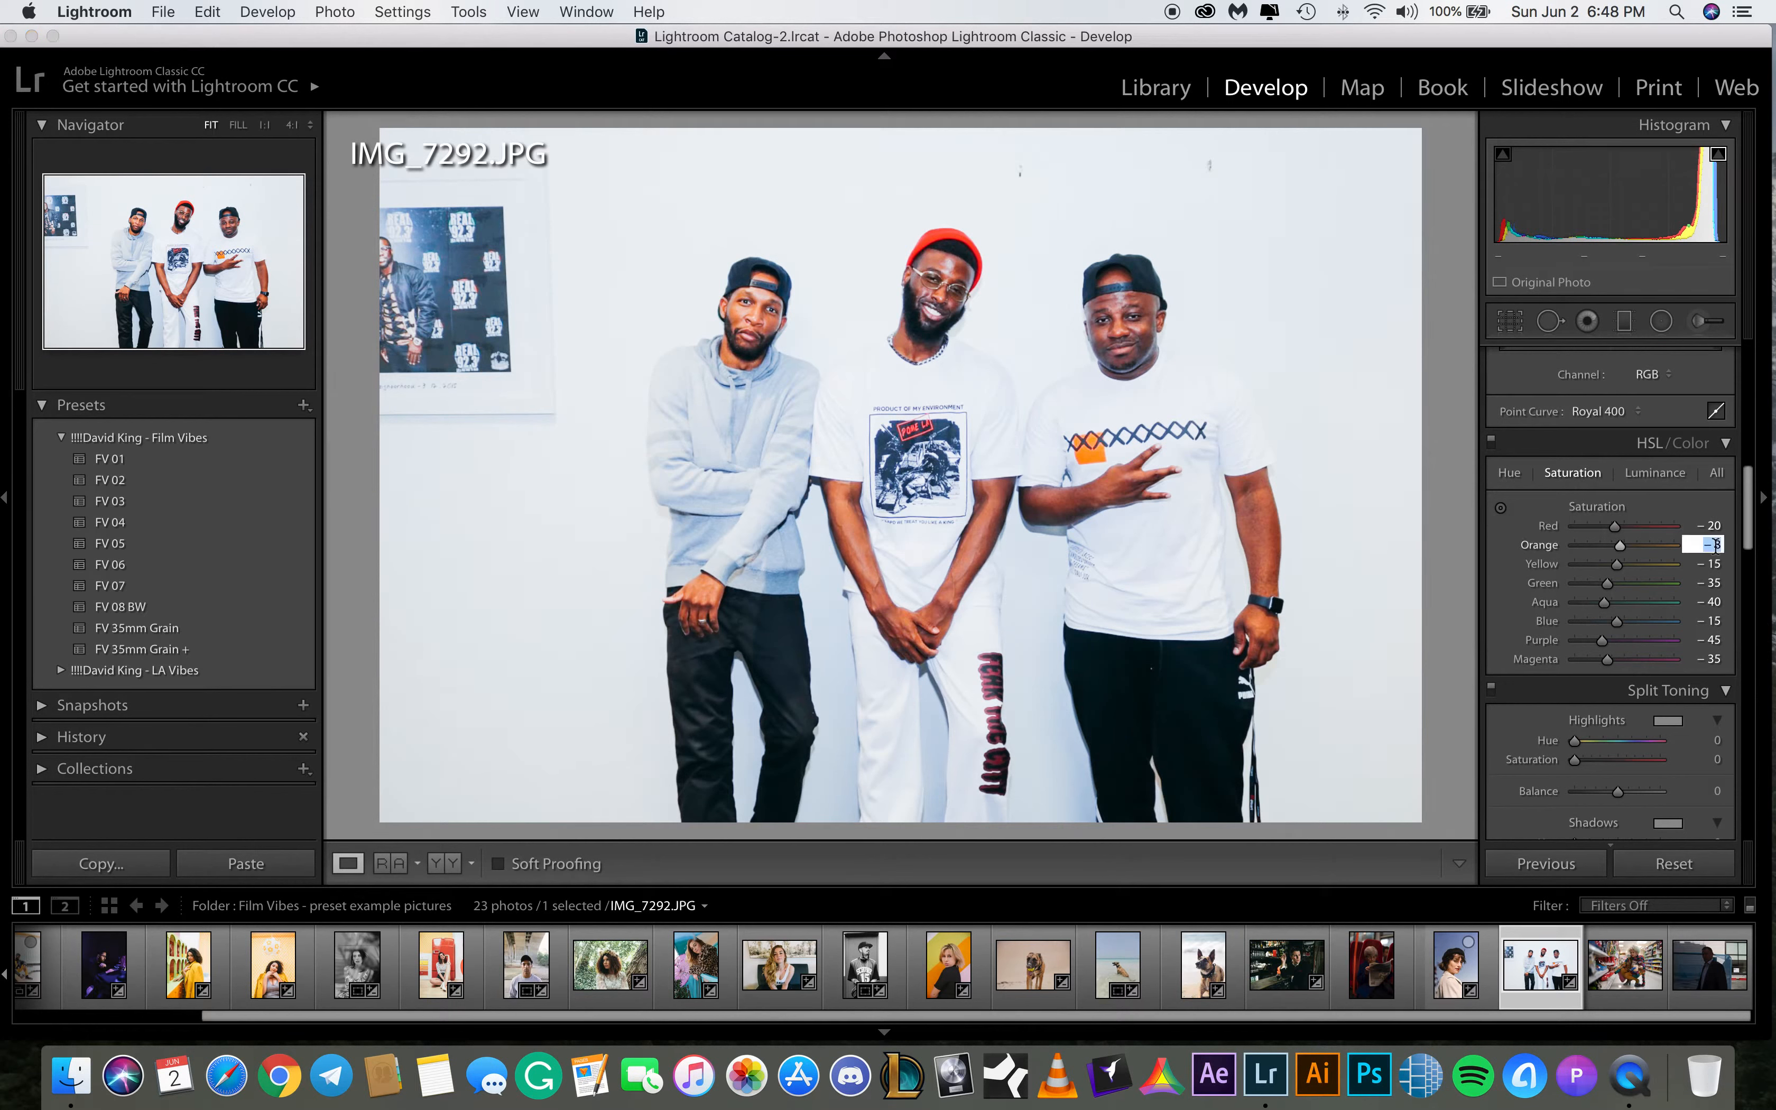
type("-15")
key("Return")
left_click(1712, 545)
type("-25")
key("Return")
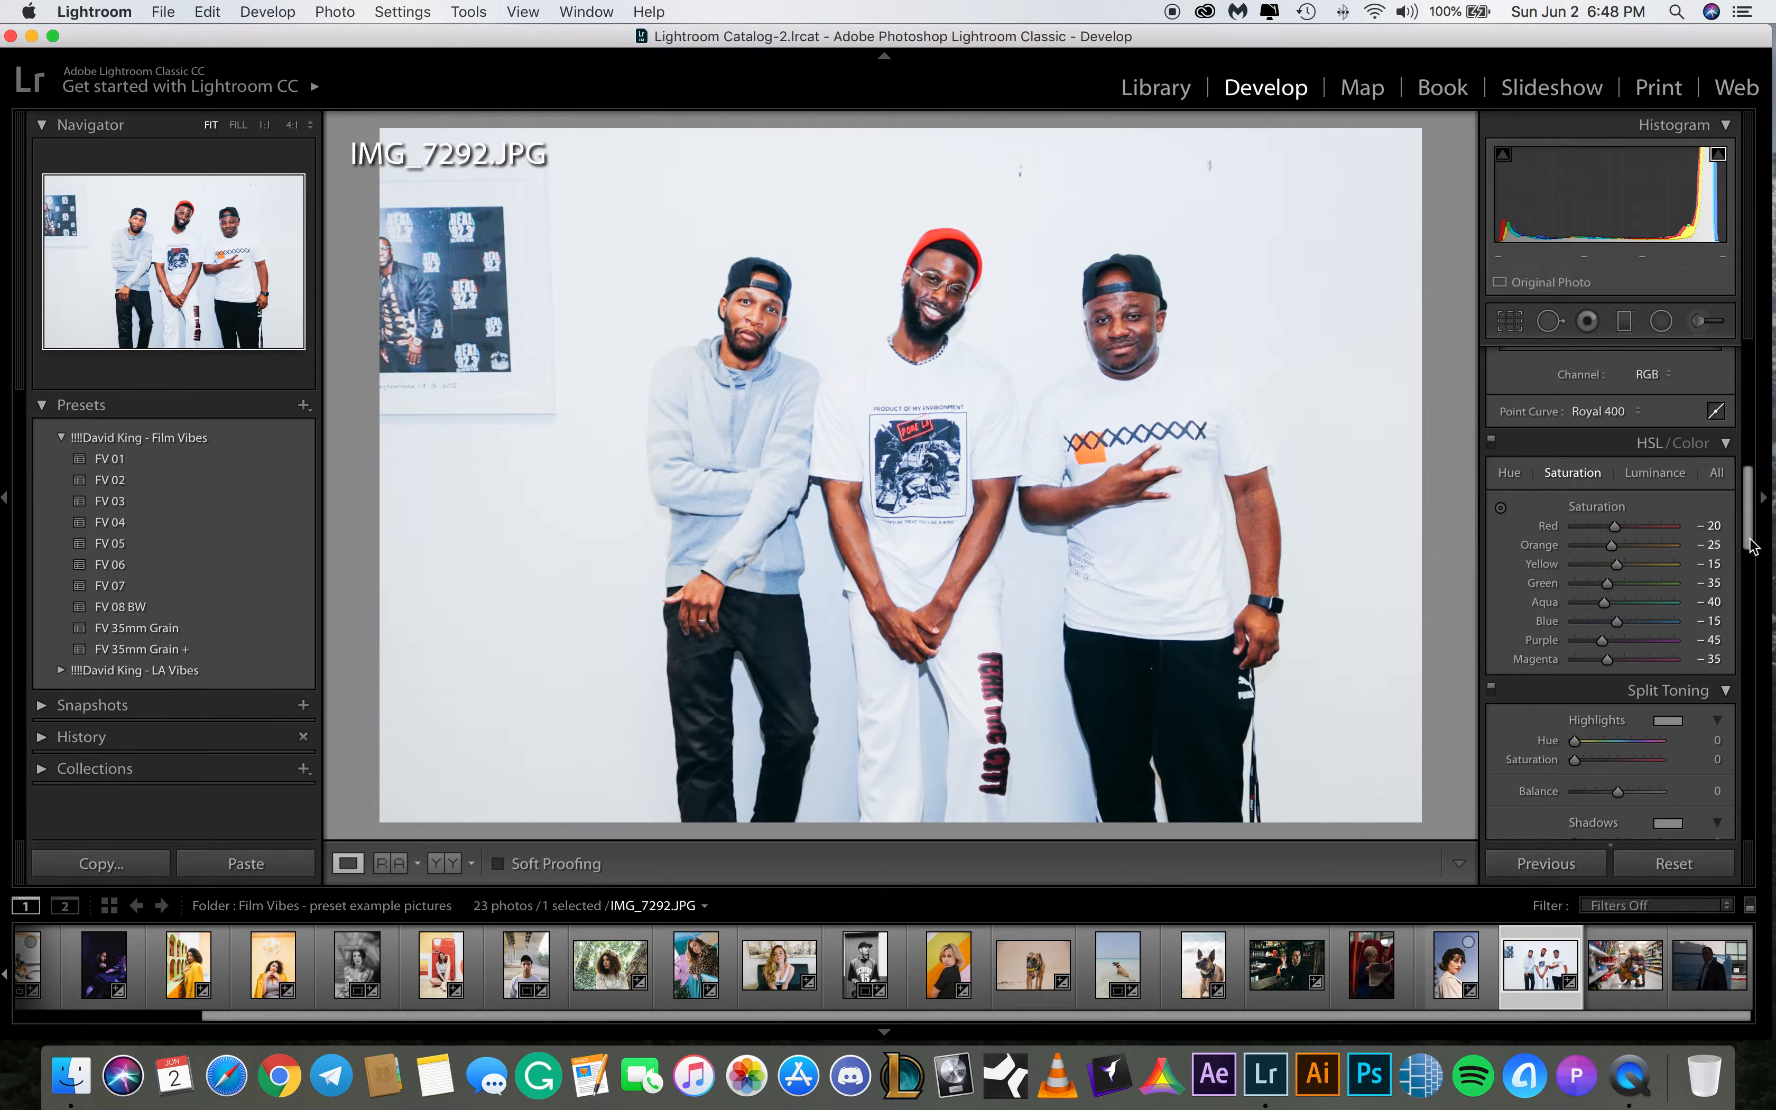
Set the temperature to -15 and raise exposure to +1.00
left_click_drag(1750, 547, 1769, 381)
left_click(1715, 493)
type("-15")
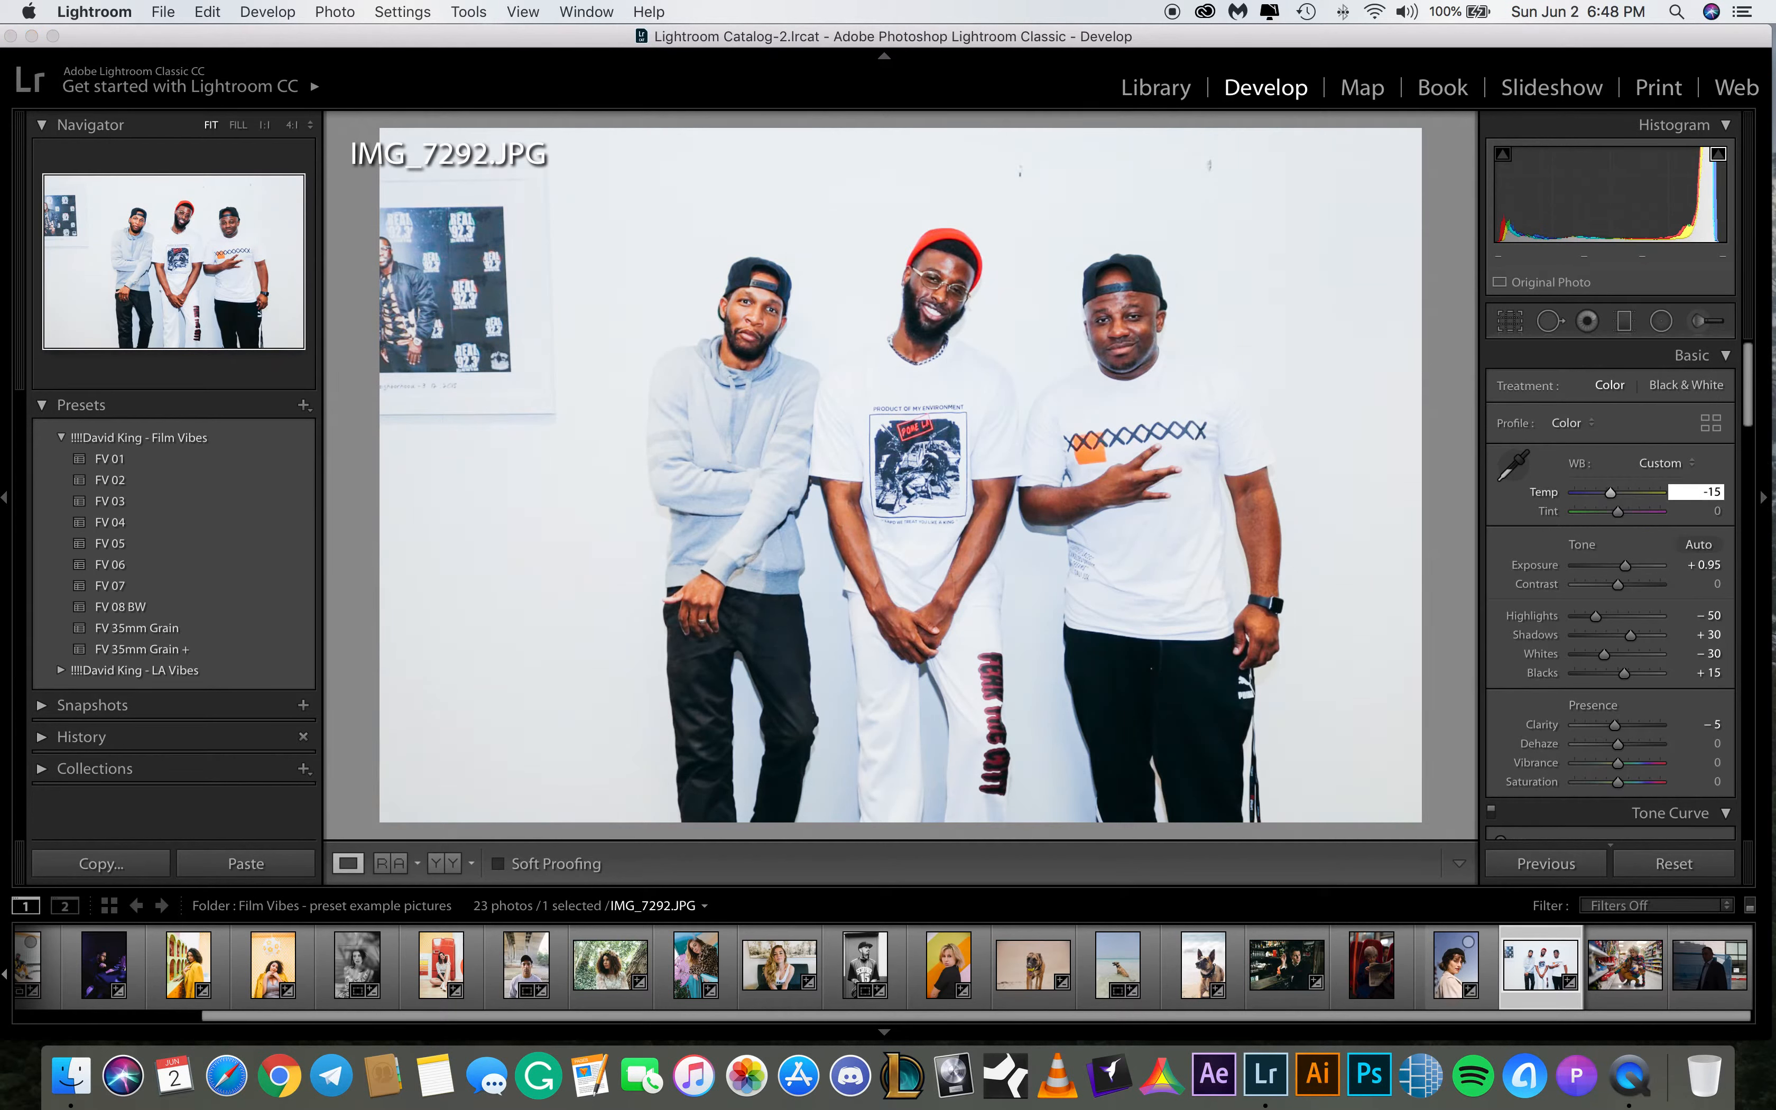
key("Return")
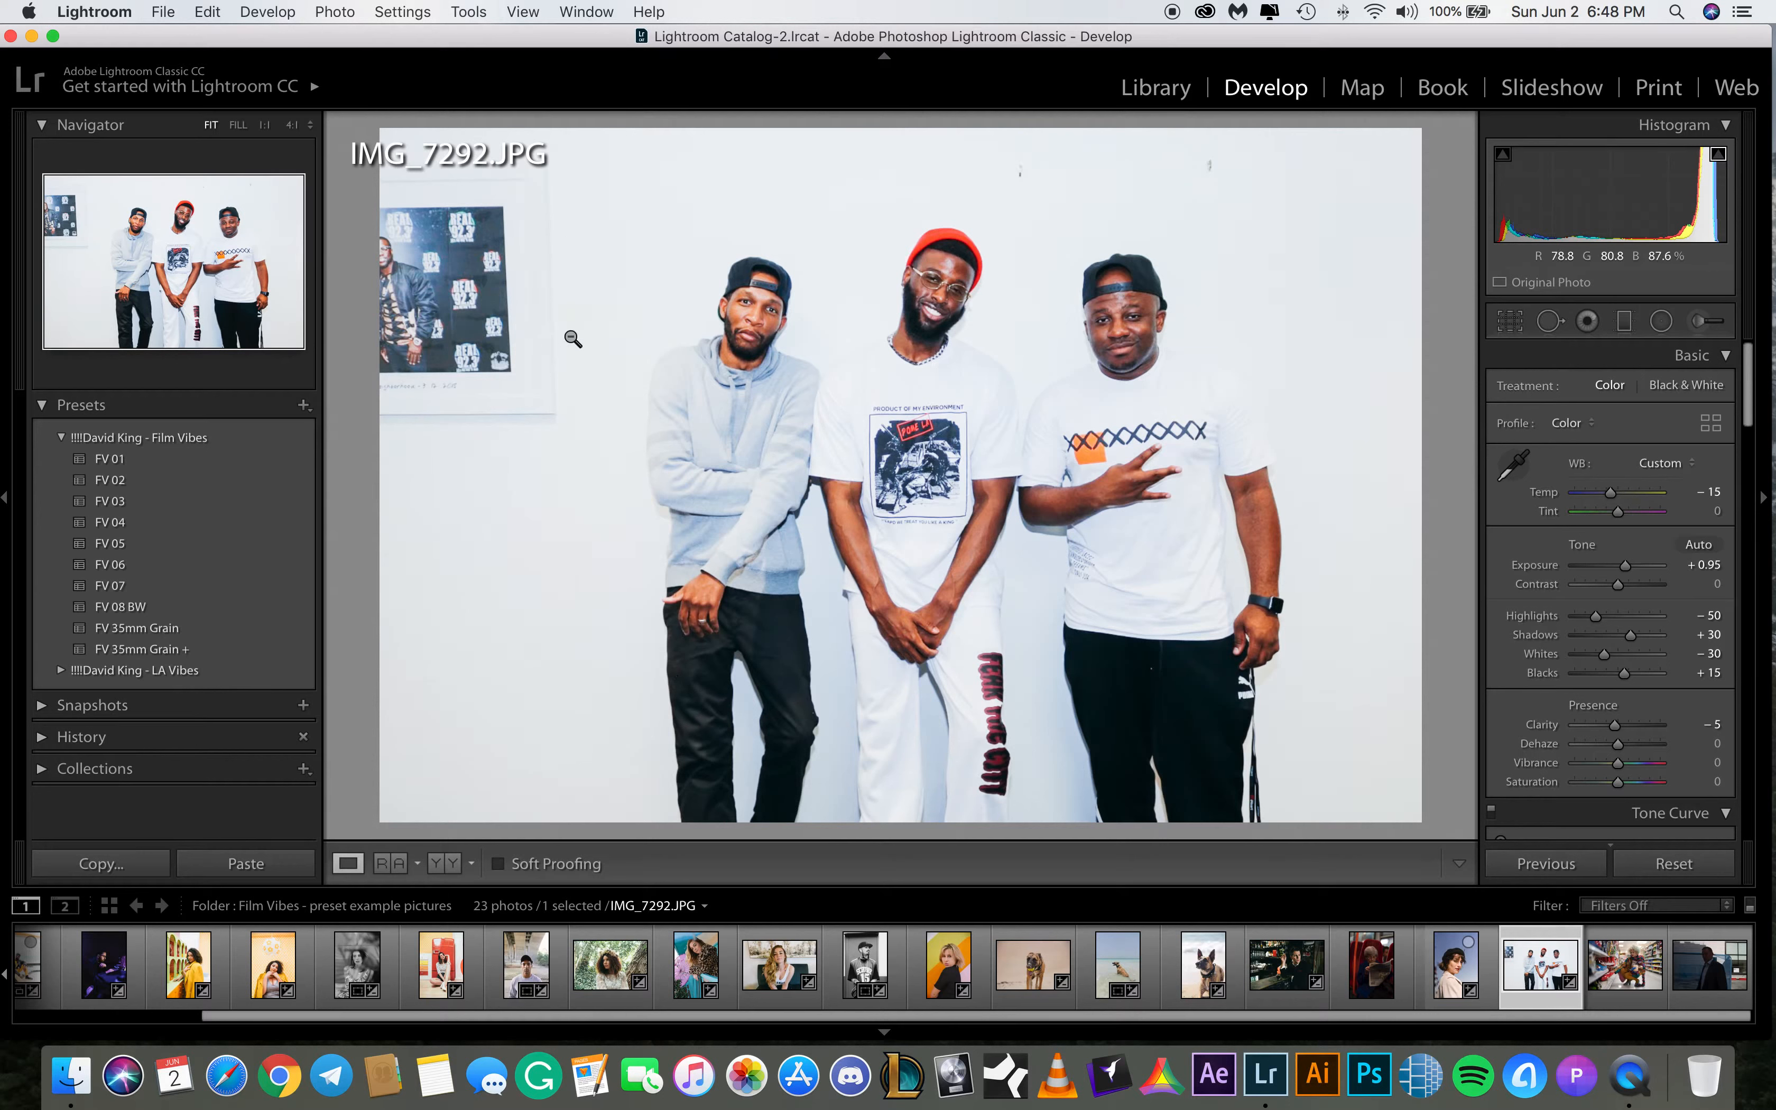
left_click(1625, 567)
left_click_drag(1625, 568, 1627, 567)
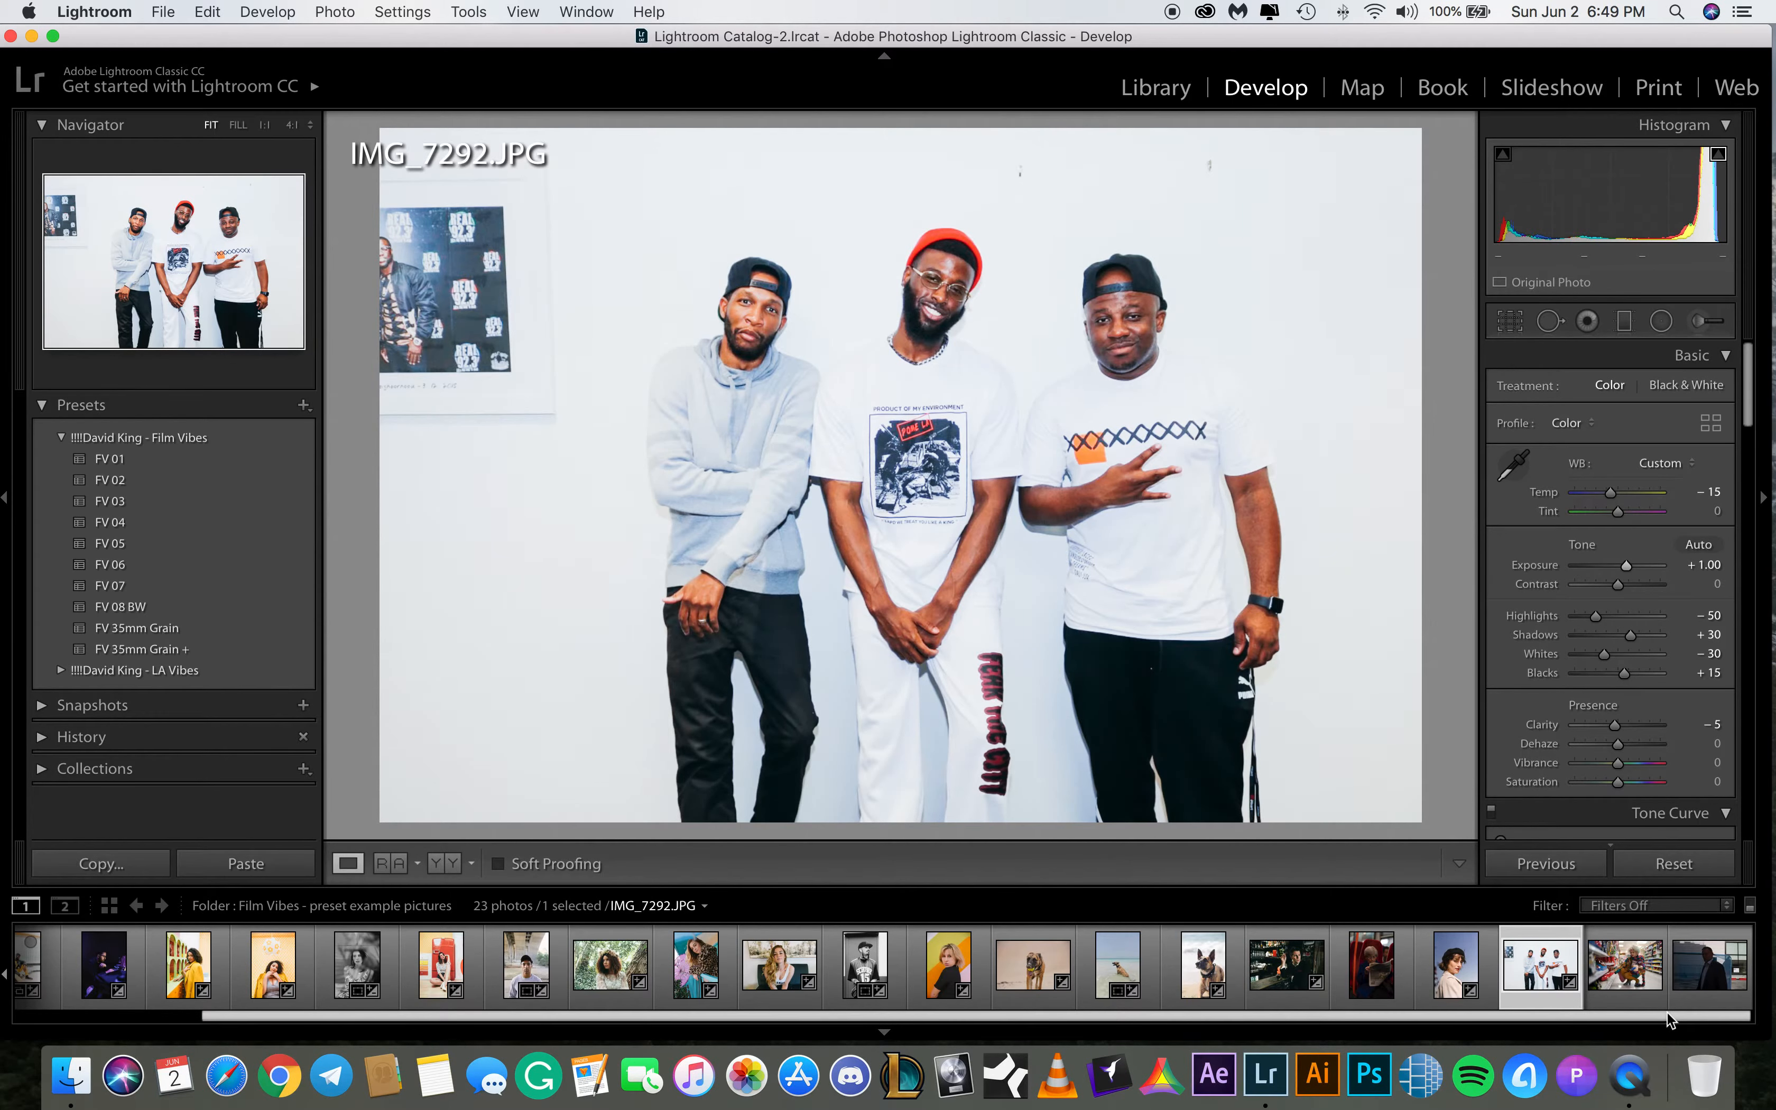
Select the photo 24 what christophersaw.ARW and apply the FV 06 preset
left_click(1632, 976)
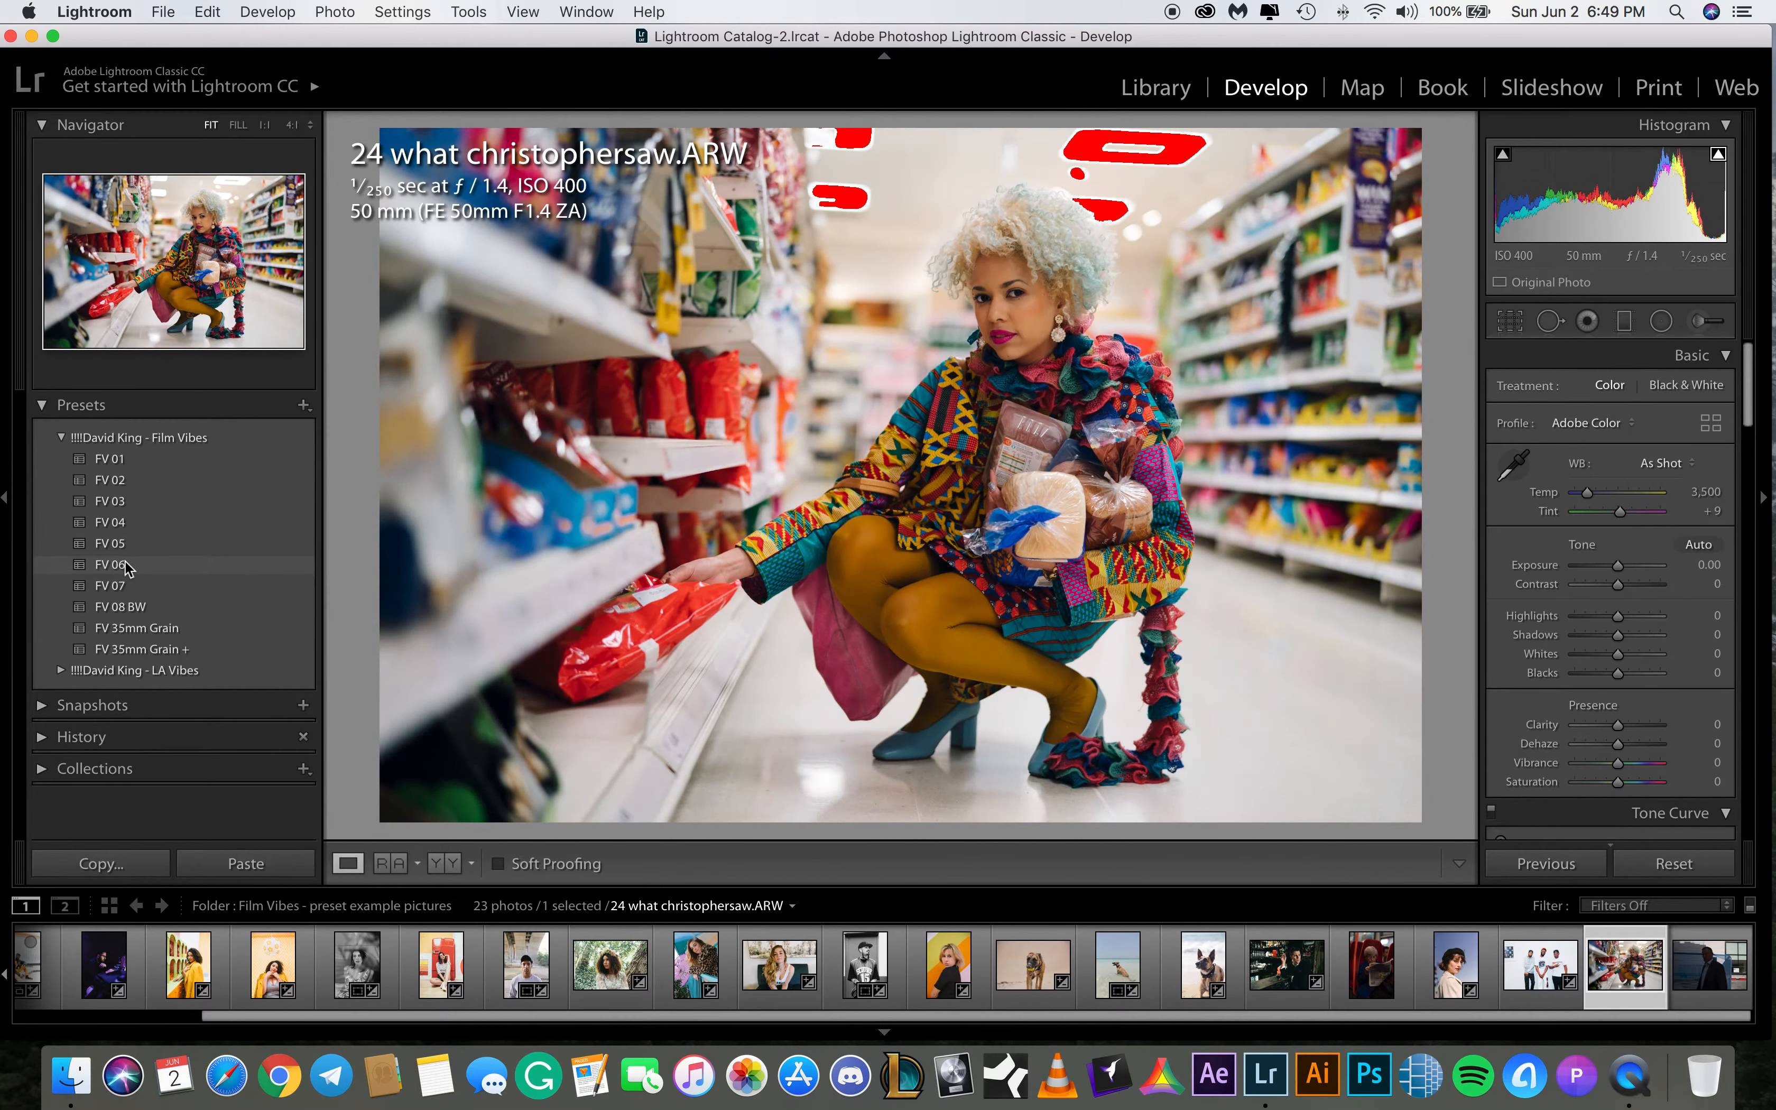
left_click(118, 564)
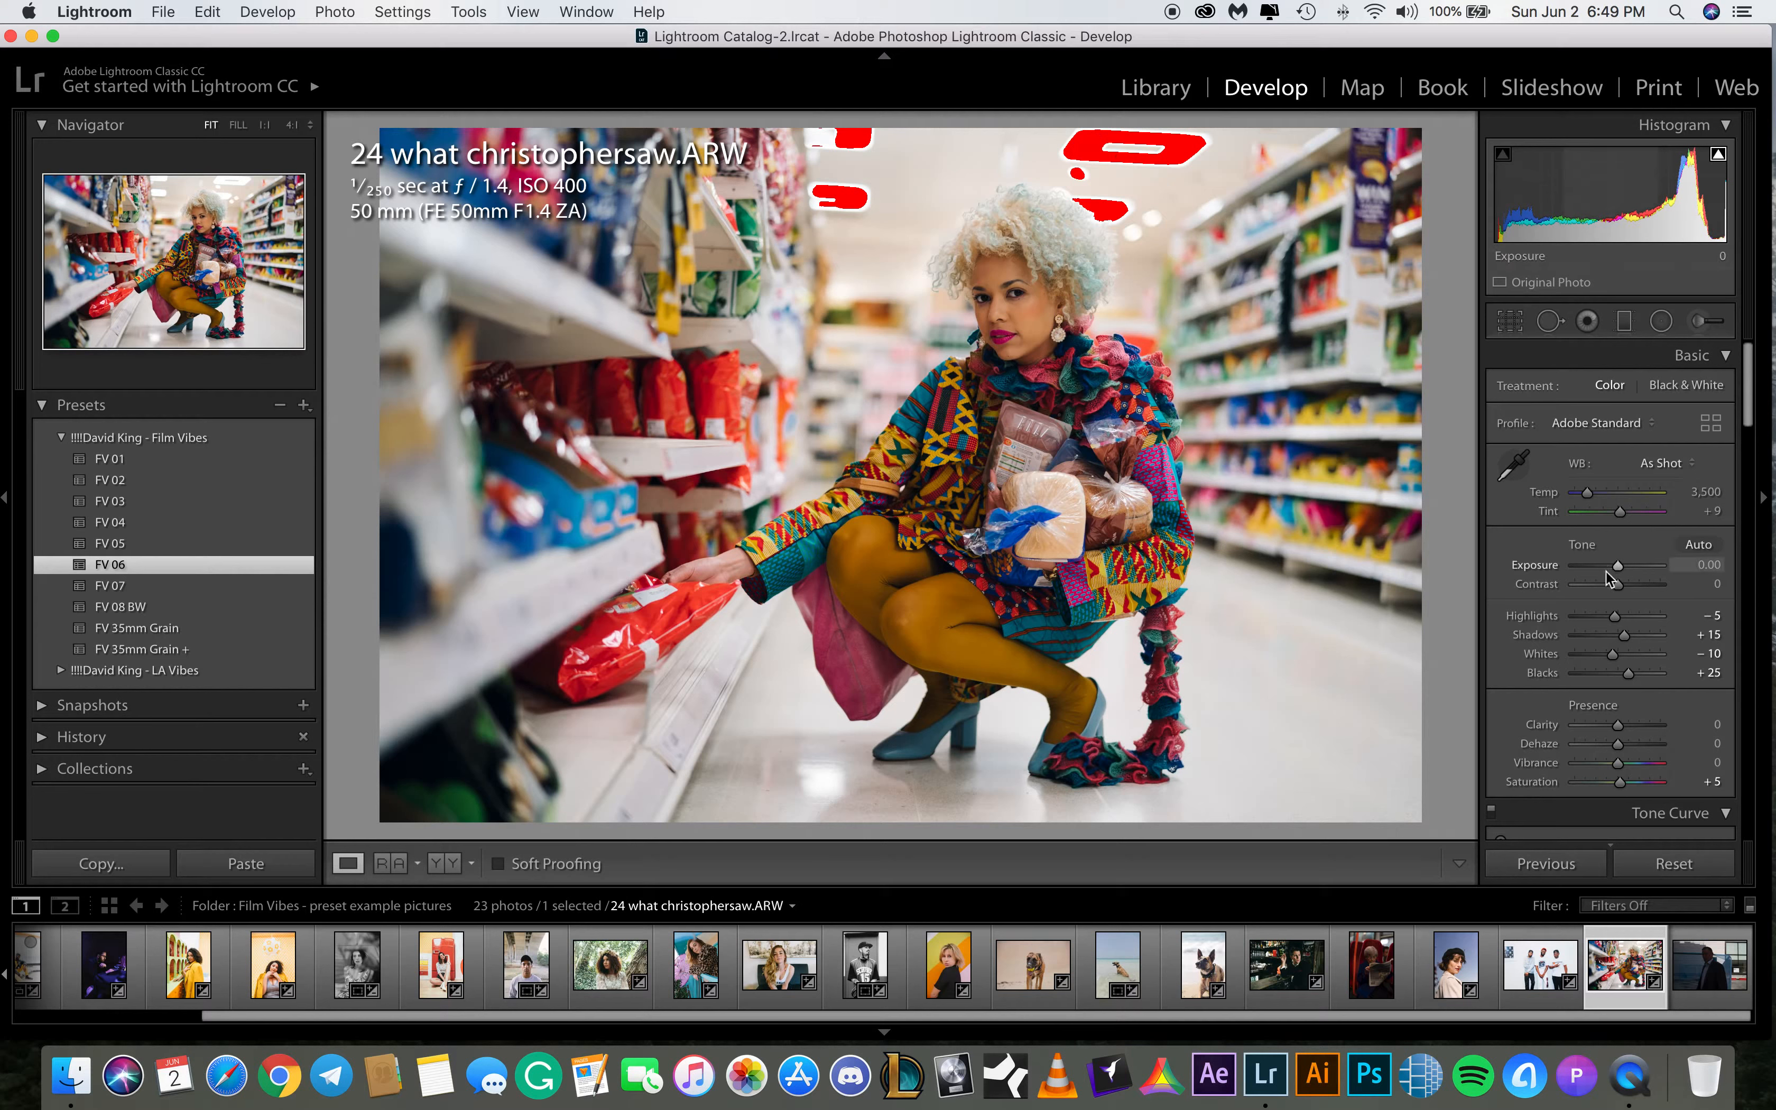
Raise exposure to +0.15 and set shadows to +30
left_click_drag(1617, 572, 1617, 570)
left_click(1709, 638)
type("30")
key("Return")
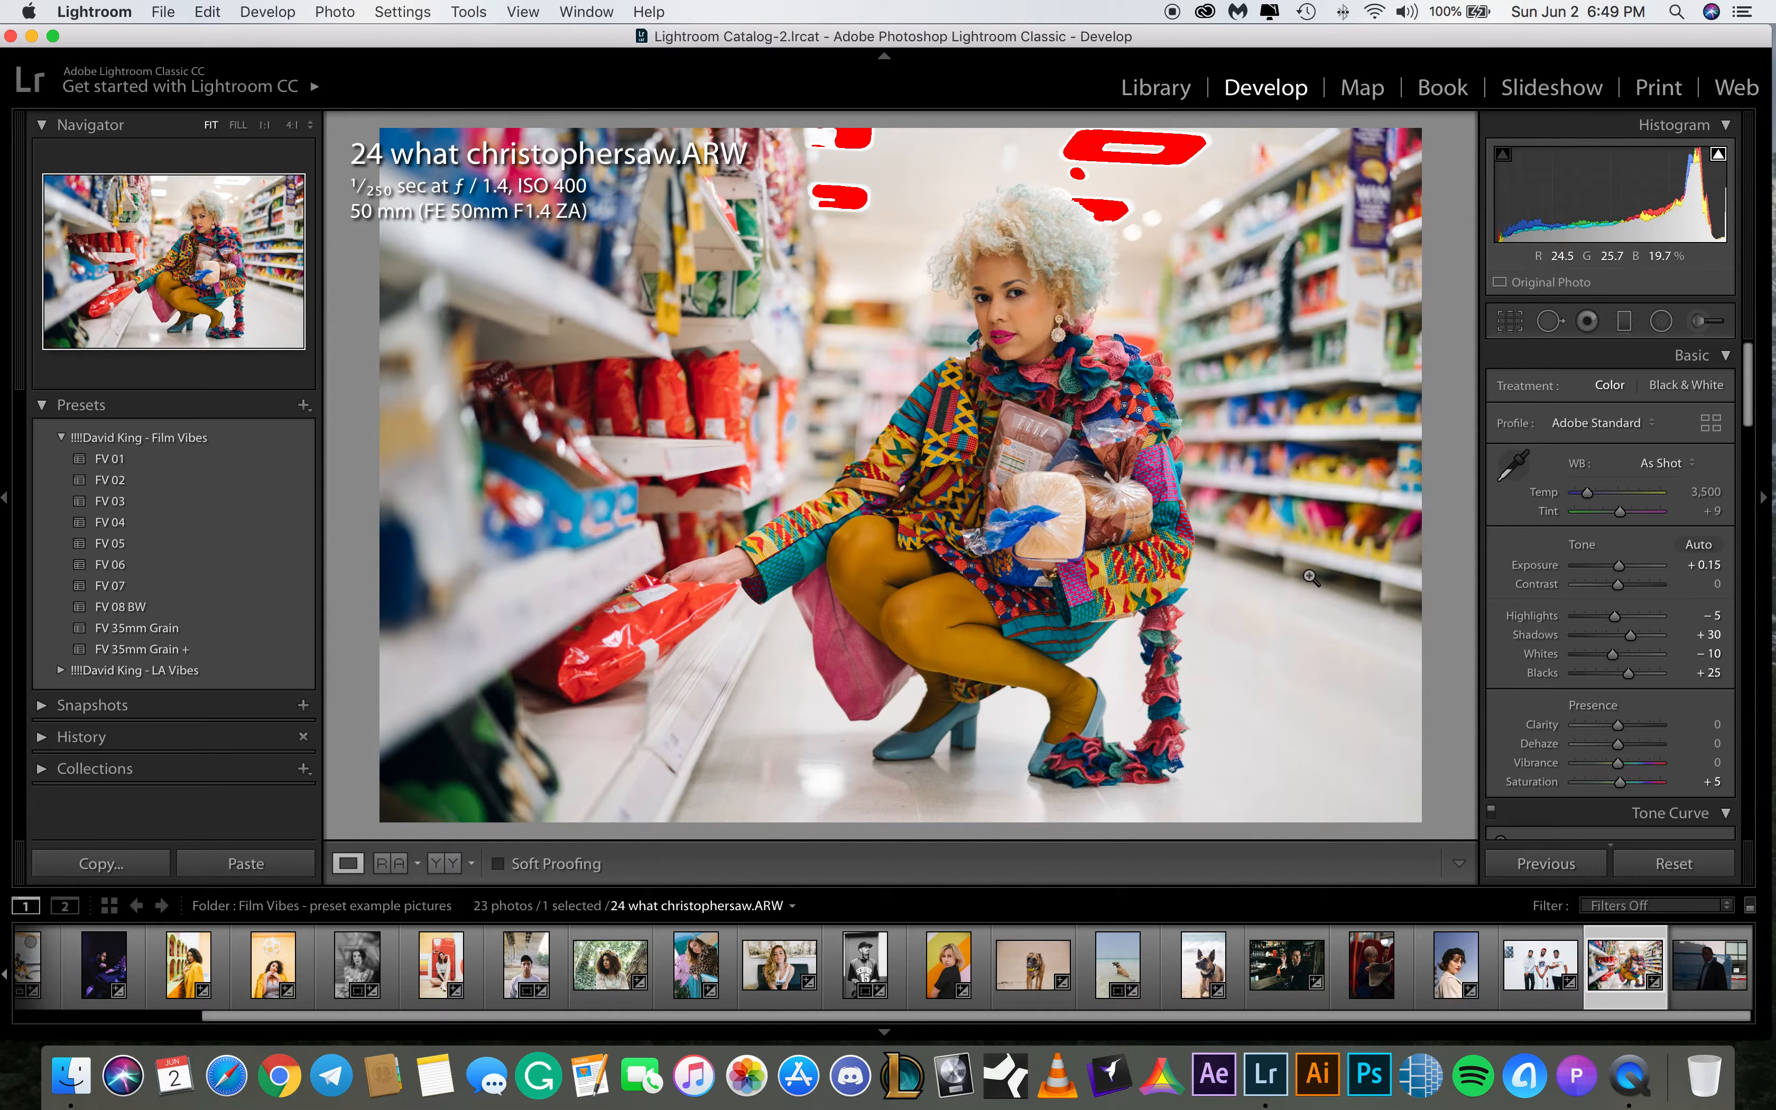
Turn off the highlight clipping warning on the histogram
left_click(1718, 155)
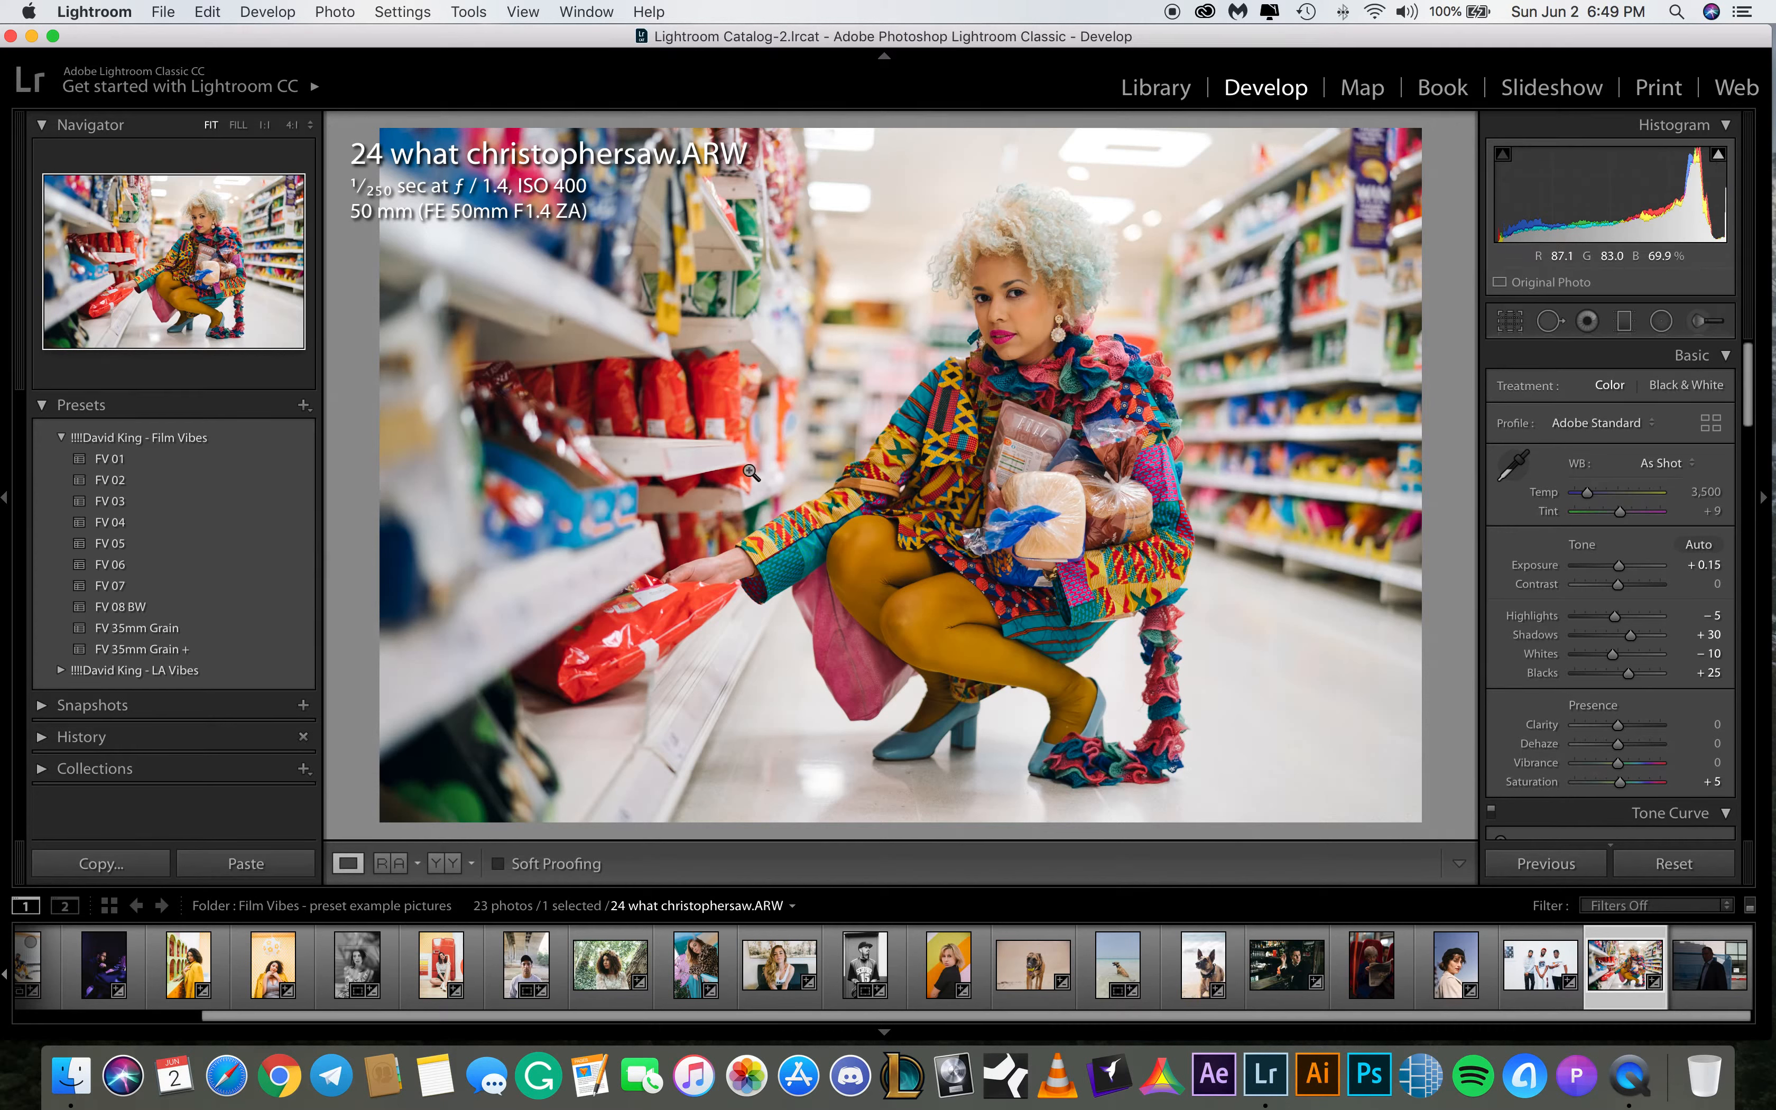
left_click_drag(796, 1017, 411, 1017)
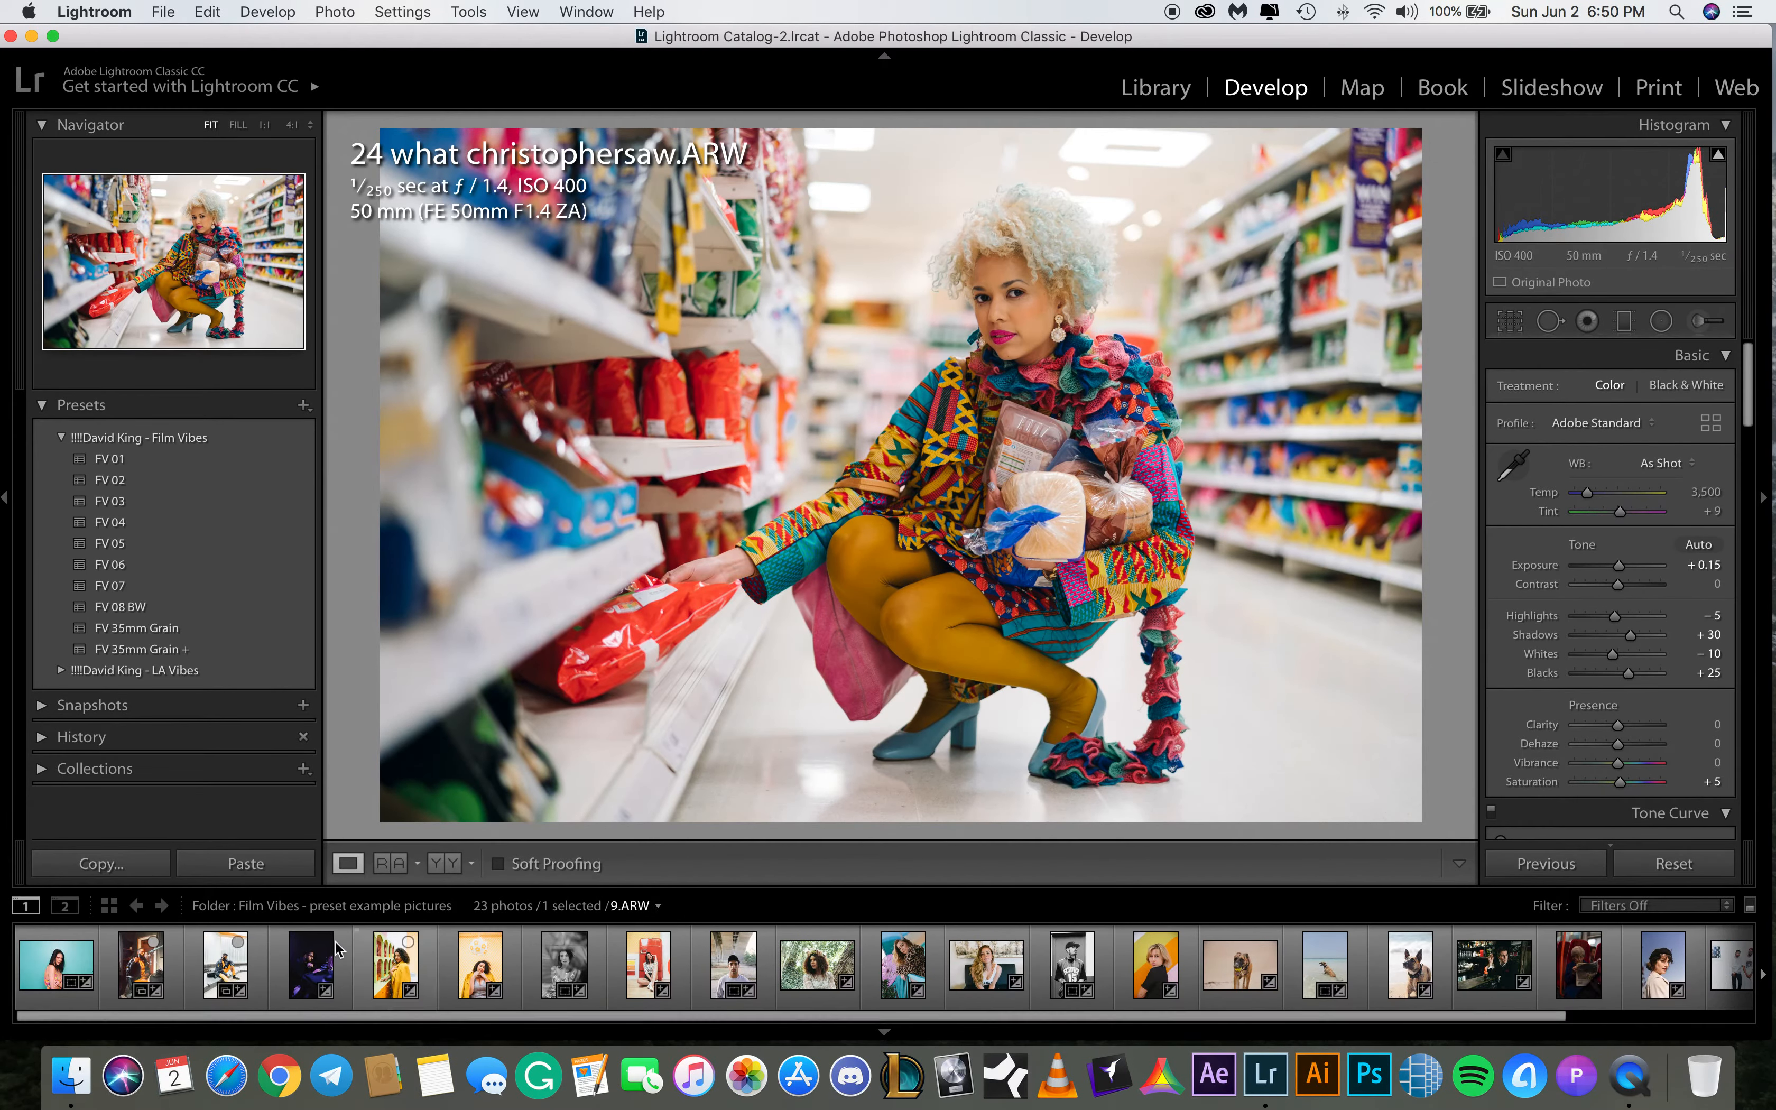